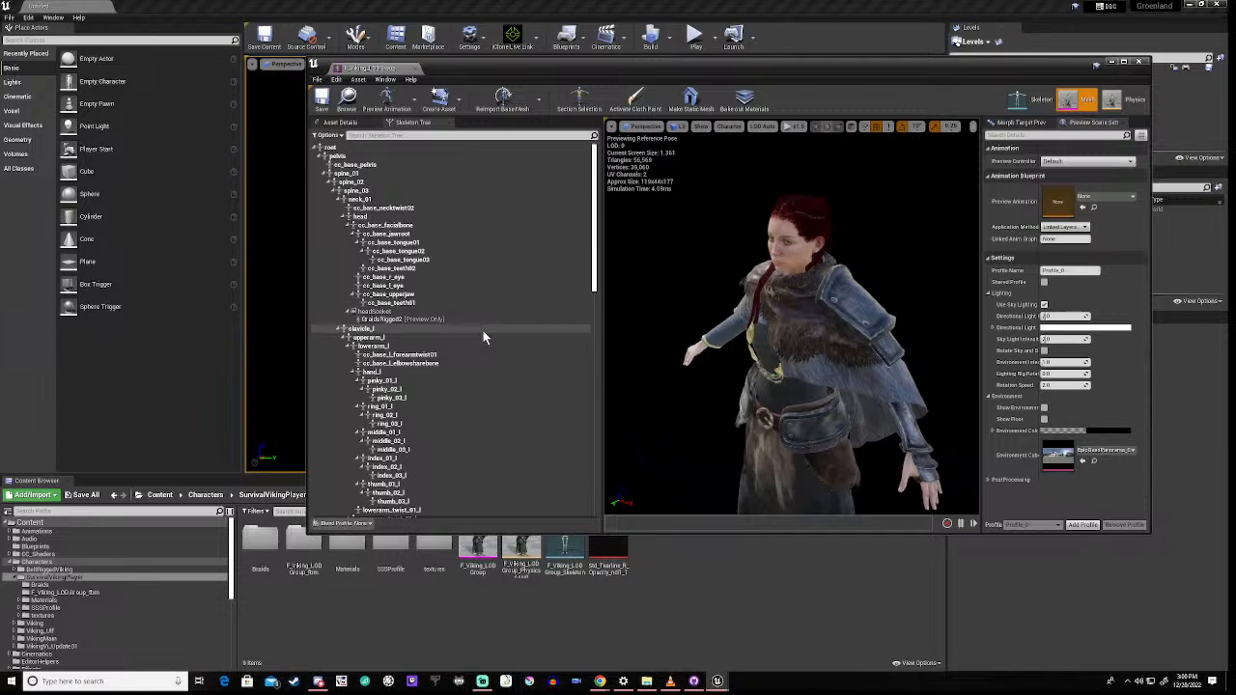
Step: Examine the Viking skeletal mesh's full bone hierarchy, from the root down to the IK foot and hand bones
scroll(484, 333, "down", 6)
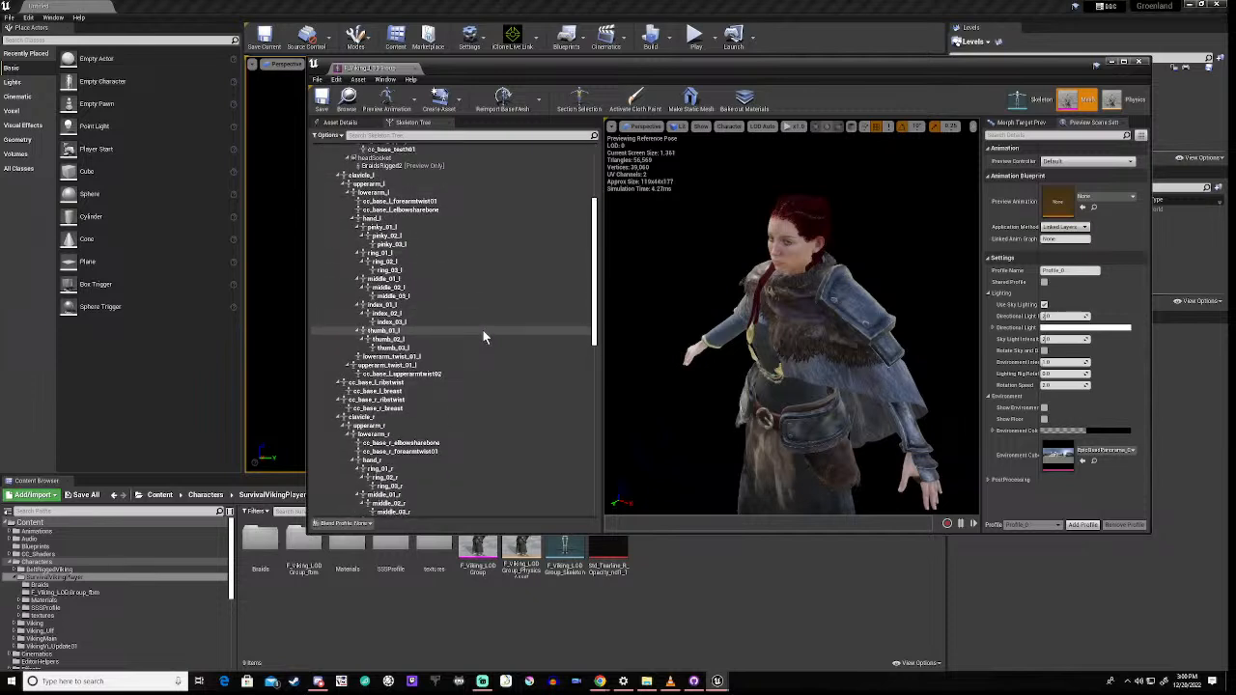
scroll(483, 330, "down", 6)
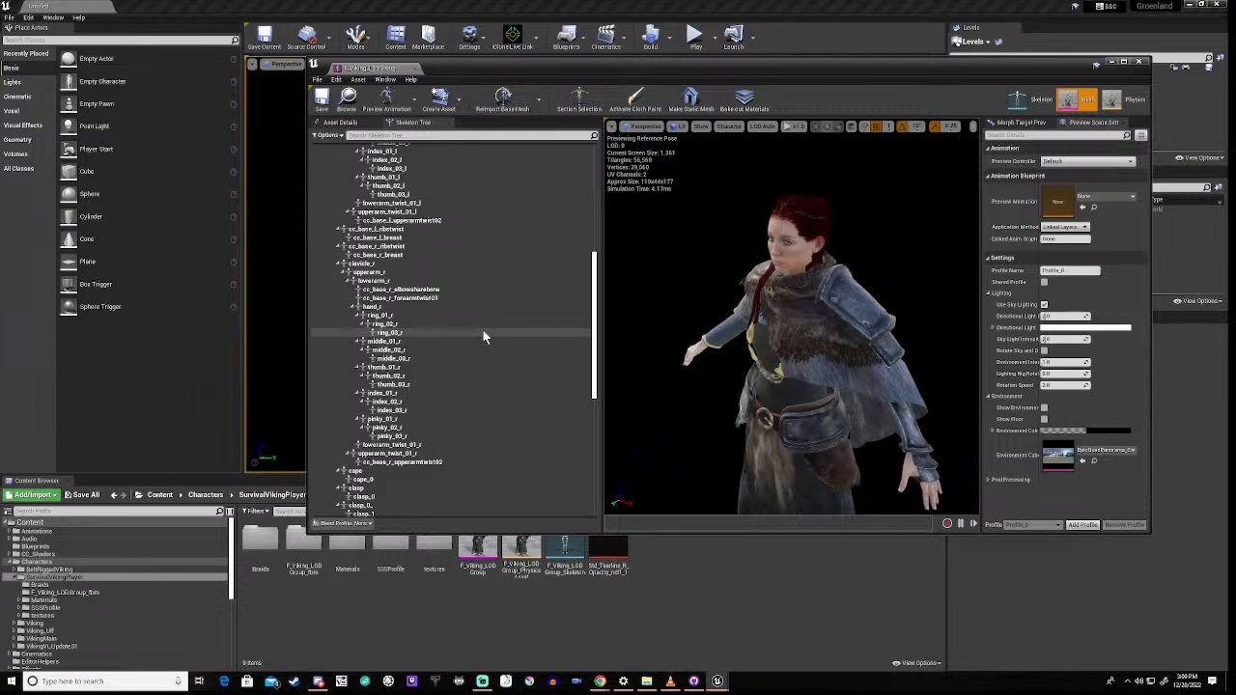
scroll(483, 333, "down", 8)
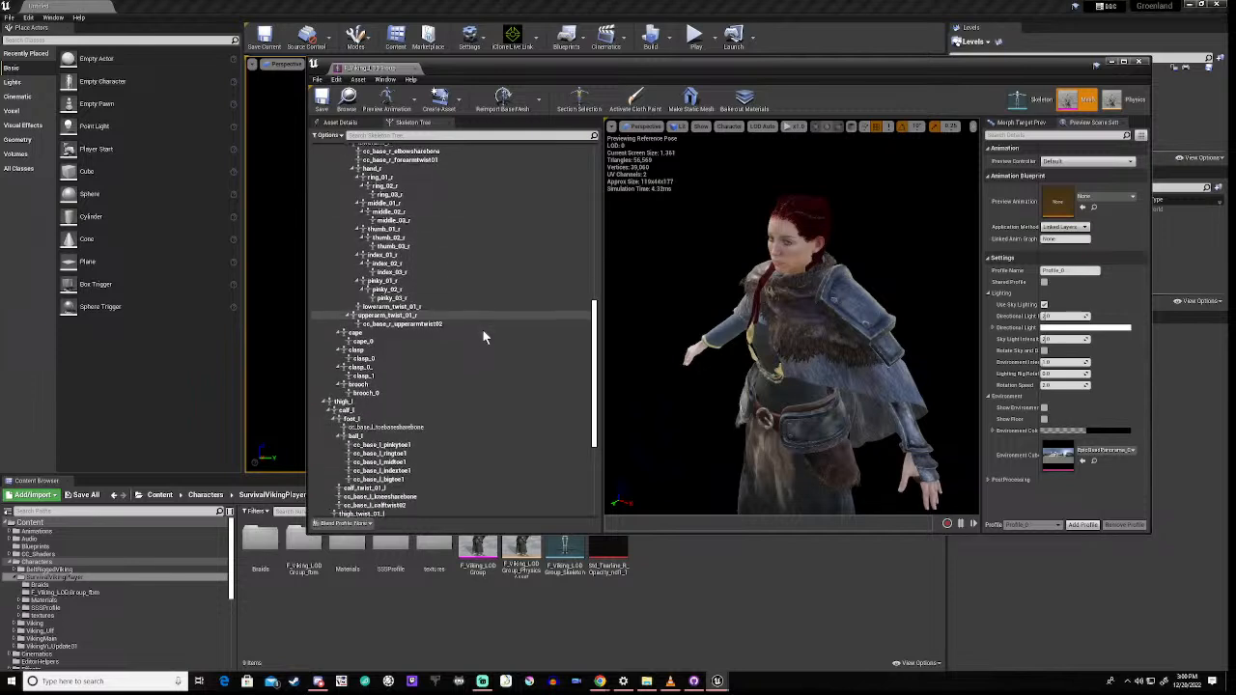
scroll(483, 333, "down", 5)
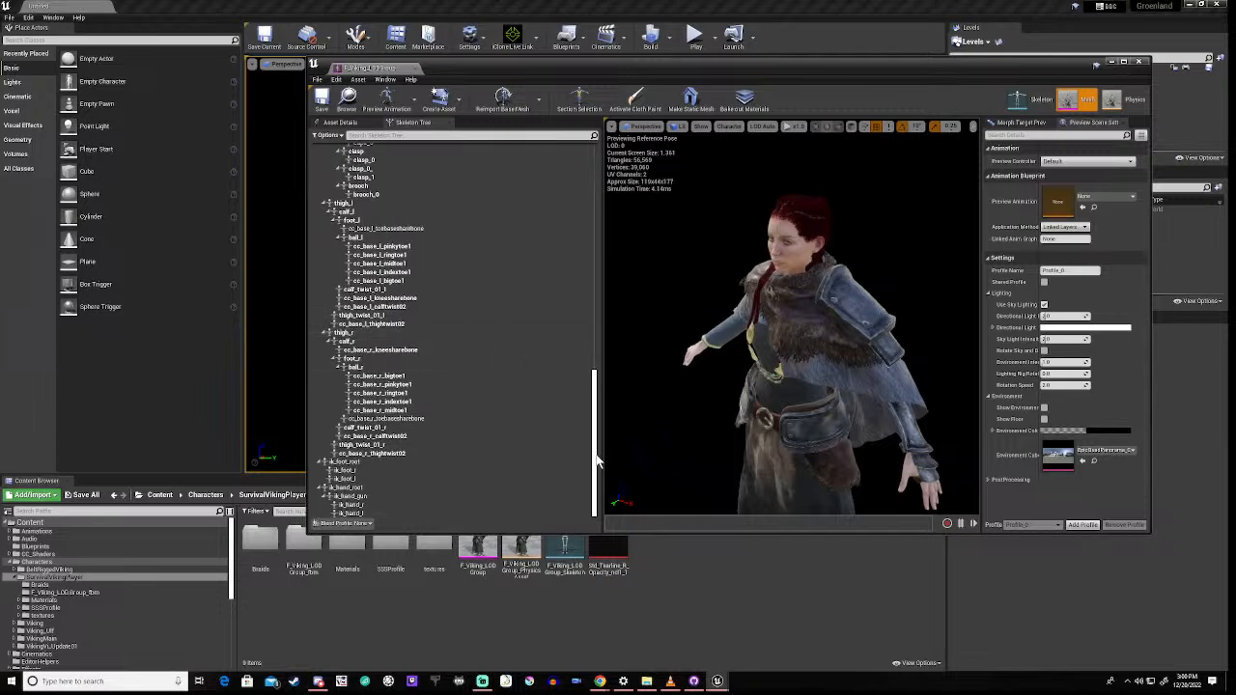
left_click_drag(595, 473, 568, 238)
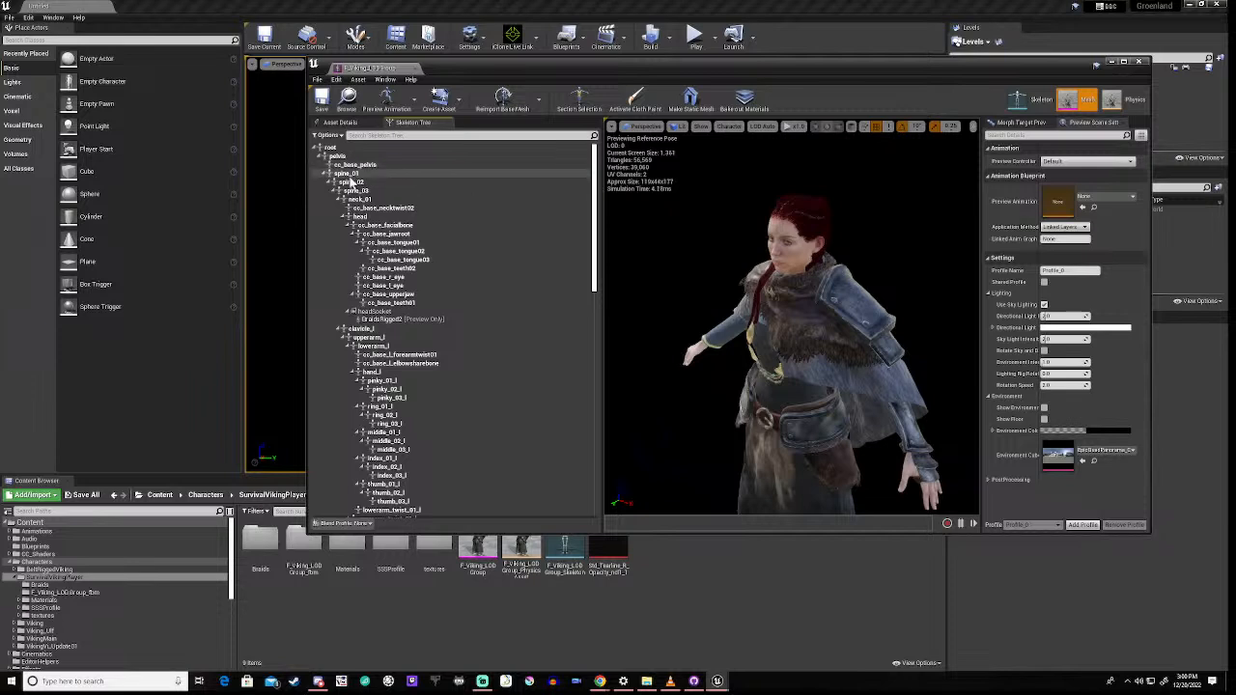
Step: Add a trial socket to the head bone and delete it again
left_click(361, 217)
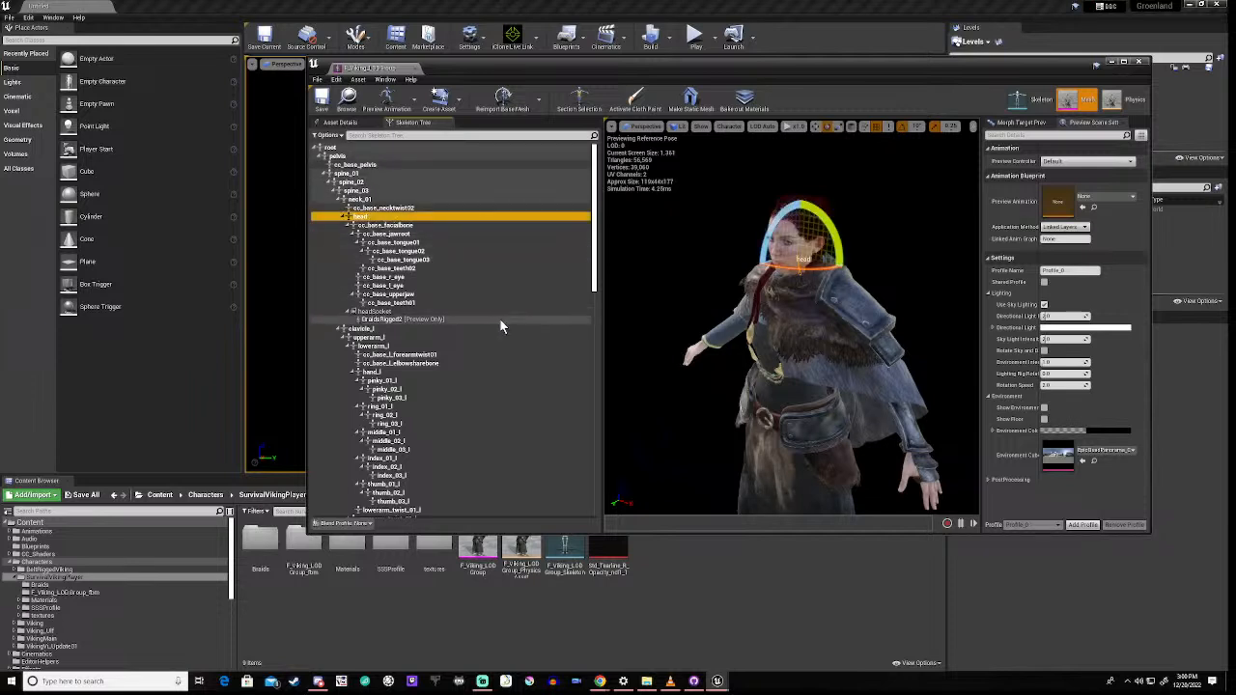
right_click(381, 218)
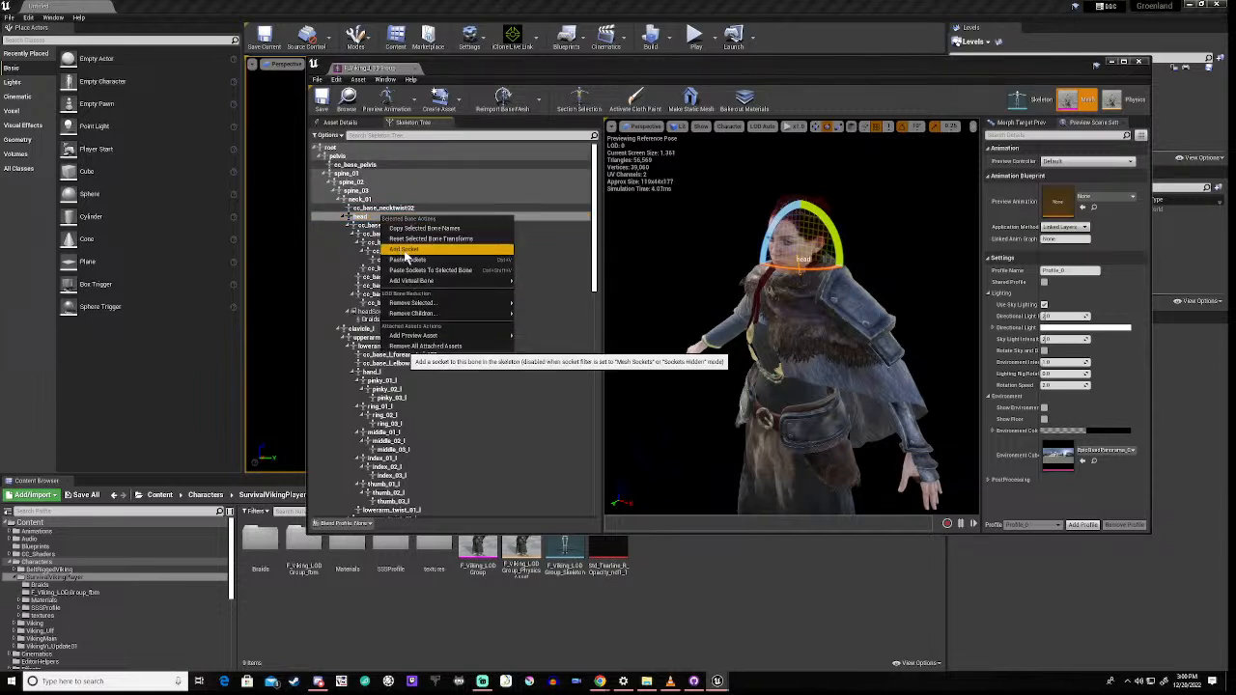
left_click(404, 251)
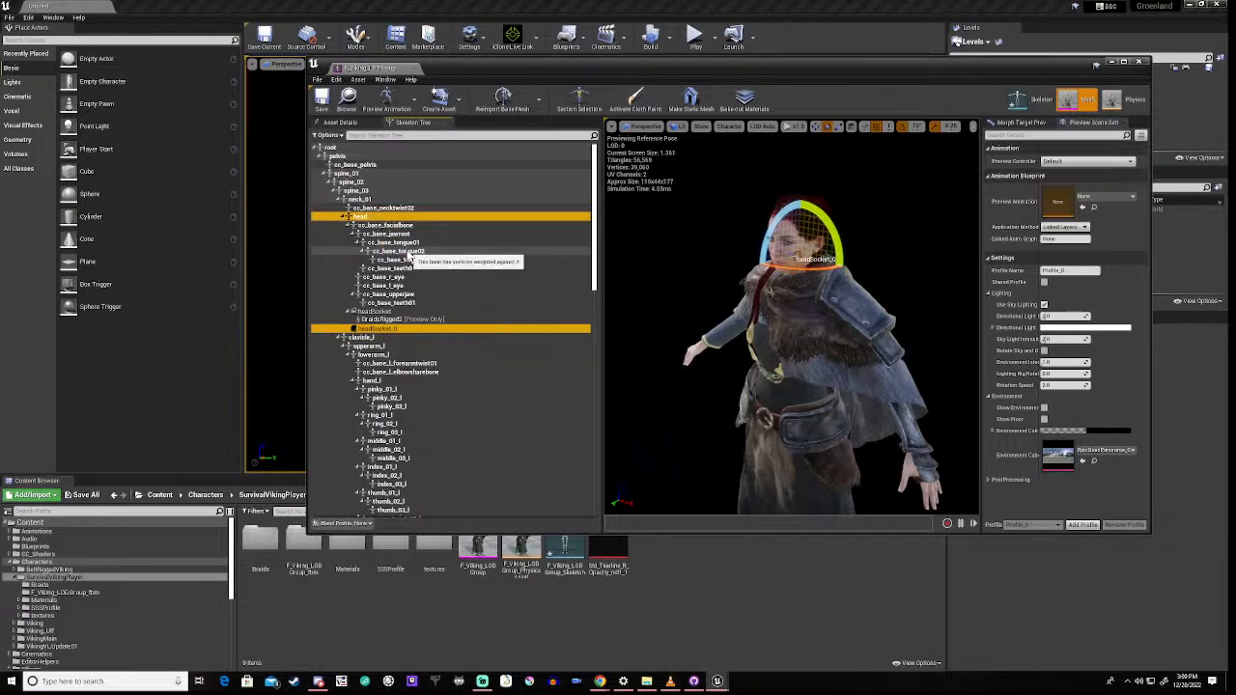
left_click(372, 330)
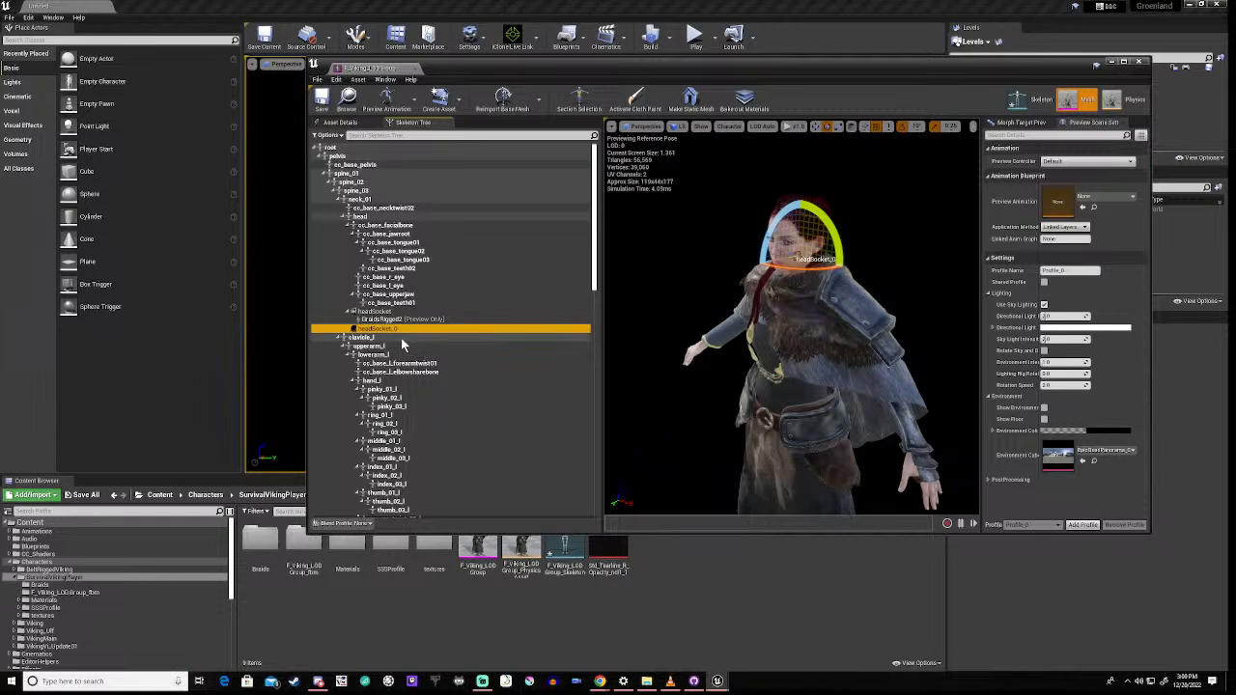
key("Delete")
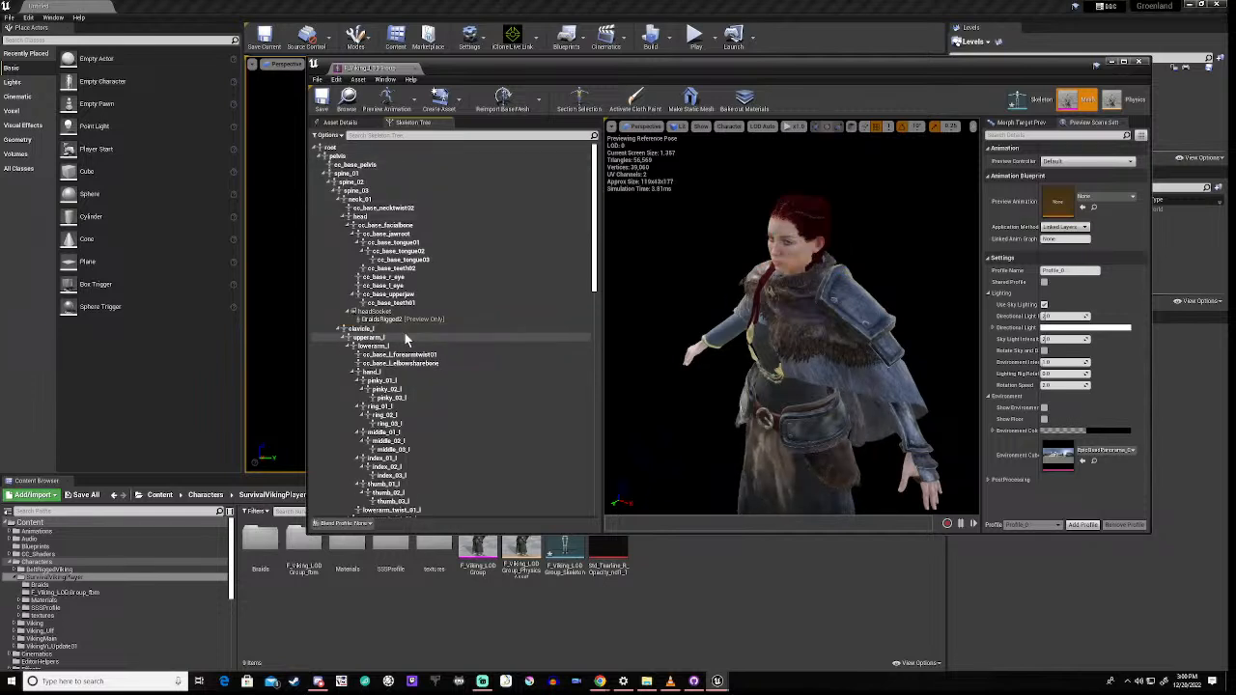
Step: Inspect the existing headSocket under the head bone and its attached BraidsRigged2 preview asset
left_click(391, 321)
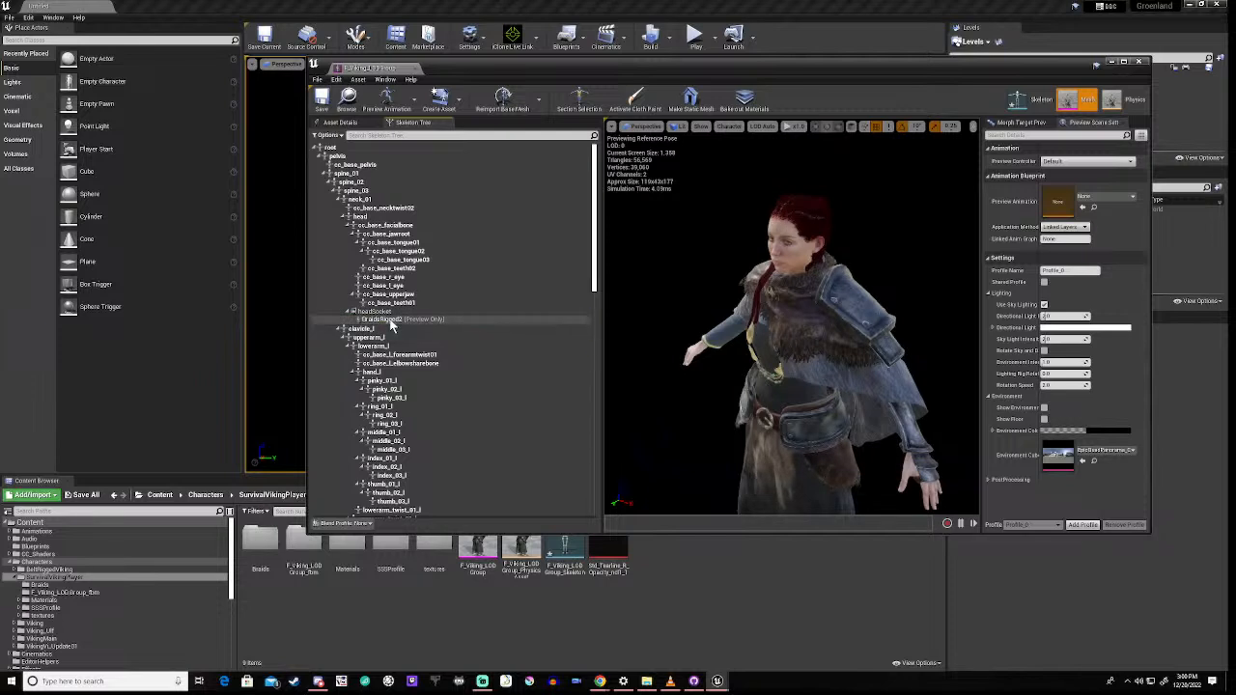
left_click(382, 314)
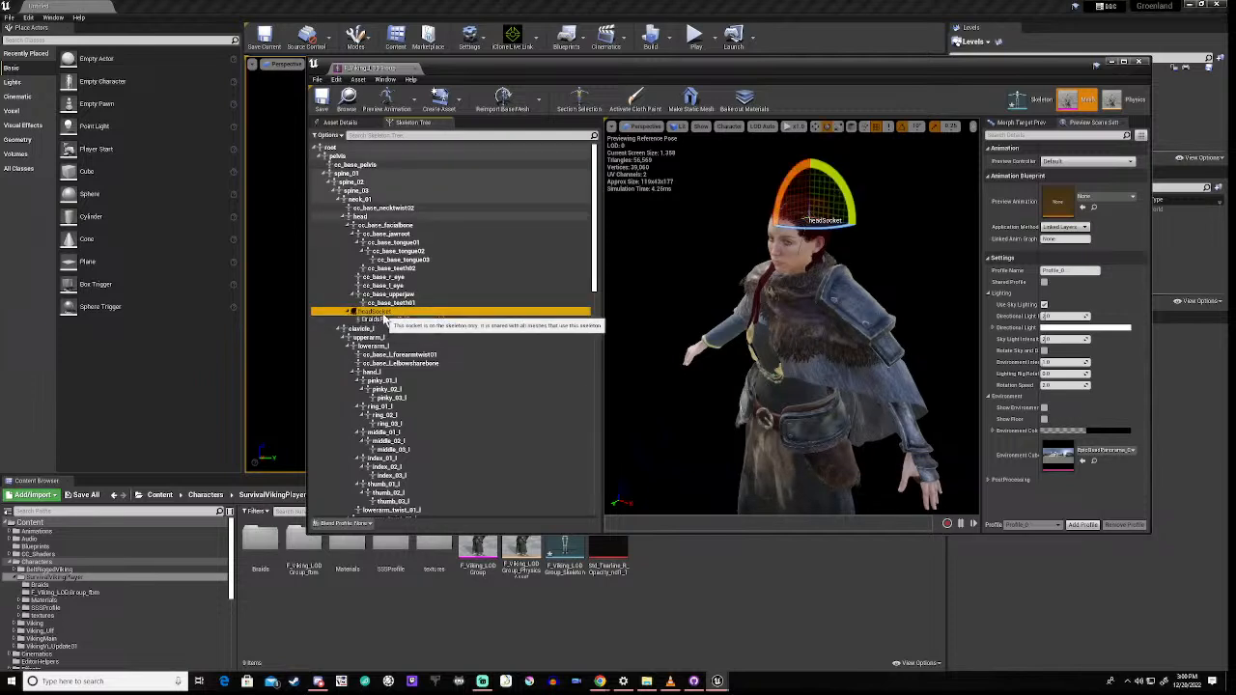
left_click(386, 322)
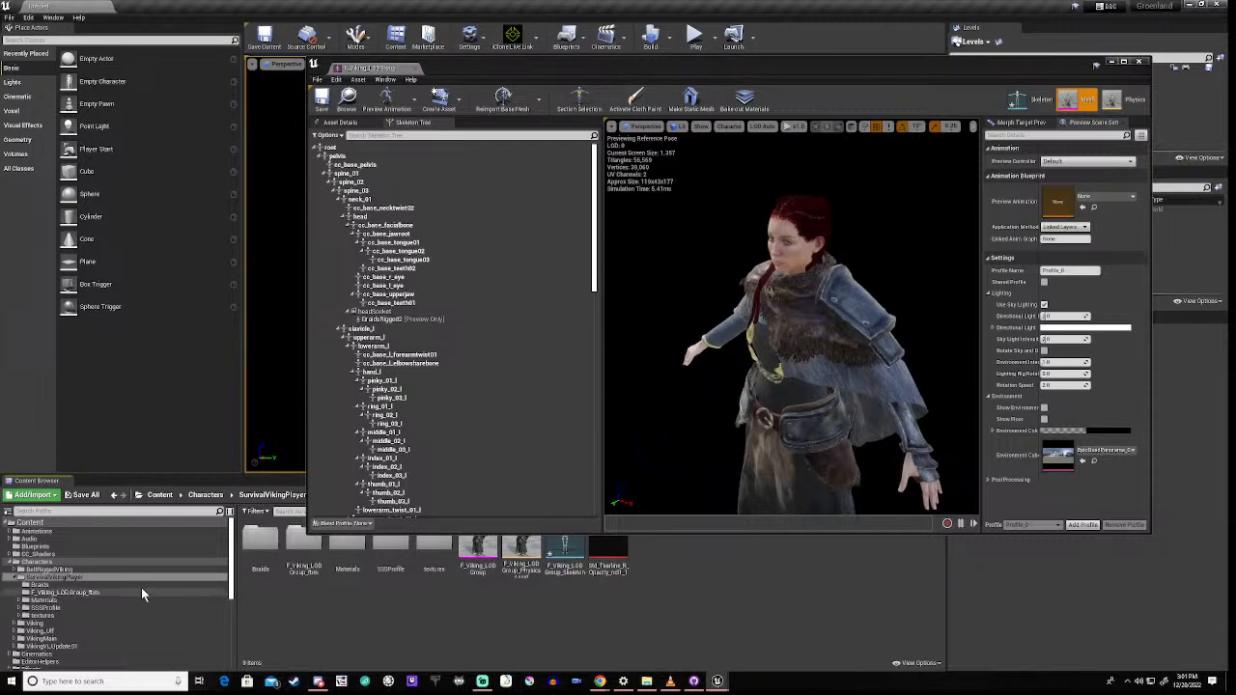
Step: Open the BP_Pawn_Groenland blueprint from the project's Pawn folder
scroll(136, 583, "down", 2)
scroll(136, 576, "up", 2)
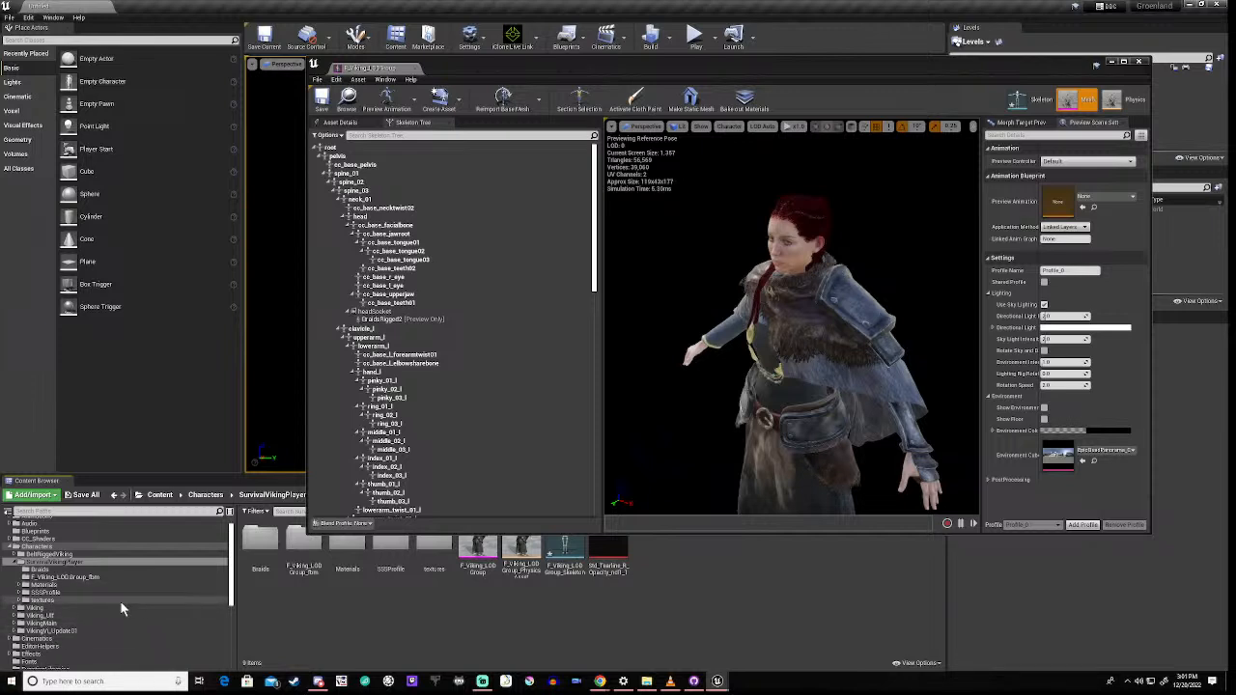
scroll(119, 602, "down", 3)
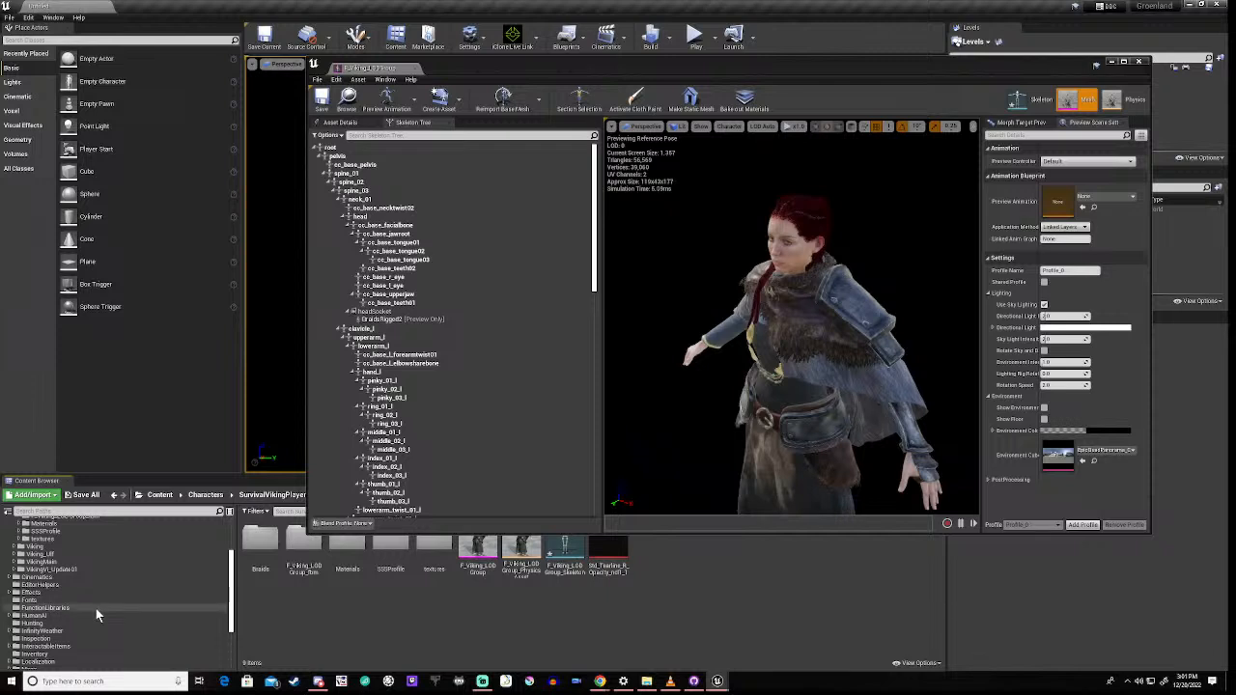
scroll(93, 628, "down", 2)
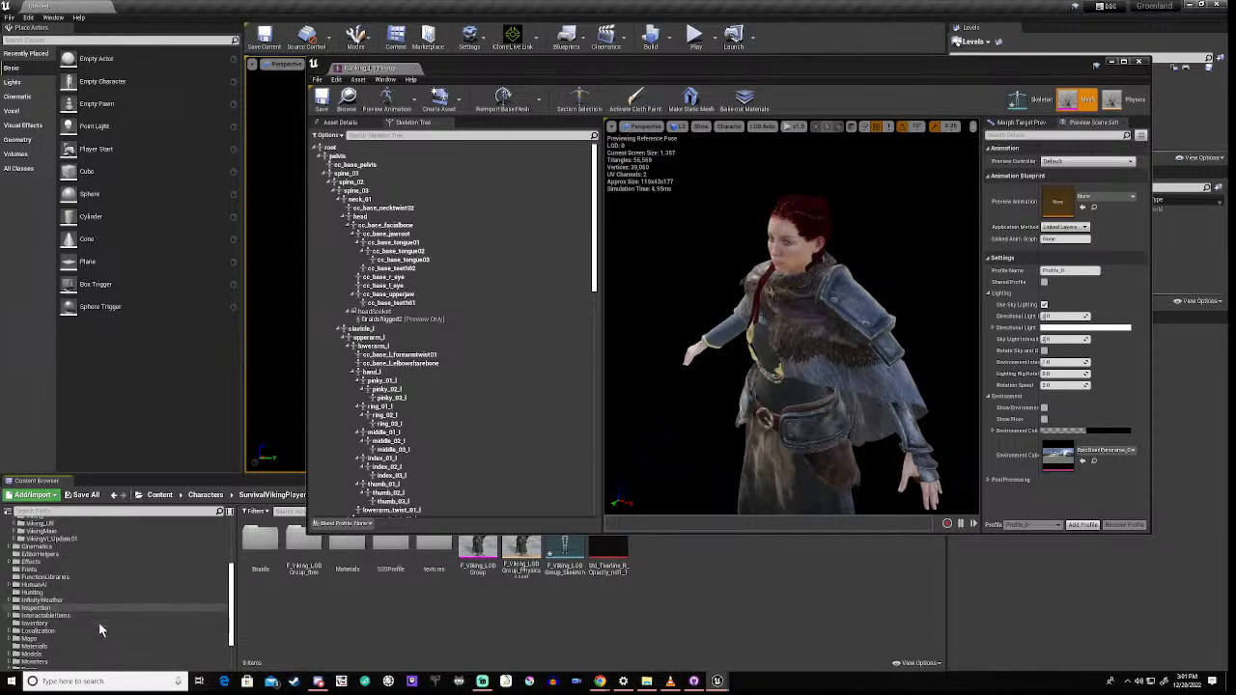
scroll(98, 622, "down", 3)
left_click(53, 616)
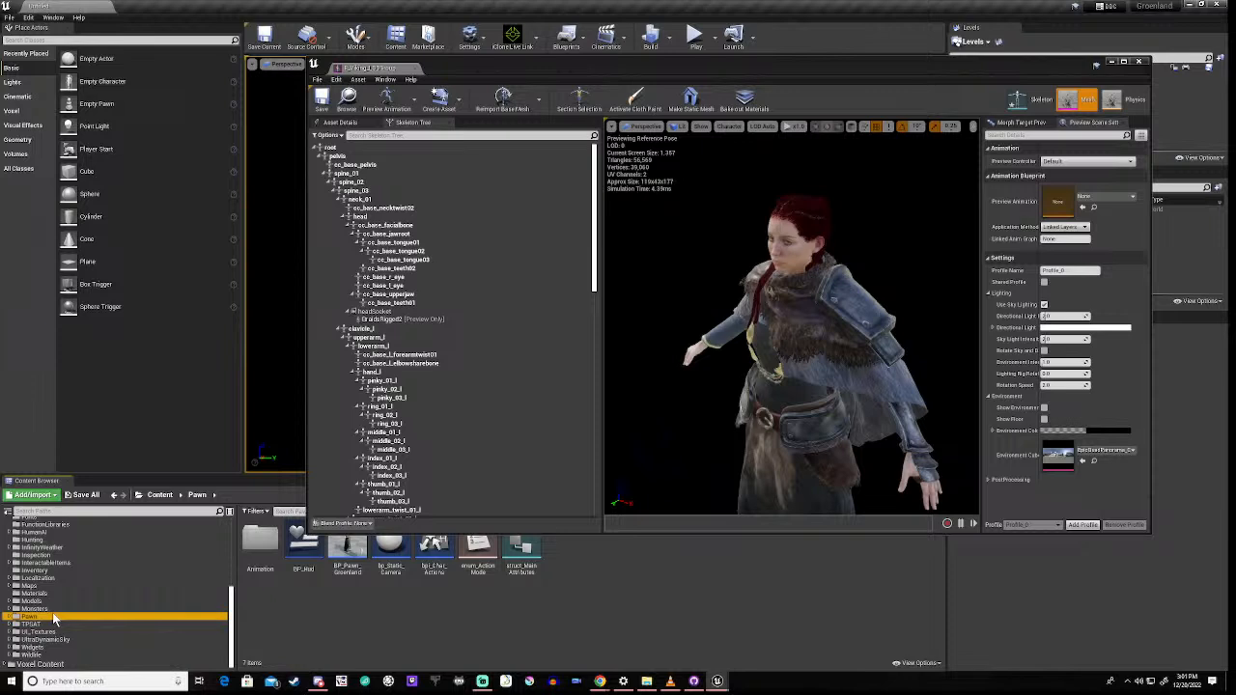
left_click(339, 592)
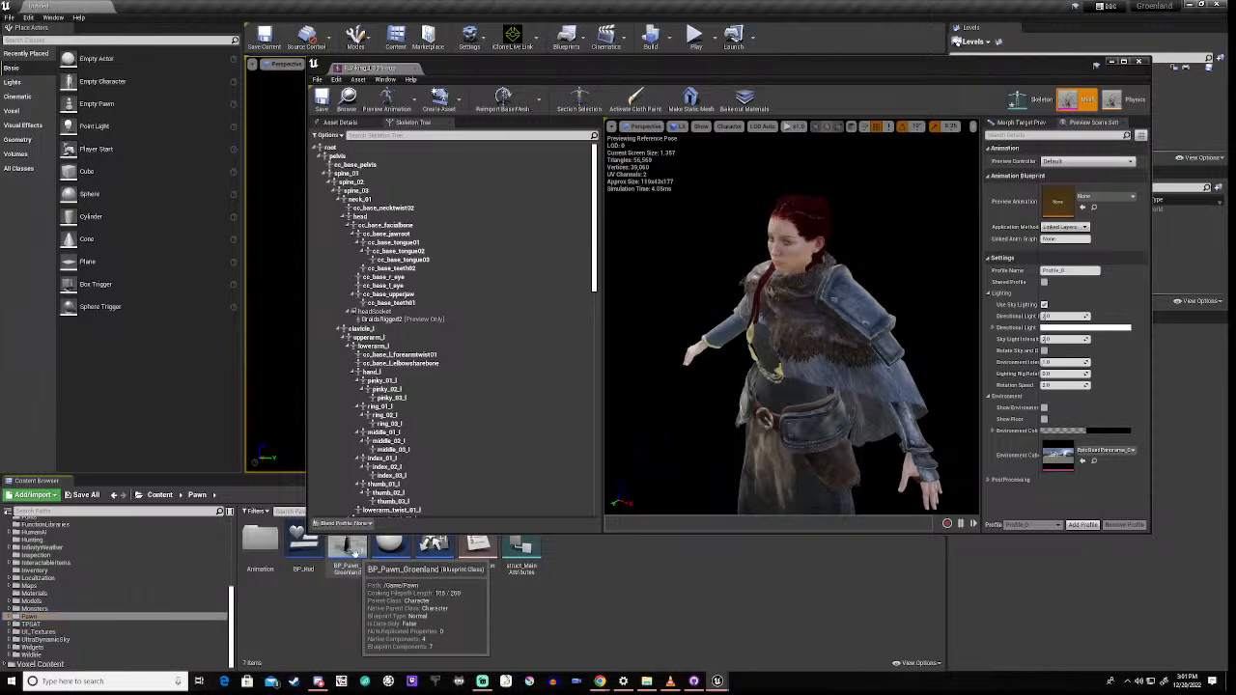
left_click(354, 552)
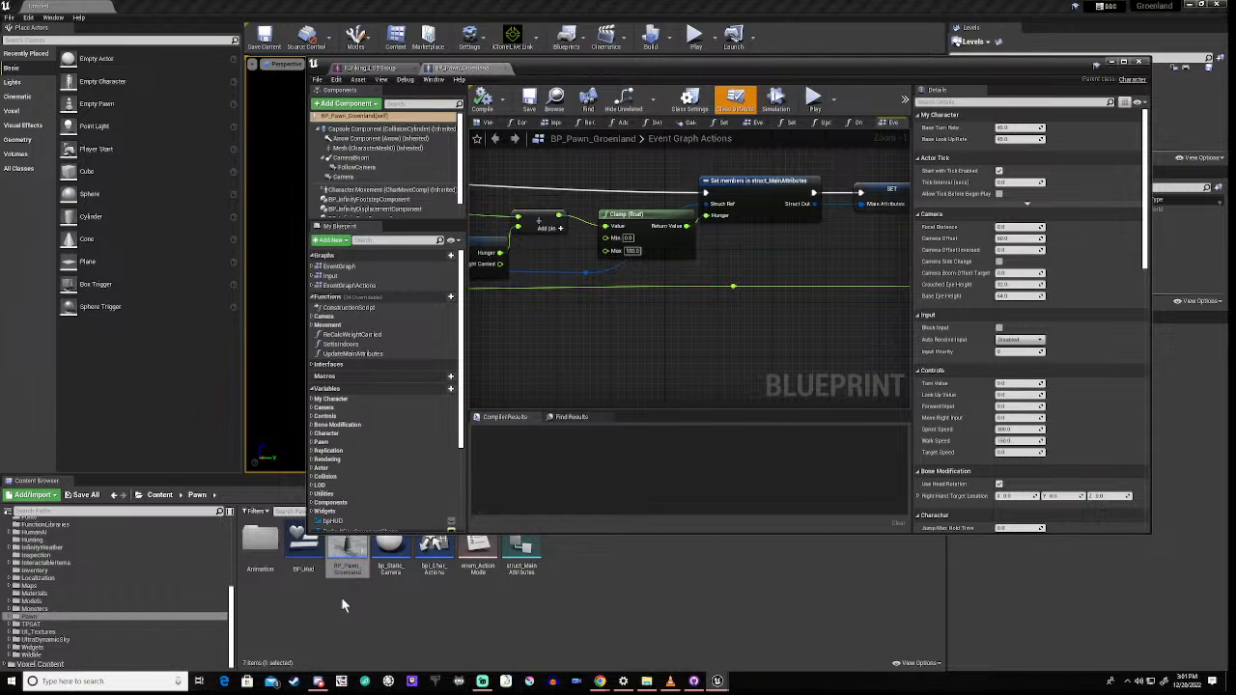
left_click(341, 616)
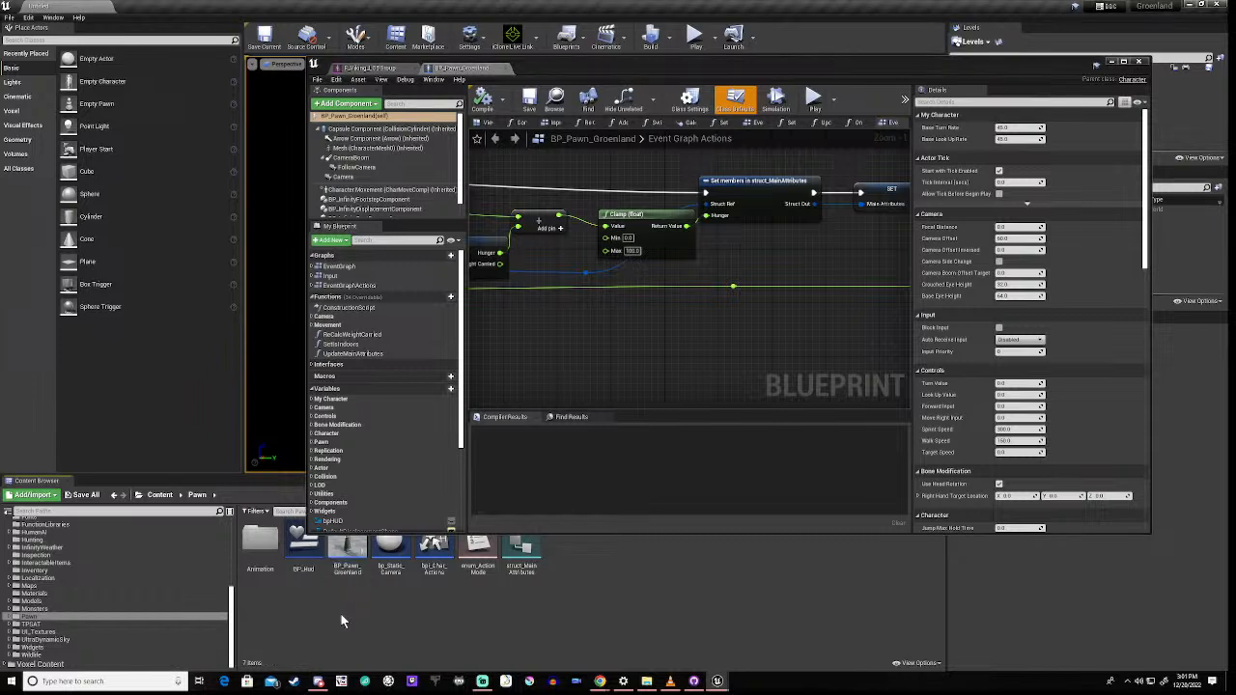
Step: Duplicate and retarget AnimBP_Pawn_Groenland_Rerigged from the Pawn/Animation folder to F_Viking_LODGroup_Skeleton, remapping referenced assets
left_click(259, 536)
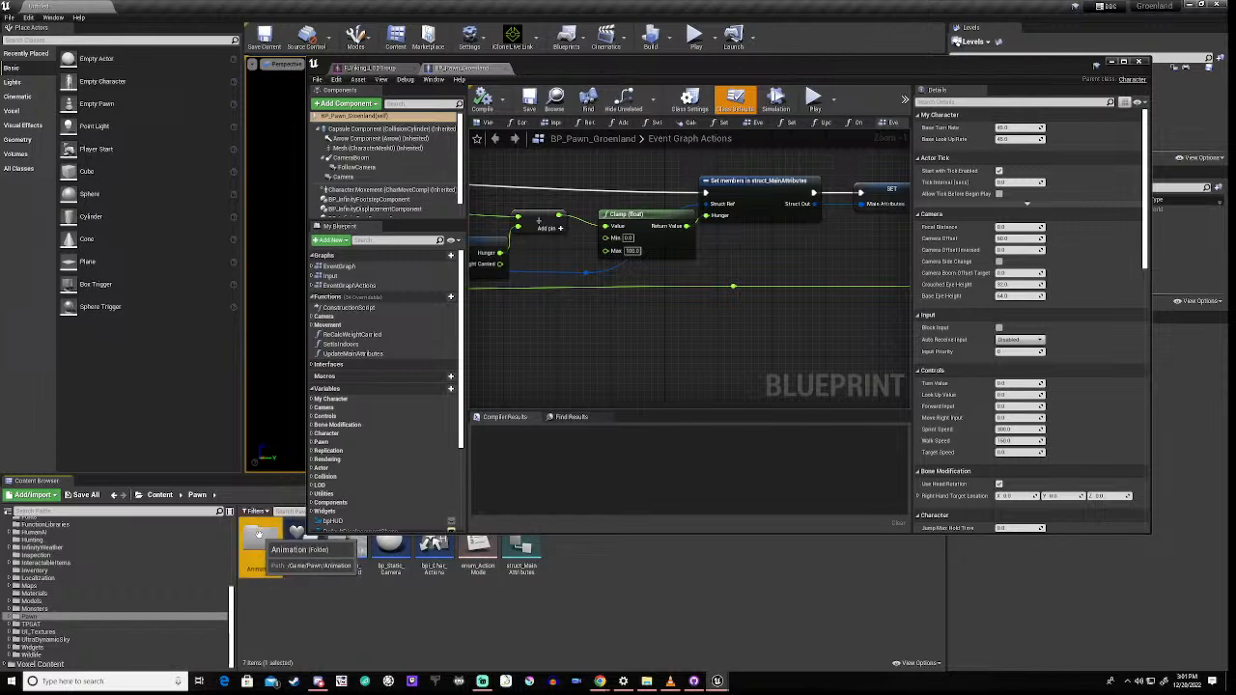
double_click(258, 536)
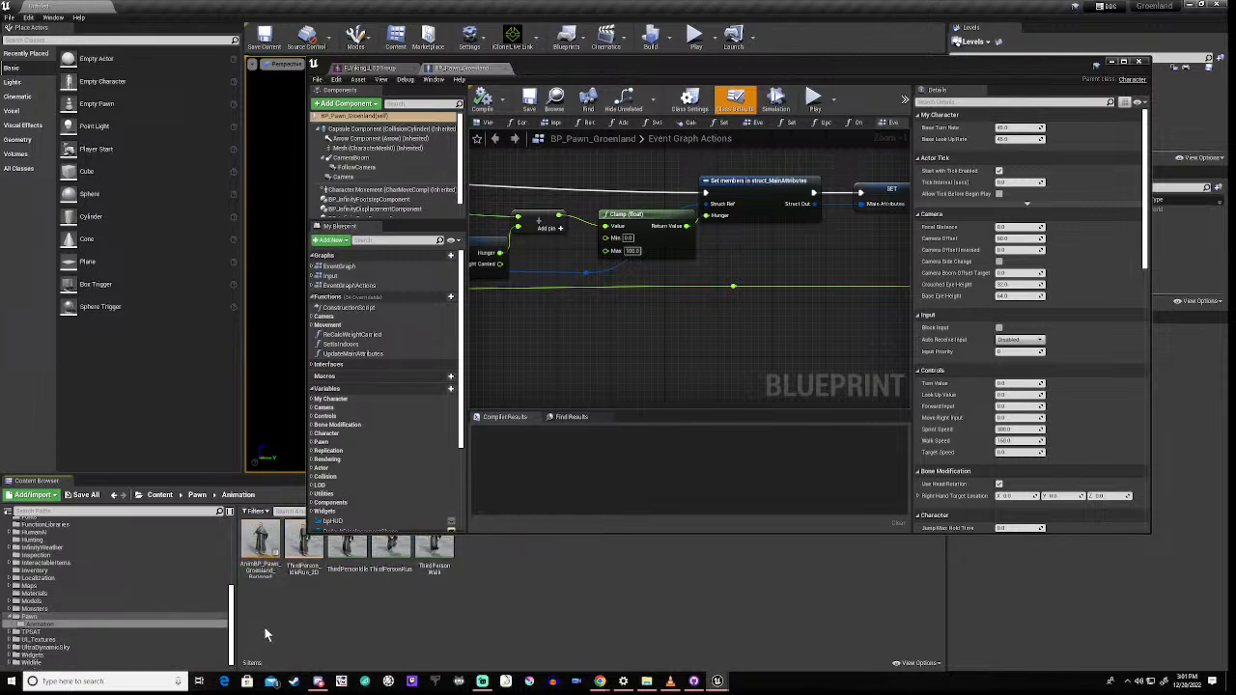
right_click(259, 546)
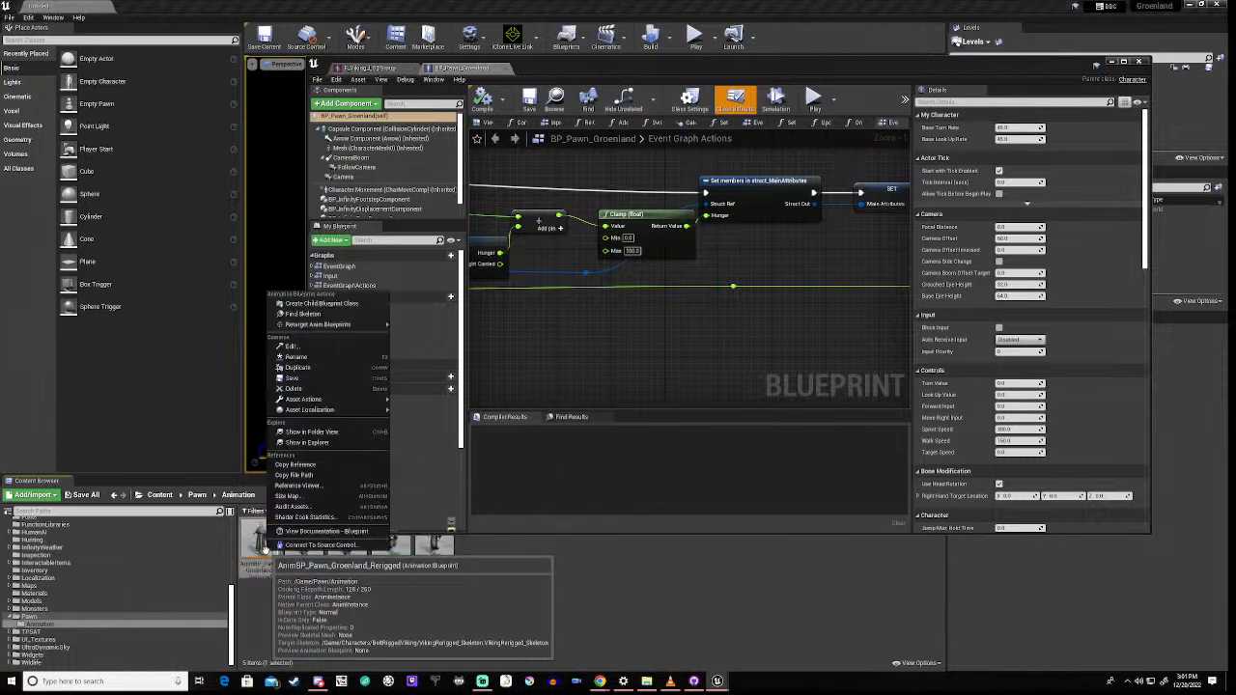
mouse_move(347, 326)
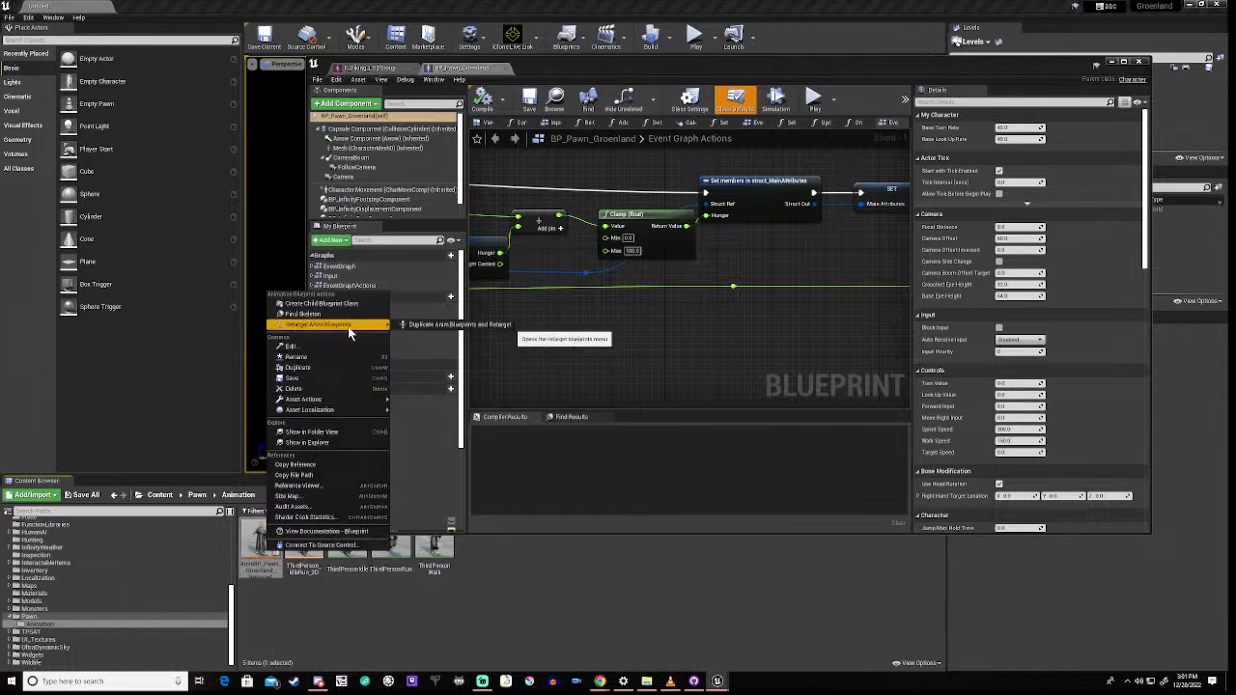
left_click(436, 330)
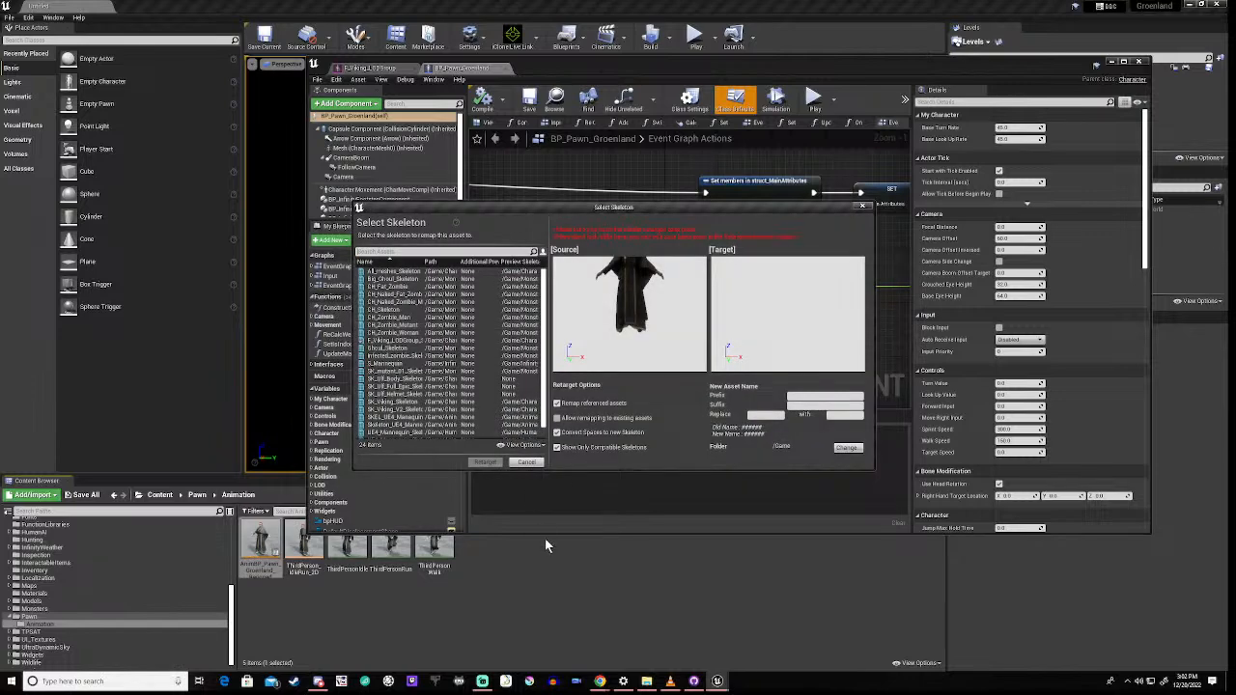
left_click(404, 342)
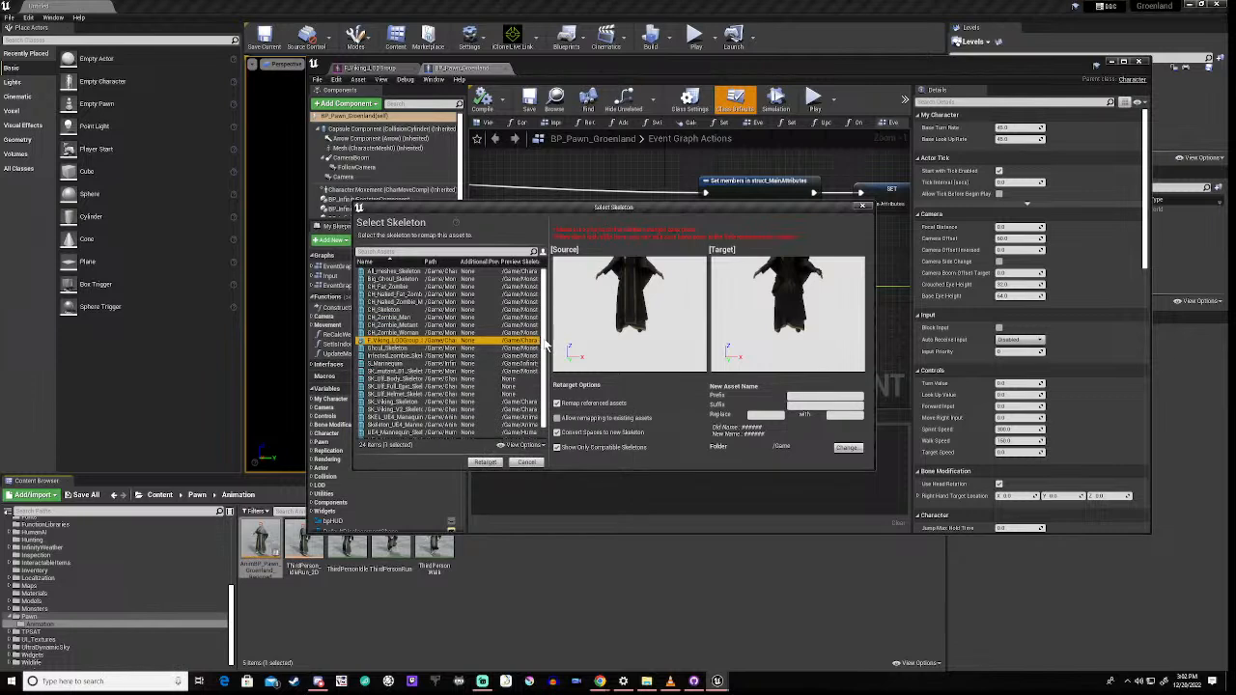
scroll(548, 350, "down", 1)
scroll(547, 350, "down", 1)
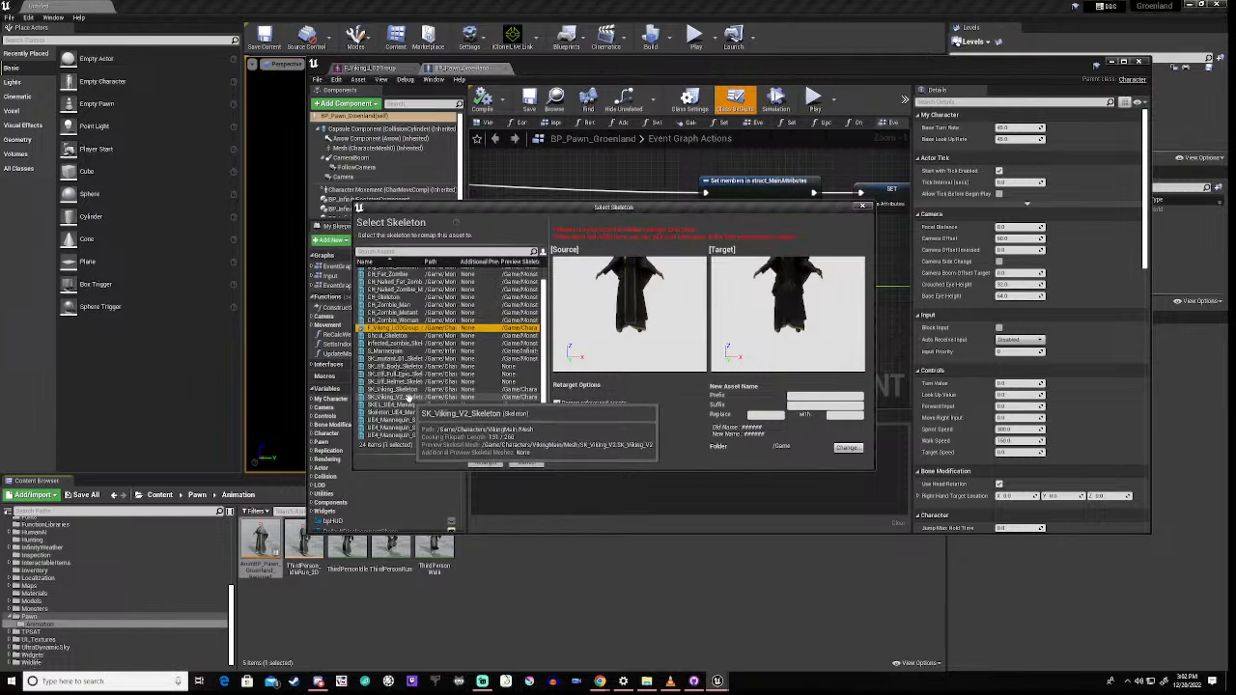
scroll(420, 355, "up", 1)
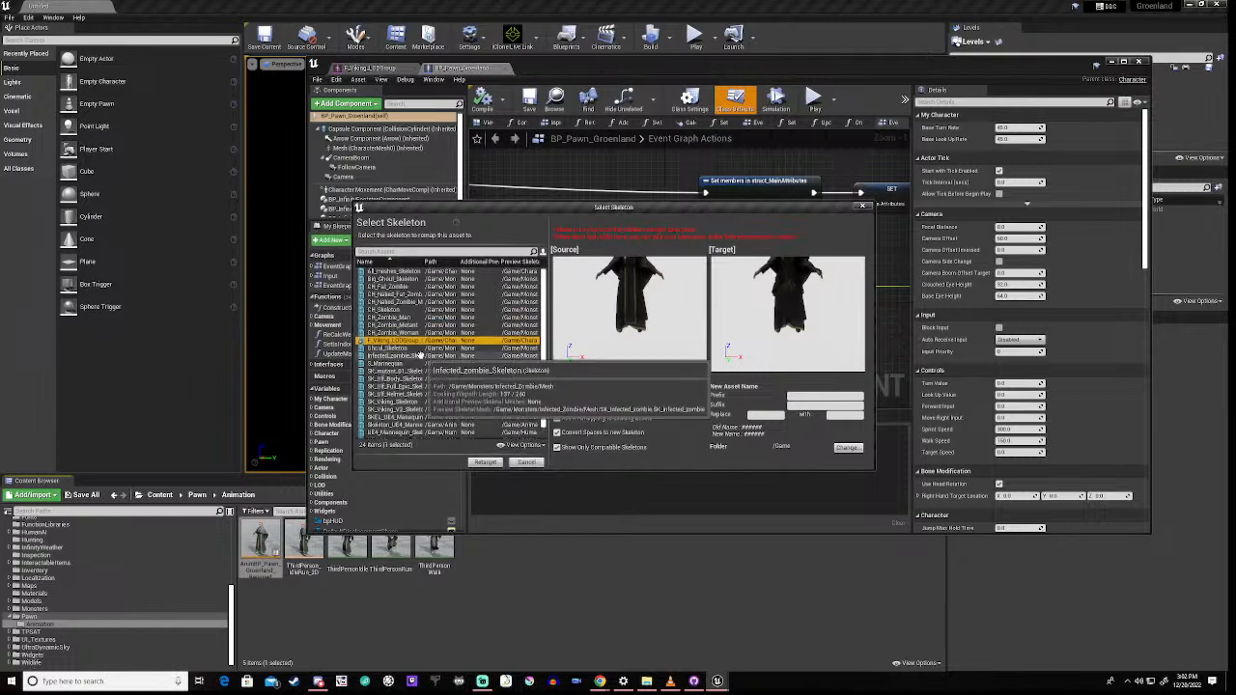
left_click(485, 463)
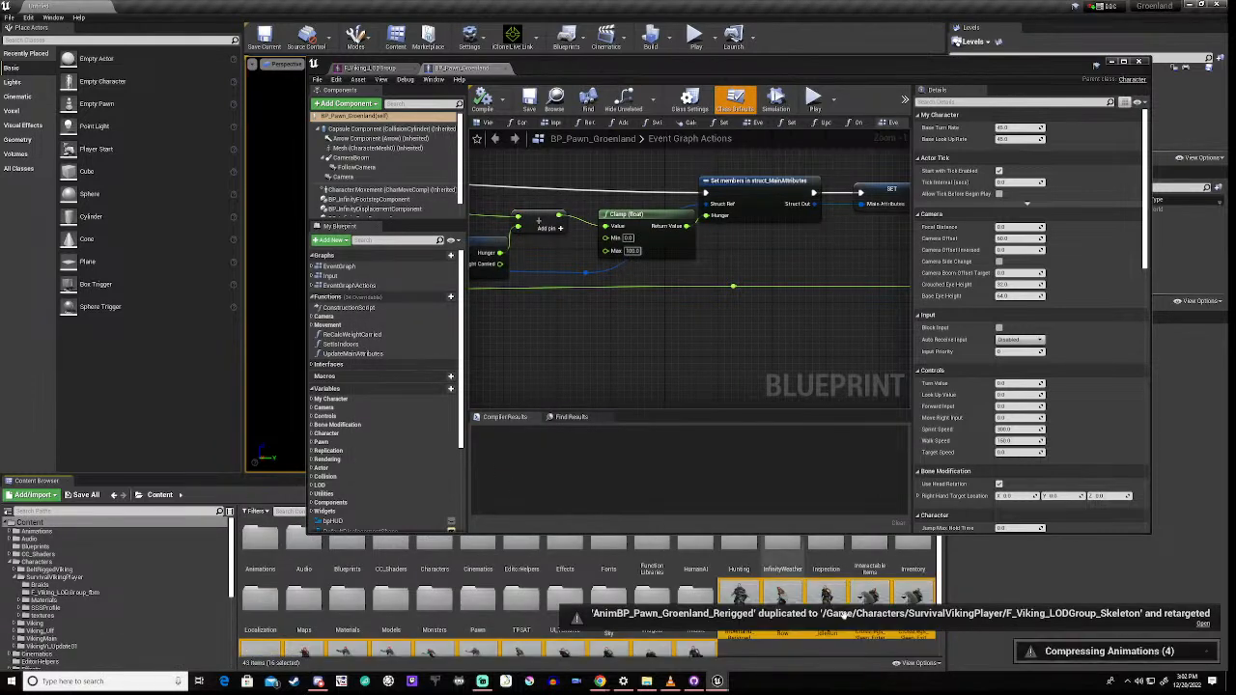
Step: Create a new folder named NewAnimData inside Pawn/Animation
scroll(811, 618, "down", 2)
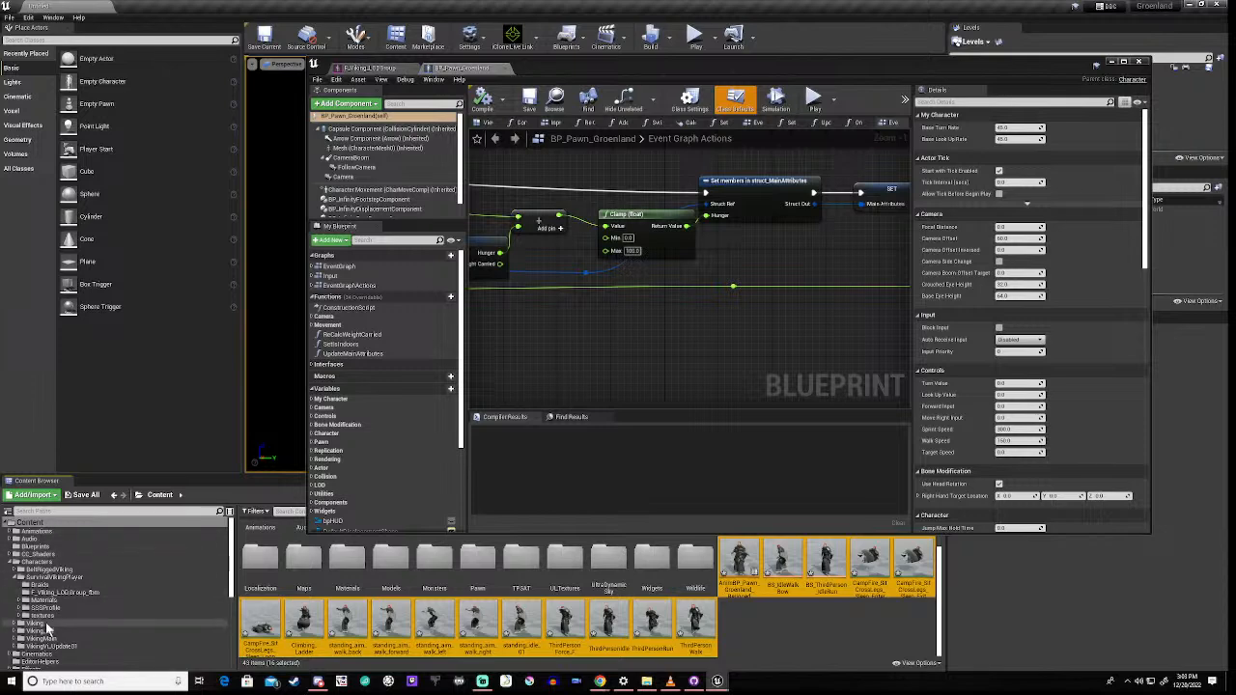
scroll(46, 628, "down", 5)
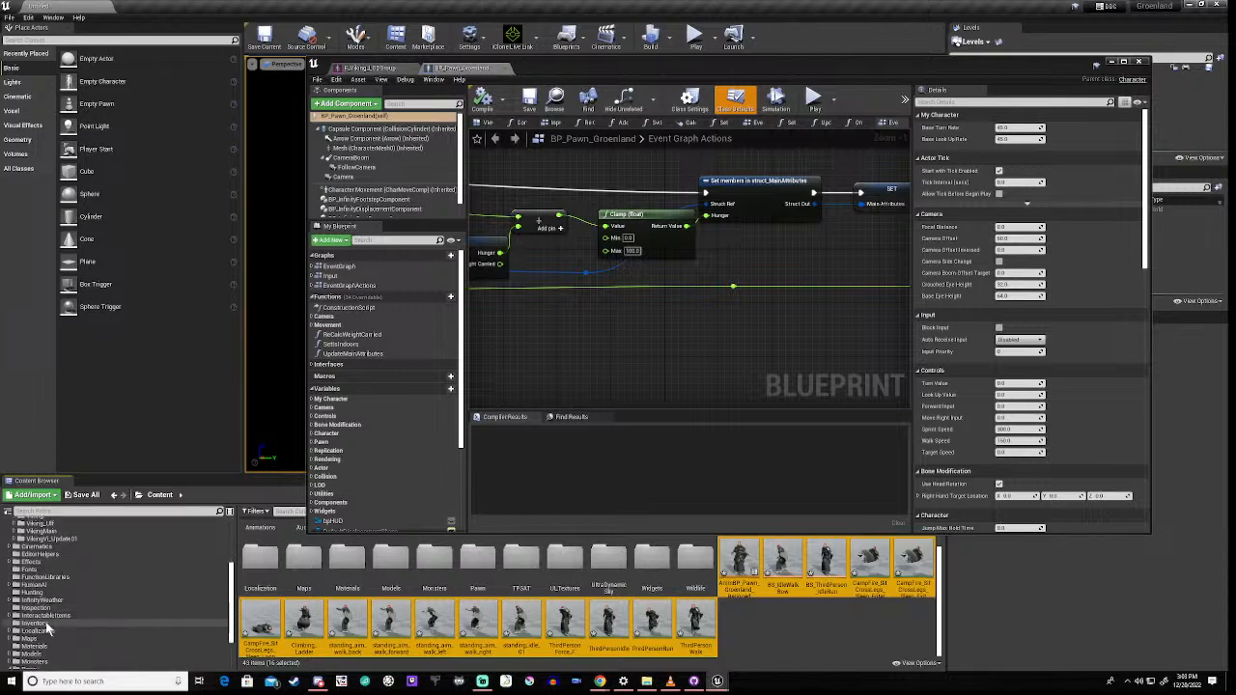
left_click(35, 617)
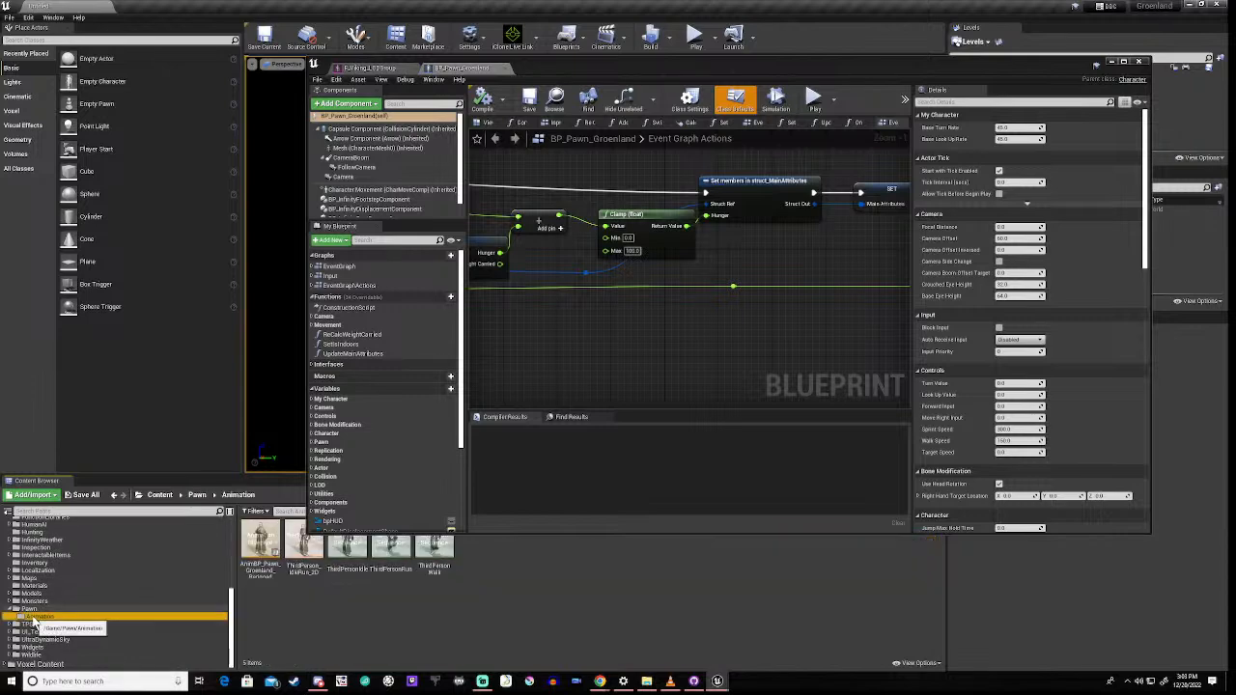
right_click(473, 601)
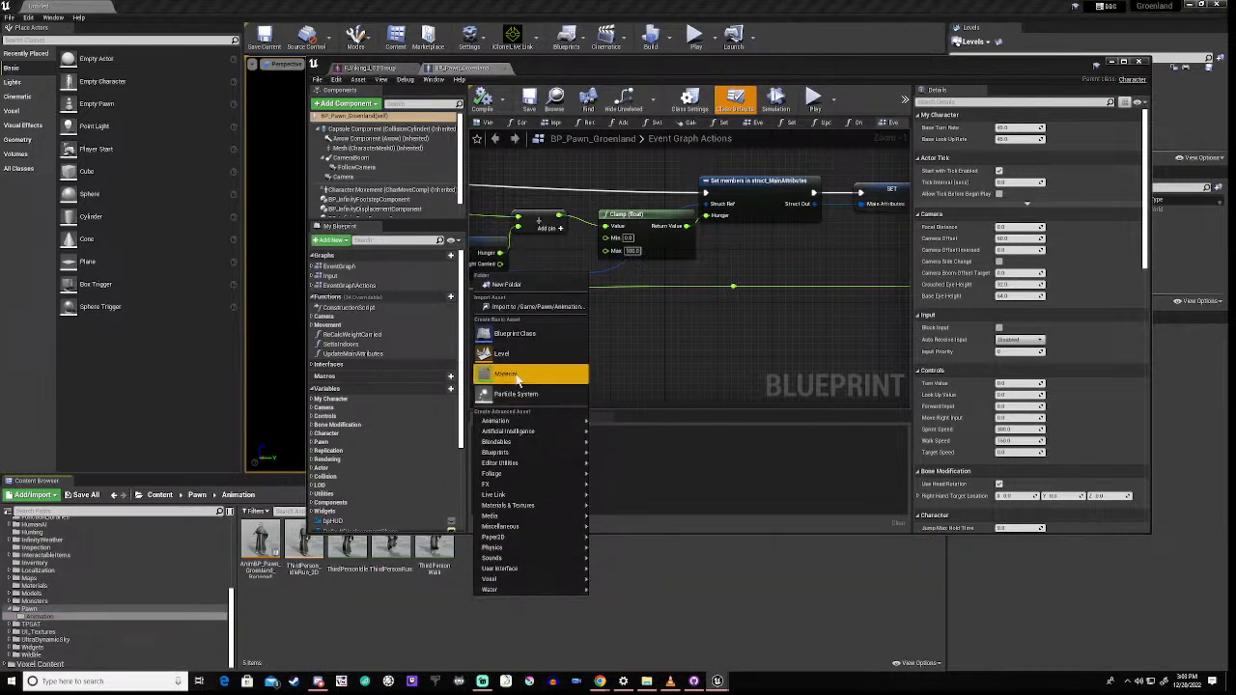
left_click(498, 287)
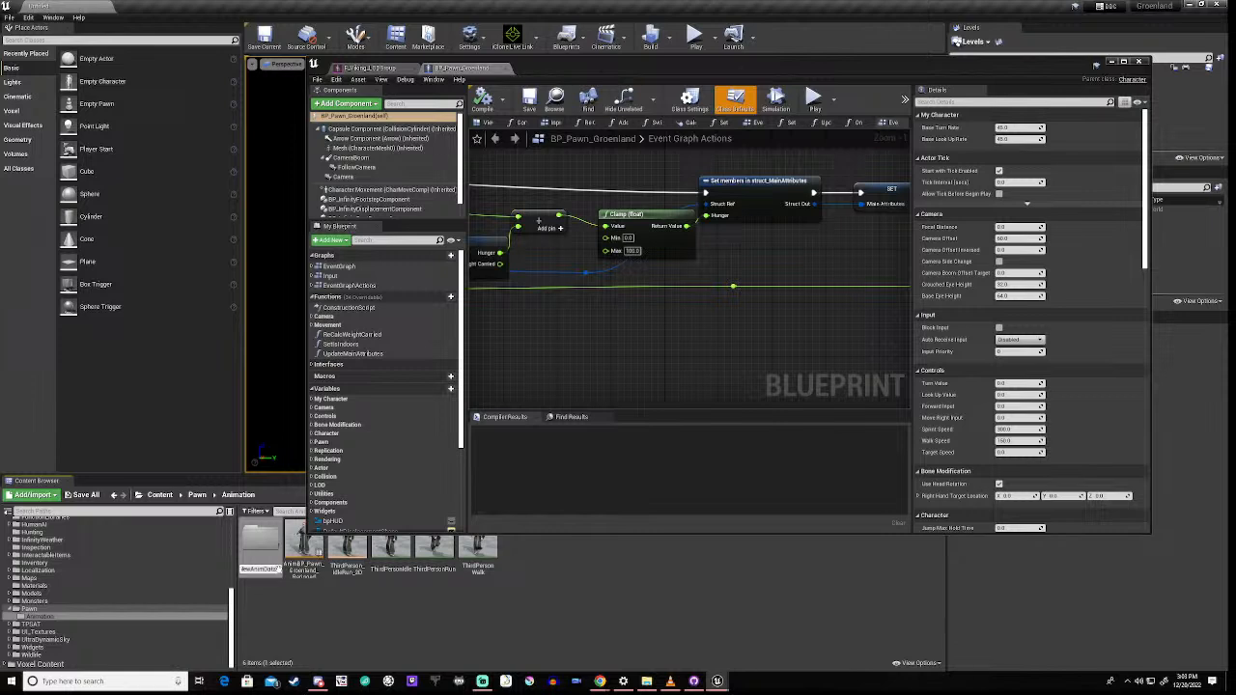
key("Return")
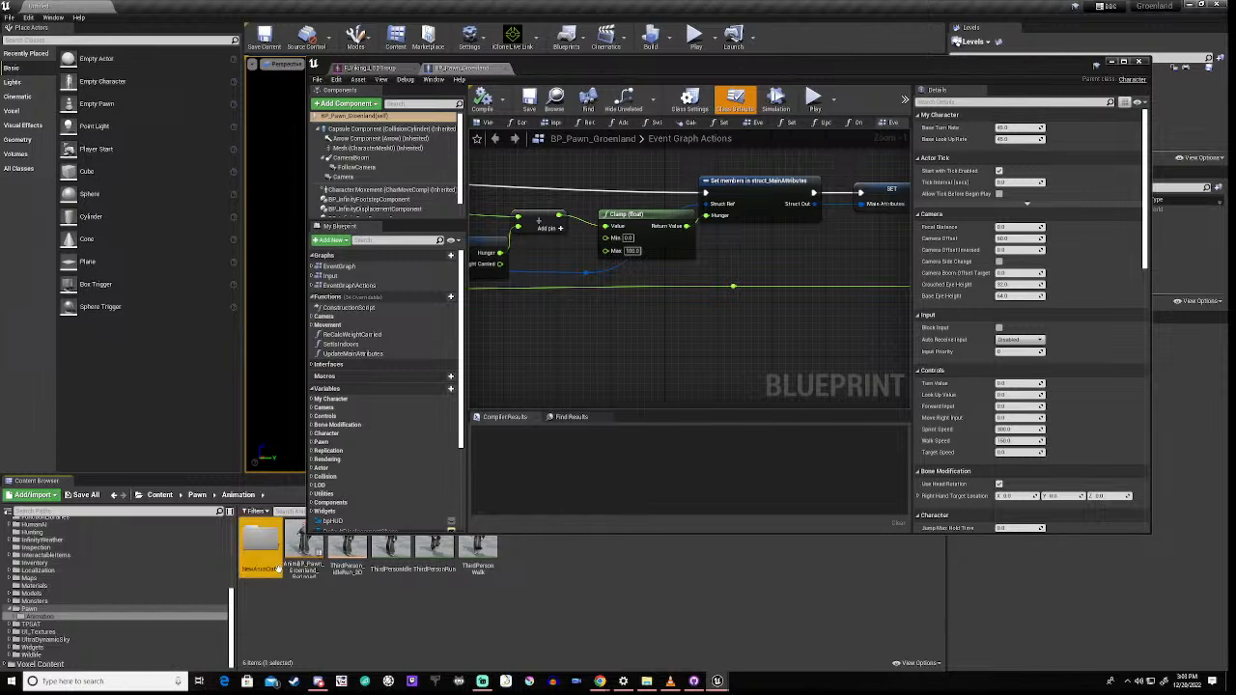
Step: Move the retargeted assets, from AnimBP_Pawn_Groenland_Rerigged through ThirdPersonWalk, out of the Content root into Pawn/Animation/NewAnimData
left_click(318, 617)
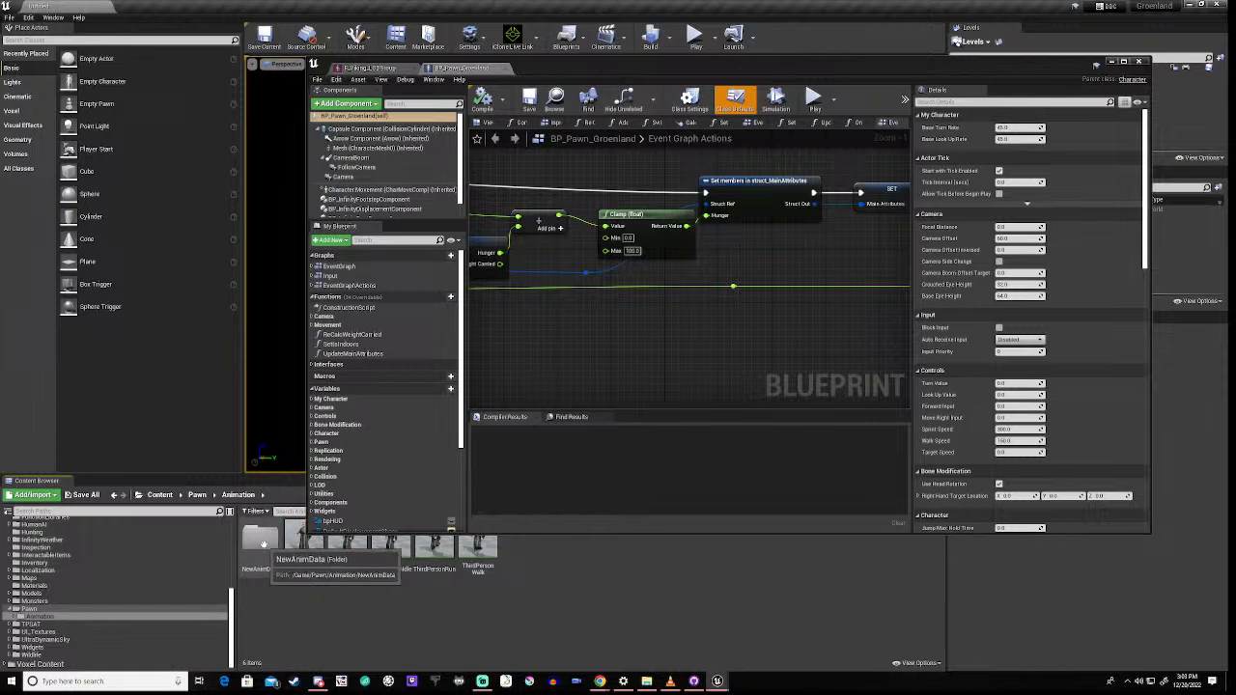
double_click(263, 543)
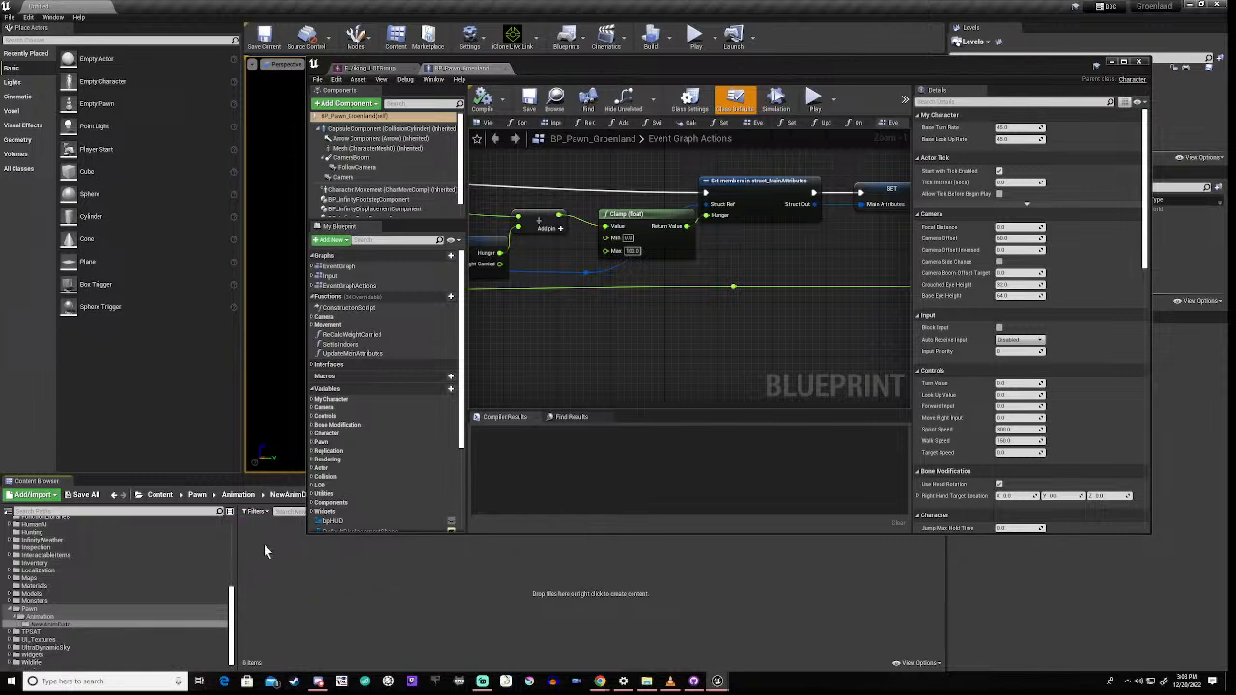
scroll(146, 594, "up", 5)
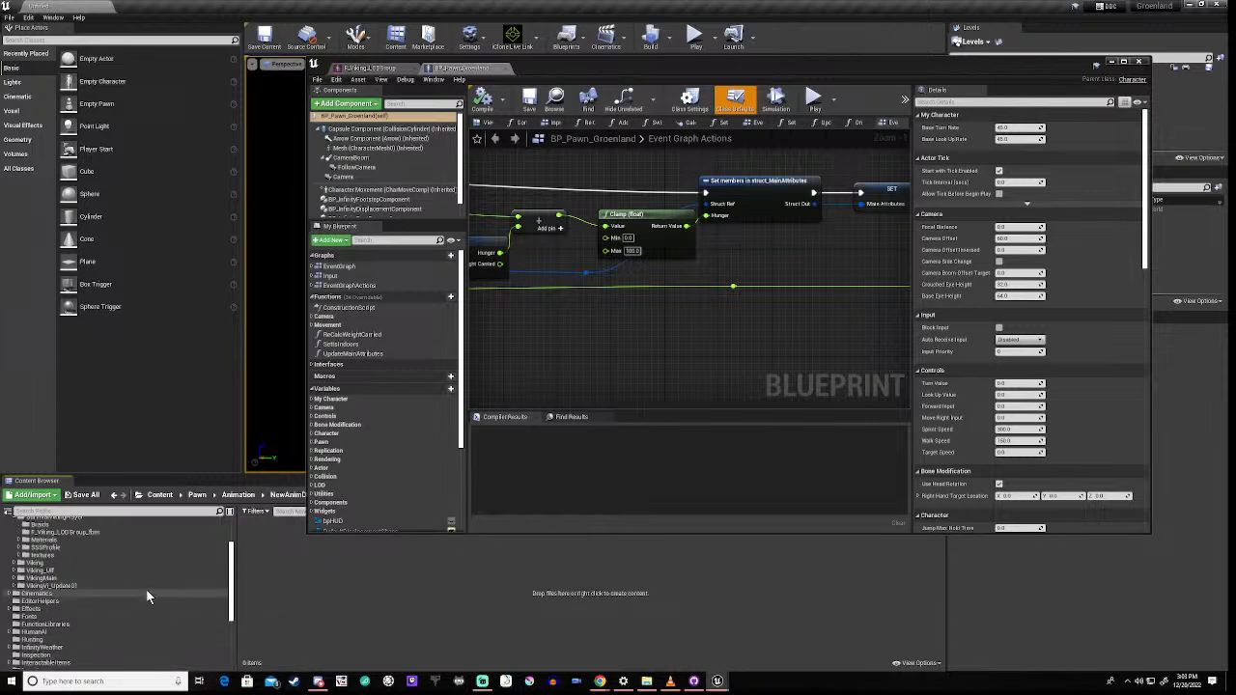
scroll(146, 594, "up", 3)
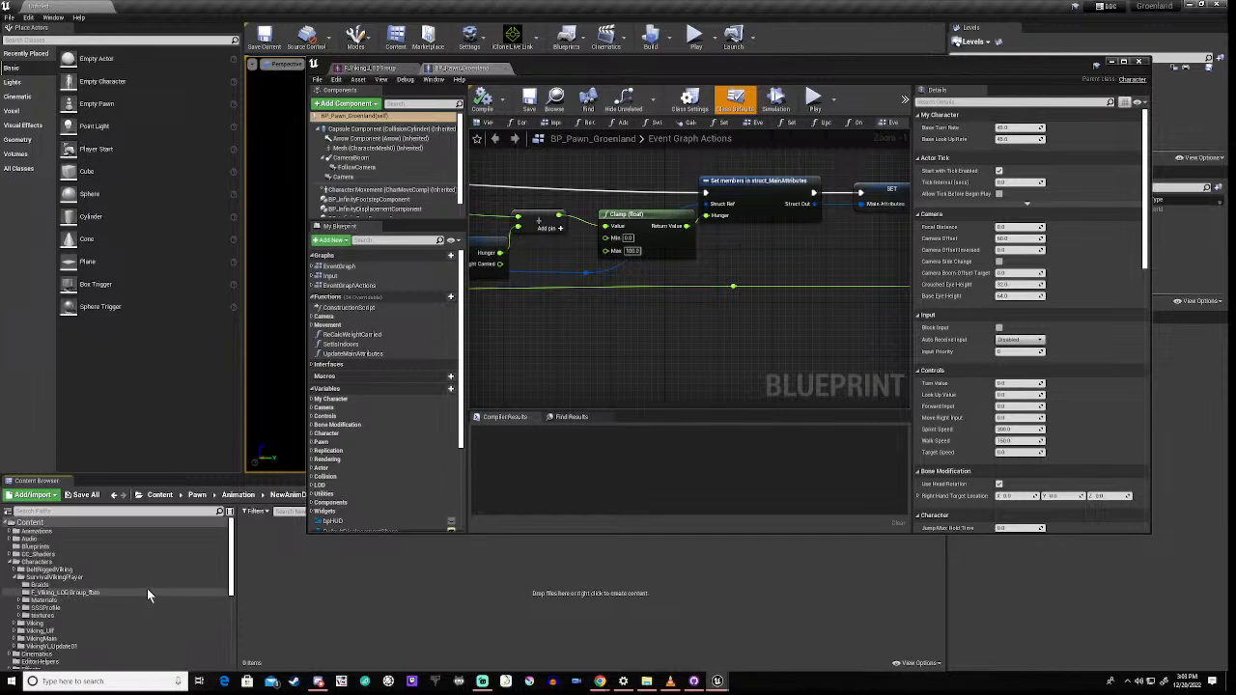
left_click(37, 523)
scroll(440, 633, "down", 1)
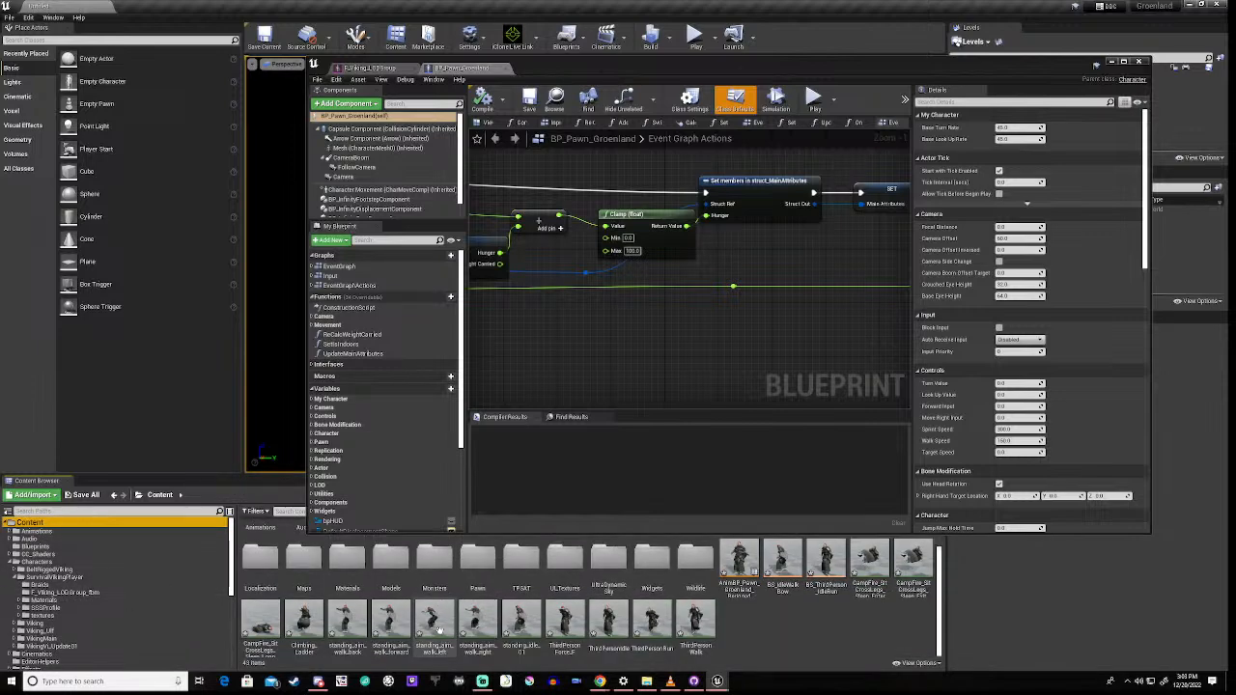
scroll(92, 649, "down", 7)
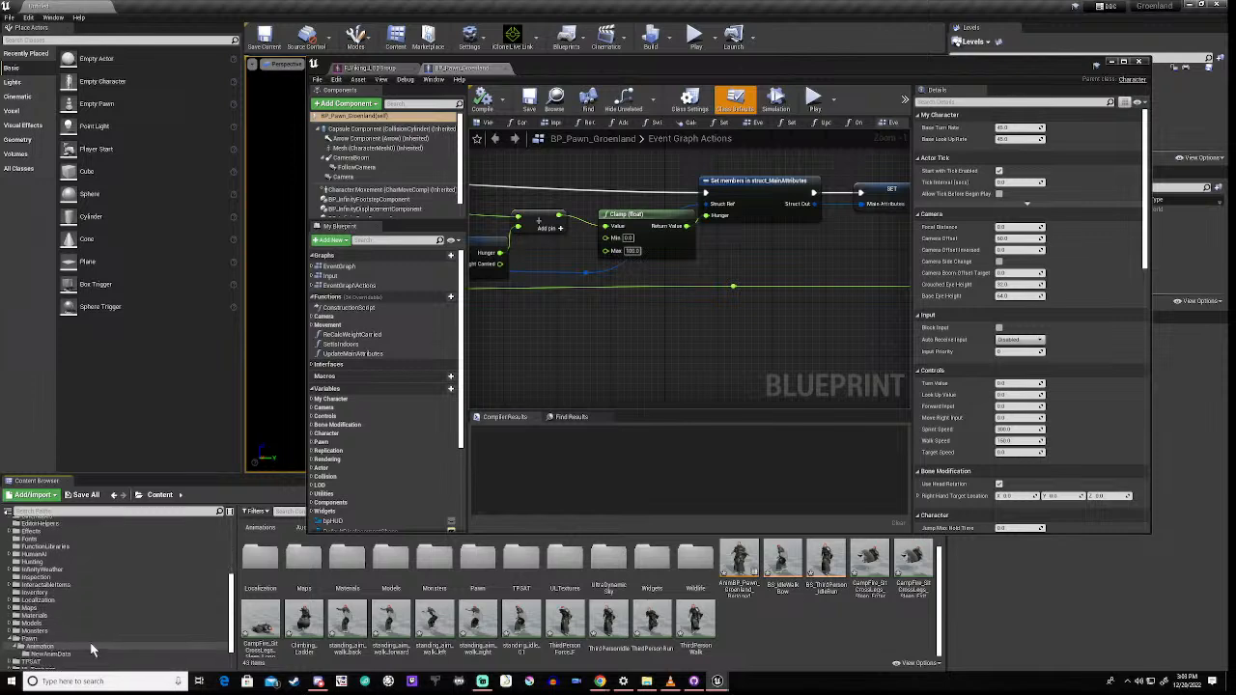
left_click(741, 565)
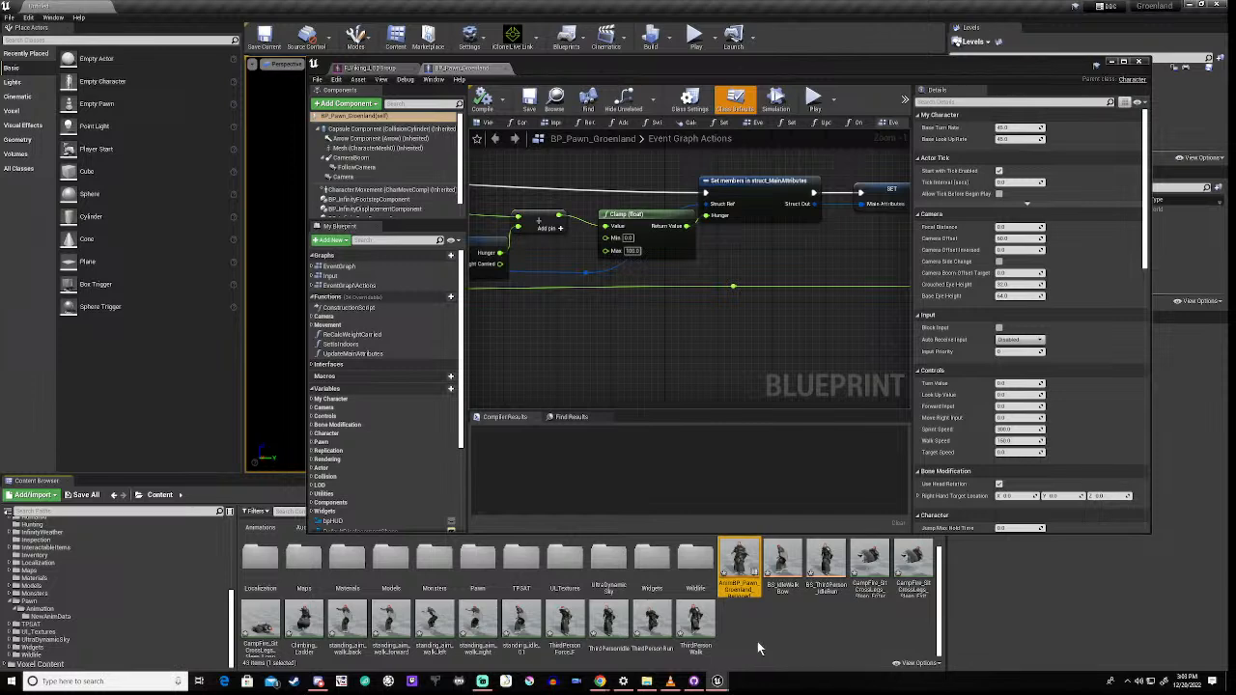
left_click(693, 622, "shift")
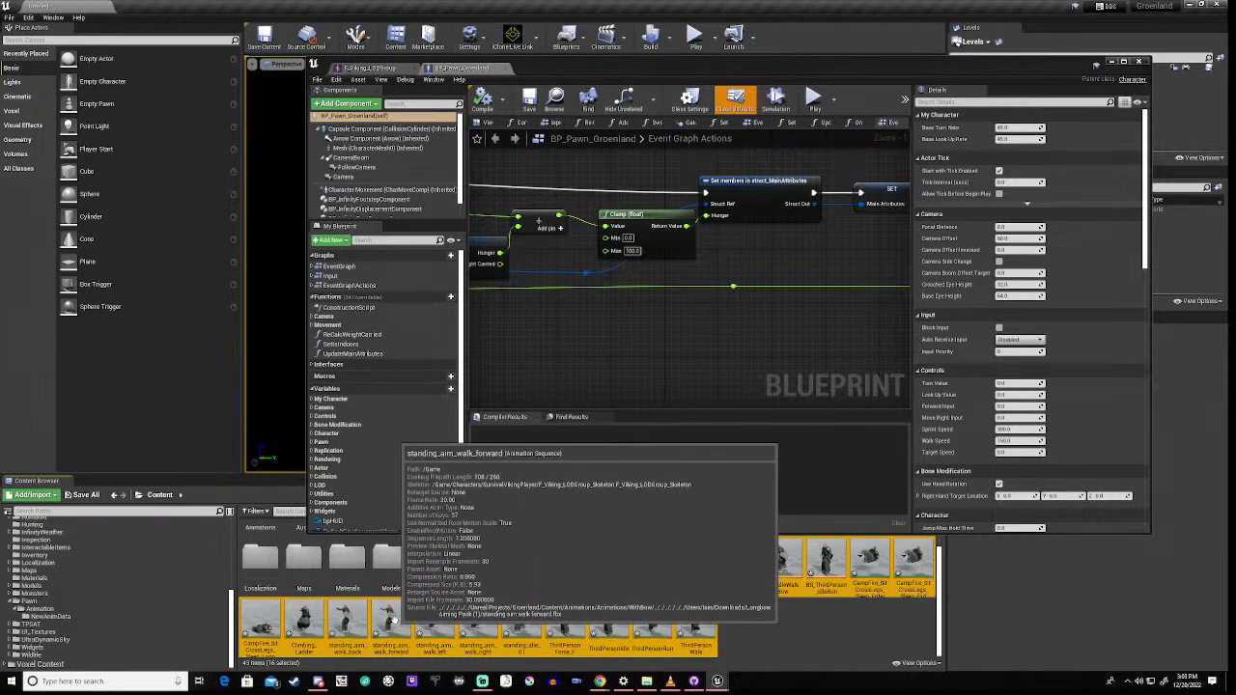
left_click_drag(391, 621, 69, 625)
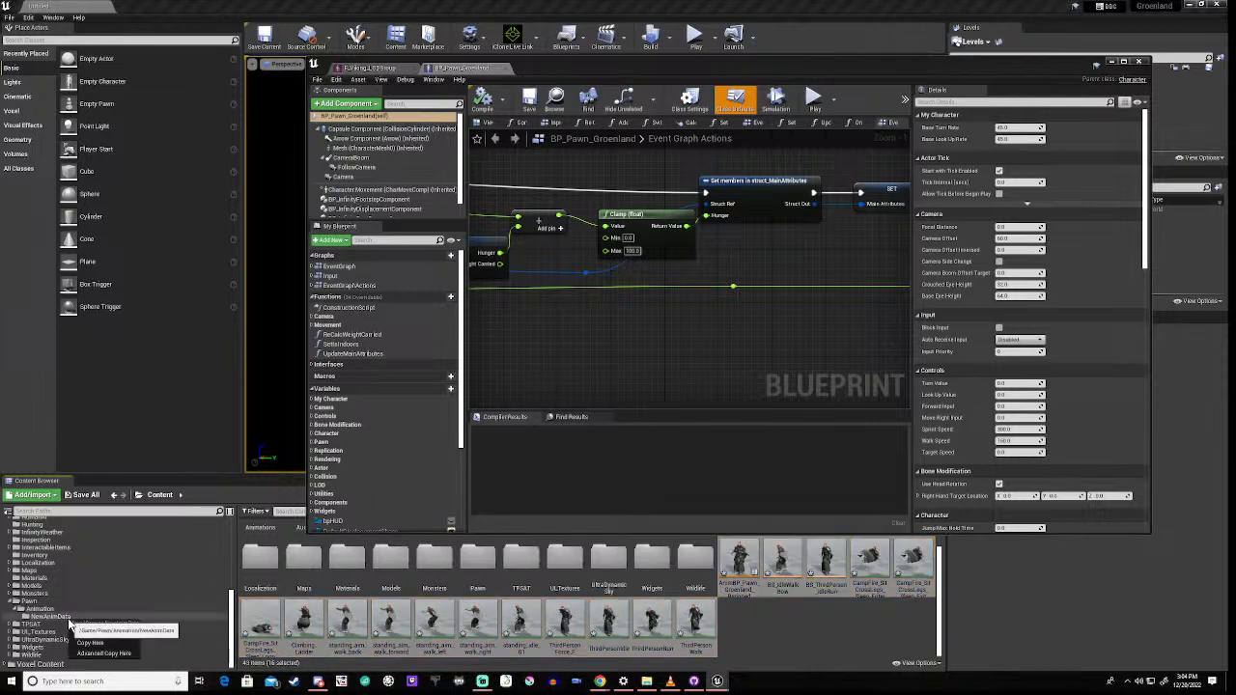
left_click(90, 632)
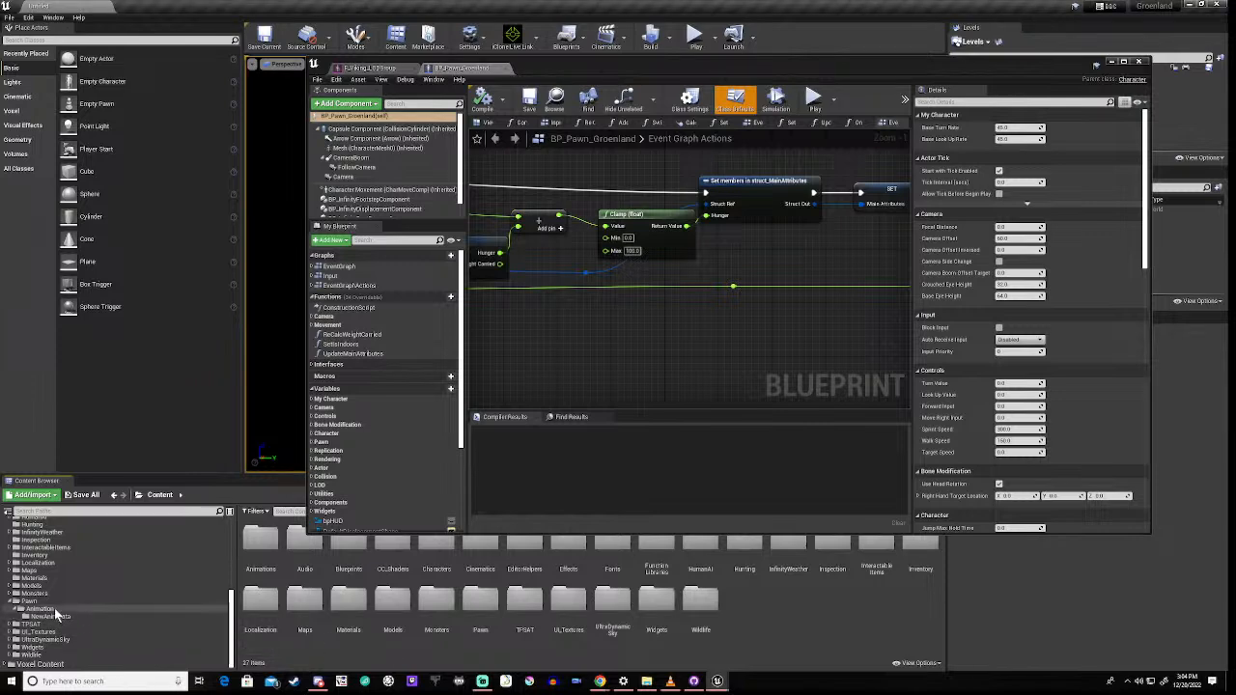
Step: Search for "survival" and set F_Viking_LODGroup as the skeletal mesh of BP_Pawn_Groenland's Mesh component
left_click(53, 603)
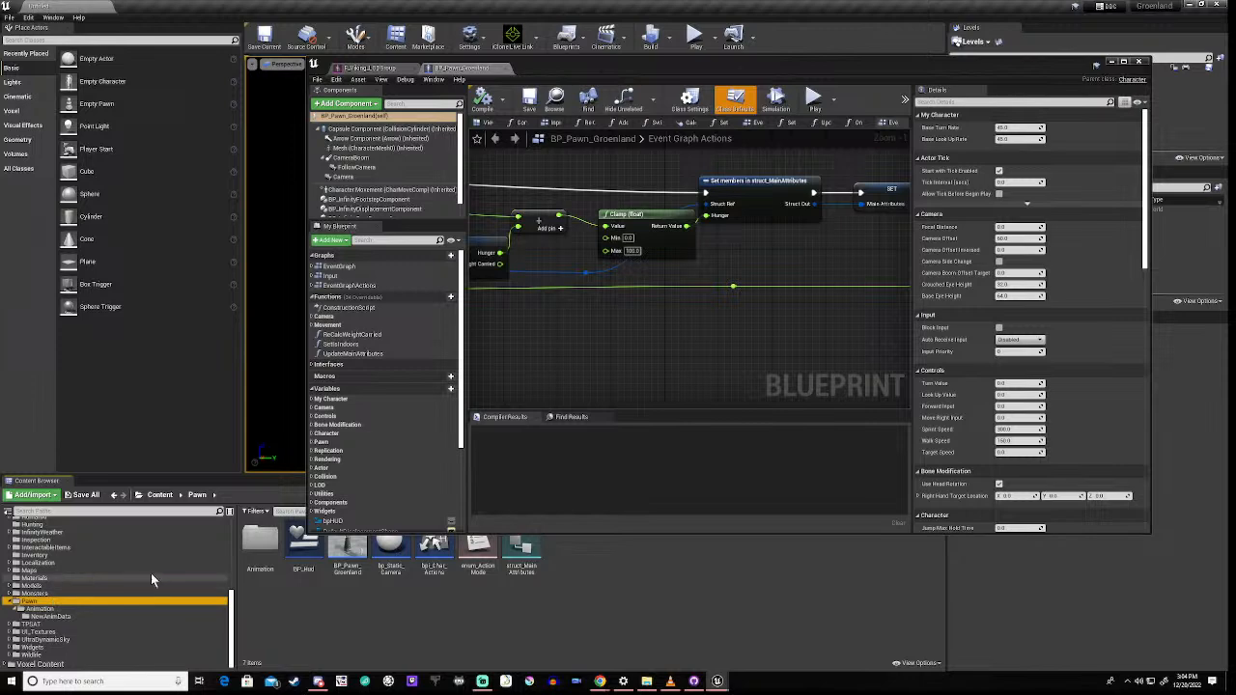
left_click(347, 552)
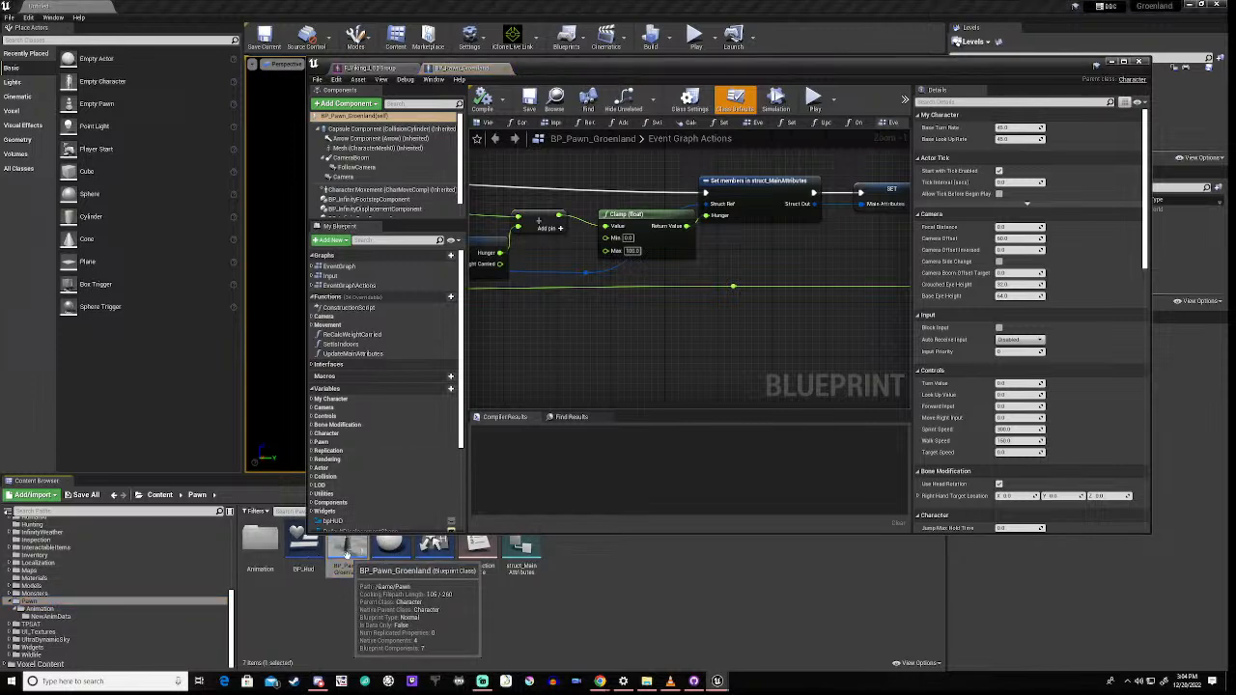
left_click(377, 150)
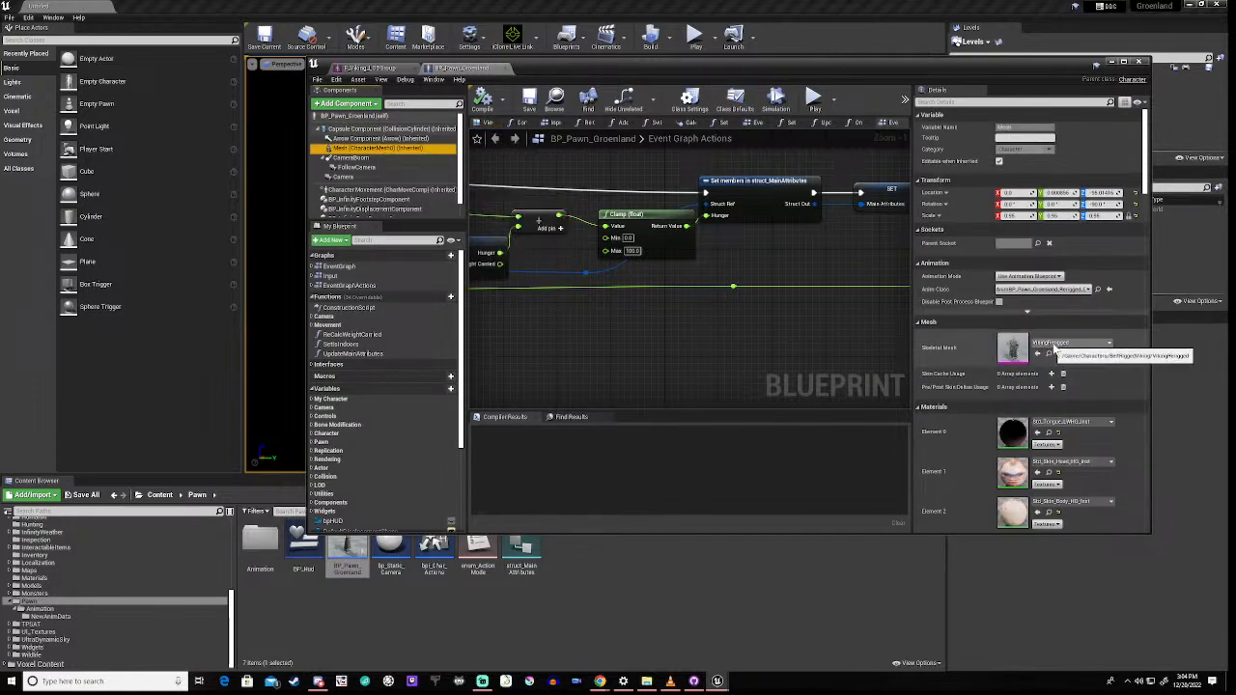
left_click(1058, 344)
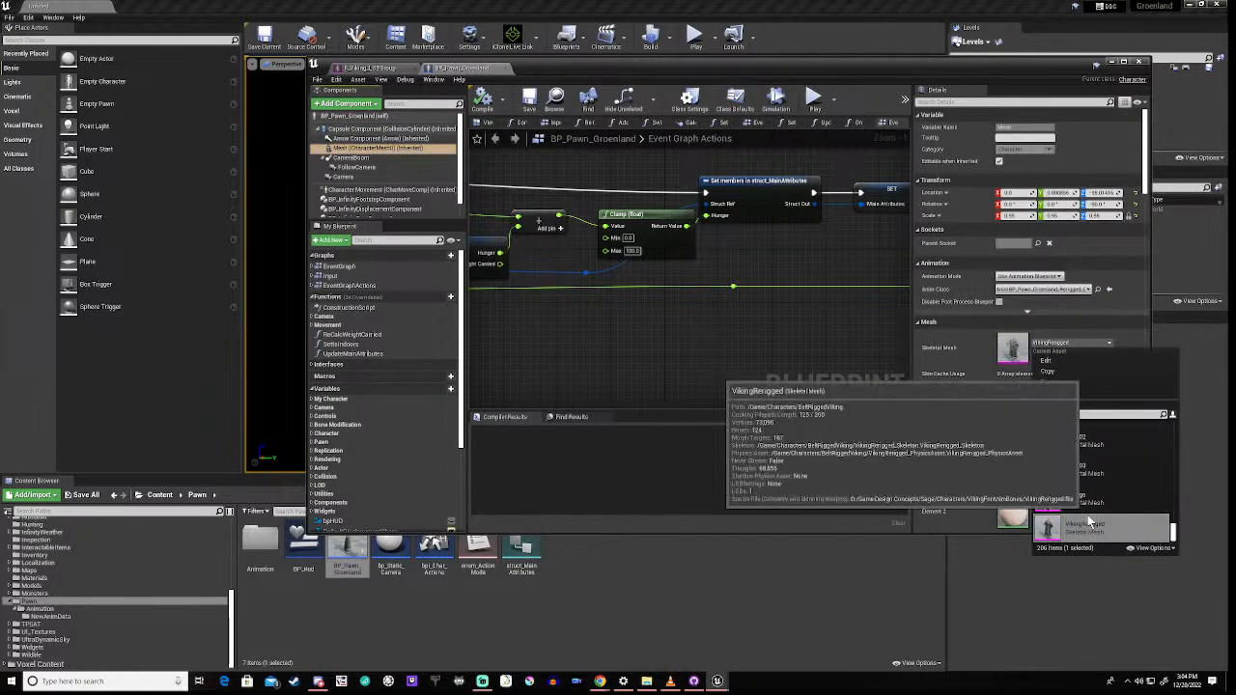
scroll(1099, 506, "up", 1)
scroll(1099, 504, "up", 2)
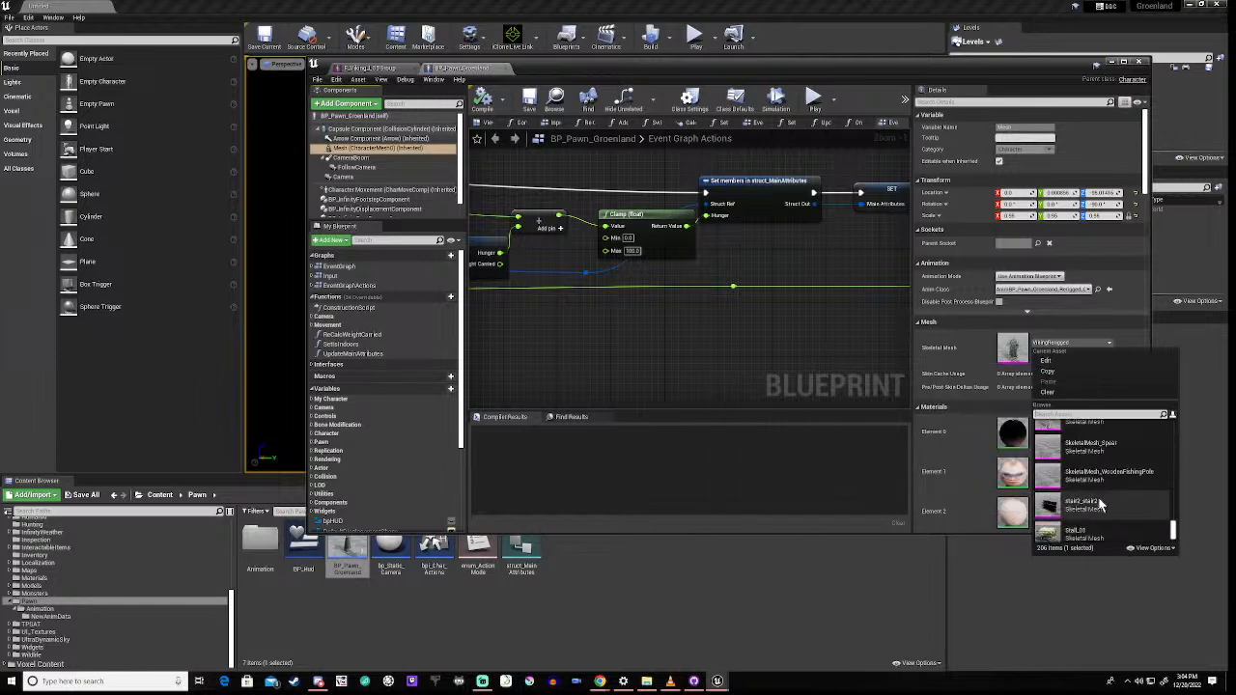
scroll(1099, 504, "up", 2)
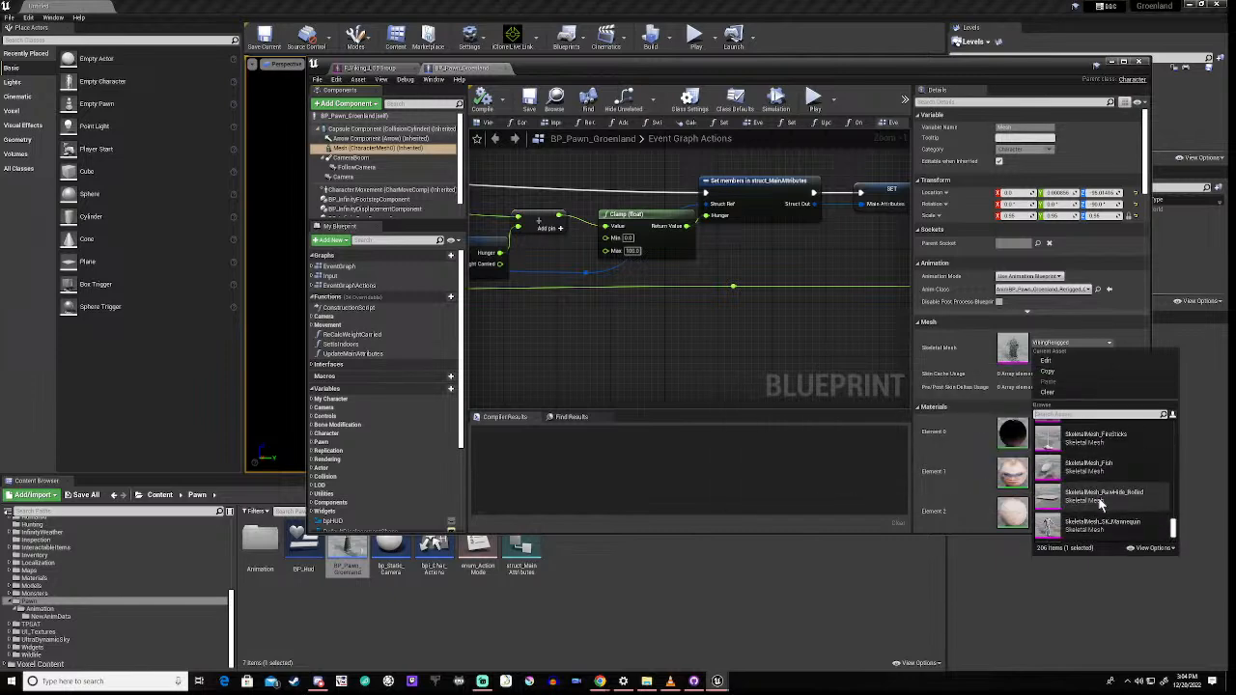
scroll(1099, 504, "up", 2)
scroll(1099, 504, "up", 2)
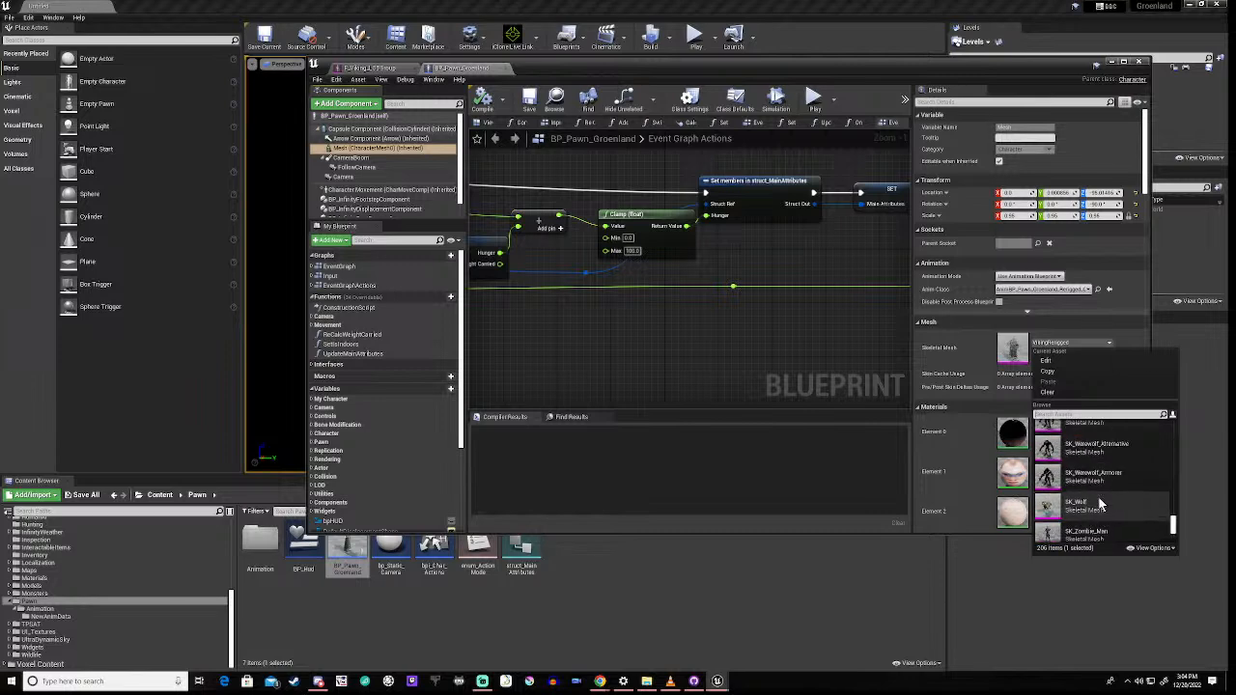
scroll(1099, 504, "up", 2)
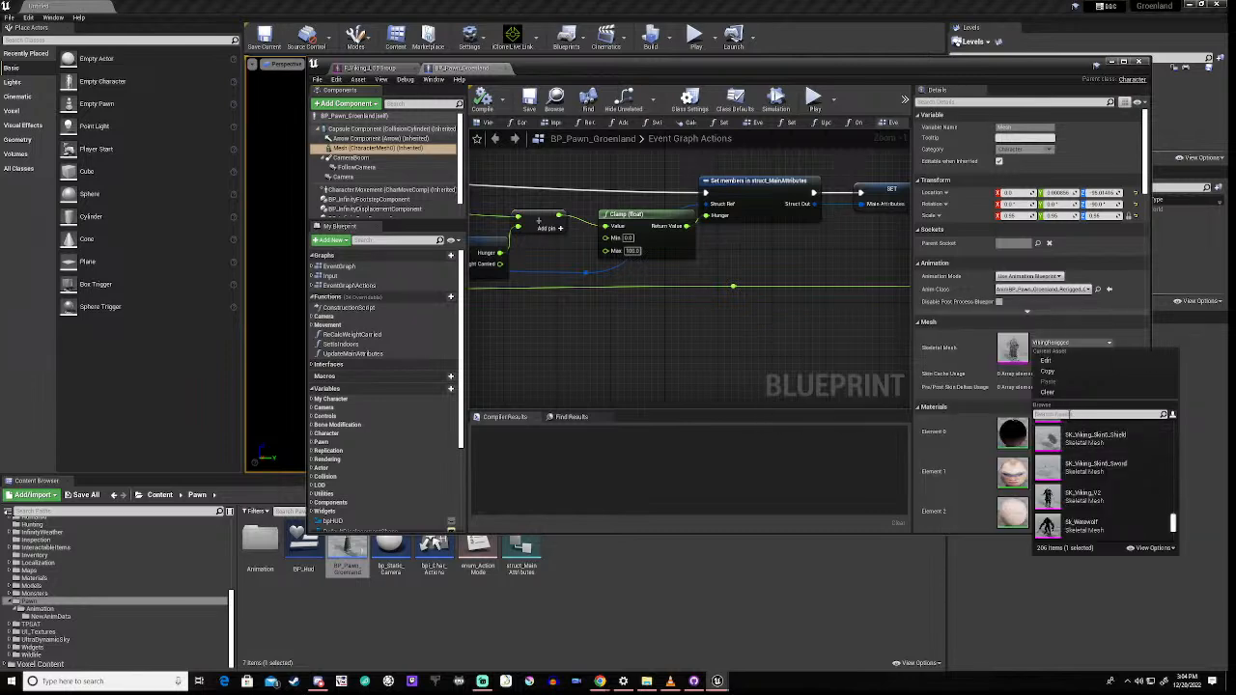
type("skeletal")
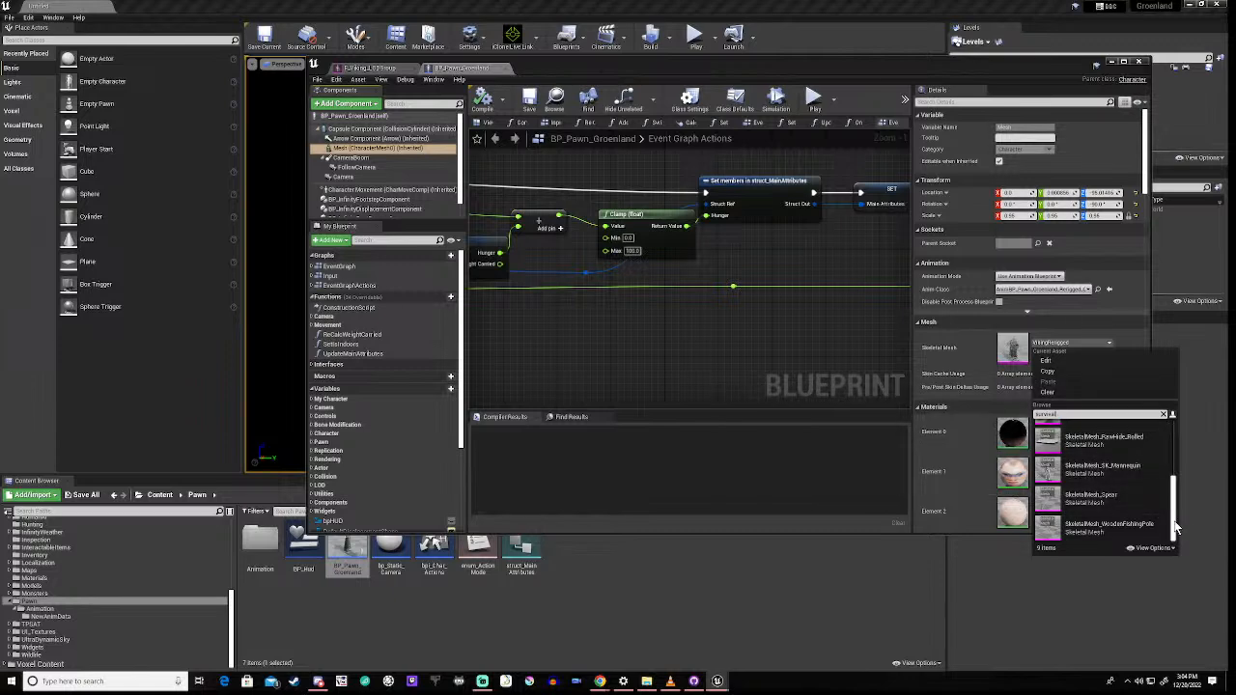
left_click_drag(1176, 526, 1176, 471)
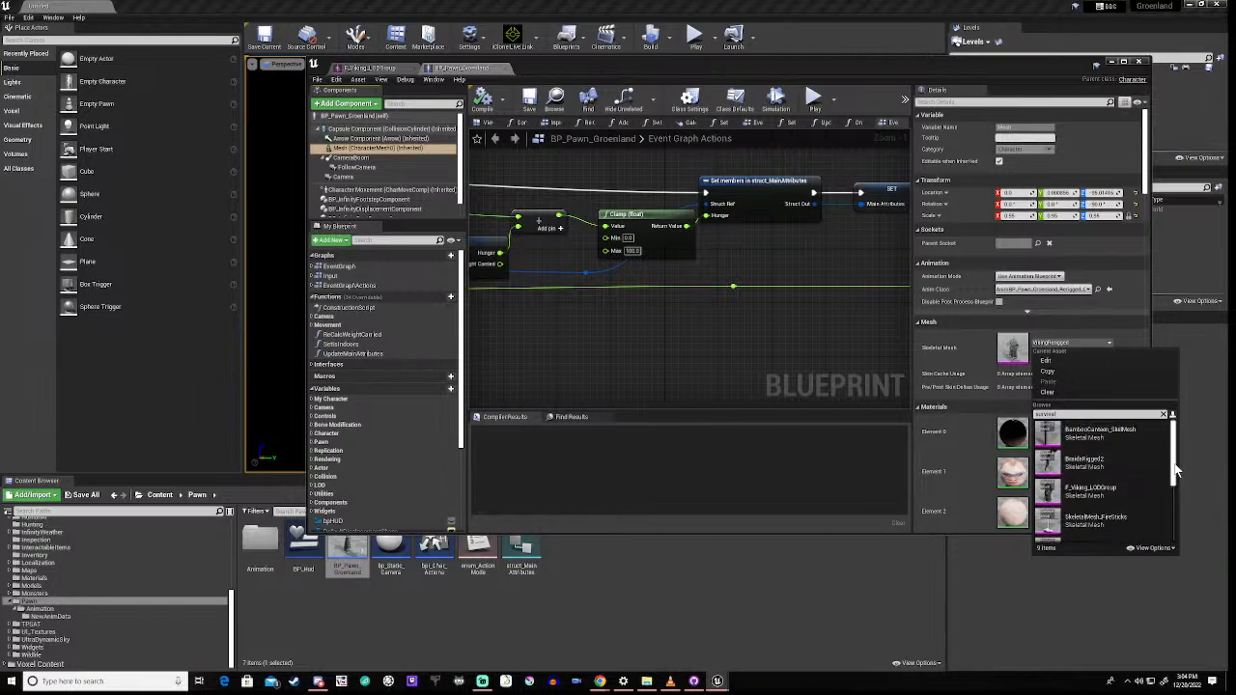
left_click(1089, 491)
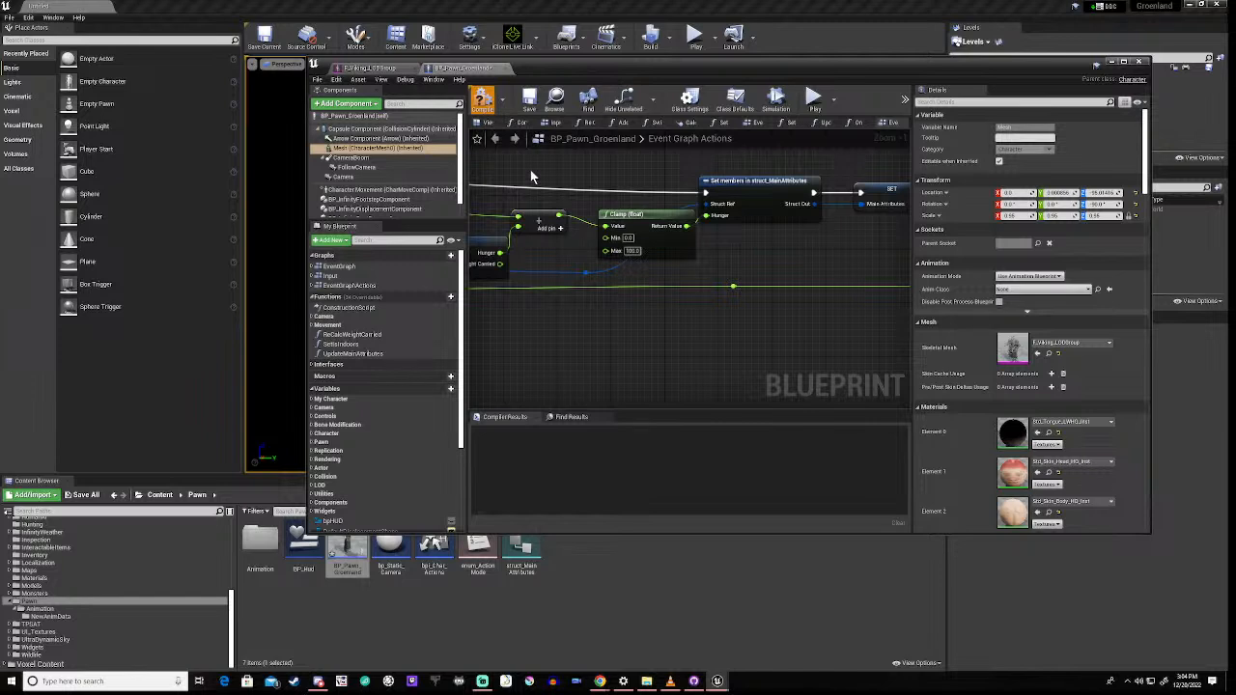
Step: Compile BP_Pawn_Groenland and inspect the character in the blueprint's viewport
left_click(484, 104)
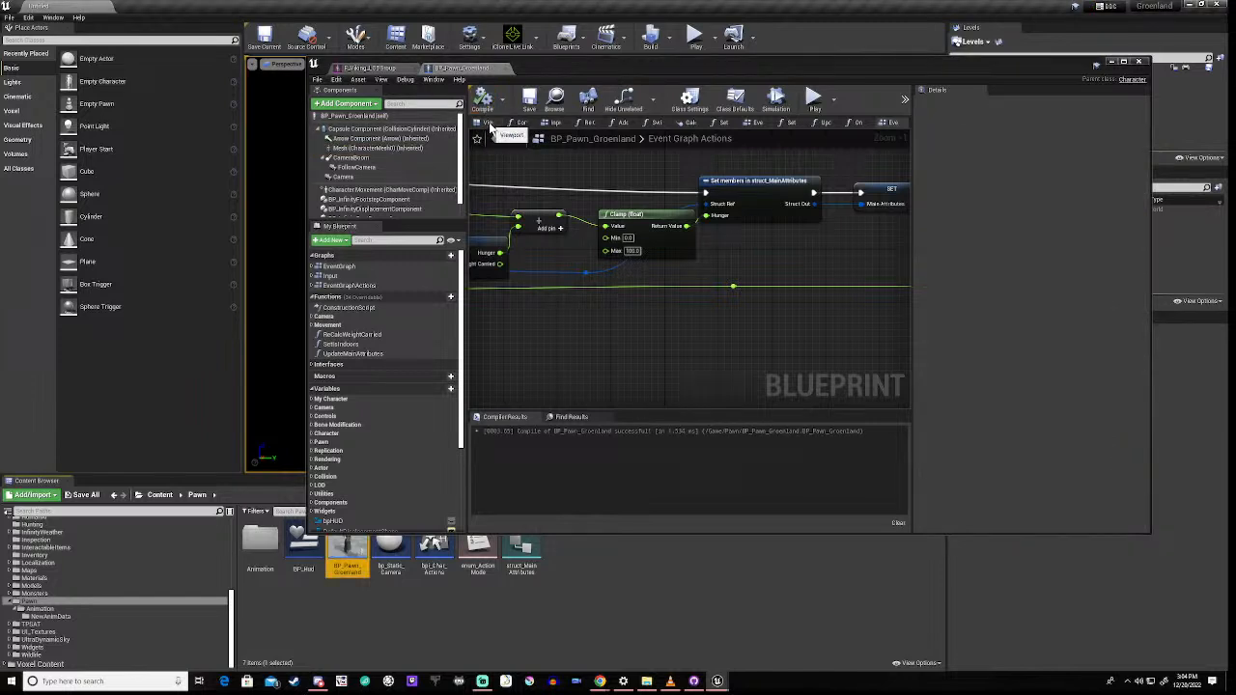
left_click(488, 125)
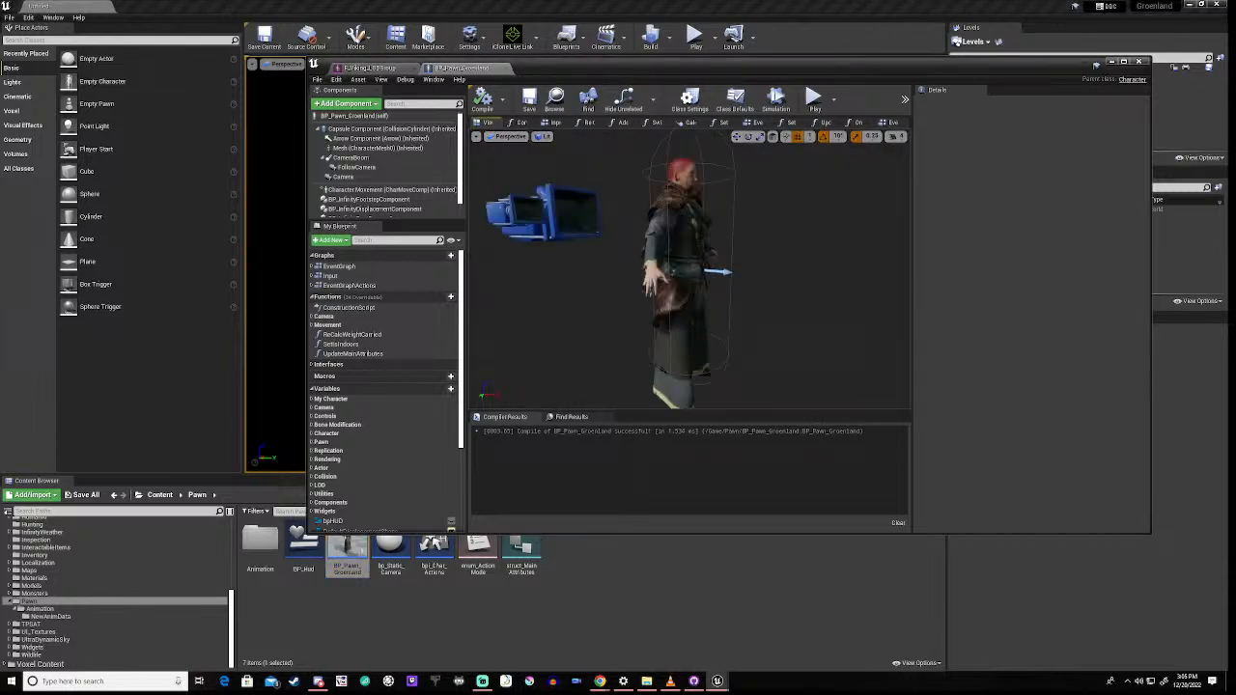
right_click_drag(616, 259, 636, 311)
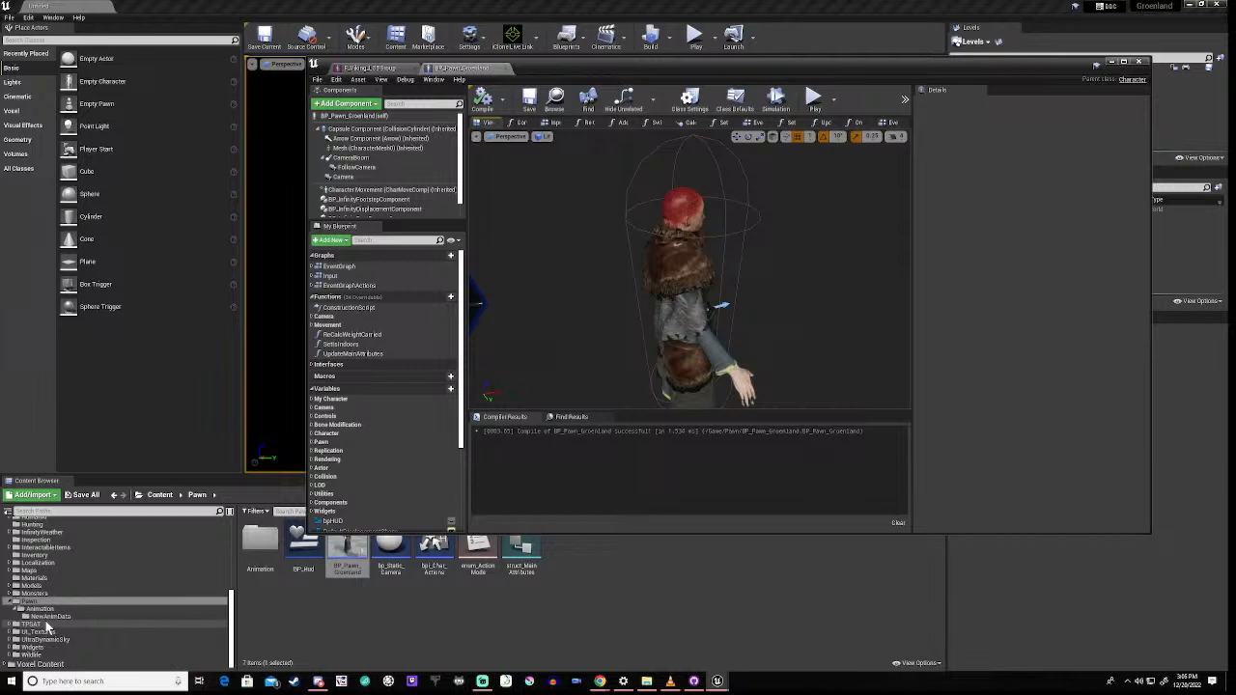
Step: Open TestMap from the Maps folder, saving F_Viking_LODGroup_Skeleton and VikingRerigged_Skeleton
scroll(31, 569, "up", 2)
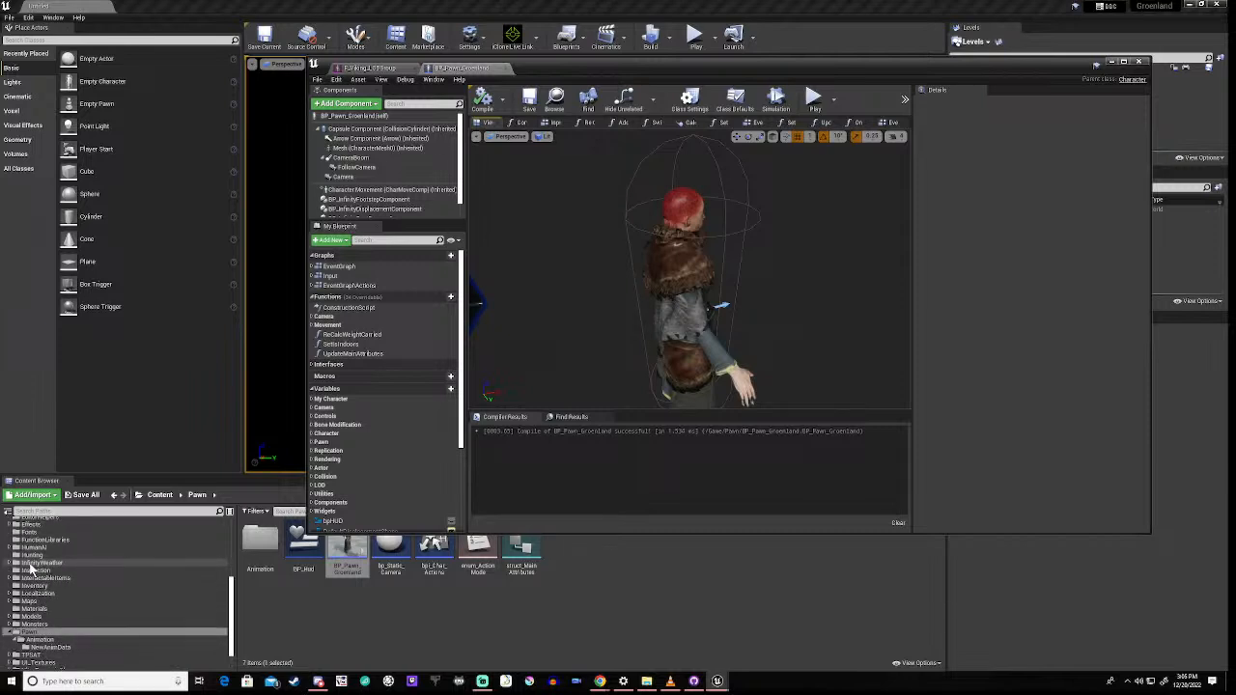
scroll(31, 570, "up", 2)
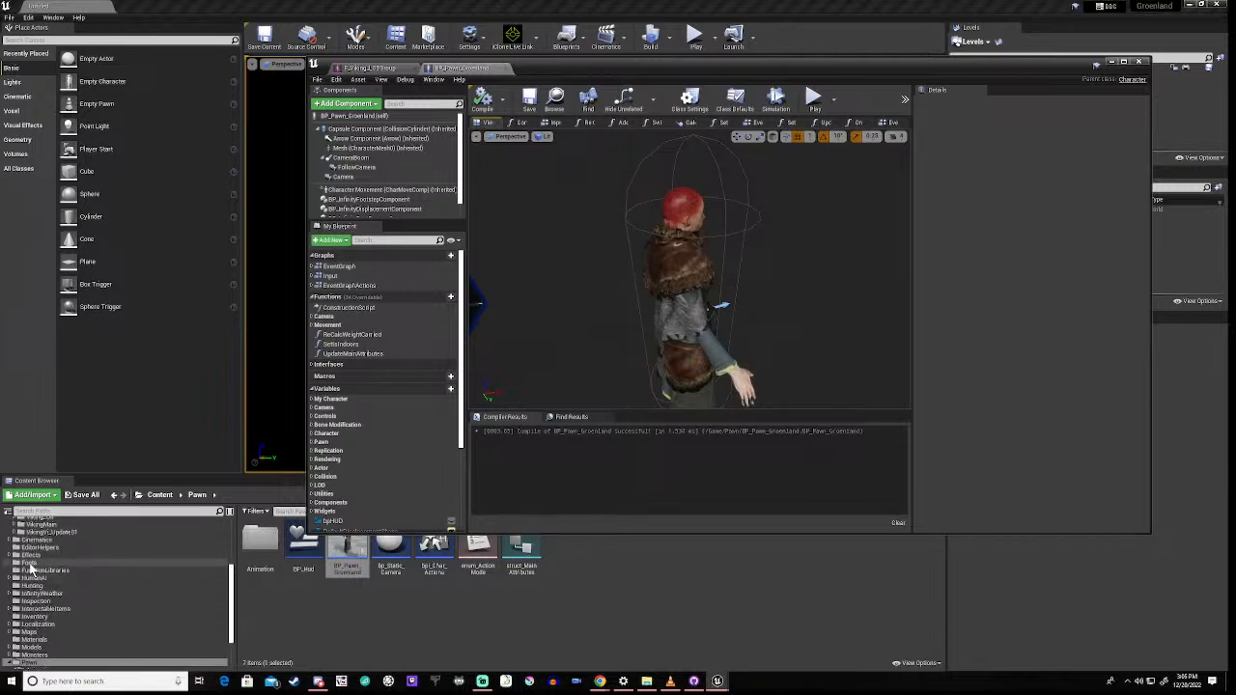
left_click(29, 631)
double_click(353, 551)
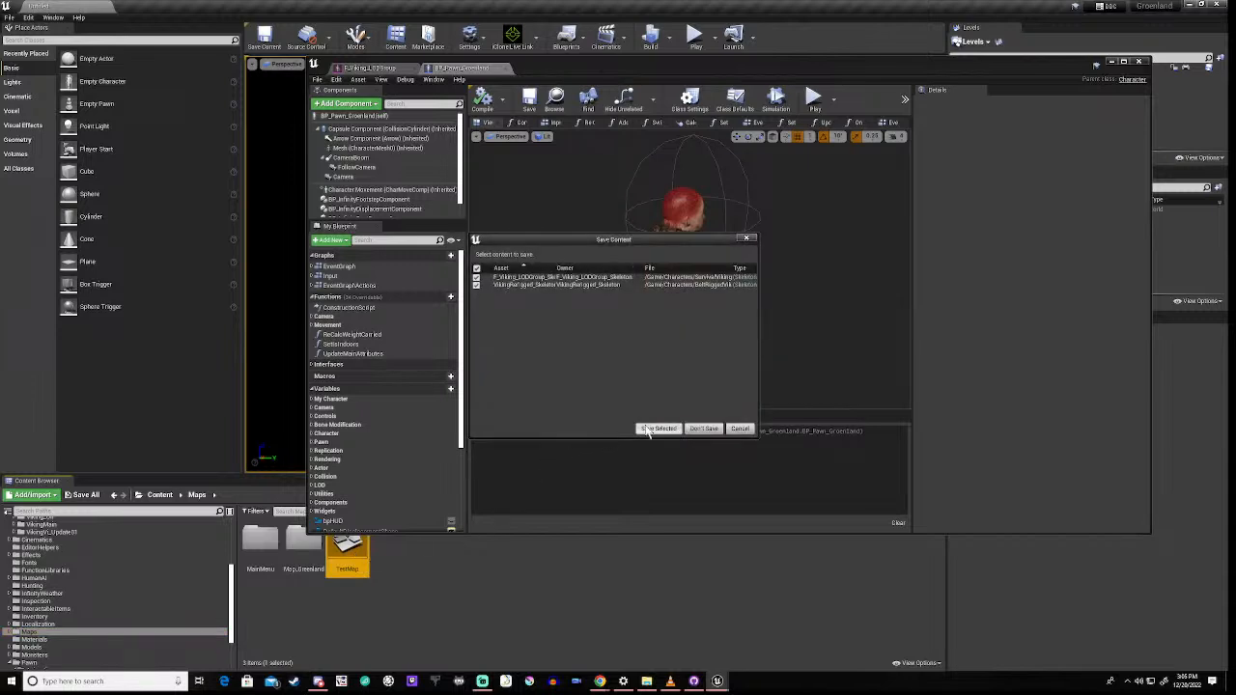
left_click(659, 429)
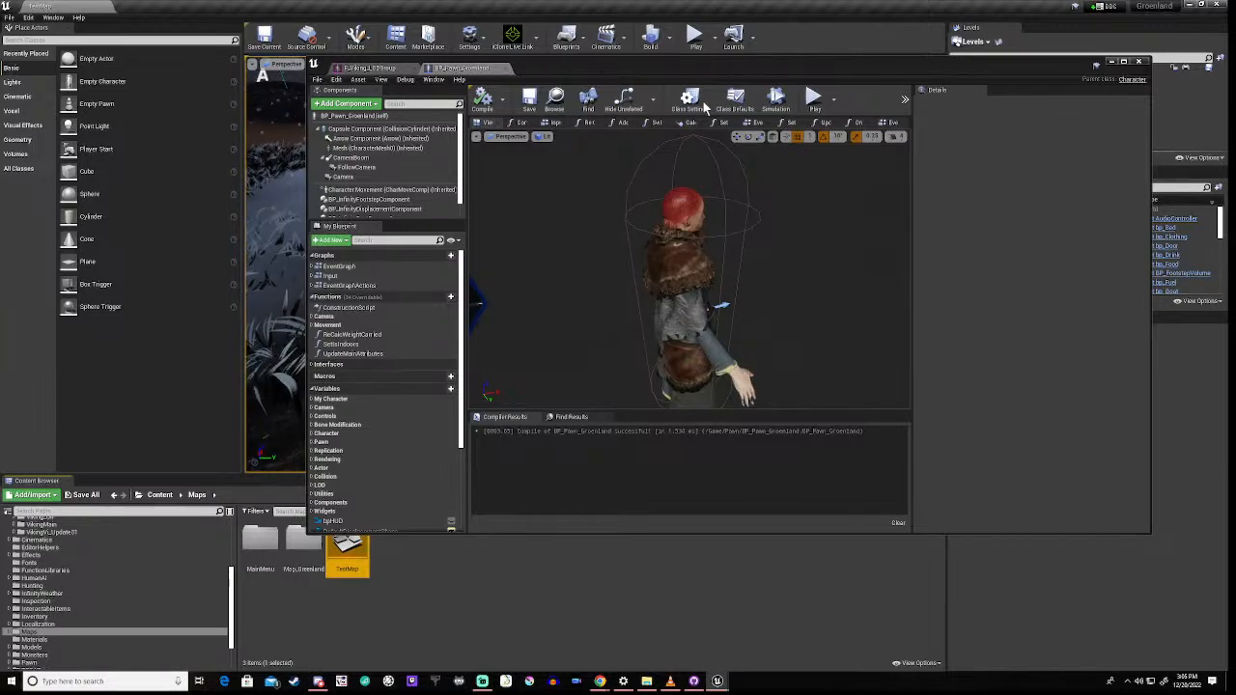
Step: Play-test the pawn in the level despite the unresolved blueprint errors, end the session and bring the BP_Pawn_Groenland editor back into view
left_click_drag(744, 67, 688, 485)
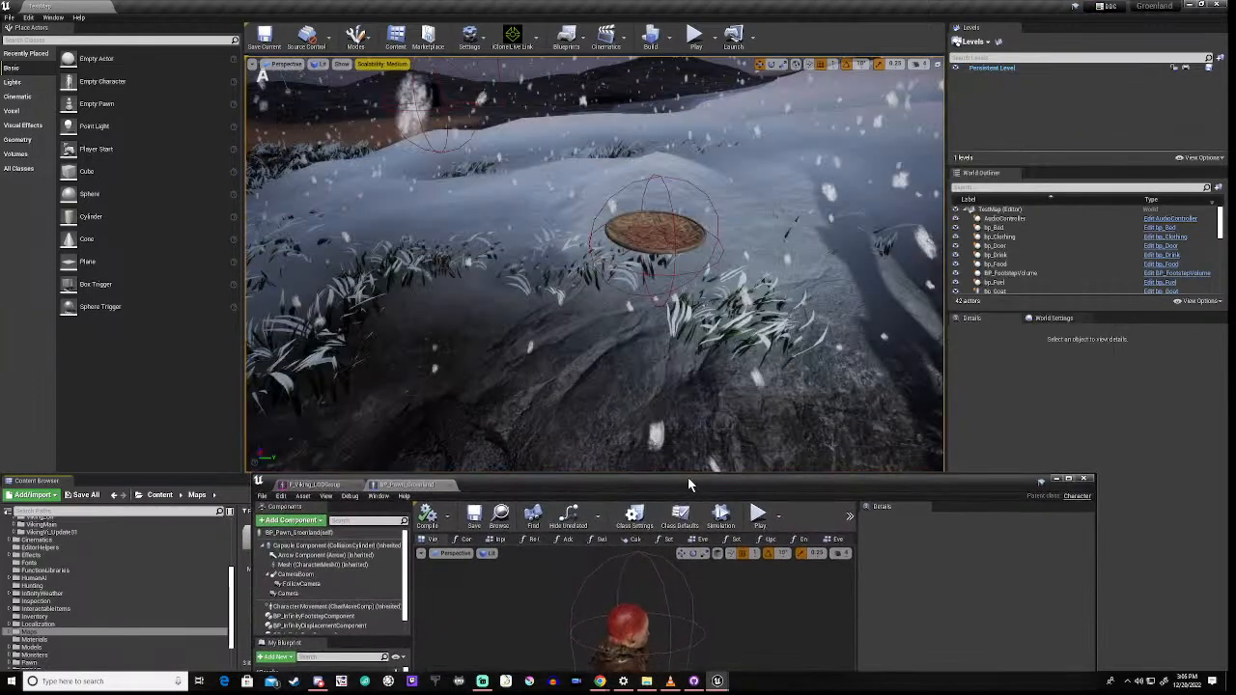
left_click(697, 38)
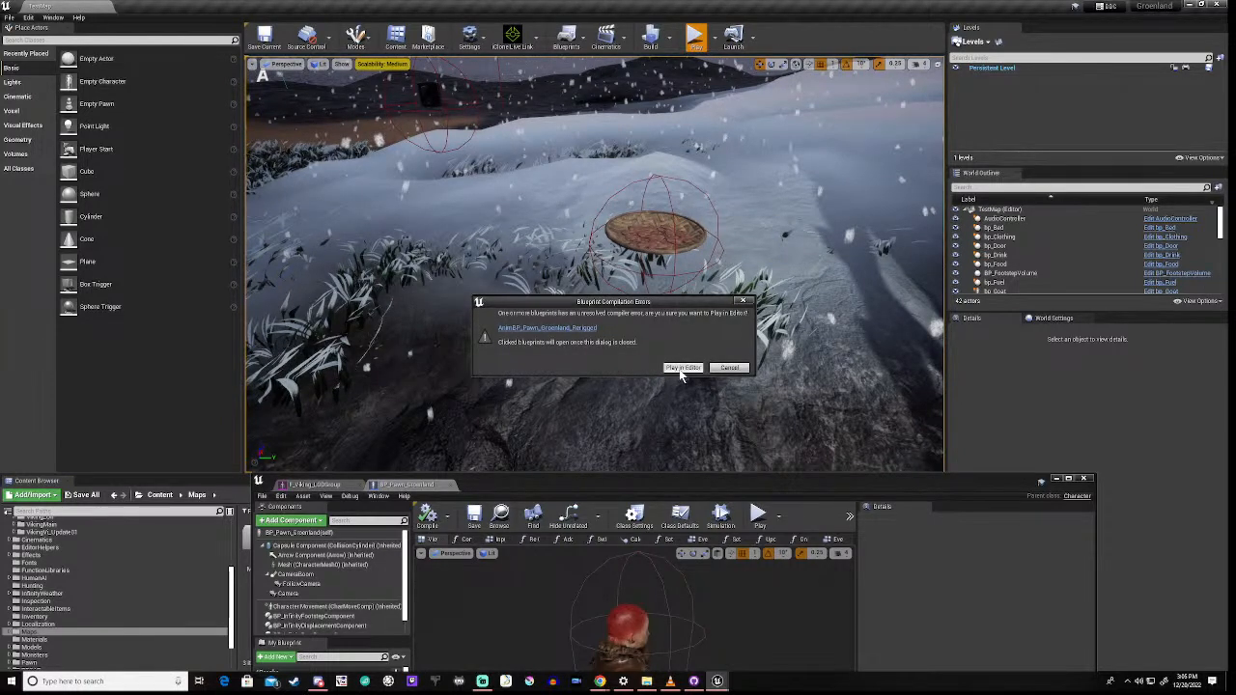
left_click(682, 369)
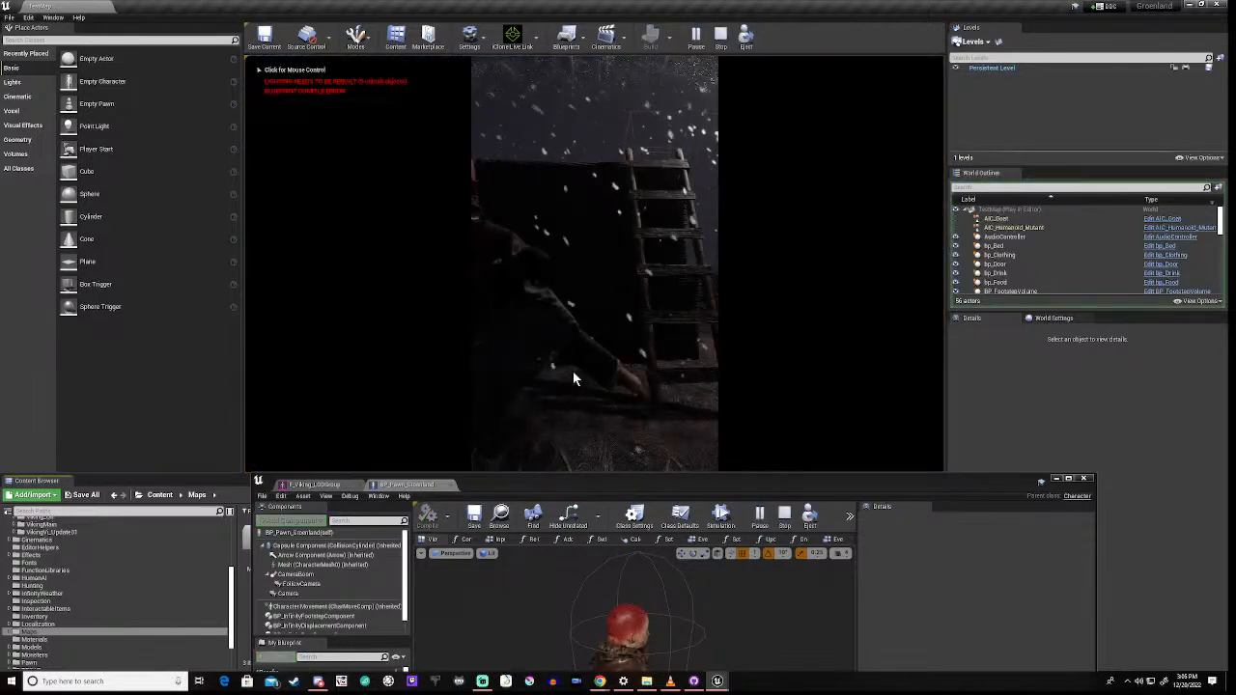
left_click(572, 371)
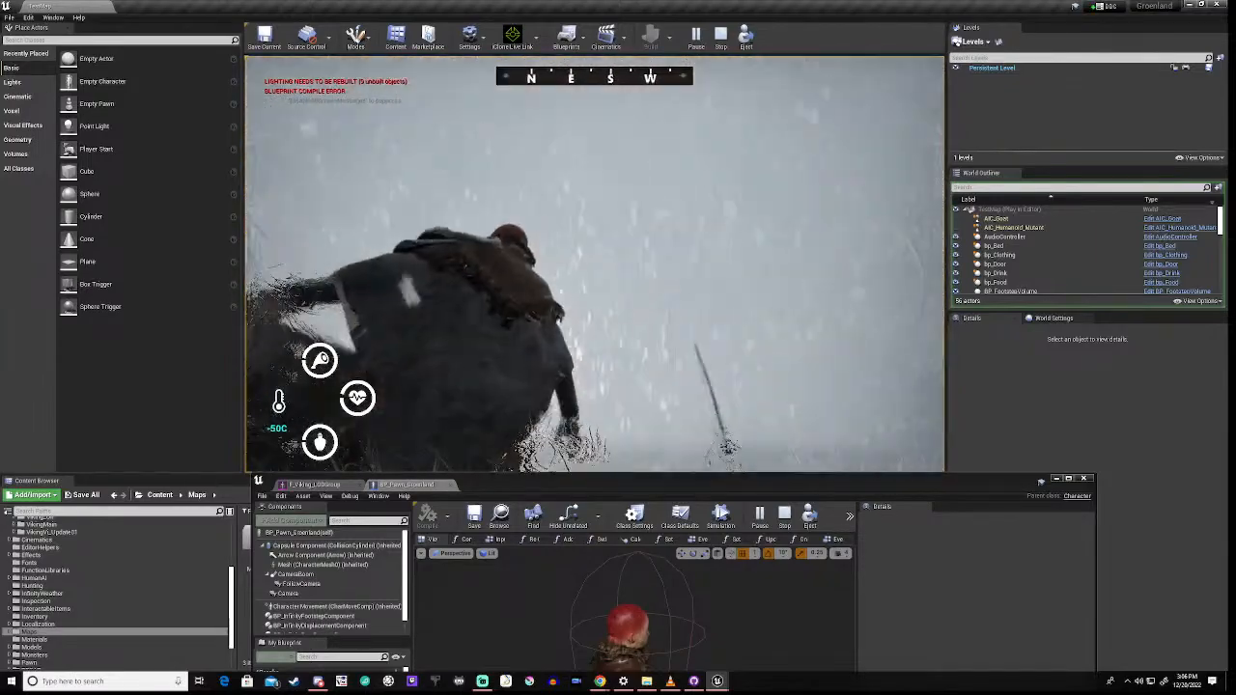
key("Escape")
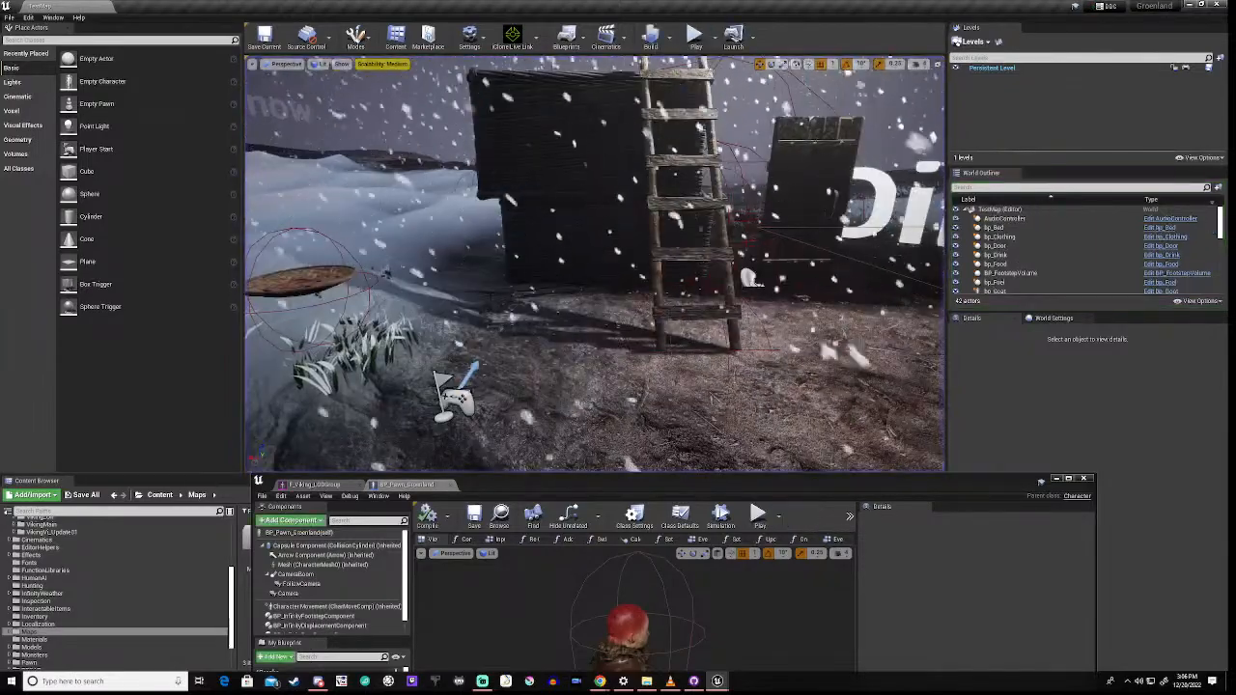
right_click_drag(618, 328, 739, 319)
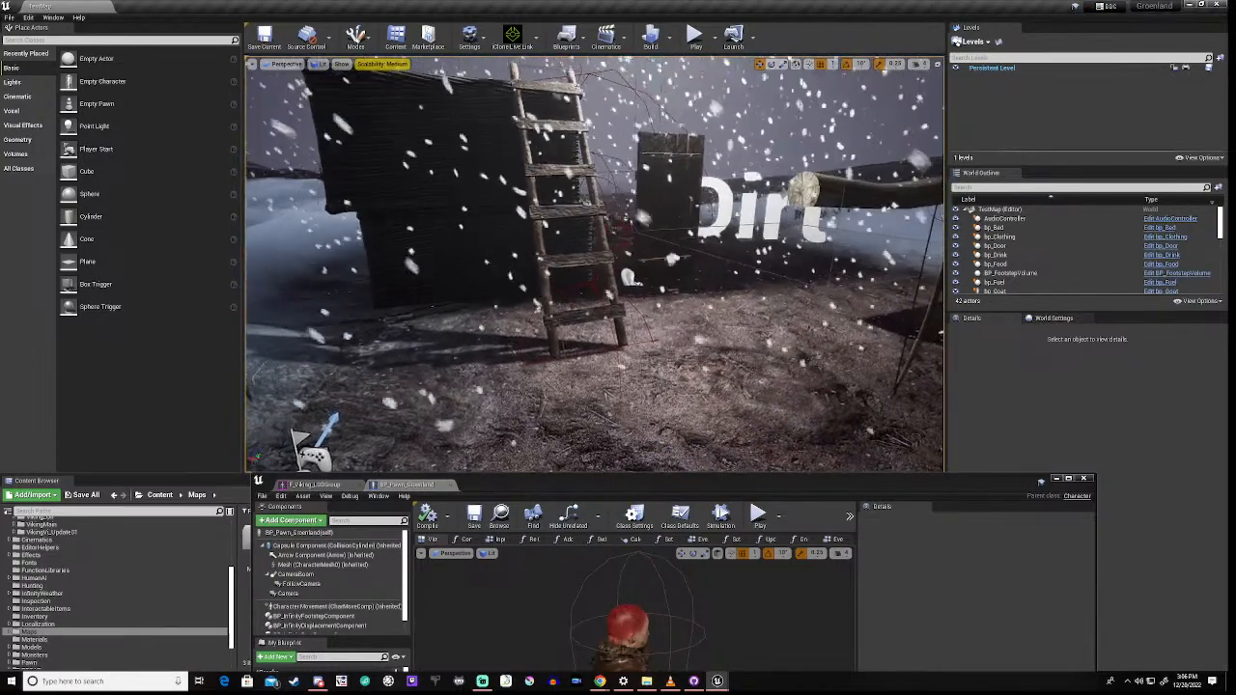
left_click_drag(658, 476, 731, 178)
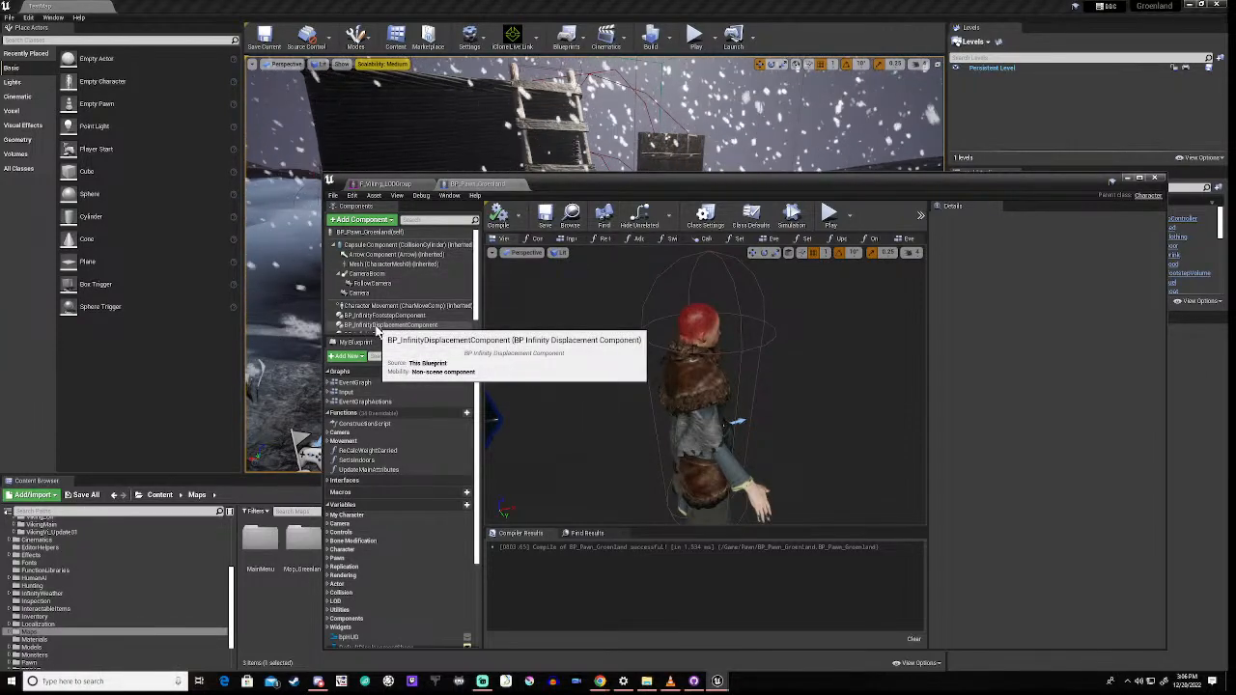
Step: Set the Mesh component's Anim Class to AnimBP_Pawn_Groenland_Rerigged and compile BP_Pawn_Groenland
left_click(391, 265)
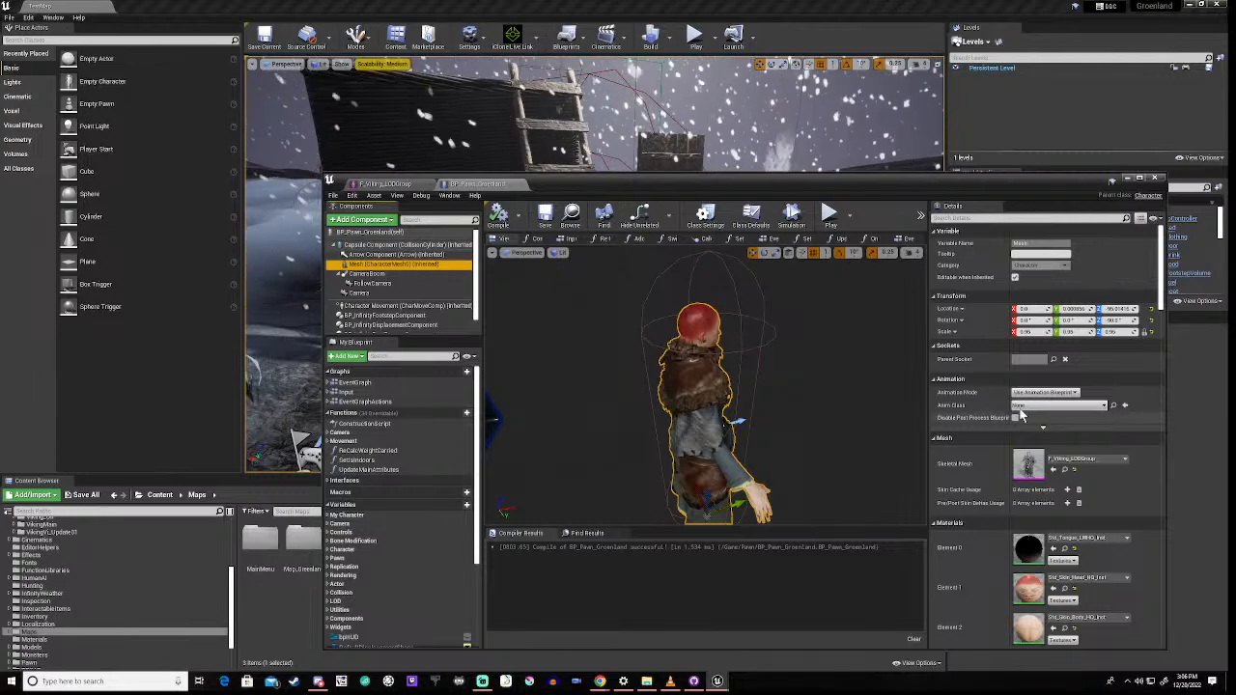
left_click(1052, 407)
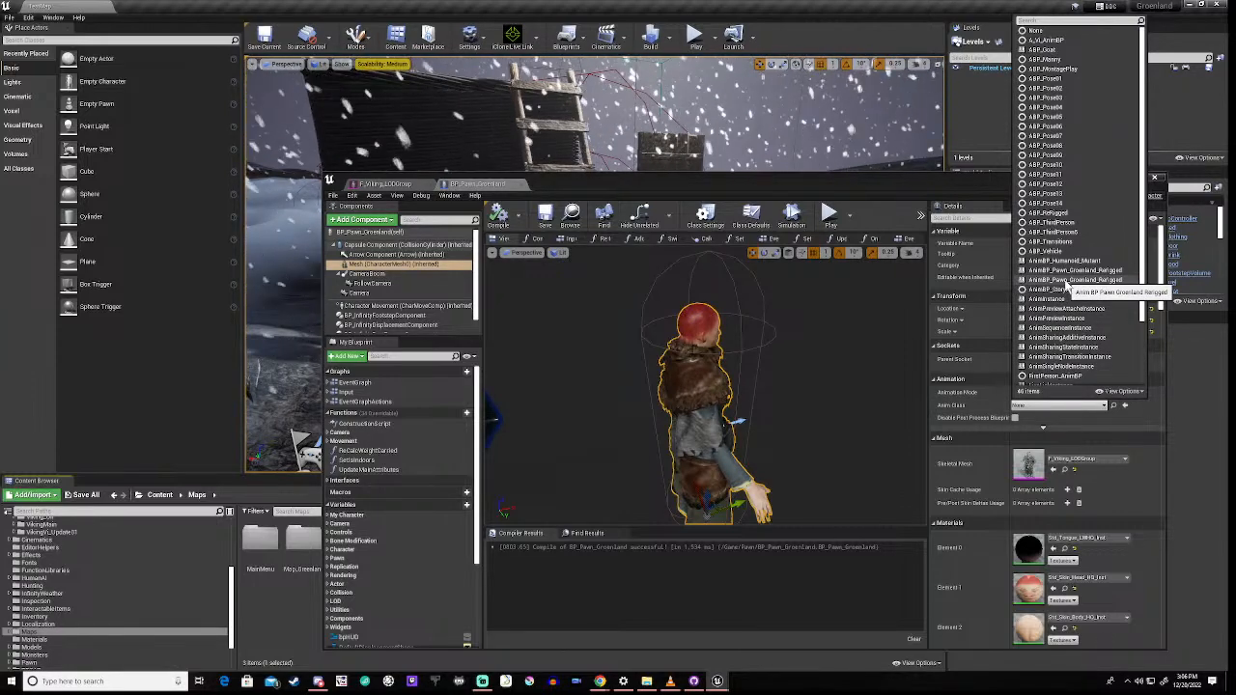
left_click(1066, 280)
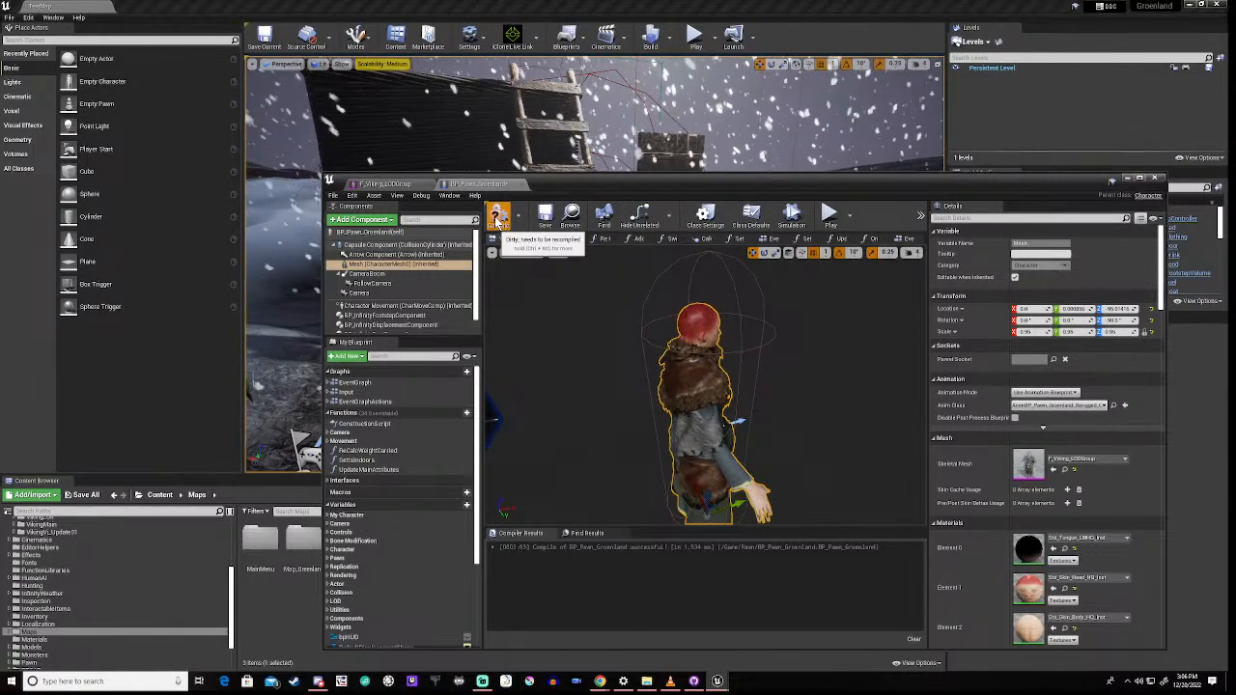
left_click(497, 216)
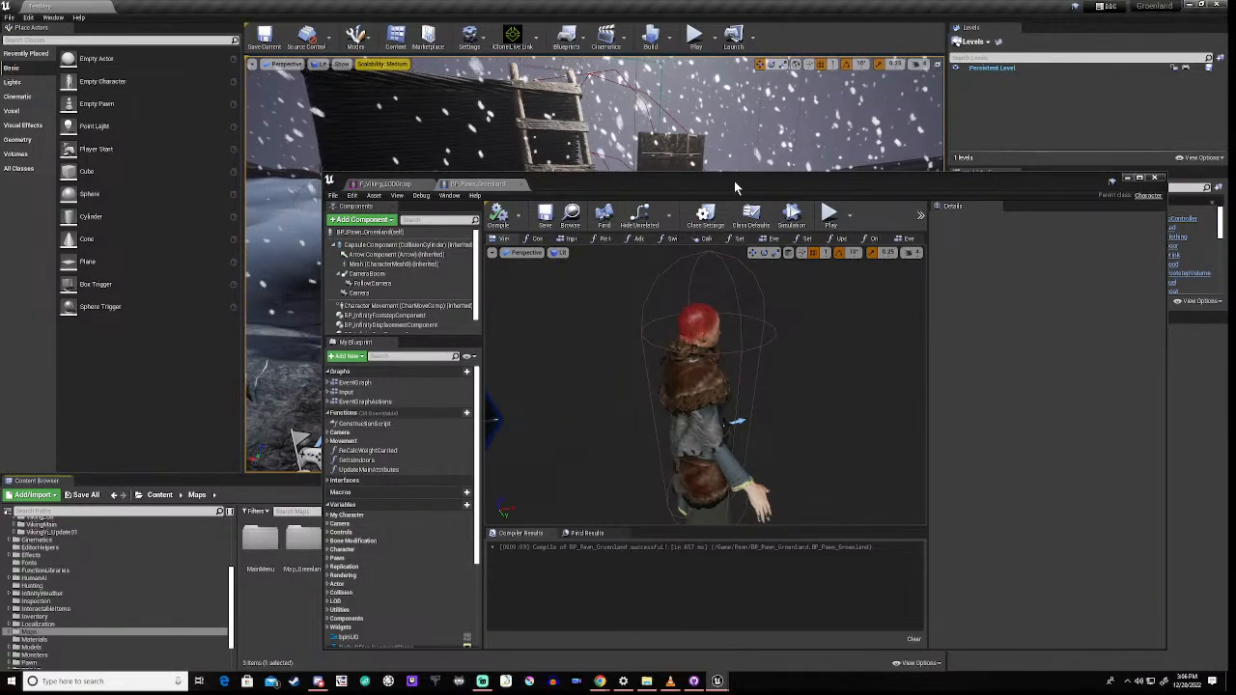
Step: Uncover the Content Browser and open the NewAnimData folder inside Pawn/Animation
left_click_drag(734, 181, 782, 54)
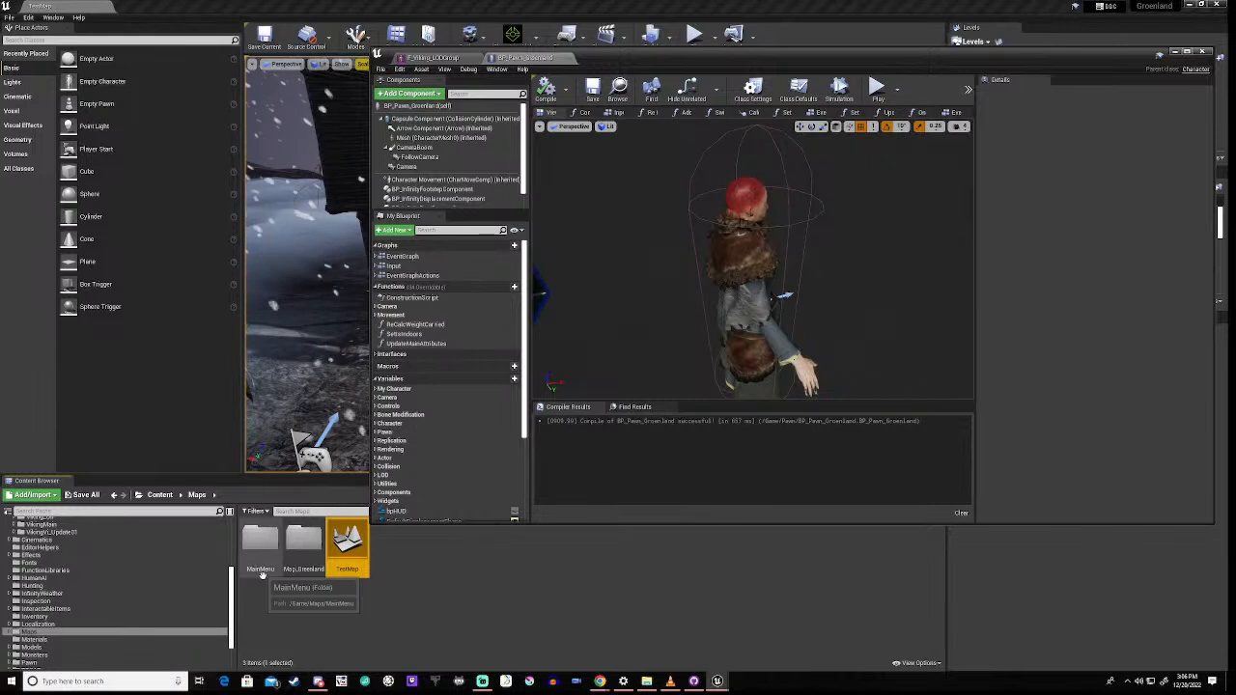
scroll(92, 645, "down", 3)
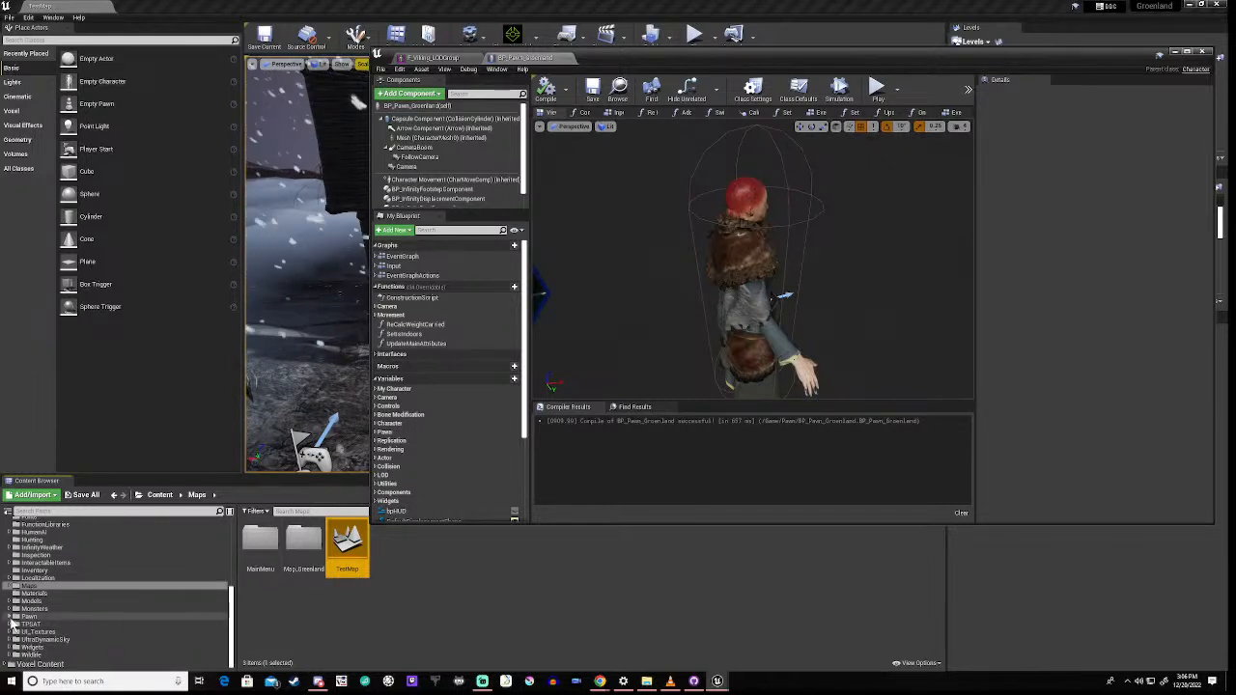
left_click(11, 618)
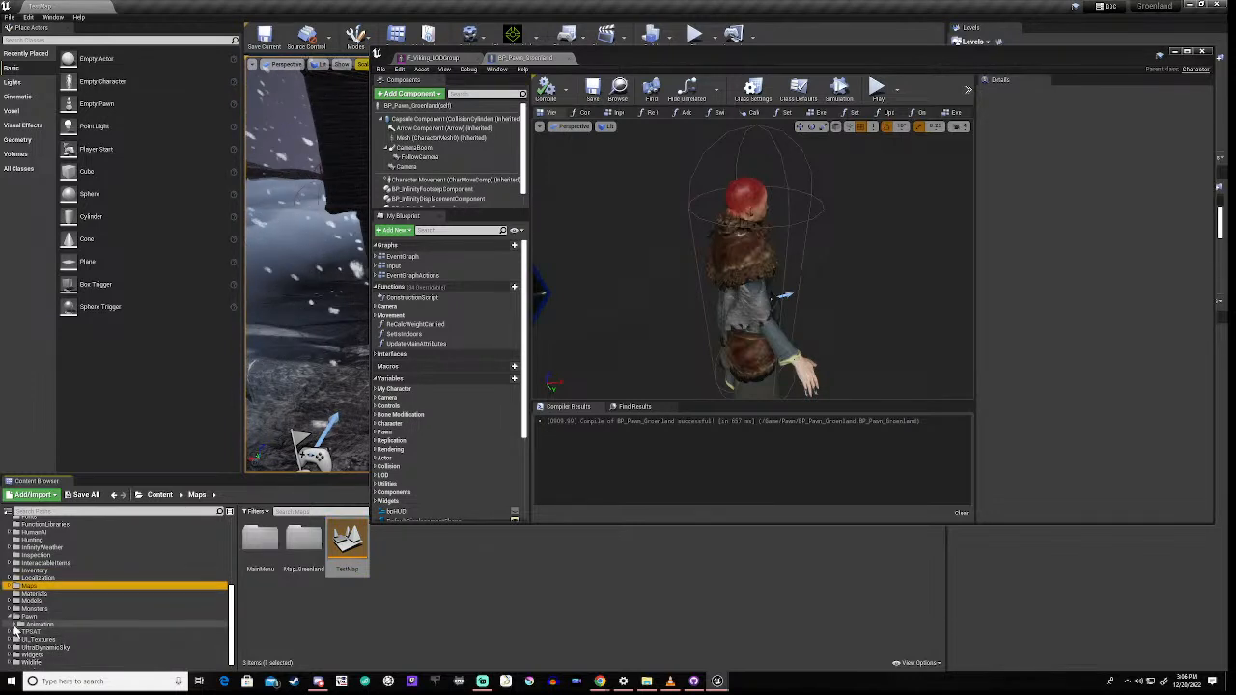
left_click(48, 631)
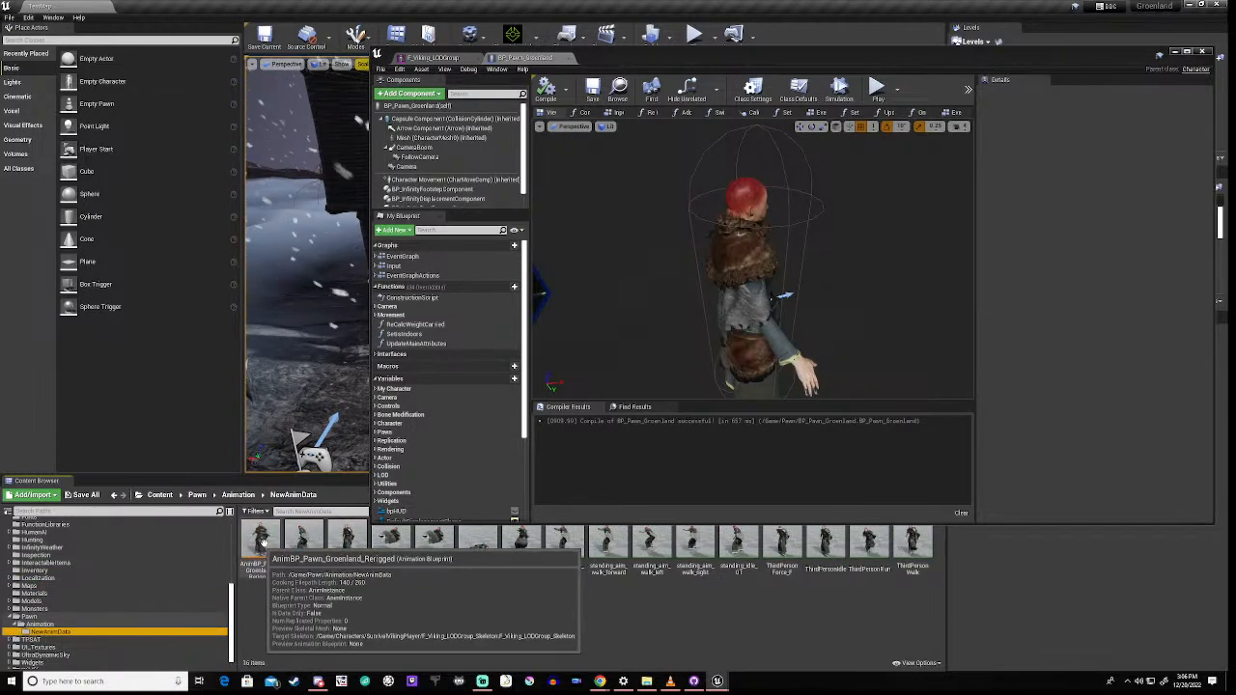
Step: Rename the animation blueprint in NewAnimData as AnimBP_Pawn_Groenland_Survival
left_click(259, 544)
right_click(259, 543)
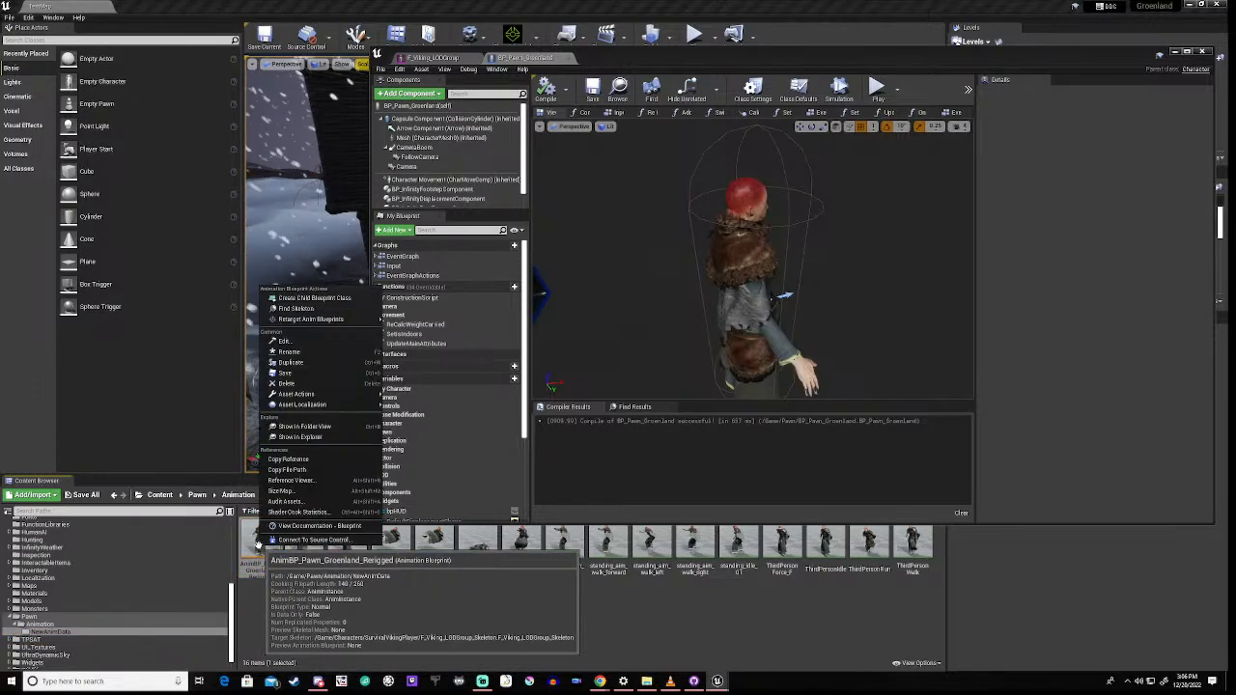
left_click(293, 354)
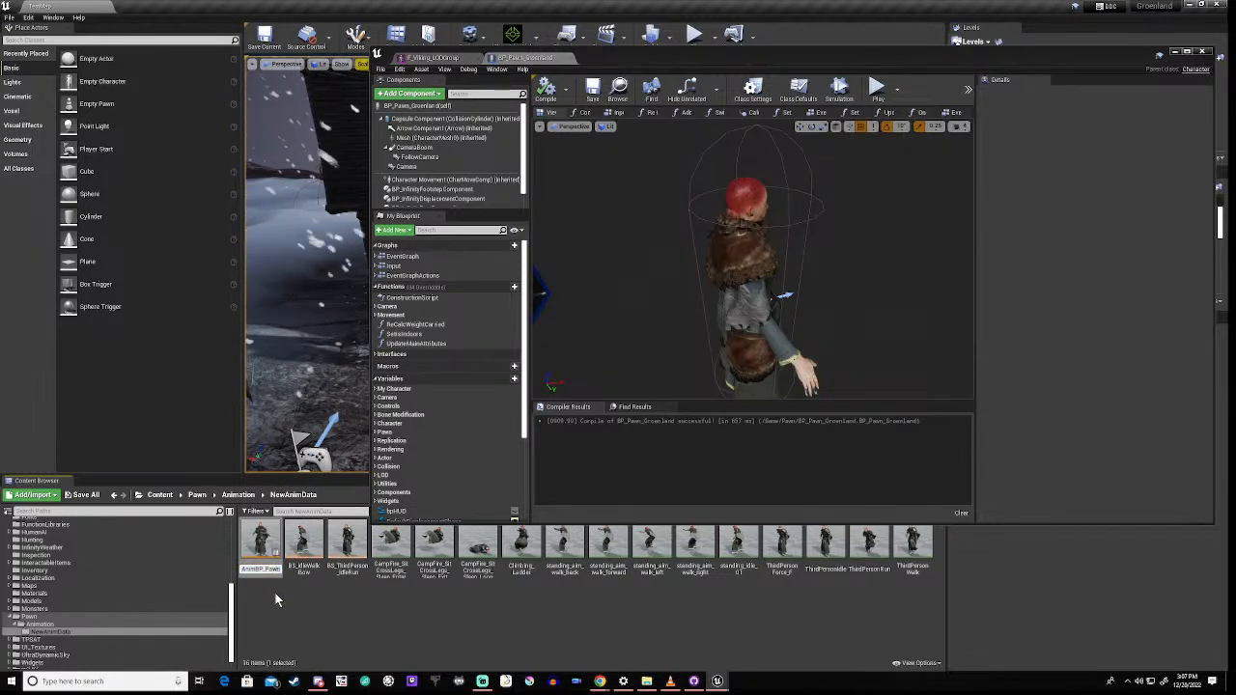
type("_Greenland")
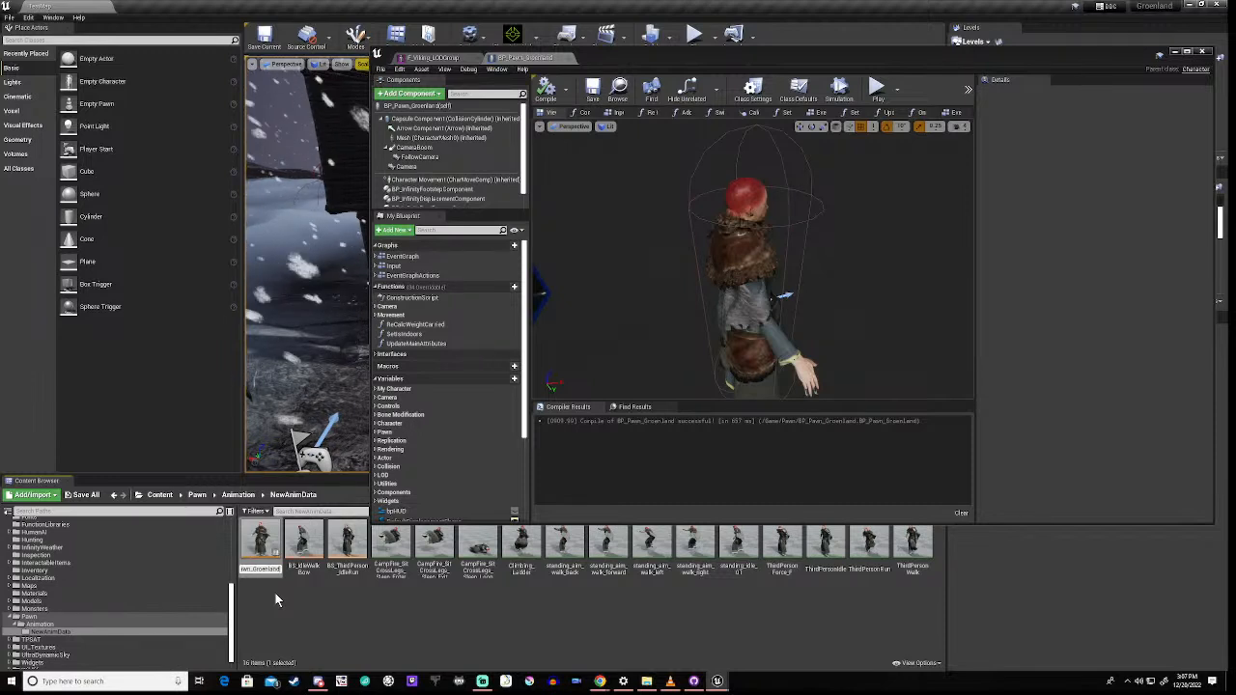
type("_Rigged")
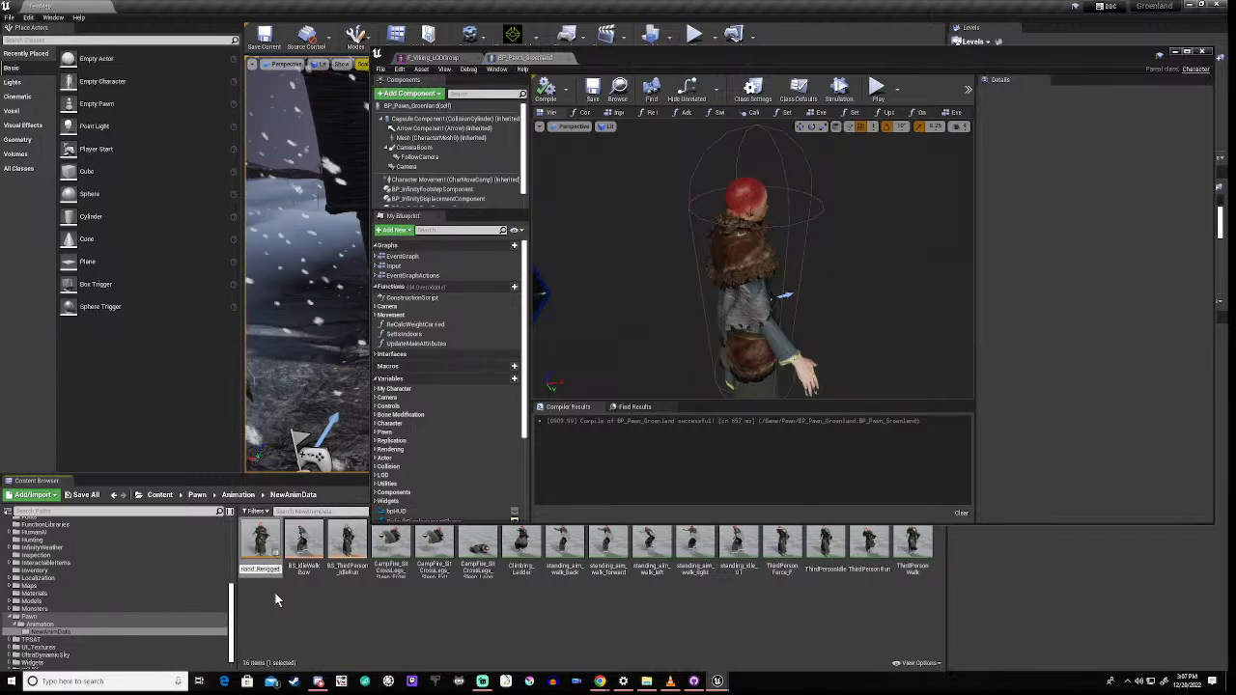
key("BackSpace")
key("BackSpace")
key("BackSpace")
key("BackSpace")
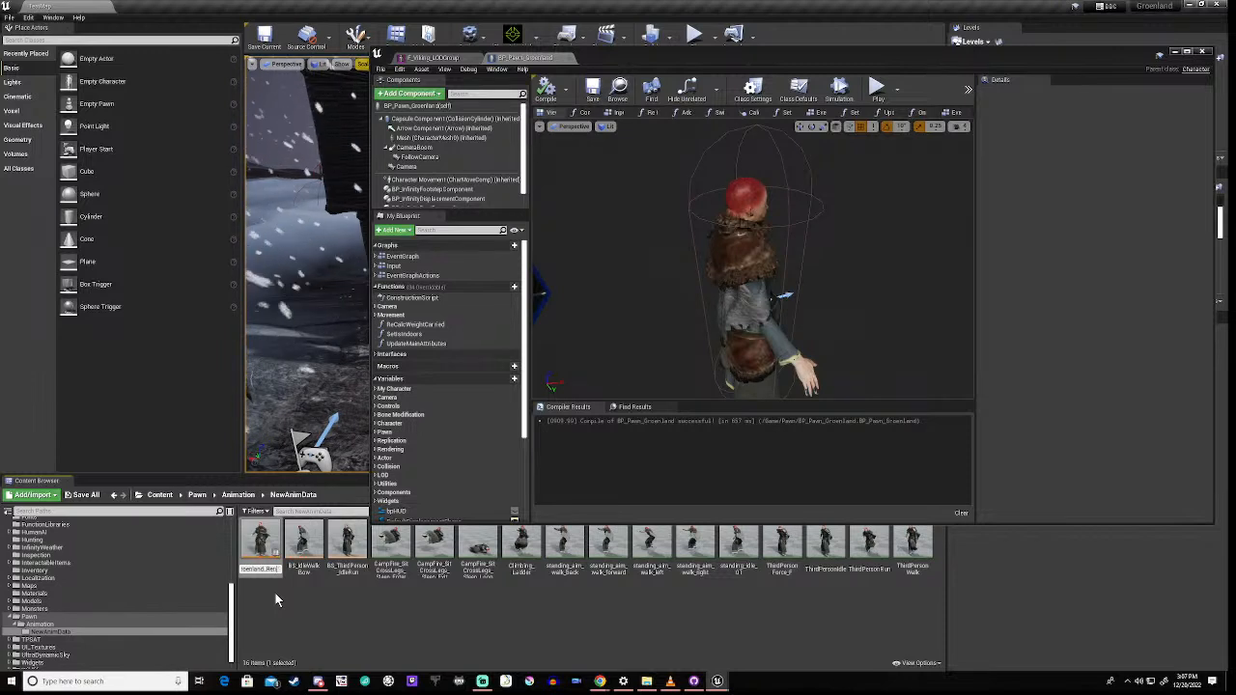
key("BackSpace")
key("BackSpace")
key("BackSpace")
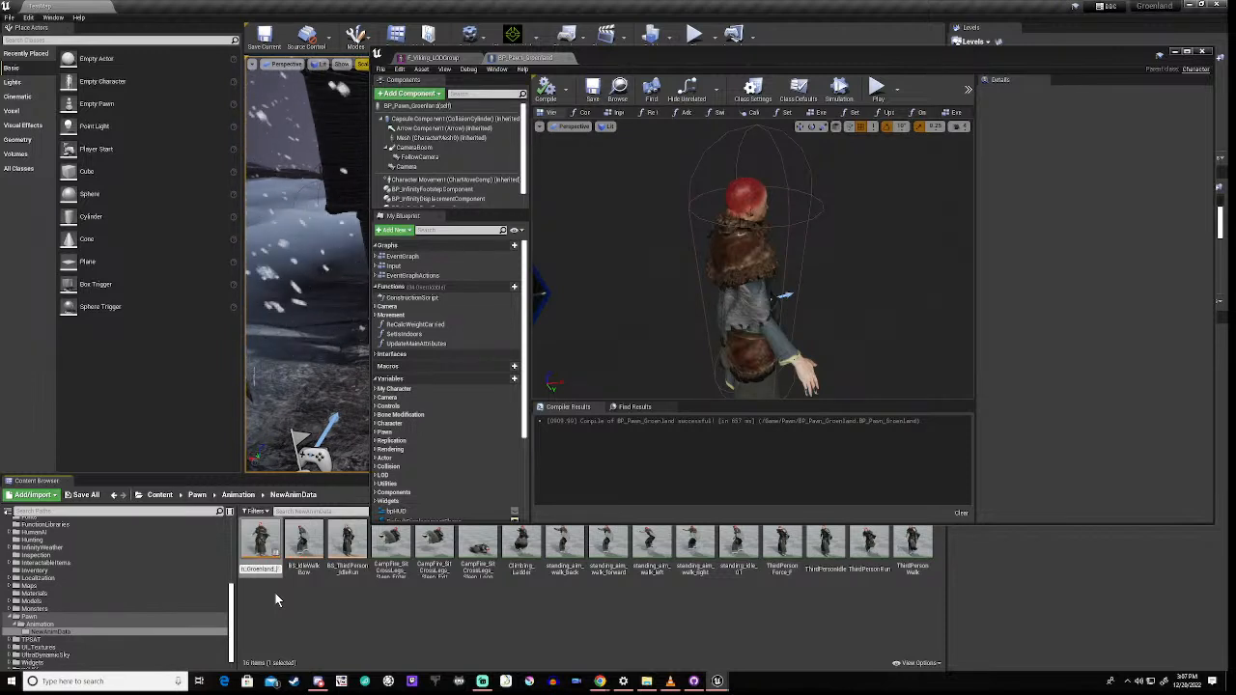
type("Sur")
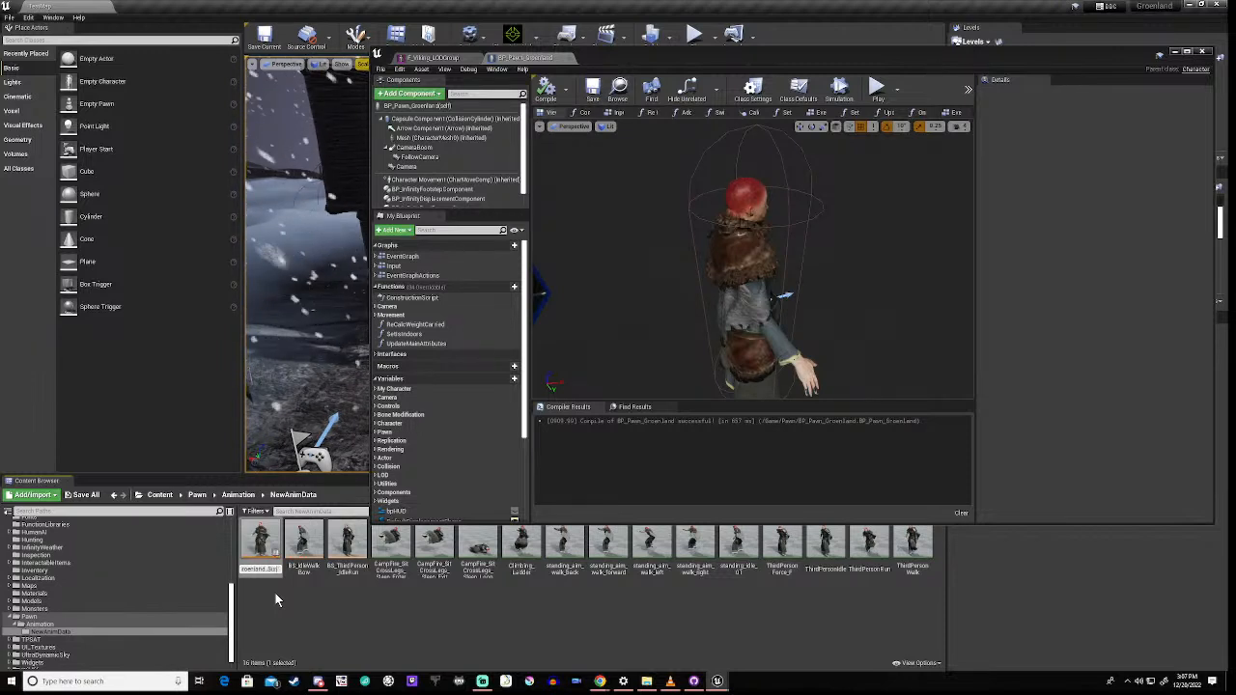
type("vival")
key("Return")
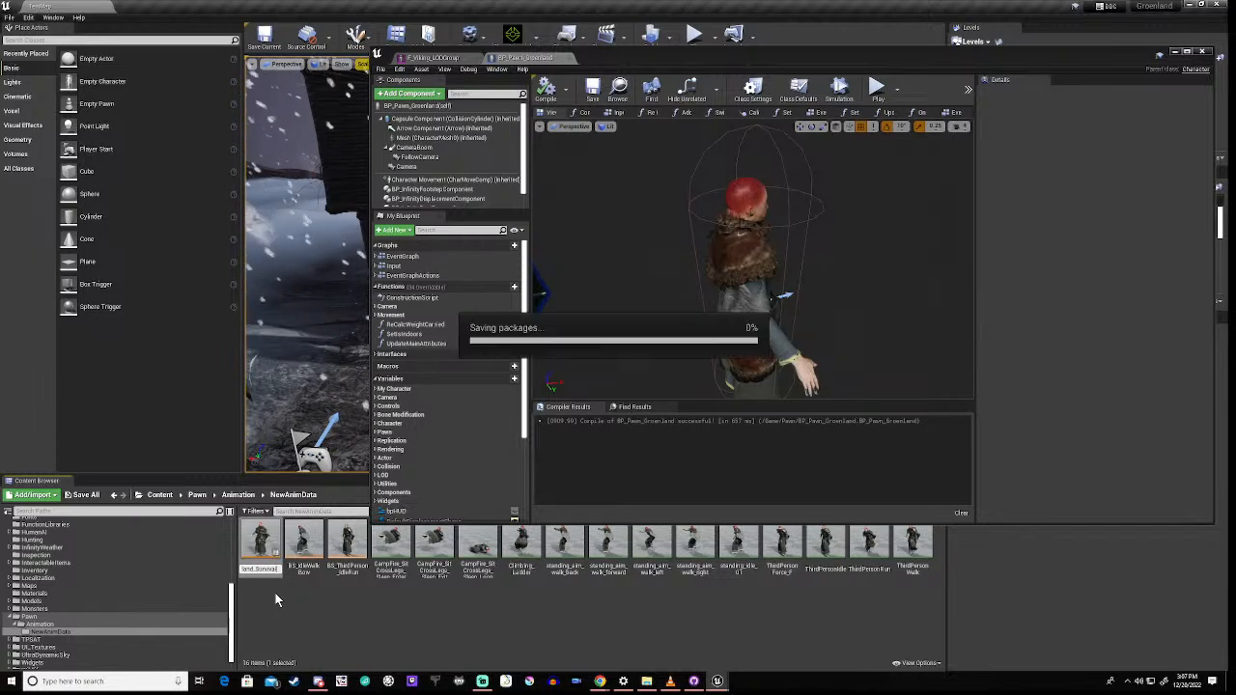
left_click(428, 594)
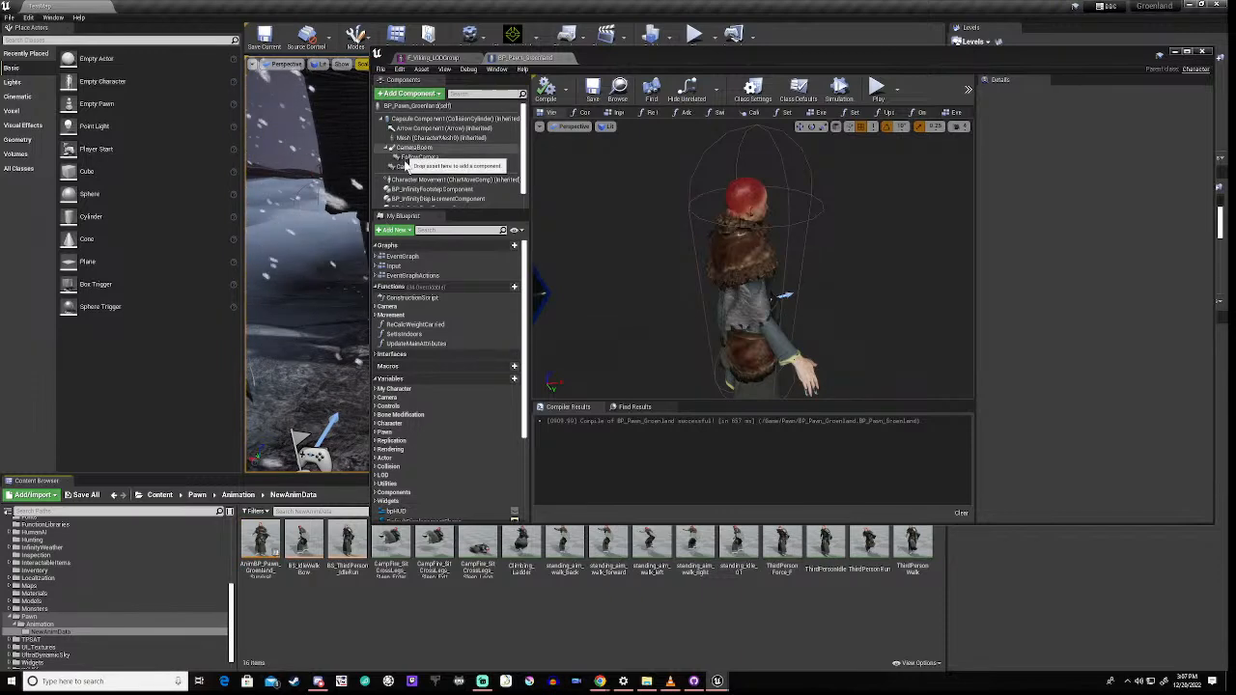
Step: Set the Mesh component's Anim Class to AnimBP_Pawn_Groenland_Survival and compile BP_Pawn_Groenland
left_click(425, 147)
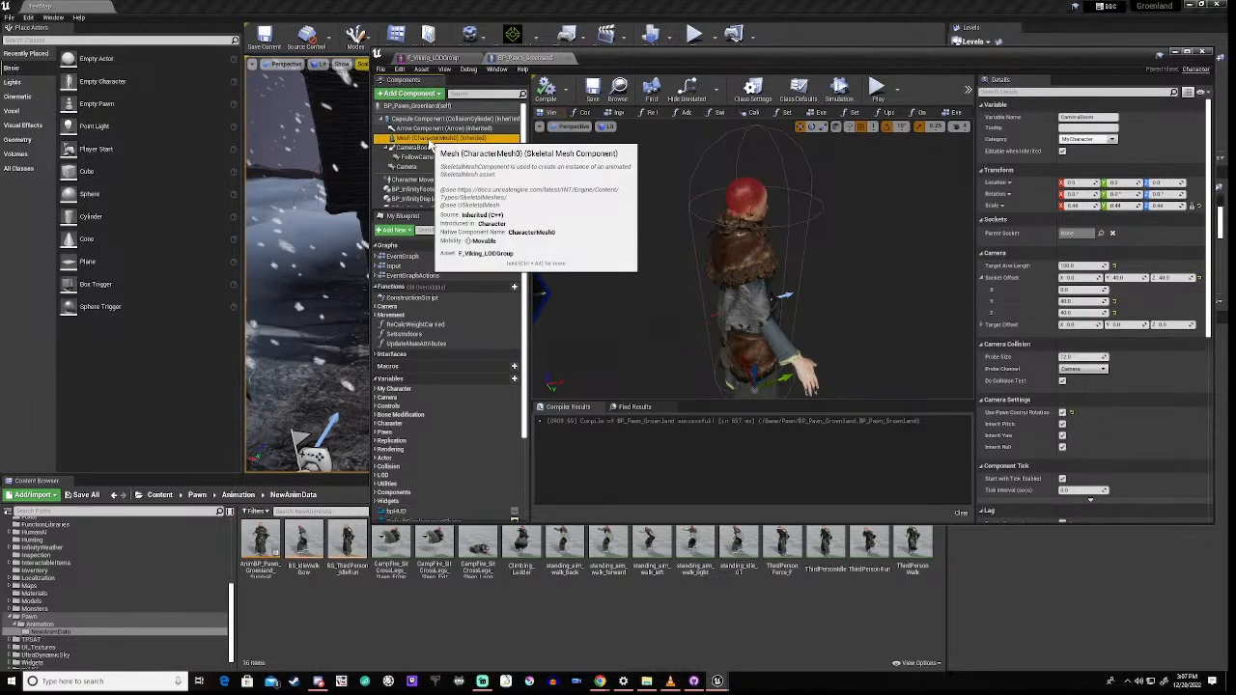
left_click(435, 139)
left_click(1106, 280)
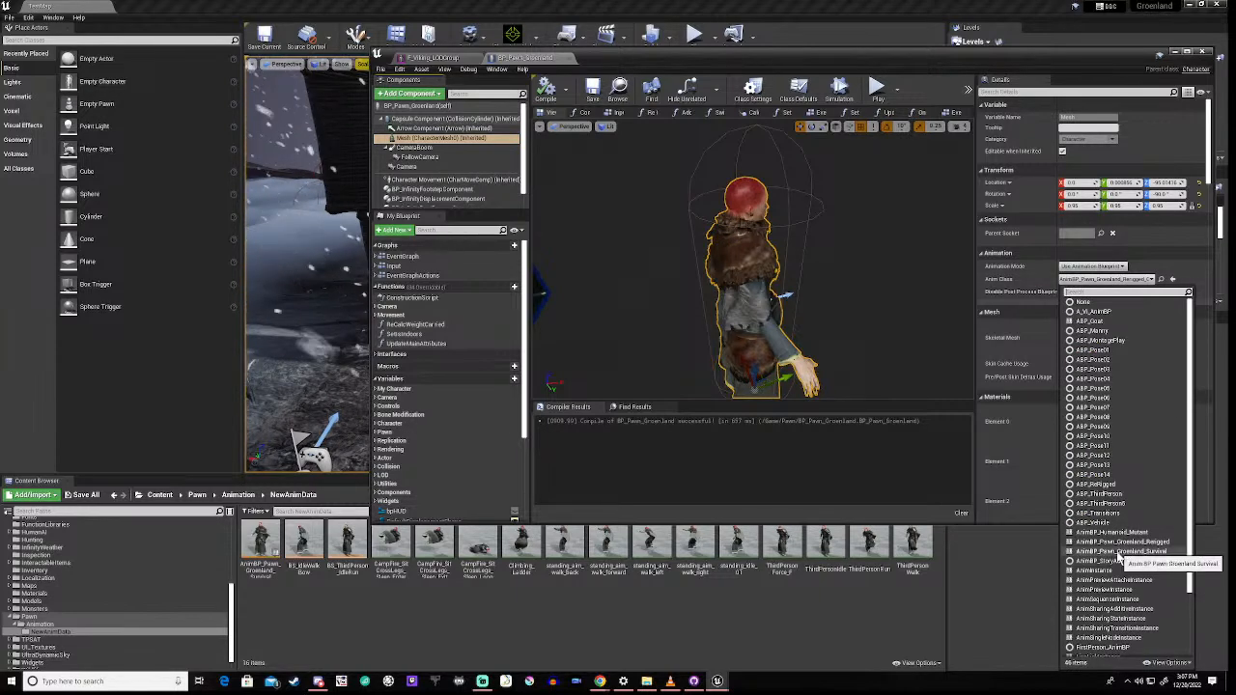
left_click(1116, 551)
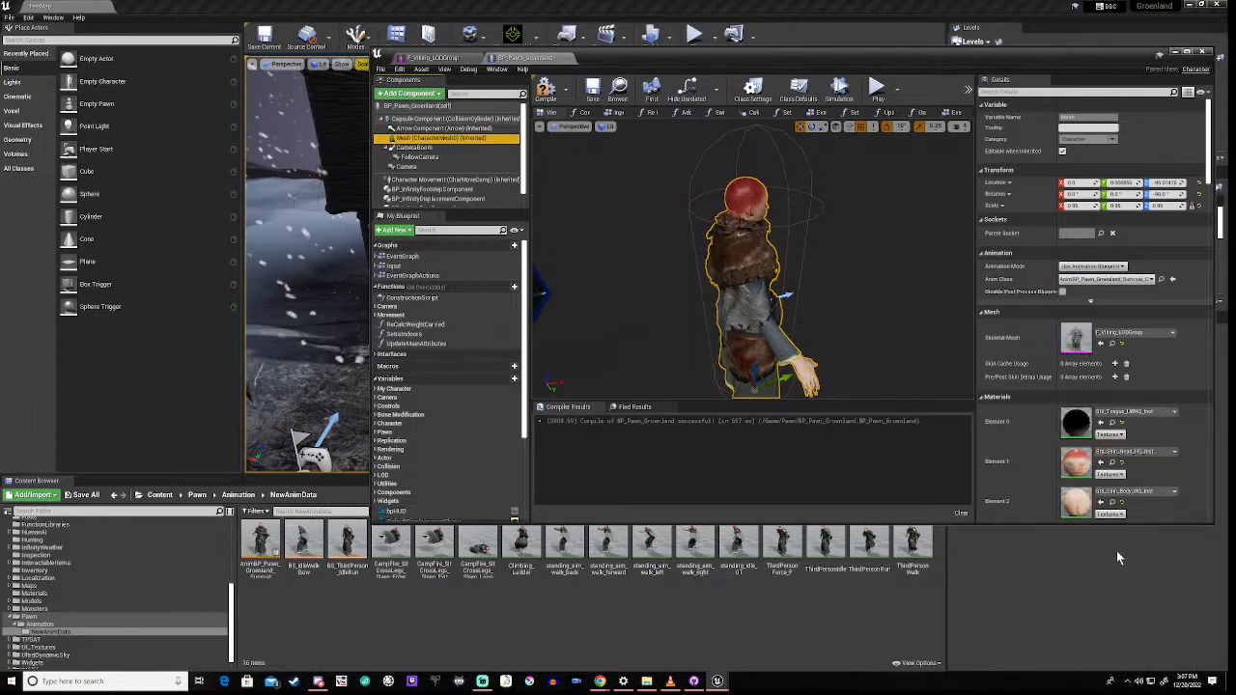
left_click(546, 95)
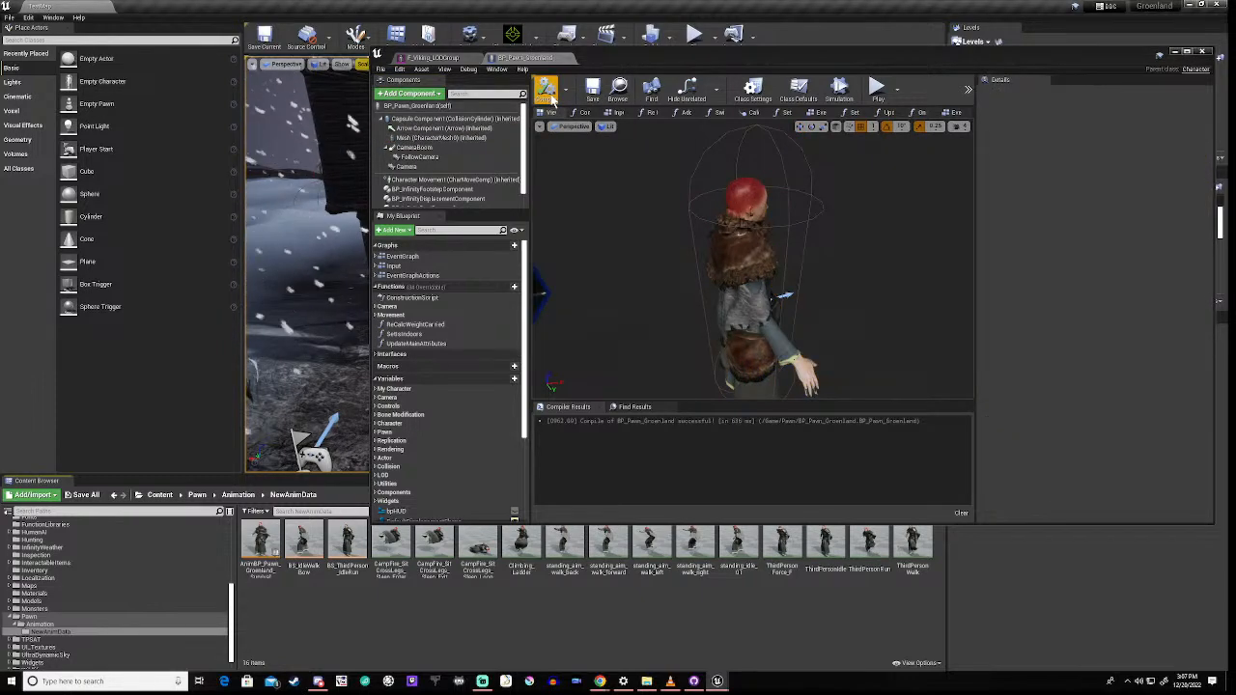
Step: Play-test the pawn in TestMap, check the Mesh component's animation settings during the session, and end it
left_click_drag(659, 58, 505, 501)
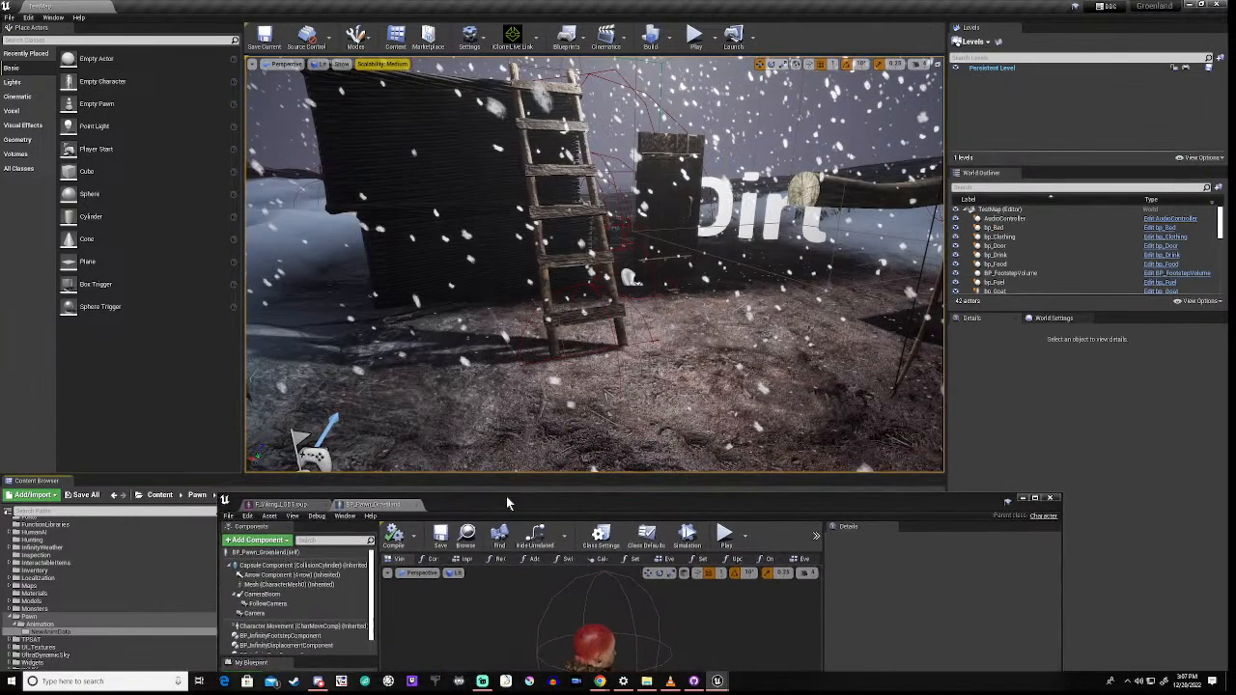
left_click(725, 537)
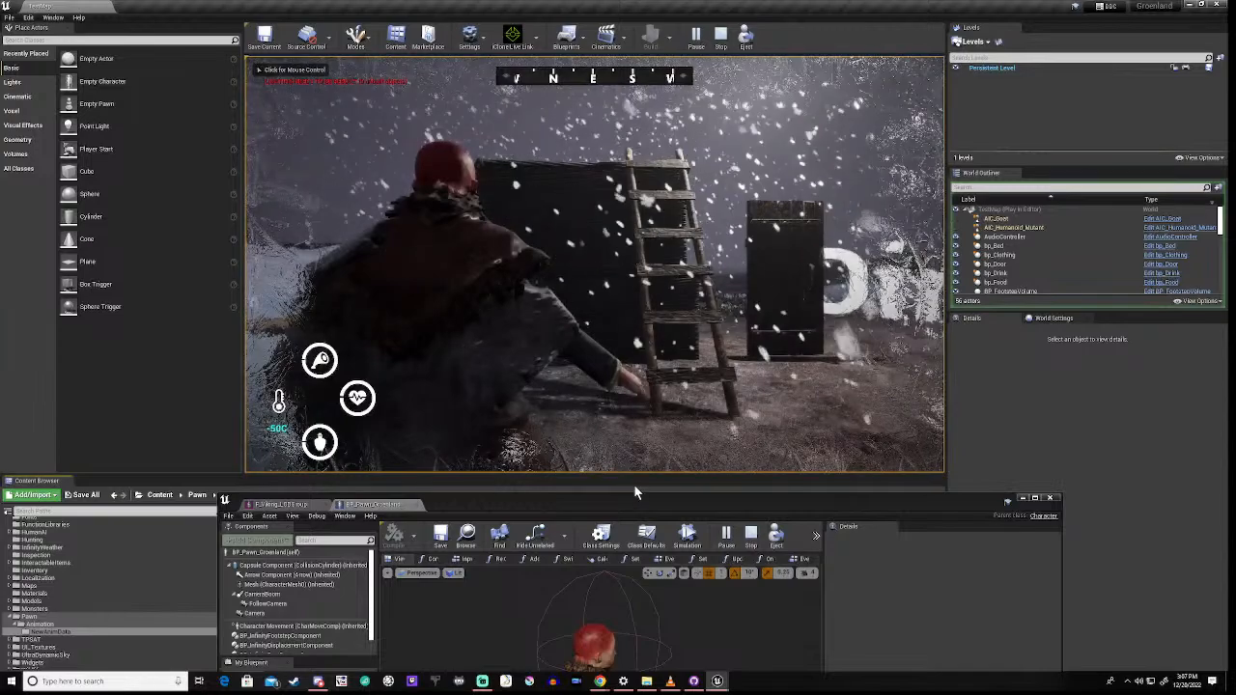
left_click_drag(646, 502, 734, 159)
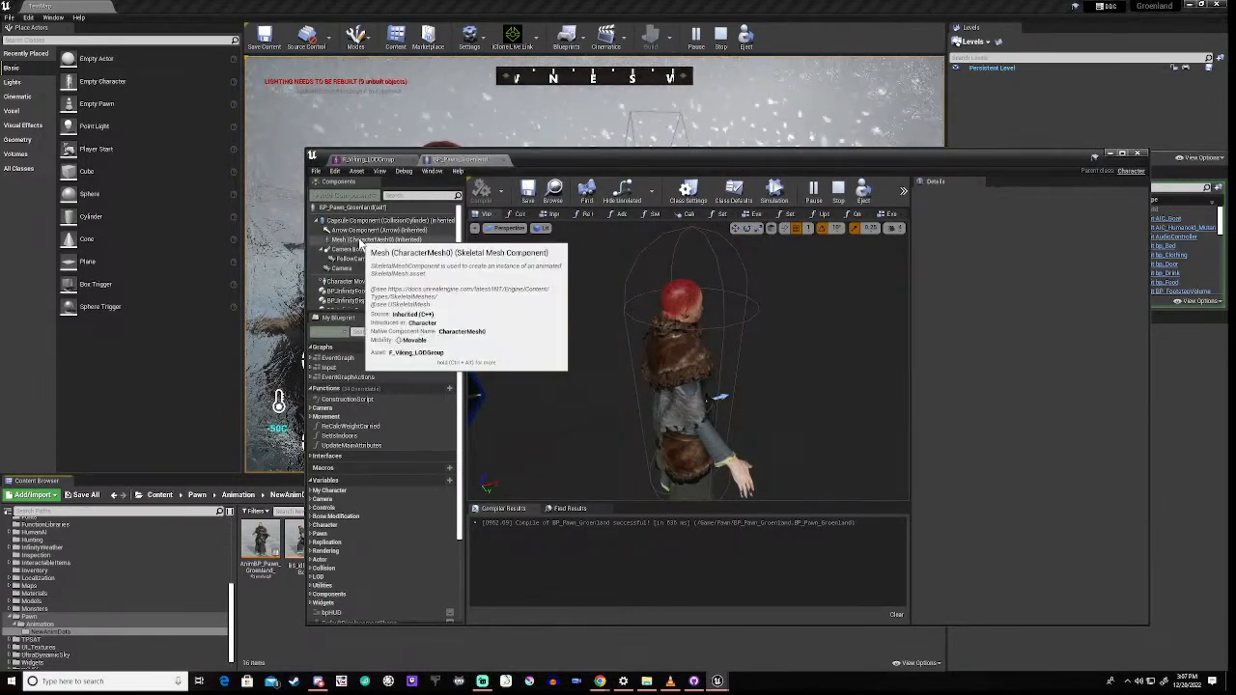
left_click(359, 240)
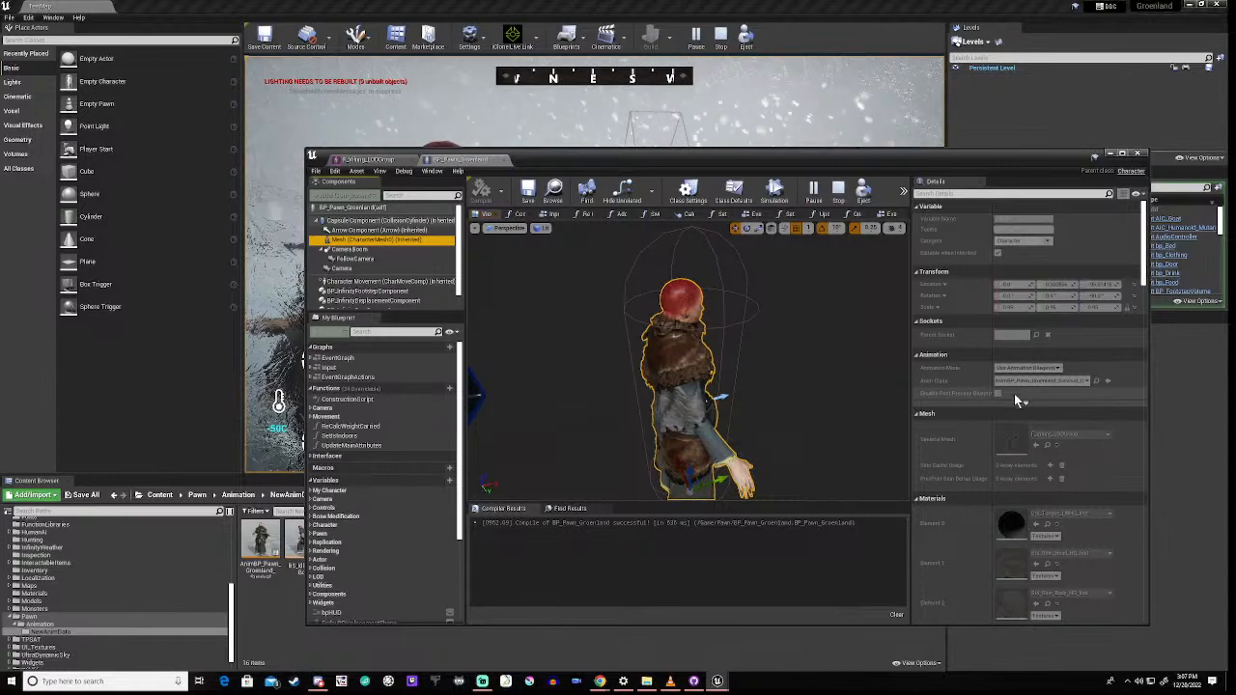
left_click(838, 190)
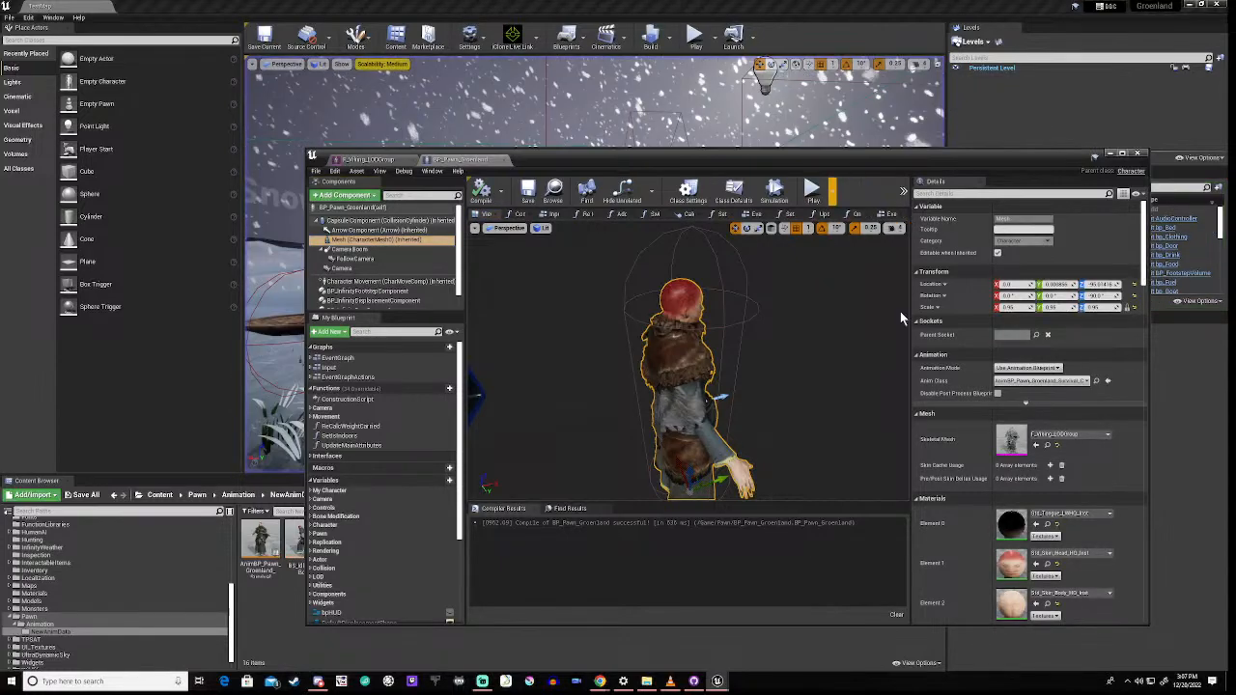
Step: Locate and open the Mesh's assigned animation blueprint, and move the Self node clear of the Anim Instance SET node in its Event Graph
left_click(1096, 382)
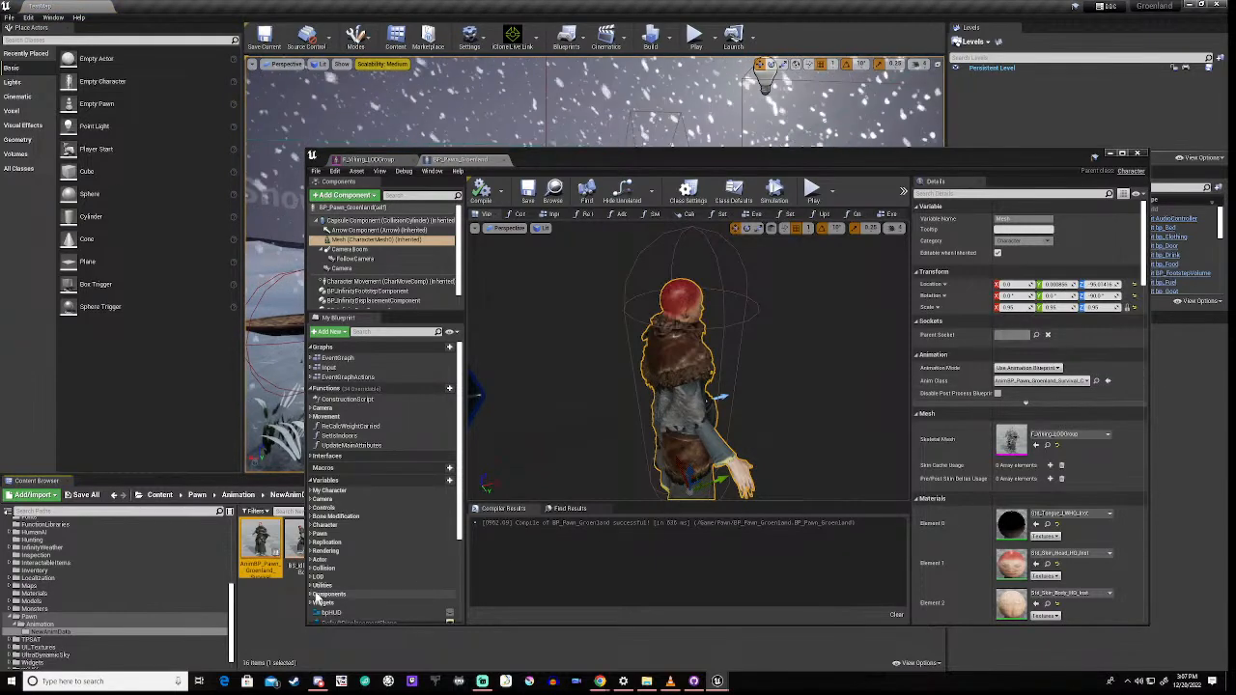
double_click(259, 541)
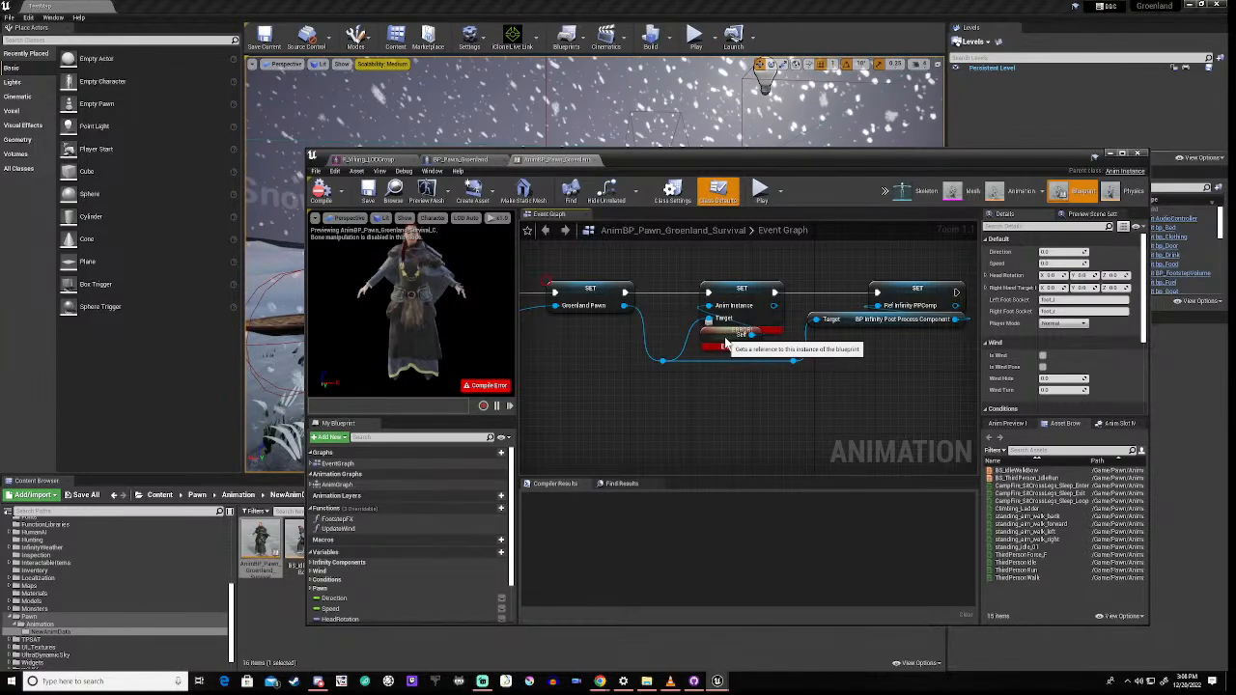
left_click_drag(719, 340, 724, 351)
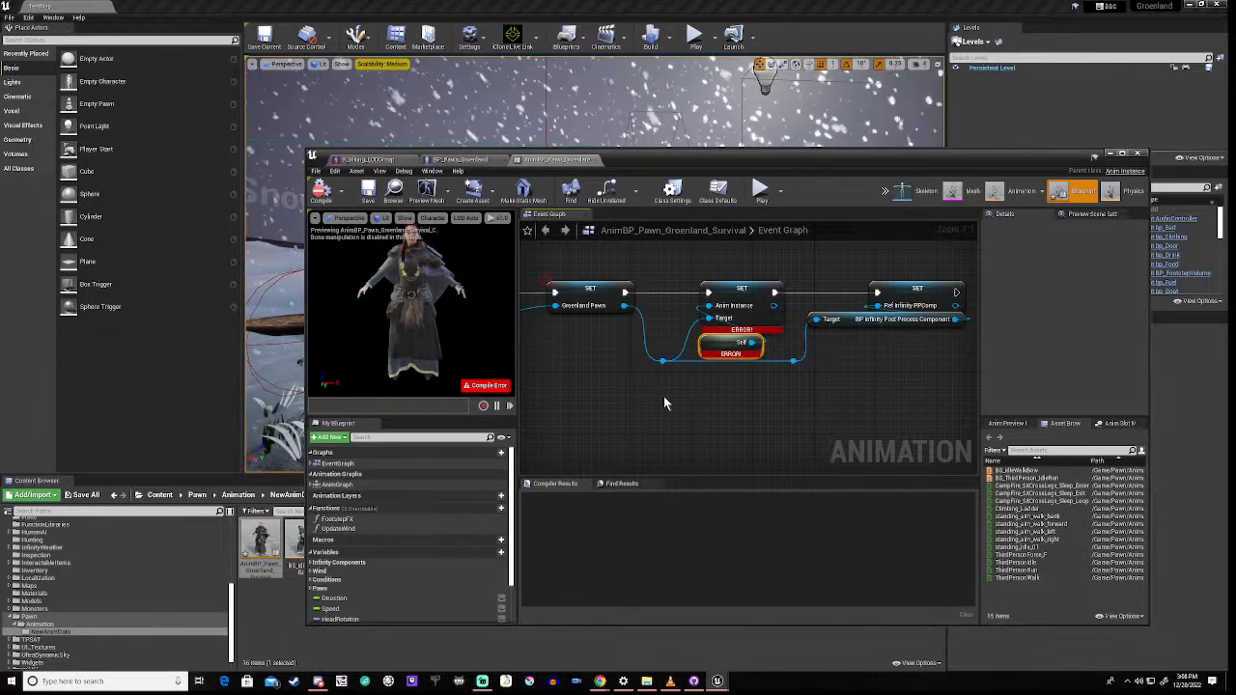
scroll(663, 396, "down", 4)
right_click_drag(610, 400, 714, 390)
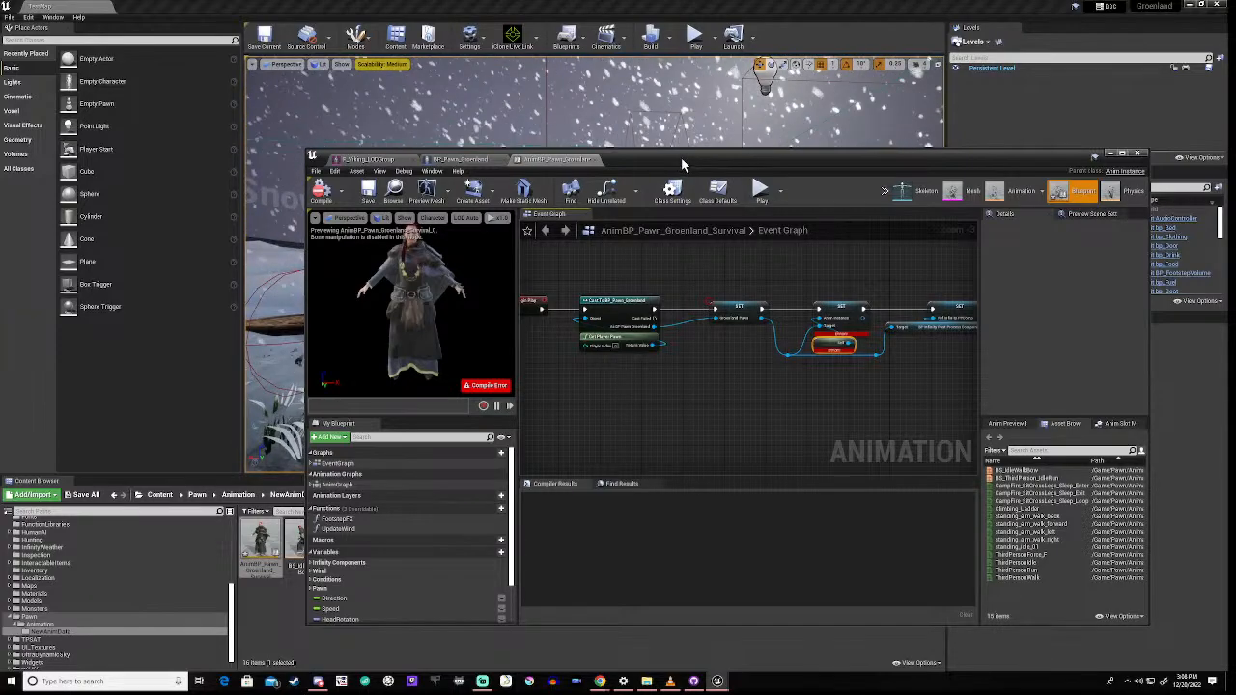
Step: Open BP_Pawn_Groenland from the Pawn folder and select its AnimInstance variable
left_click_drag(681, 157, 677, 84)
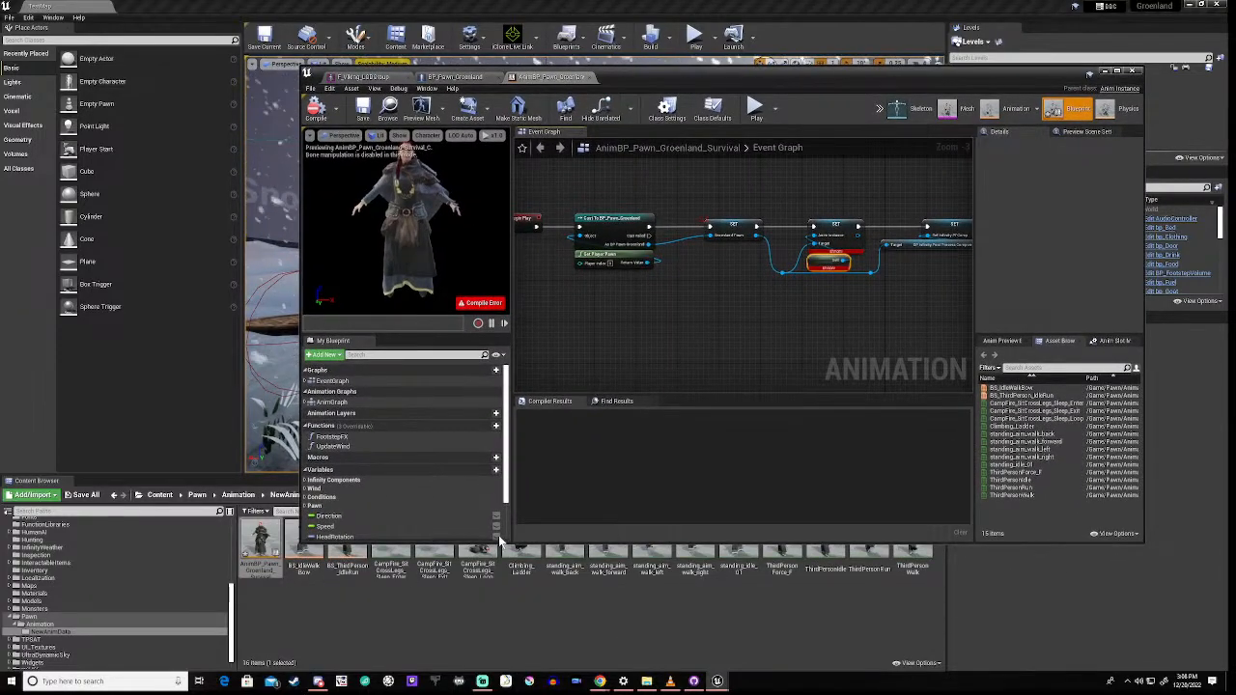
left_click(38, 617)
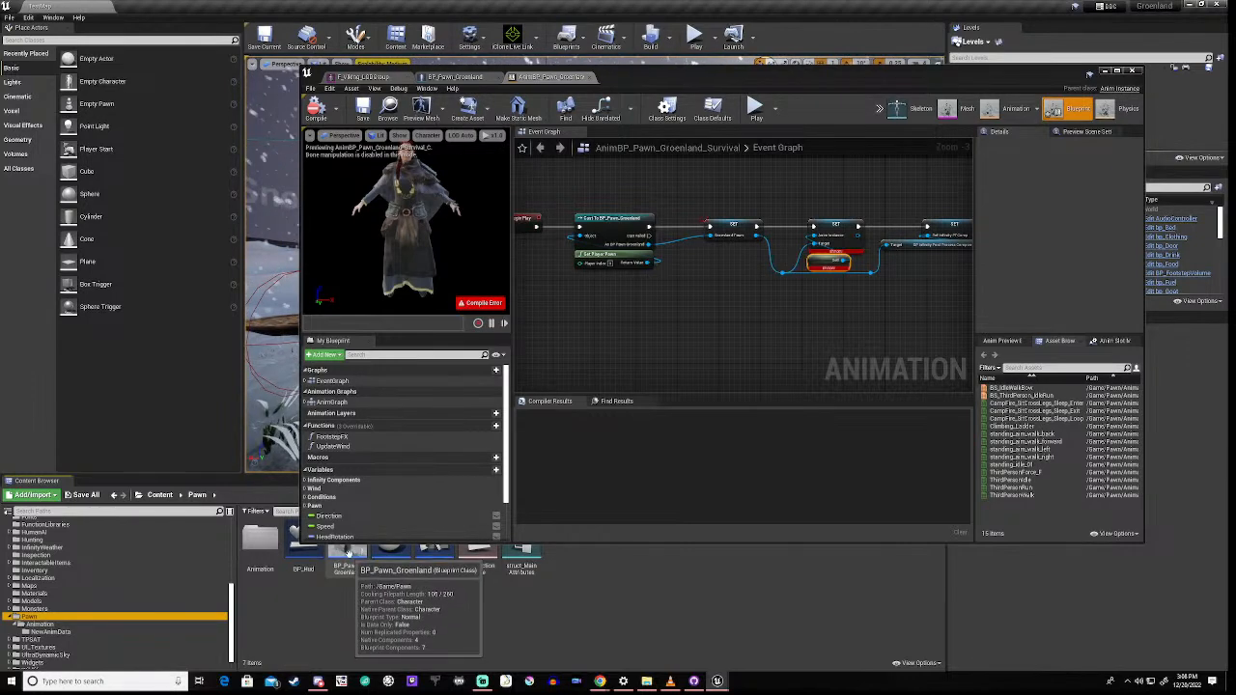
double_click(347, 554)
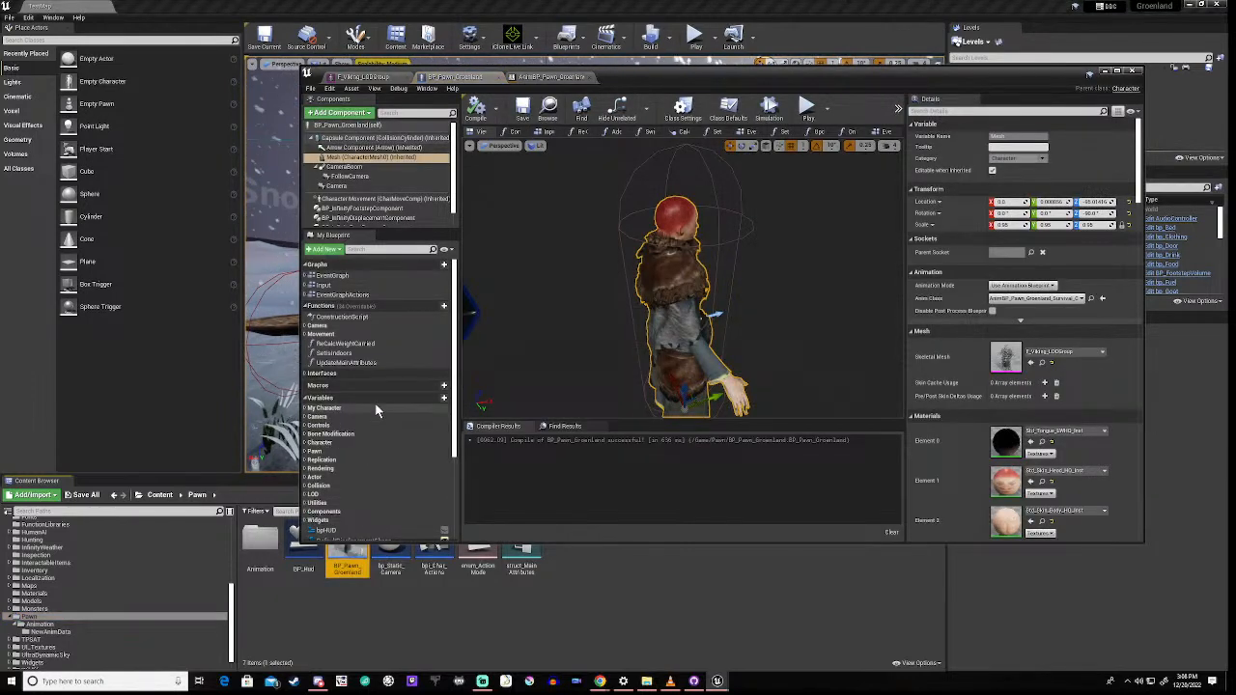
scroll(375, 403, "down", 3)
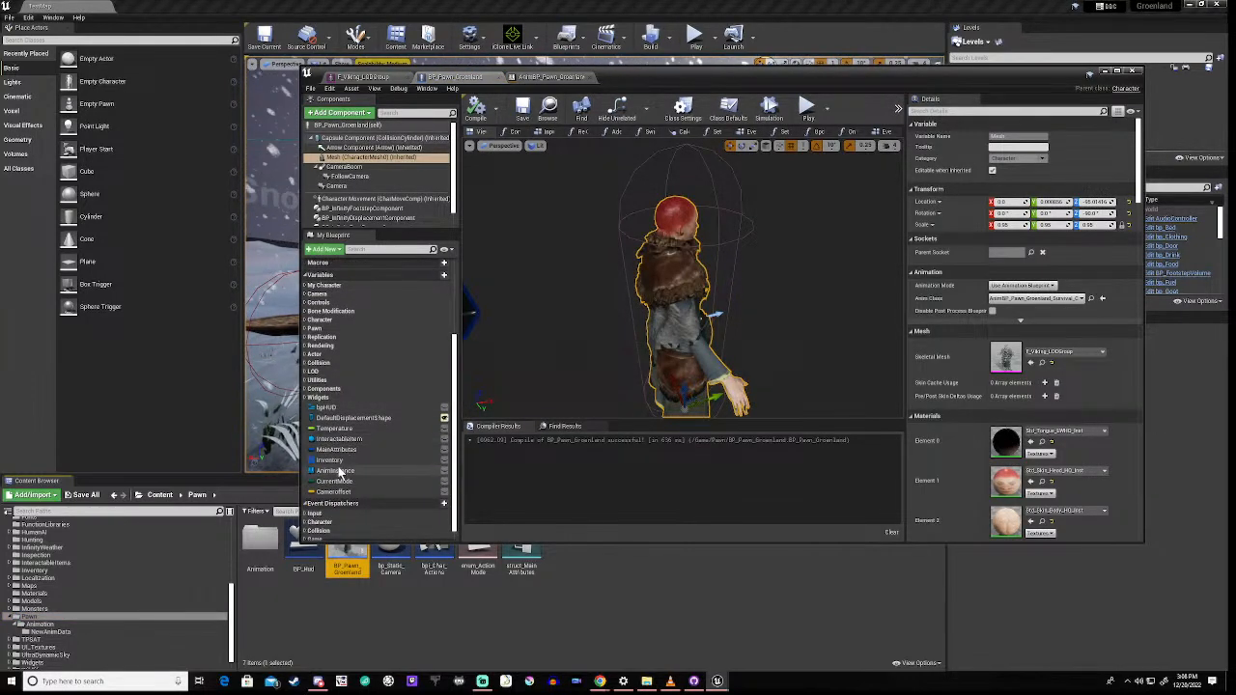
left_click(343, 472)
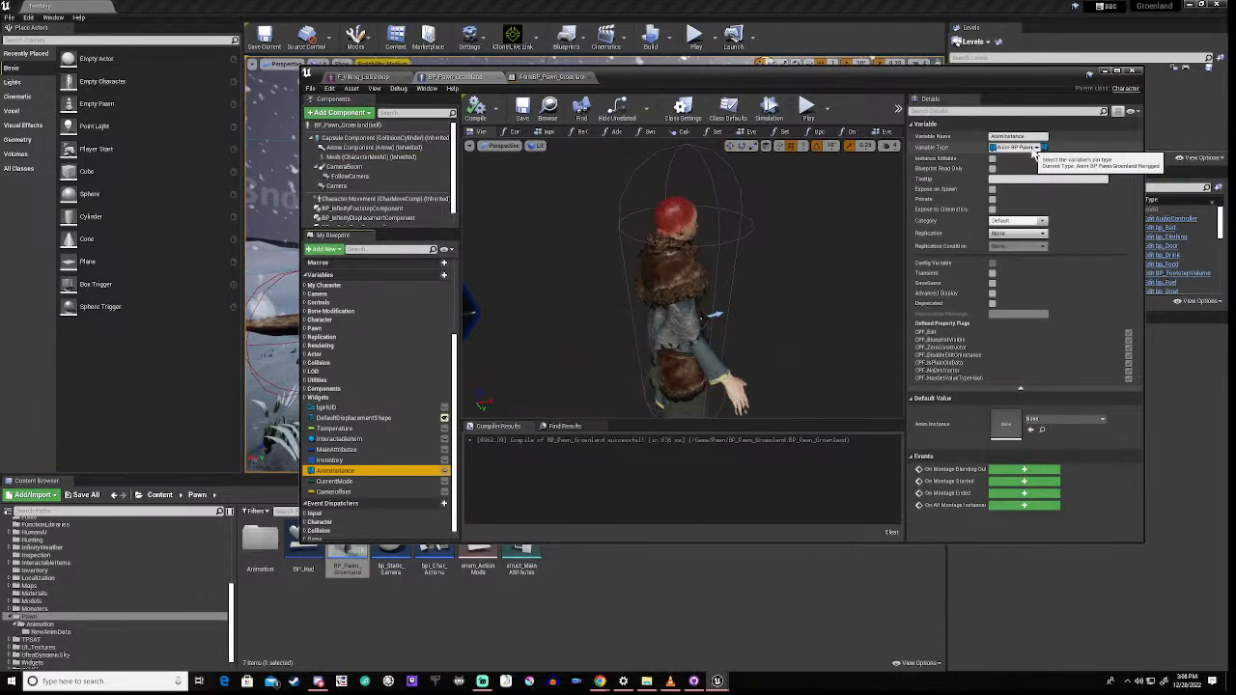
Step: Change the AnimInstance variable's type to an Anim BP Pawn Groenland Survival object reference and apply it to all instances
left_click(1035, 148)
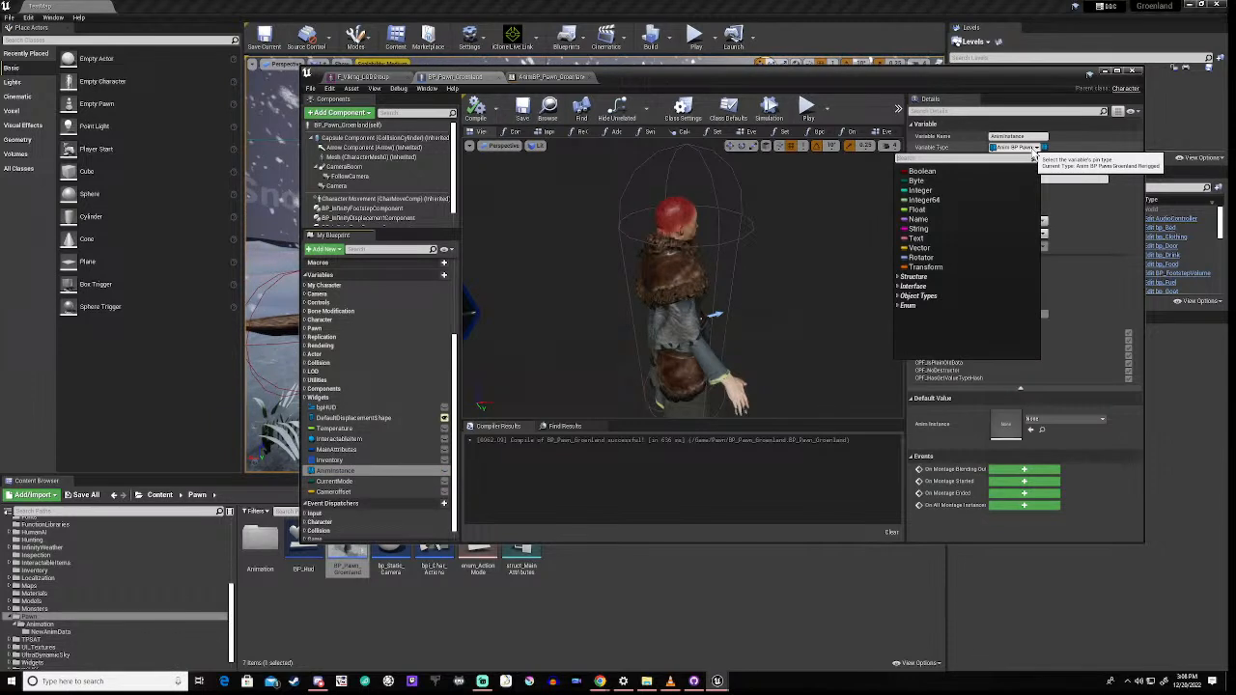
type("anim")
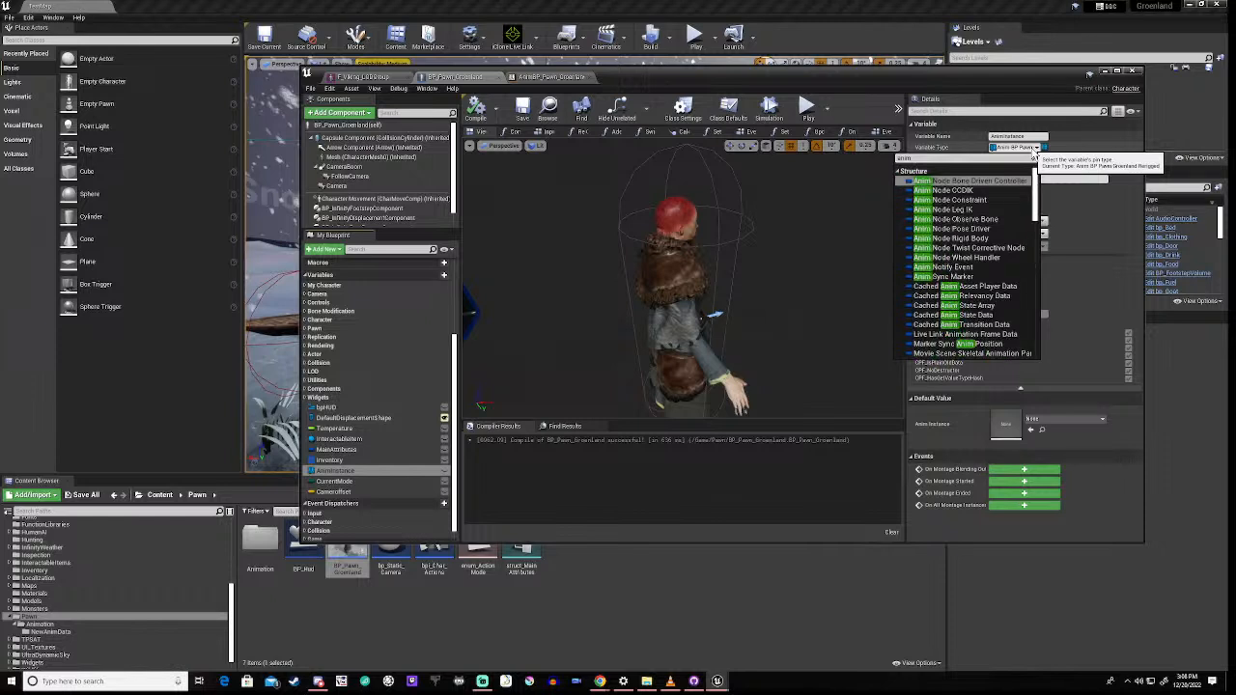
type(" bp")
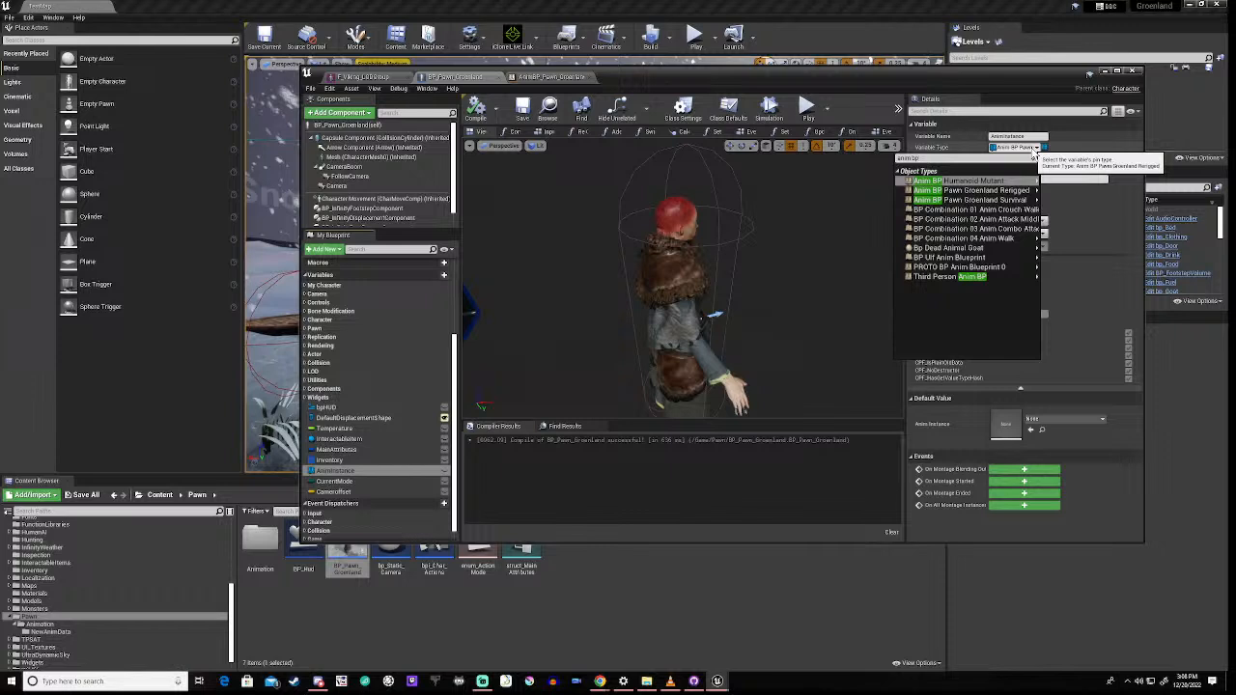
mouse_move(980, 203)
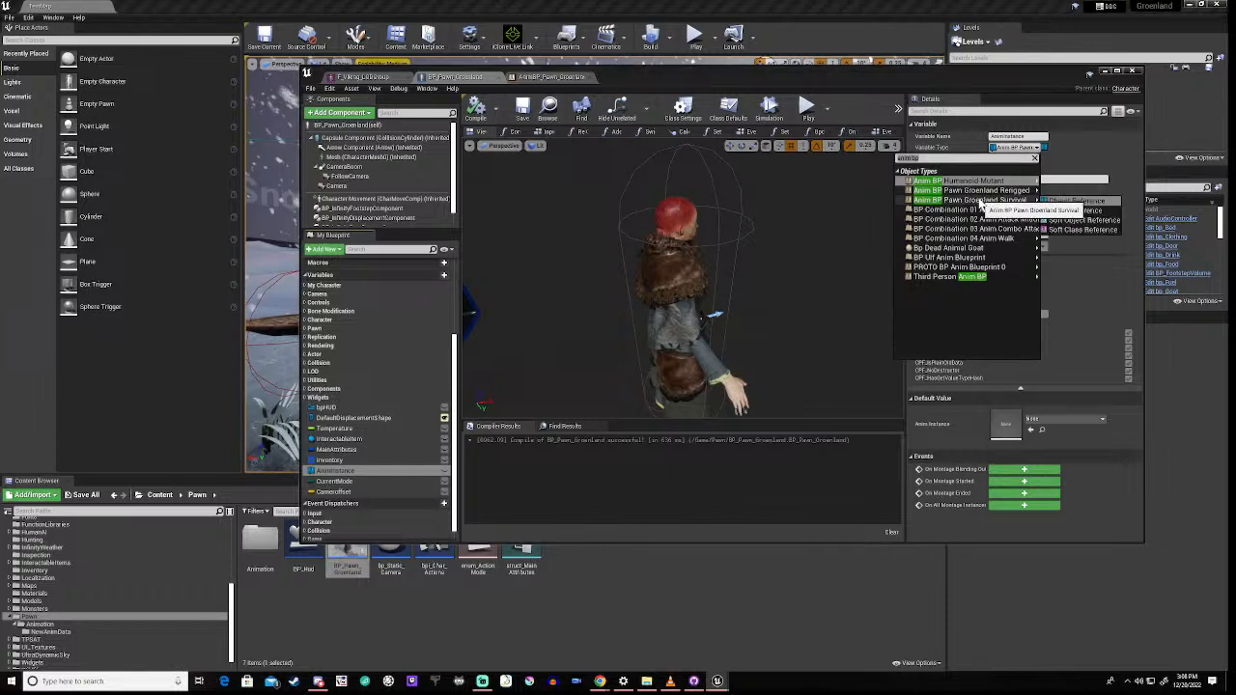
left_click(1074, 200)
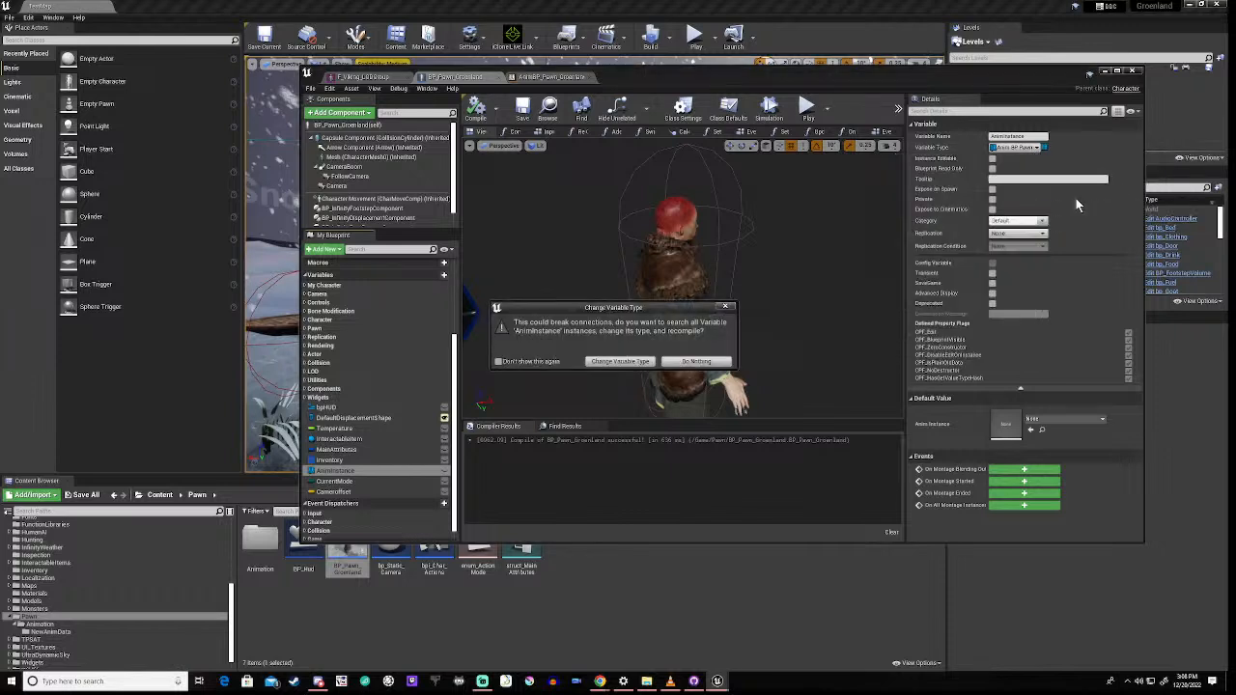
left_click(621, 362)
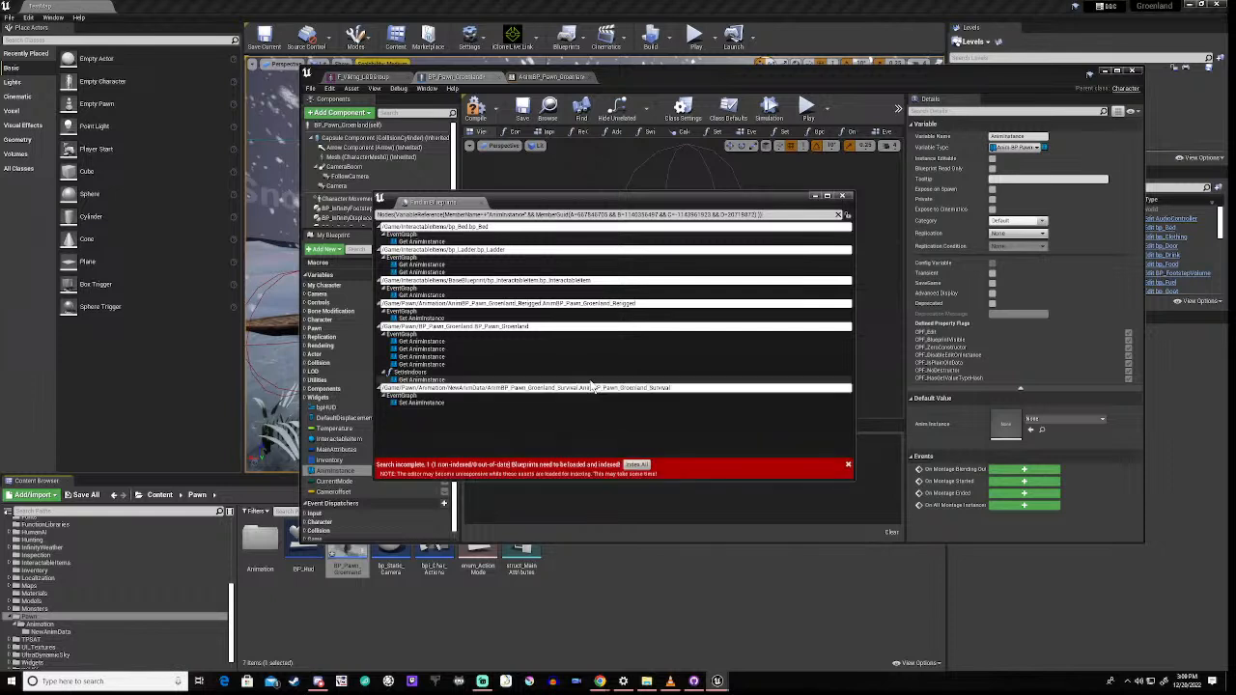
left_click(843, 197)
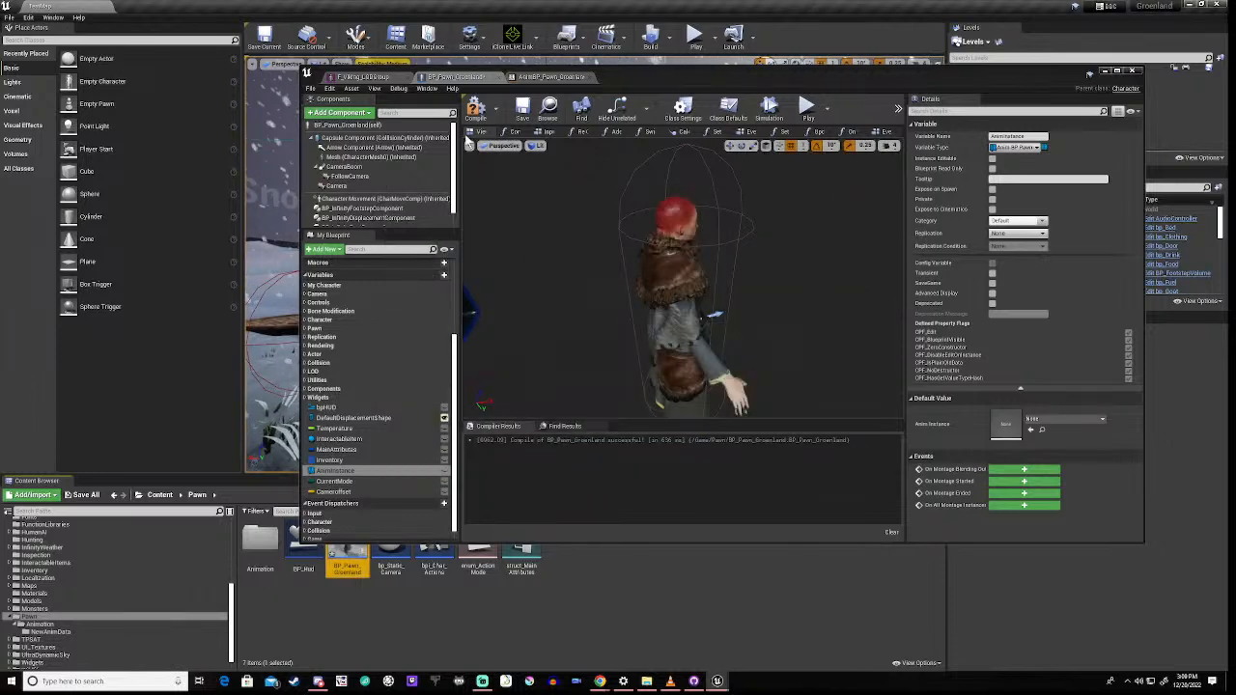
Step: Compile BP_Pawn_Groenland, go to the SetPlayingMontage event from the first error and refresh the AnimInstance node before the Delay
left_click(476, 108)
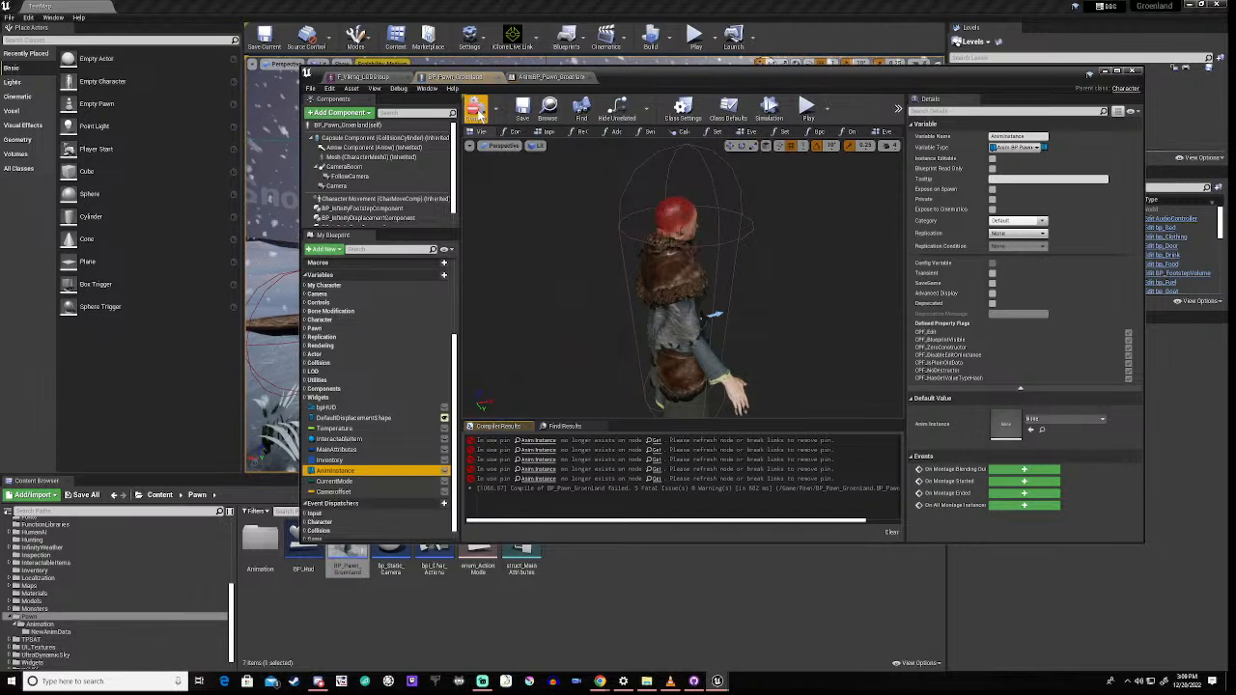
left_click(537, 443)
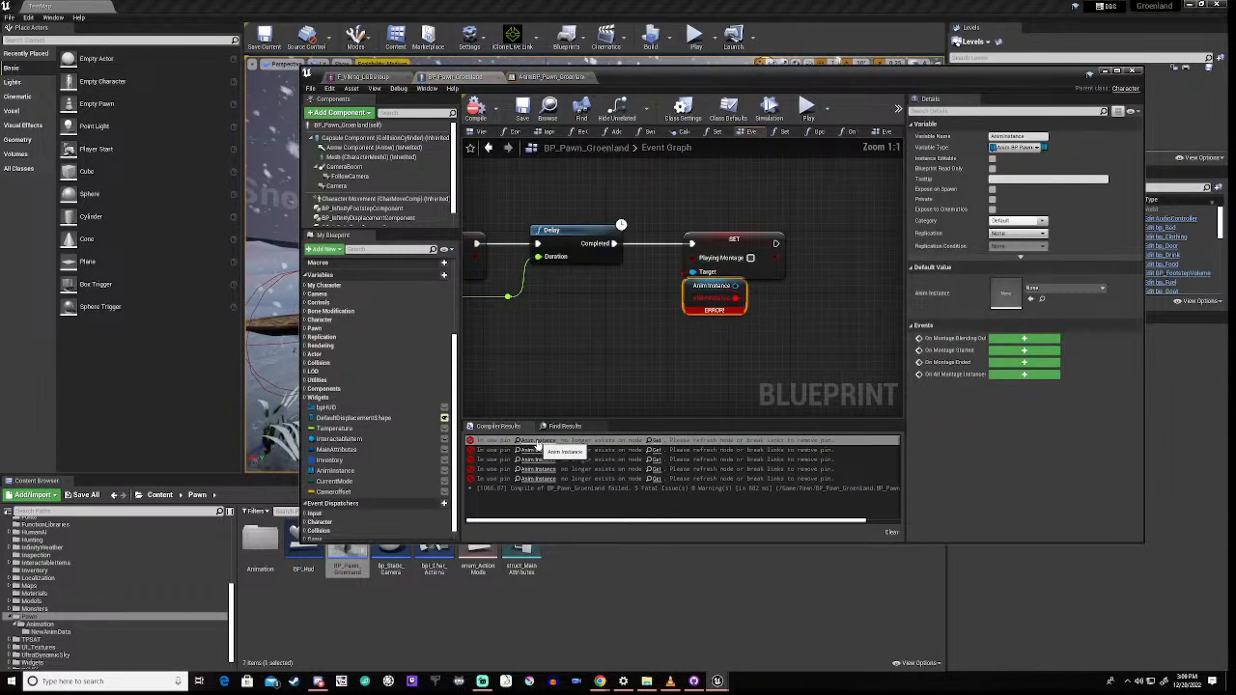
right_click_drag(538, 328, 622, 336)
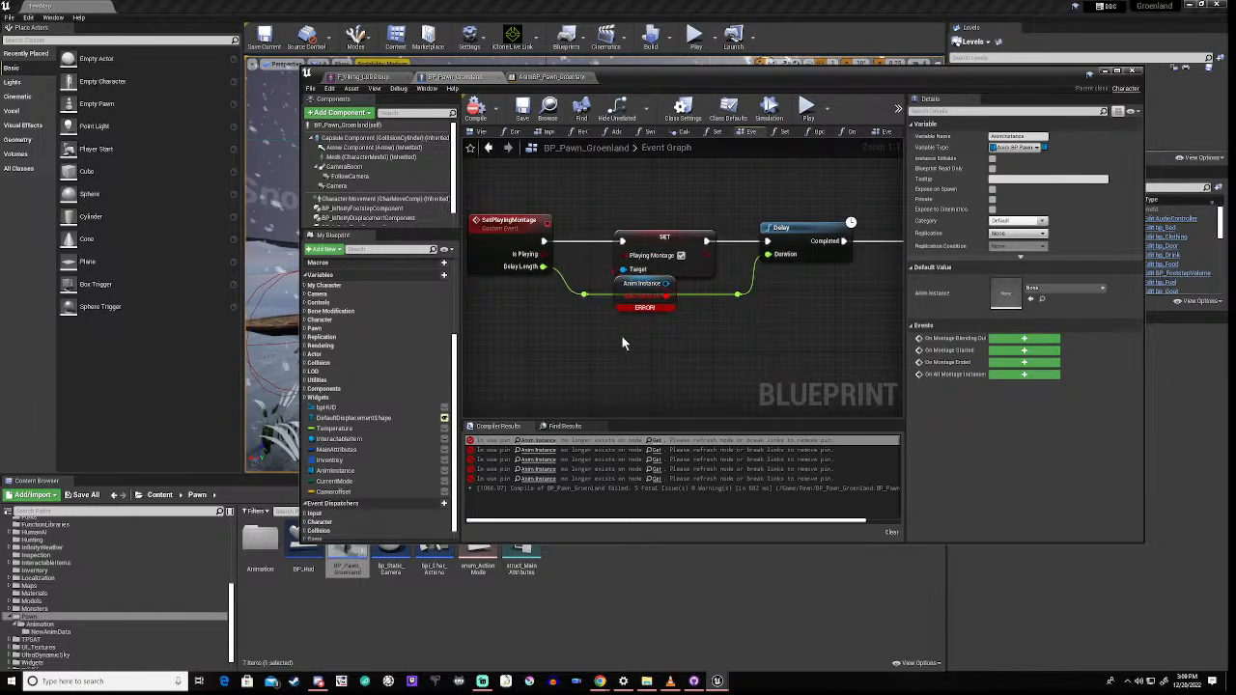
right_click(621, 307)
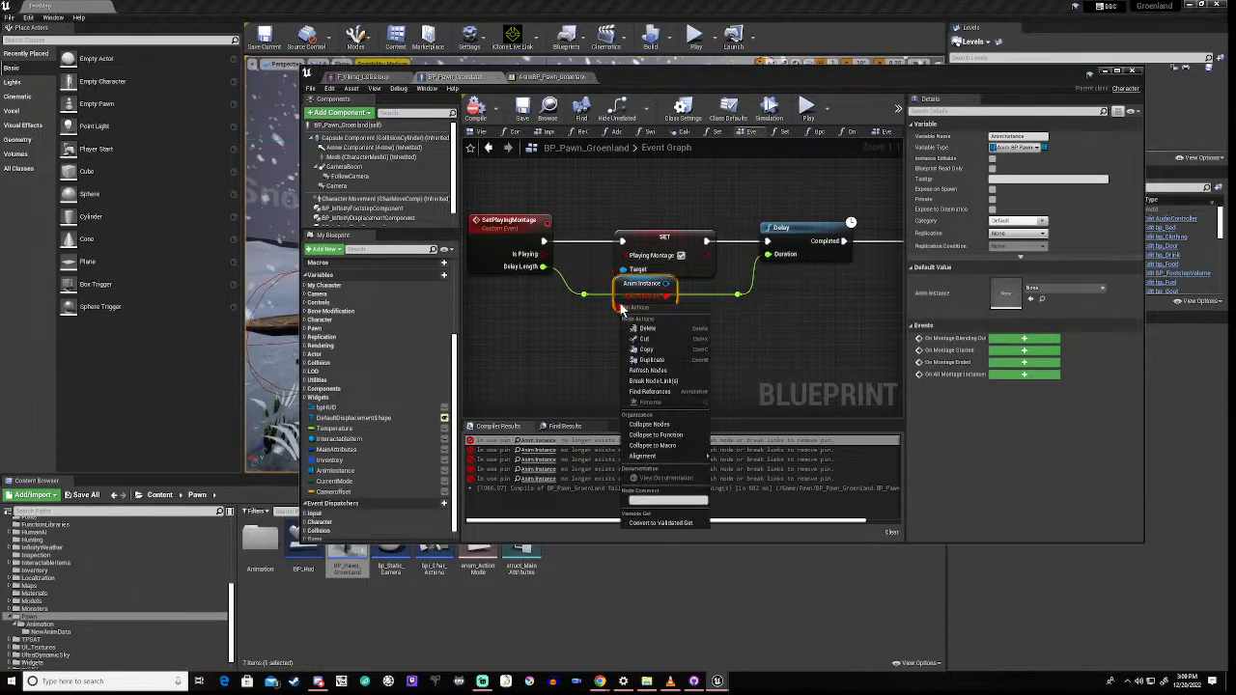
left_click(634, 369)
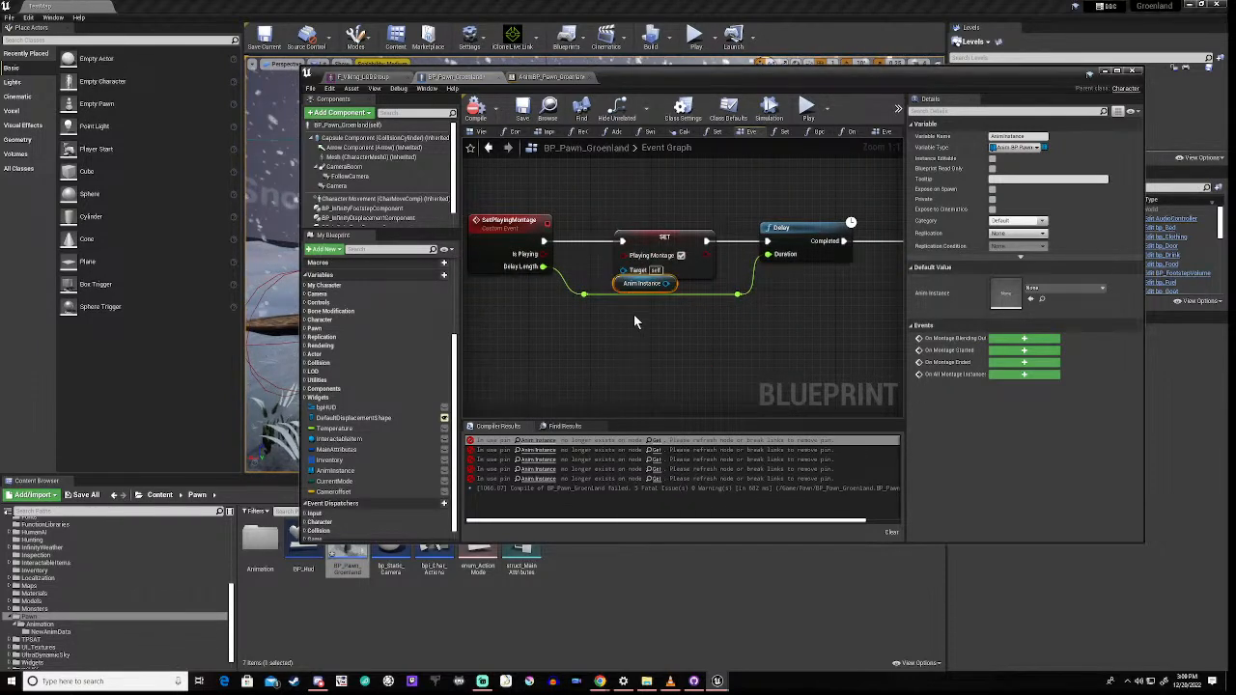
Step: Replace the SET node before the Delay with an enabled Set Playing Montage targeting AnimInstance, wired between SetPlayingMontage and the Delay
left_click_drag(665, 289, 612, 312)
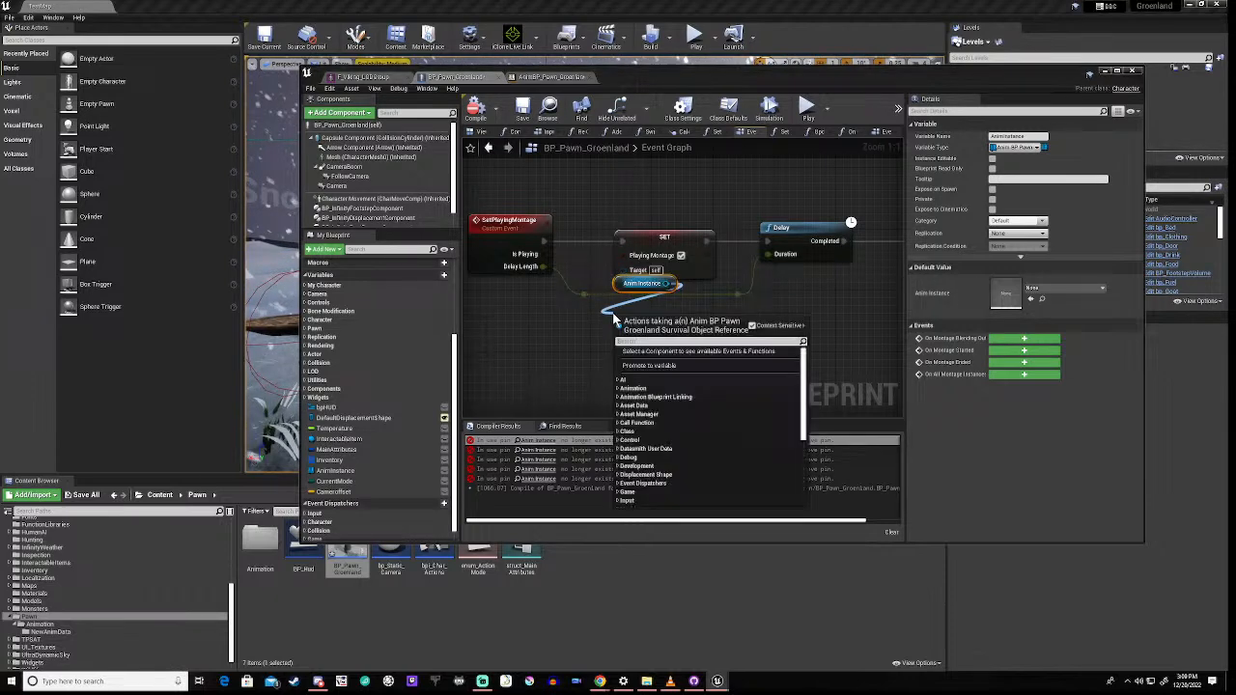
type("playi")
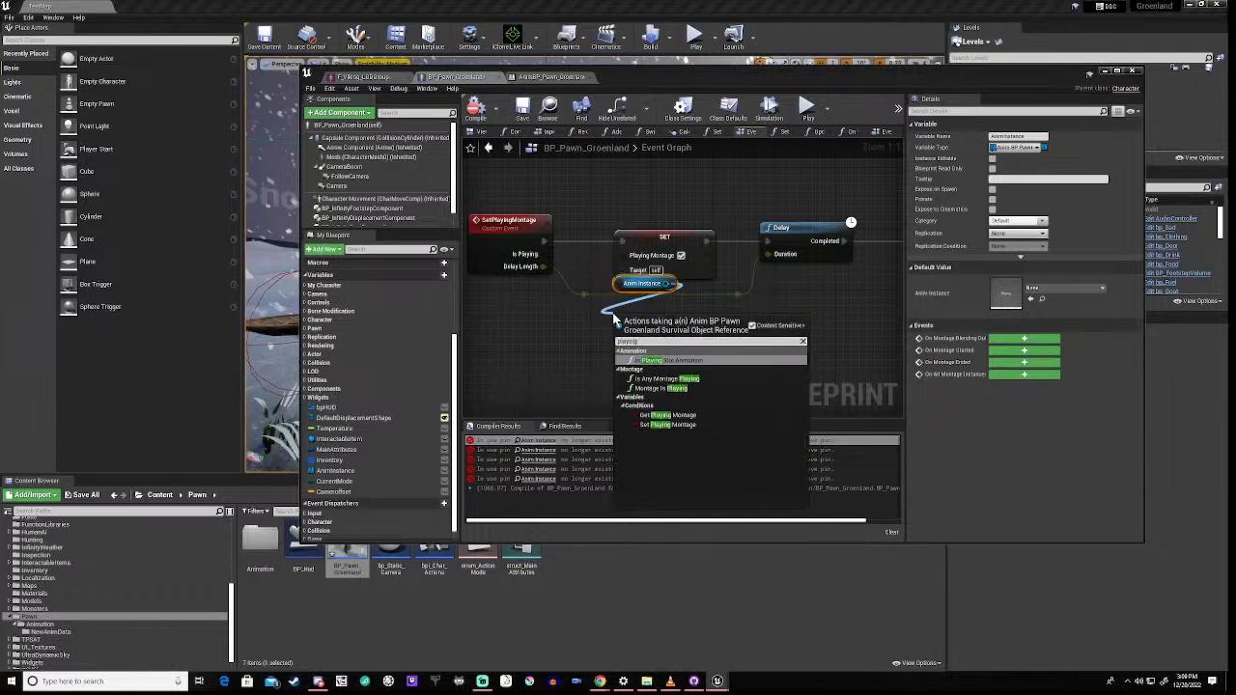
type("ng")
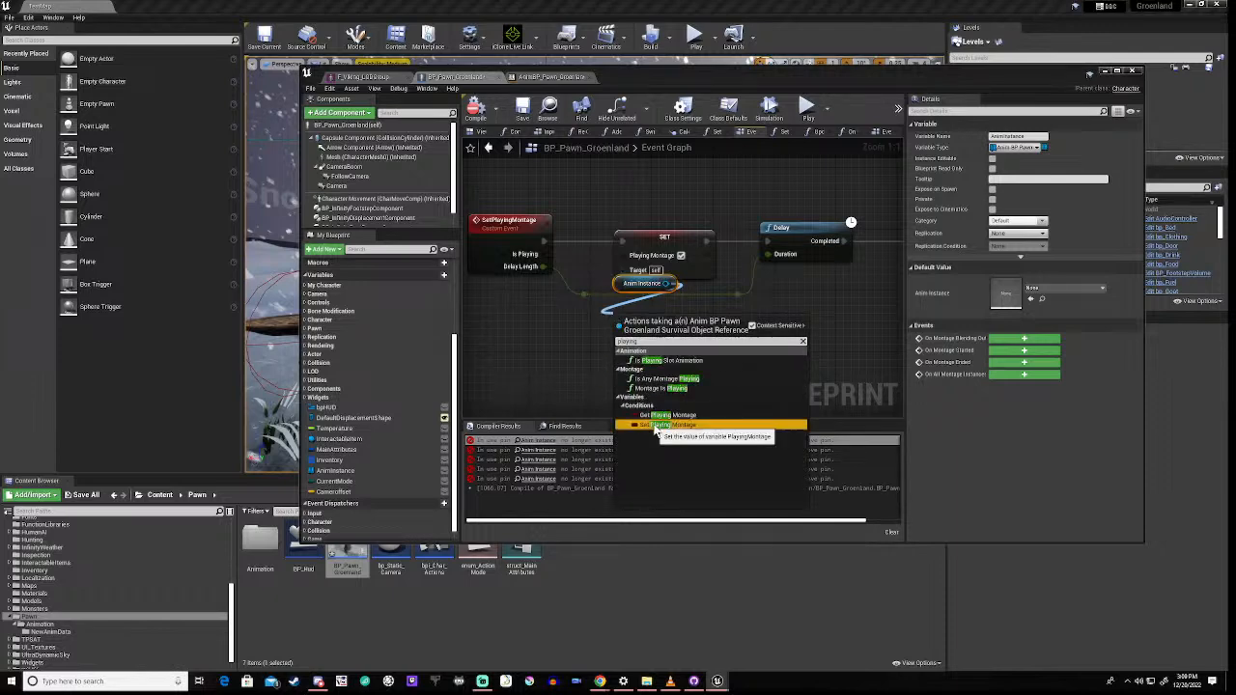
left_click(659, 425)
left_click(681, 339)
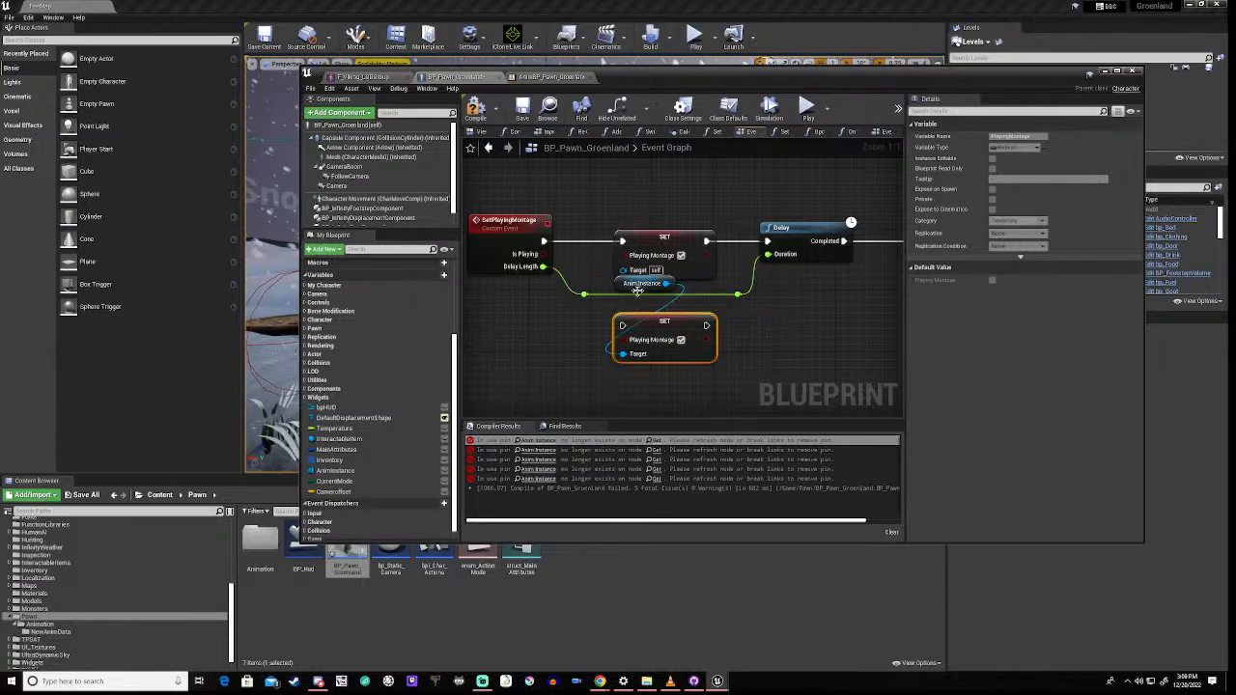
left_click(648, 241)
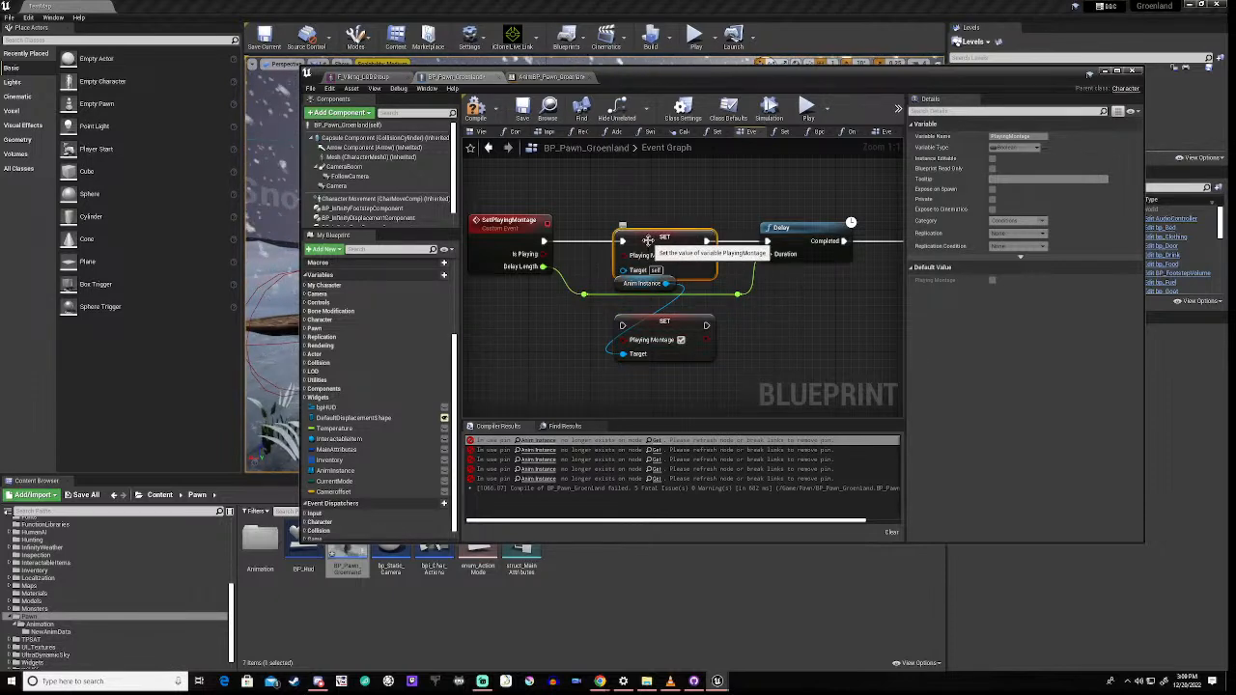
key("Delete")
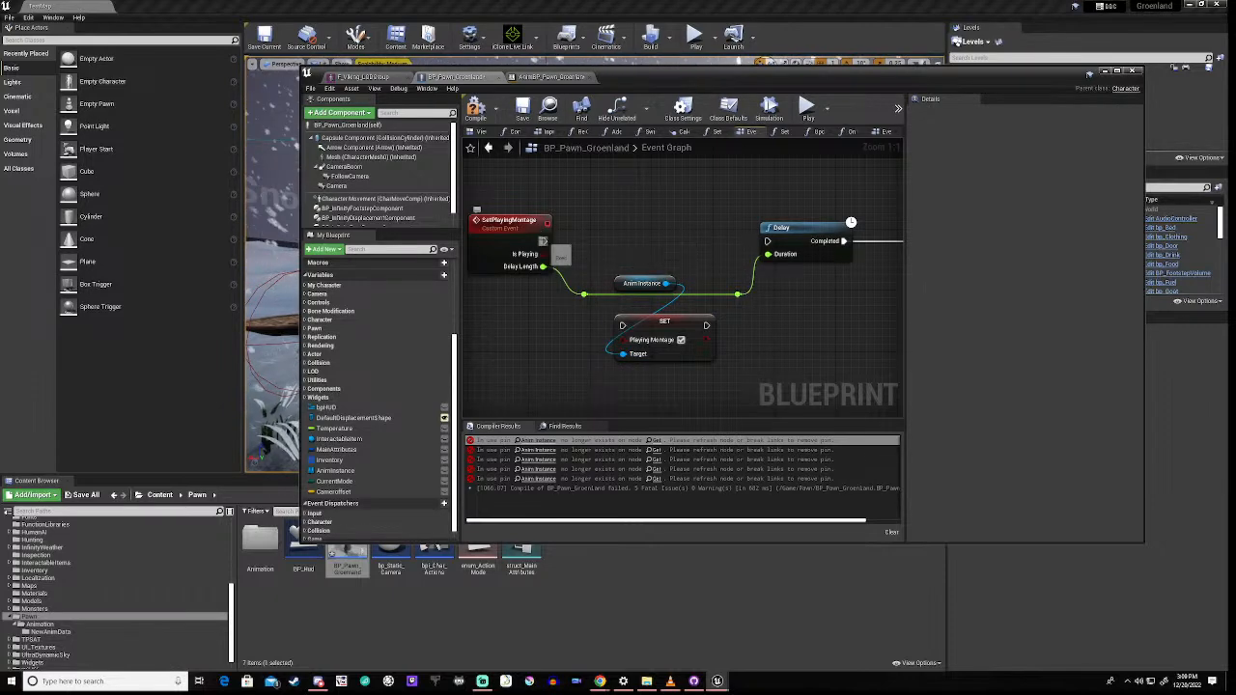
left_click_drag(543, 241, 649, 241)
left_click(645, 323)
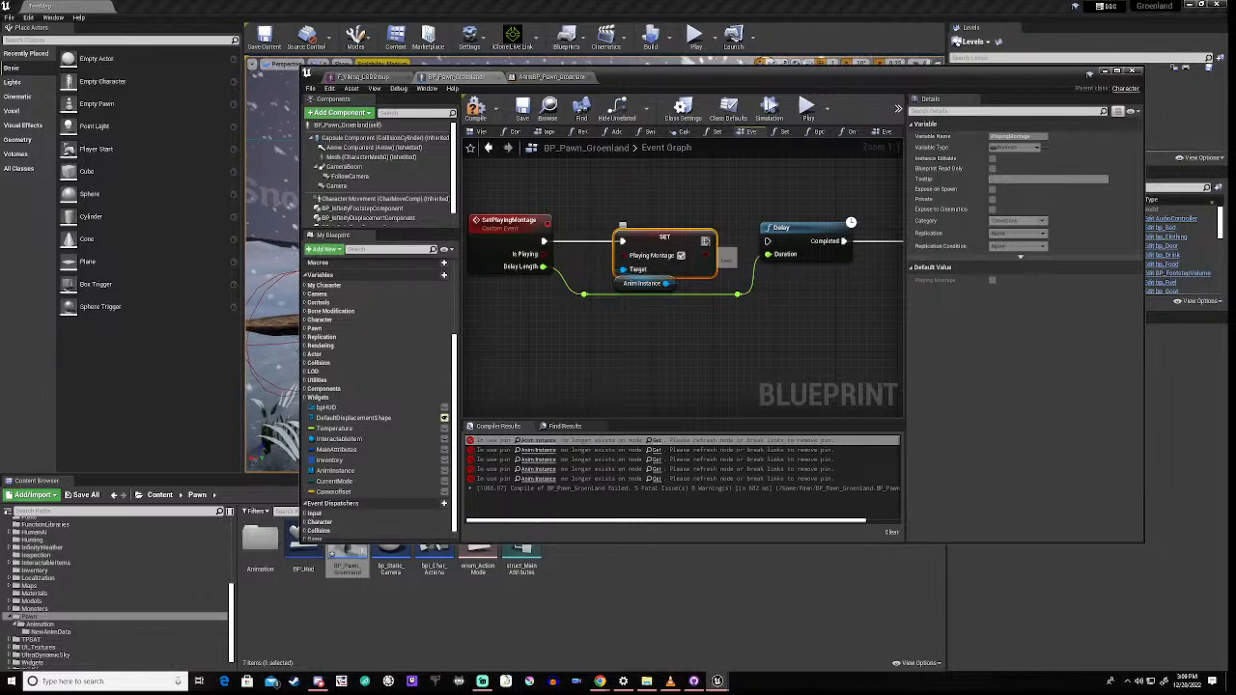
left_click_drag(706, 241, 768, 242)
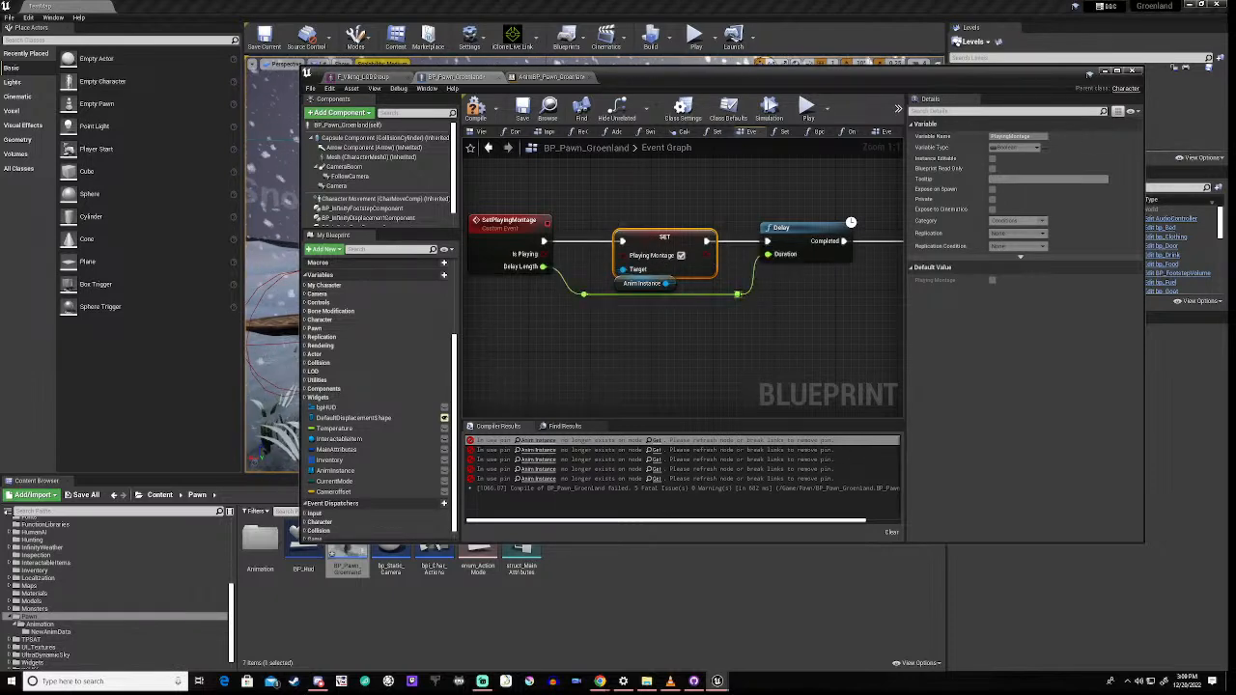
Step: Refresh the AnimInstance node after the Delay and replace its SET with a disabled Set Playing Montage wired to the Delay's Completed output
right_click_drag(824, 315, 565, 315)
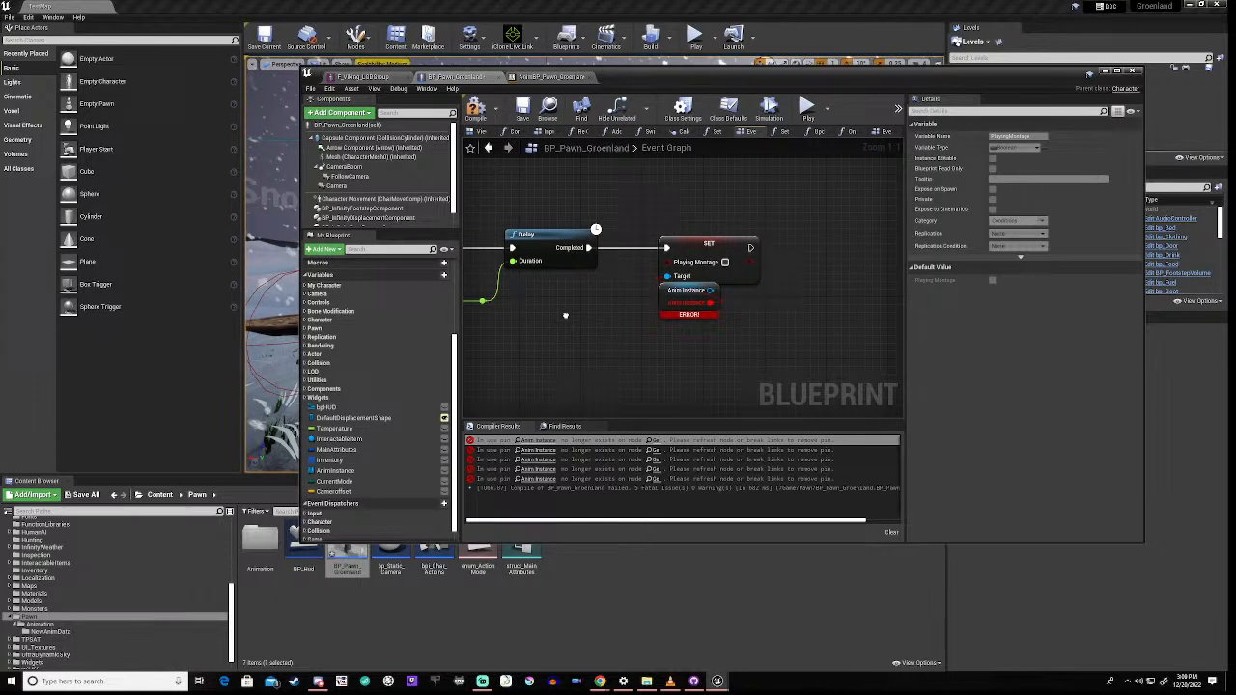
right_click(664, 302)
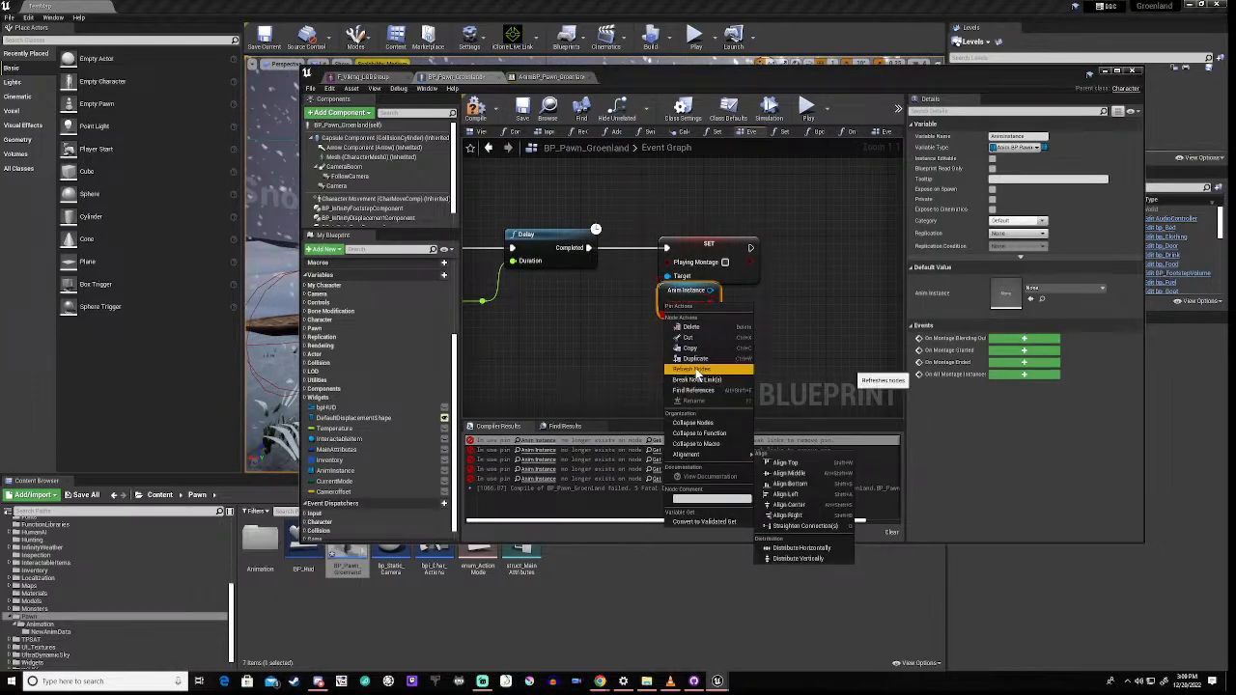
left_click(692, 370)
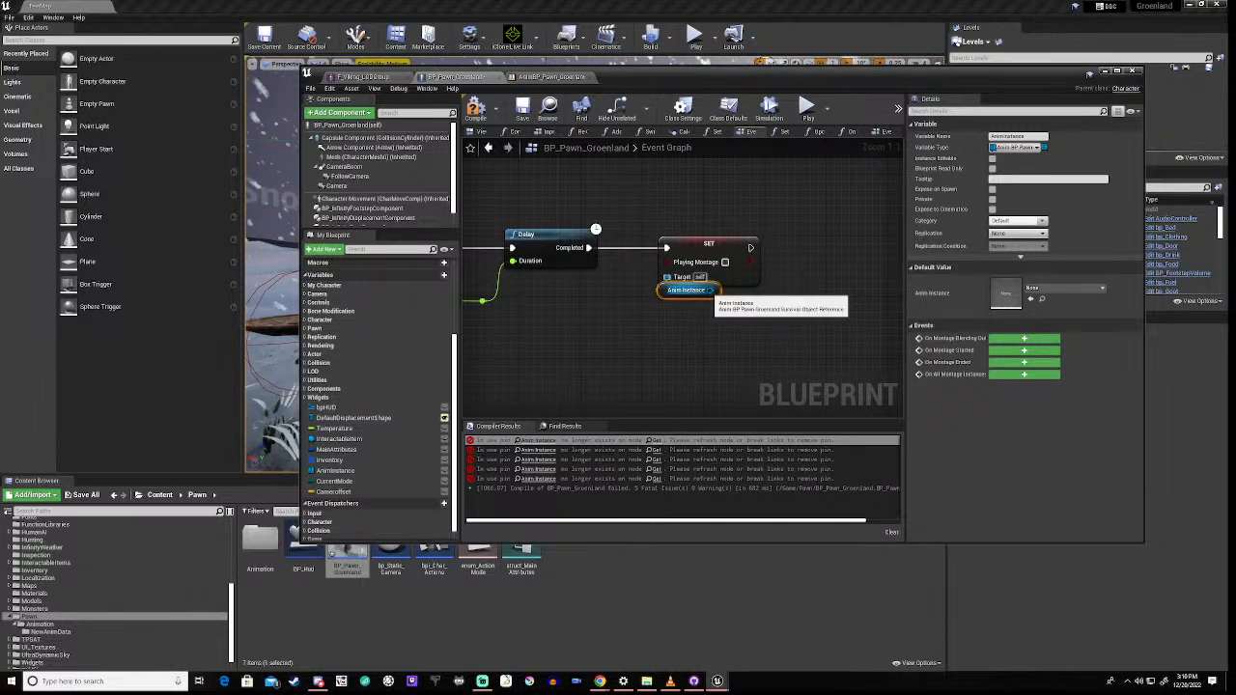
left_click_drag(711, 289, 707, 334)
type("playing")
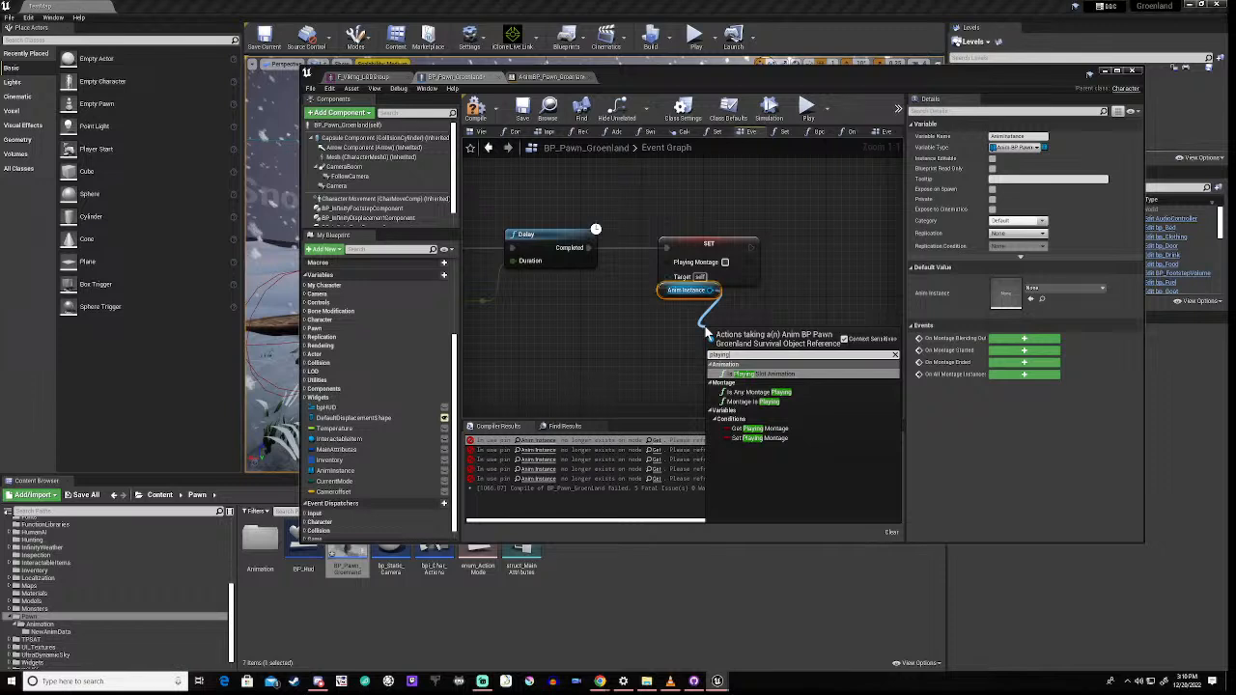
left_click(775, 439)
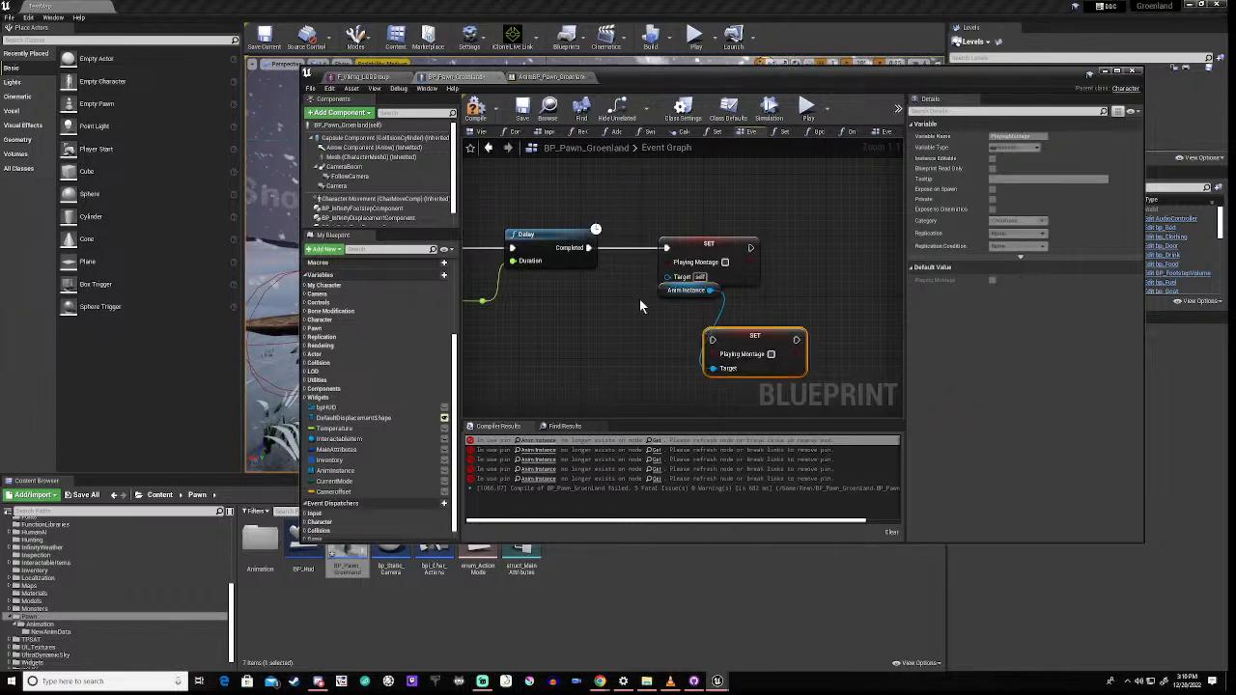
left_click(709, 249)
key("Delete")
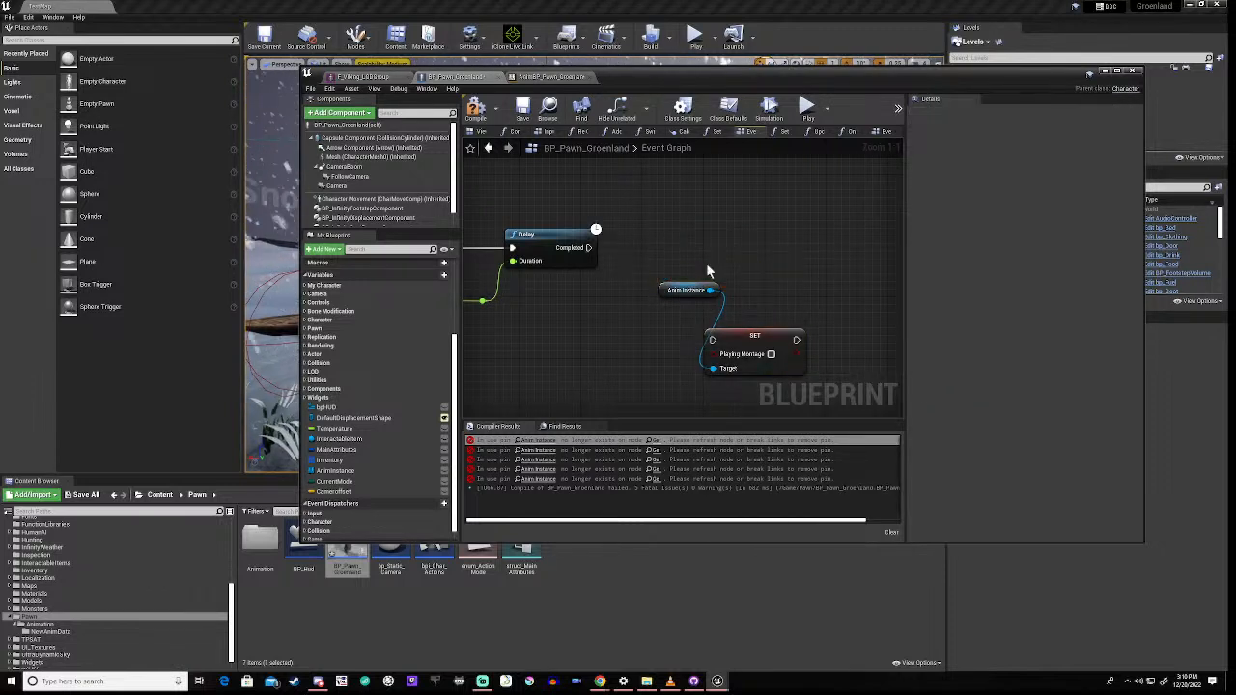
left_click_drag(727, 350, 682, 260)
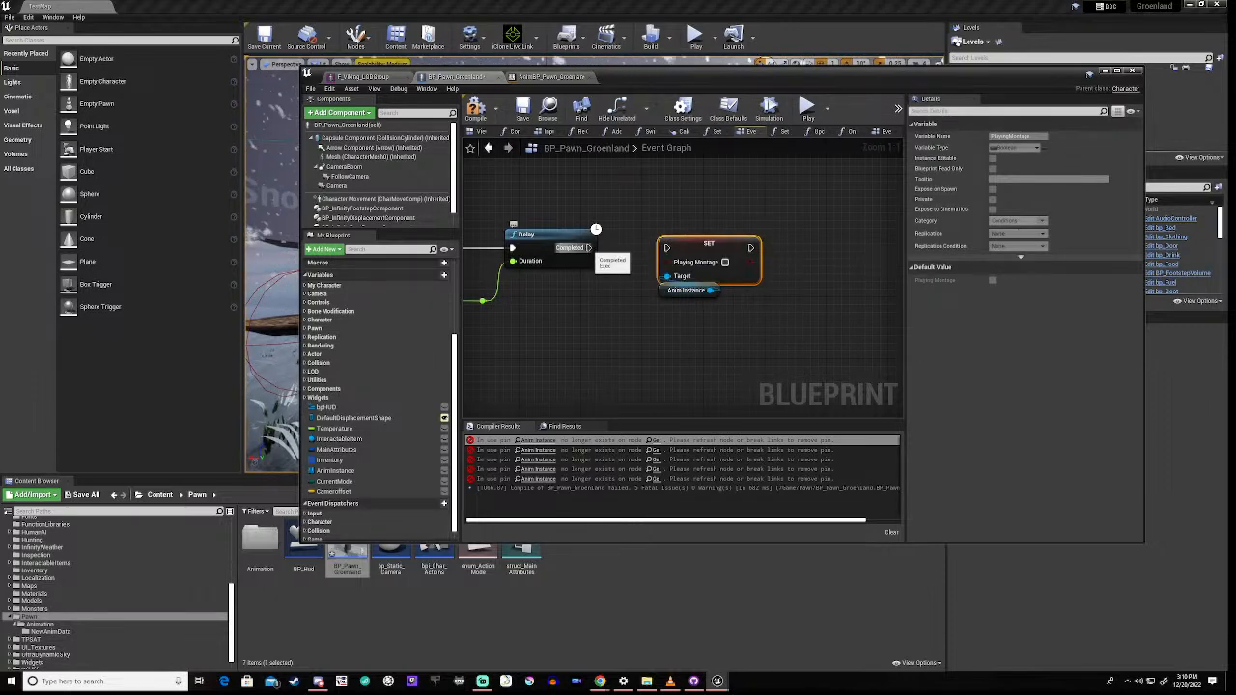
left_click_drag(588, 248, 657, 251)
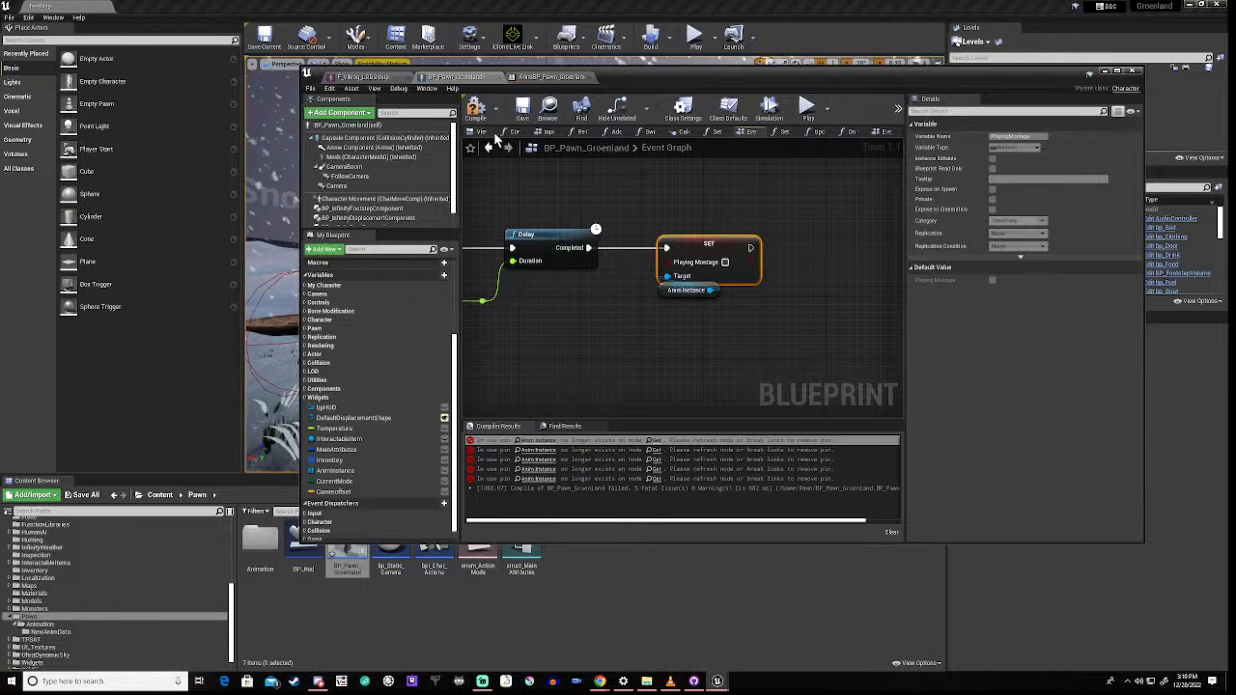
Step: Compile the blueprint, go to the first remaining AnimInstance error and add a Set Player Mode node from AnimInstance's valid output
left_click(474, 110)
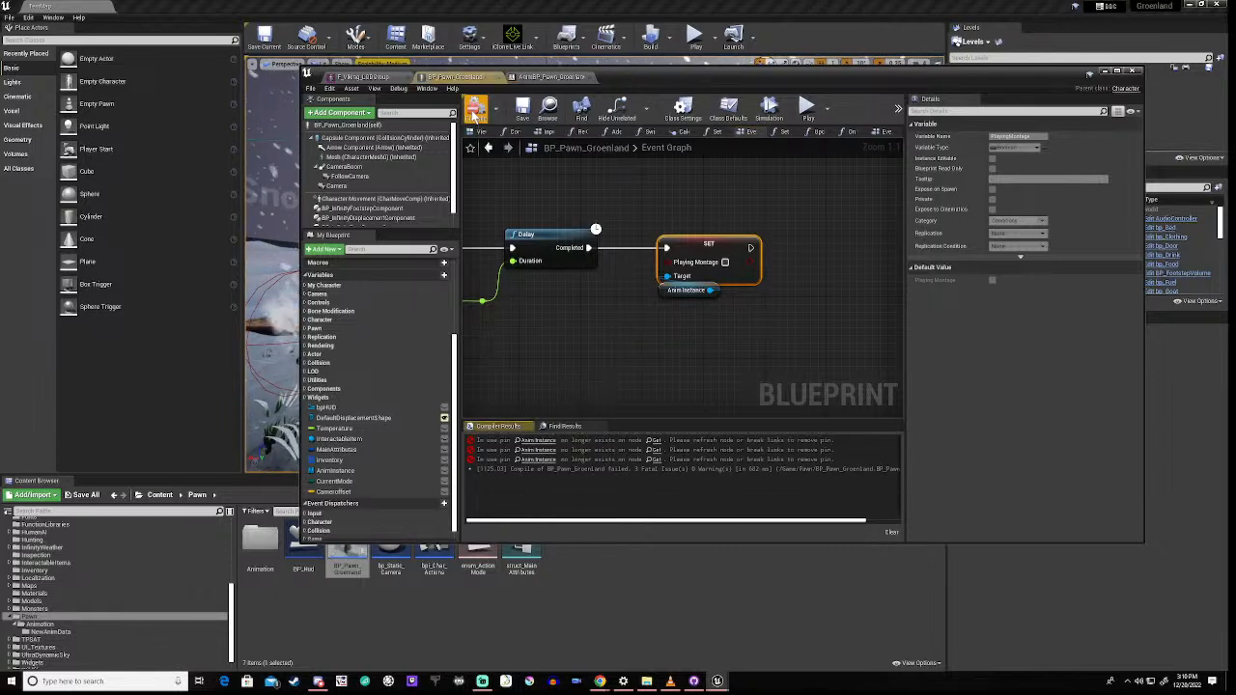
left_click(531, 441)
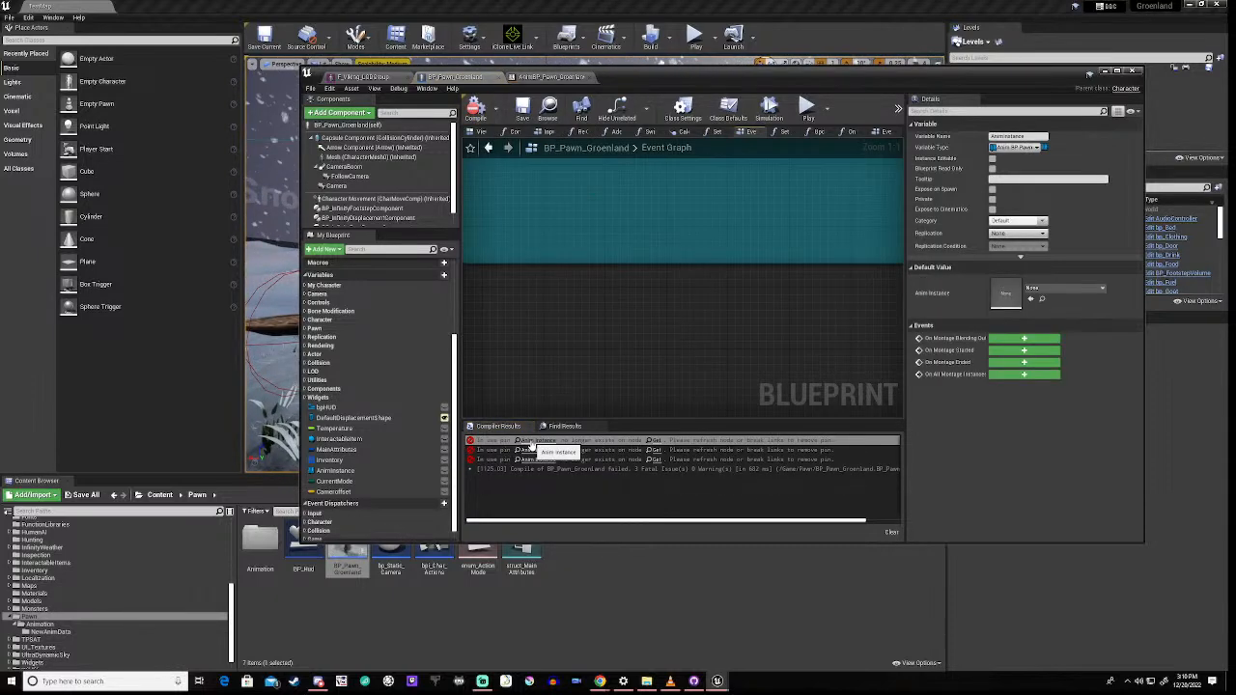
right_click_drag(653, 309, 647, 338)
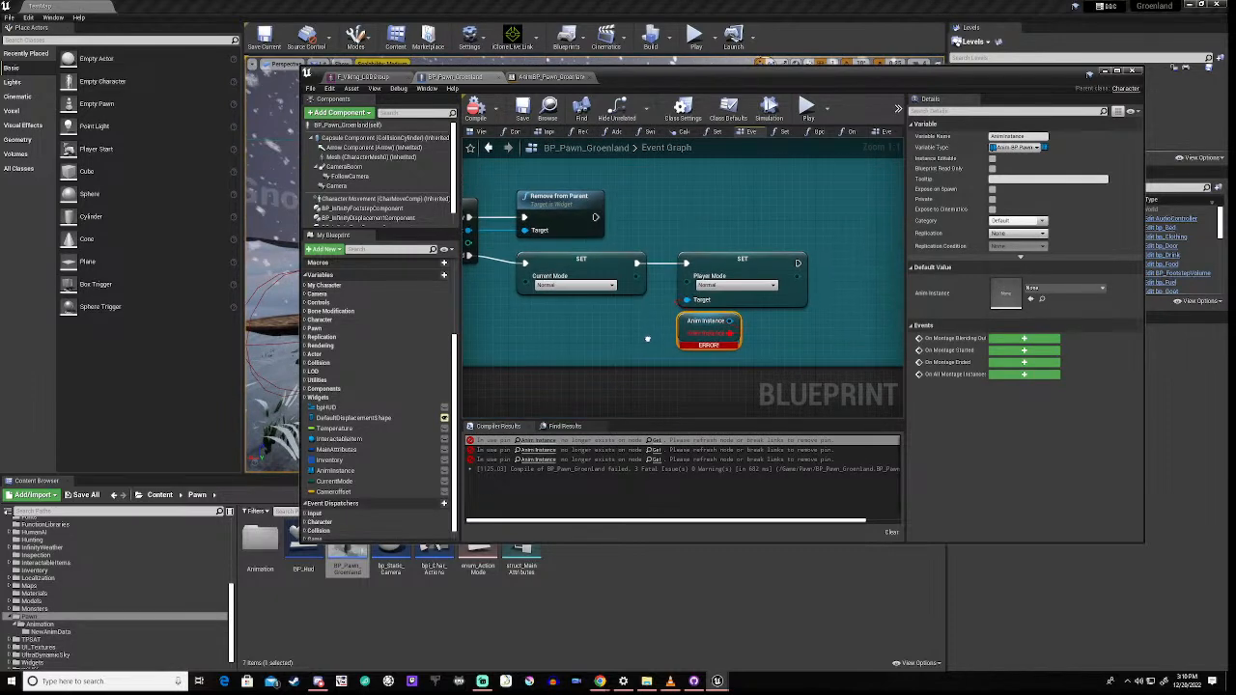
left_click_drag(681, 337, 763, 345)
type("player")
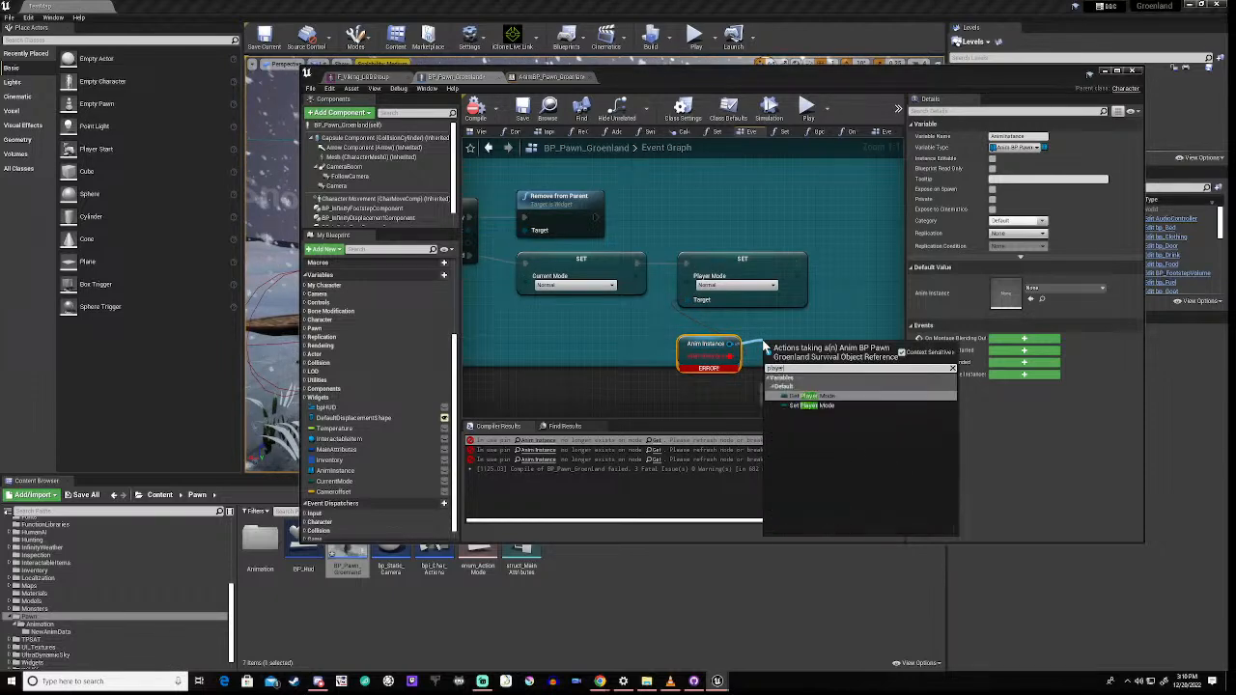
left_click(799, 407)
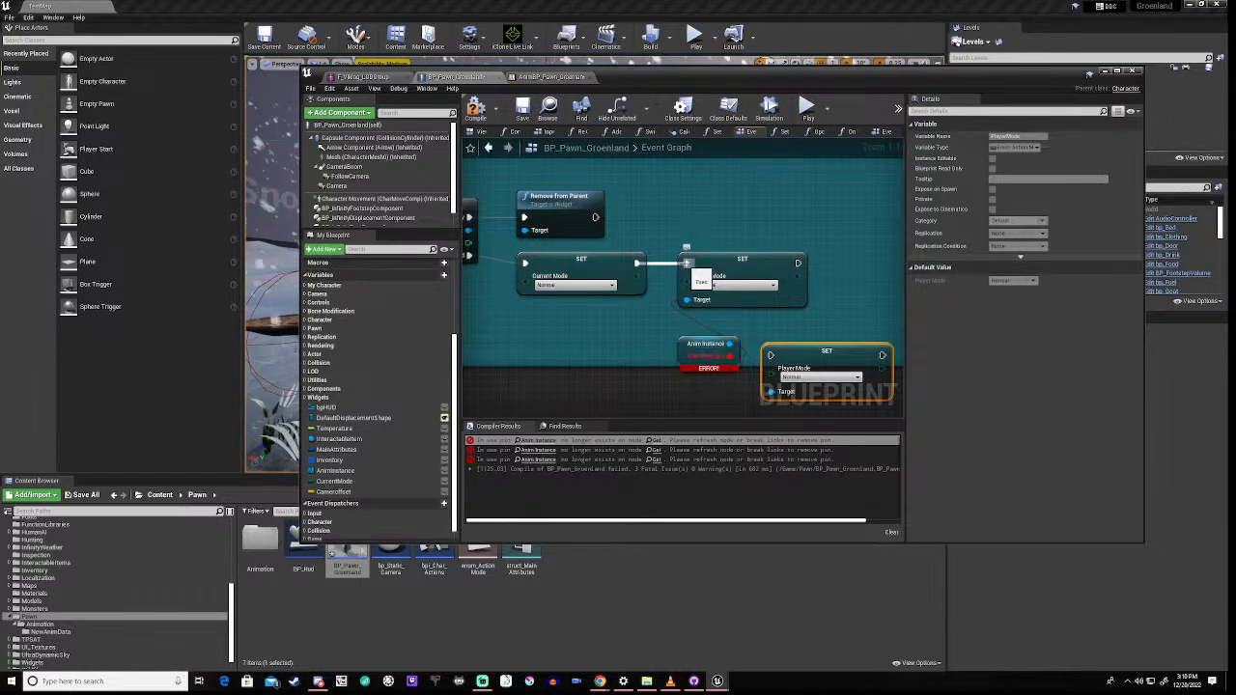
Step: Wire the Normal Current Mode SET into the new Player Mode SET, delete the old one and arrange the new nodes in its place
left_click_drag(713, 336, 756, 356)
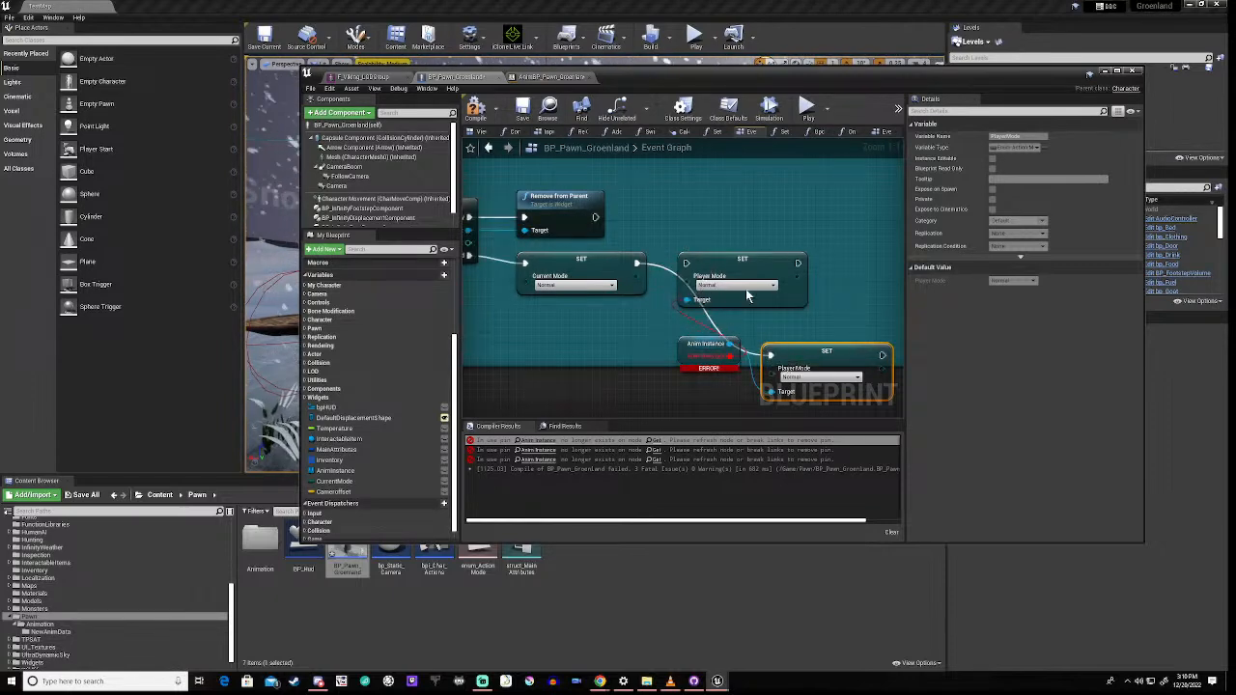
left_click(766, 264)
key("Delete")
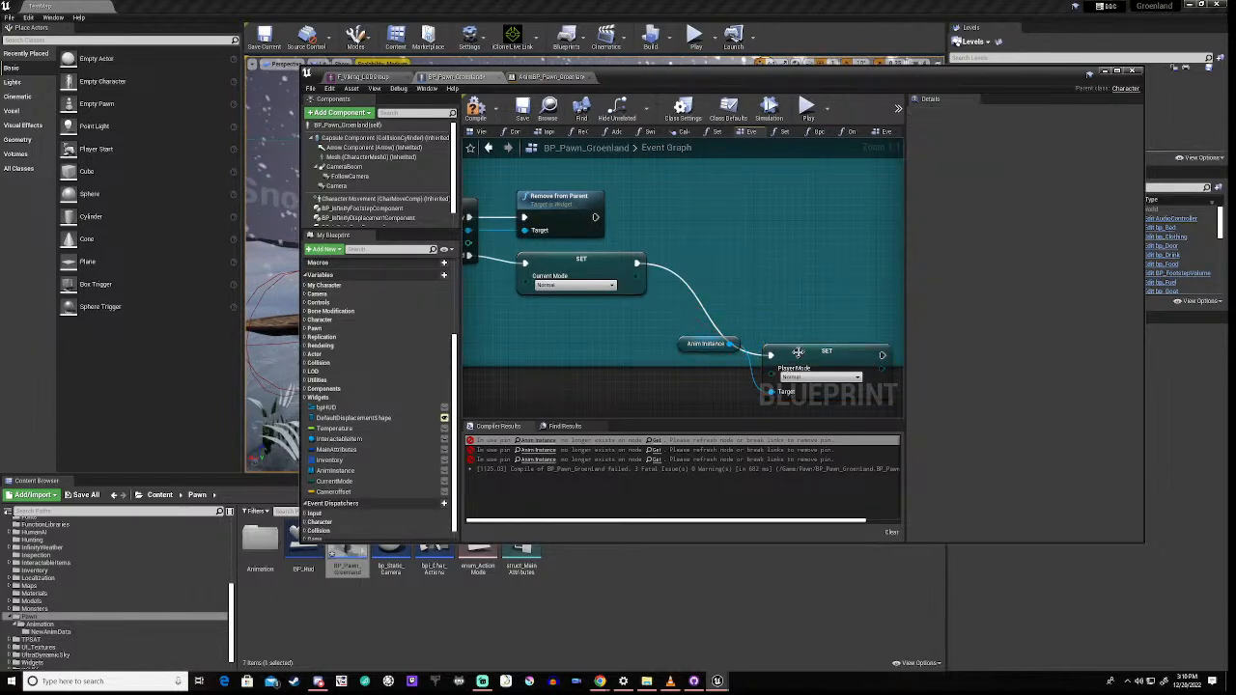
left_click_drag(806, 350, 720, 263)
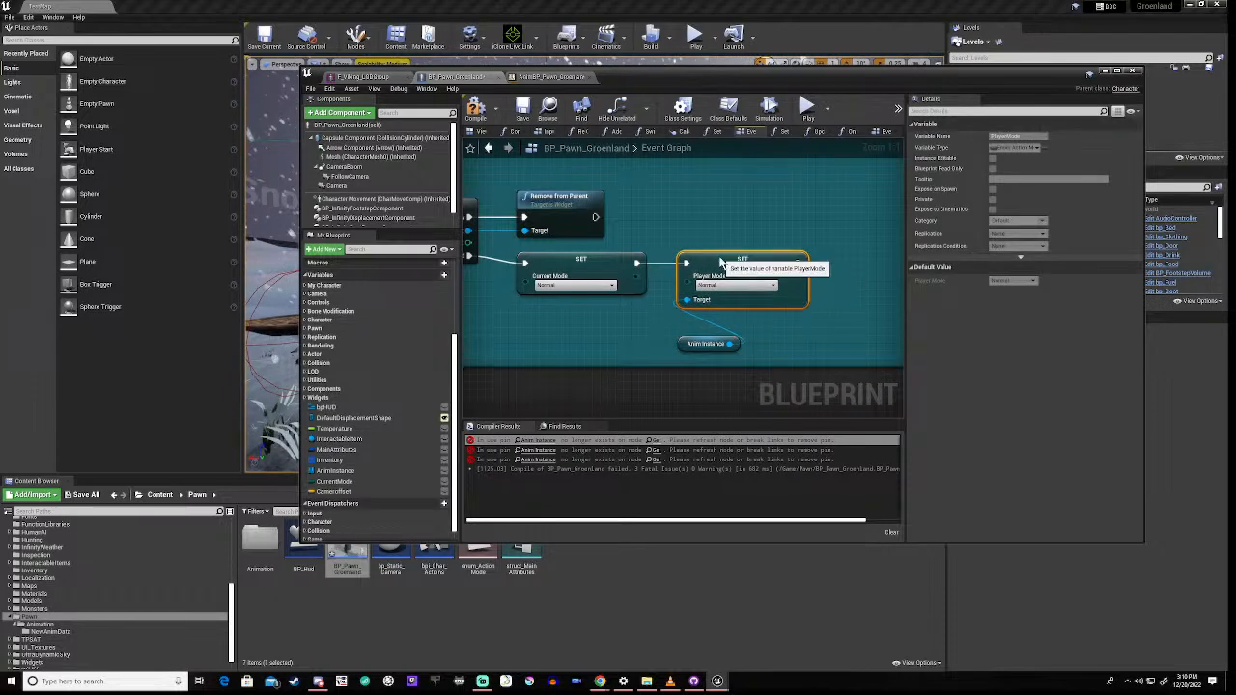
left_click_drag(682, 345, 682, 320)
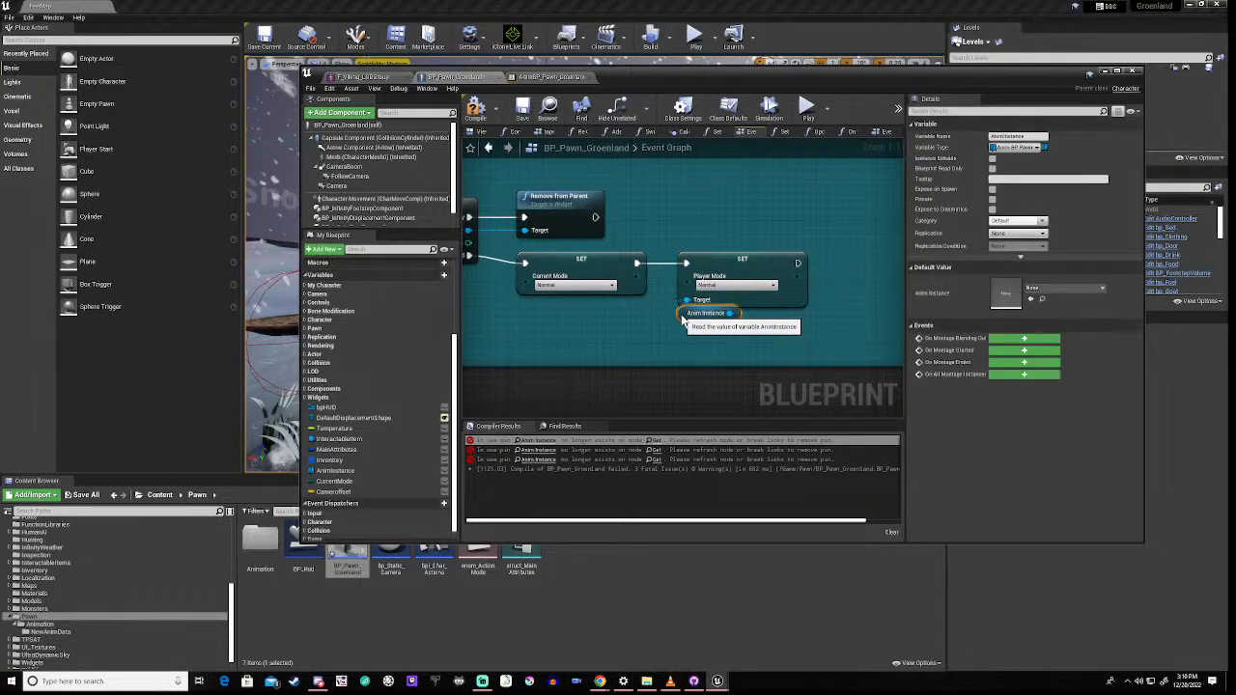
left_click(657, 340)
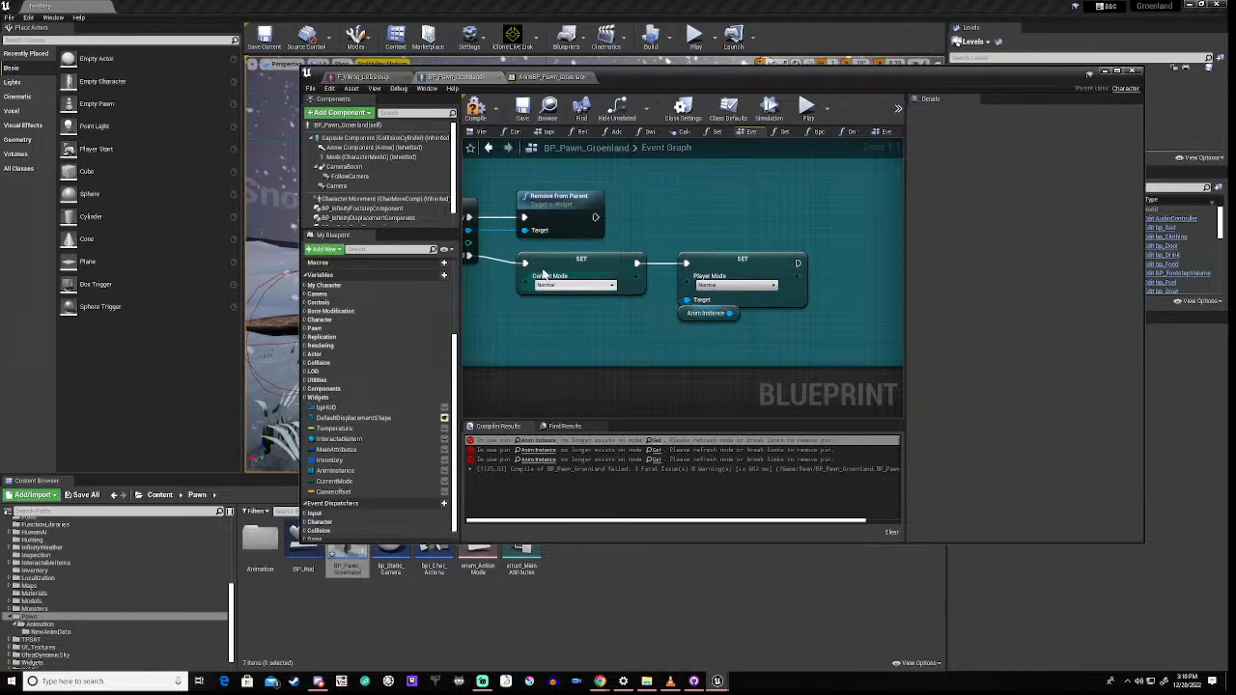
Step: Recompile, go to the next AnimInstance error and add a Set Player Mode node from AnimInstance with the mode set to Hunting
left_click(475, 112)
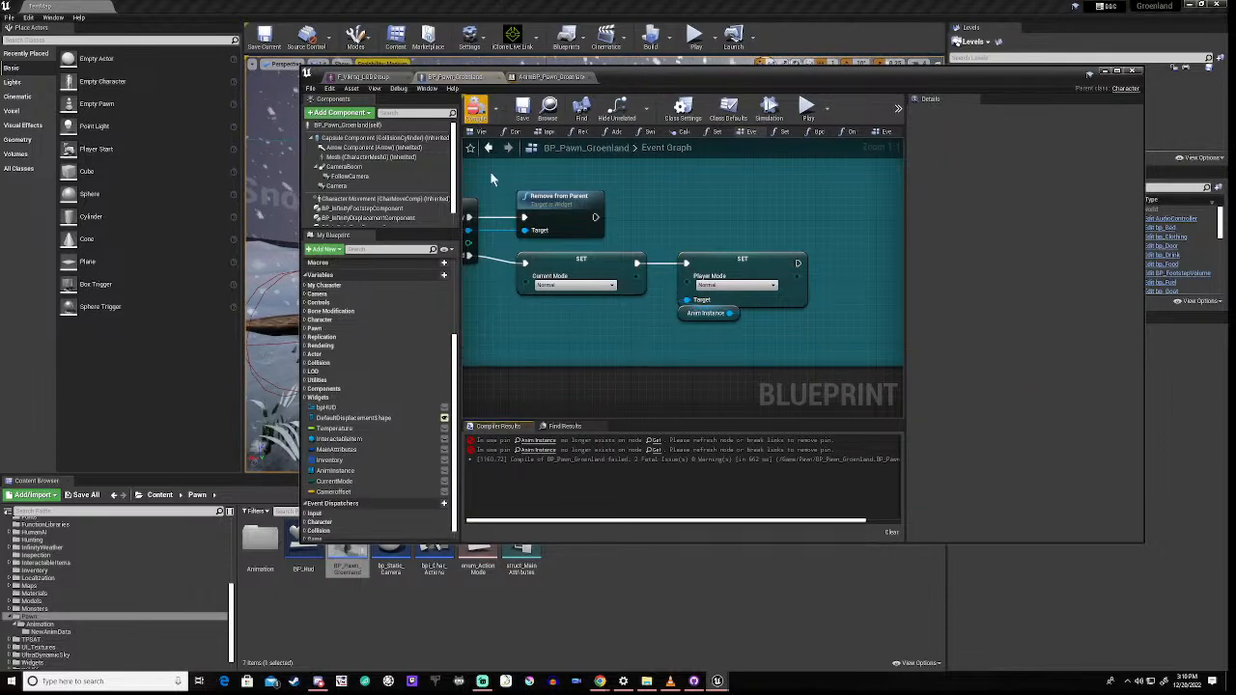
left_click(543, 449)
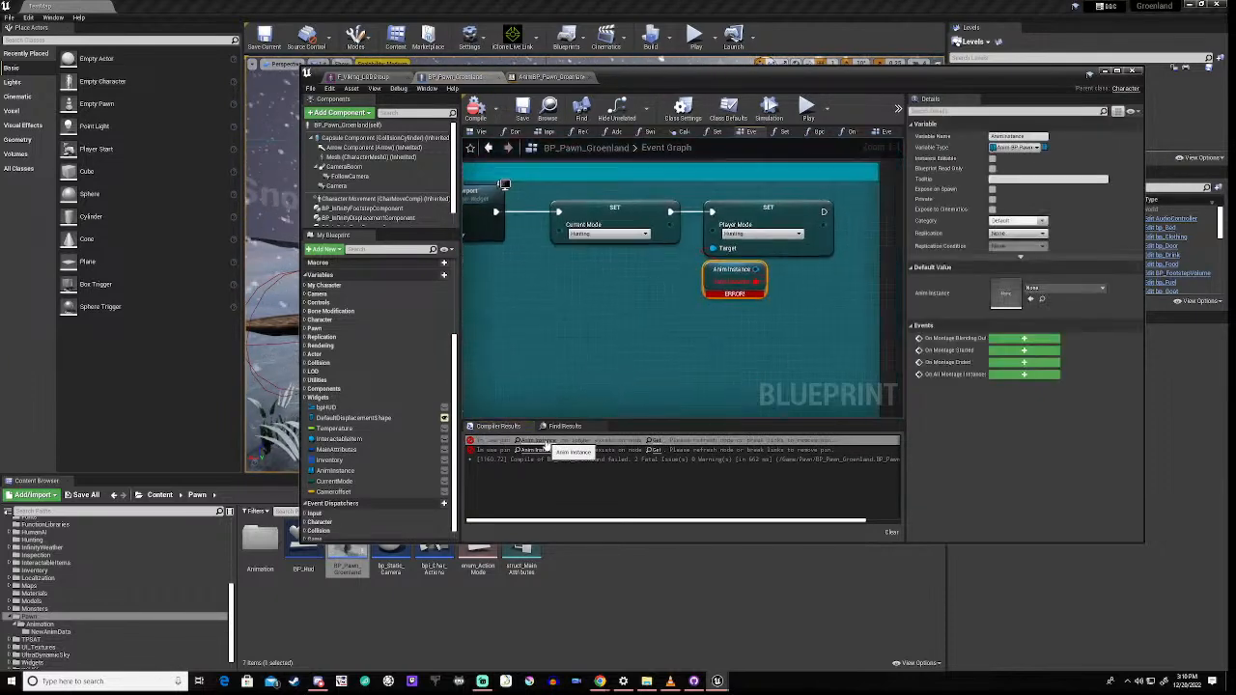
left_click_drag(688, 295, 688, 325)
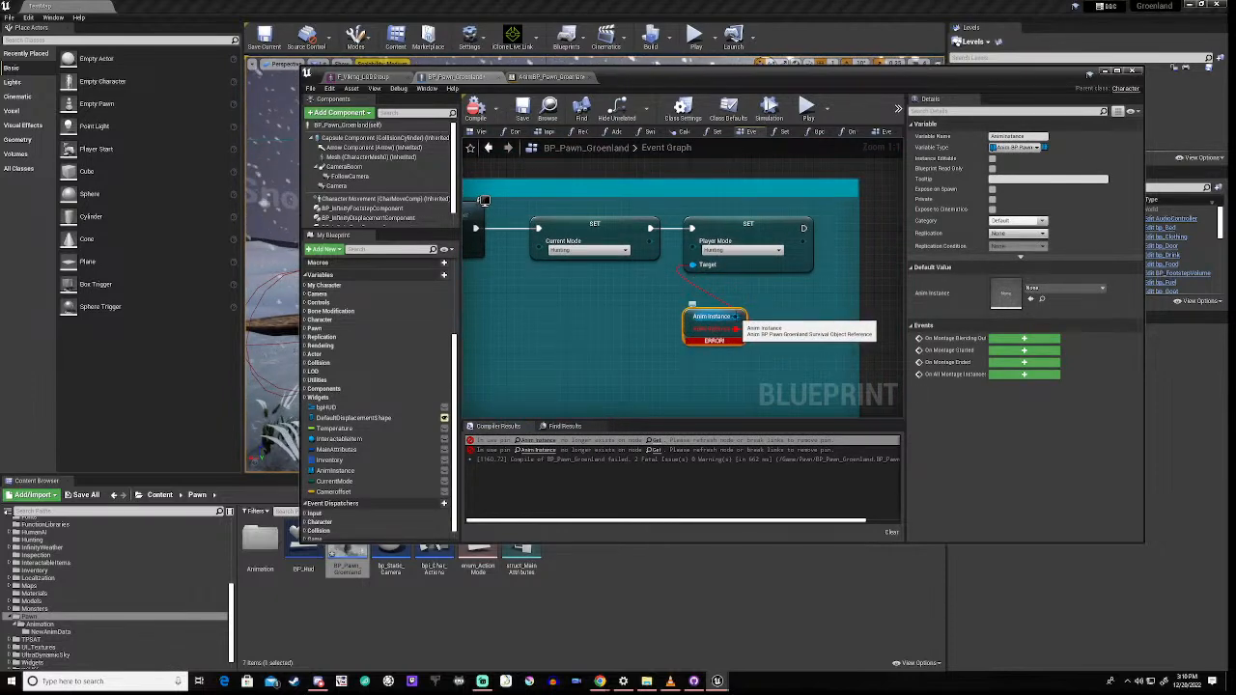
left_click_drag(736, 317, 784, 339)
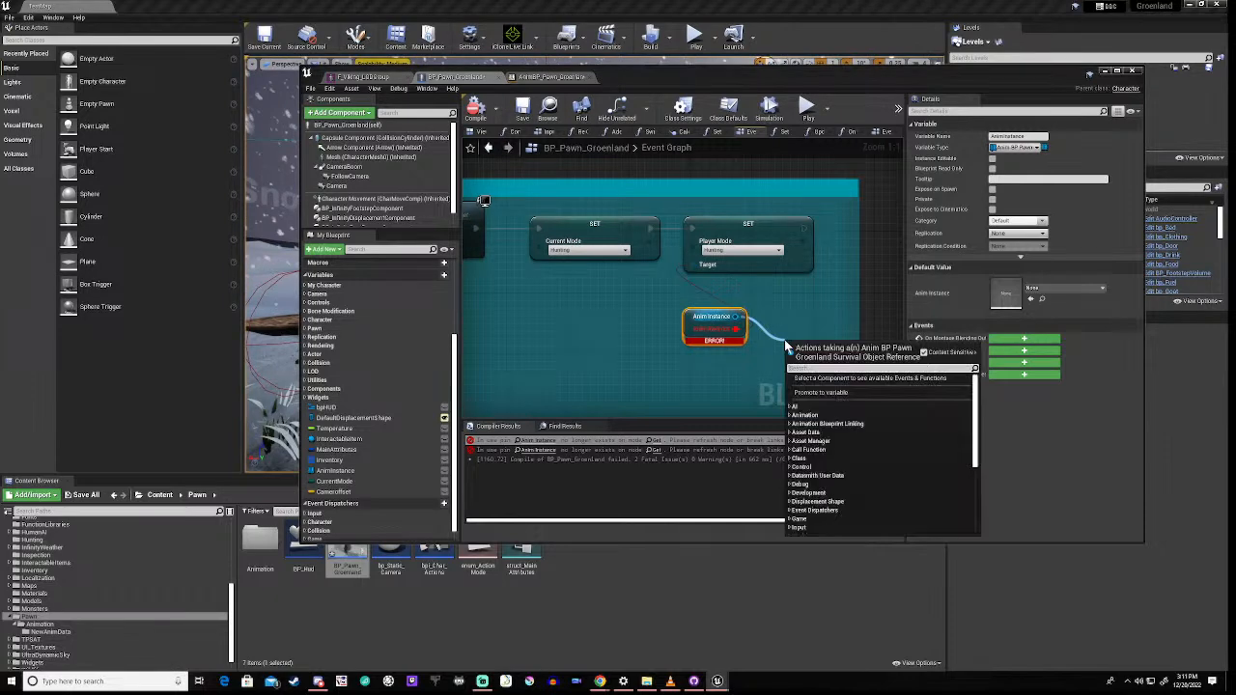
type("set pla")
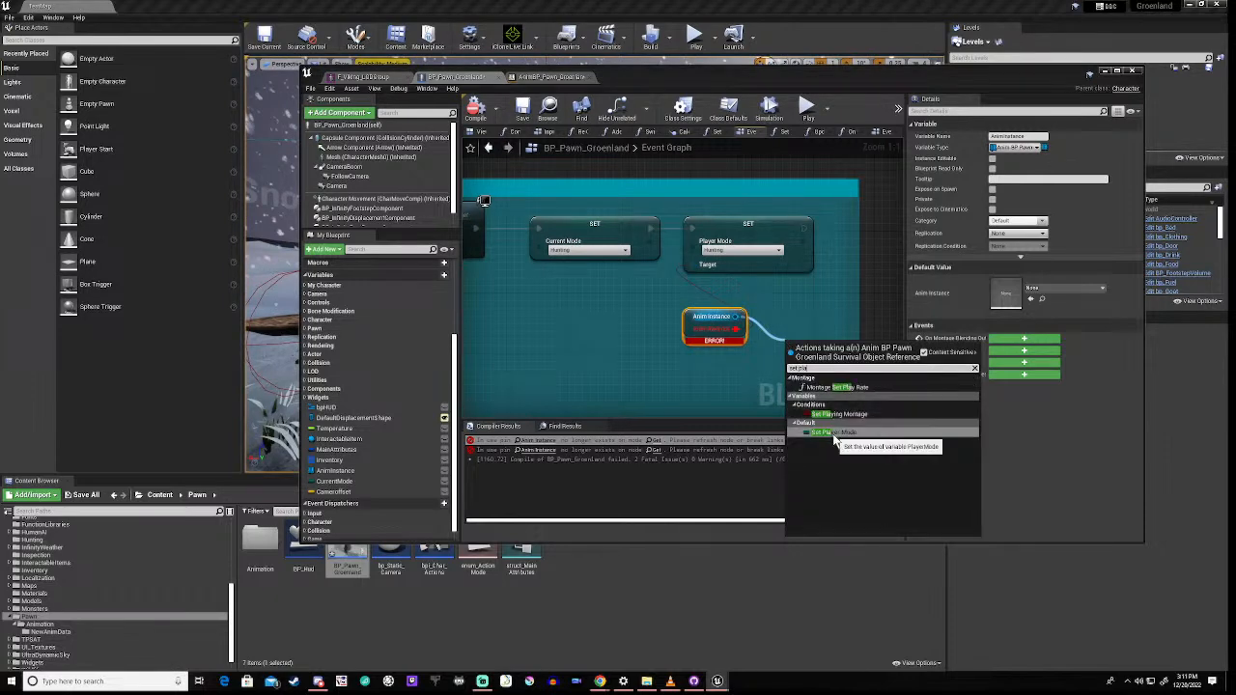
left_click(828, 432)
left_click(816, 373)
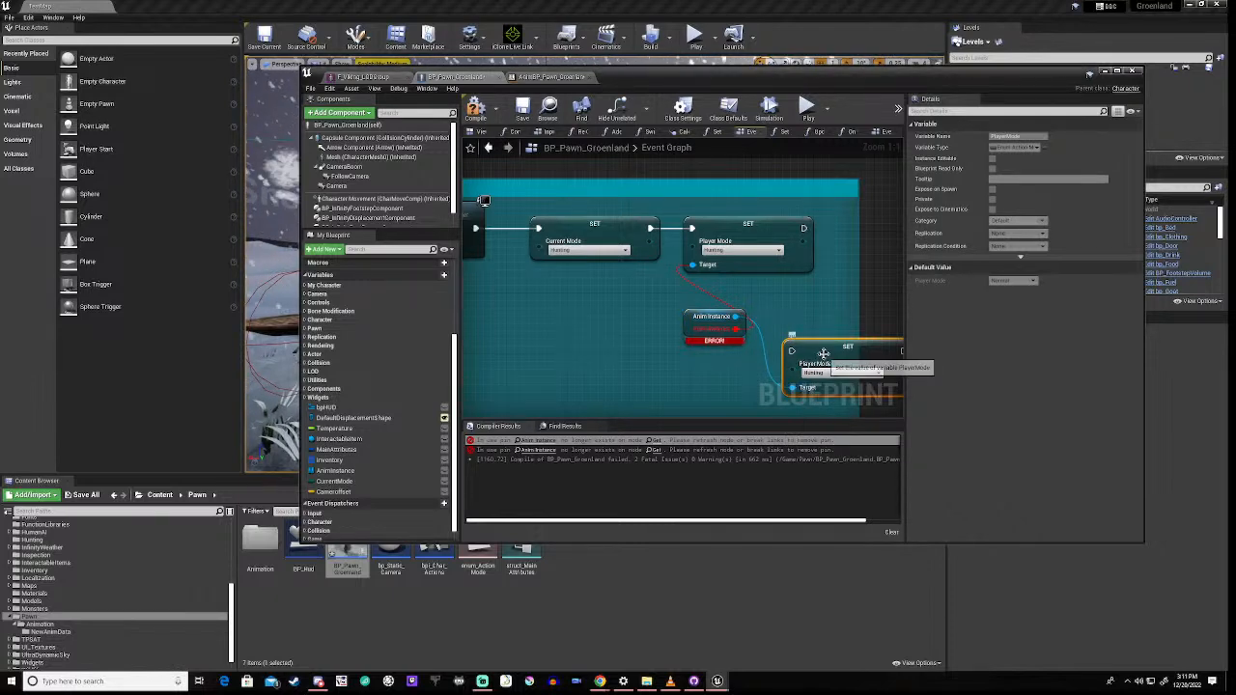
Step: Connect the Hunting Current Mode SET to the new Player Mode SET, replacing the old node and tucking AnimInstance beneath it
left_click_drag(831, 349, 792, 287)
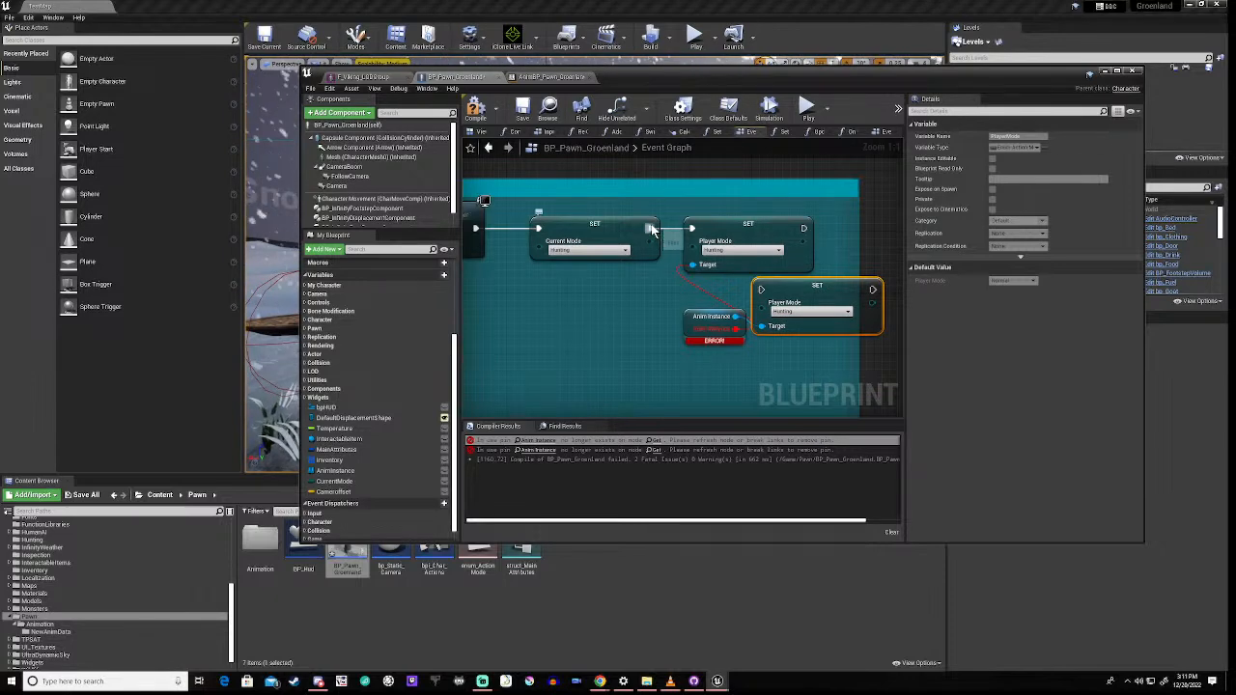
left_click_drag(649, 227, 763, 292)
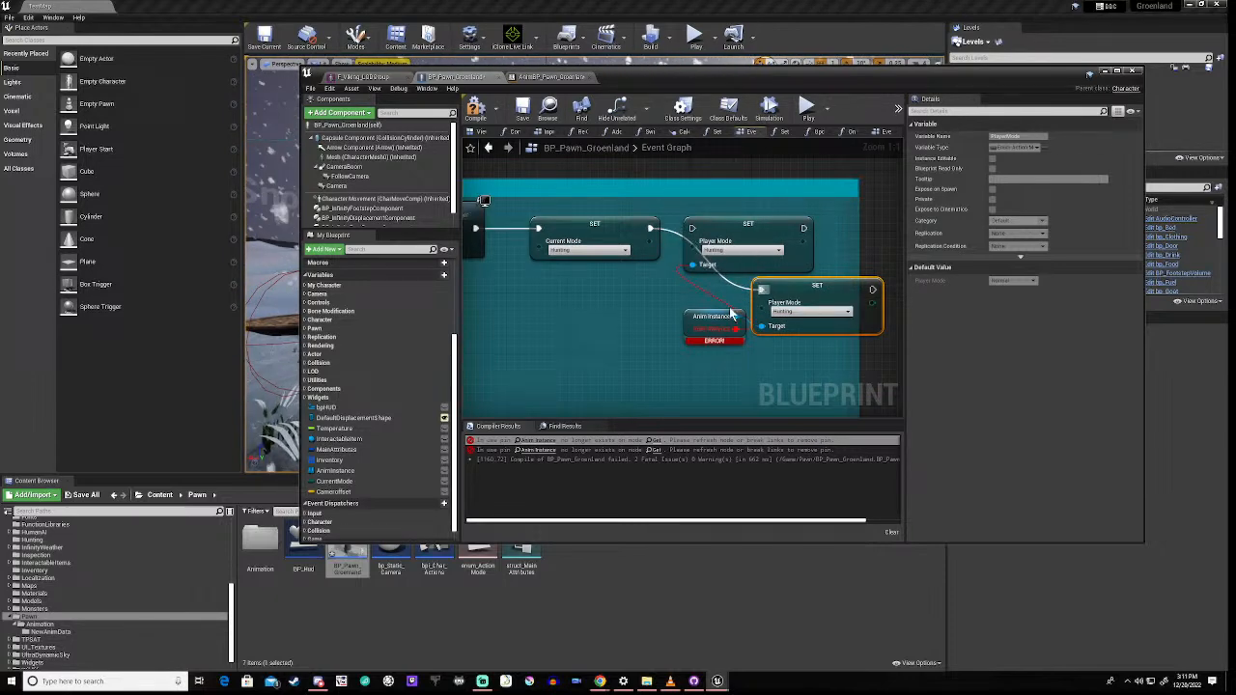
left_click(736, 236)
key("Delete")
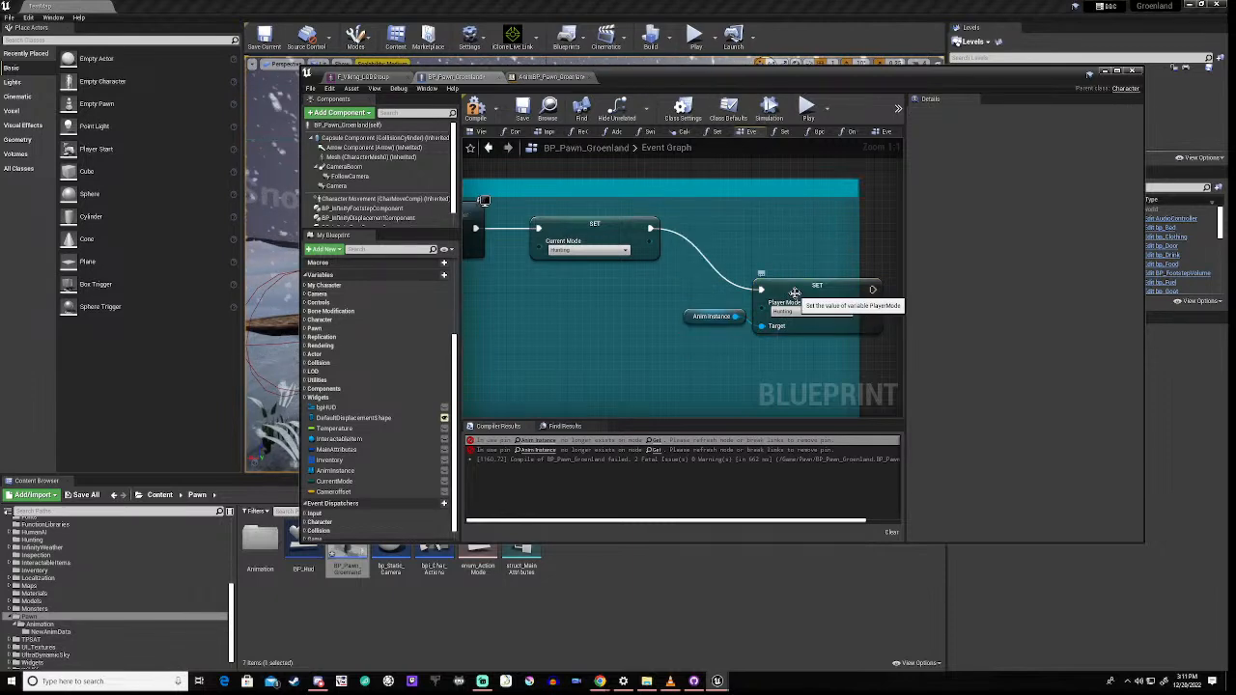
left_click_drag(794, 293, 731, 236)
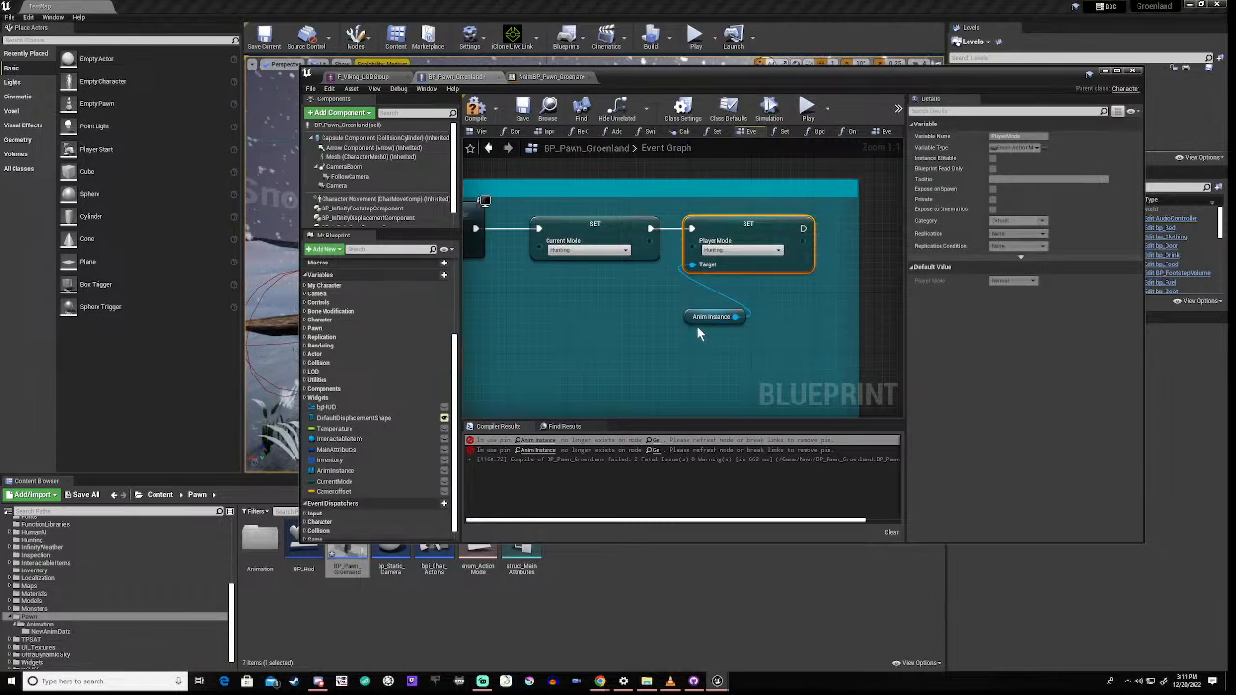
left_click_drag(695, 324, 686, 286)
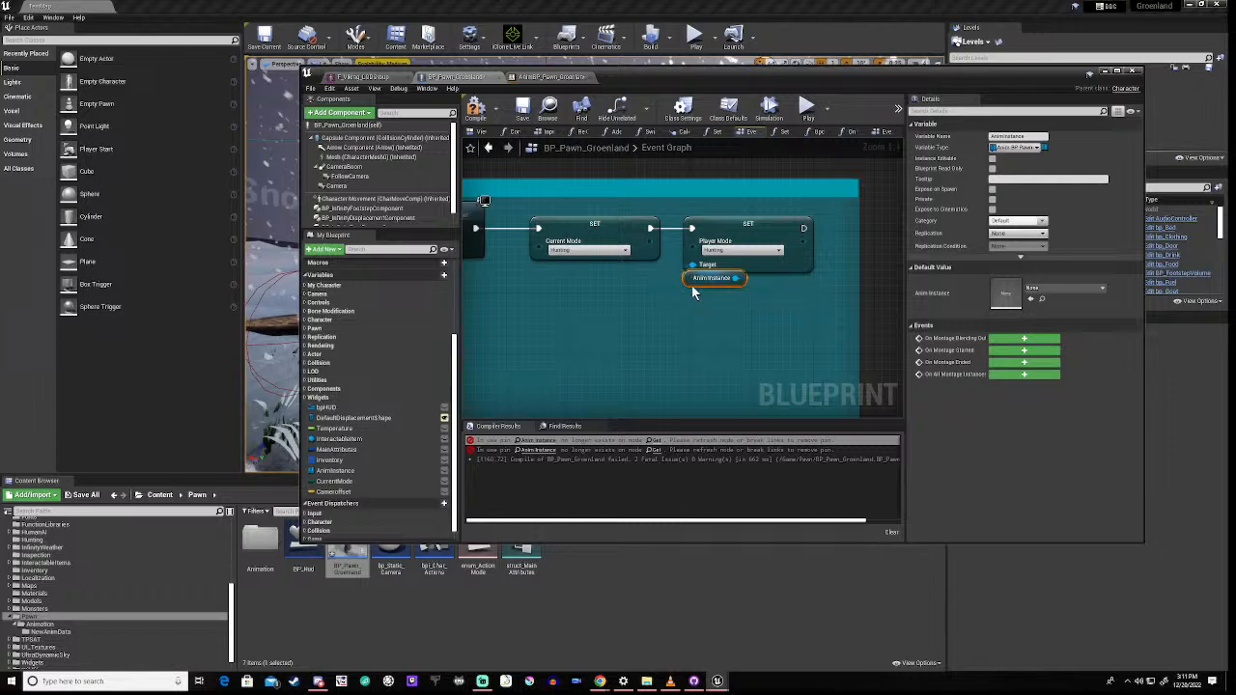
left_click(591, 271)
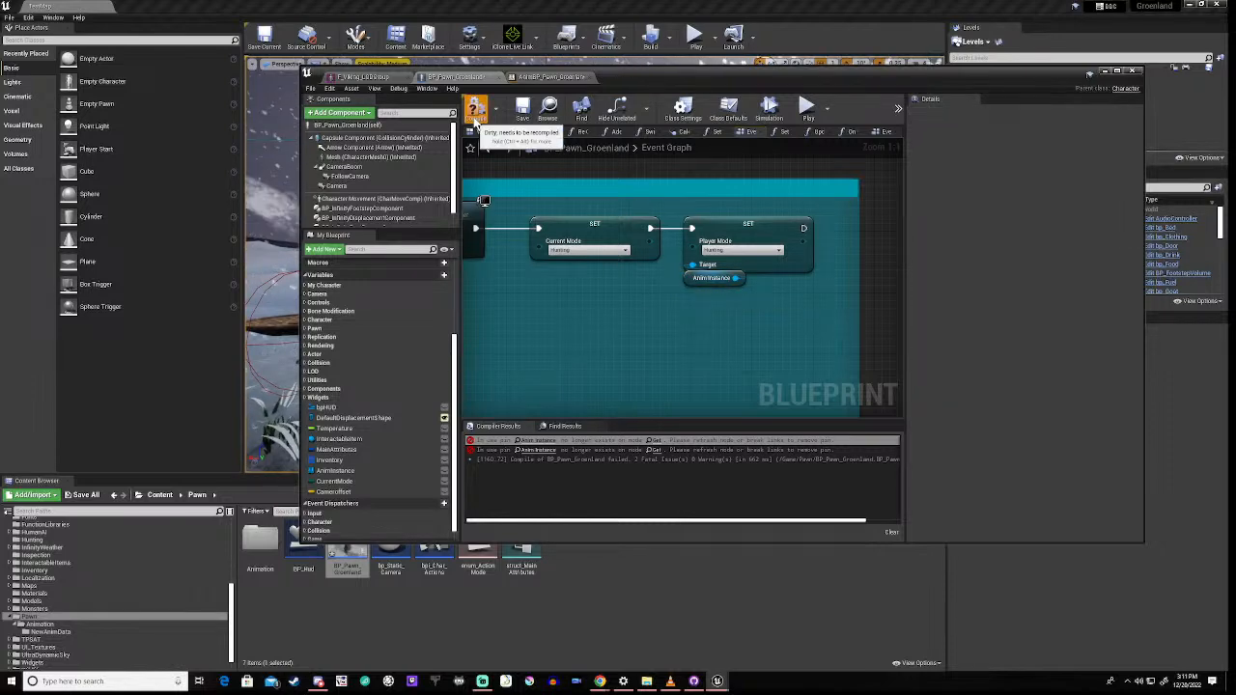
Step: Compile again, open the last error in the Set Is Indoors function and add a Set Is Indoors node from AnimInstance
left_click(474, 114)
left_click(539, 441)
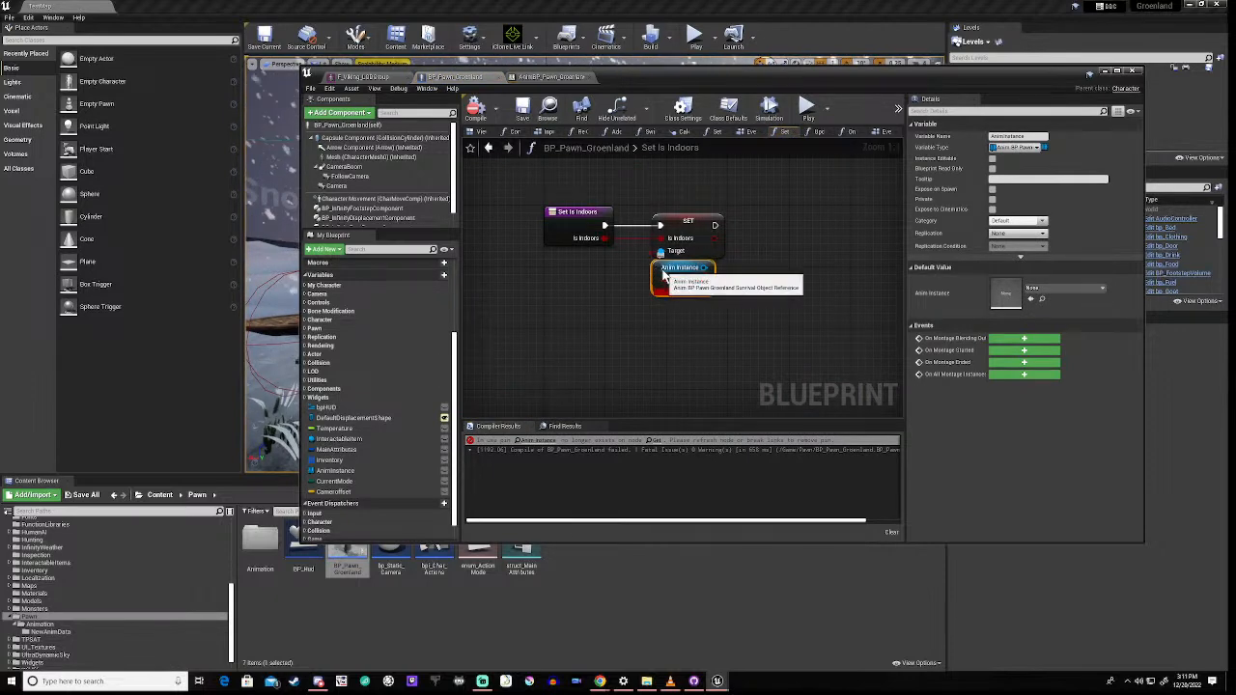
left_click_drag(655, 280, 737, 294)
type("set is")
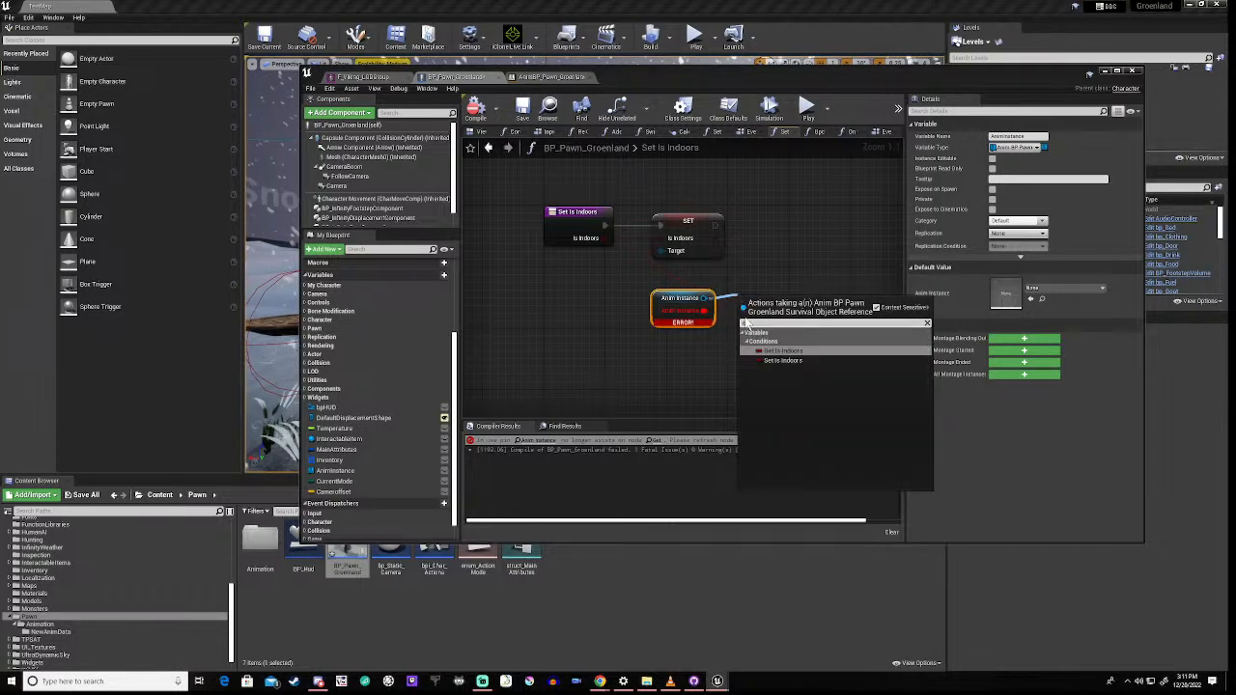
left_click(777, 362)
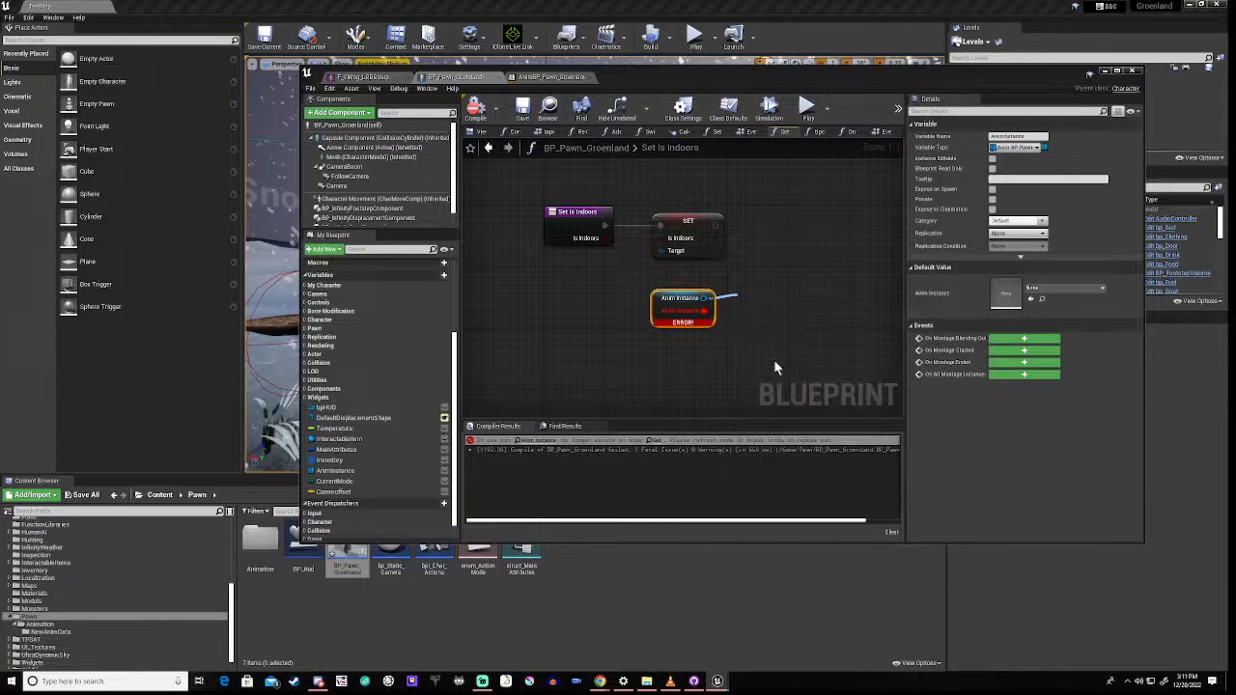
Step: Wire the function's execution and Is Indoors outputs into the new SET, put it in place of the deleted old one and compile
left_click_drag(605, 237, 751, 329)
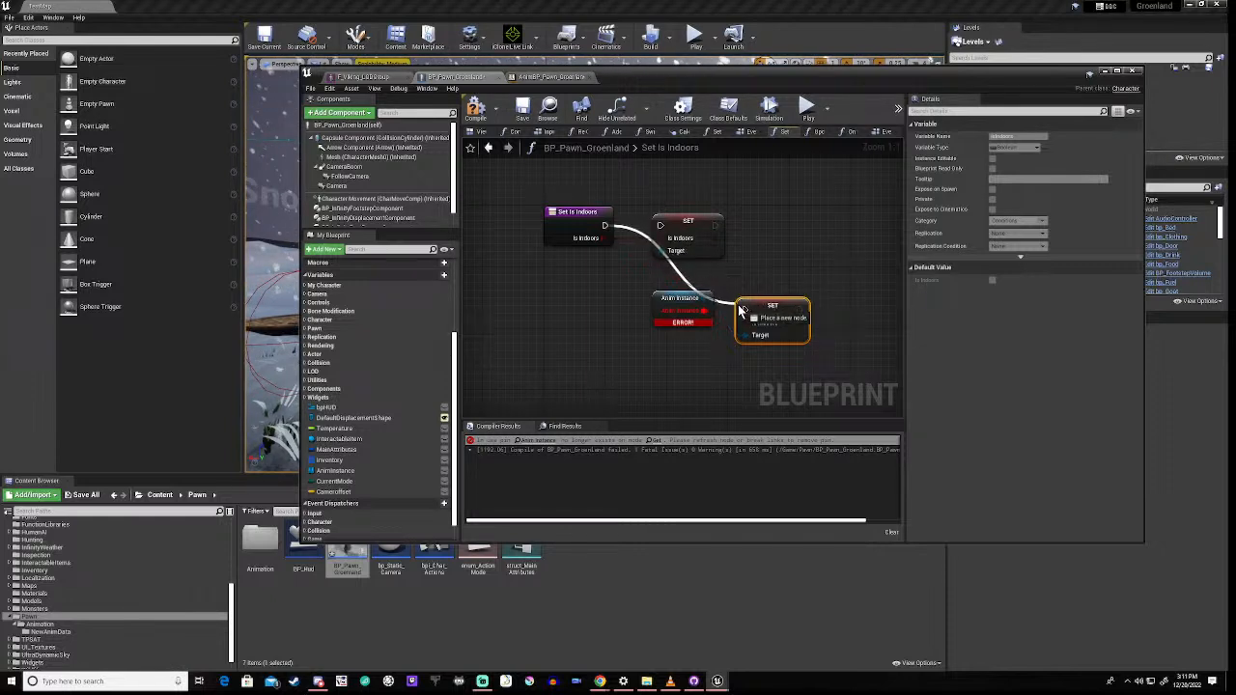
left_click(673, 225)
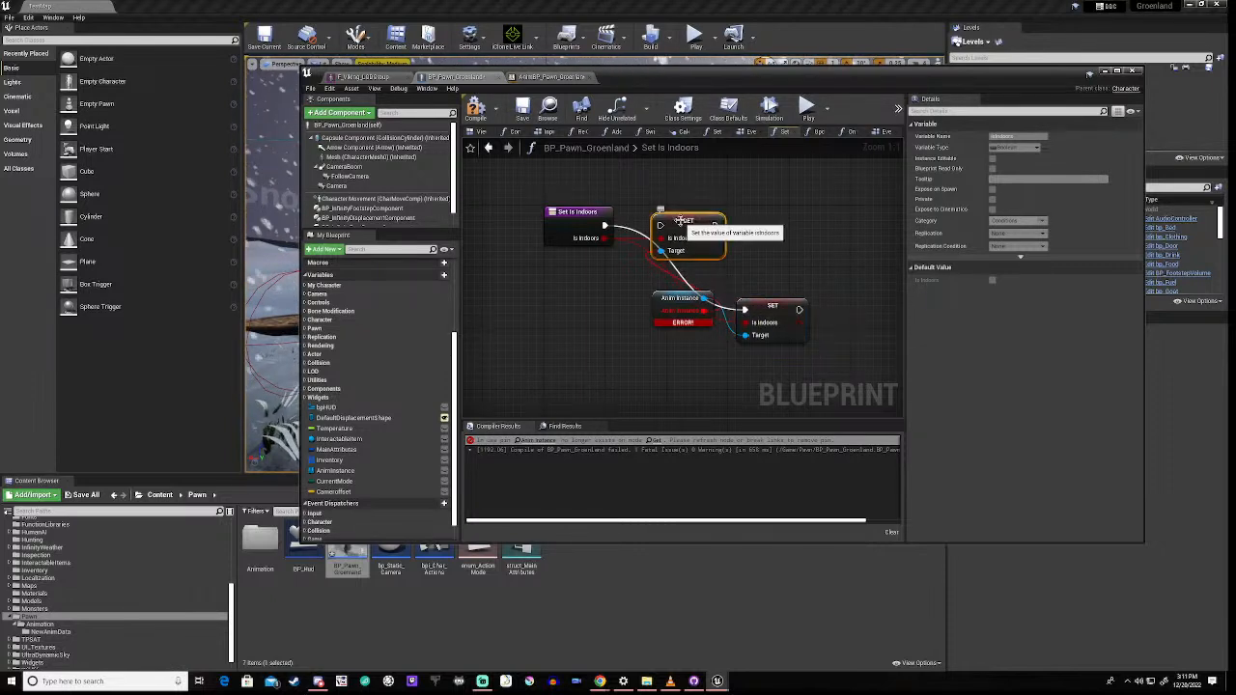
key("Delete")
left_click_drag(760, 302, 674, 218)
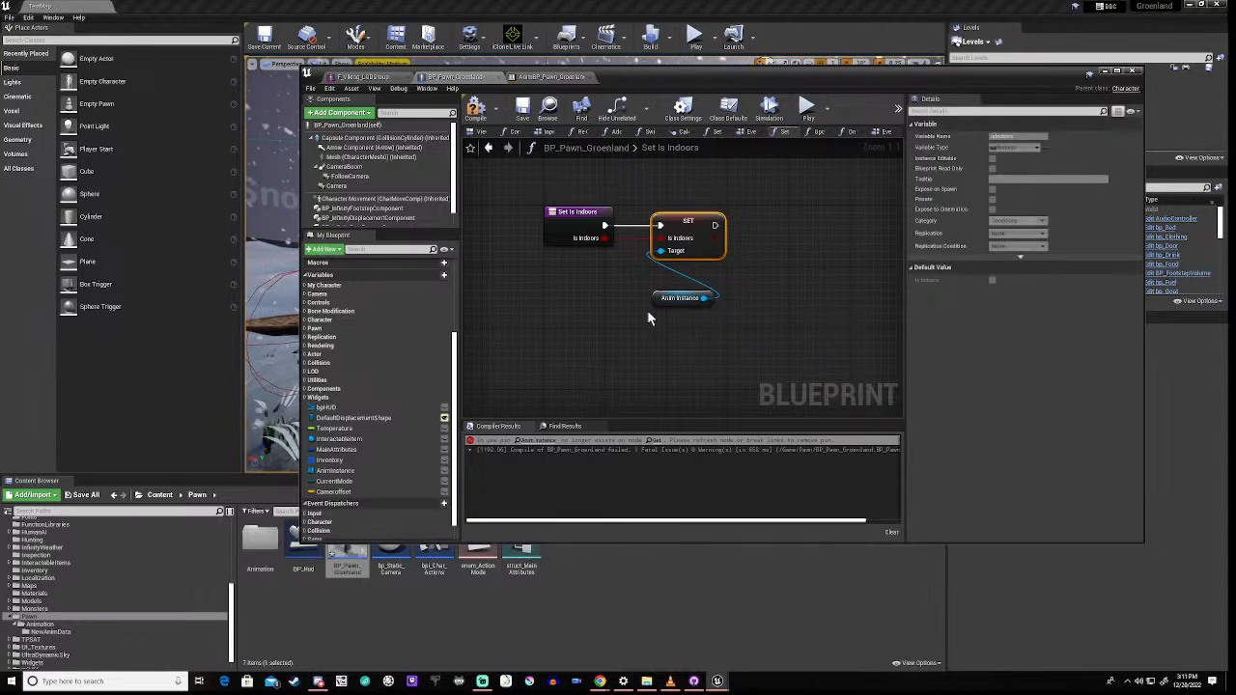
left_click_drag(657, 299, 658, 278)
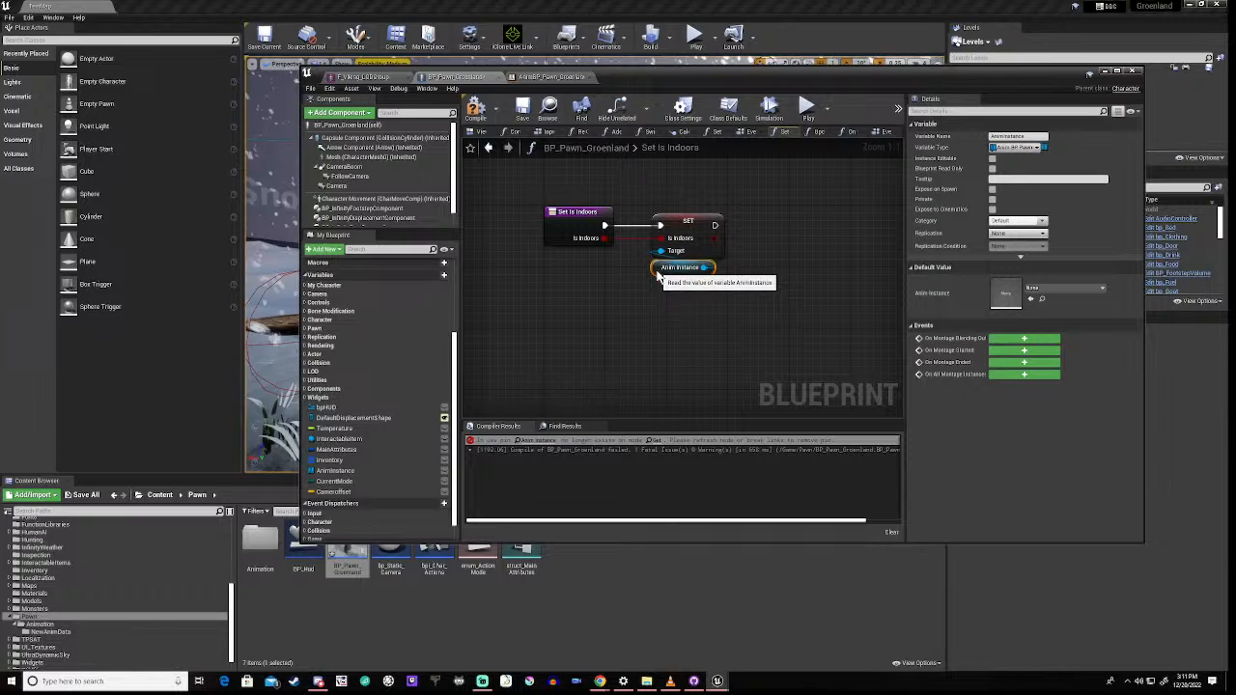
left_click(476, 113)
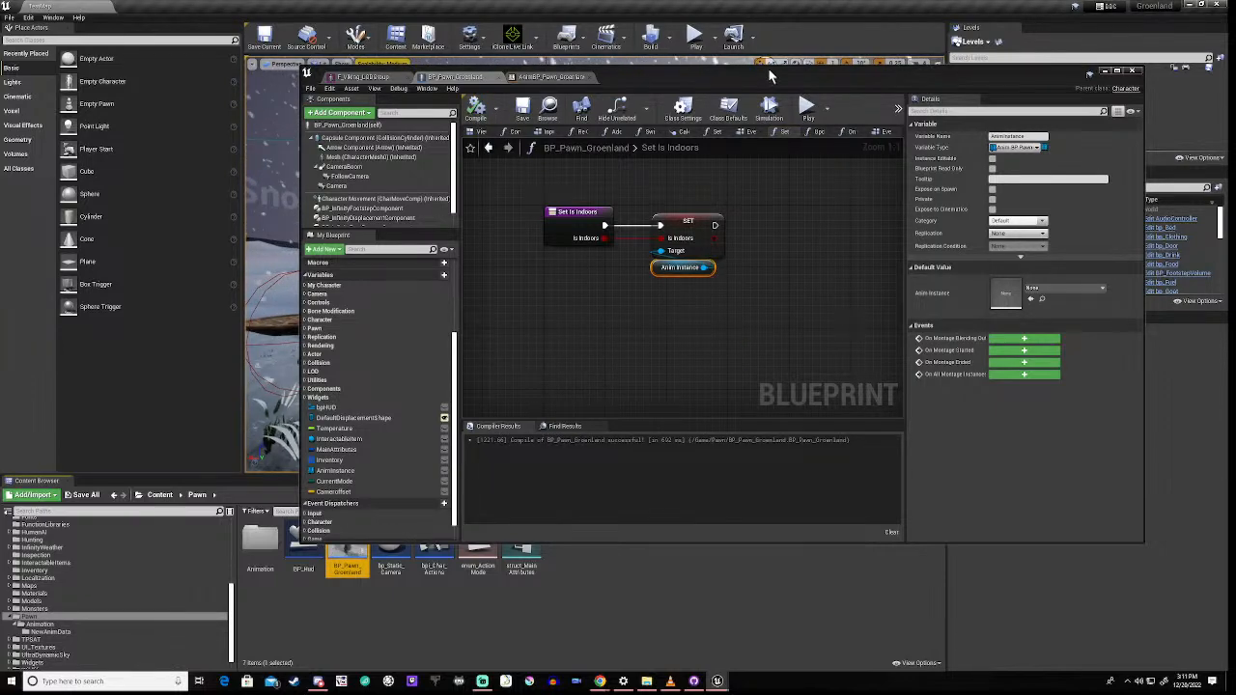
Step: Uncover the level viewport, play TestMap and walk the Viking character forward and backward to check its animation
left_click_drag(768, 68, 715, 474)
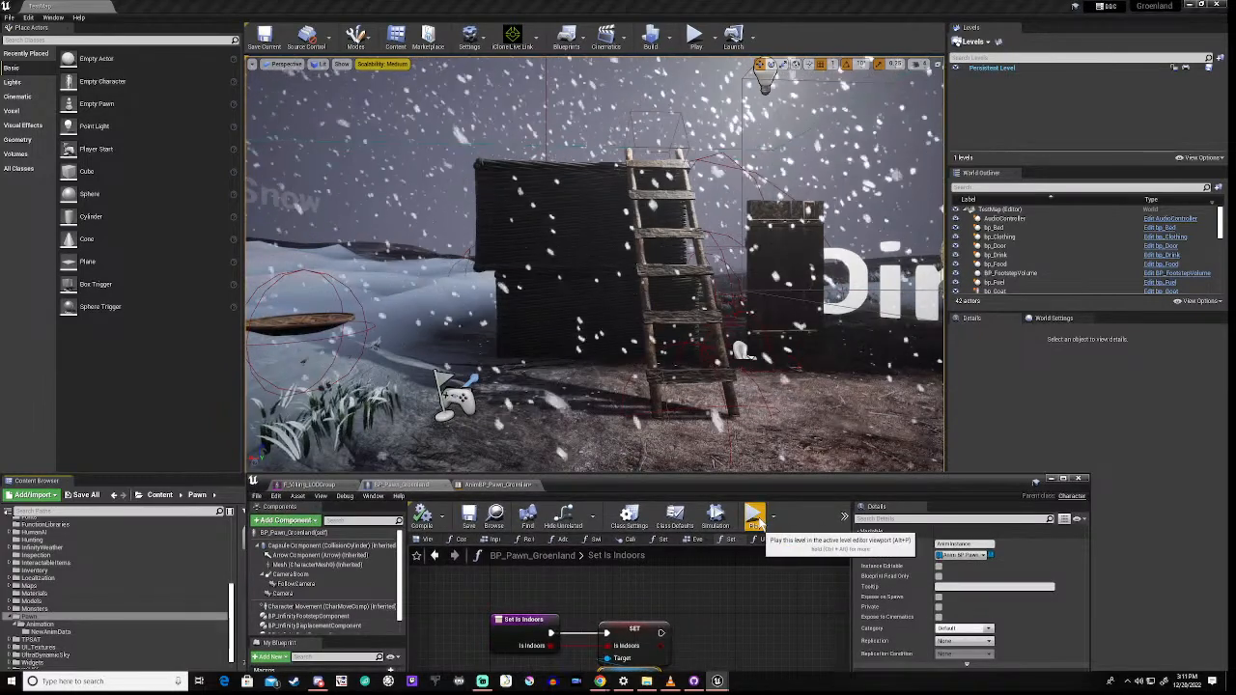
left_click(753, 516)
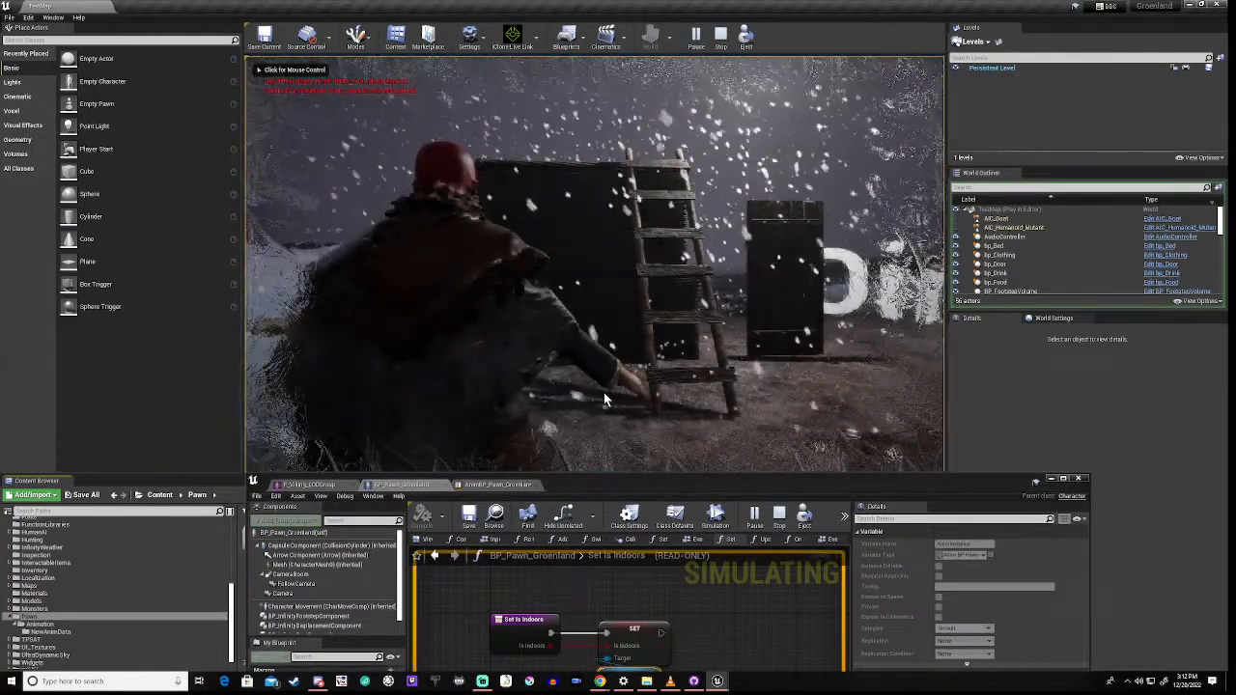
left_click(604, 399)
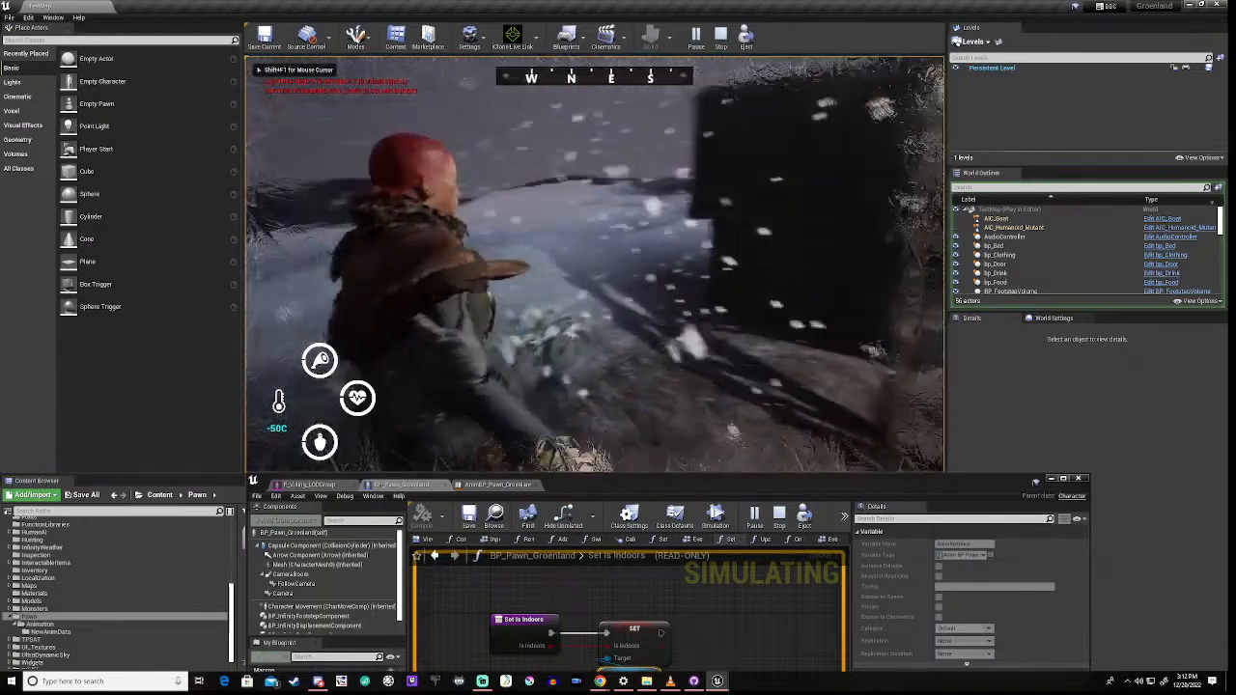
key("w")
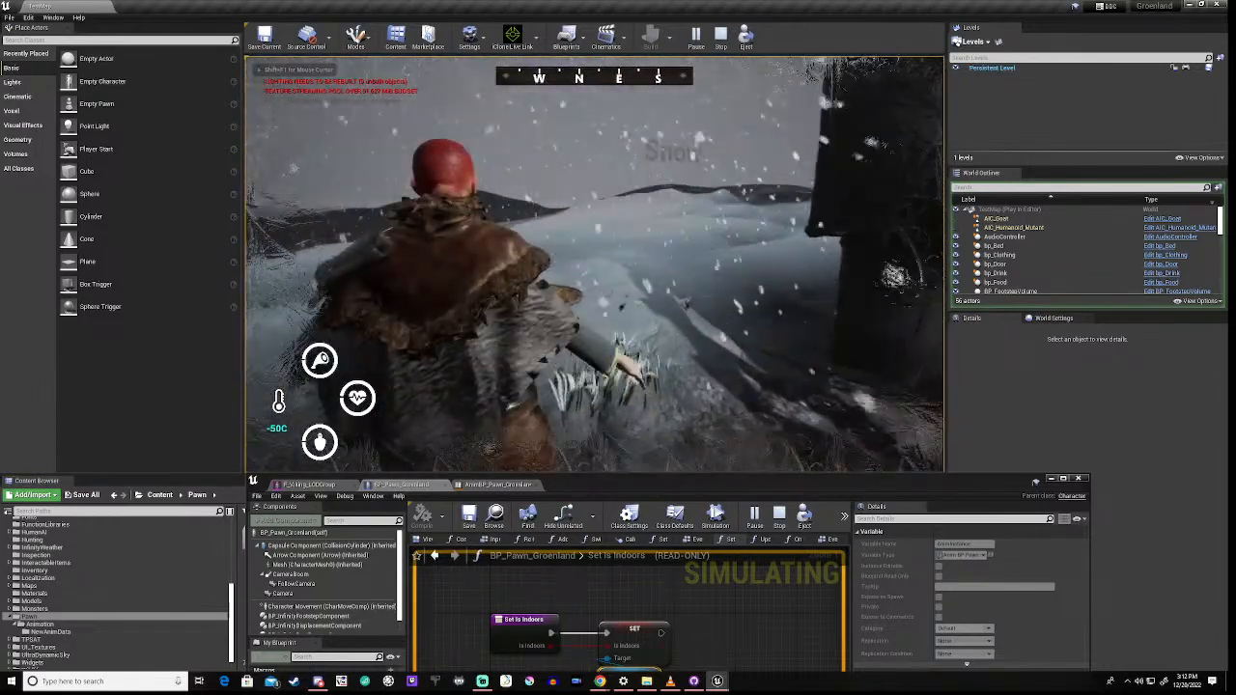
key("s")
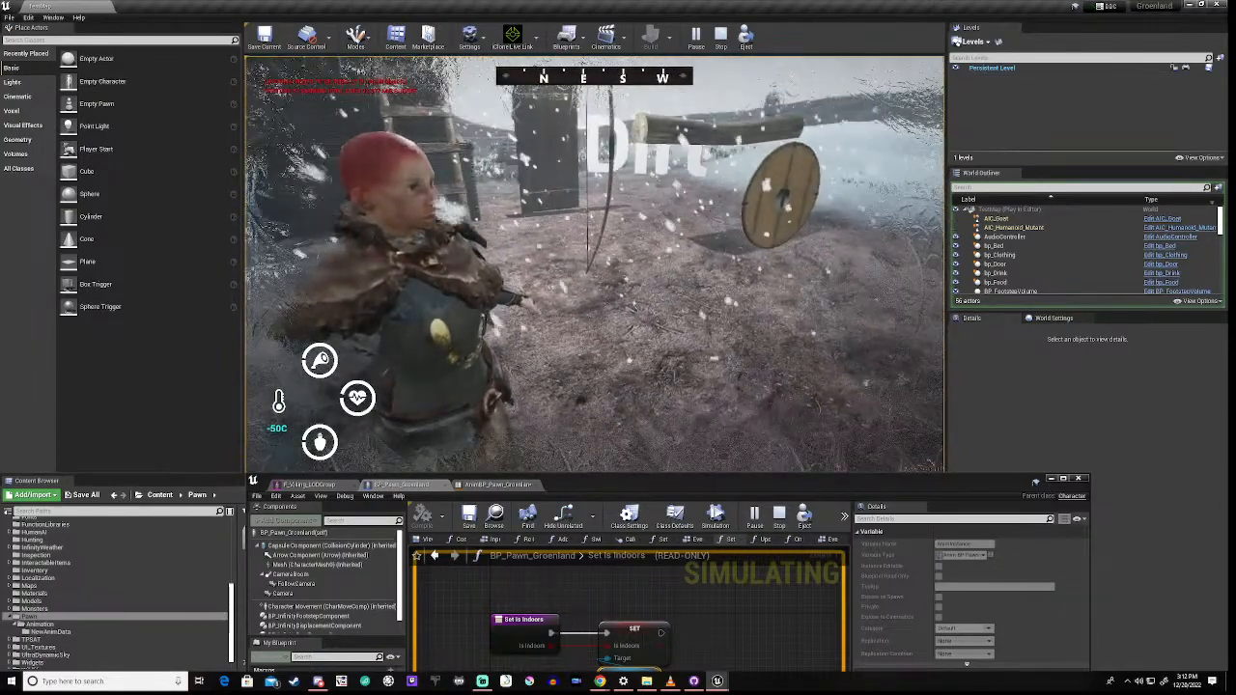
Step: Stop the play test, bring the pawn blueprint back into view and examine its class defaults and Mesh component settings
key("Escape")
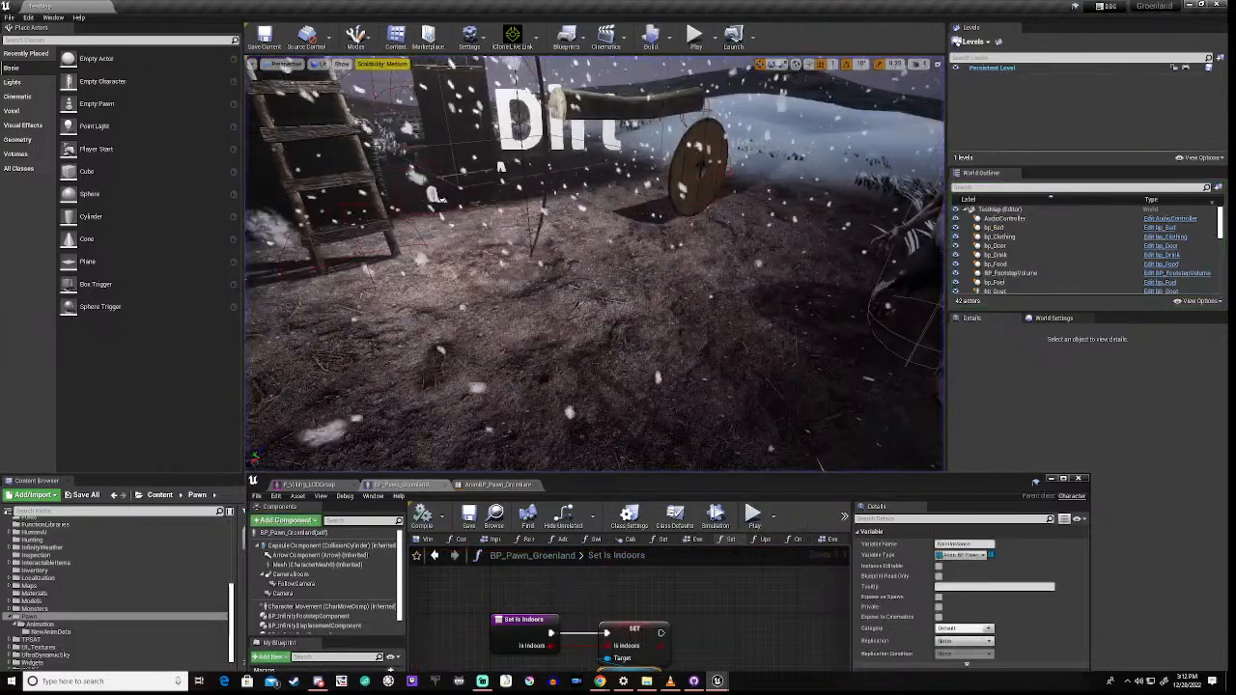
left_click_drag(708, 480, 721, 187)
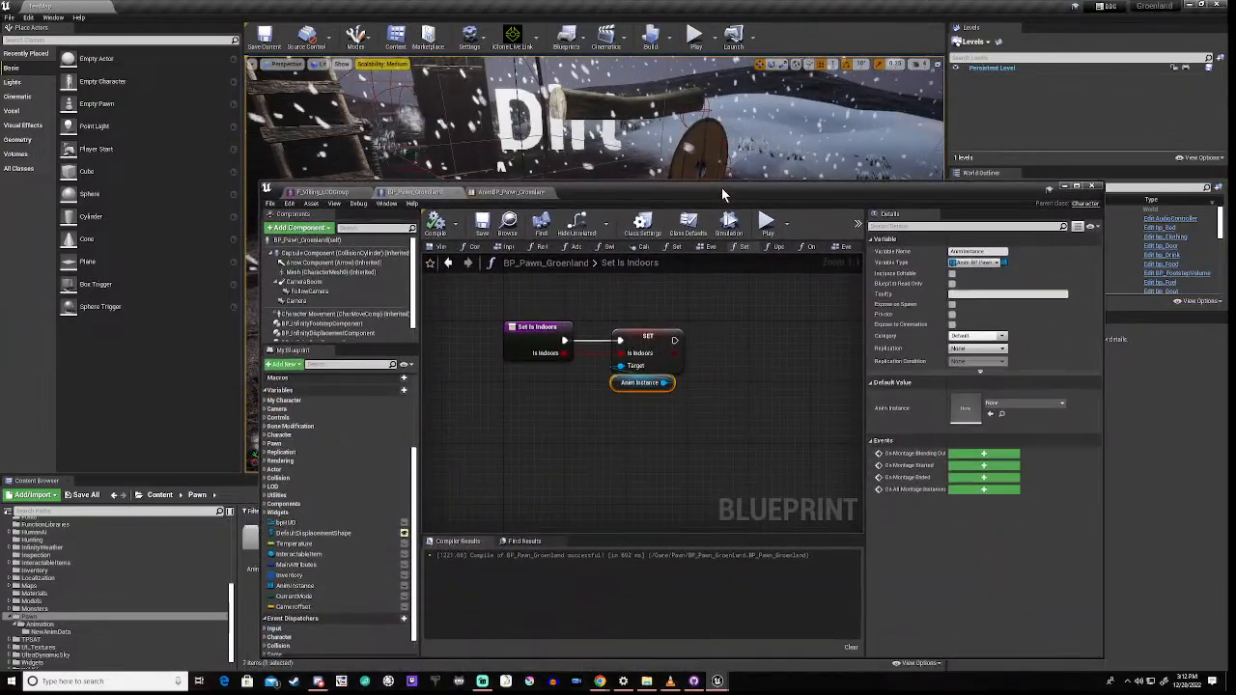
left_click(318, 240)
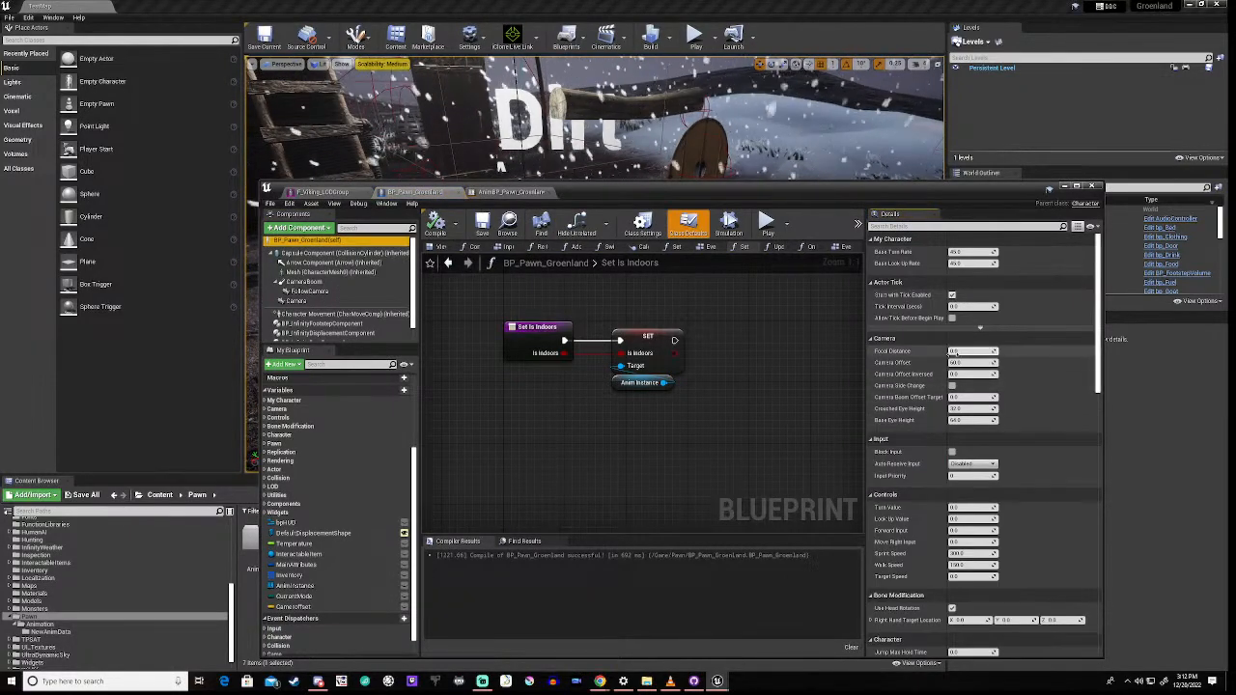
scroll(950, 371, "down", 5)
scroll(955, 362, "down", 6)
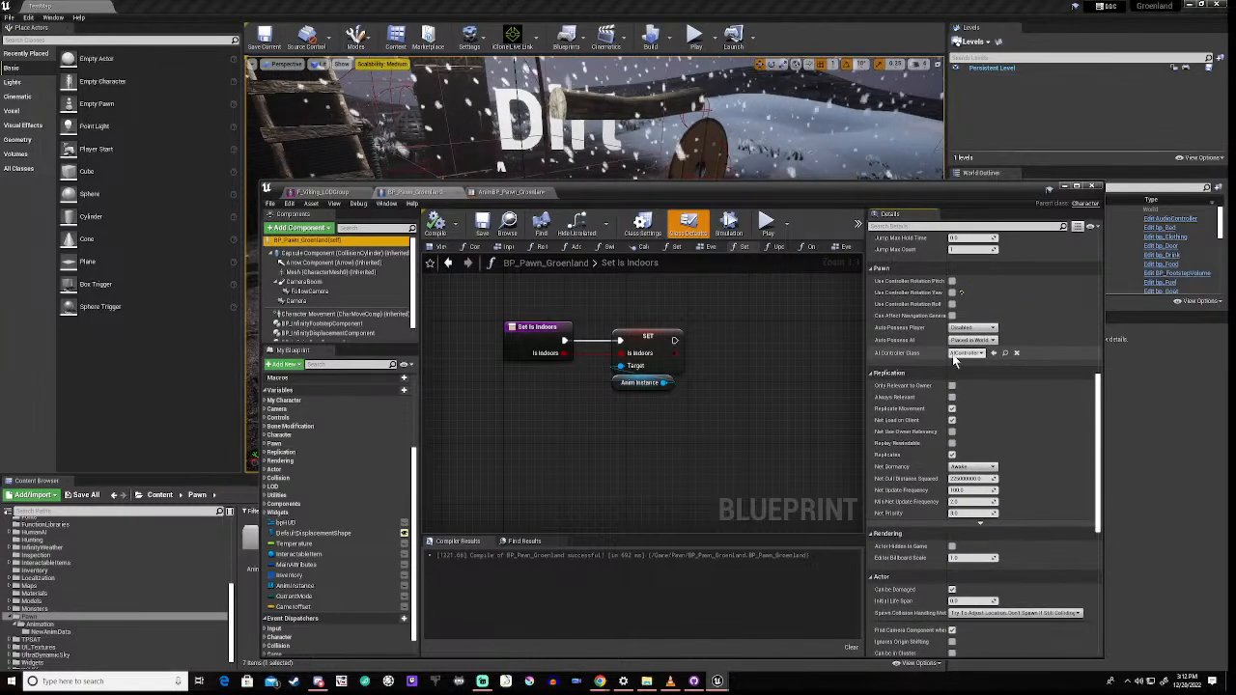
scroll(954, 360, "down", 5)
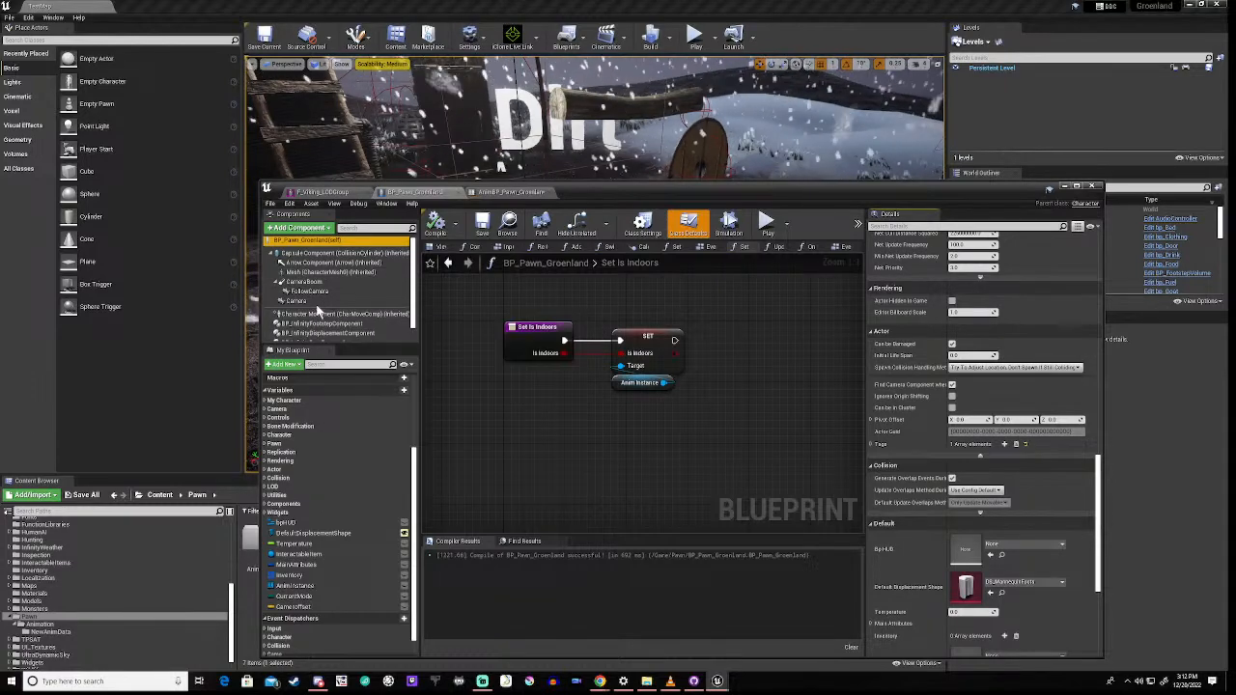
left_click(328, 273)
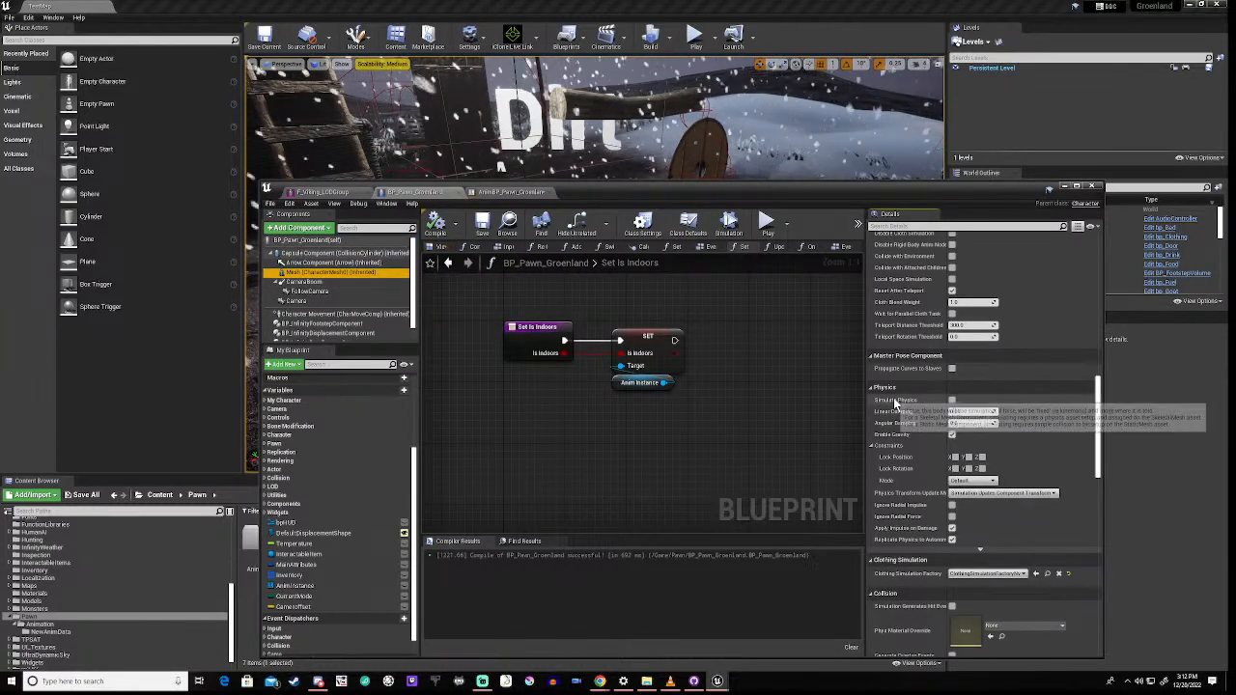
scroll(959, 425, "up", 5)
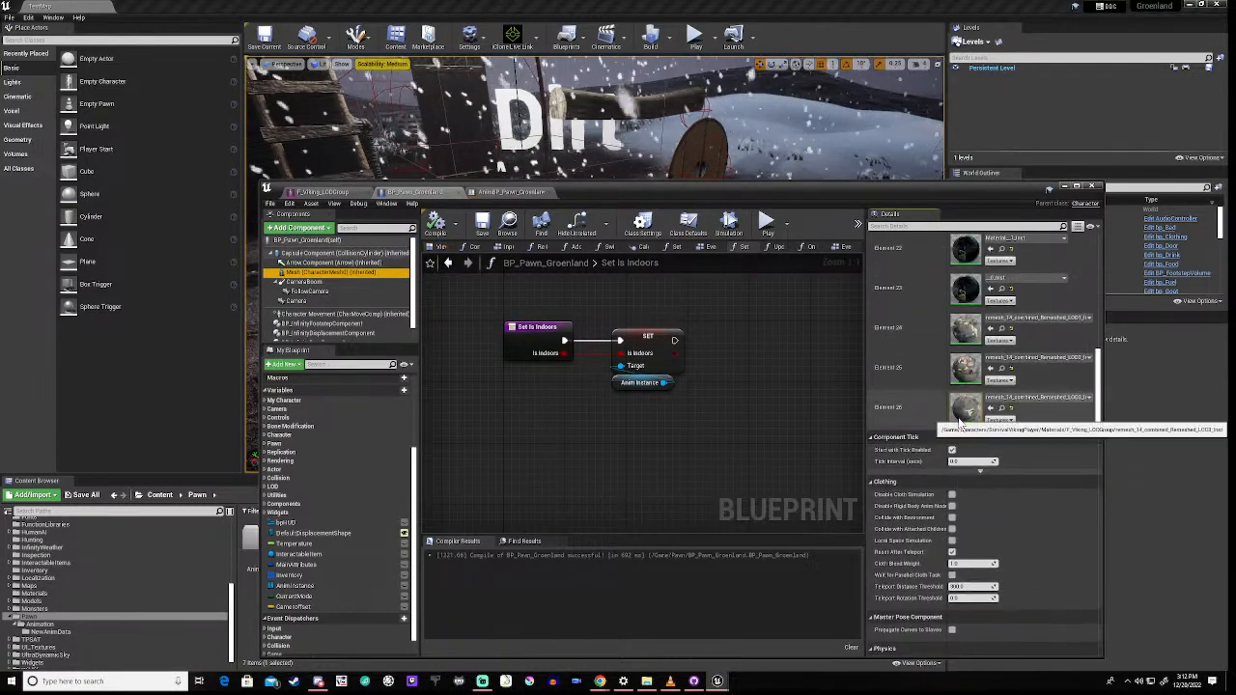
scroll(959, 425, "up", 10)
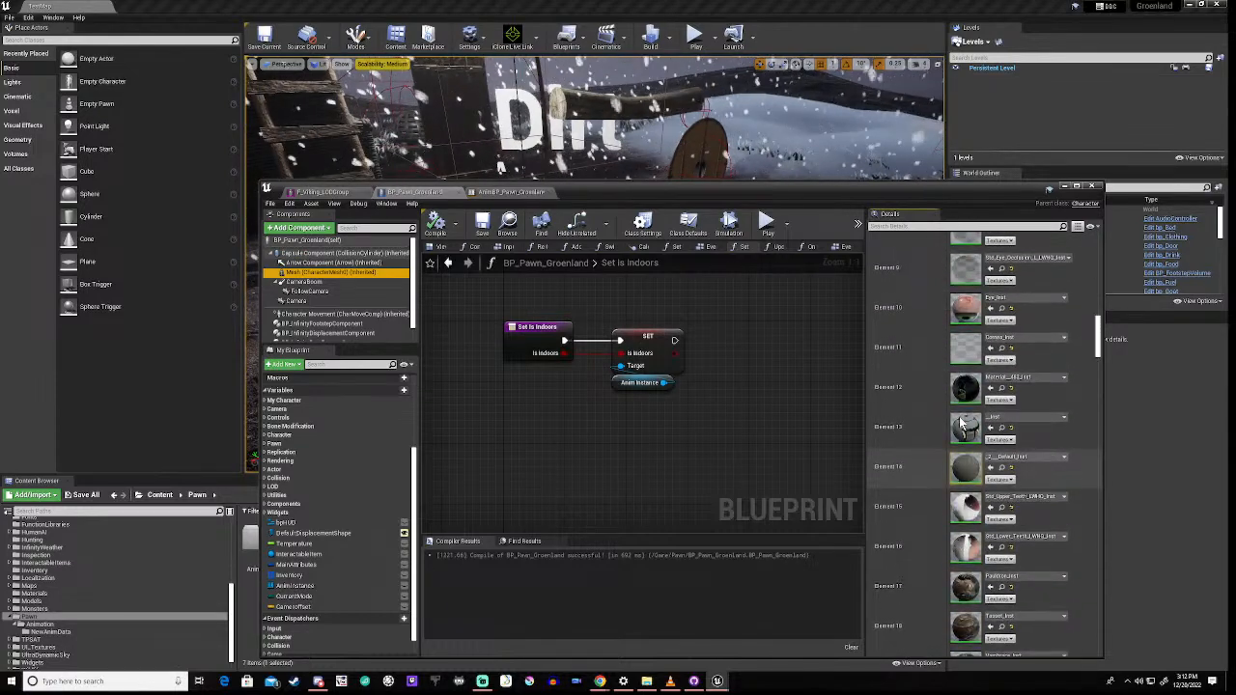
scroll(961, 425, "up", 10)
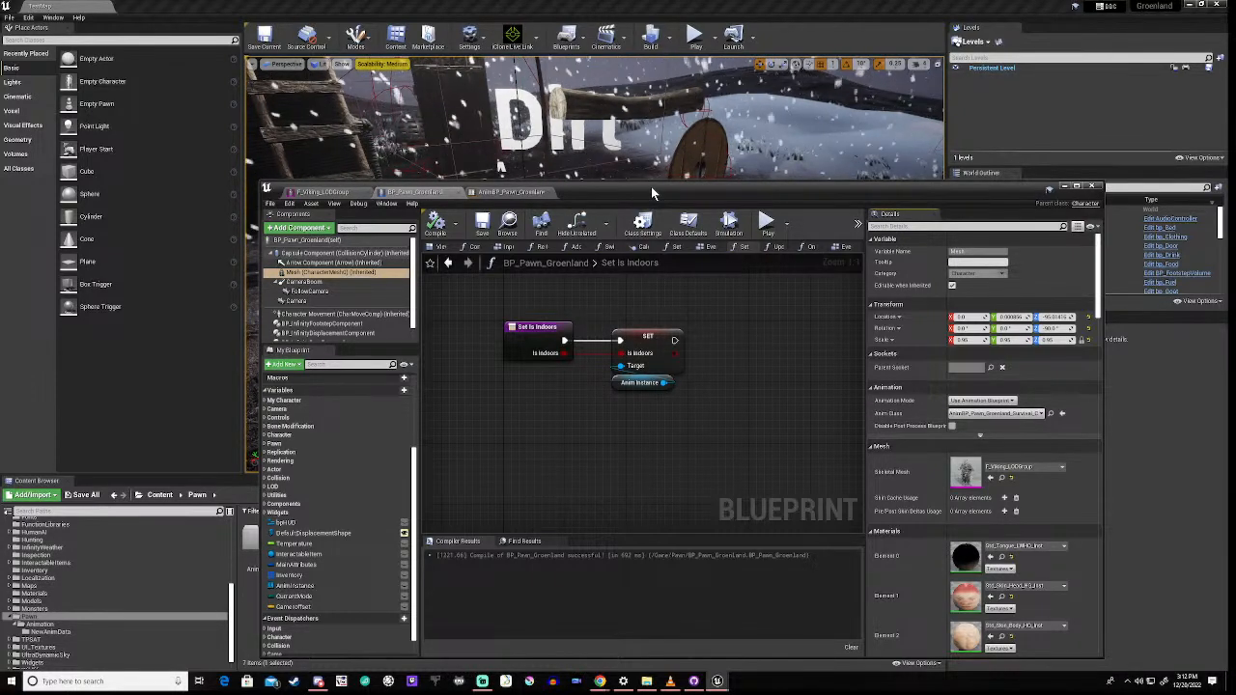
Step: Open the Survival animation blueprint's event graph and move the Self node clear of the faulty Anim Instance SET node
left_click_drag(650, 185, 670, 104)
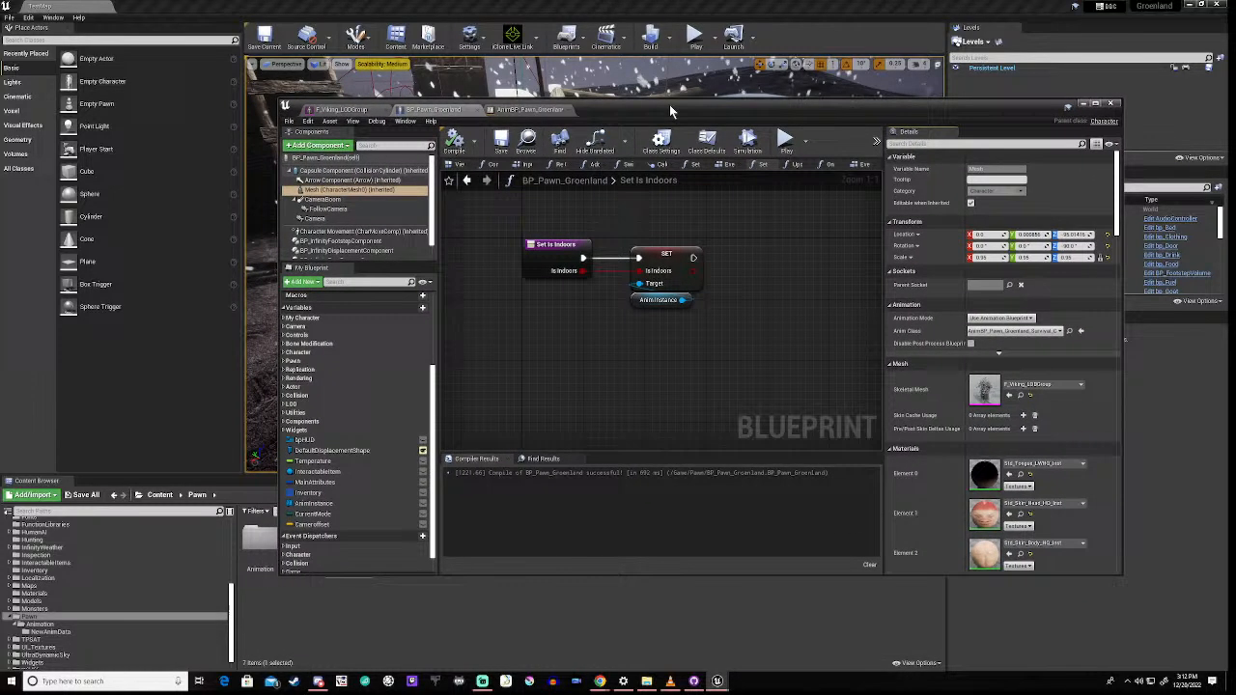
left_click(517, 112)
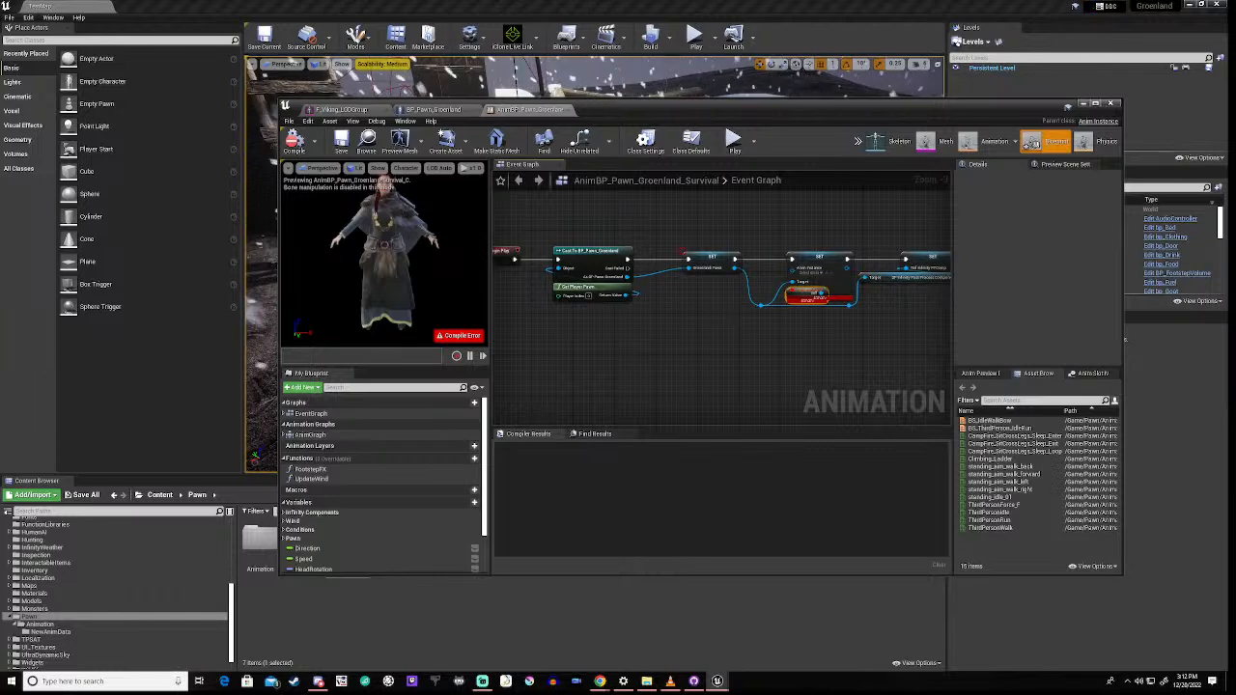
scroll(674, 338, "up", 3)
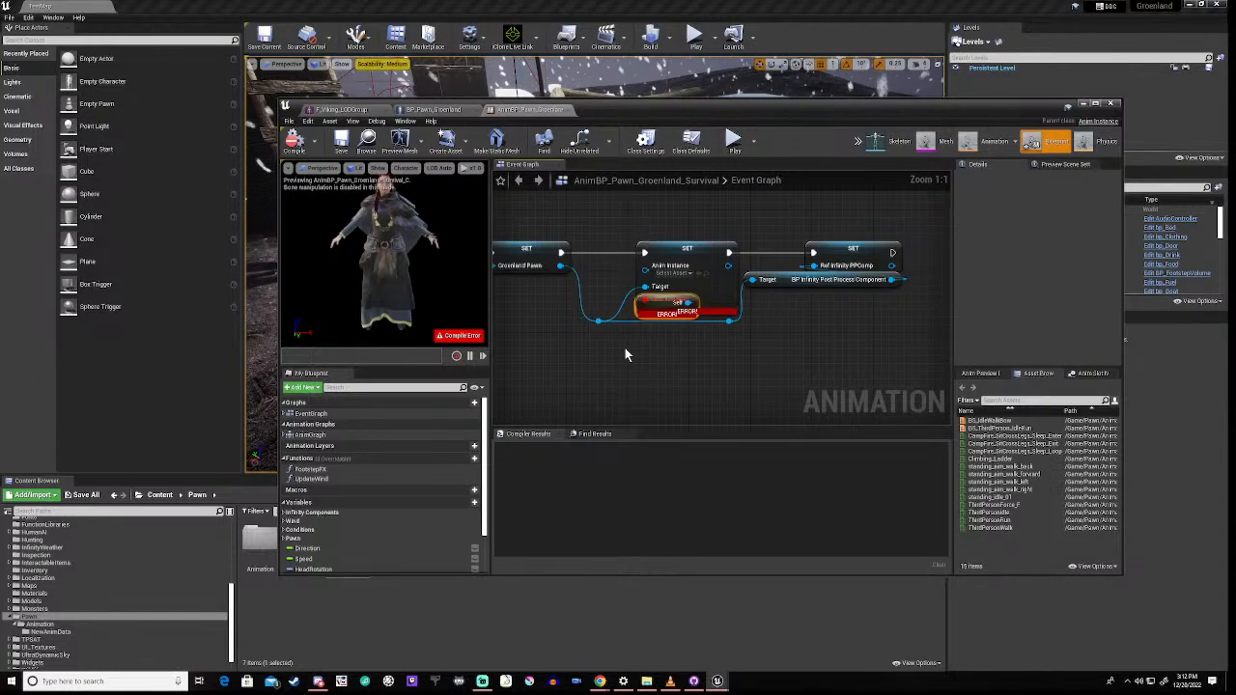
left_click_drag(644, 313, 647, 354)
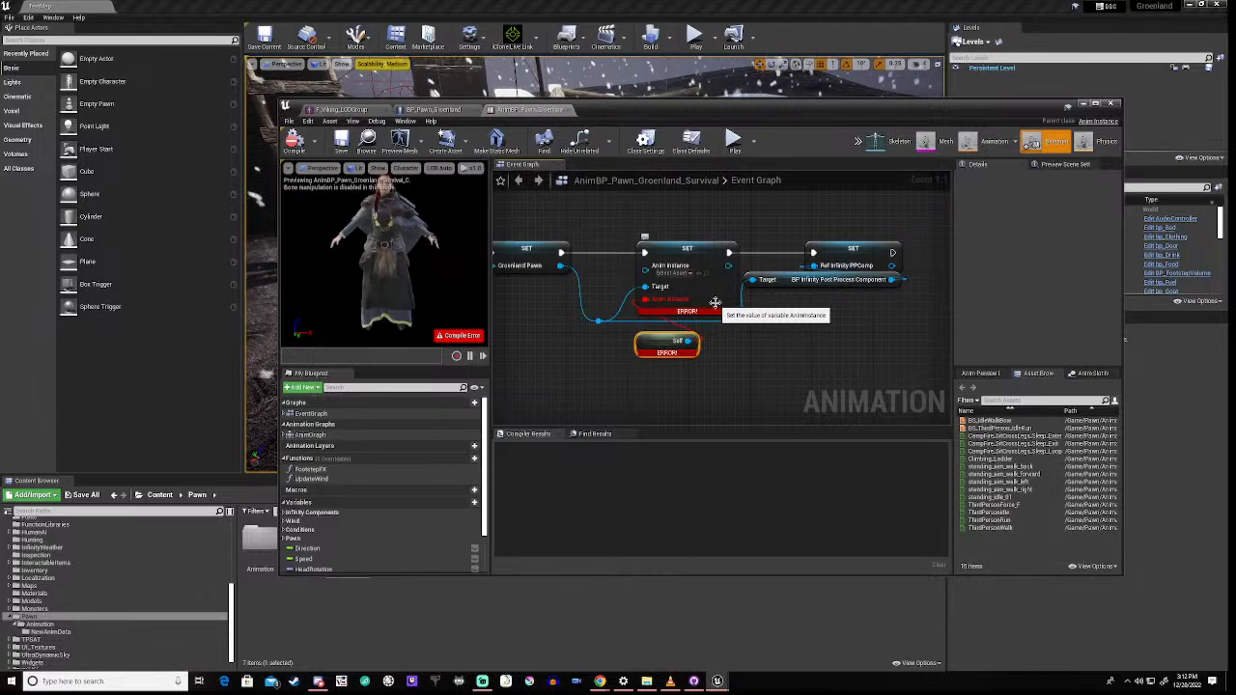
right_click_drag(705, 307, 883, 309)
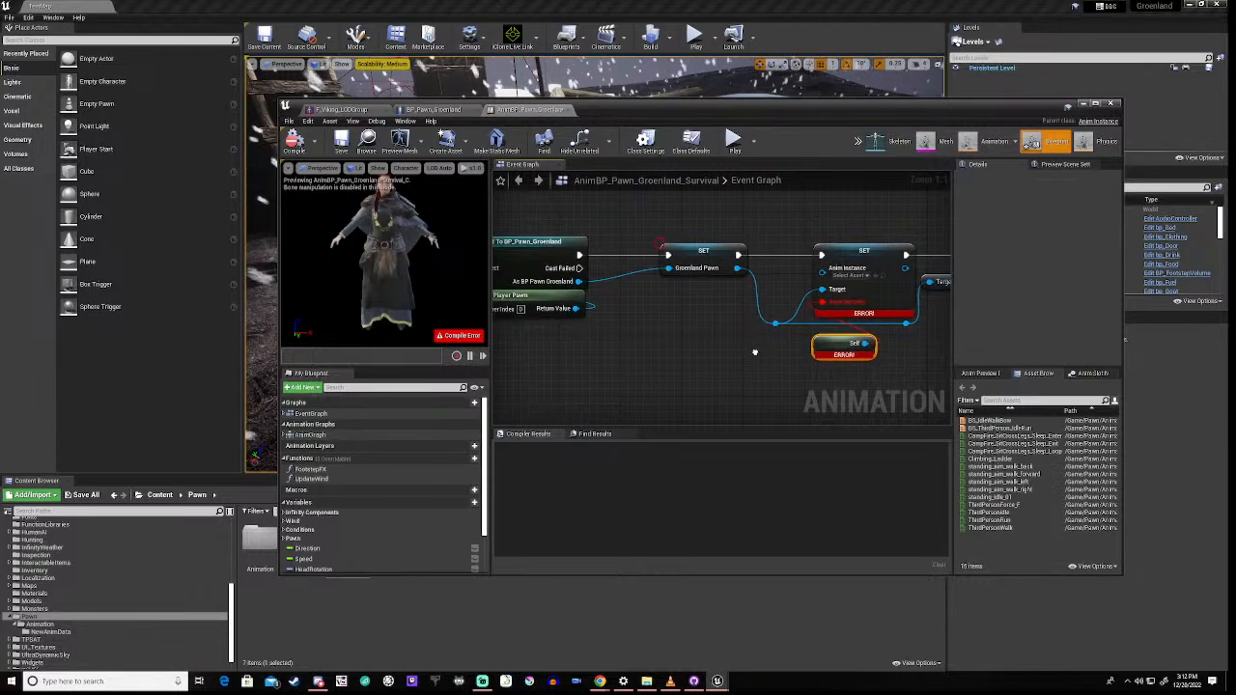
mouse_move(754, 352)
right_mouse_down()
mouse_move(949, 356)
mouse_move(752, 352)
mouse_move(759, 372)
right_mouse_up()
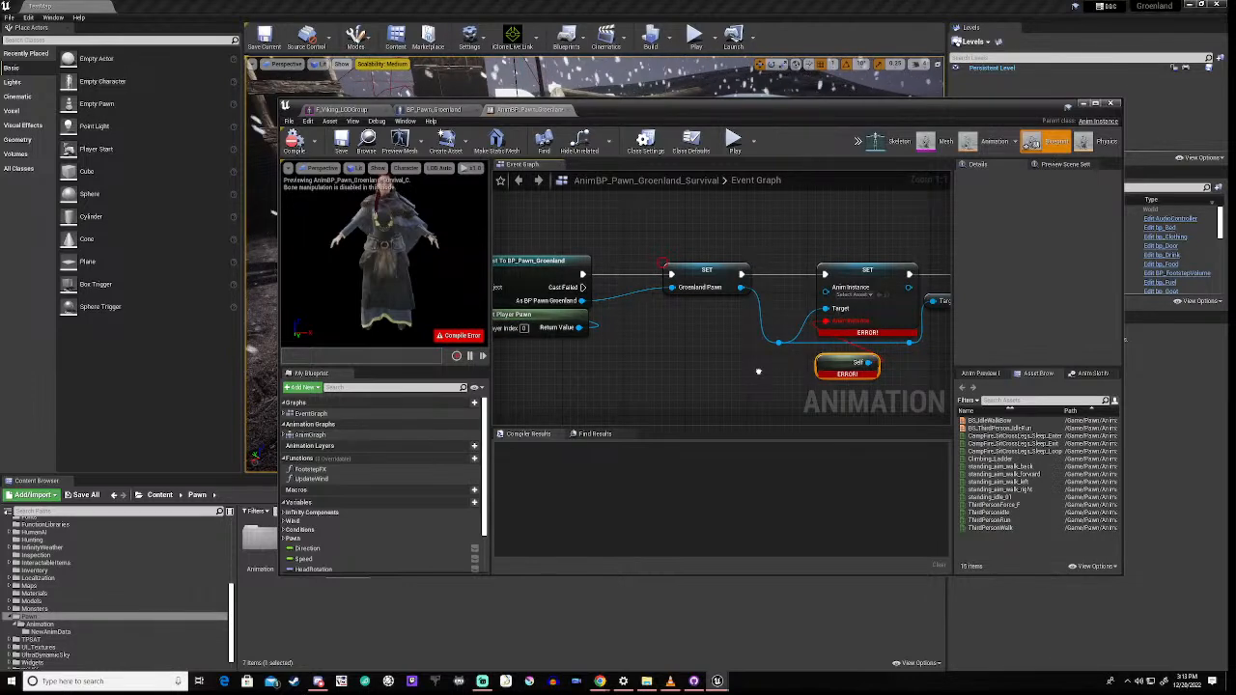
right_click_drag(758, 372, 645, 378)
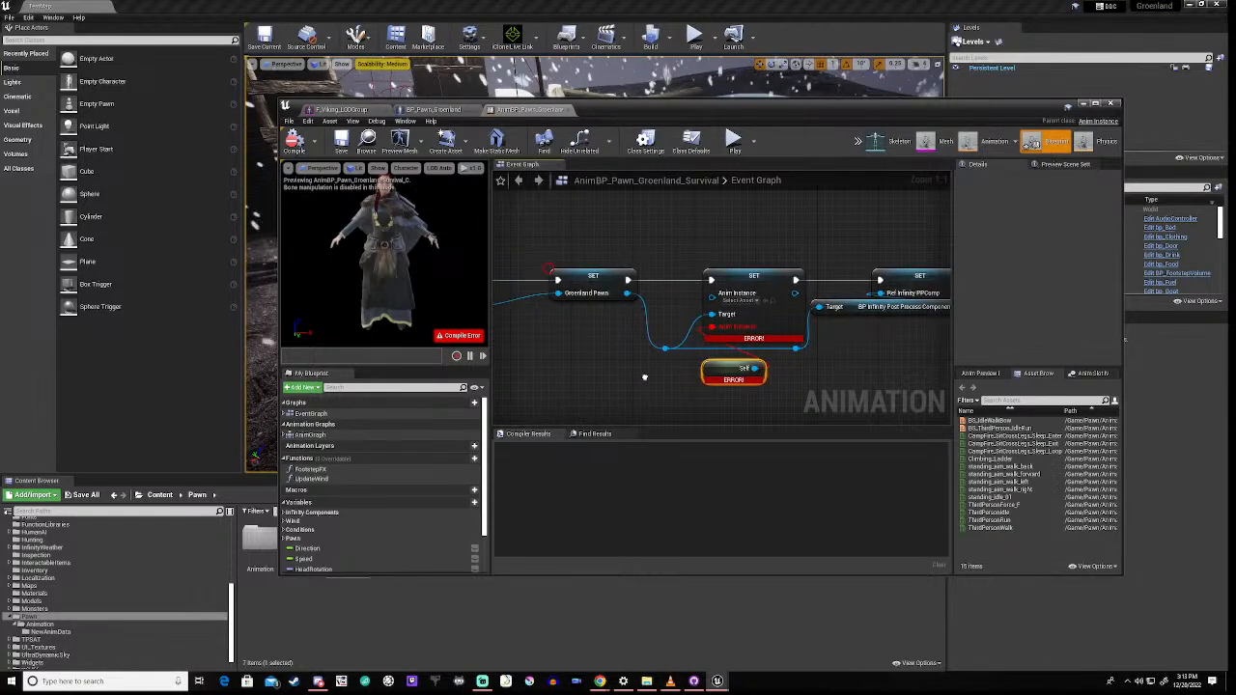
left_click(750, 301)
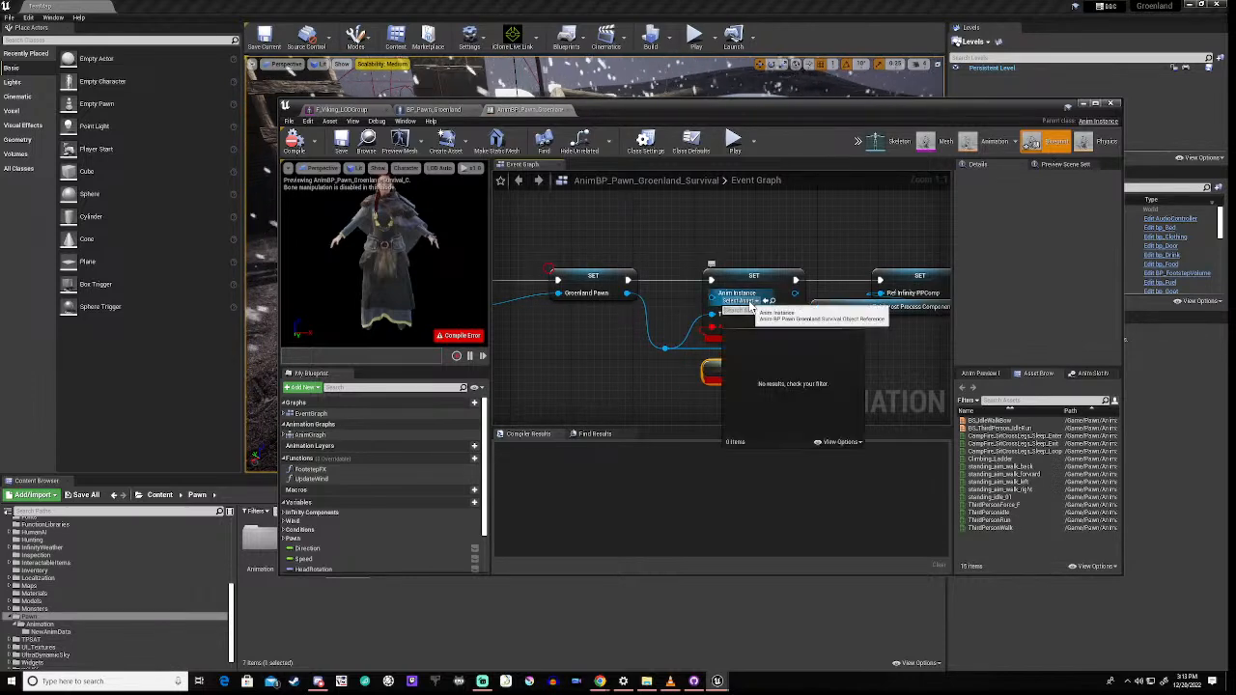
left_click(618, 389)
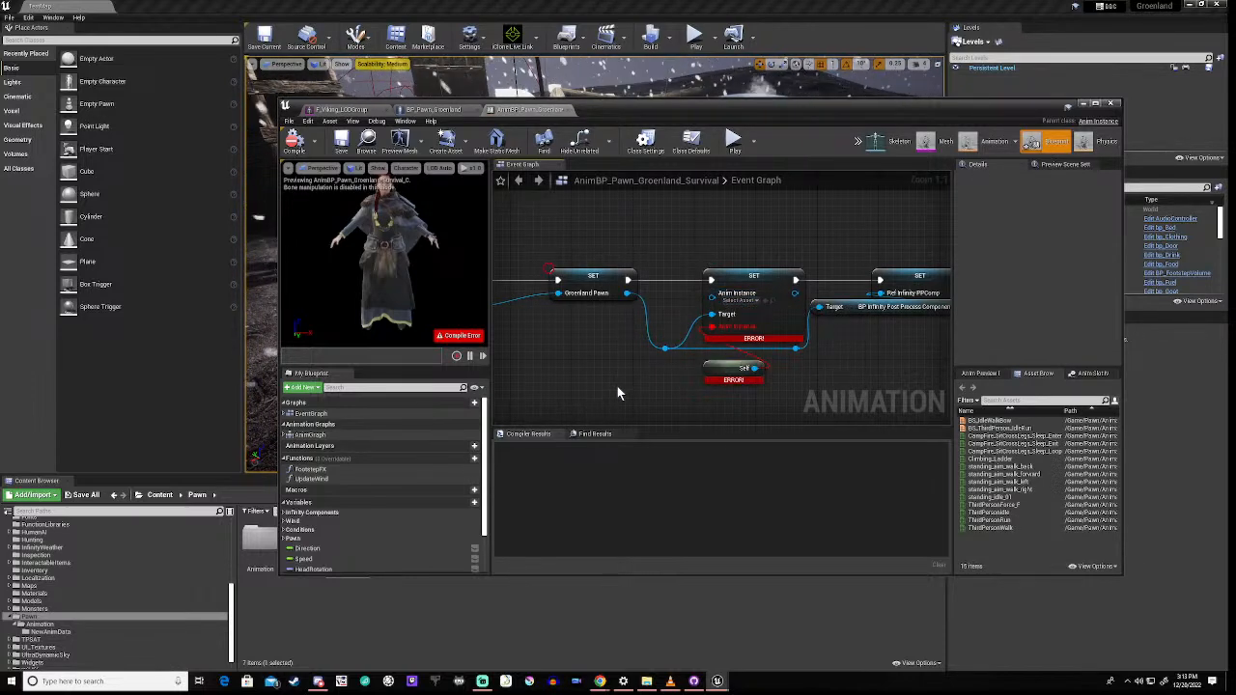
right_click(775, 313)
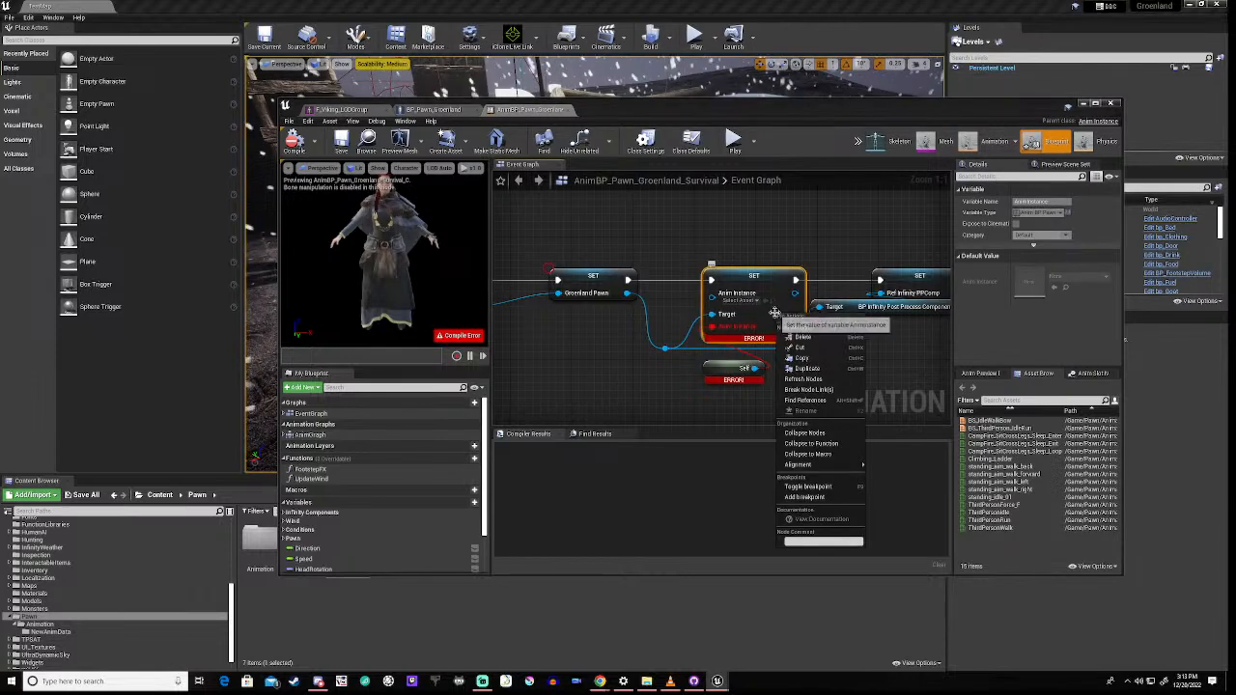
left_click(684, 374)
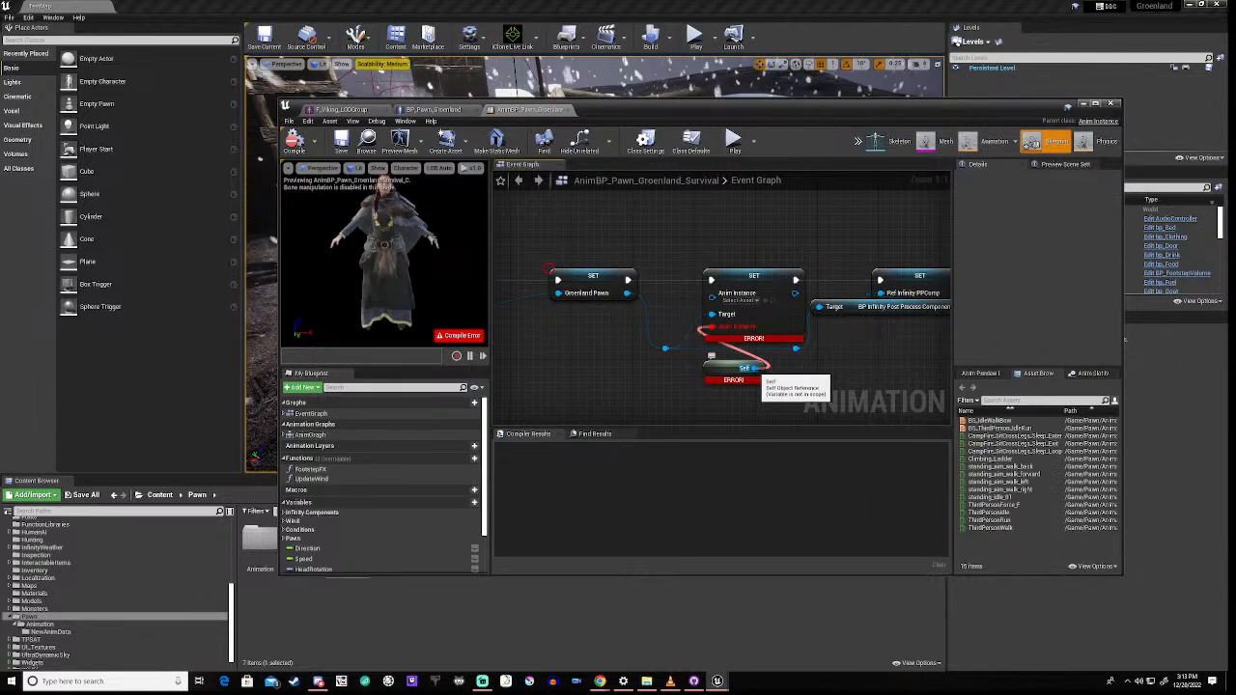
left_click_drag(805, 386, 805, 388)
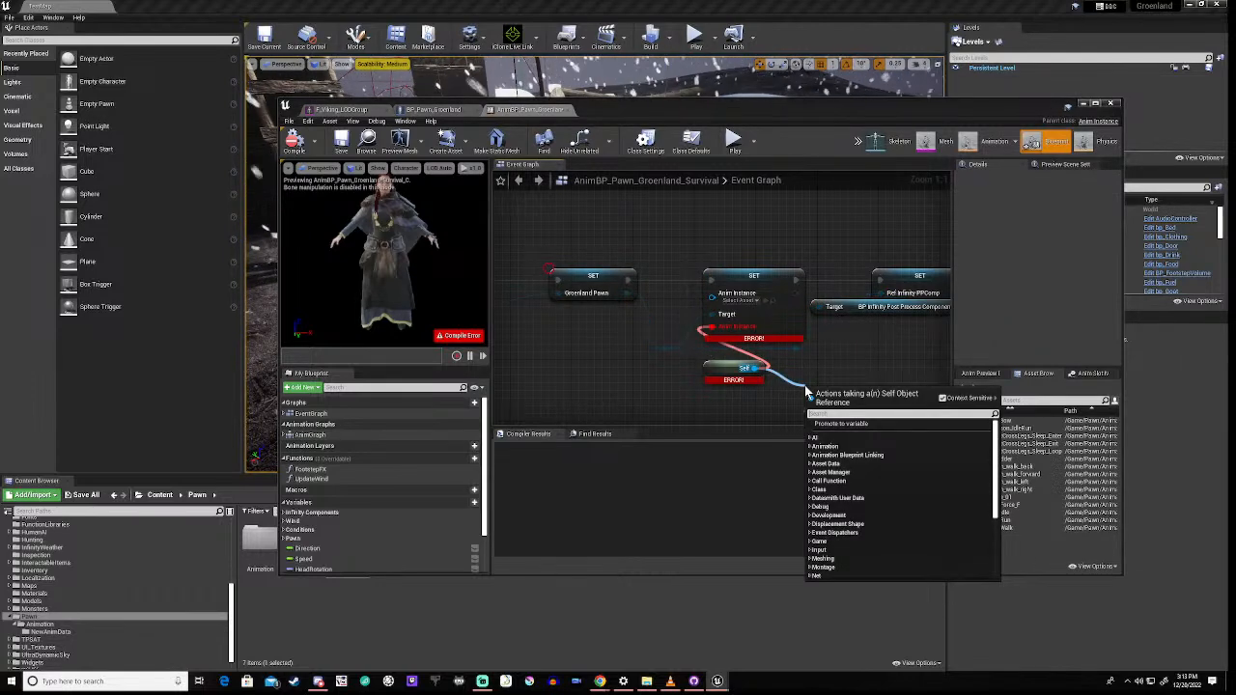
type("anim")
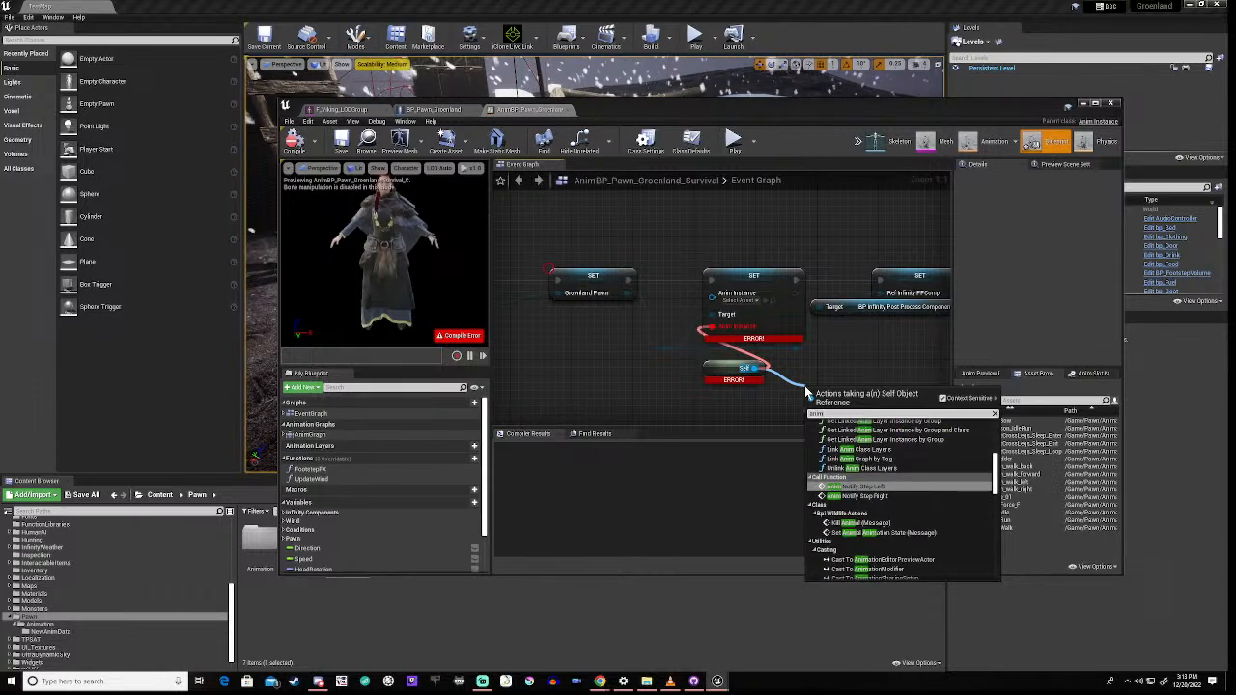
type(" inst")
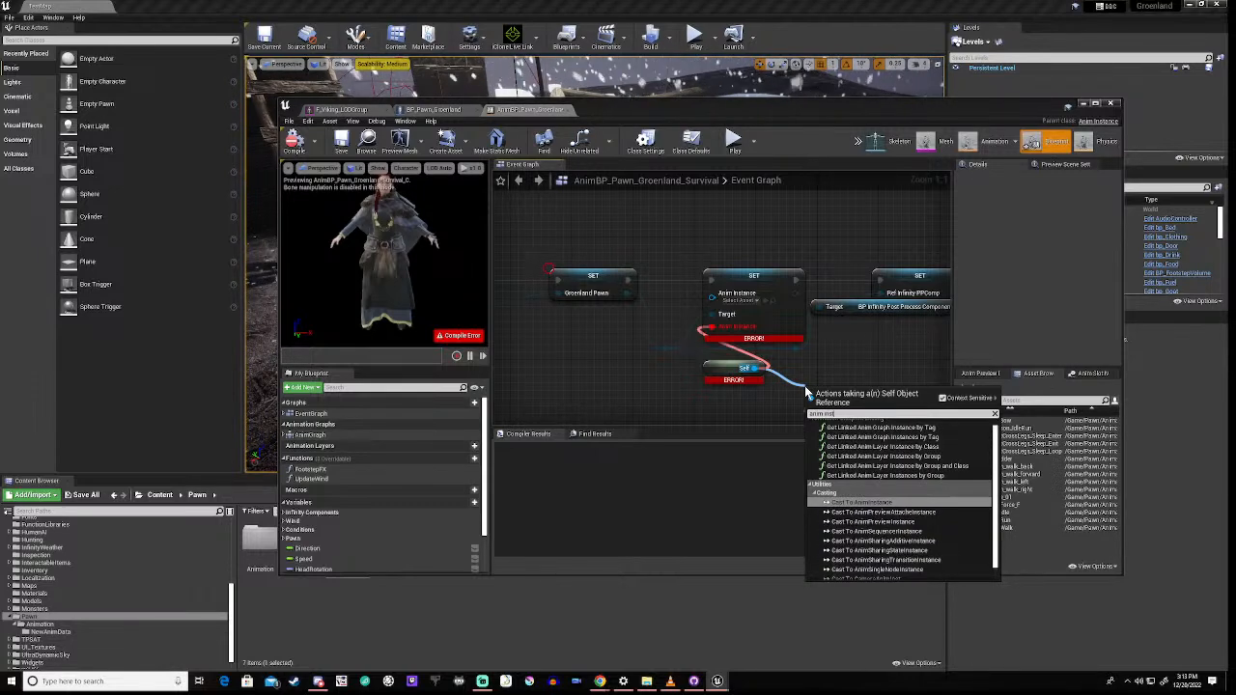
scroll(860, 520, "down", 1)
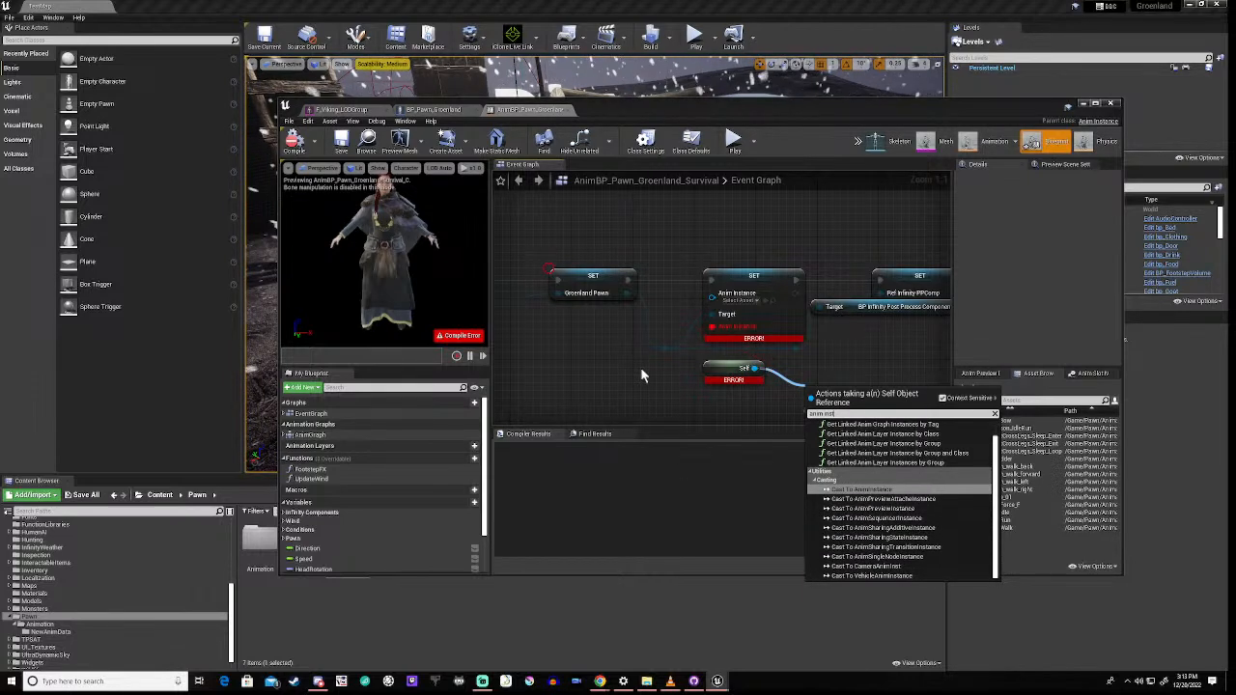
key("Return")
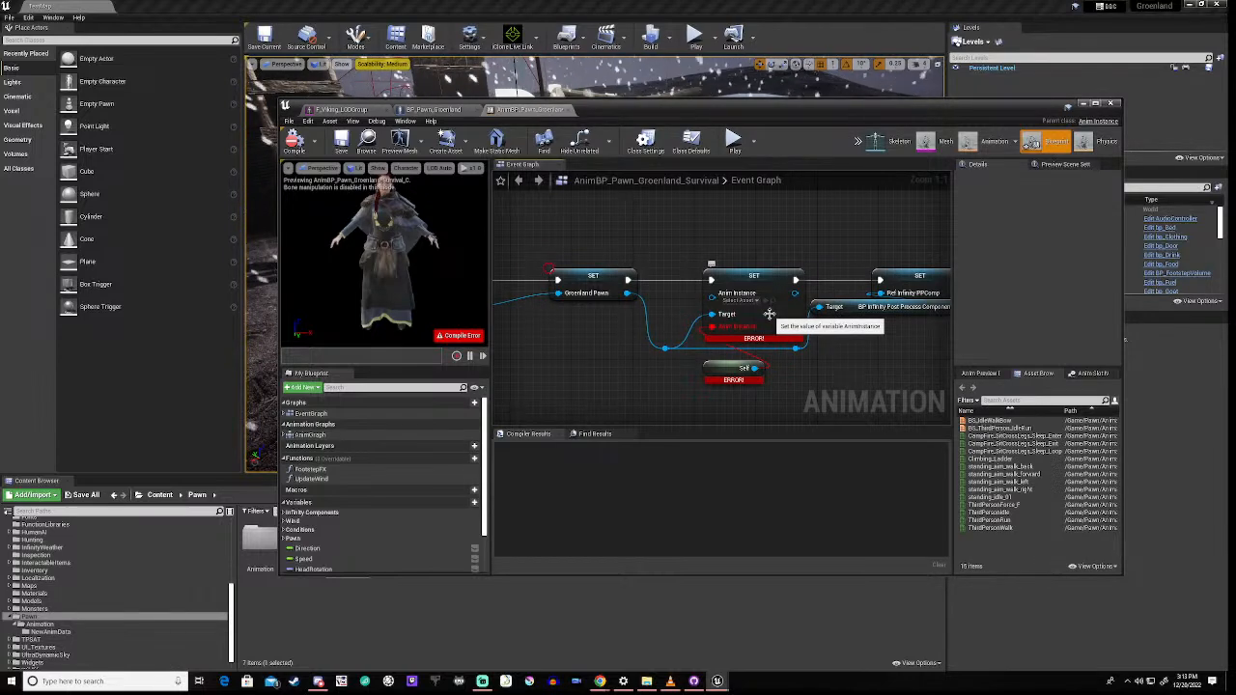
Step: Refresh the Anim Instance SET node, connect Self to its Anim Instance input and compile the animation blueprint
right_click(770, 314)
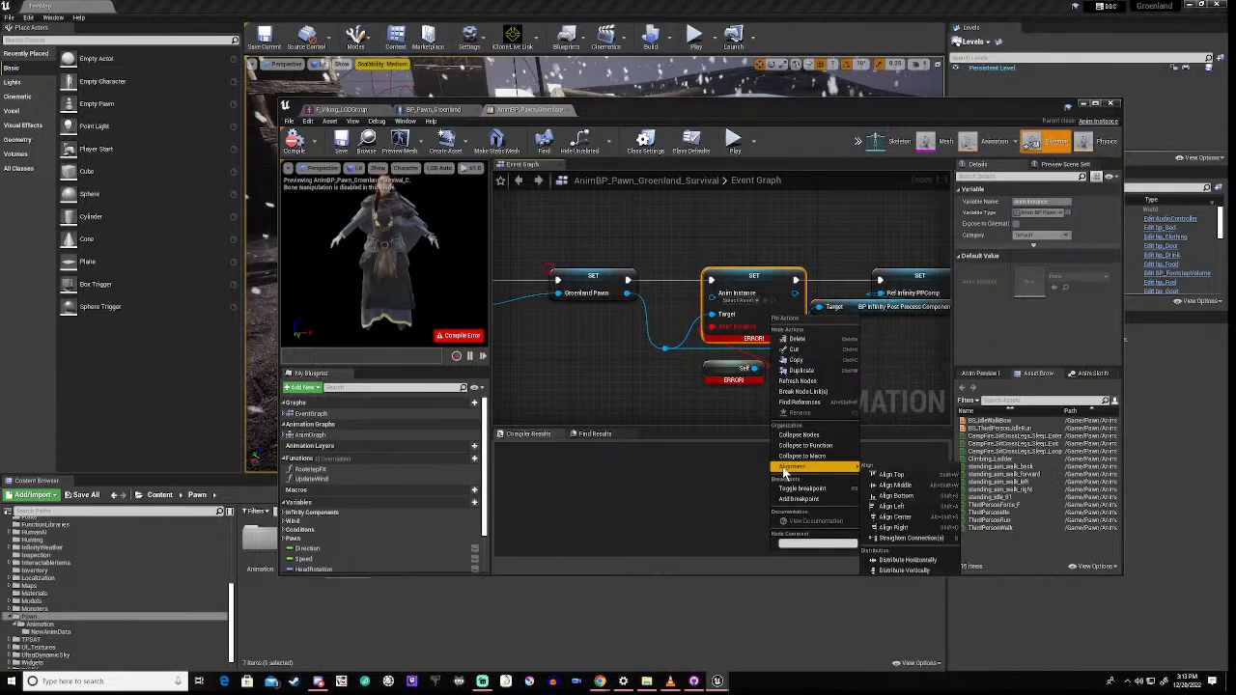
left_click(806, 382)
right_click_drag(601, 362, 748, 372)
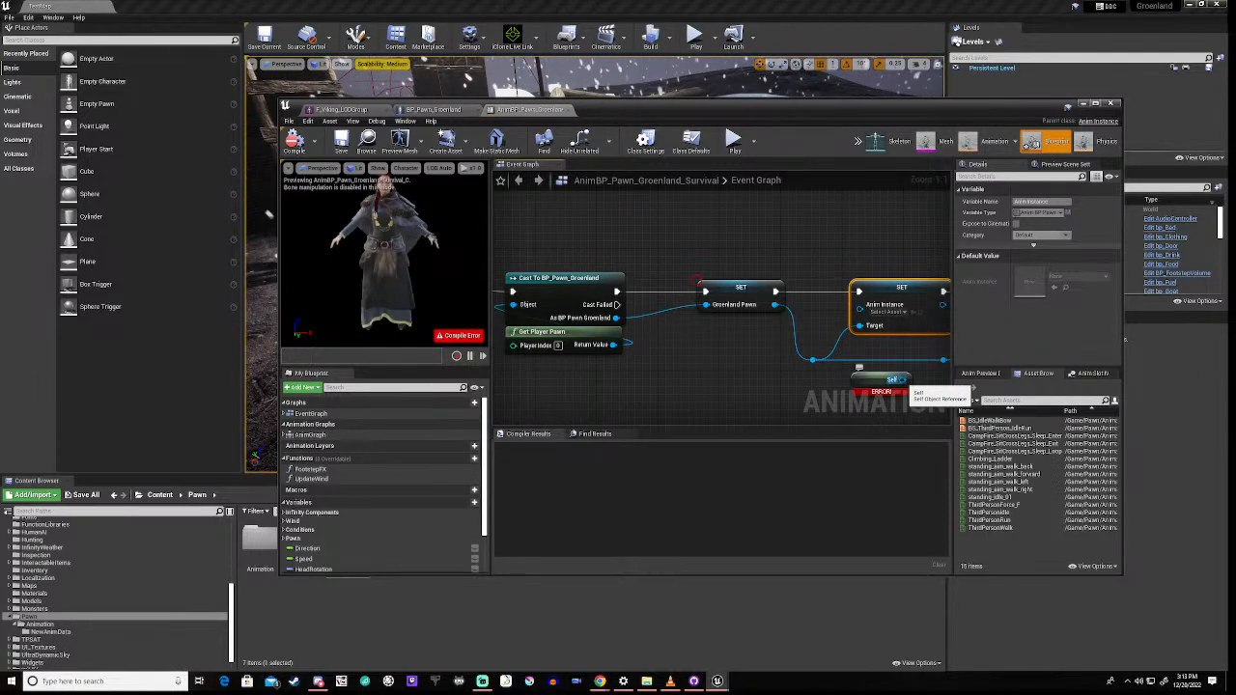
left_click_drag(903, 380, 859, 311)
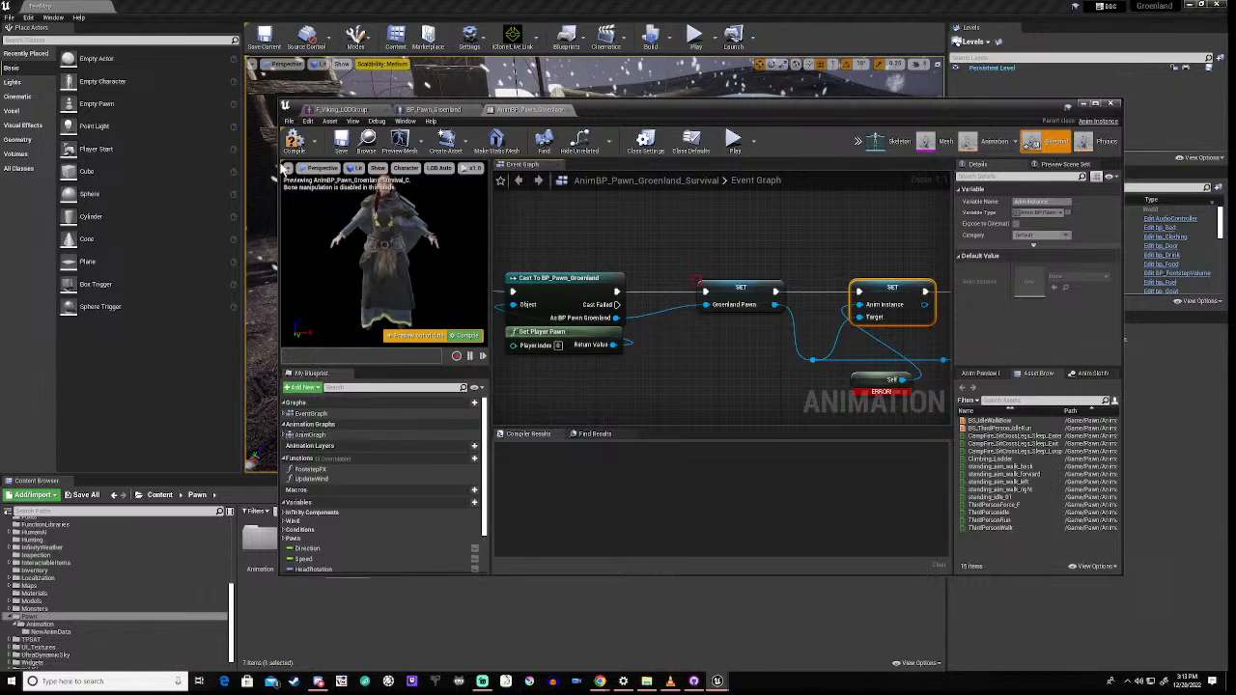
left_click(294, 143)
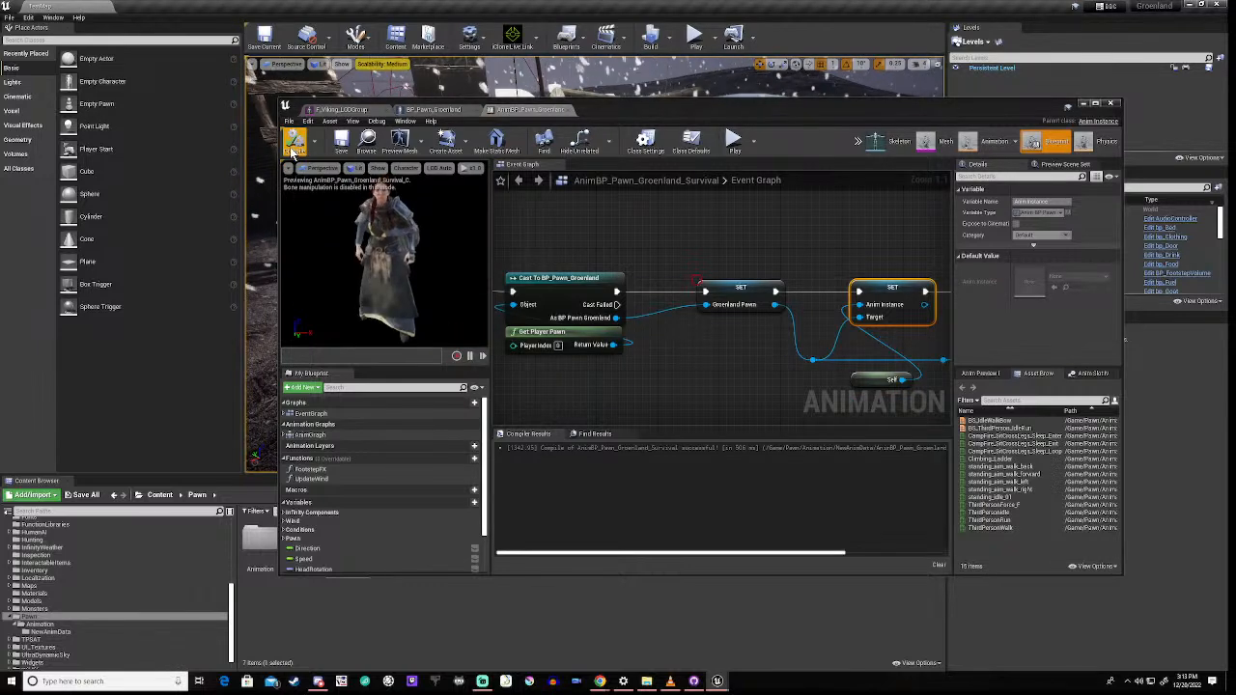
Step: Move the animation blueprint window off the level viewport, play TestMap and run the Viking forward to check the recompiled animation
scroll(670, 309, "down", 6)
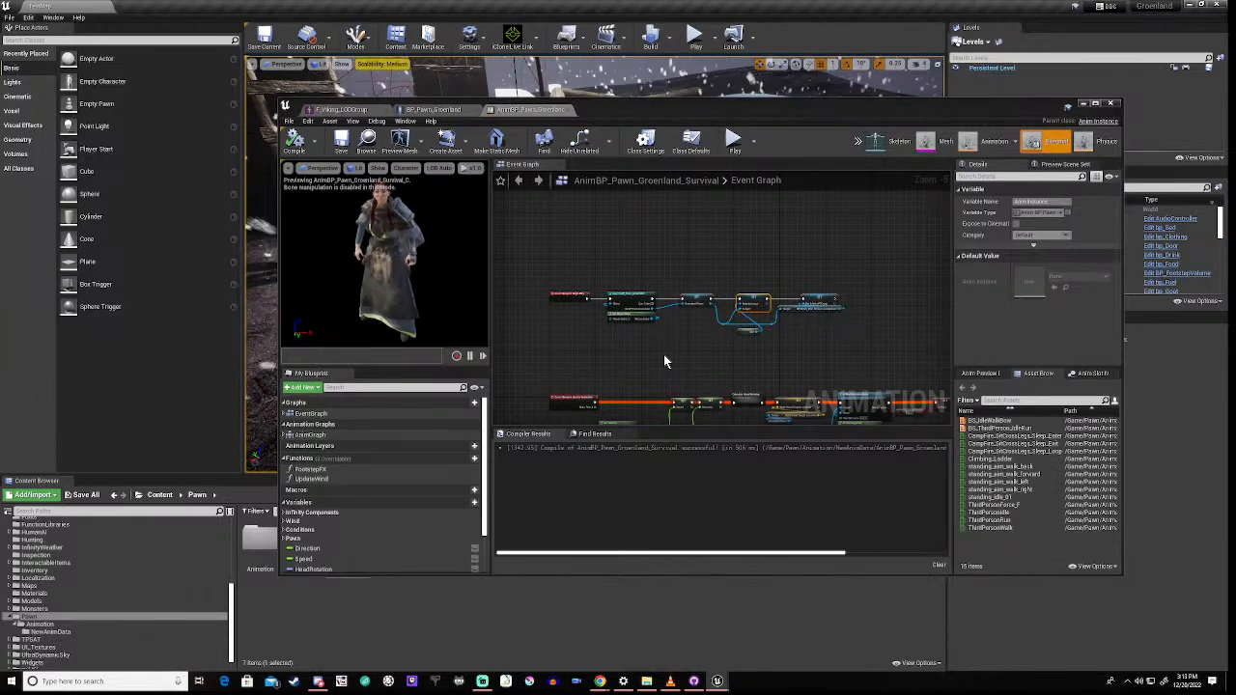
left_click(644, 142)
left_click_drag(661, 108, 613, 496)
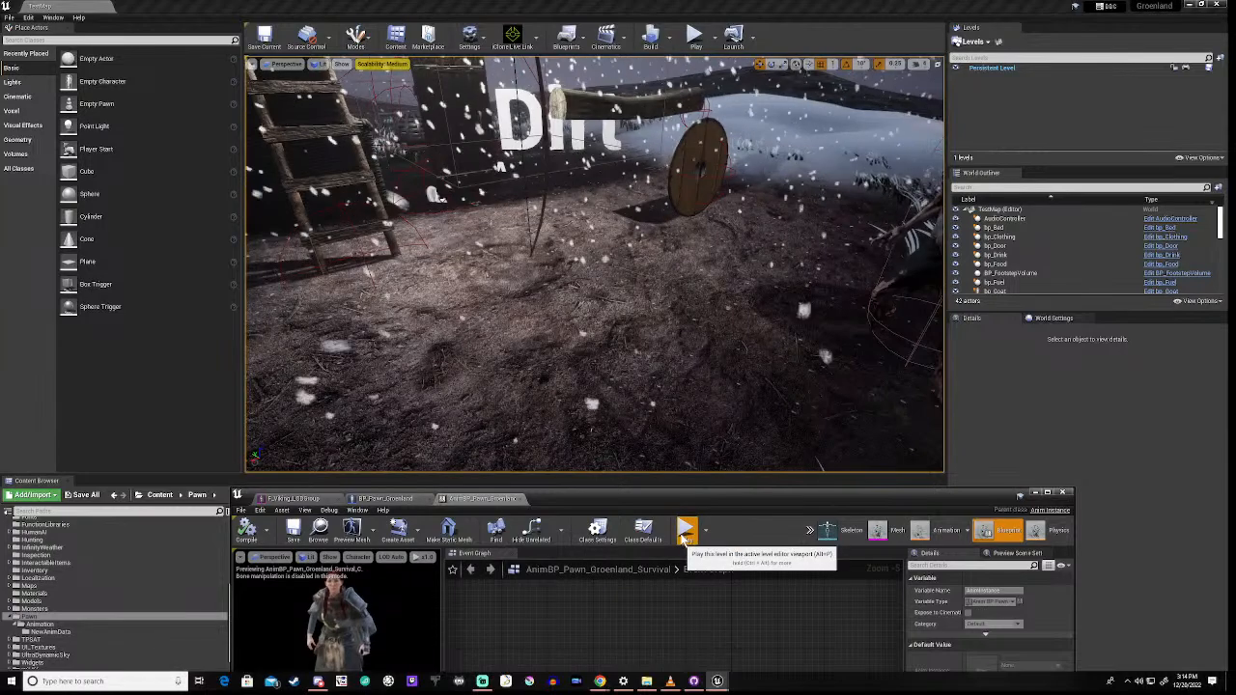
left_click(683, 530)
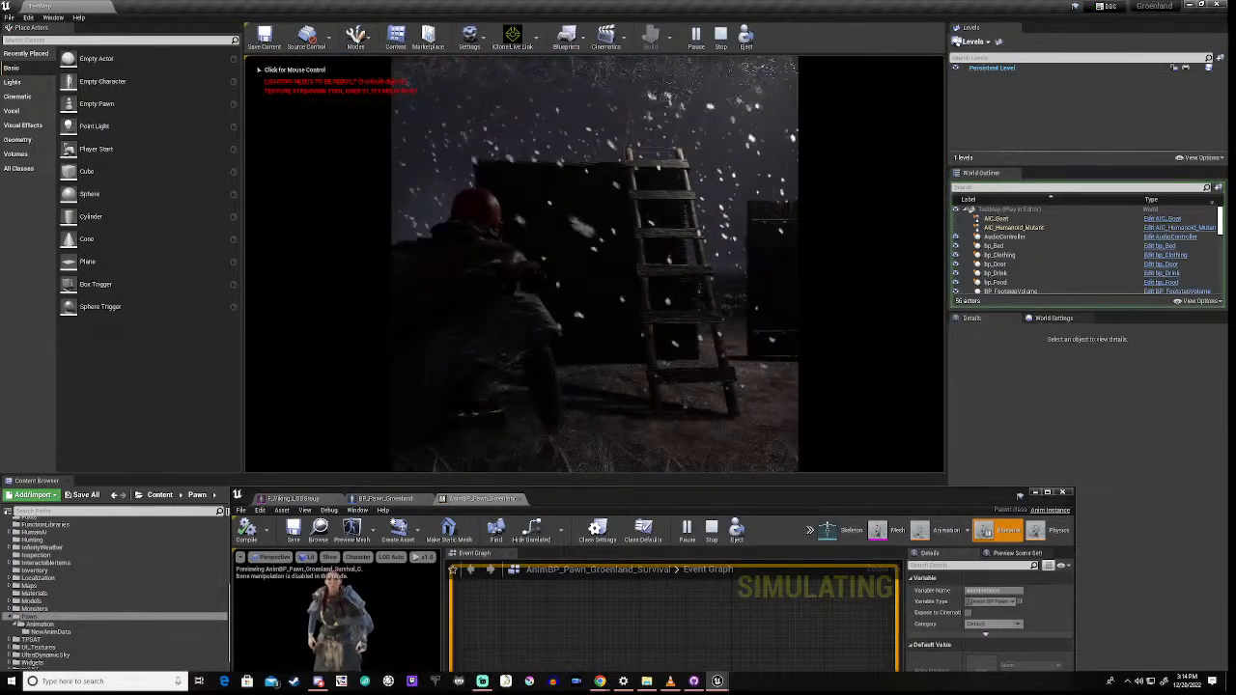
left_click(595, 265)
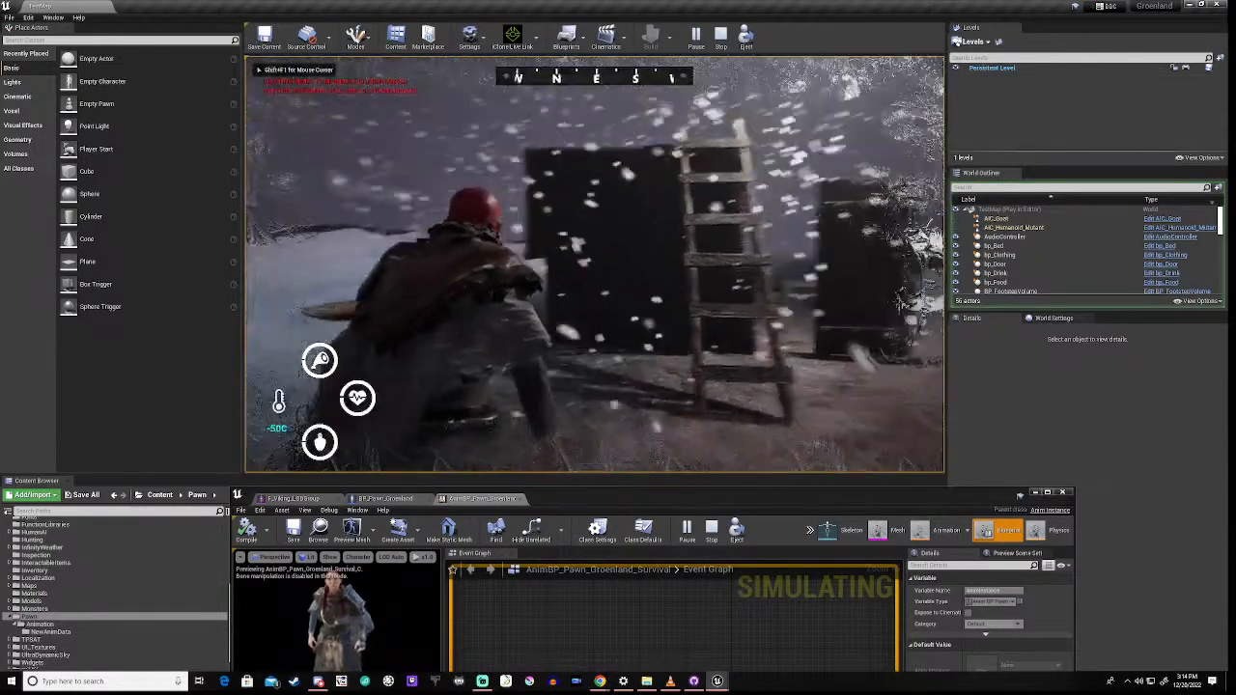
key("w")
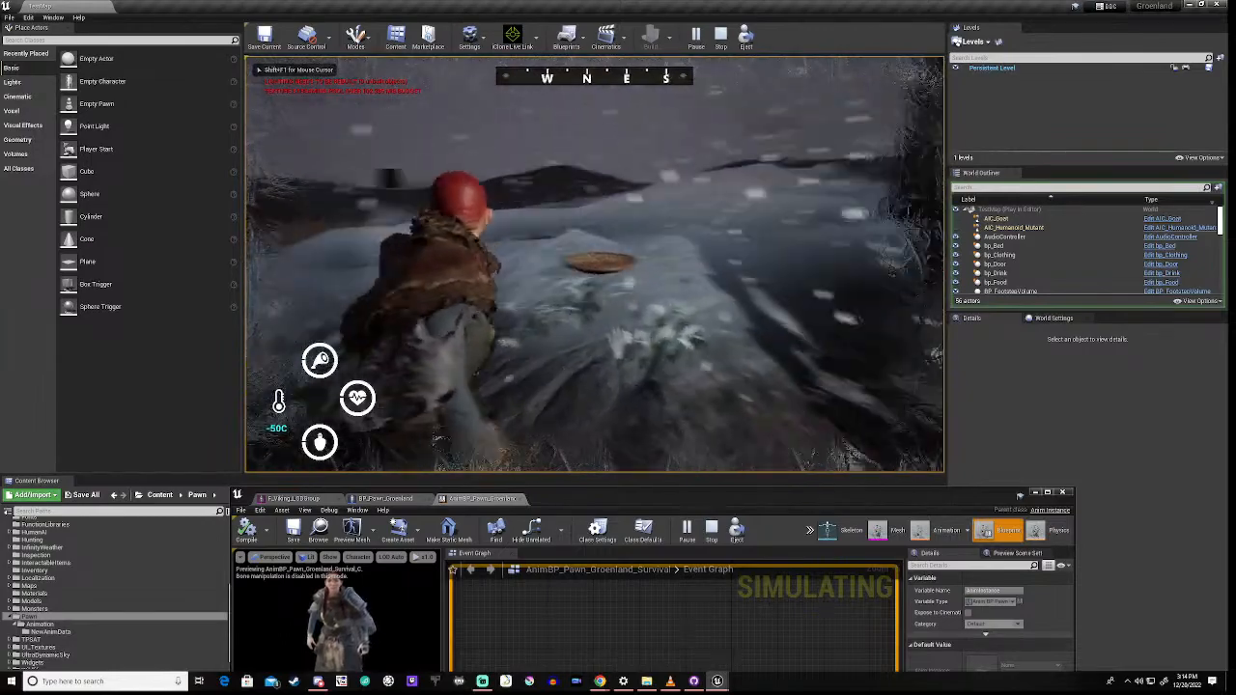
key("w")
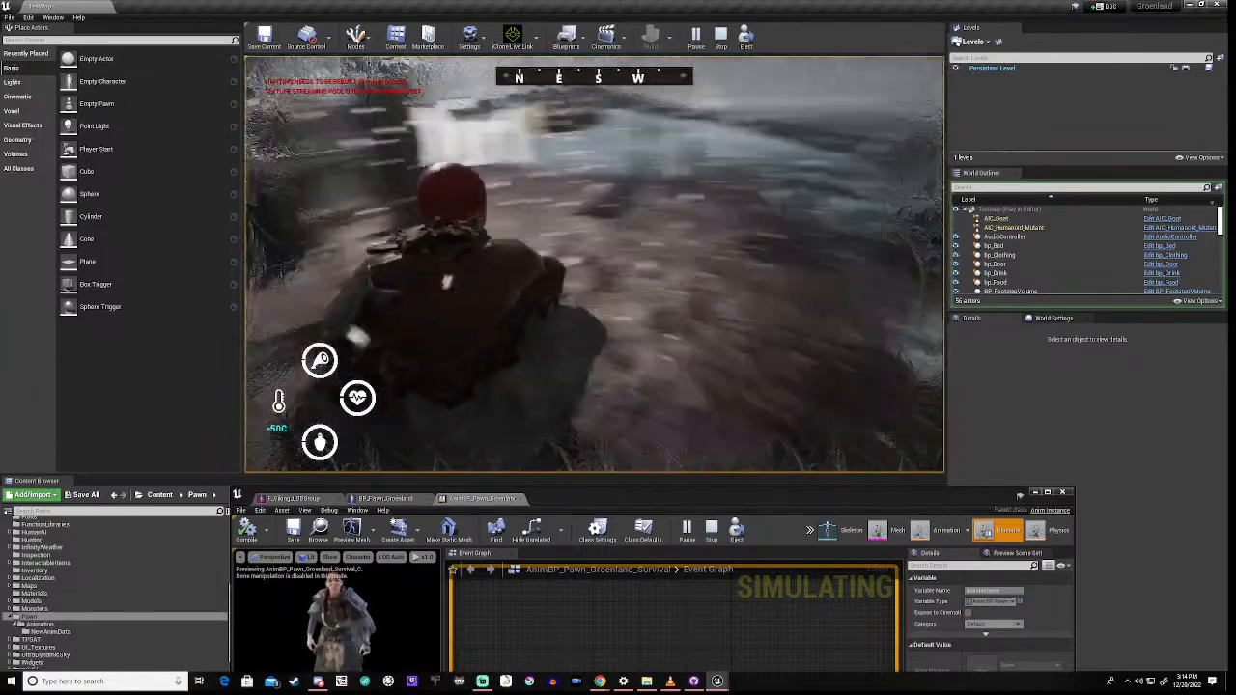
Step: Run the Viking around TestMap past the door and dirt area to the fire brazier, checking the movement animation, and stop the play test
key("w")
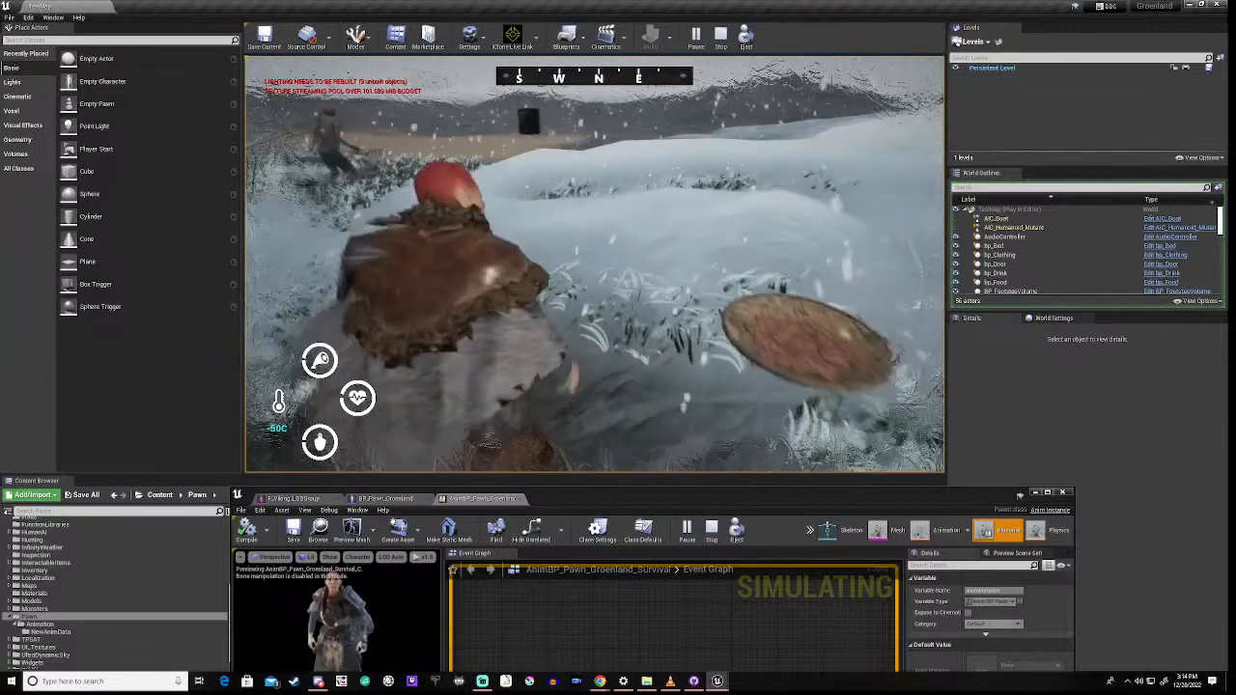
key("w")
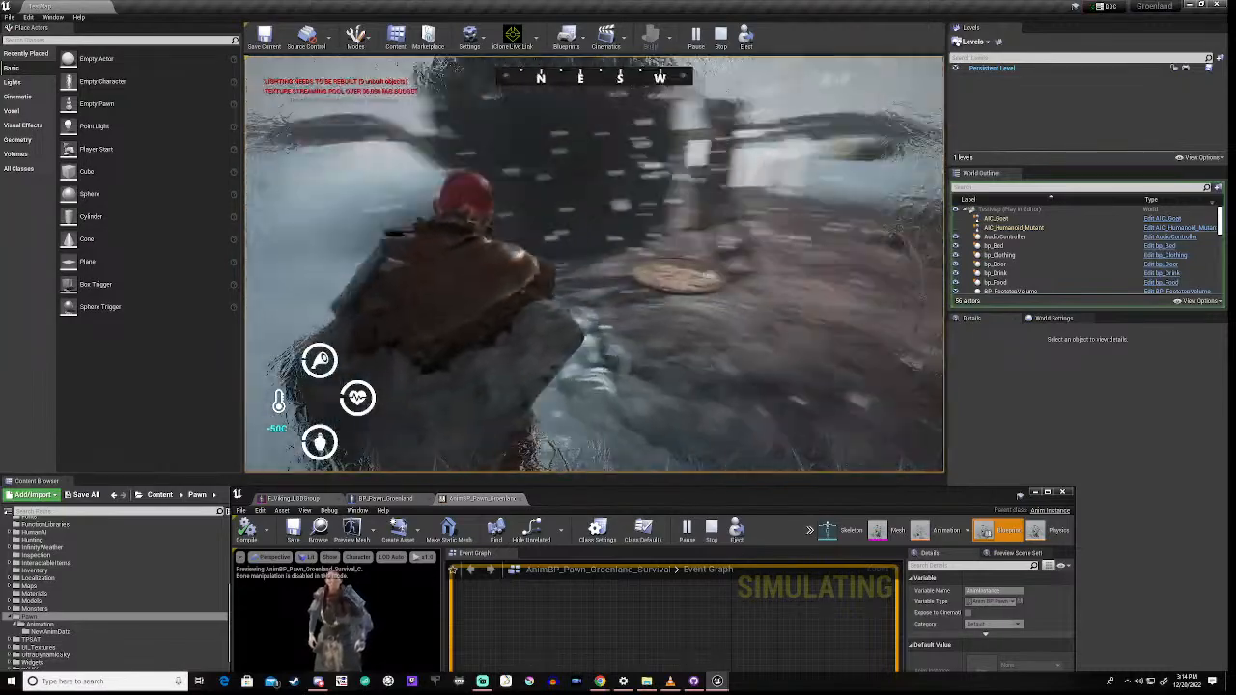
key("w")
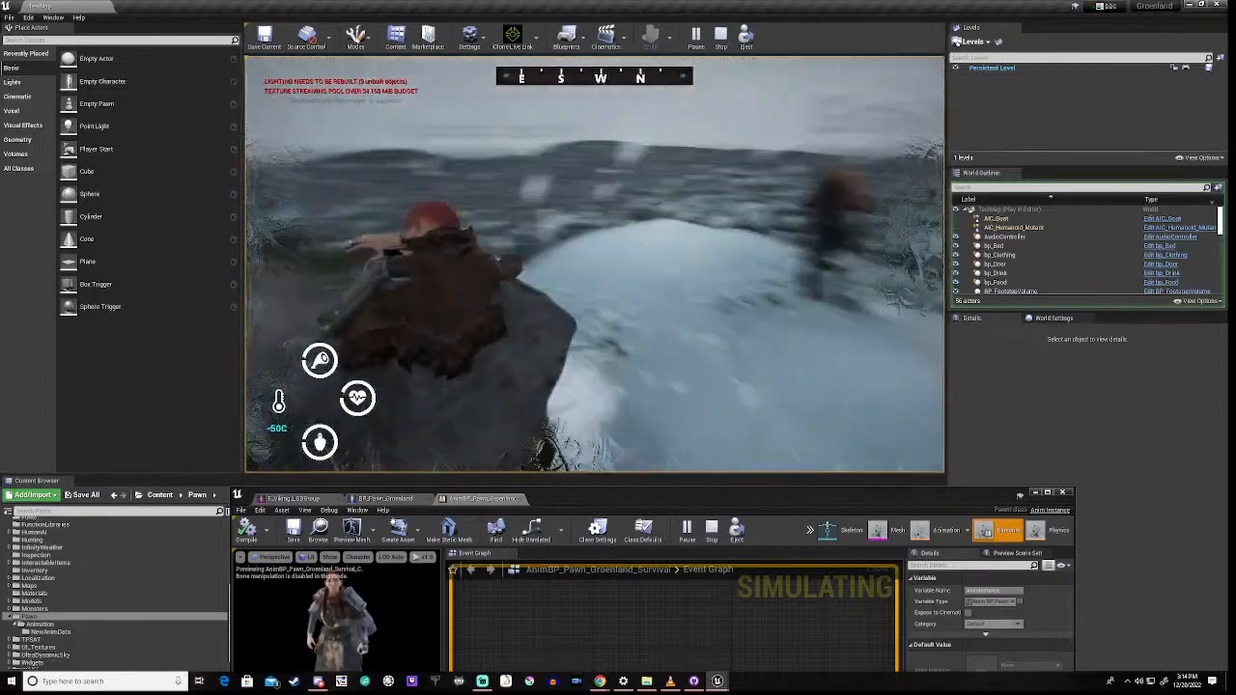
key("w")
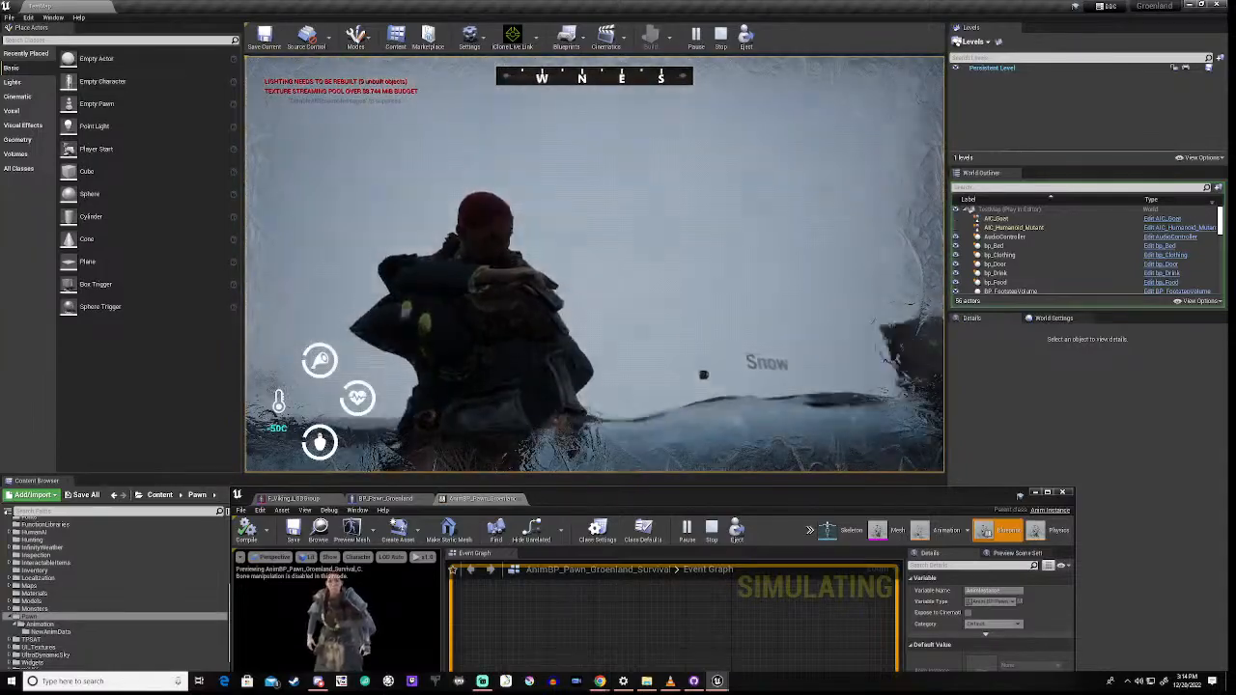
key("w")
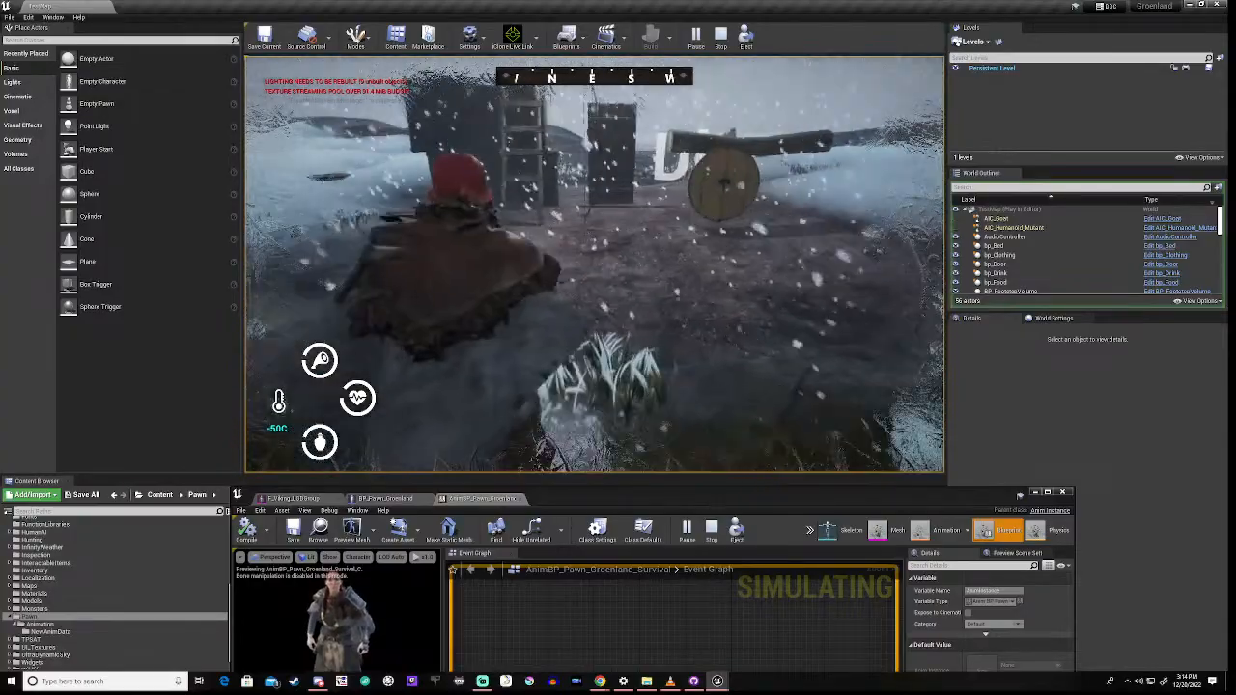
key("w")
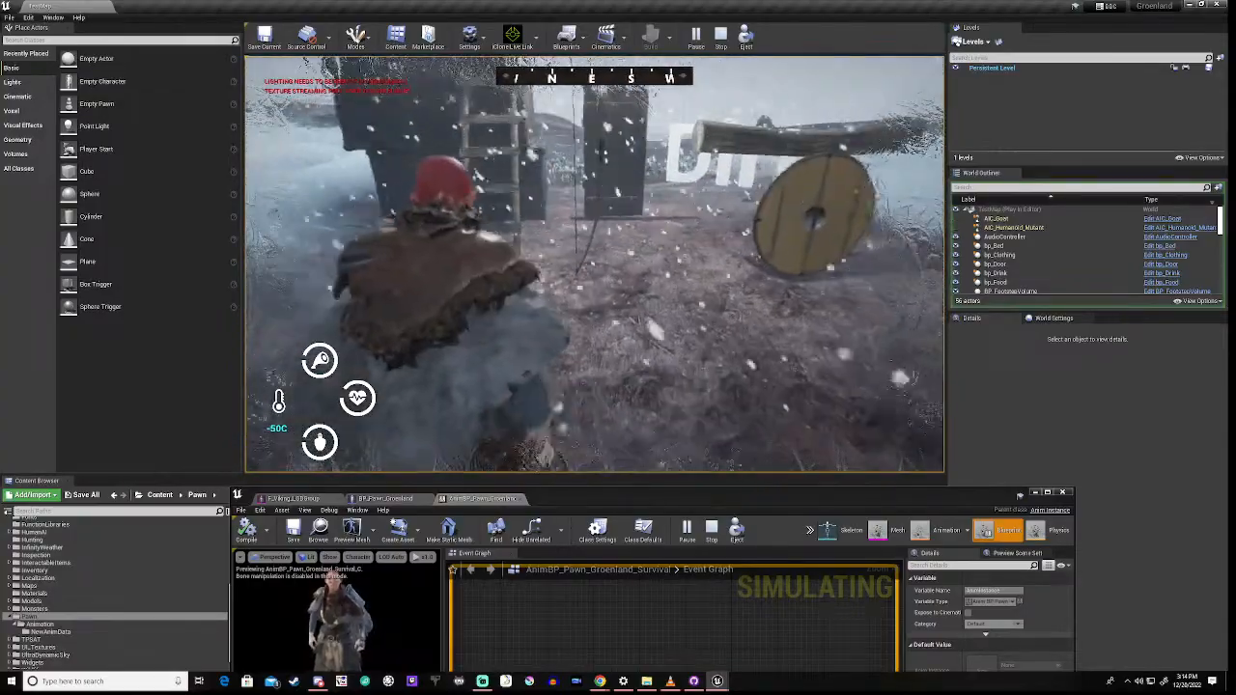
key("w")
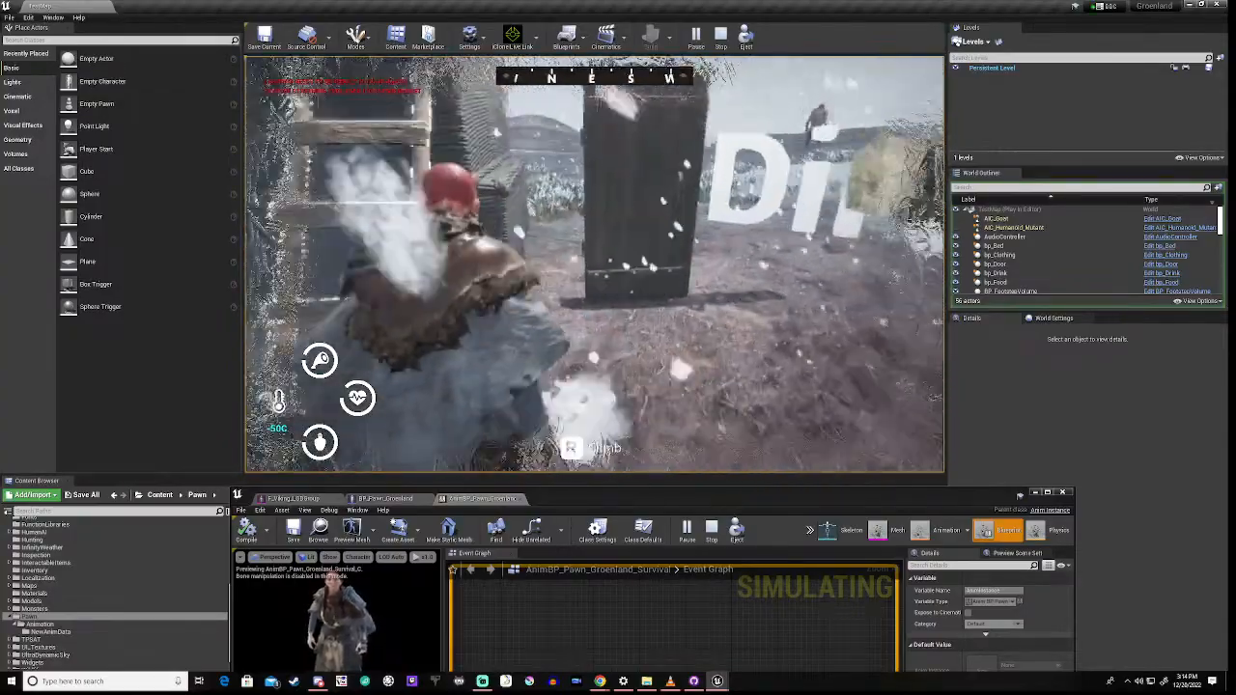
key("w")
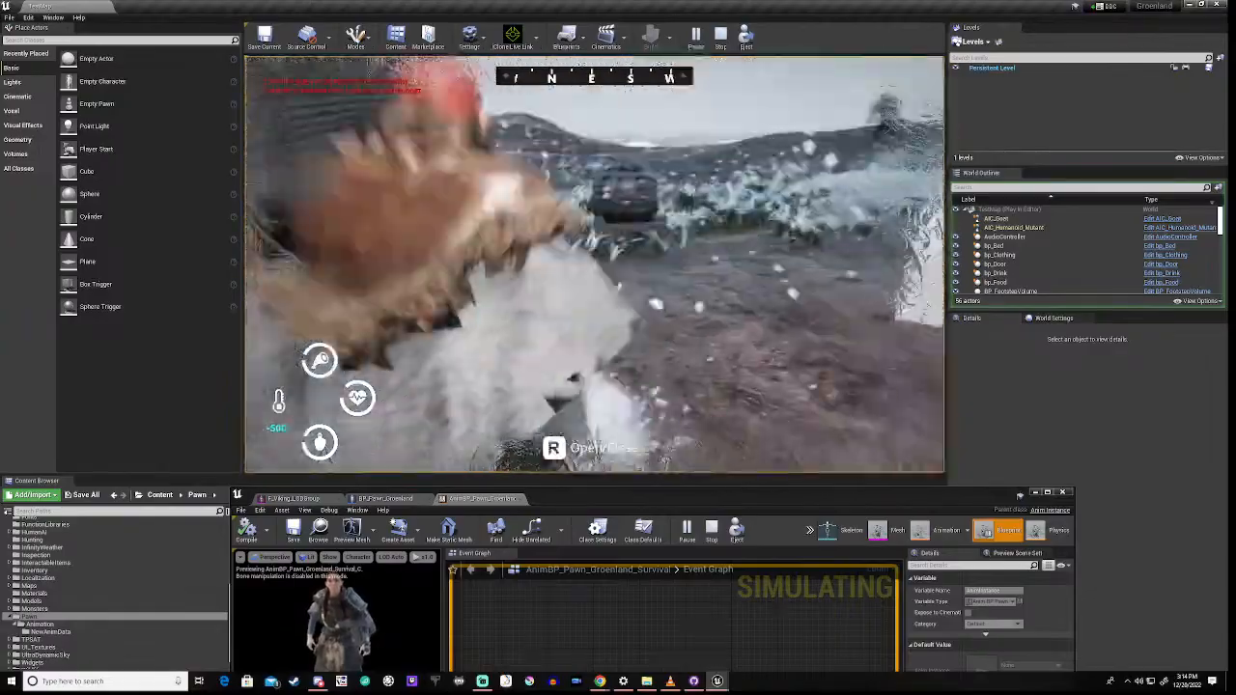
key("w")
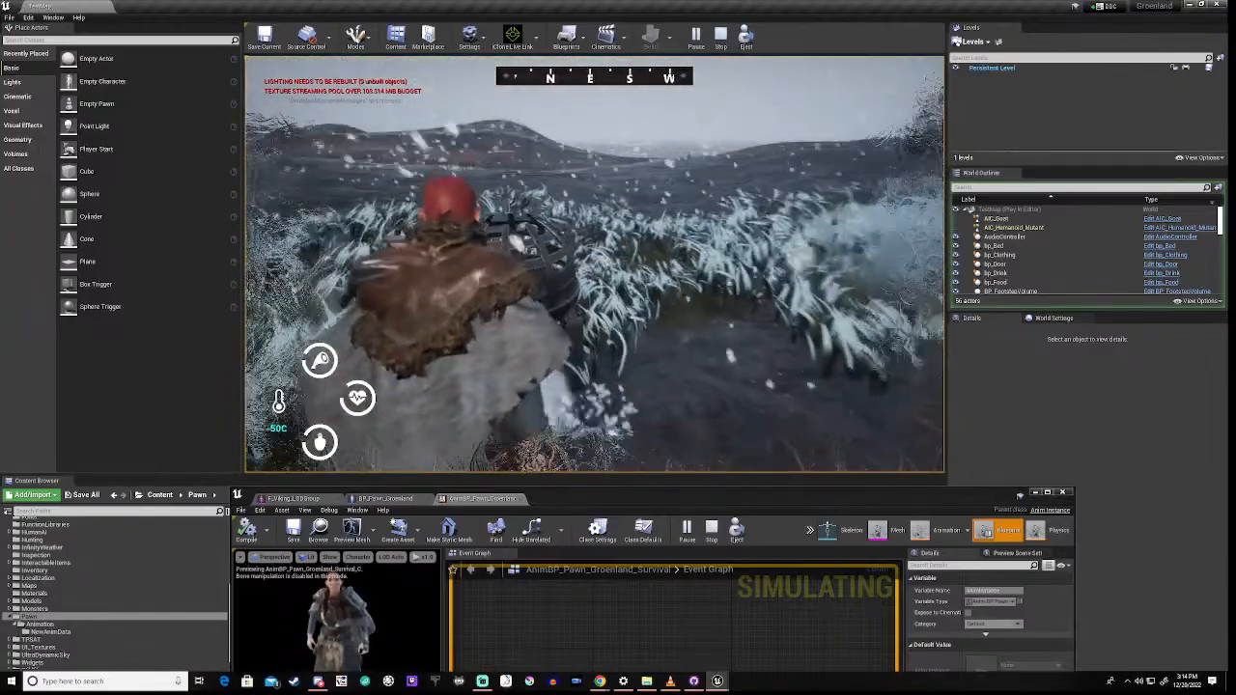
key("w")
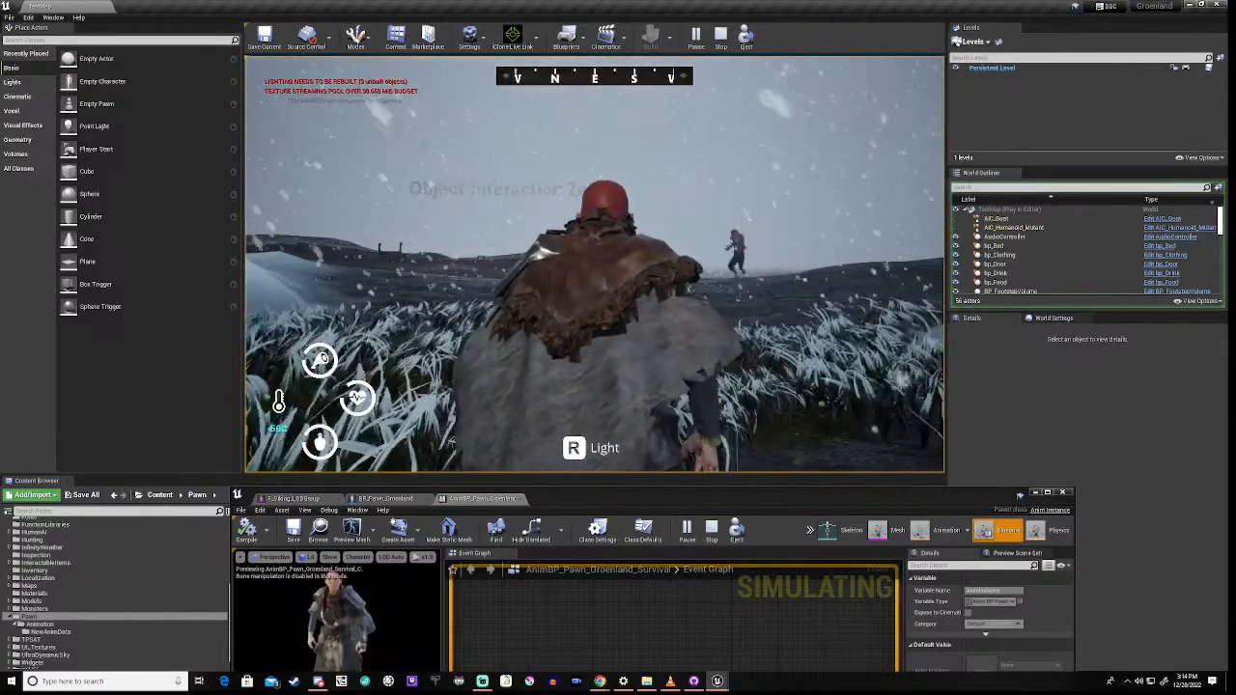
key("Escape")
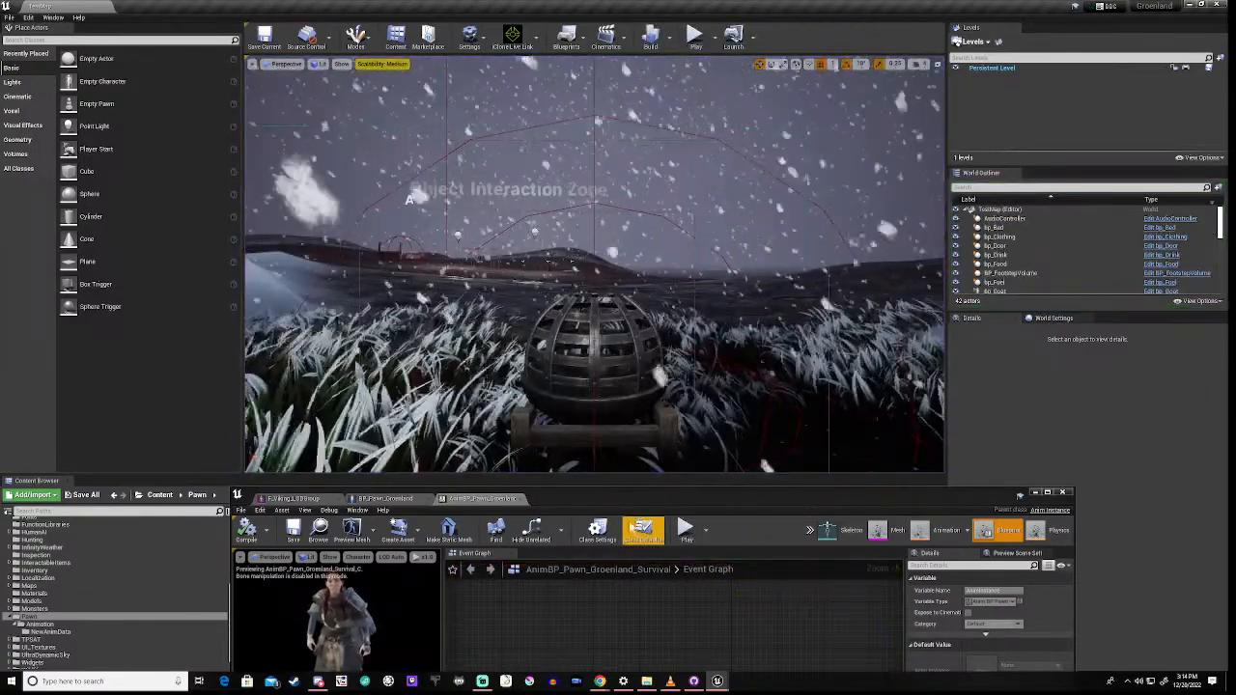
Step: Examine the update chain in the Survival animation blueprint's event graph and clear its window off the level viewport
left_click_drag(651, 492, 701, 186)
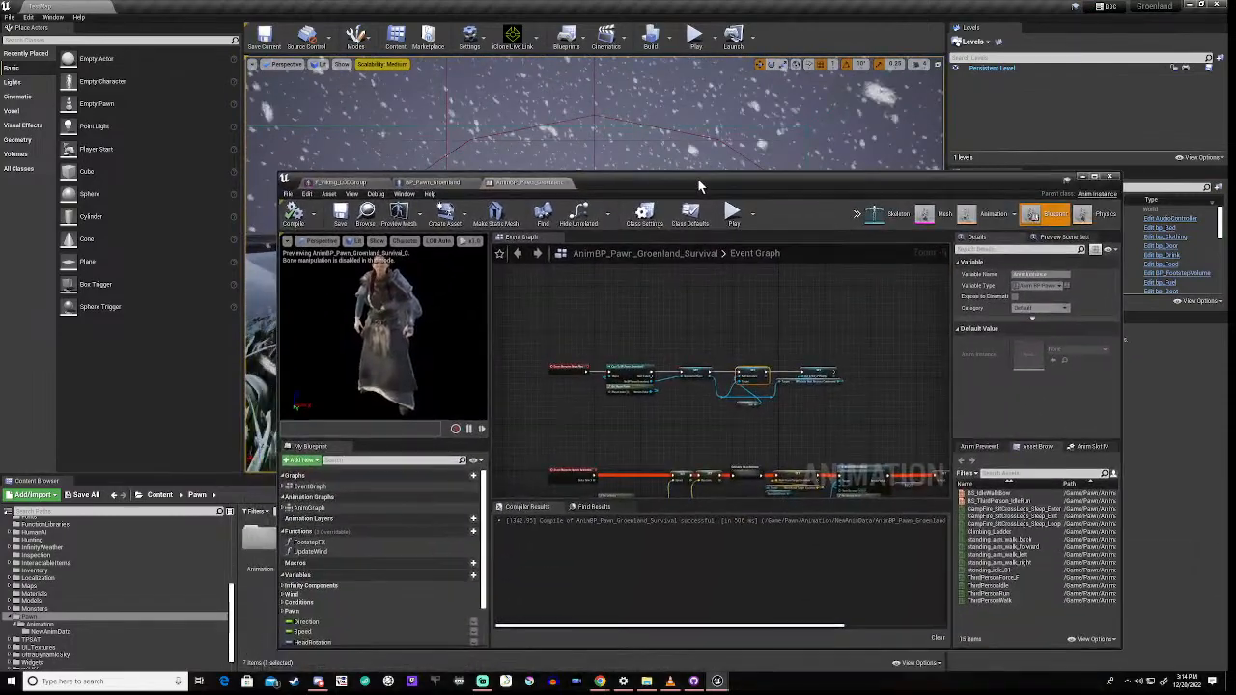
right_click_drag(701, 443, 696, 281)
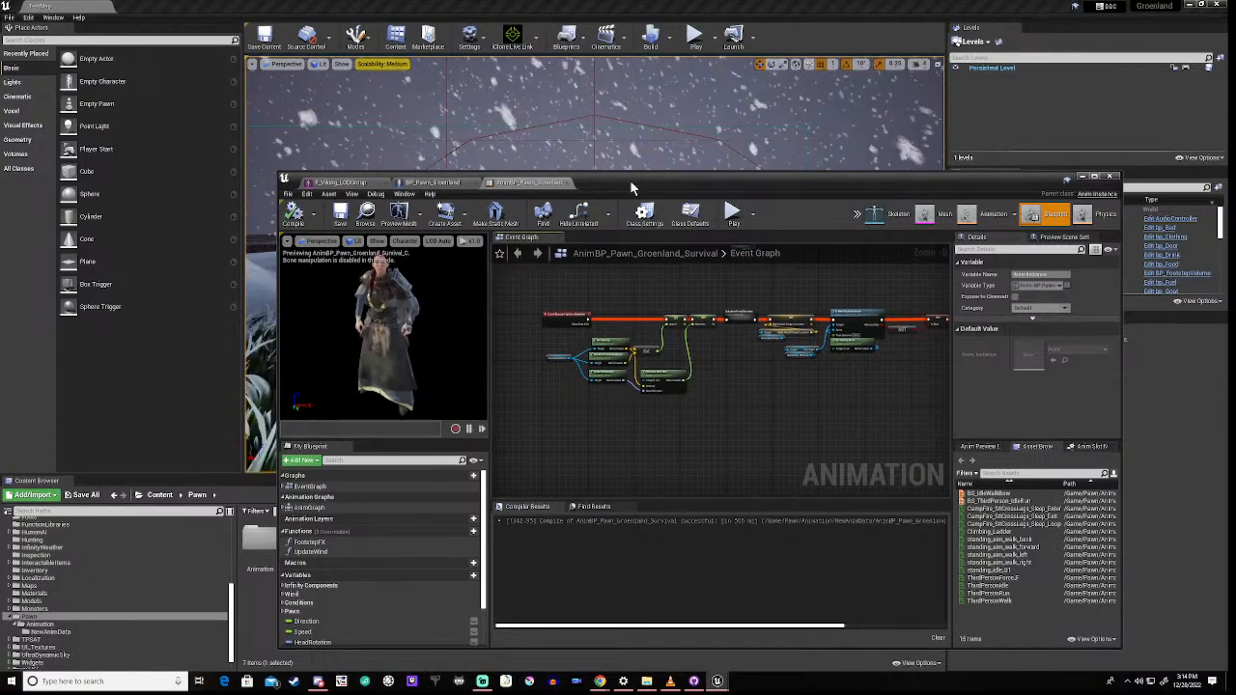
left_click_drag(637, 181, 520, 460)
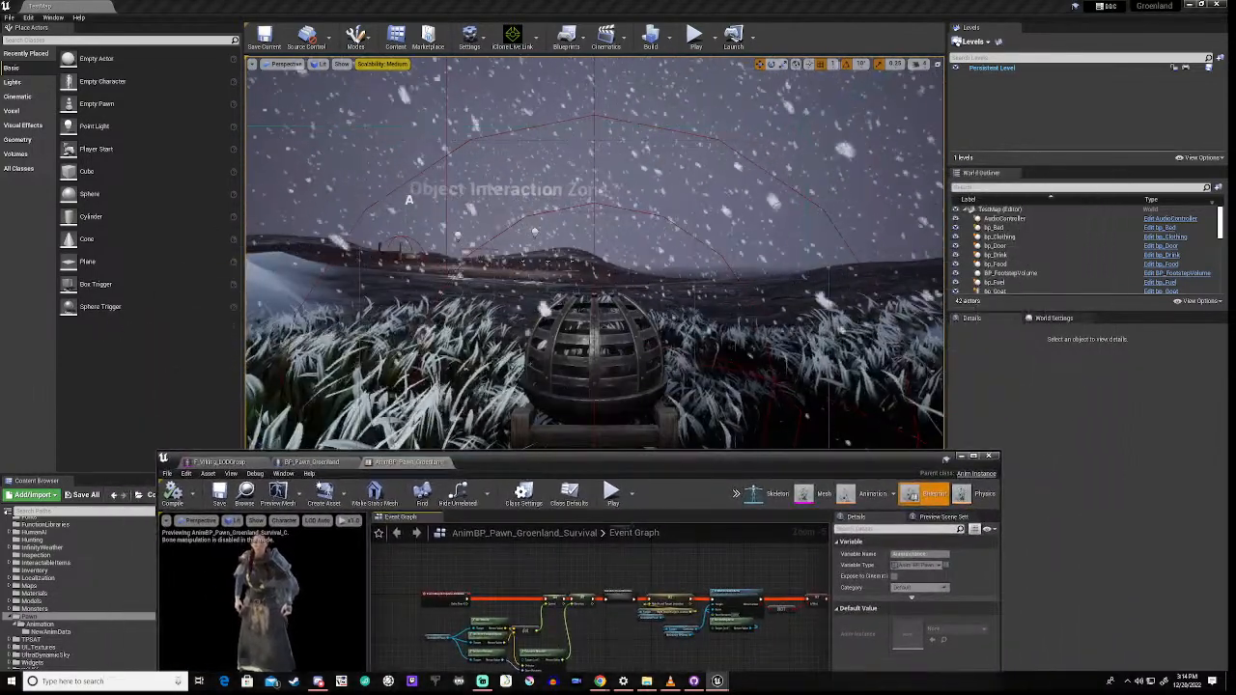
Step: Open the fire brazier's blueprint from the level and go to the definition of its Play Use Montage call
left_click(594, 348)
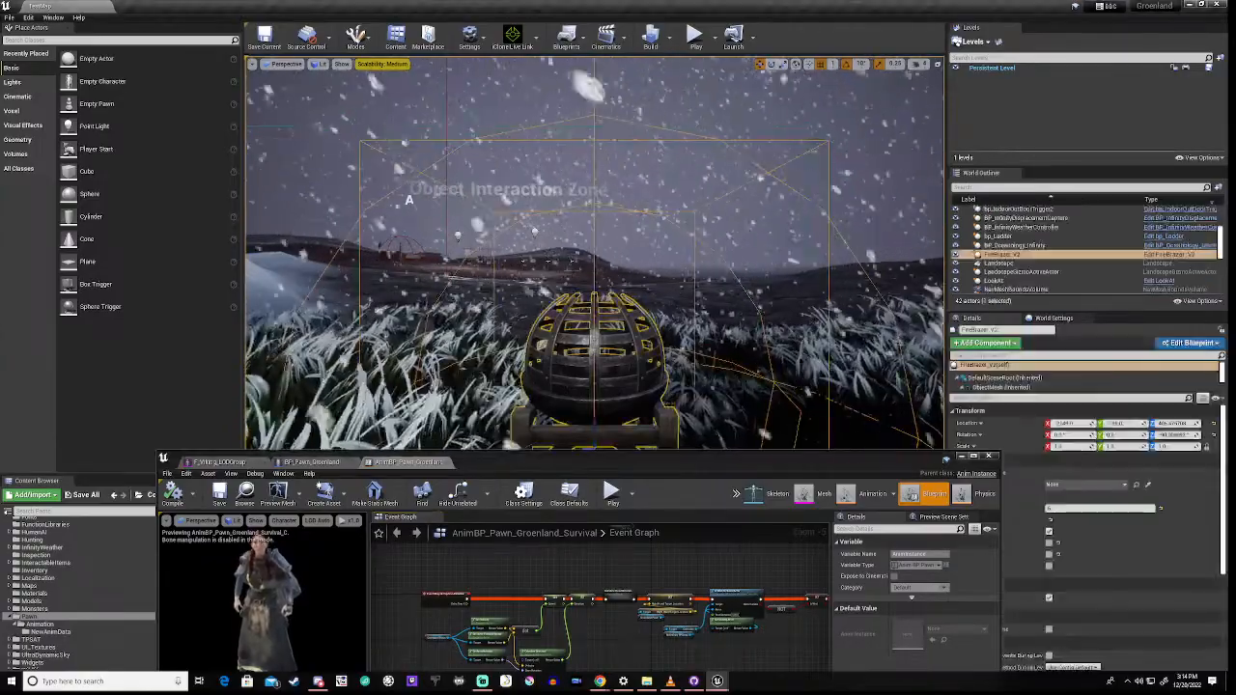
left_click(1164, 255)
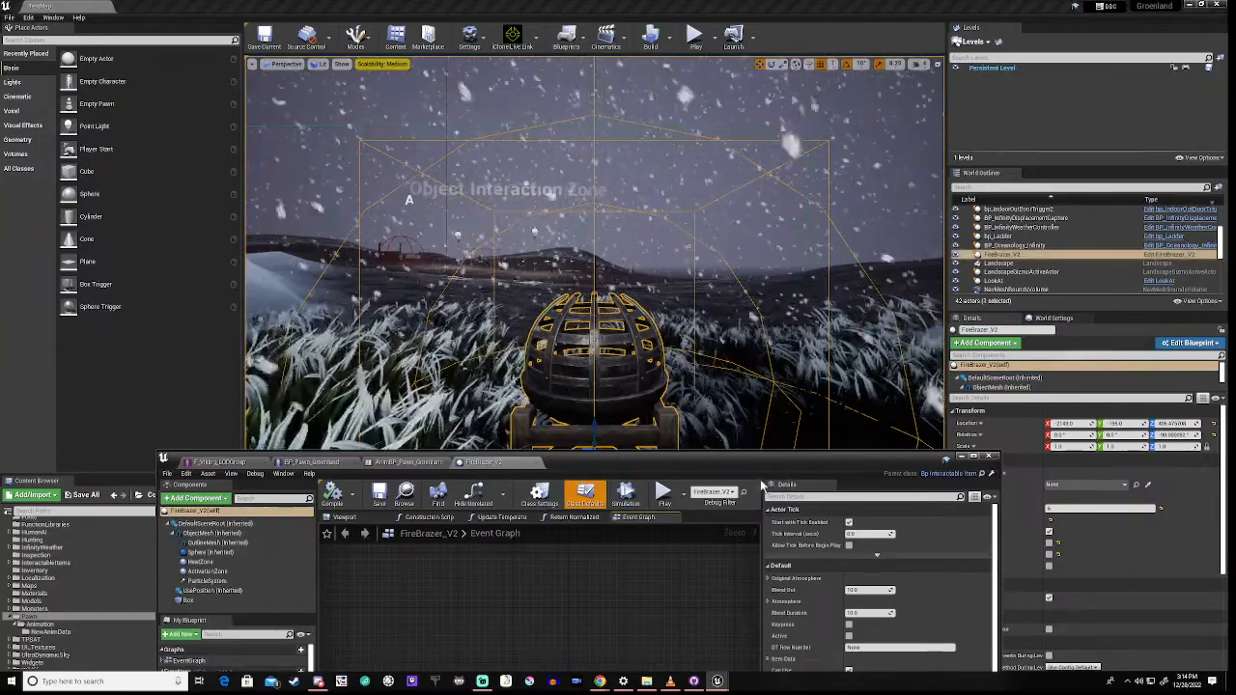
left_click_drag(594, 468, 680, 205)
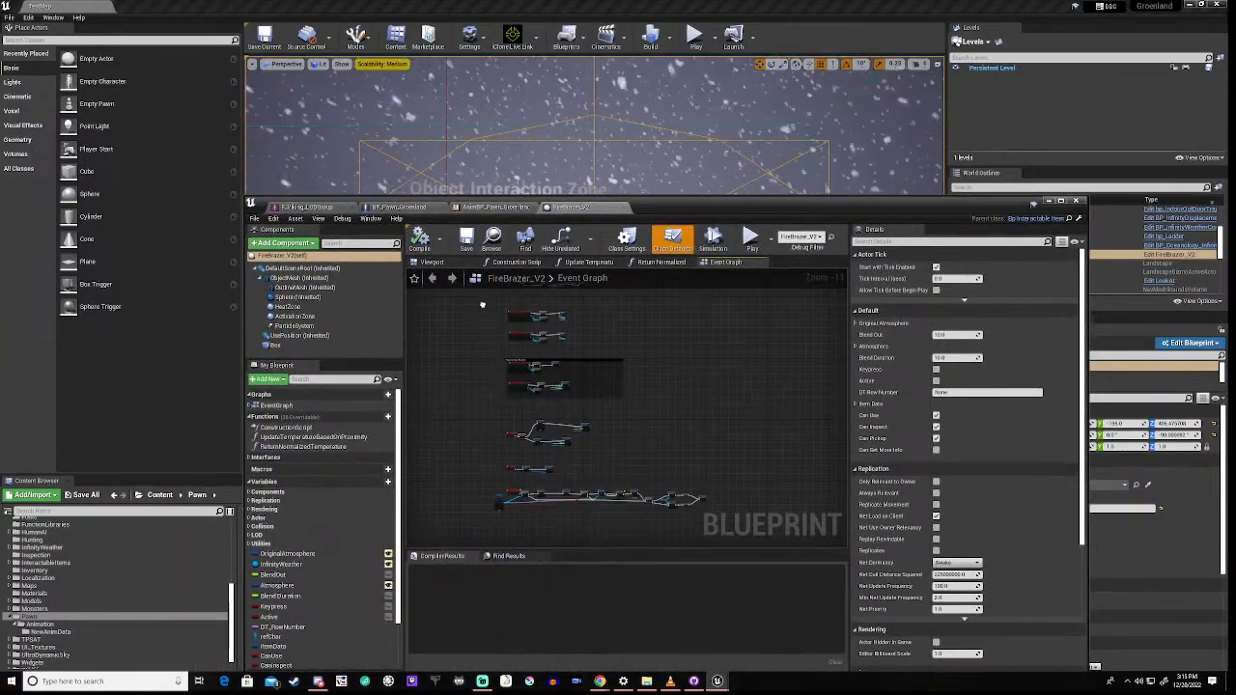
scroll(554, 471, "up", 5)
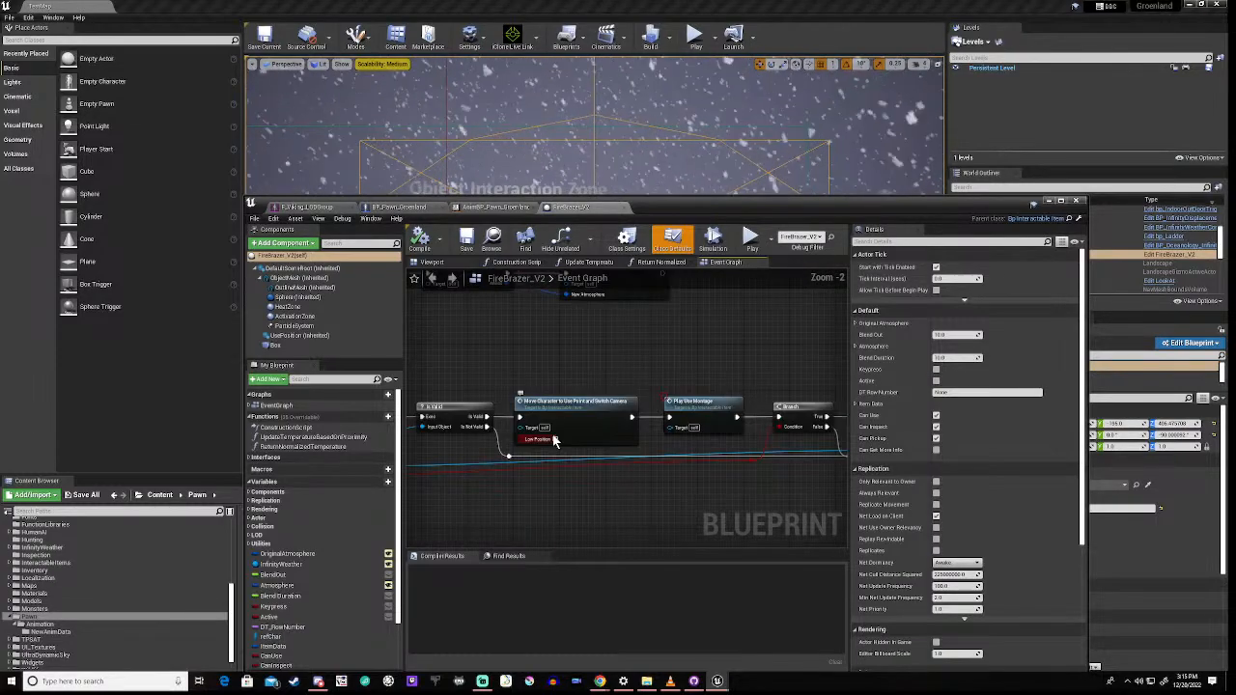
right_click_drag(582, 489, 543, 486)
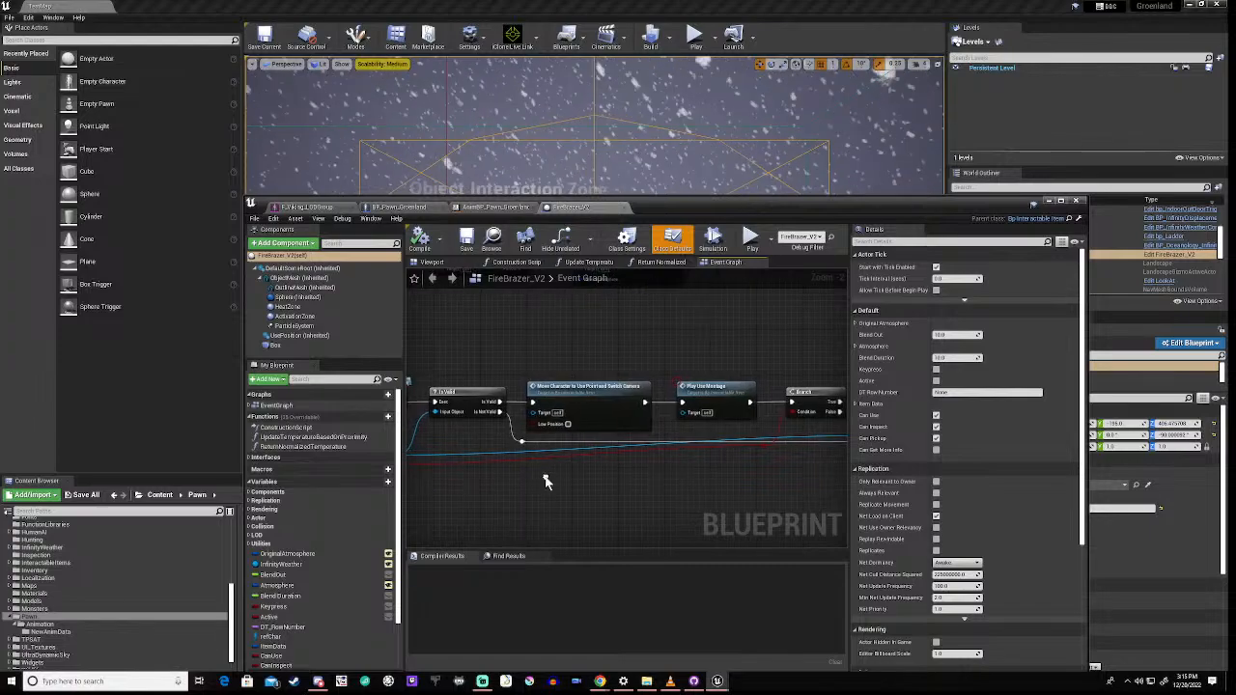
left_click(722, 387)
double_click(723, 386)
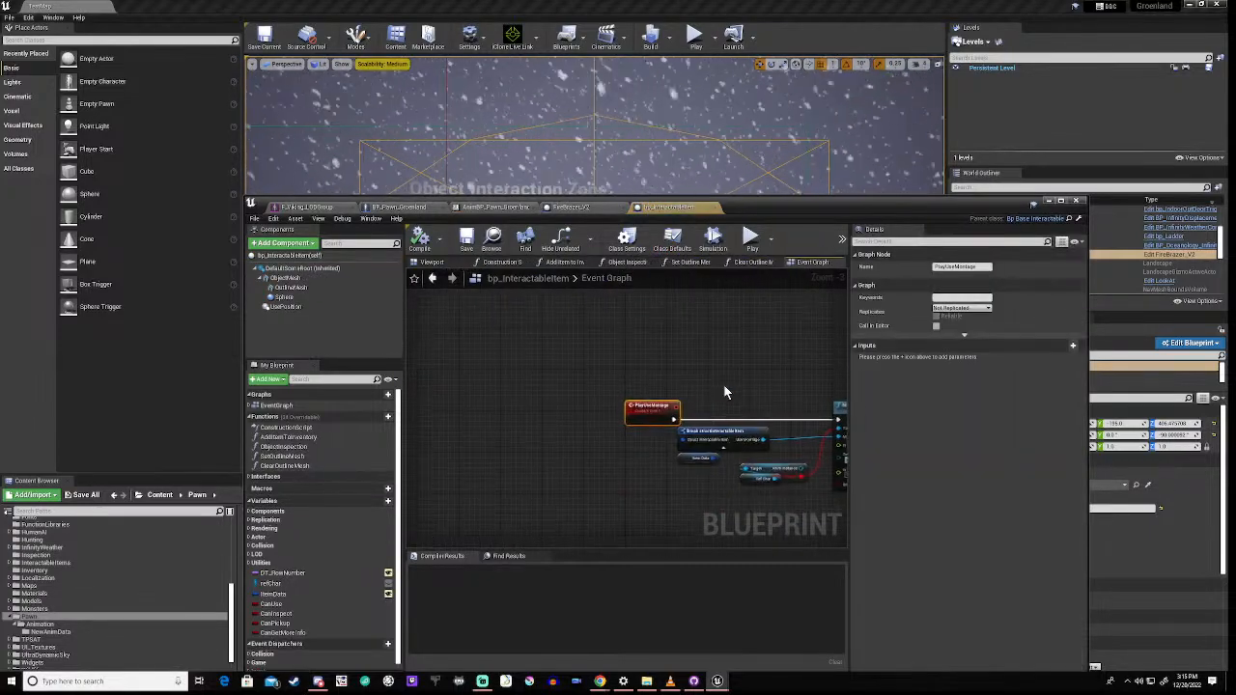
Step: Refresh the Anim Instance node in bp_InteractableItem, reconnect it to Montage Play's Target and compile the blueprint
right_click_drag(767, 404, 515, 361)
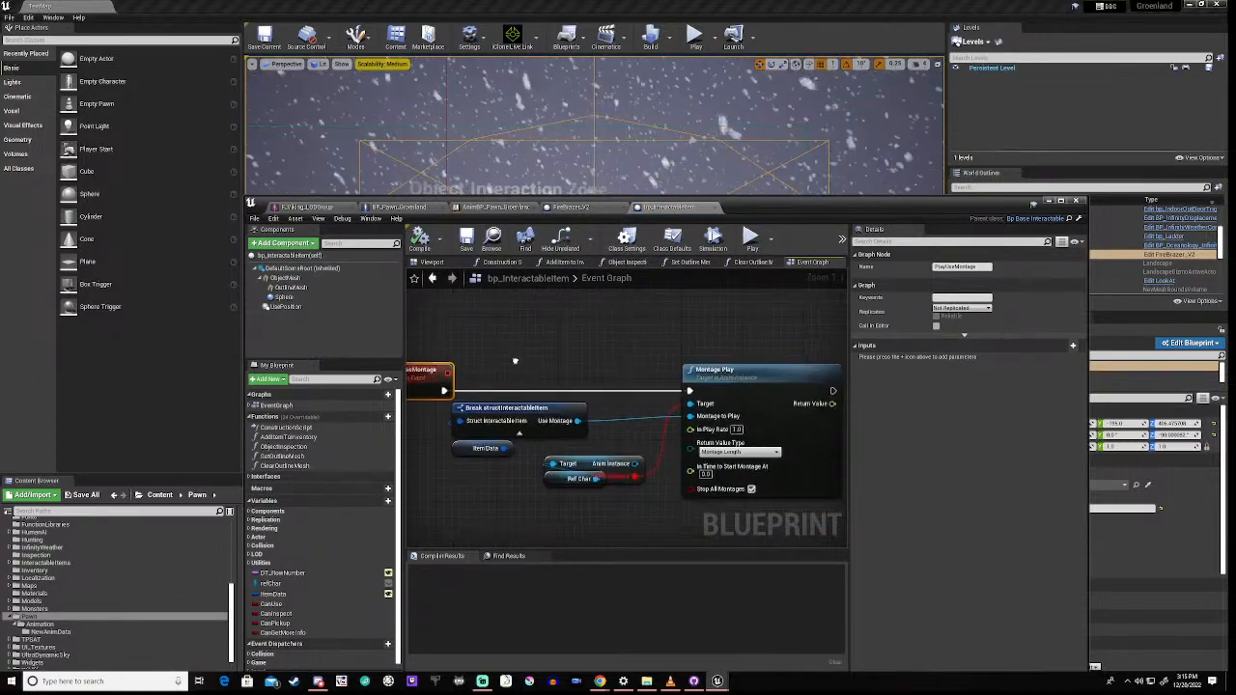
right_click(622, 469)
mouse_move(637, 401)
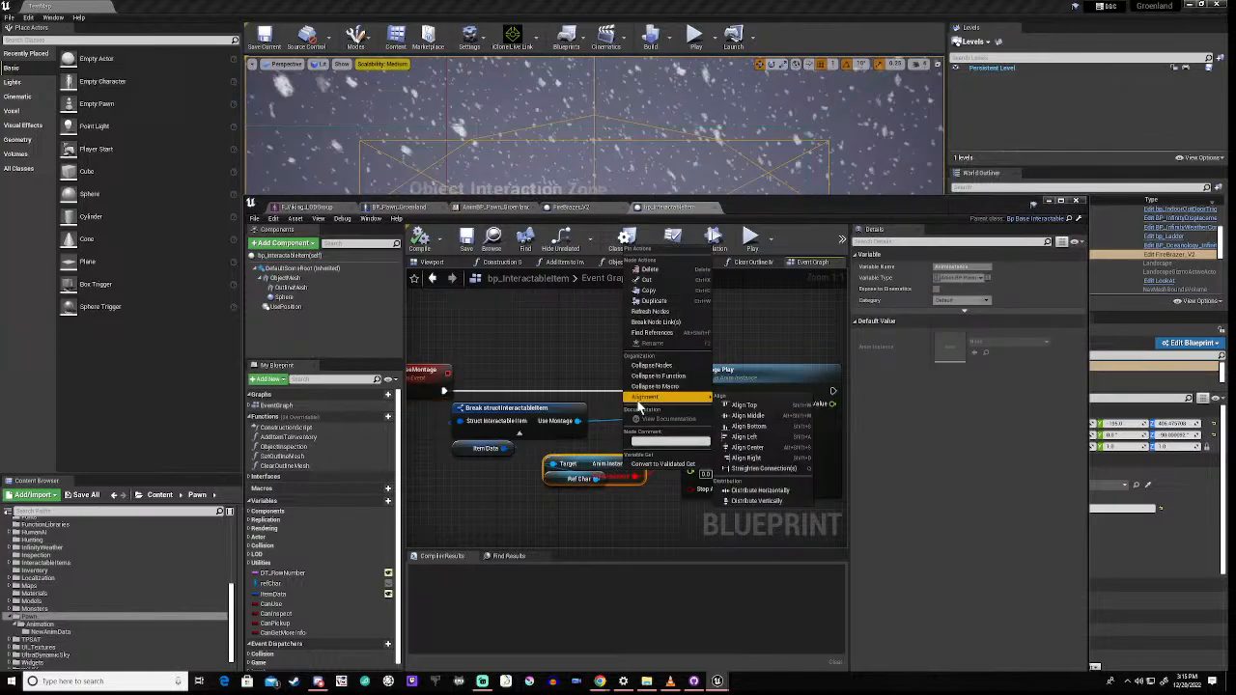
left_click(647, 322)
left_click_drag(633, 465, 691, 406)
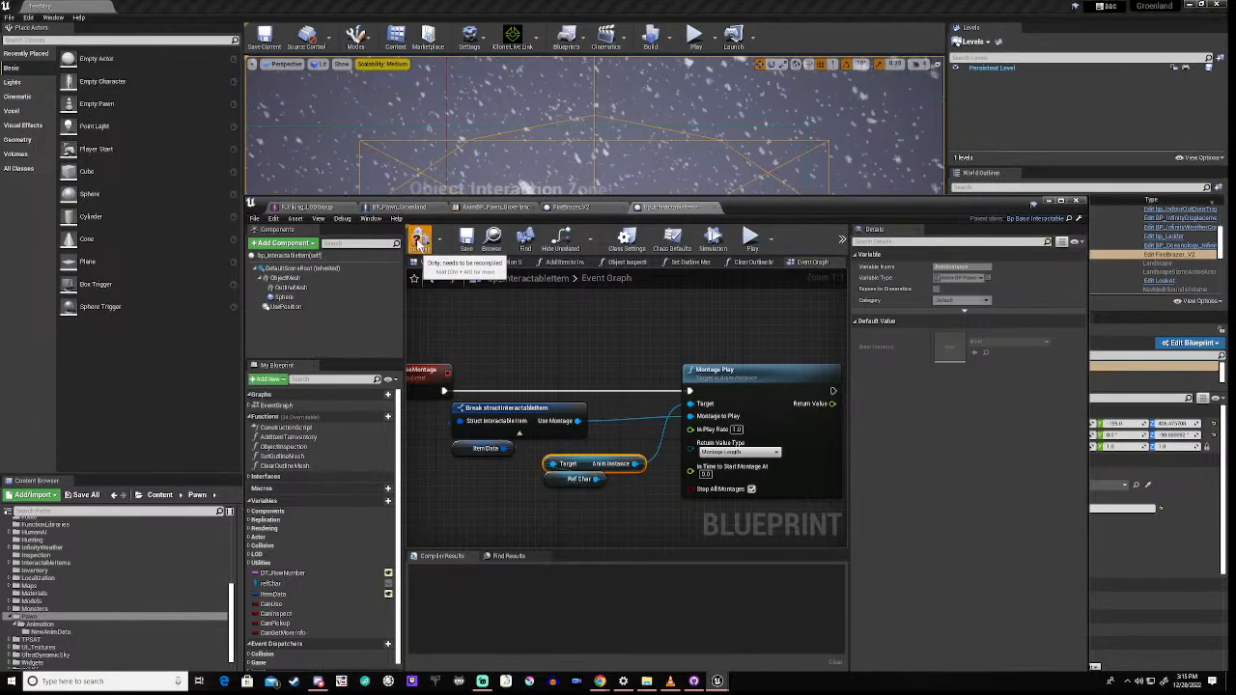
left_click(420, 241)
scroll(648, 375, "down", 3)
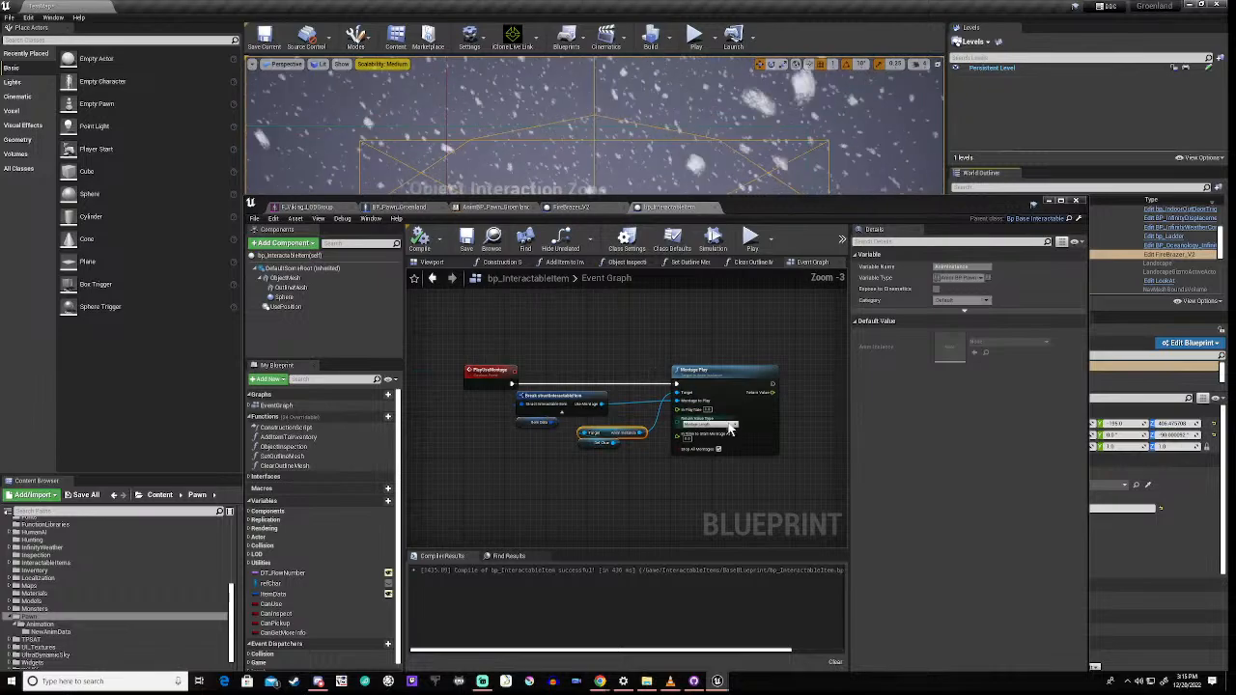
right_click_drag(807, 443, 792, 481)
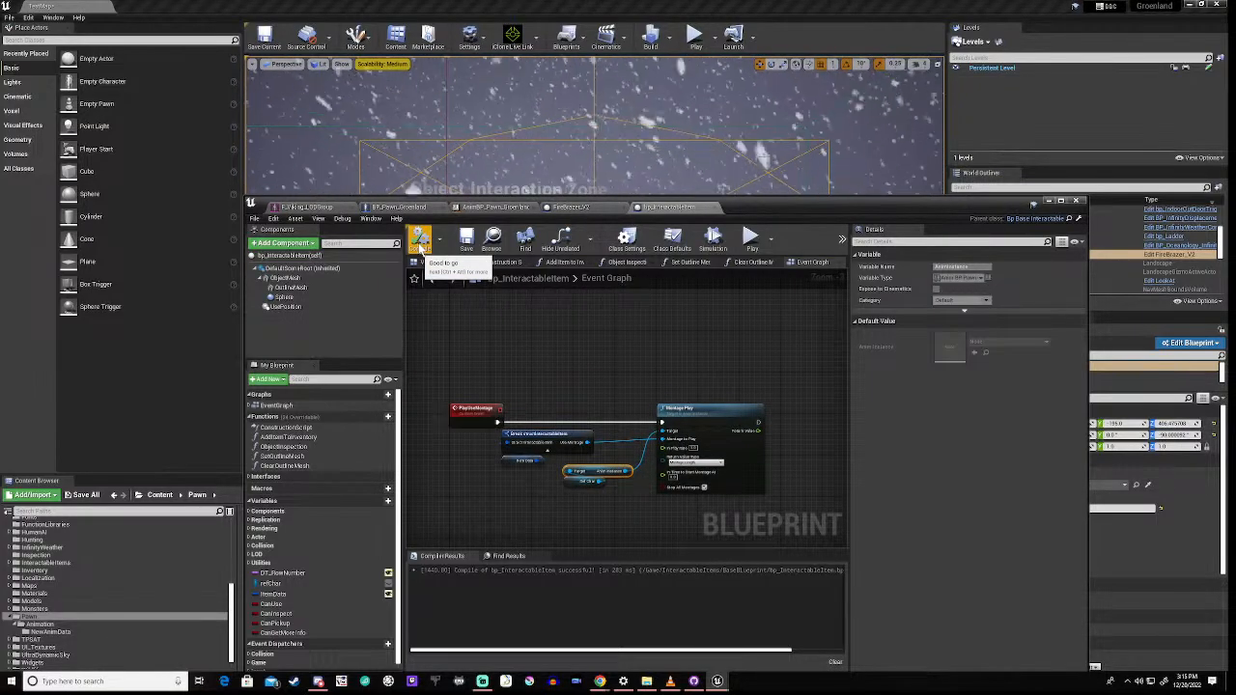
Step: Try to play TestMap, cancel at the compilation errors and open the failing bp_Bed blueprint from the message log
left_click_drag(762, 205, 701, 499)
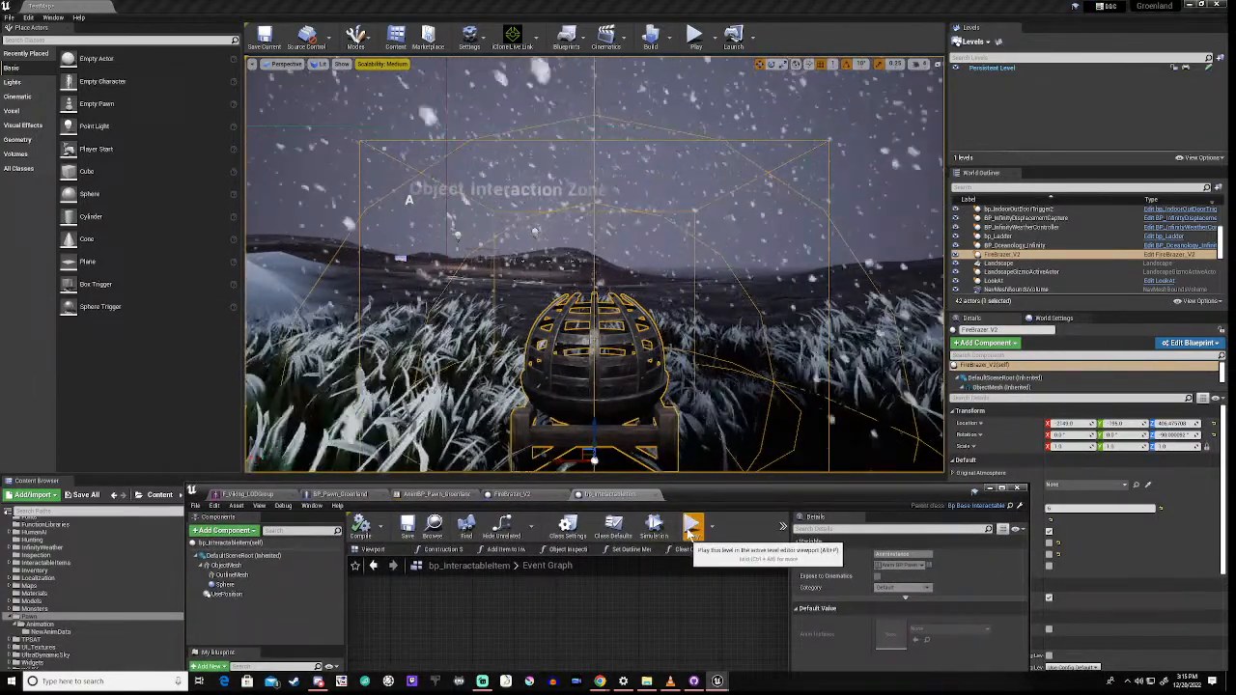
left_click(690, 532)
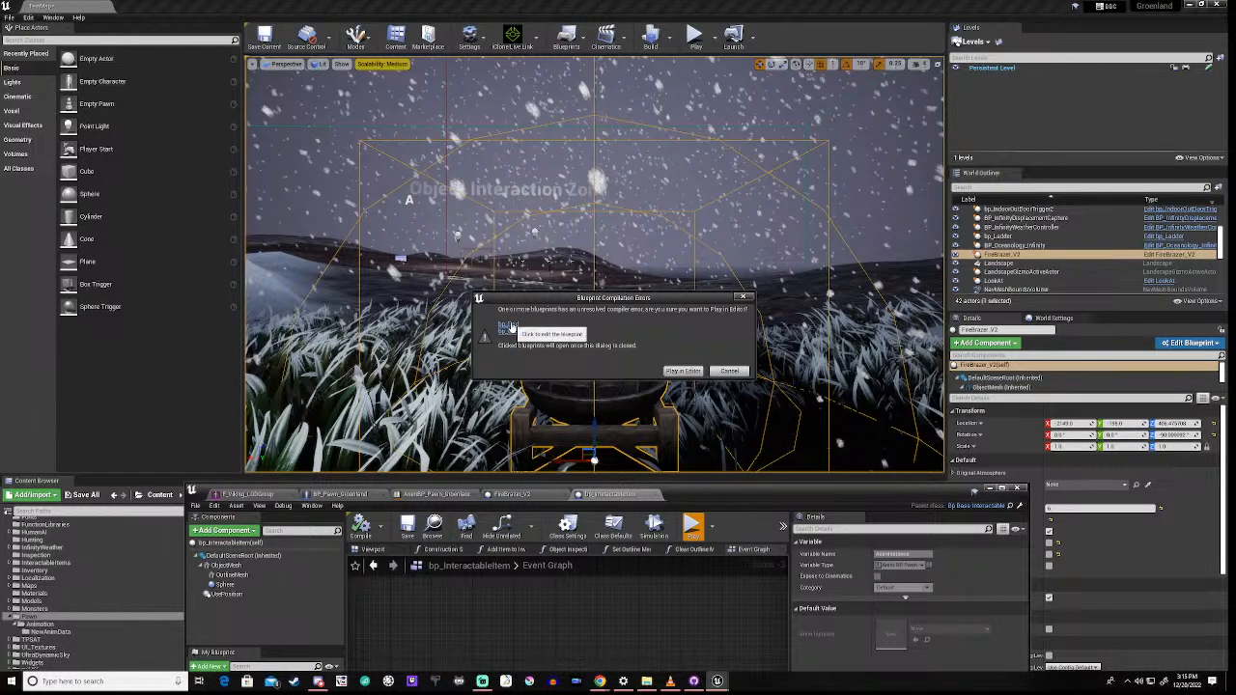
left_click(729, 372)
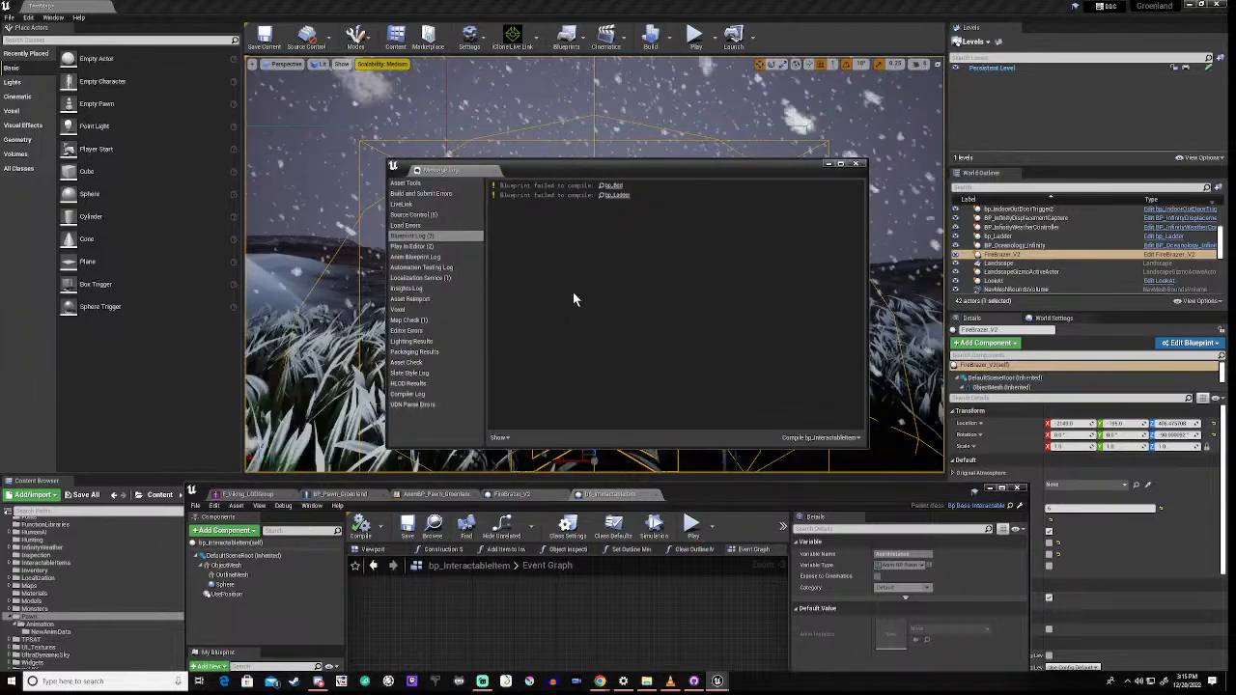
left_click(610, 186)
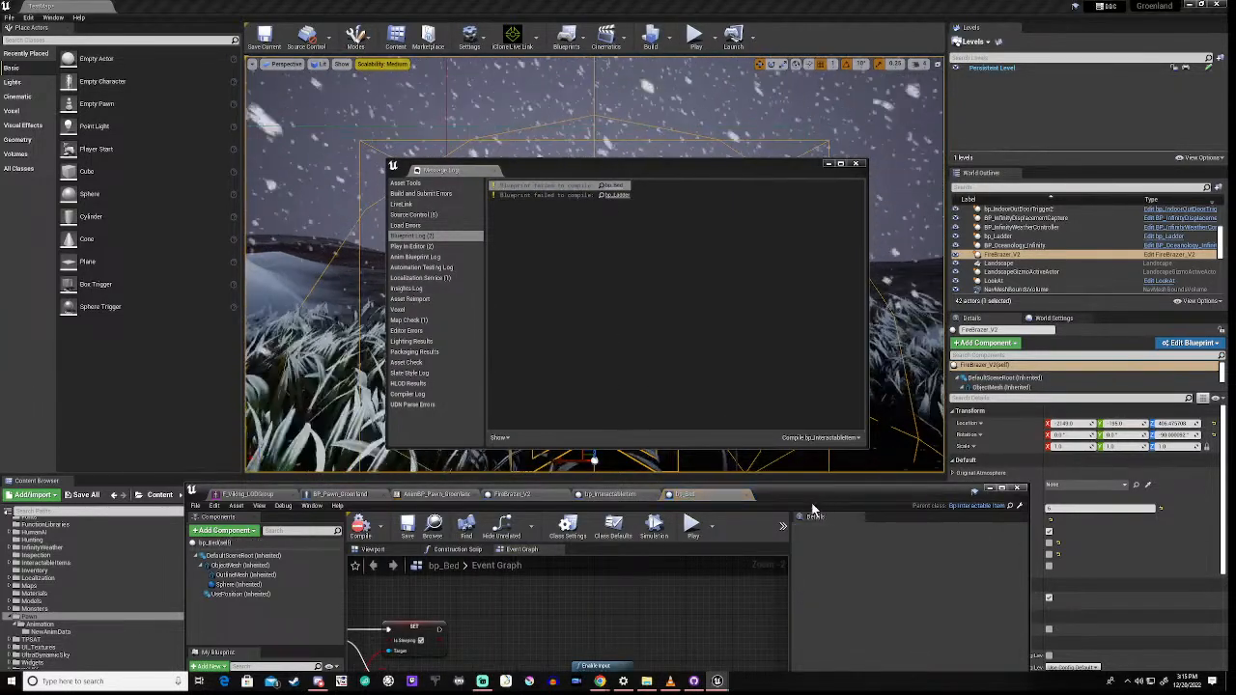
left_click_drag(814, 492, 870, 185)
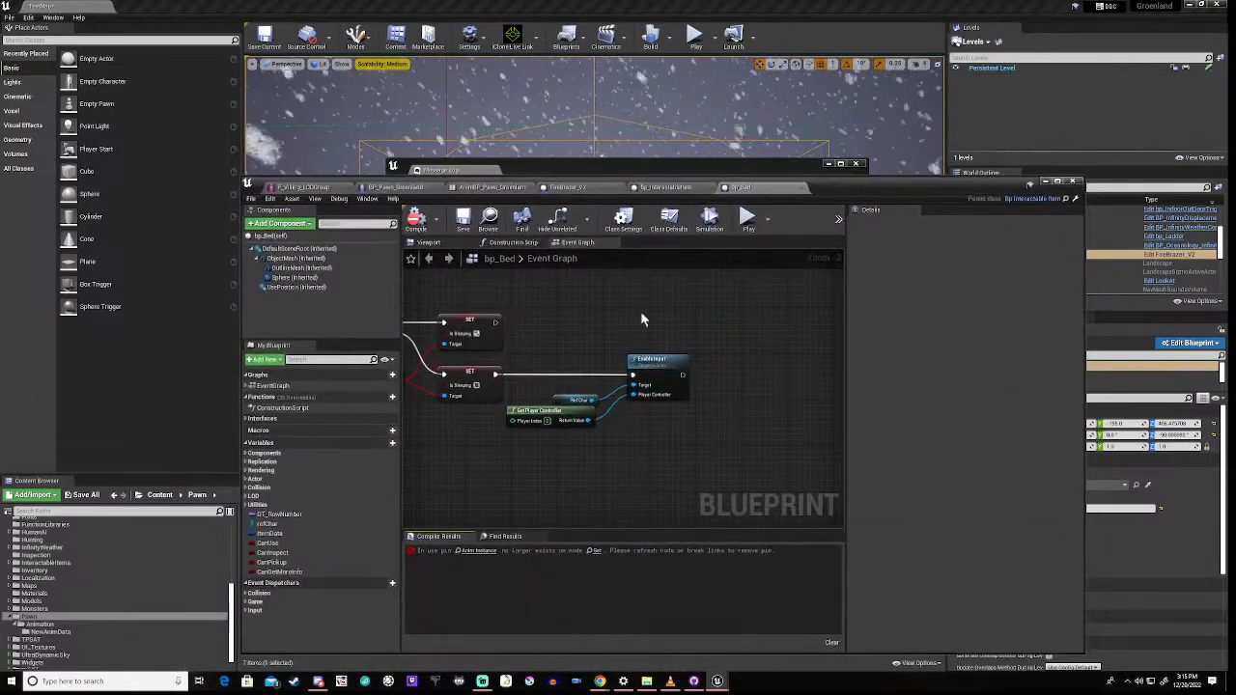
Step: Refresh the broken Anim Instance node in bp_Bed's event graph and try to link it to the existing Set Is Sleeping node
right_click_drag(551, 333, 731, 353)
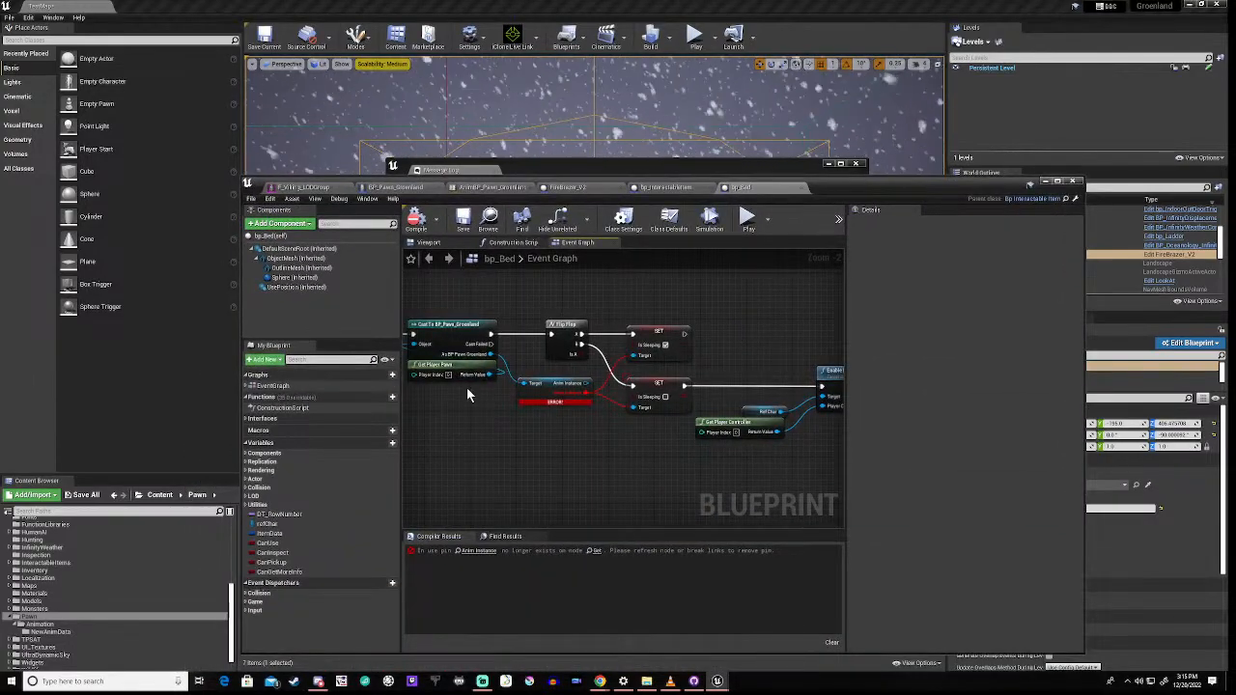
scroll(466, 394, "up", 3)
right_click(566, 385)
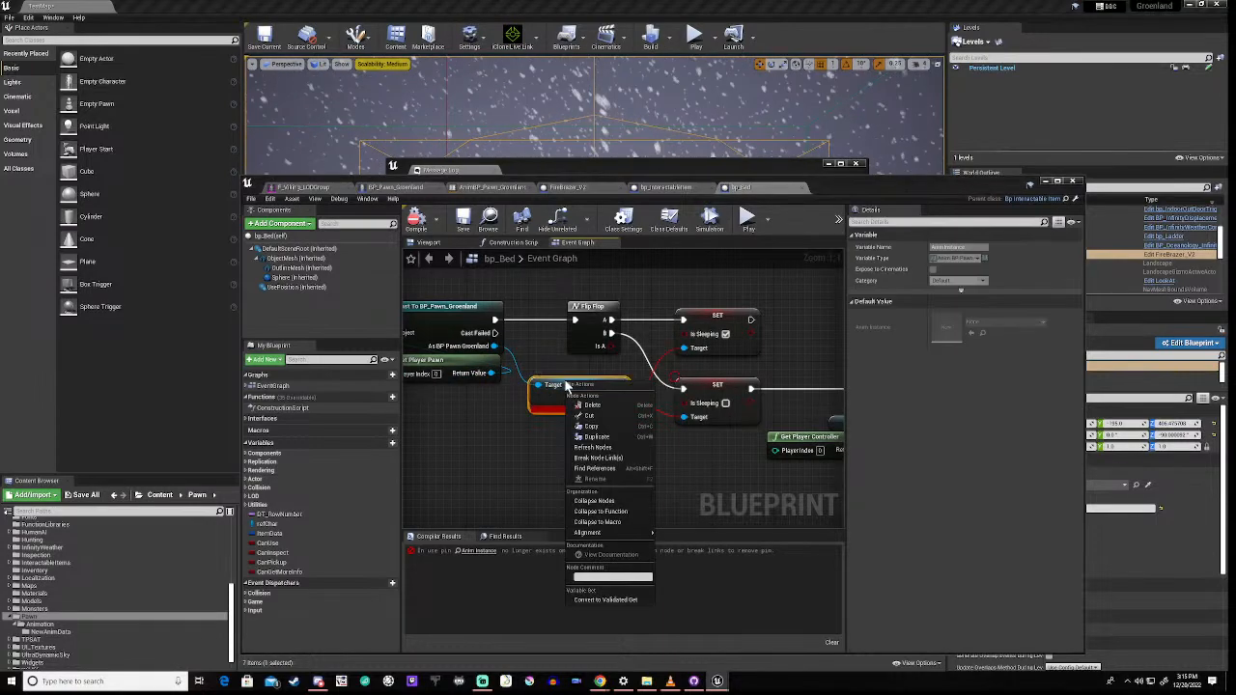
left_click(610, 449)
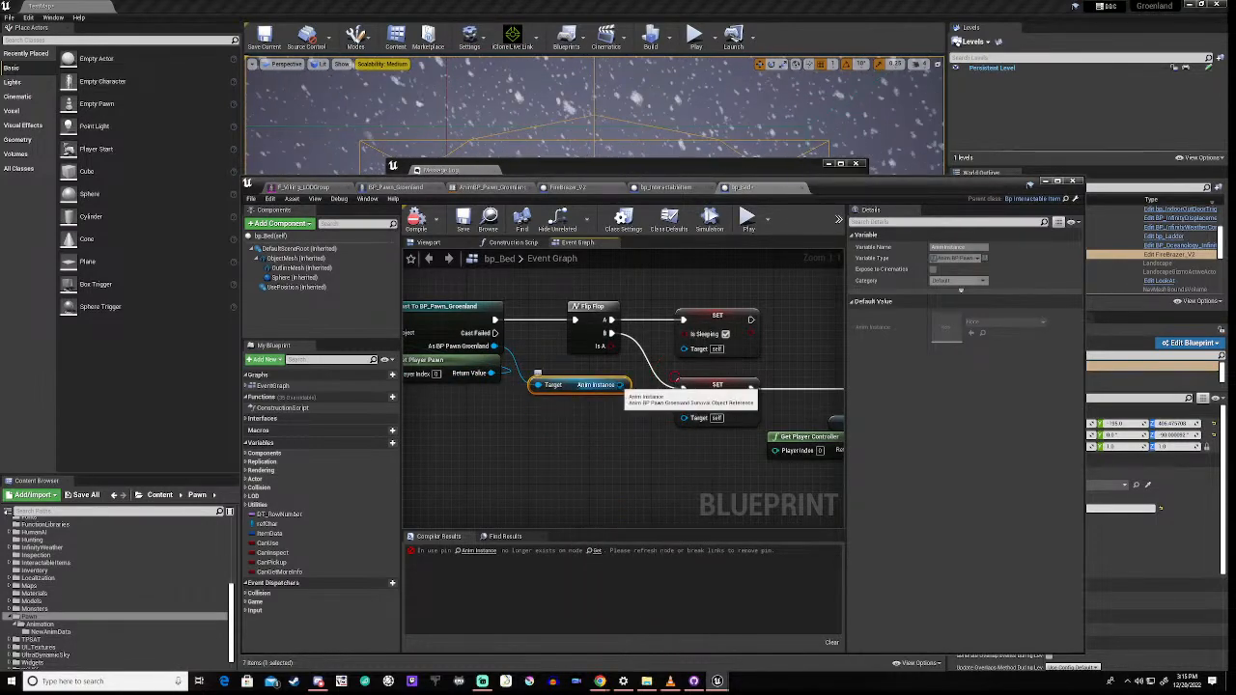
left_click_drag(618, 392, 693, 356)
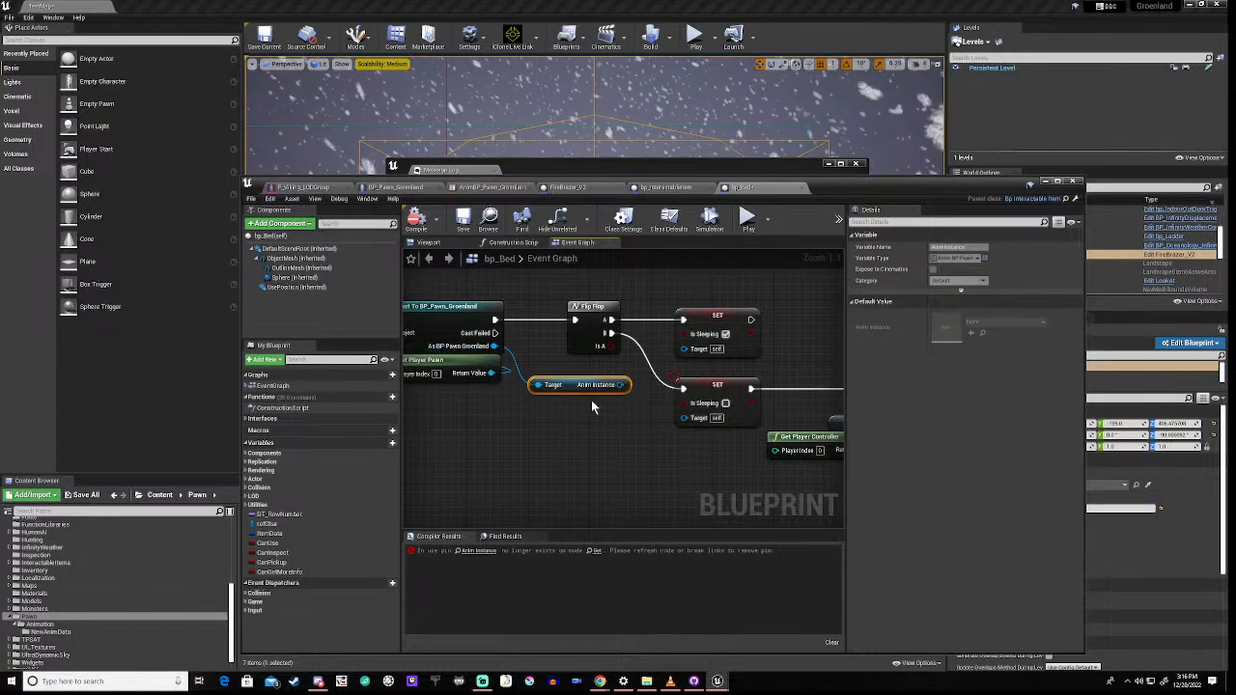
Step: Add a Set Is Sleeping node from the Anim Instance output and enable its Is Sleeping value
left_click_drag(623, 384, 634, 445)
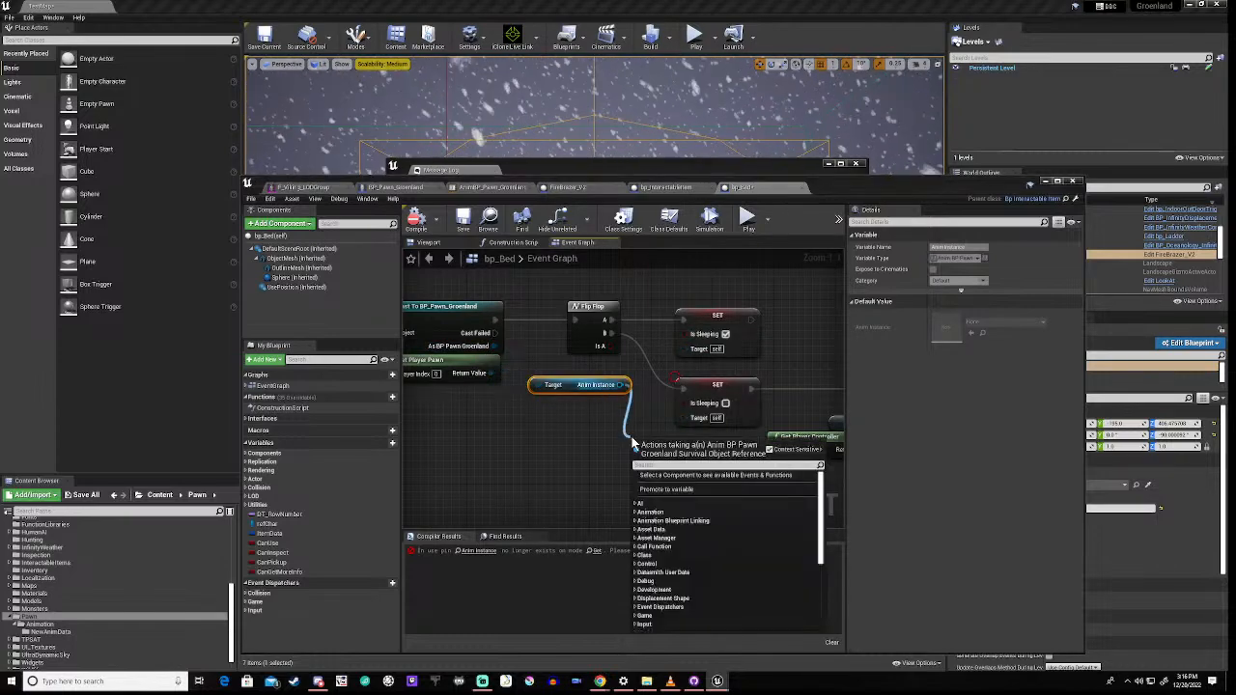
type("is s")
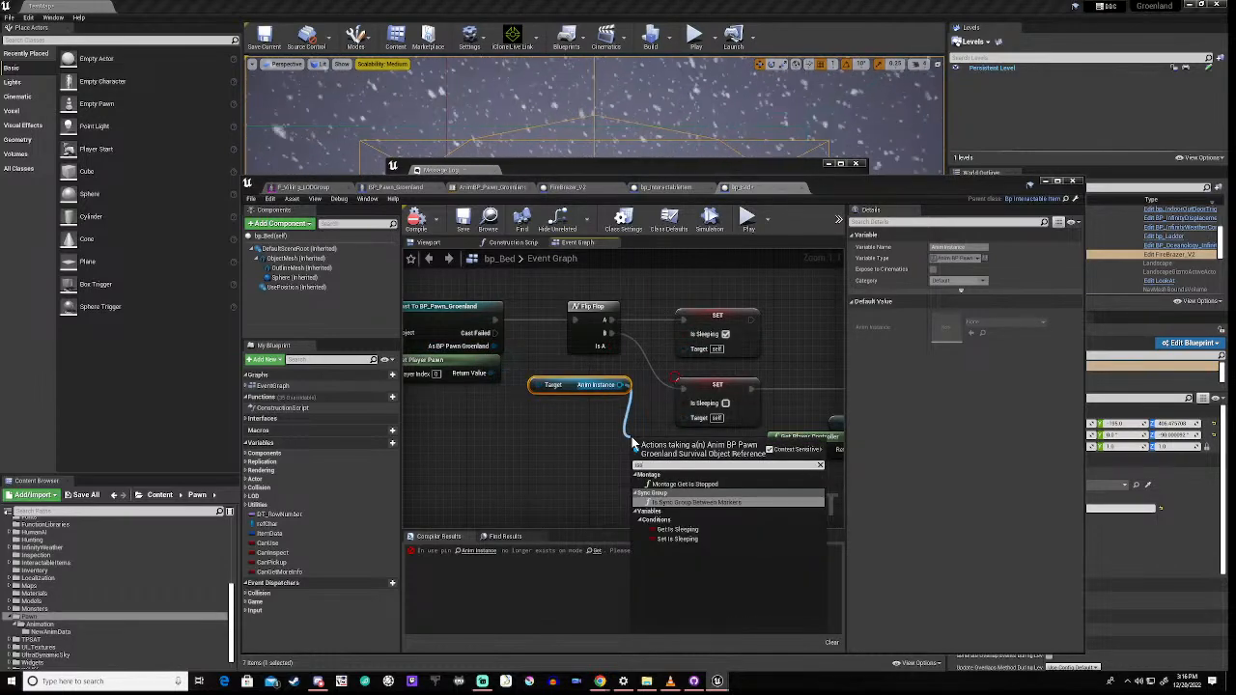
type("l")
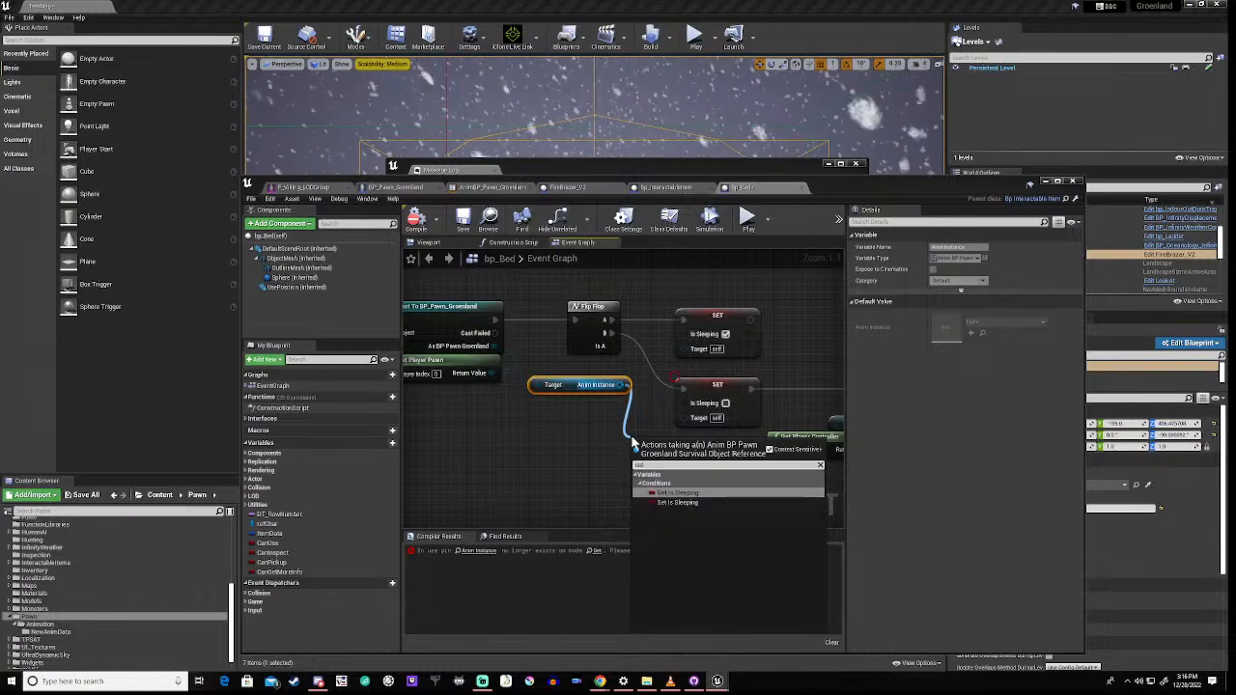
left_click(673, 502)
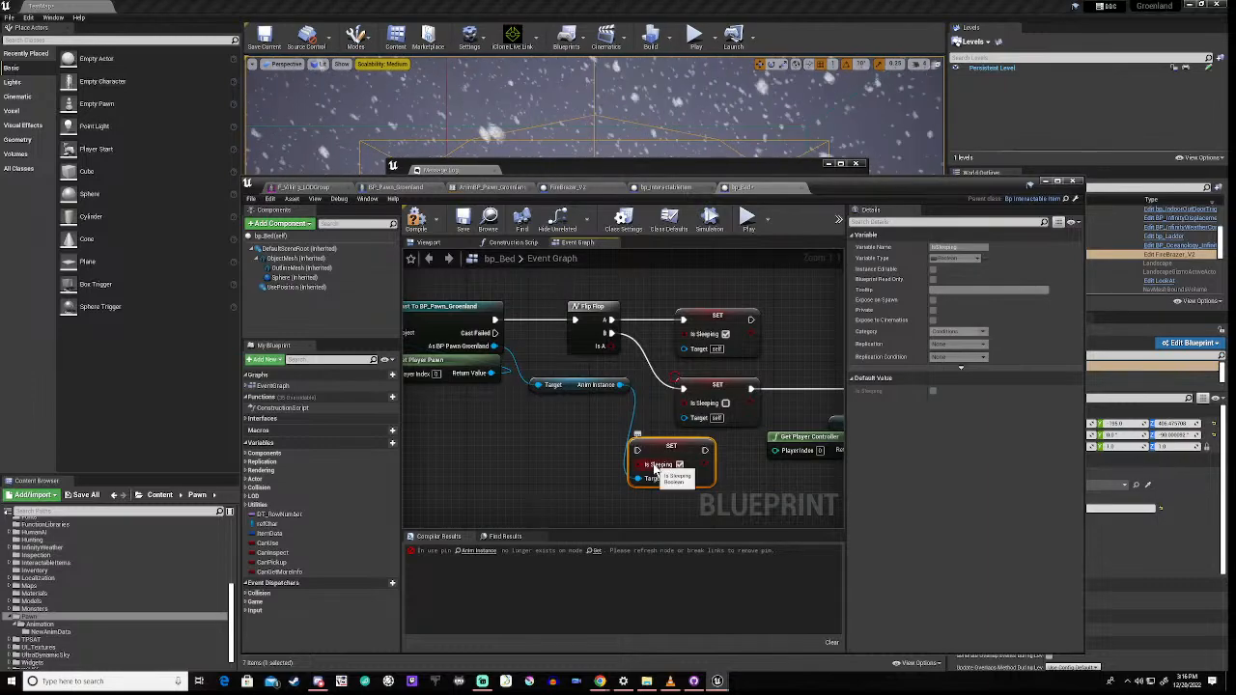
Step: Duplicate the new Set Is Sleeping node below, disable its Is Sleeping value and connect Anim Instance to its Target
key("ctrl+v")
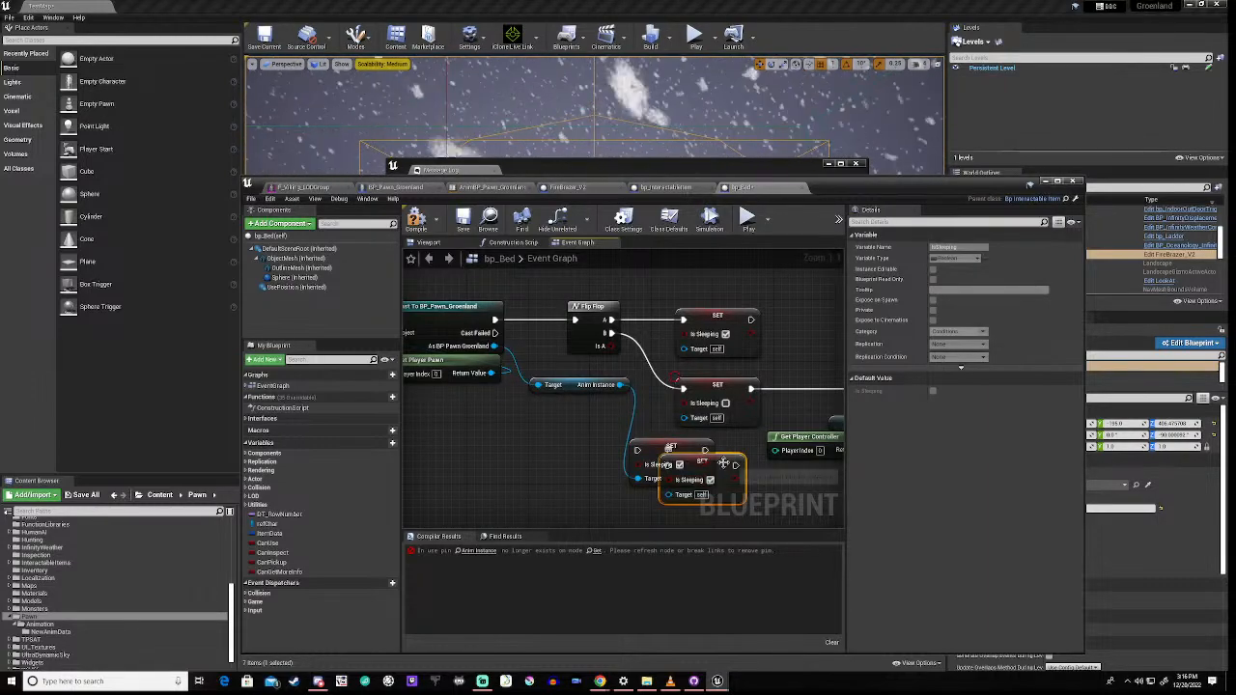
left_click_drag(712, 486, 674, 541)
right_click_drag(604, 501, 613, 460)
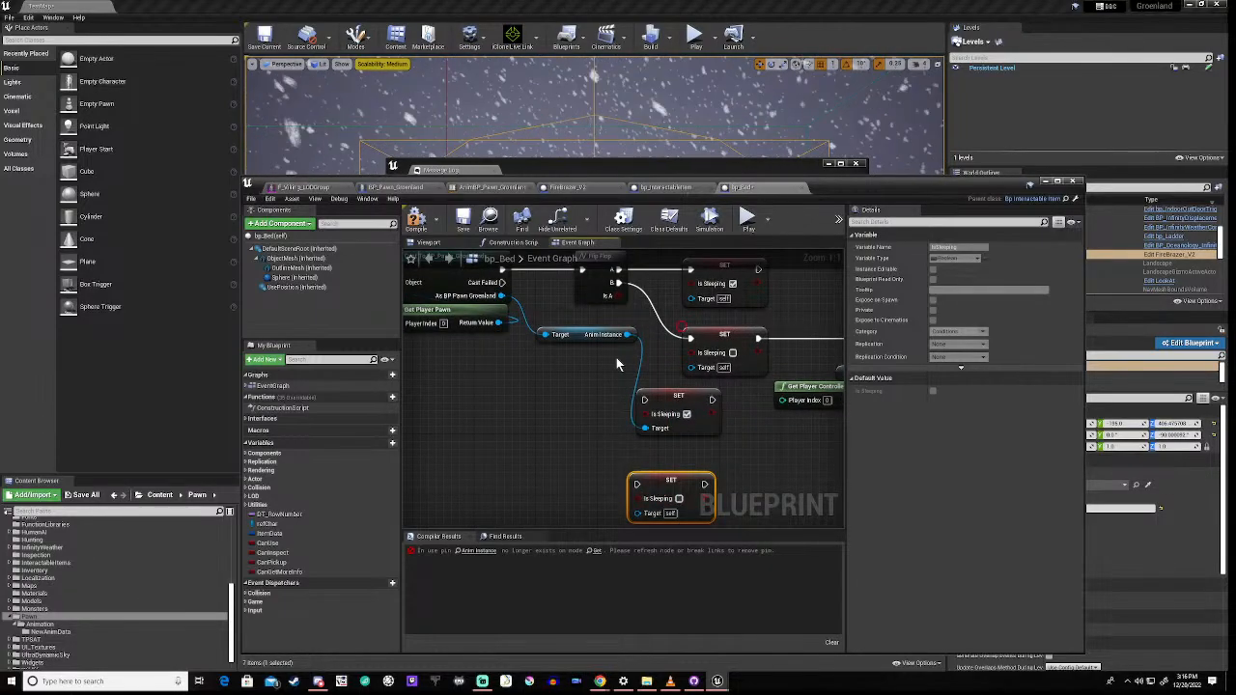
left_click_drag(626, 337, 637, 514)
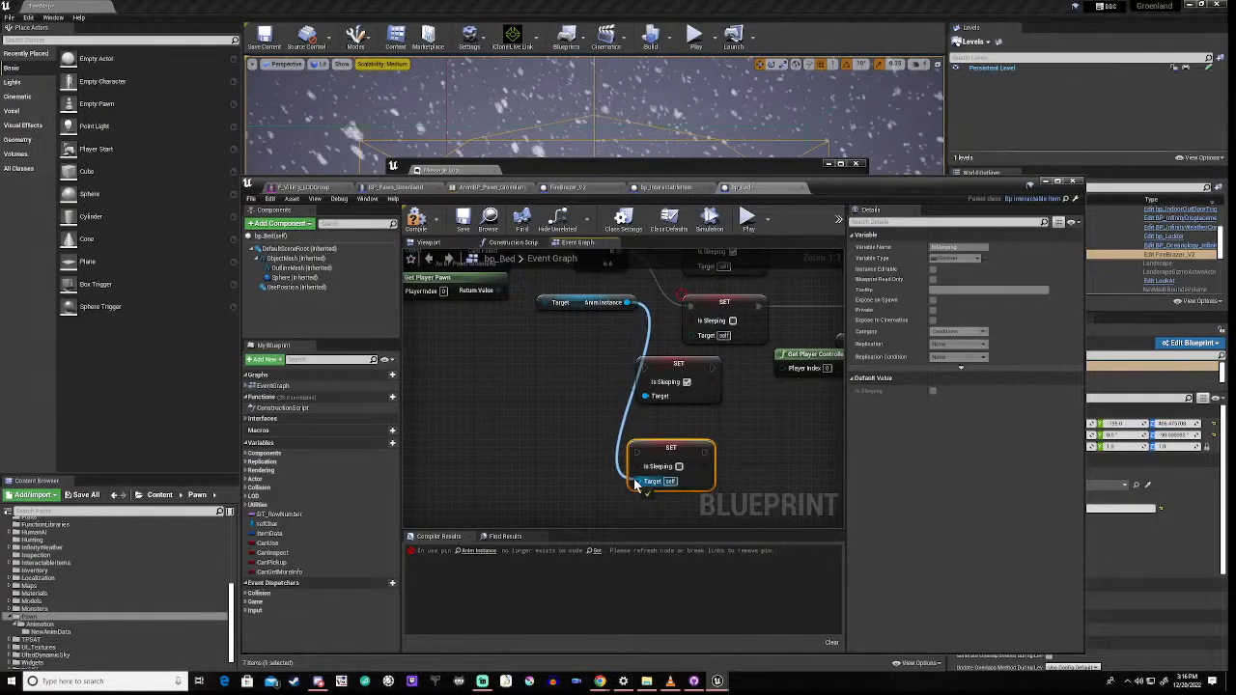
Step: Move Flip Flop's A and B execution links to the new enabled and disabled Set nodes, and link the disabled one to Enable Input
right_click_drag(595, 402, 569, 494)
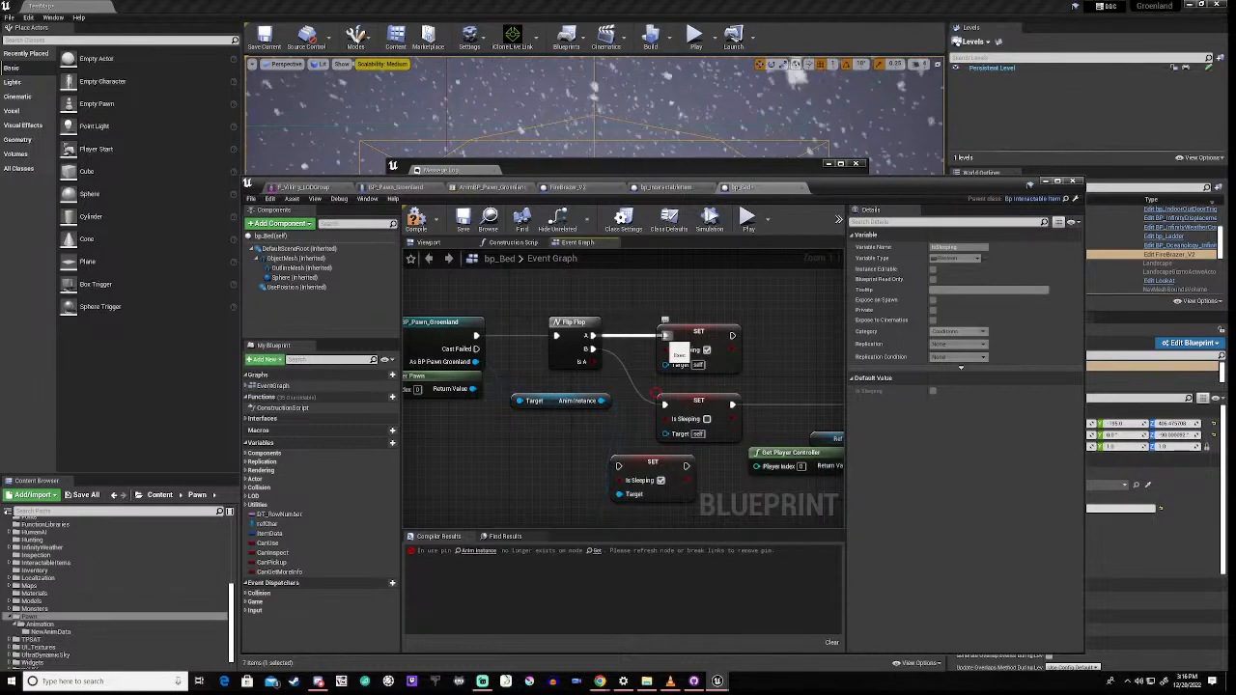
left_click_drag(621, 474, 619, 467)
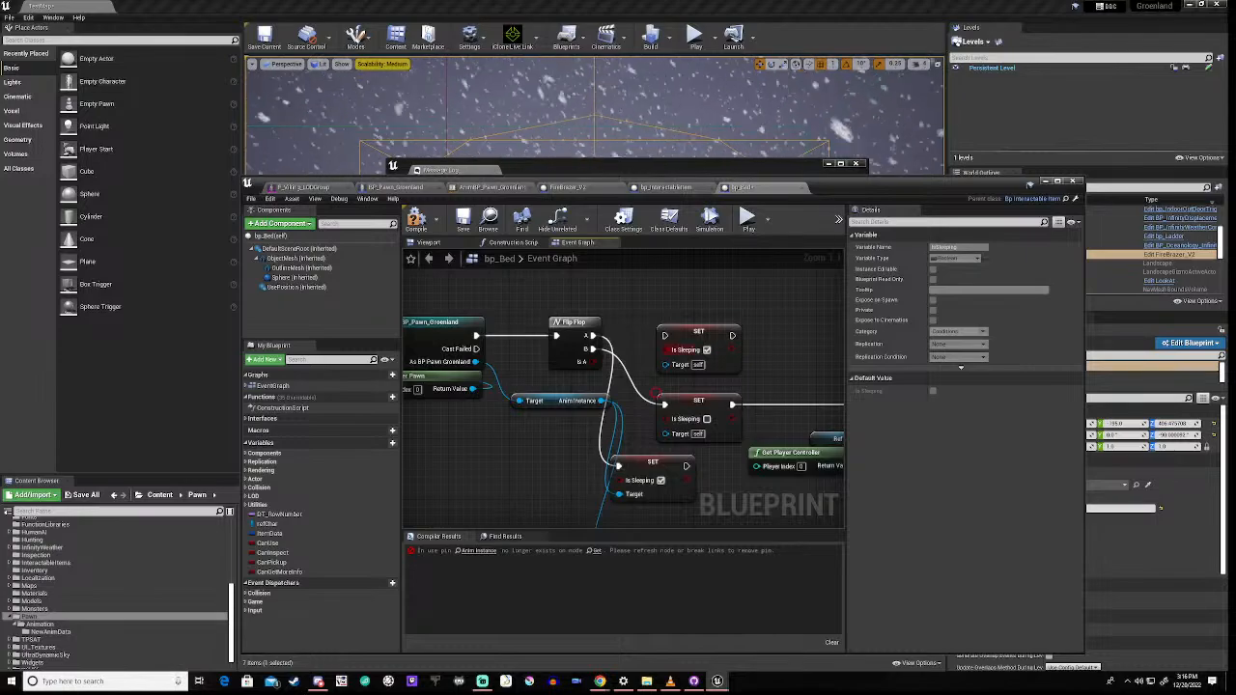
right_click_drag(524, 470, 550, 384)
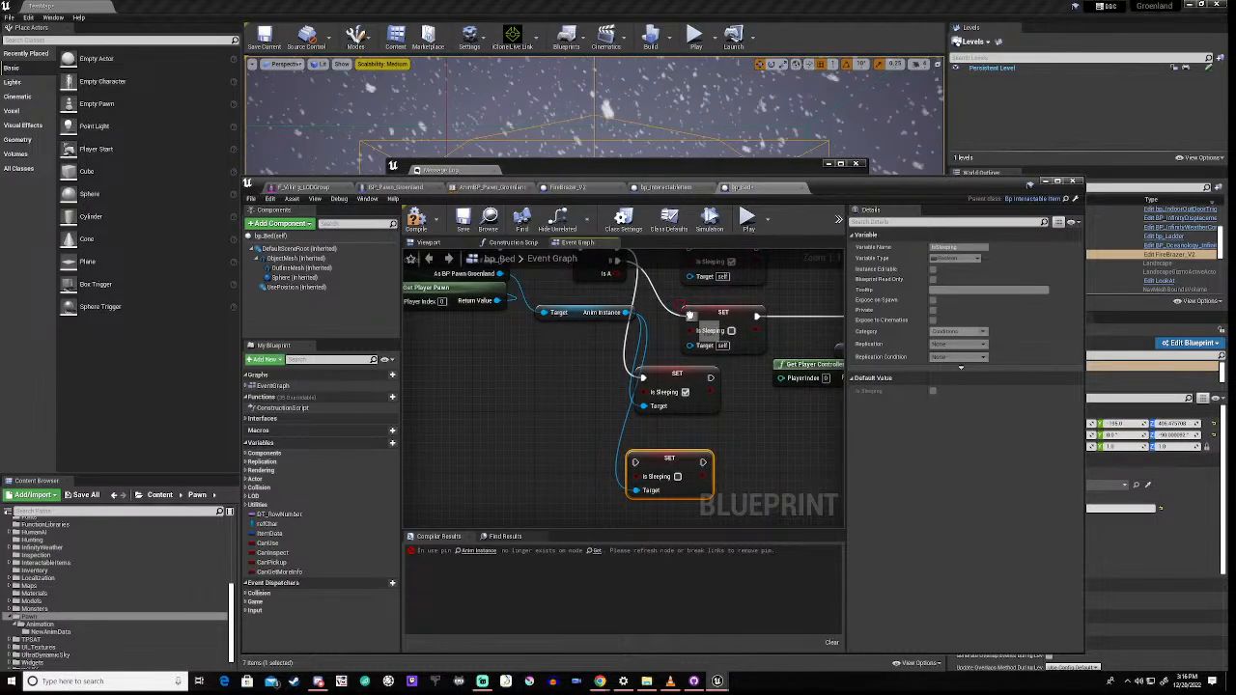
left_click_drag(689, 314, 633, 464, "ctrl")
right_click_drag(567, 388, 422, 441)
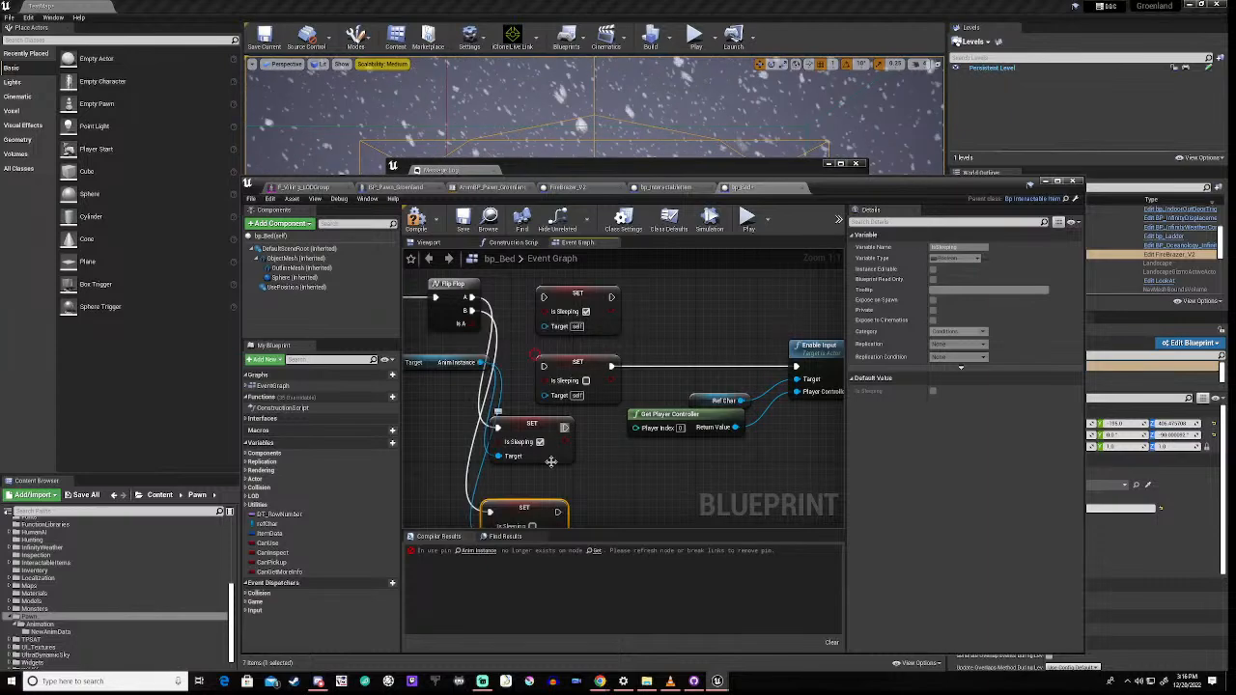
left_click_drag(557, 512, 796, 368)
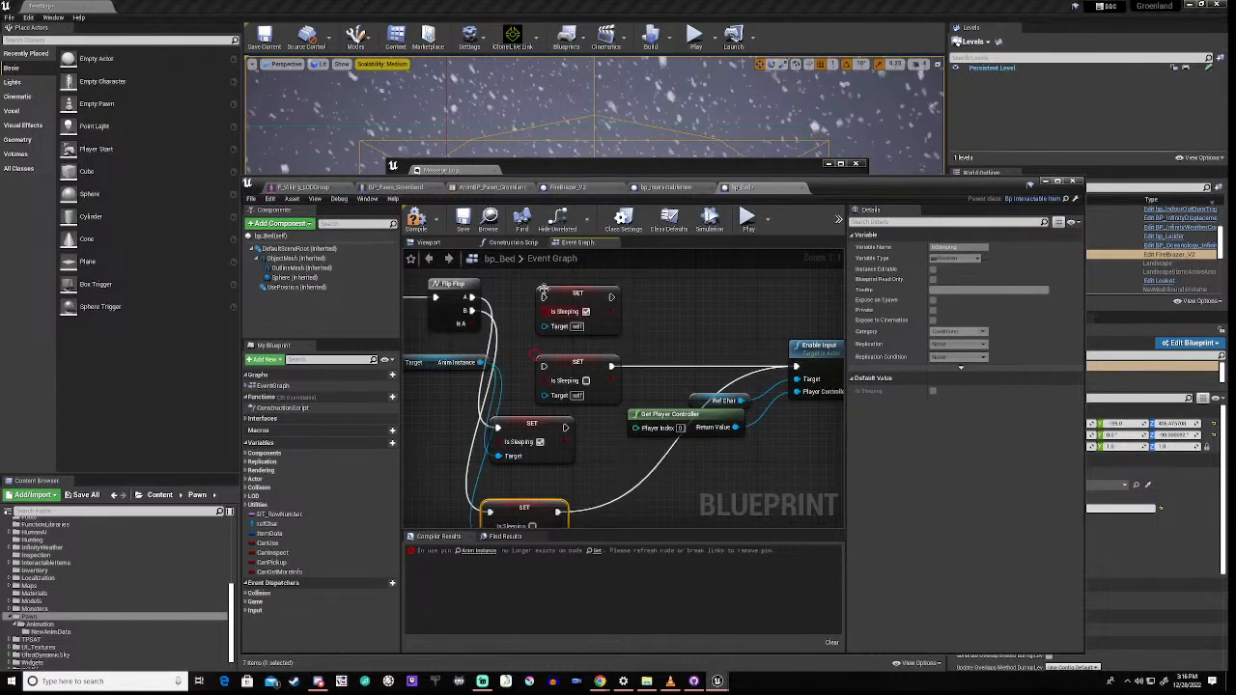
Step: Delete the two old Set Is Sleeping nodes, move the new ones into their place and compile bp_Bed
left_click_drag(528, 298, 626, 406)
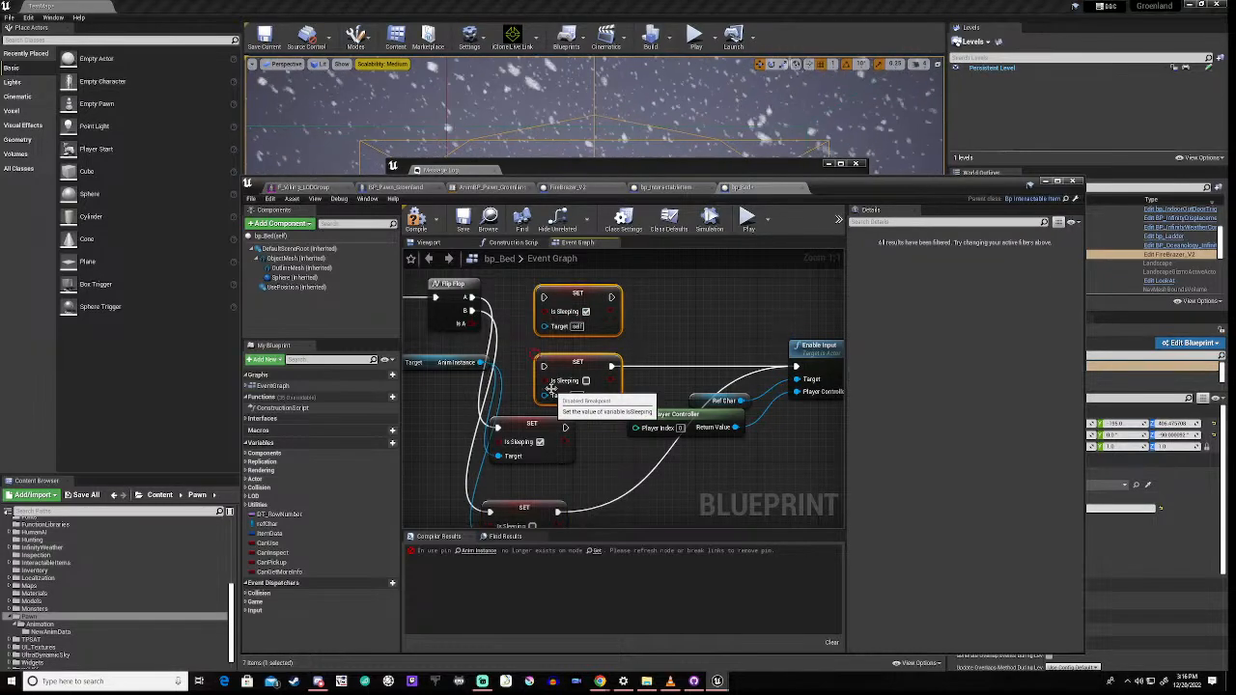
key("Delete")
left_click_drag(518, 425, 576, 302)
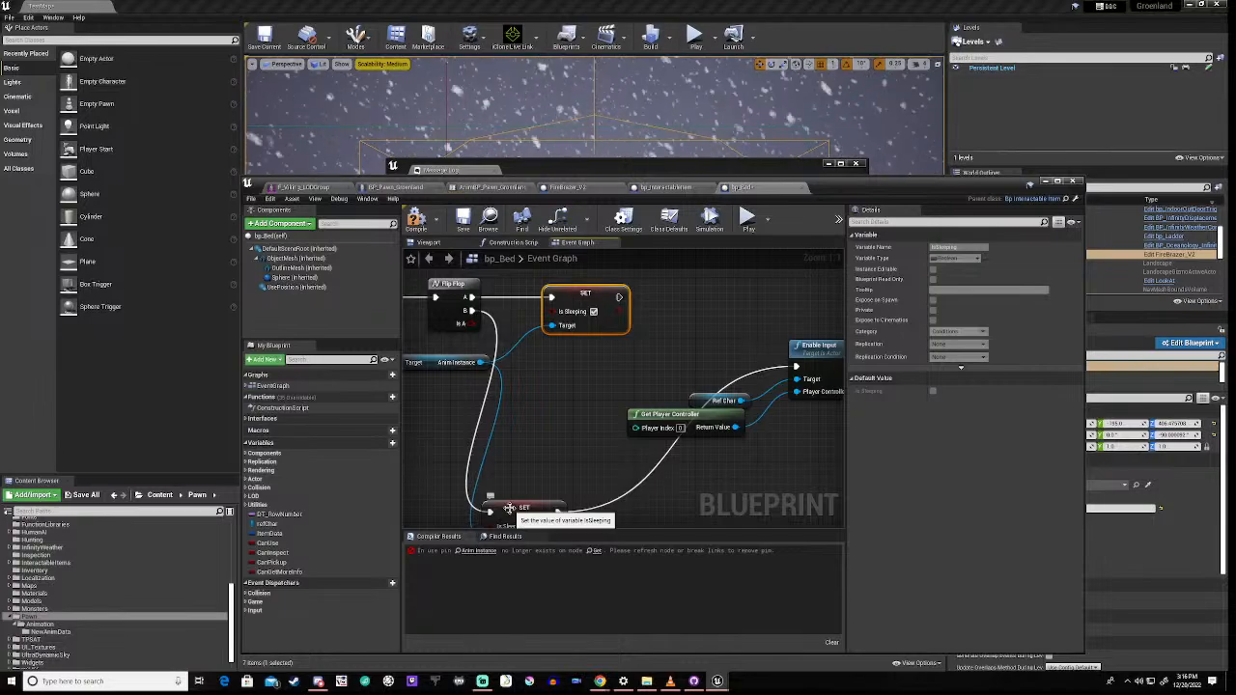
left_click_drag(510, 509, 560, 369)
left_click_drag(579, 302, 563, 303)
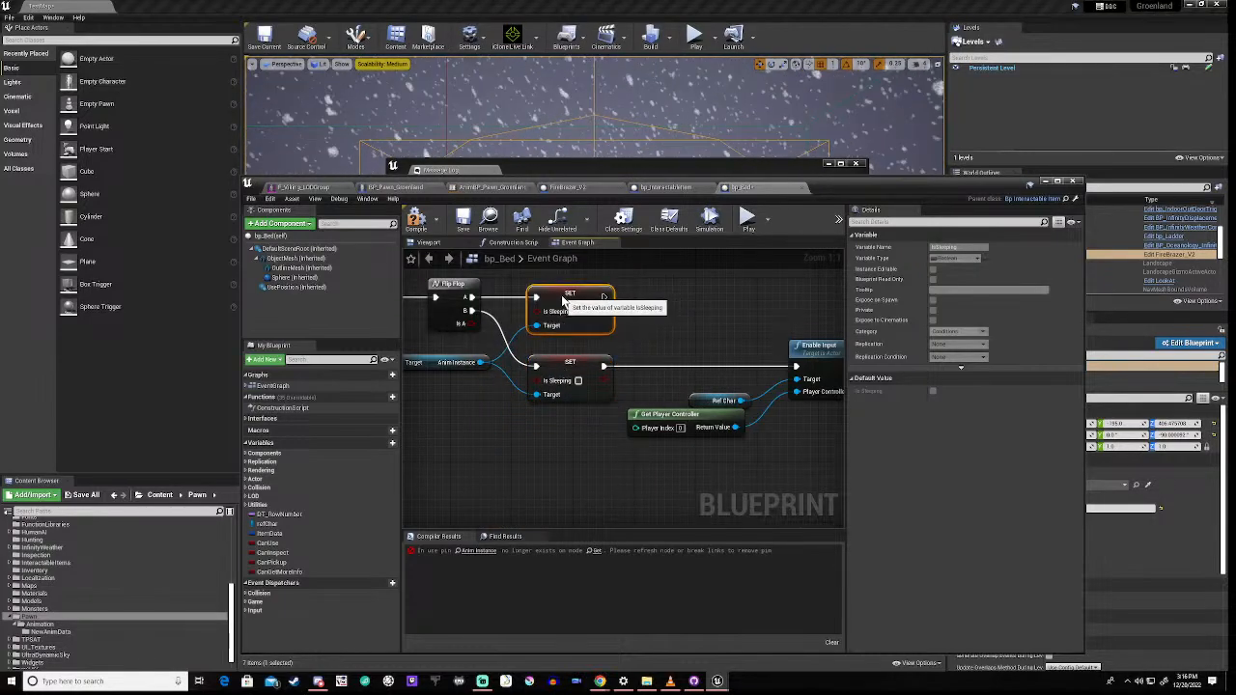
left_click(464, 423)
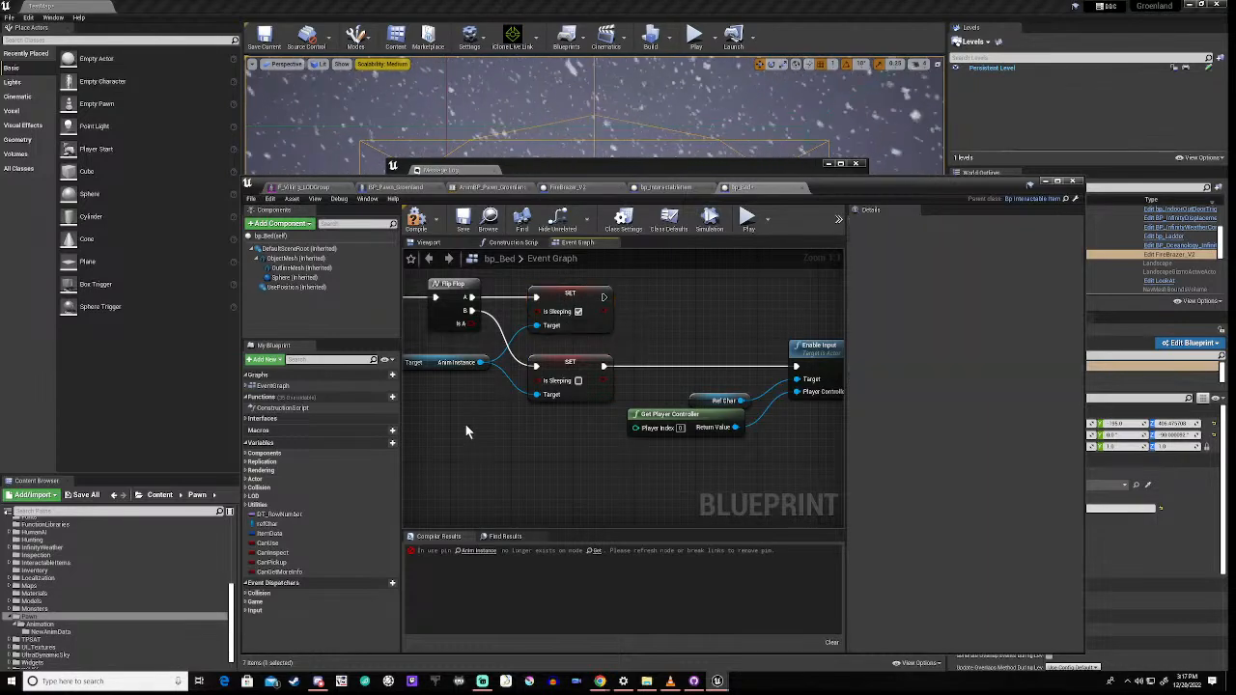
left_click(415, 222)
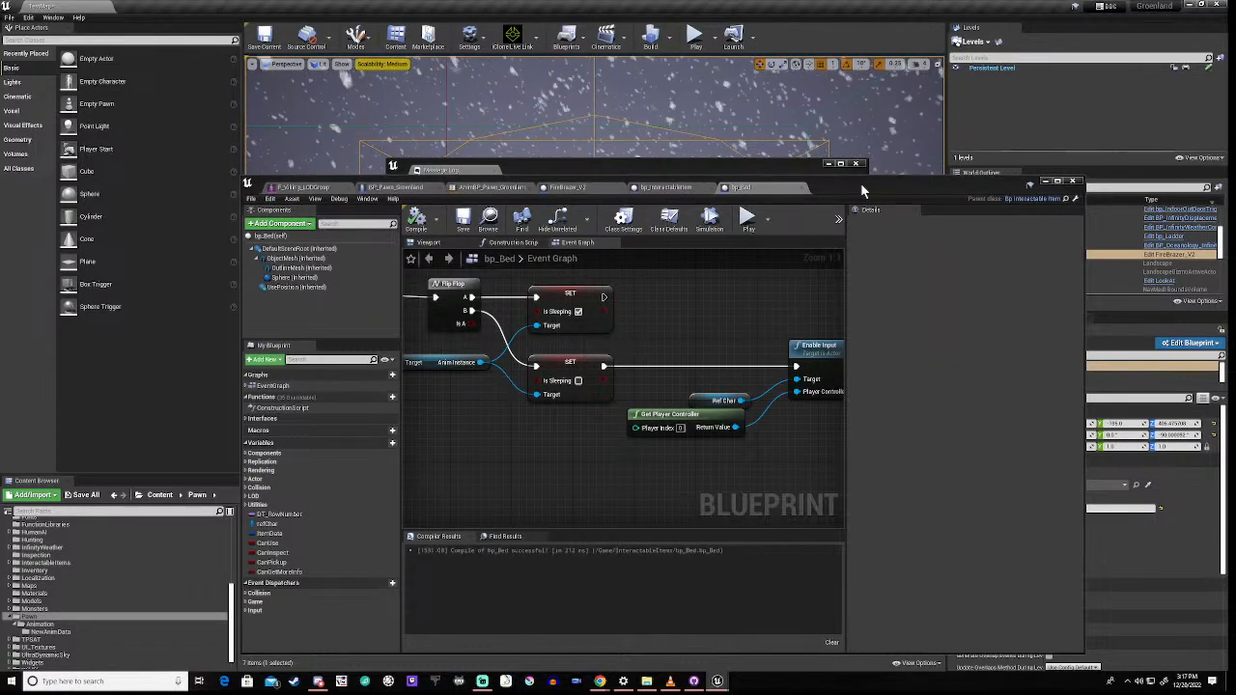
Step: Try to play TestMap, cancel at the compilation errors and open the failing bp_Ladder blueprint from the message log
left_click_drag(860, 182, 859, 260)
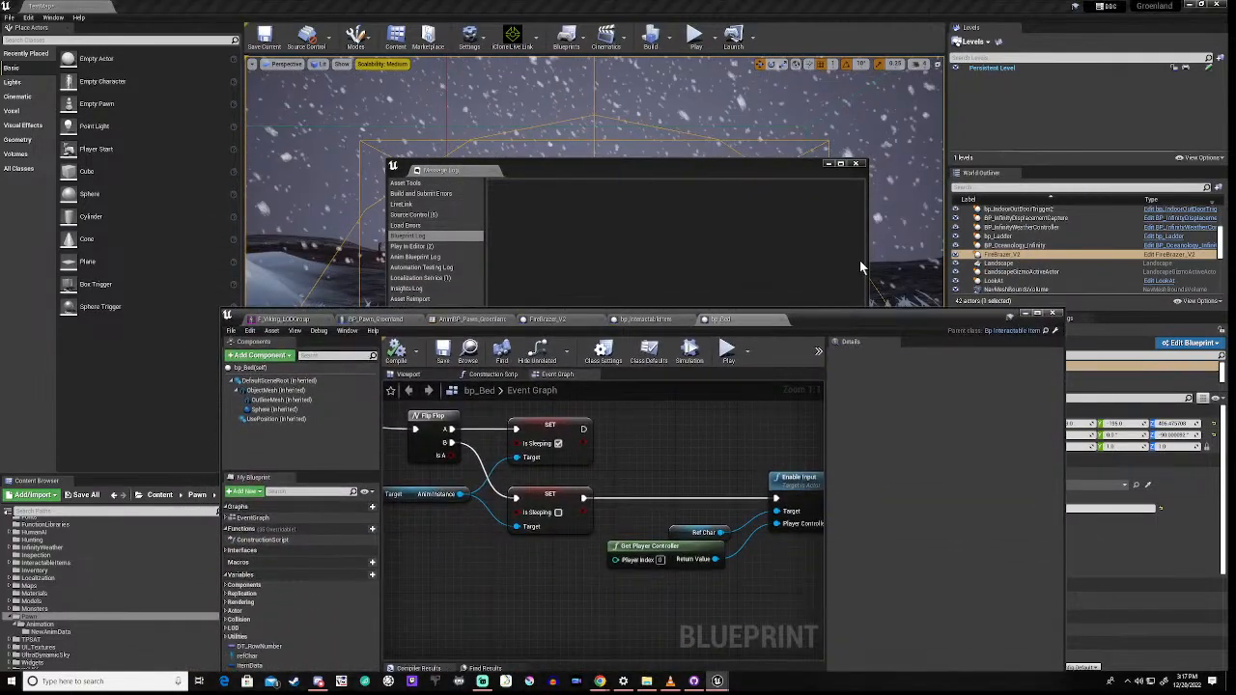
left_click(855, 164)
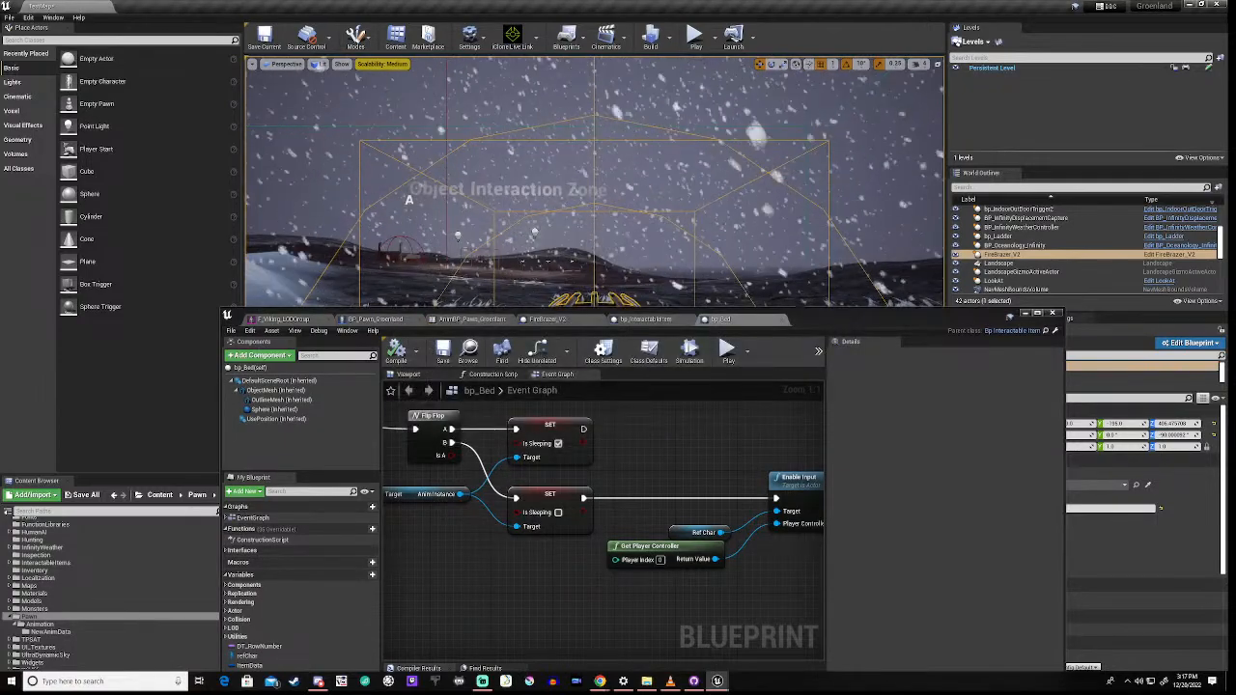
left_click_drag(821, 320, 818, 502)
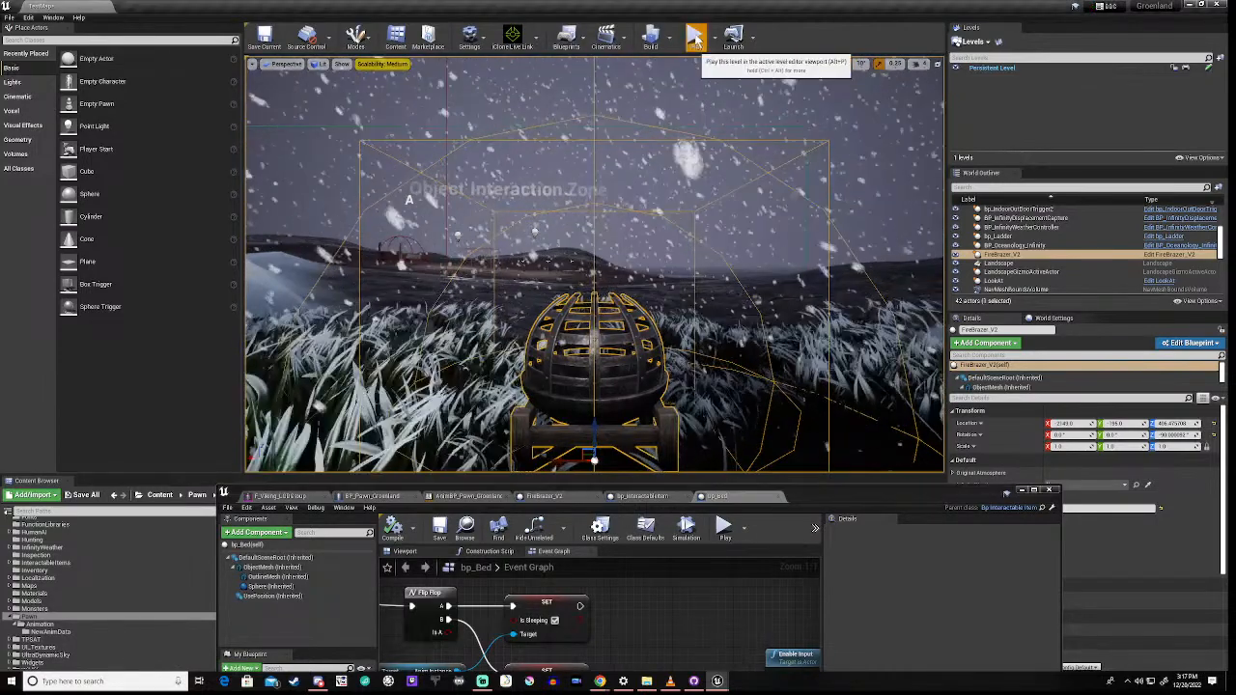
left_click(692, 36)
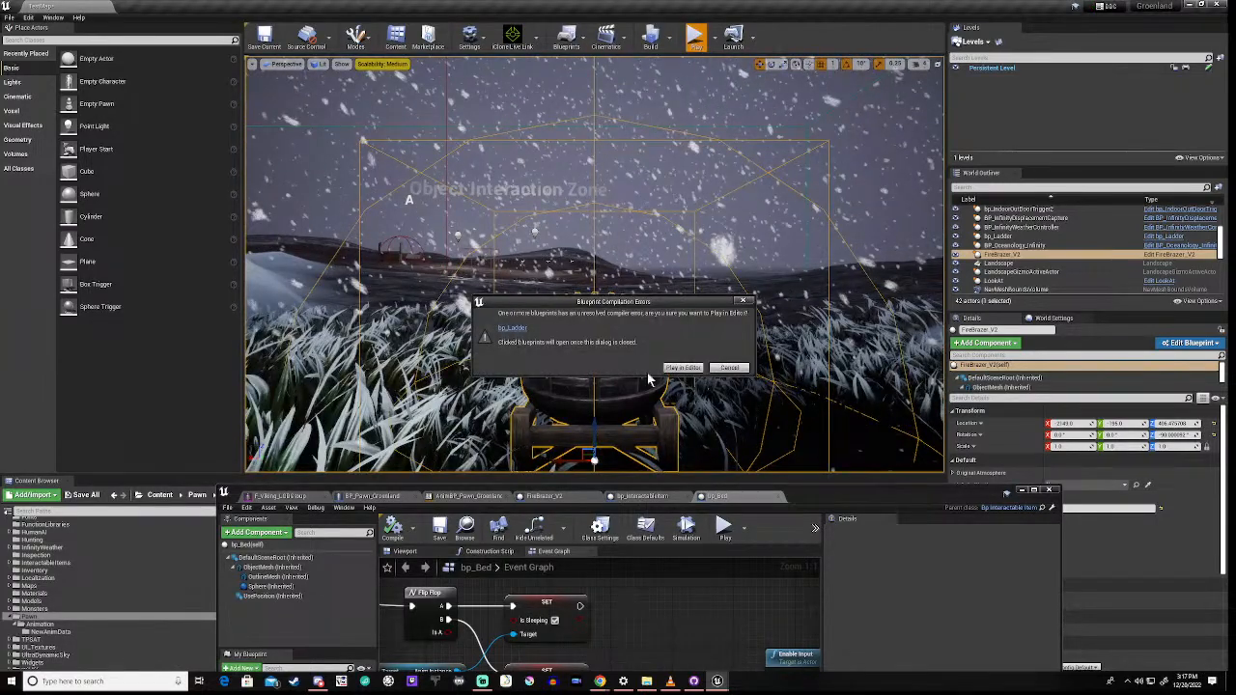
left_click(731, 368)
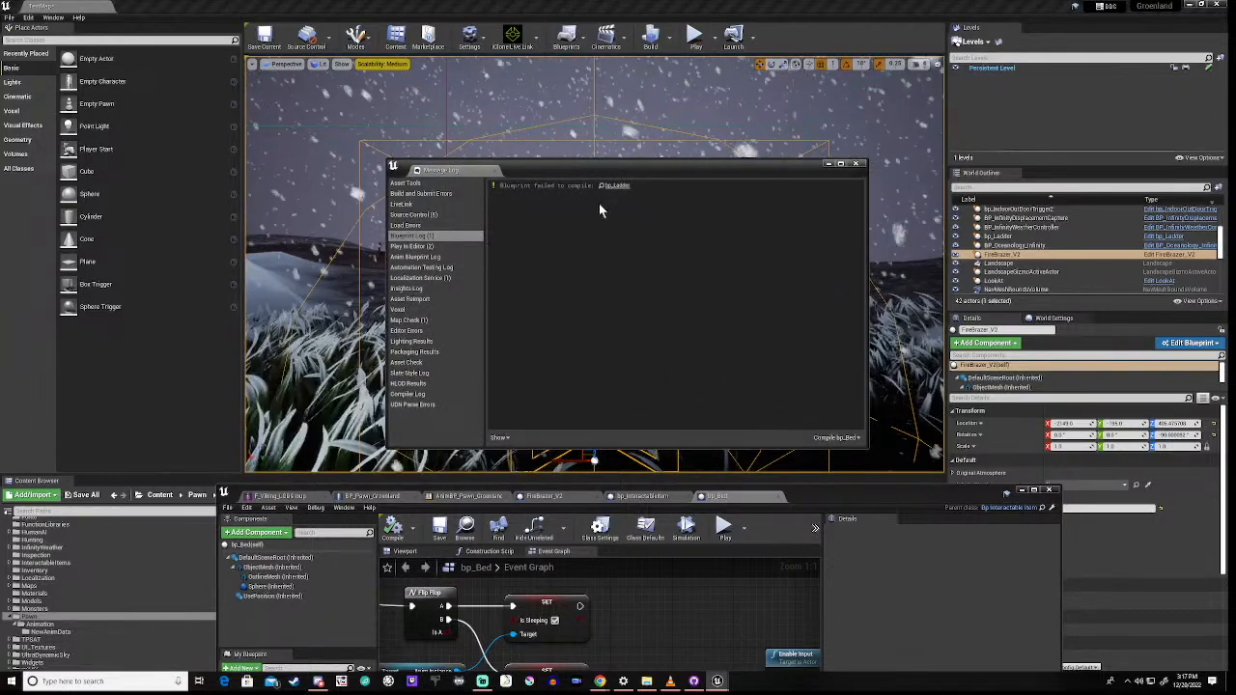
left_click(619, 187)
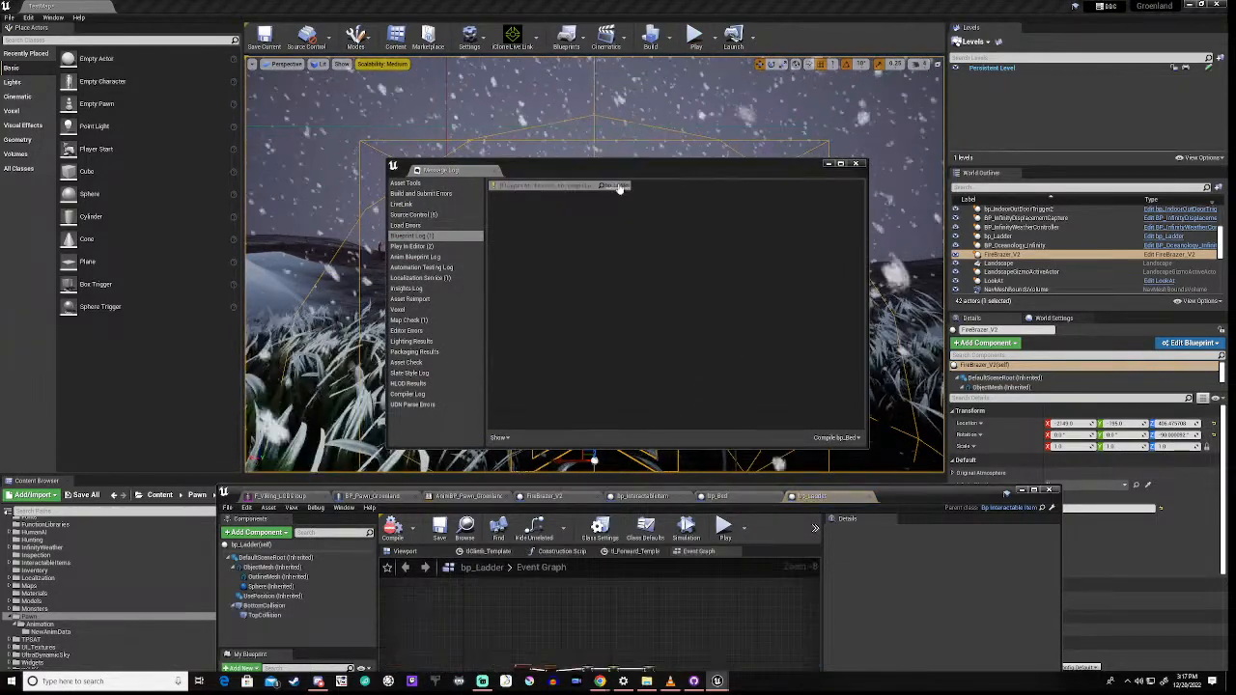
Step: Go to the first failing Anim Instance node in bp_Ladder, move it clear below Ref Char and refresh it
left_click_drag(909, 496, 903, 211)
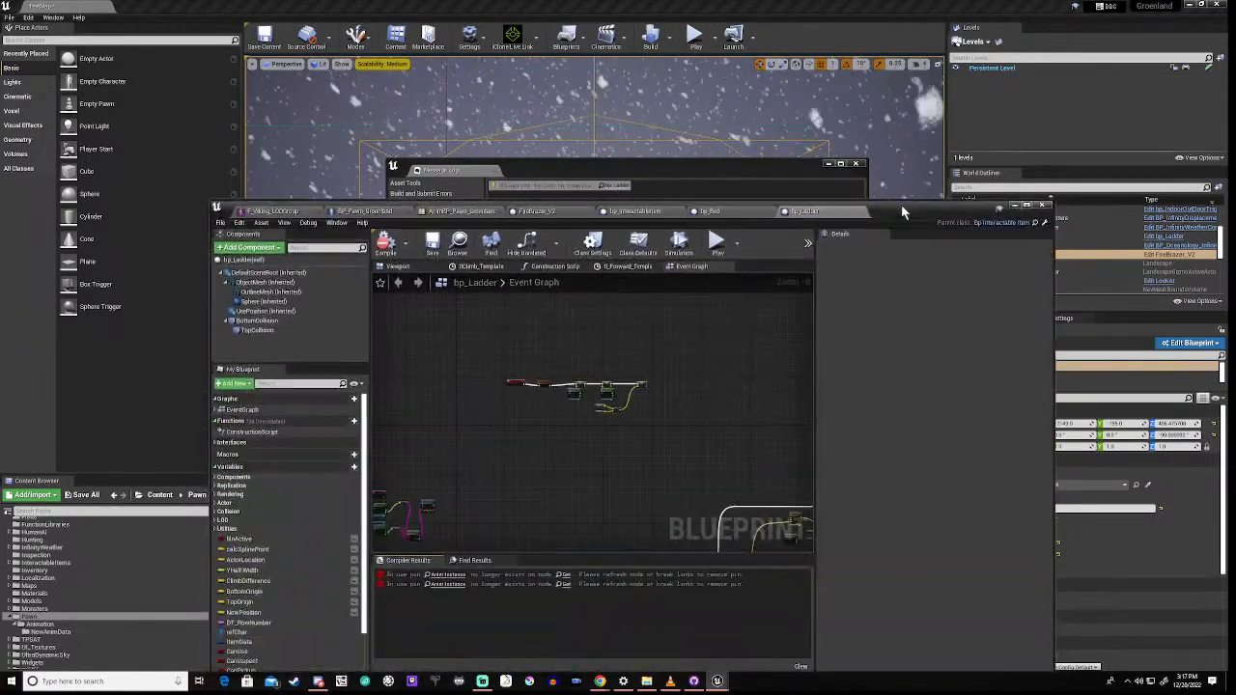
right_click_drag(570, 508, 786, 406)
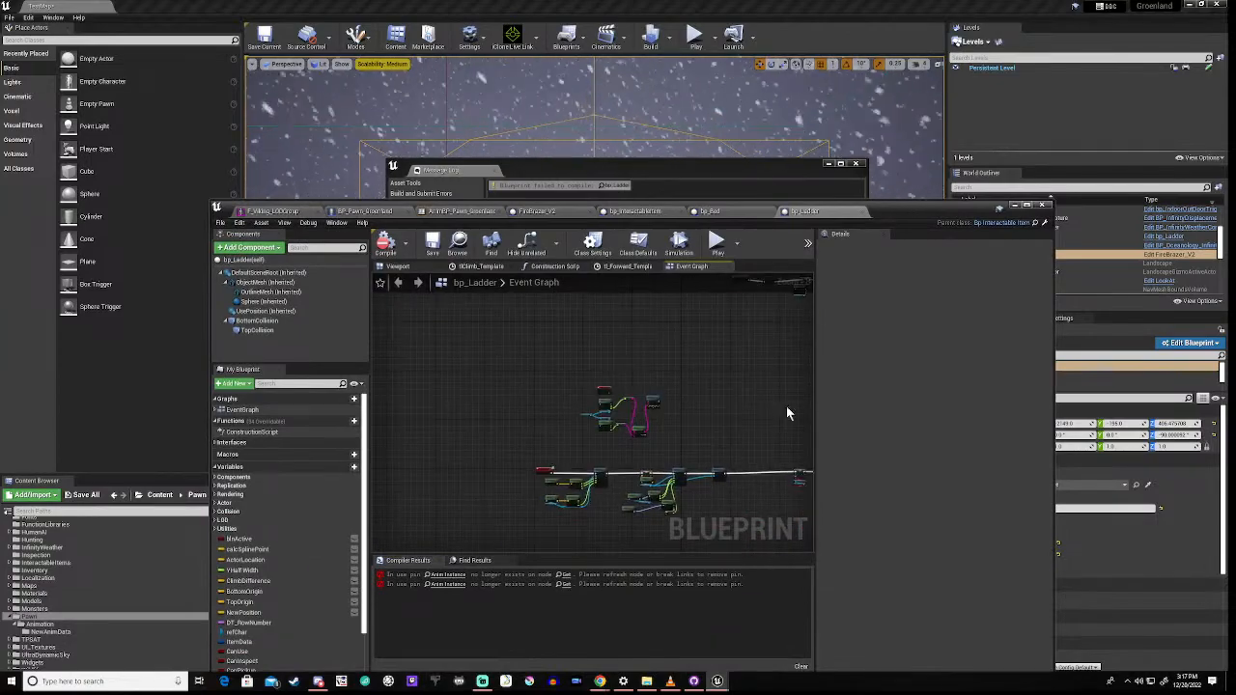
left_click(443, 576)
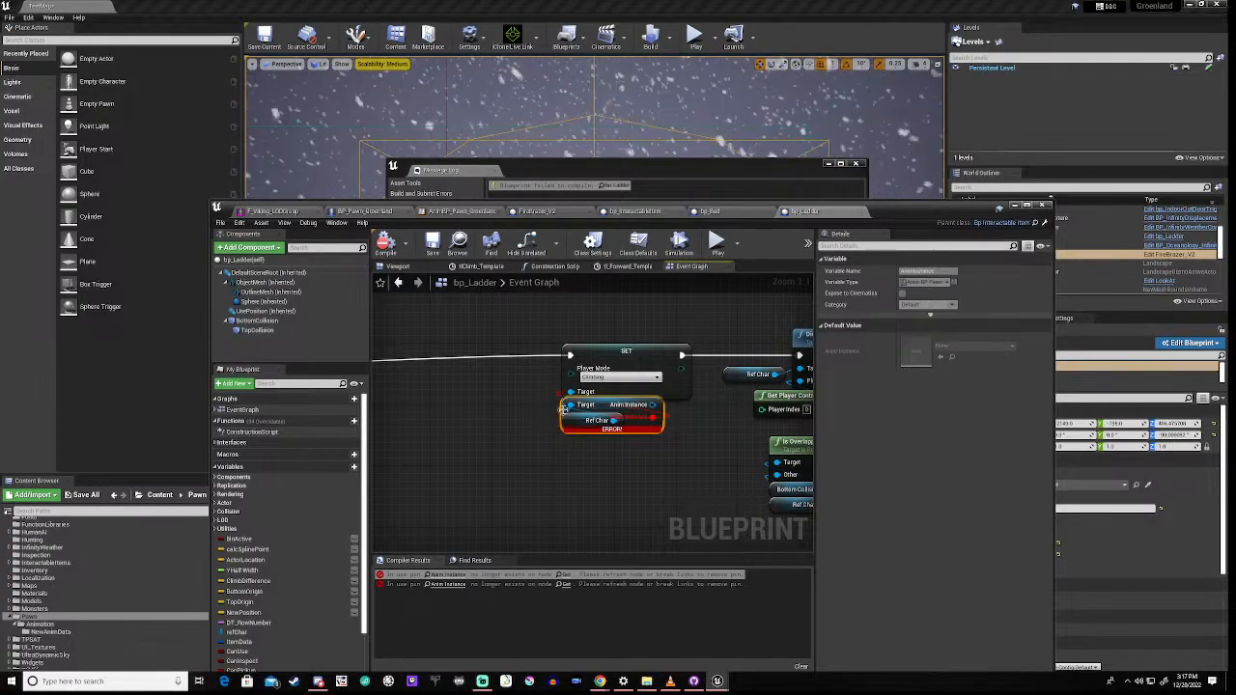
left_click_drag(563, 409, 519, 488)
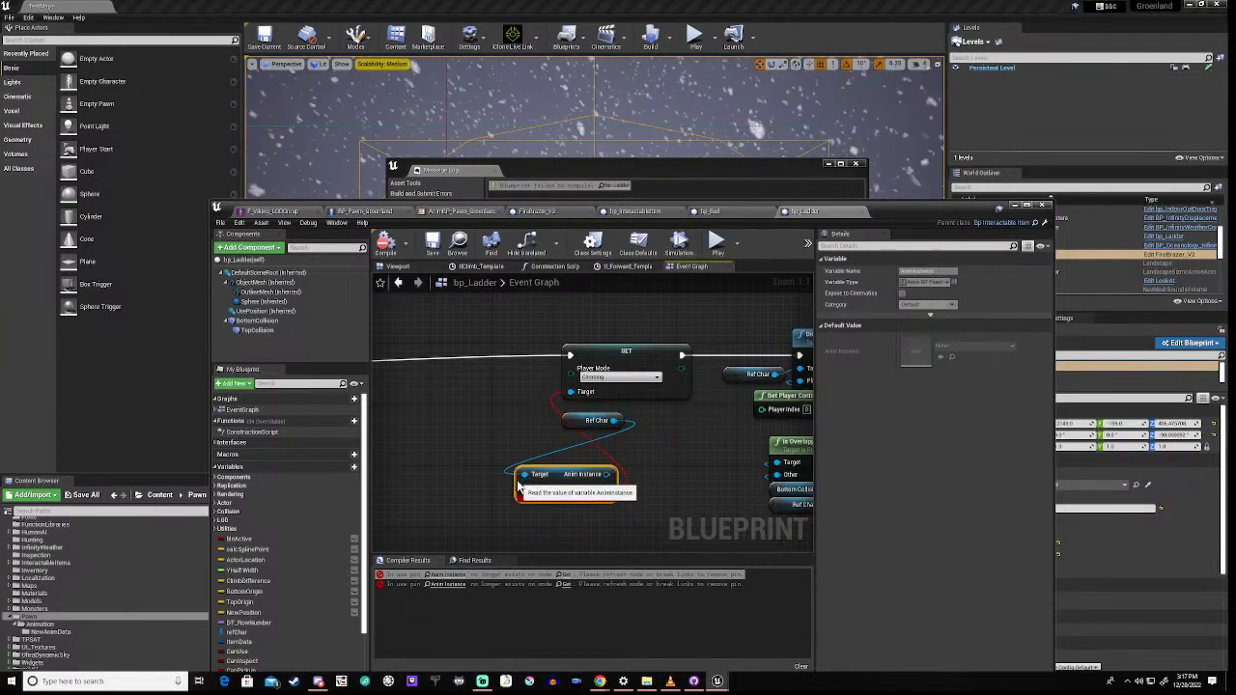
right_click(556, 486)
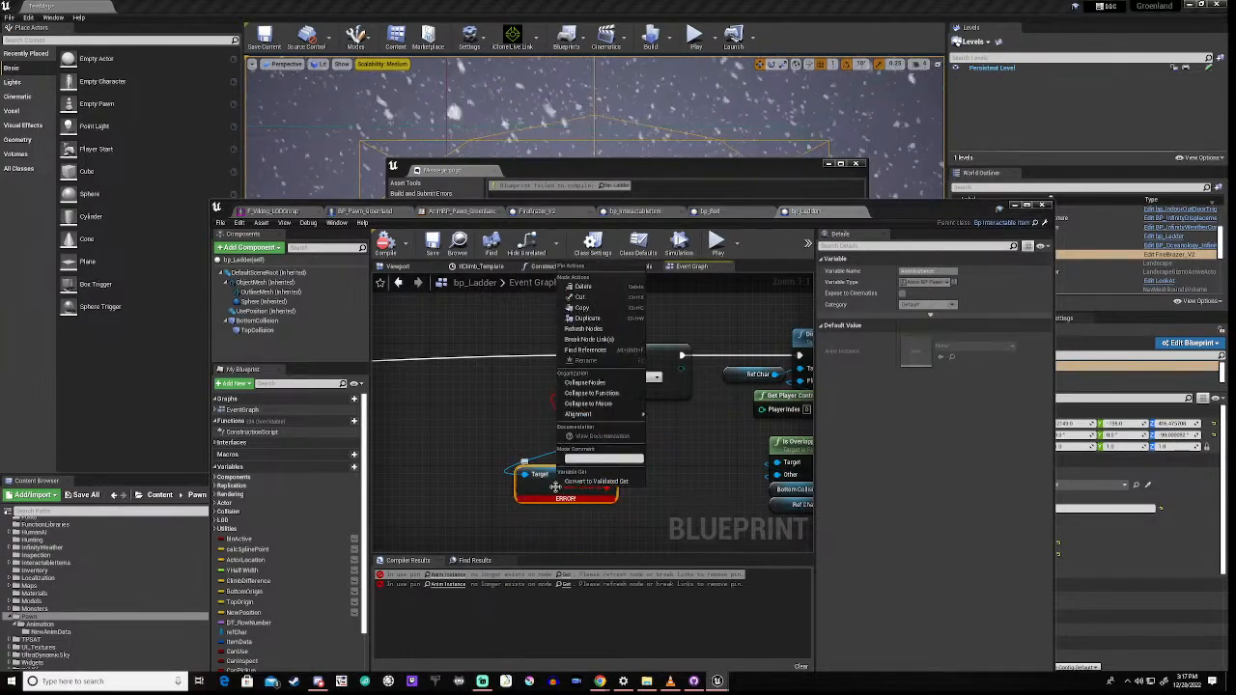
left_click(584, 328)
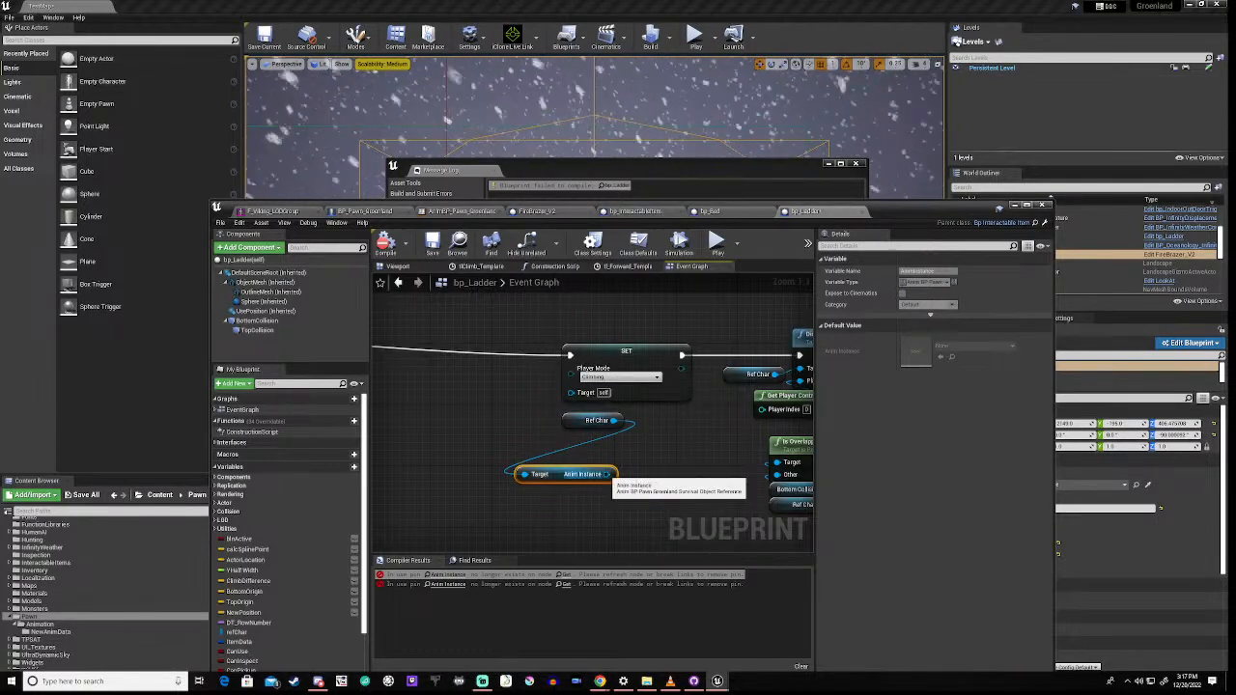
Step: Add a Set Player Mode node from Anim Instance with Climbing as the mode and move the old Set node's execution links onto it
left_click_drag(608, 474, 636, 453)
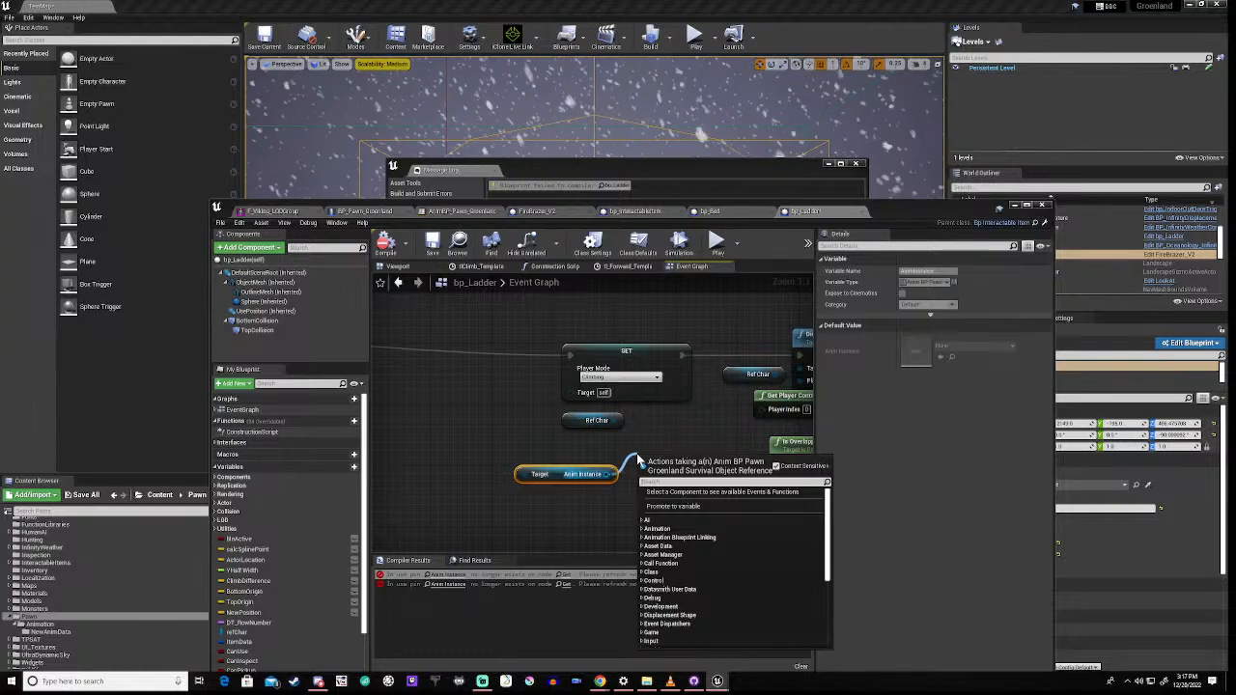
type("player")
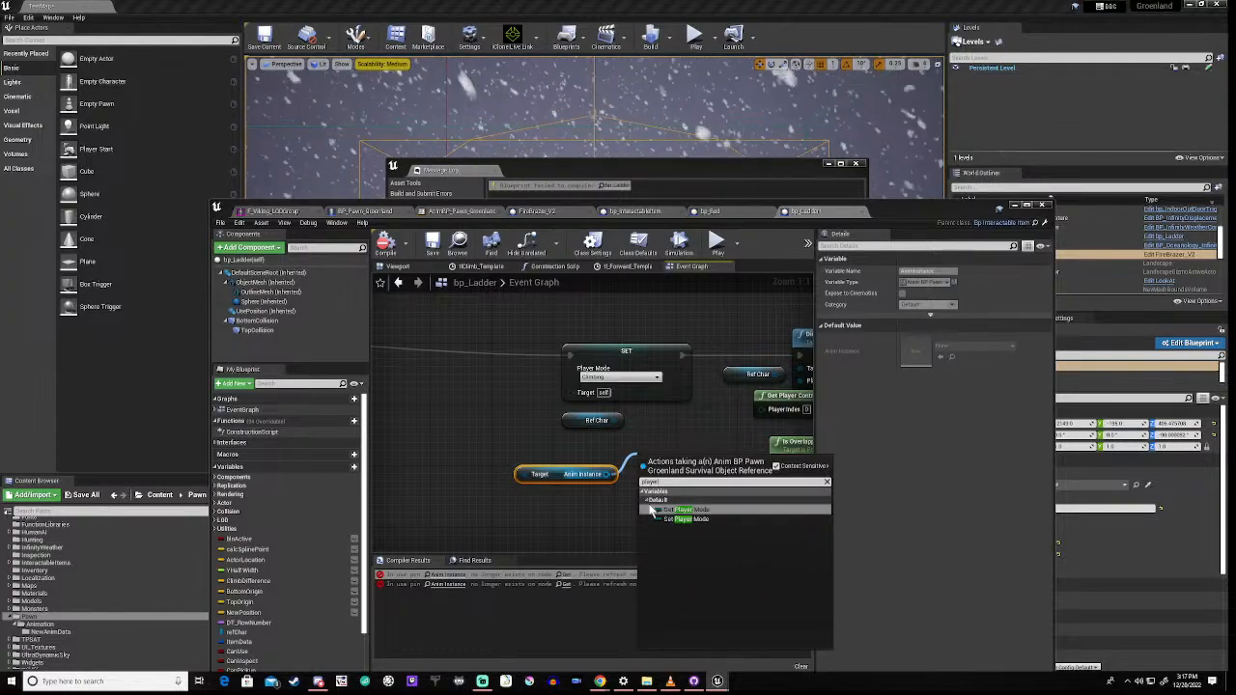
left_click(684, 519)
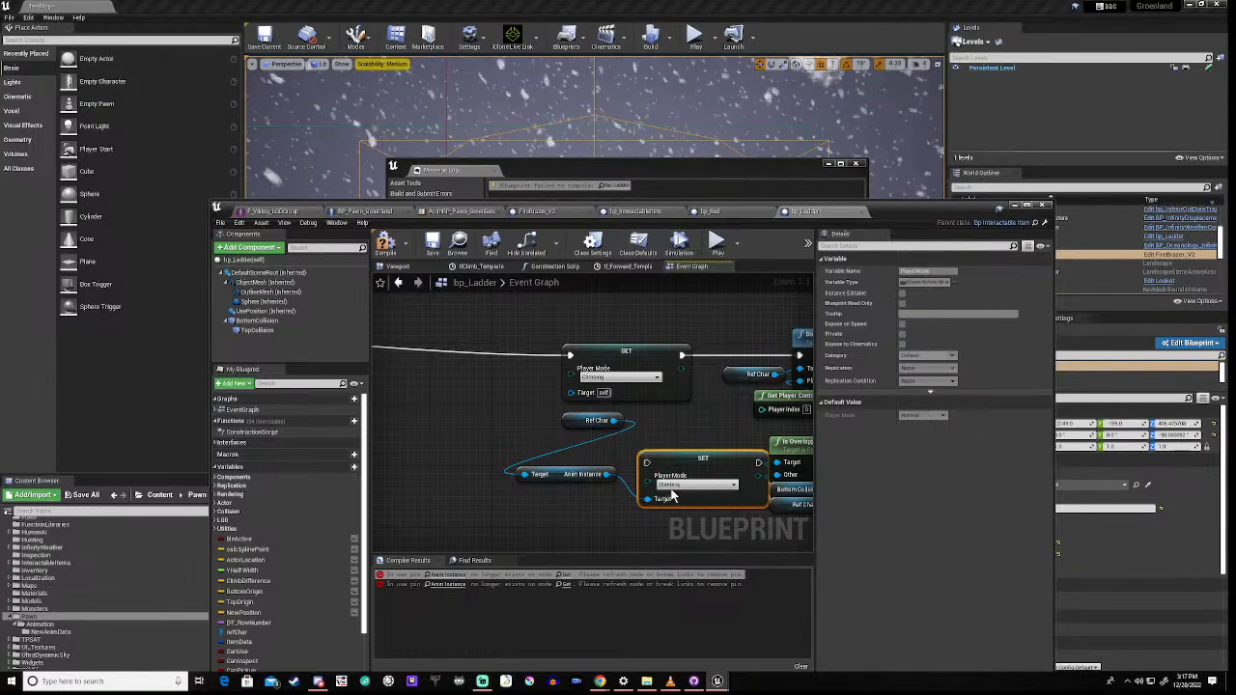
left_click_drag(687, 463, 557, 426)
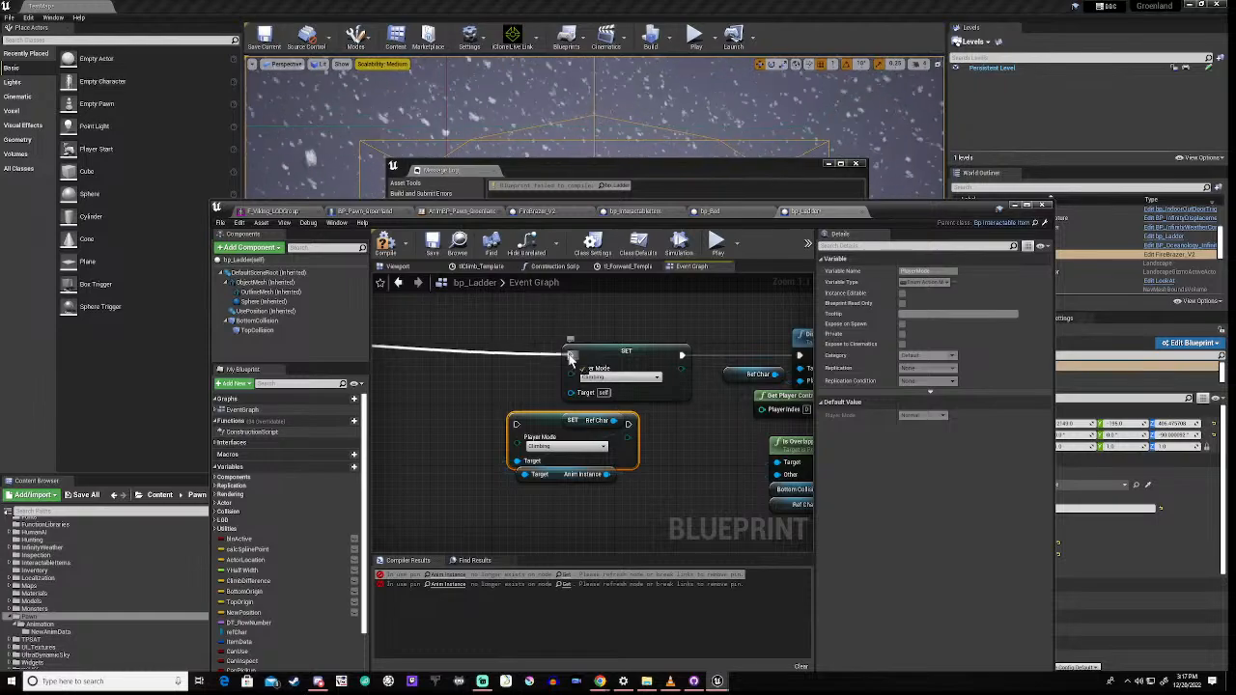
left_click_drag(570, 359, 520, 426, "ctrl")
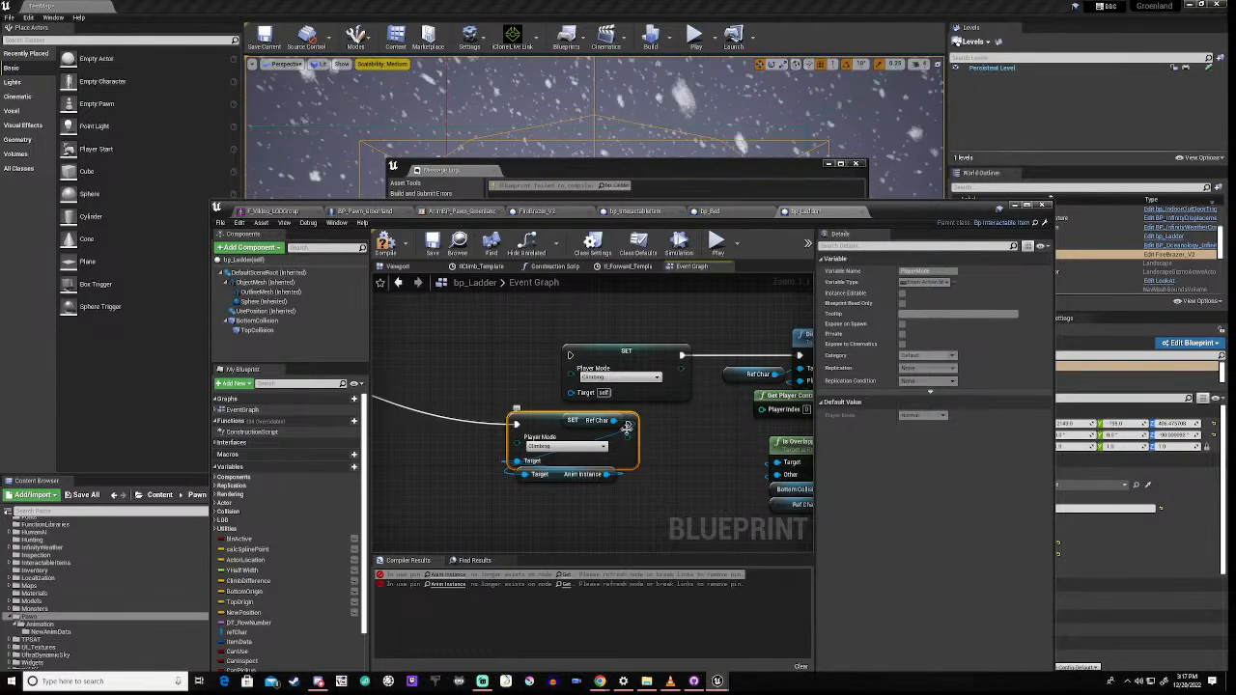
left_click_drag(681, 356, 628, 430, "ctrl")
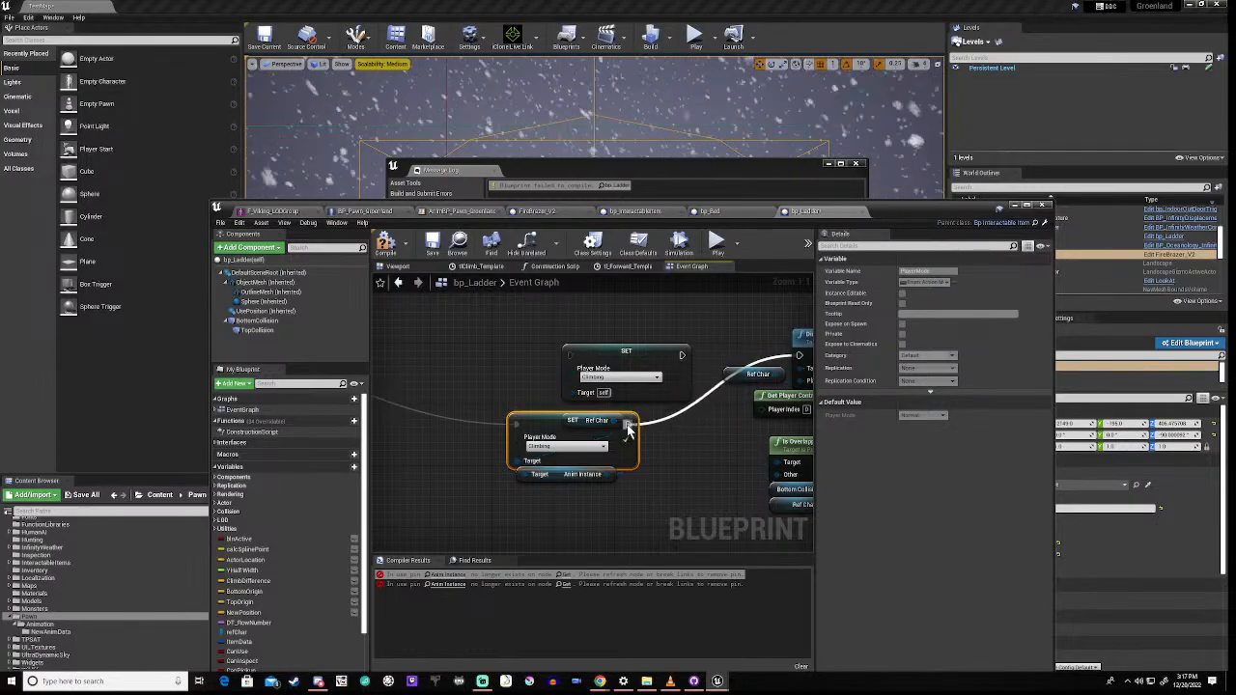
Step: Delete the old Climbing Set node, move the new one and its Anim Instance node into its place, and compile bp_Ladder
left_click(628, 355)
key("Delete")
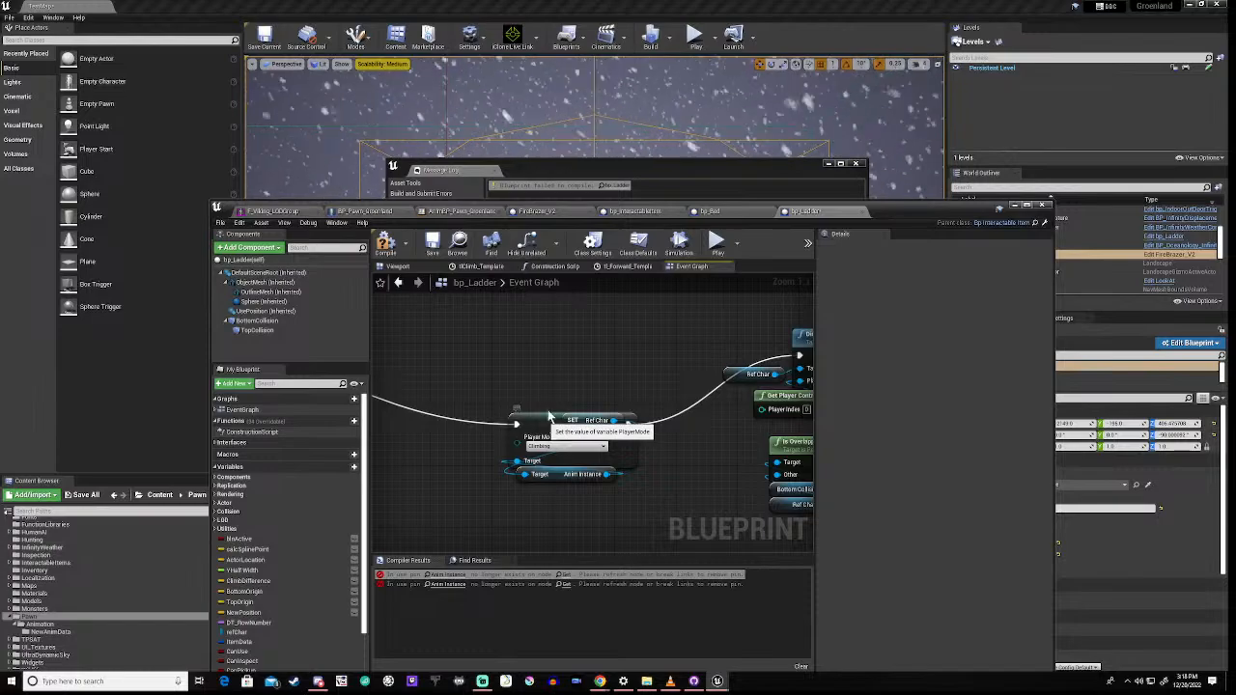
left_click_drag(555, 425, 556, 357)
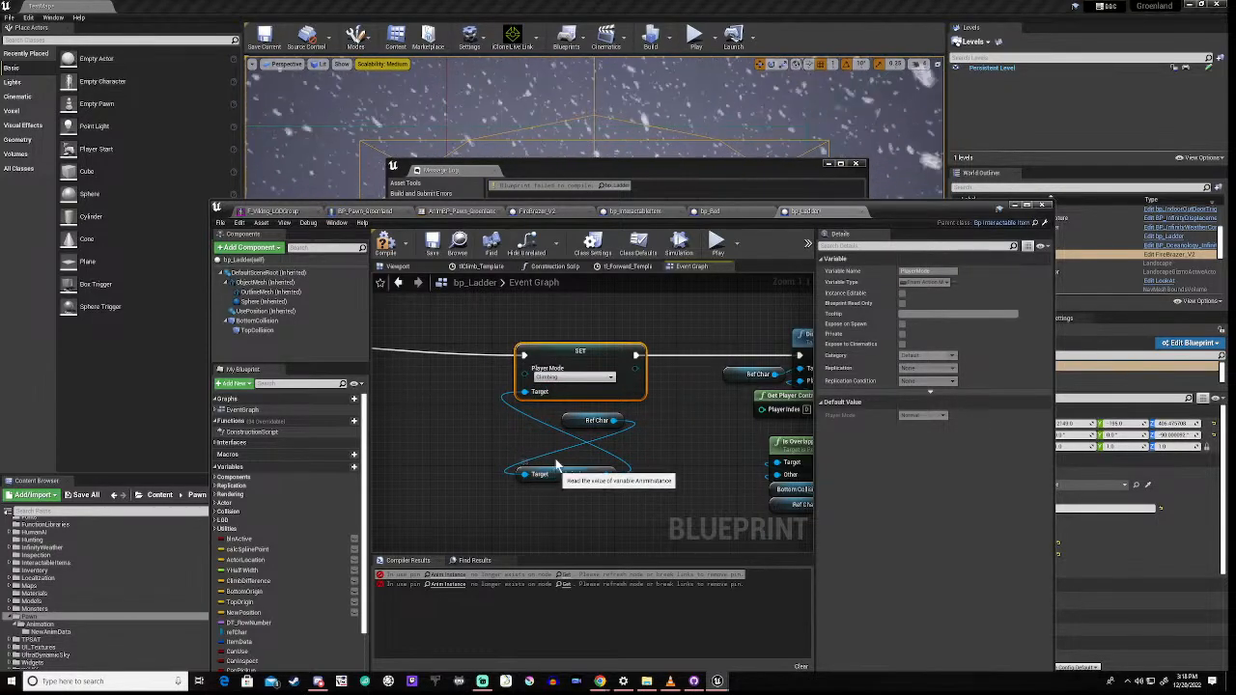
left_click_drag(556, 476, 556, 401)
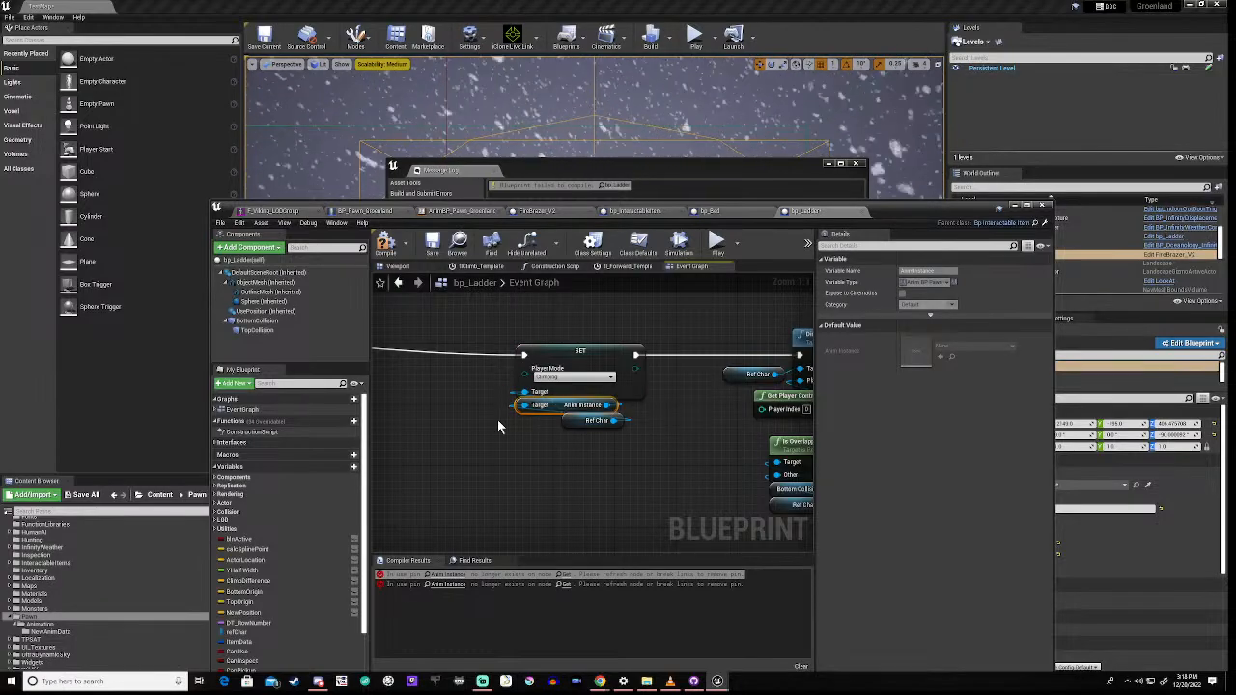
left_click(475, 397)
scroll(485, 414, "down", 4)
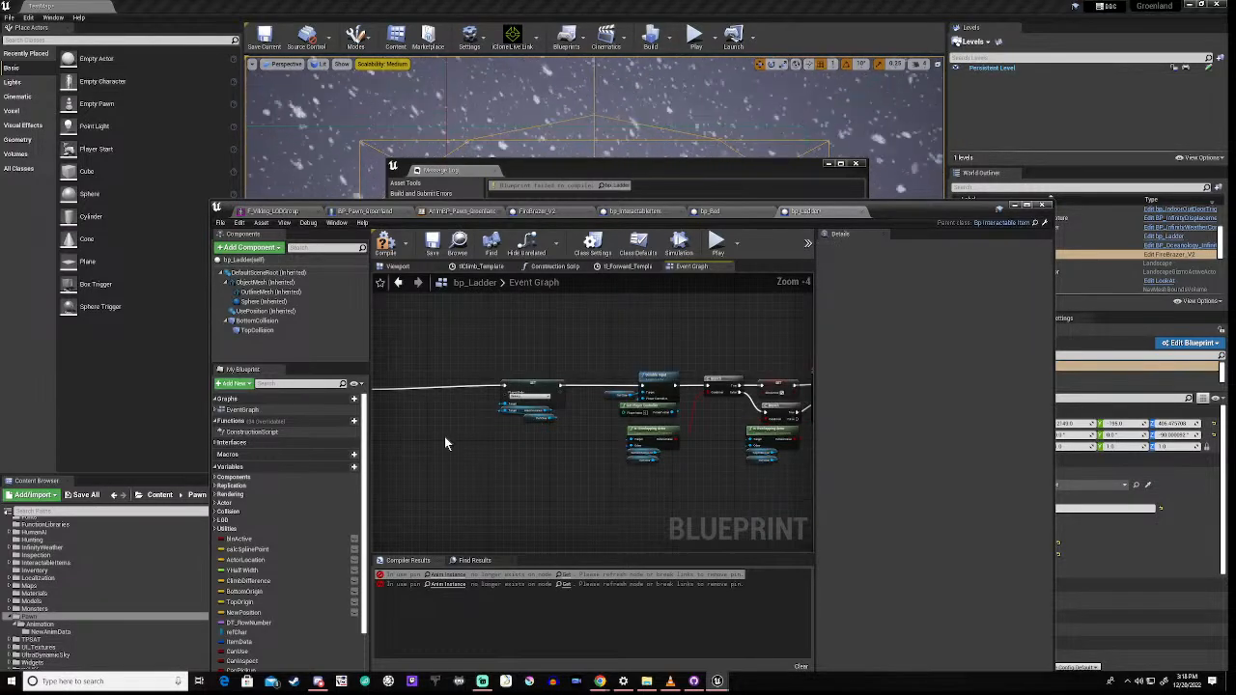
right_click_drag(445, 442, 640, 434)
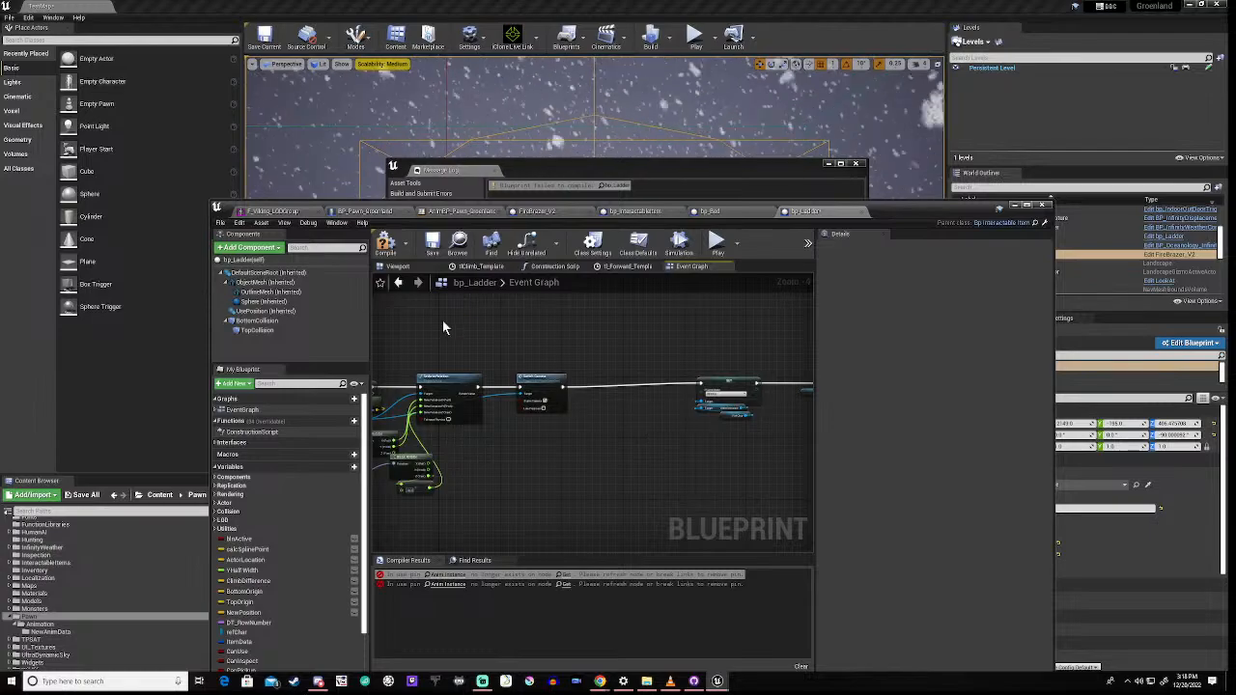
left_click(385, 242)
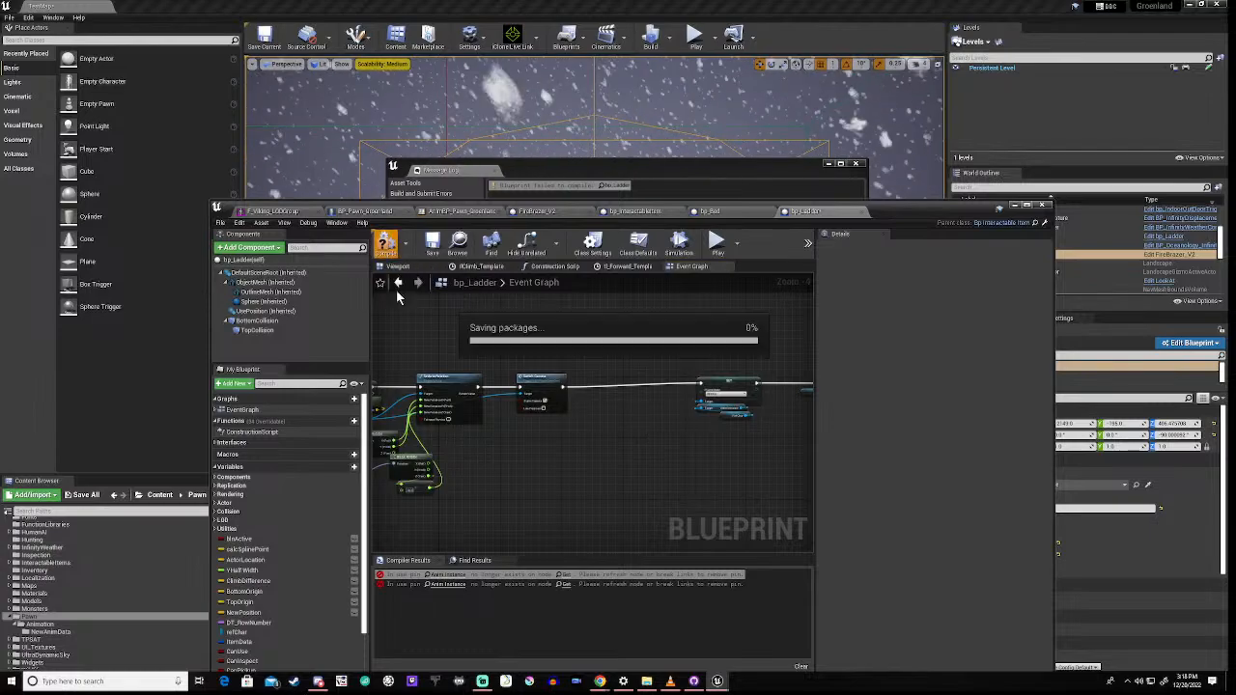
Step: Go to the remaining failing AnimInstance node in bp_Ladder, move it clear below Ref Char and refresh it
left_click(430, 574)
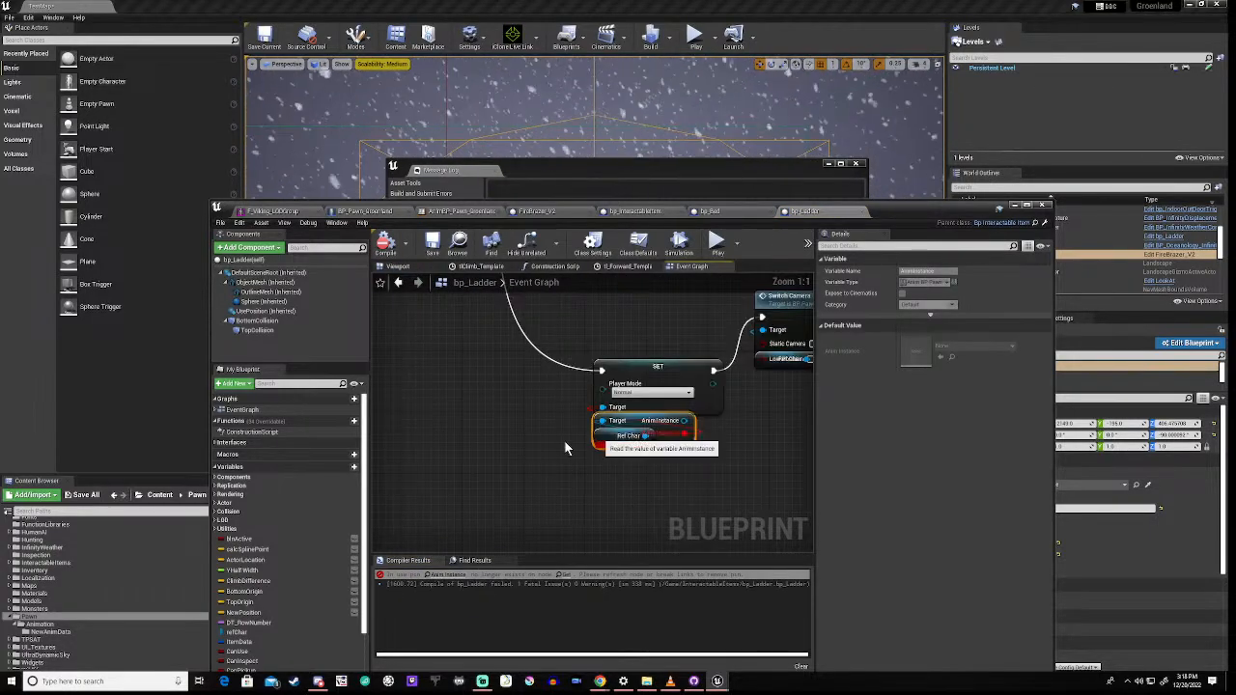
left_click_drag(655, 446, 662, 531)
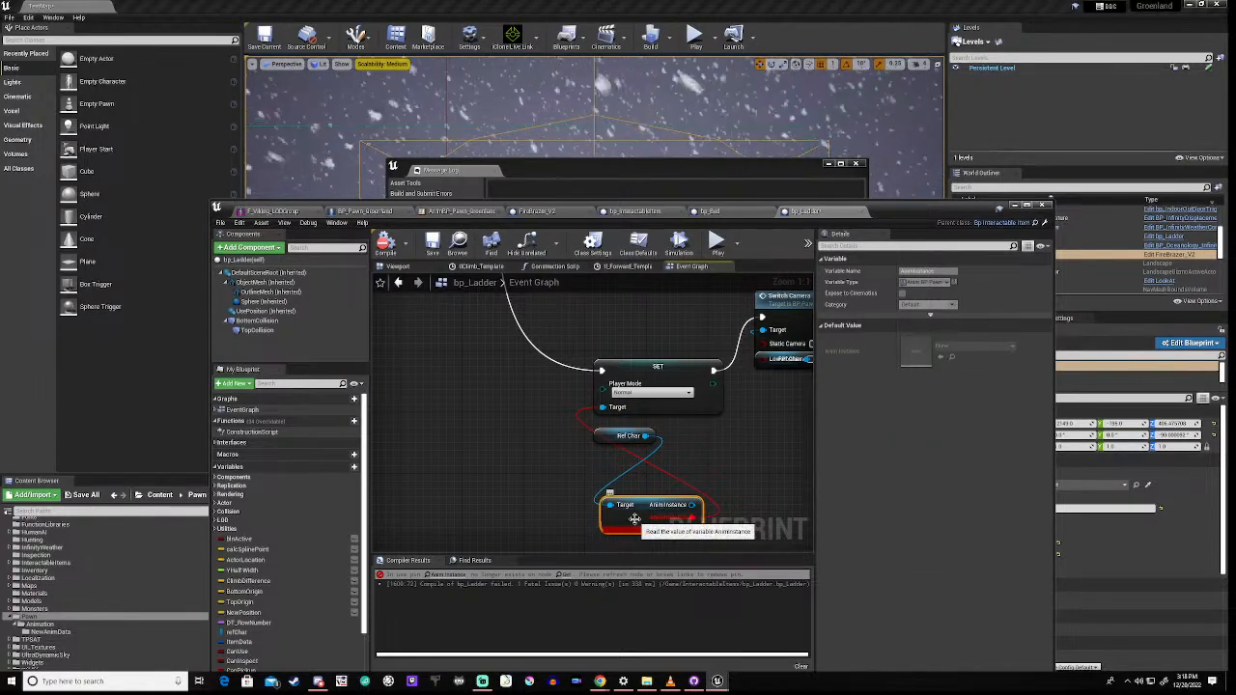
right_click(635, 519)
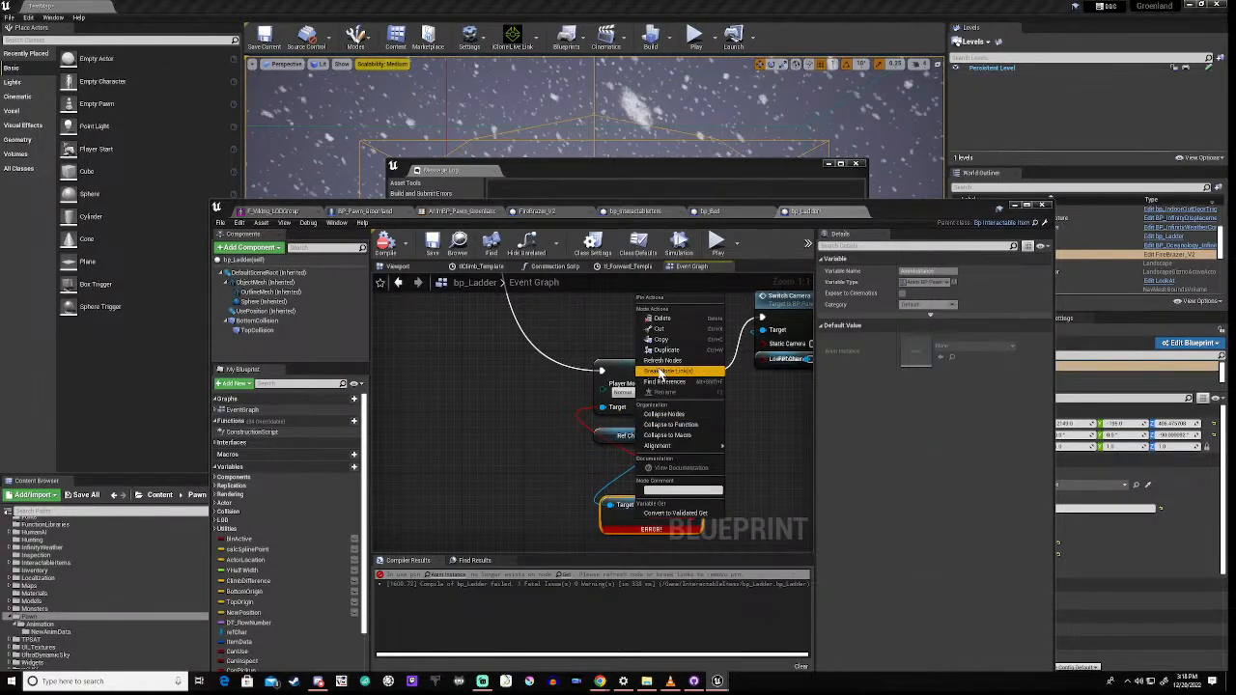
left_click(666, 361)
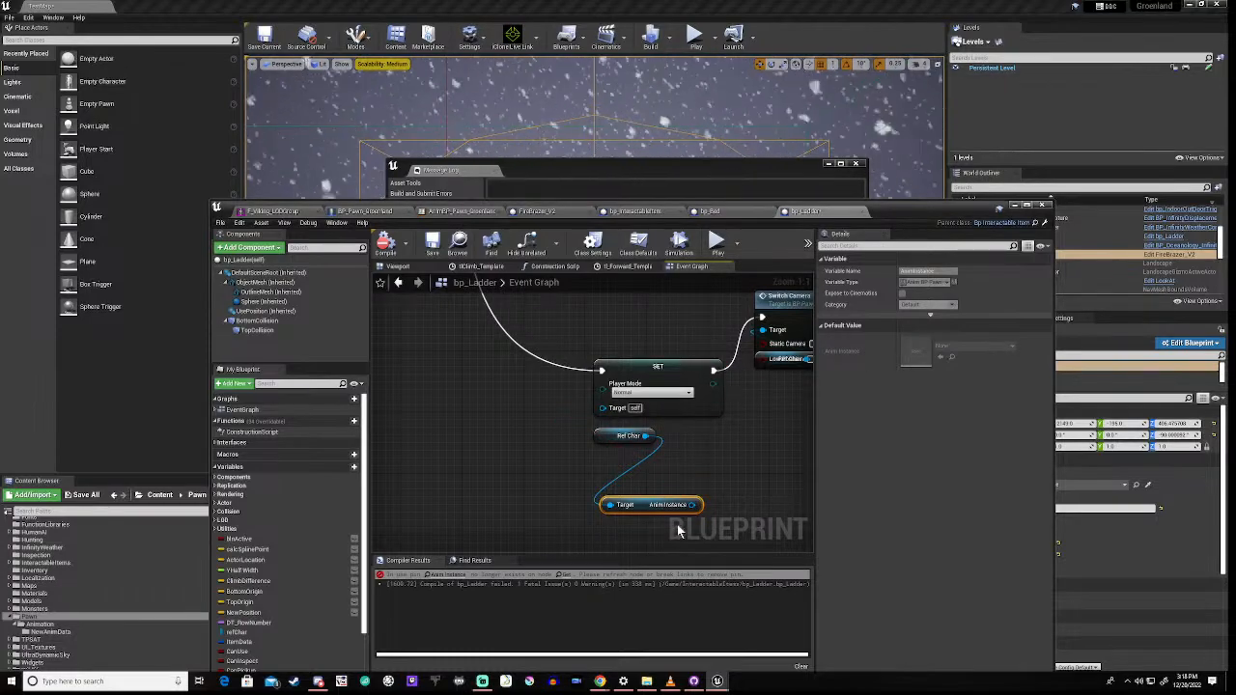
Step: Add a Set Player Mode node set to Normal from the refreshed Anim Instance and transfer the old Set node's incoming and Switch Camera links to it
left_click_drag(609, 504, 713, 489, "ctrl")
type("set play")
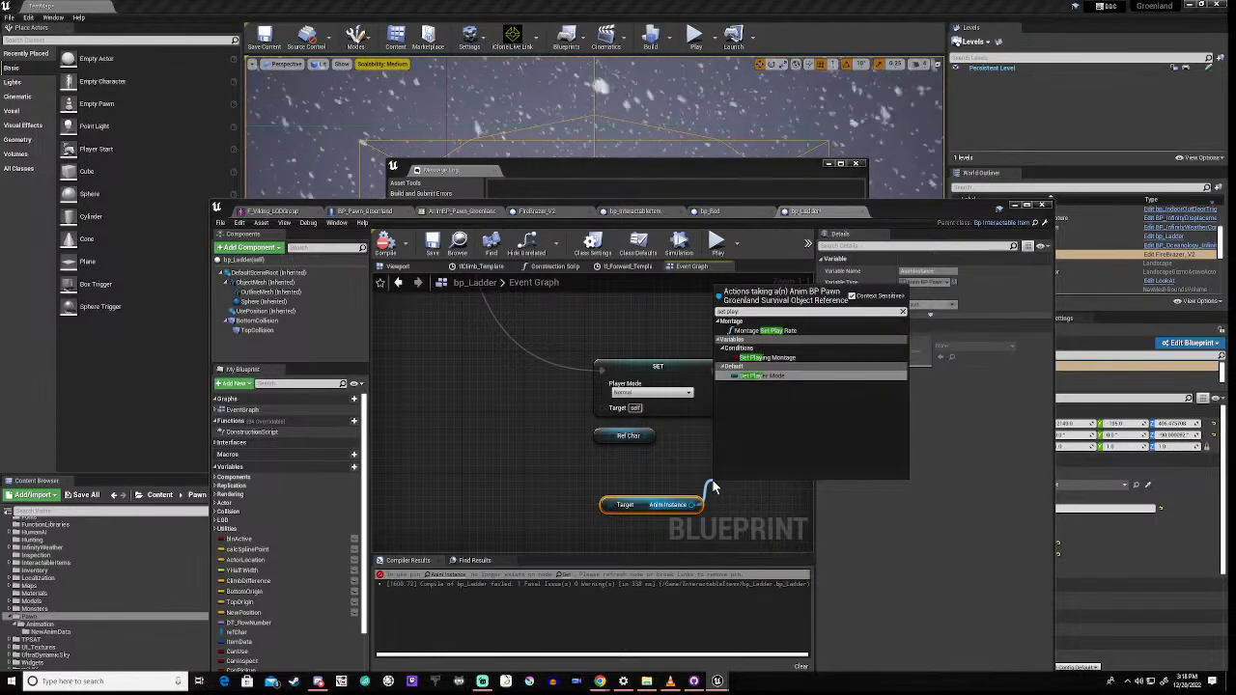
left_click(768, 376)
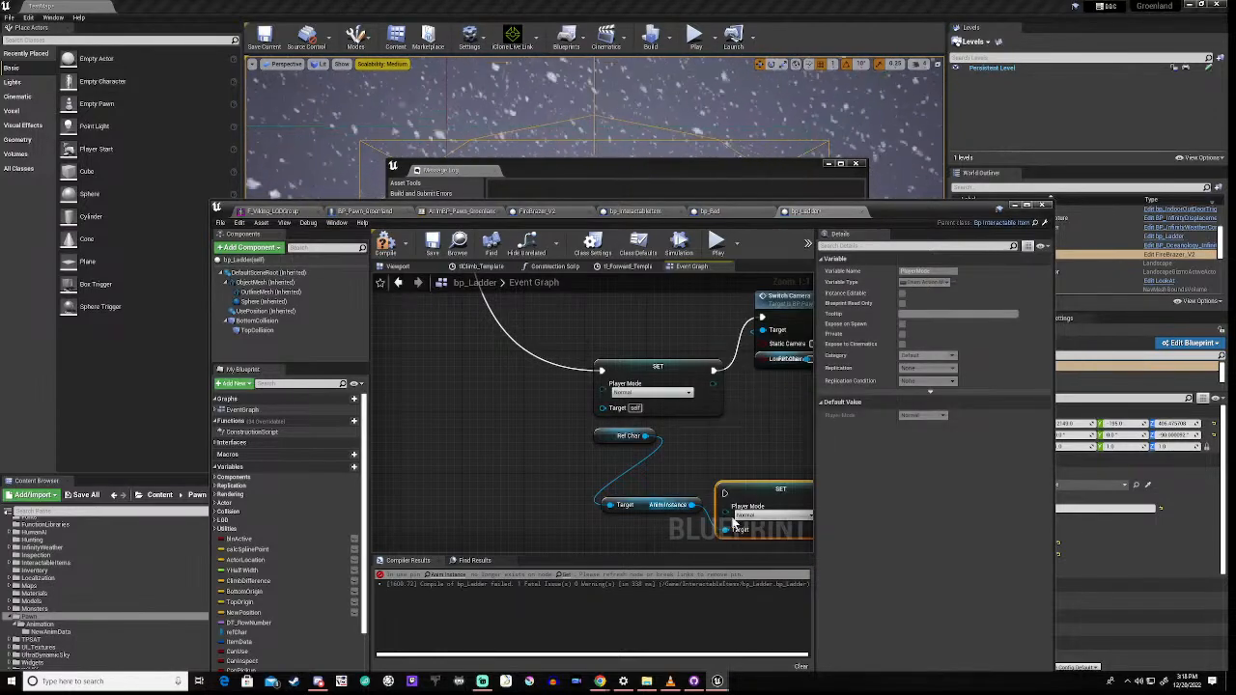
left_click_drag(754, 492, 726, 442)
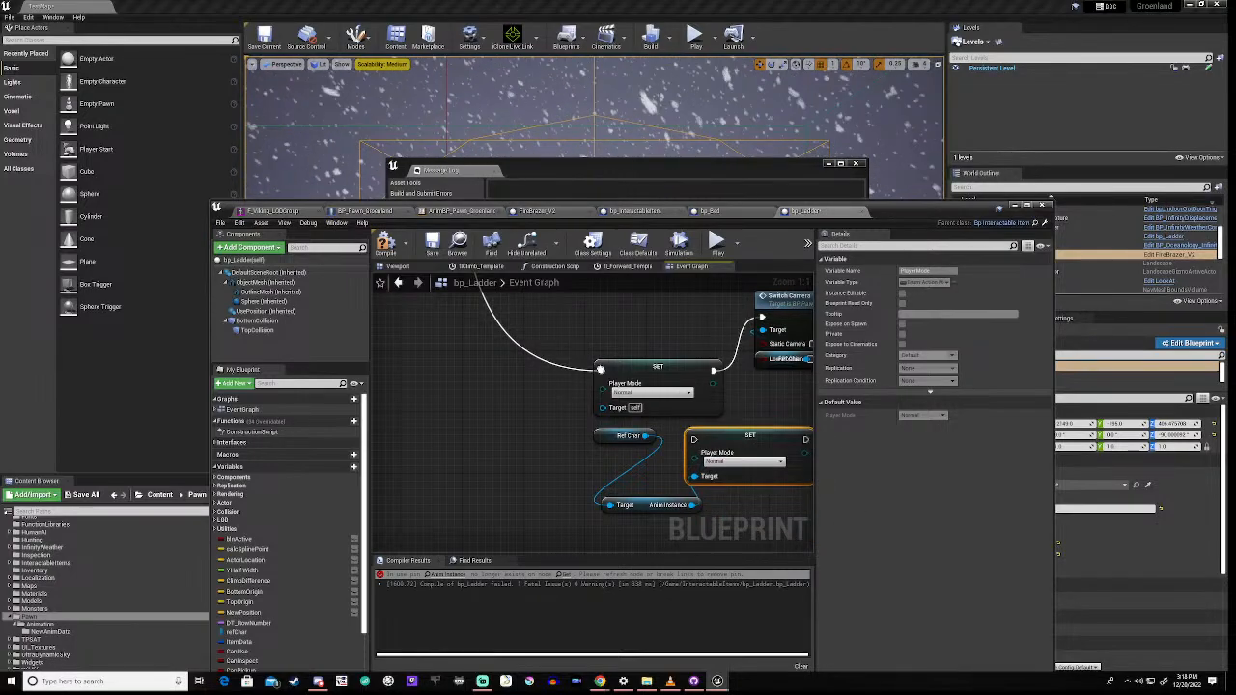
left_click_drag(604, 370, 693, 440, "ctrl")
right_click_drag(781, 413, 695, 413)
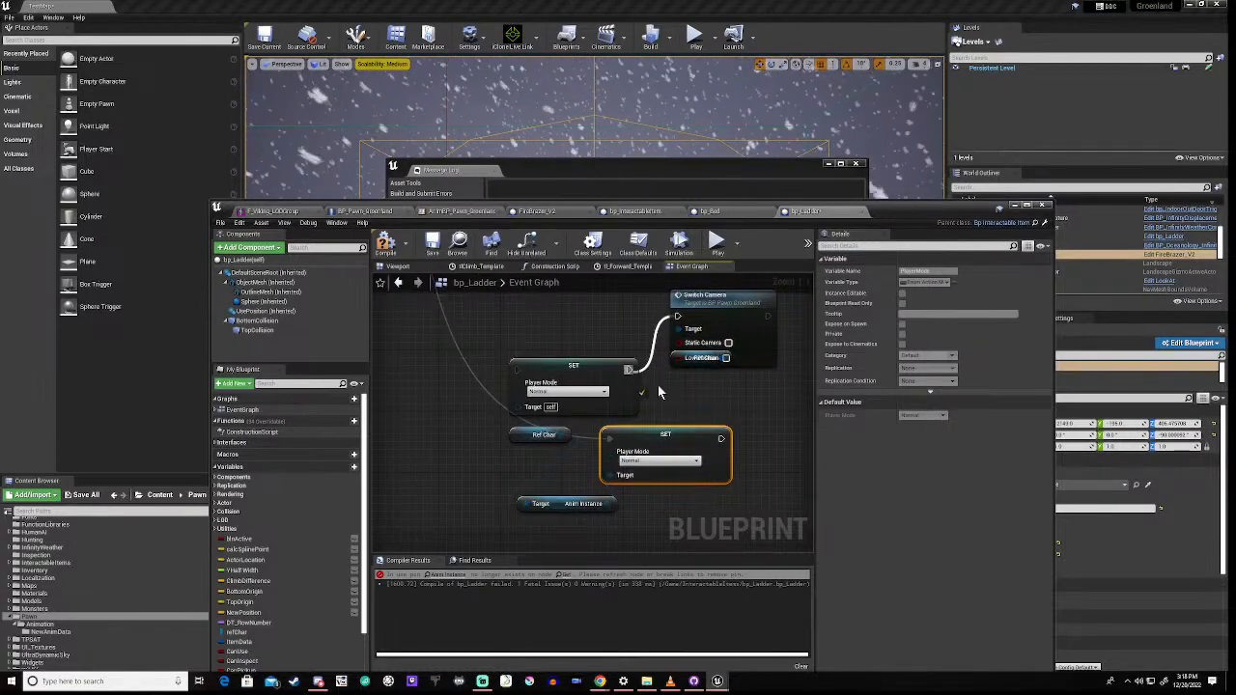
left_click_drag(657, 392, 721, 440, "ctrl")
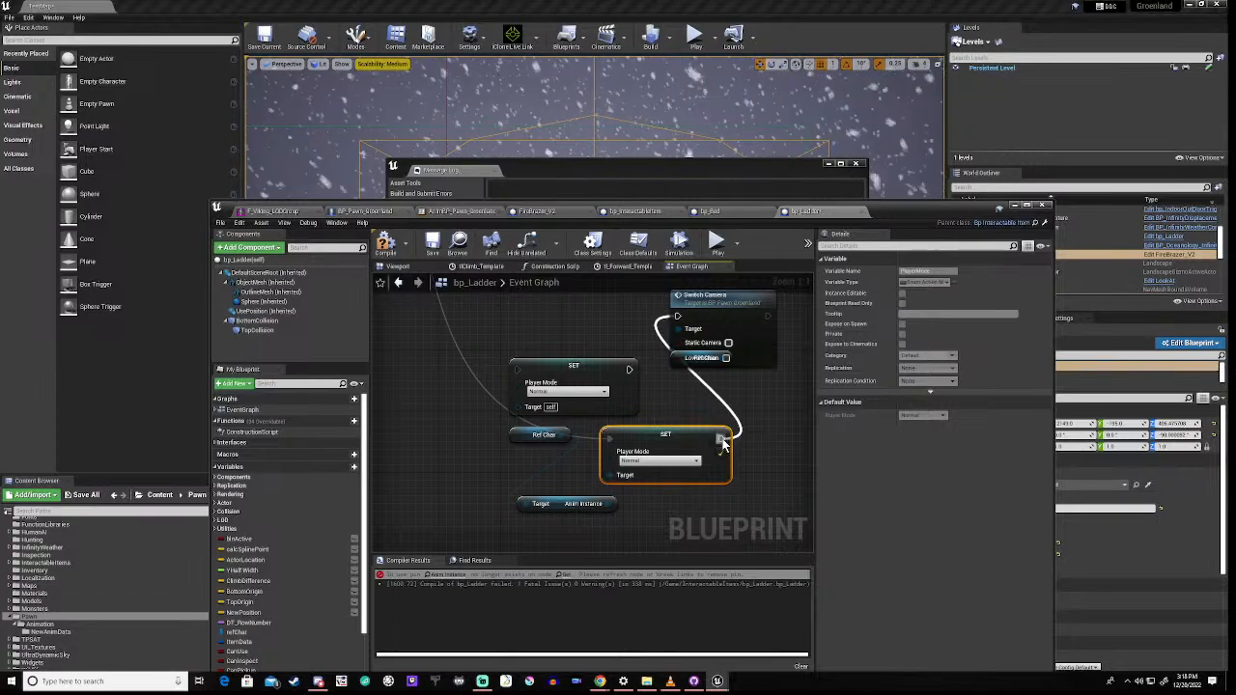
Step: Delete the old Normal Set node, move the new one and its Anim Instance node into its place, and recompile bp_Ladder
left_click(526, 369)
key("Delete")
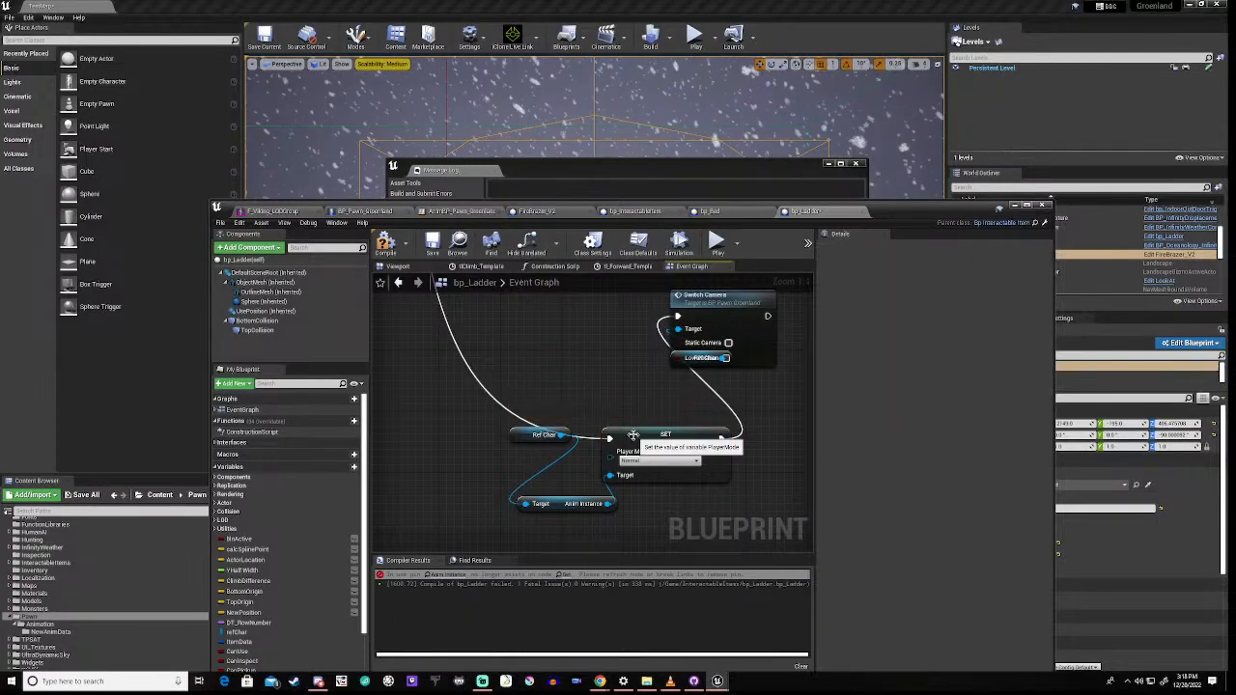
left_click_drag(632, 436, 546, 364)
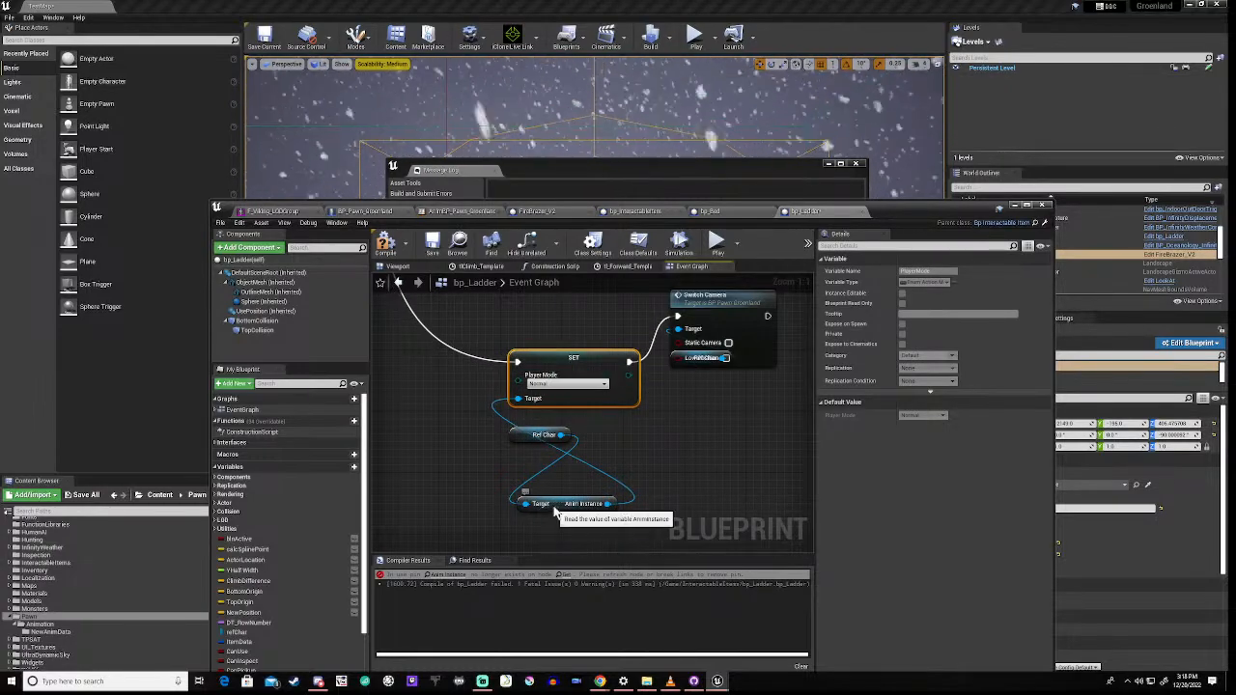
left_click_drag(555, 513, 577, 424)
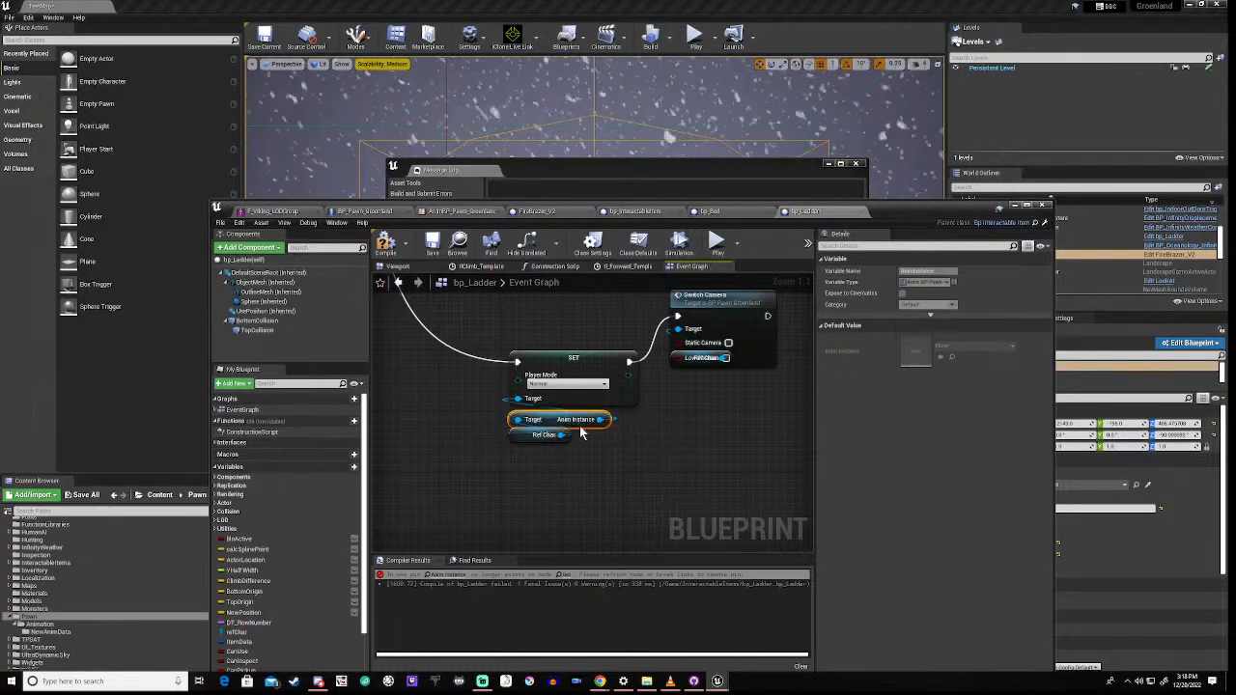
left_click(385, 245)
Step: Play-test TestMap by climbing the ladder and lighting the fire brazier, and end the play session
left_click_drag(898, 203, 850, 502)
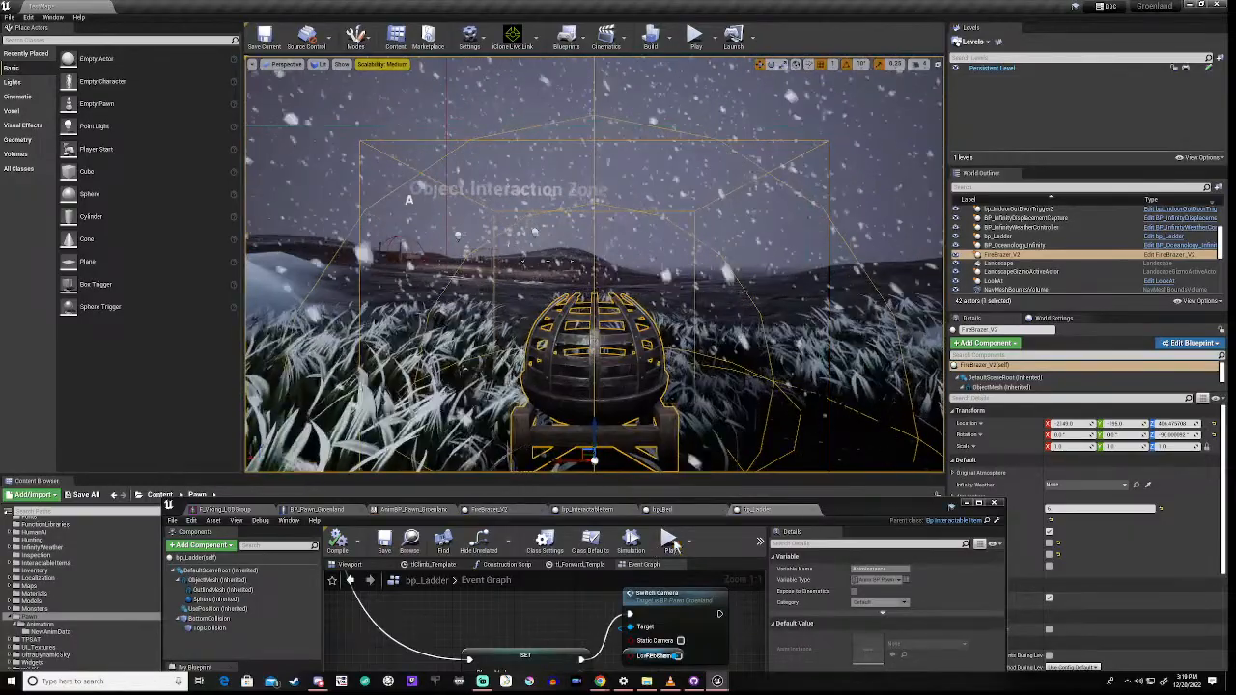
left_click(669, 540)
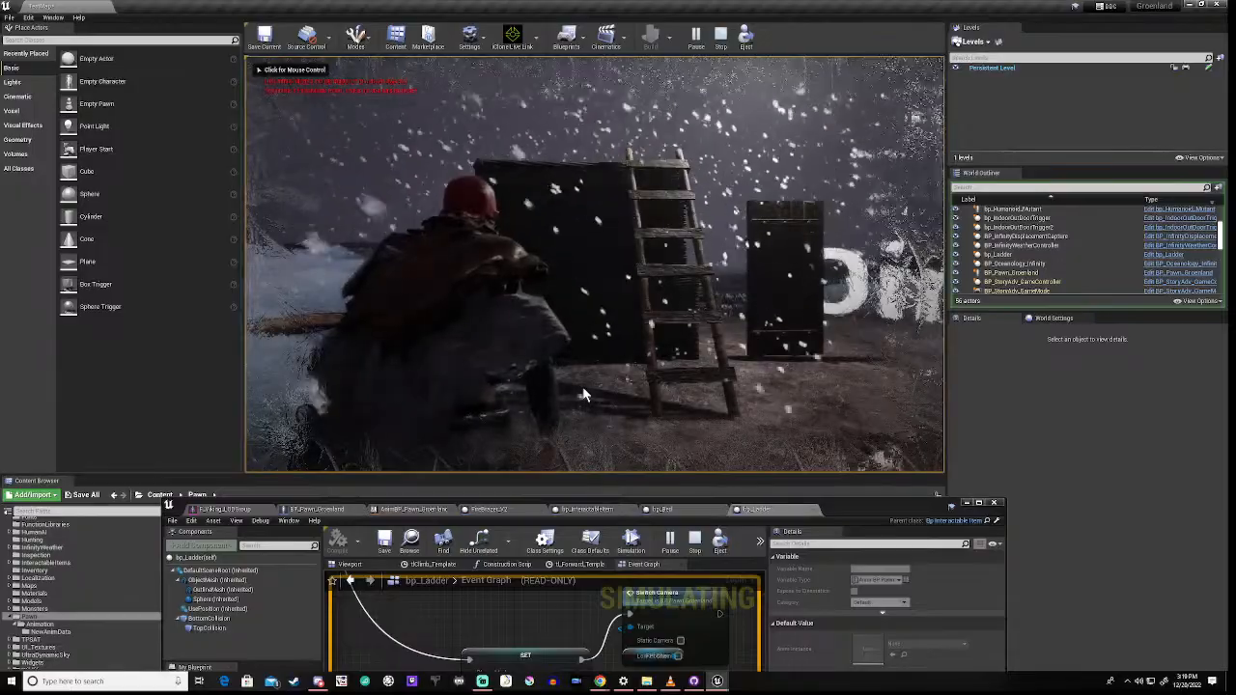
left_click(583, 391)
key("w")
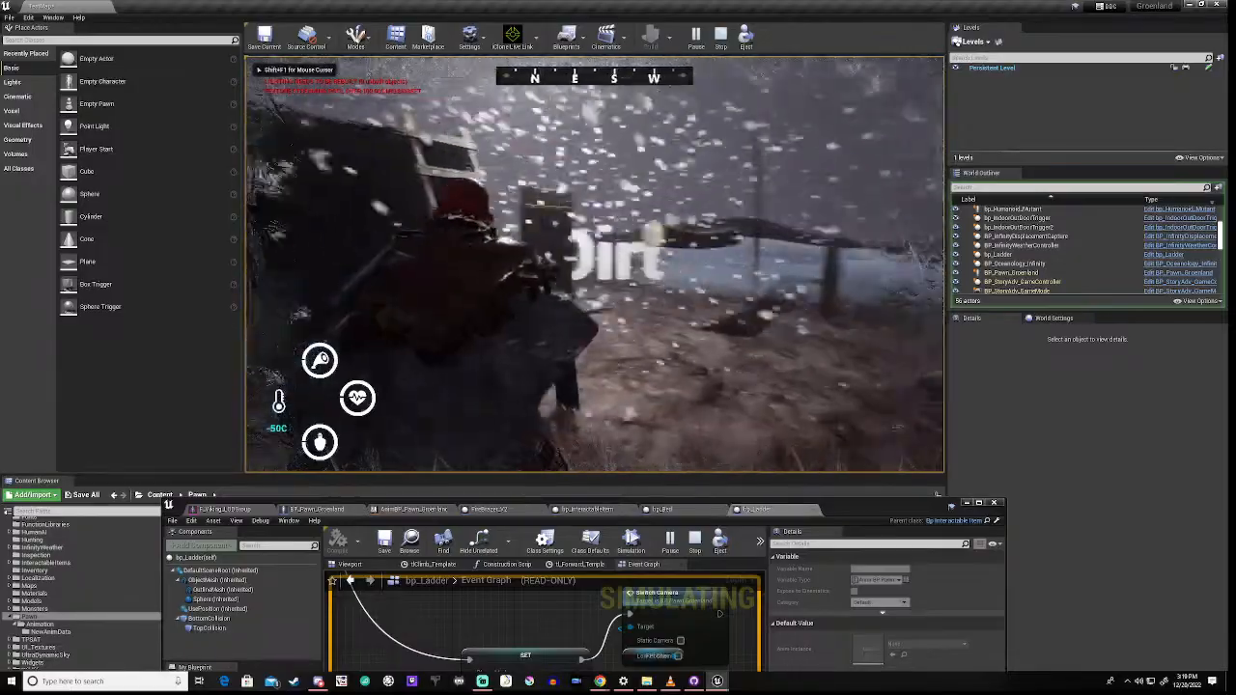
key("w")
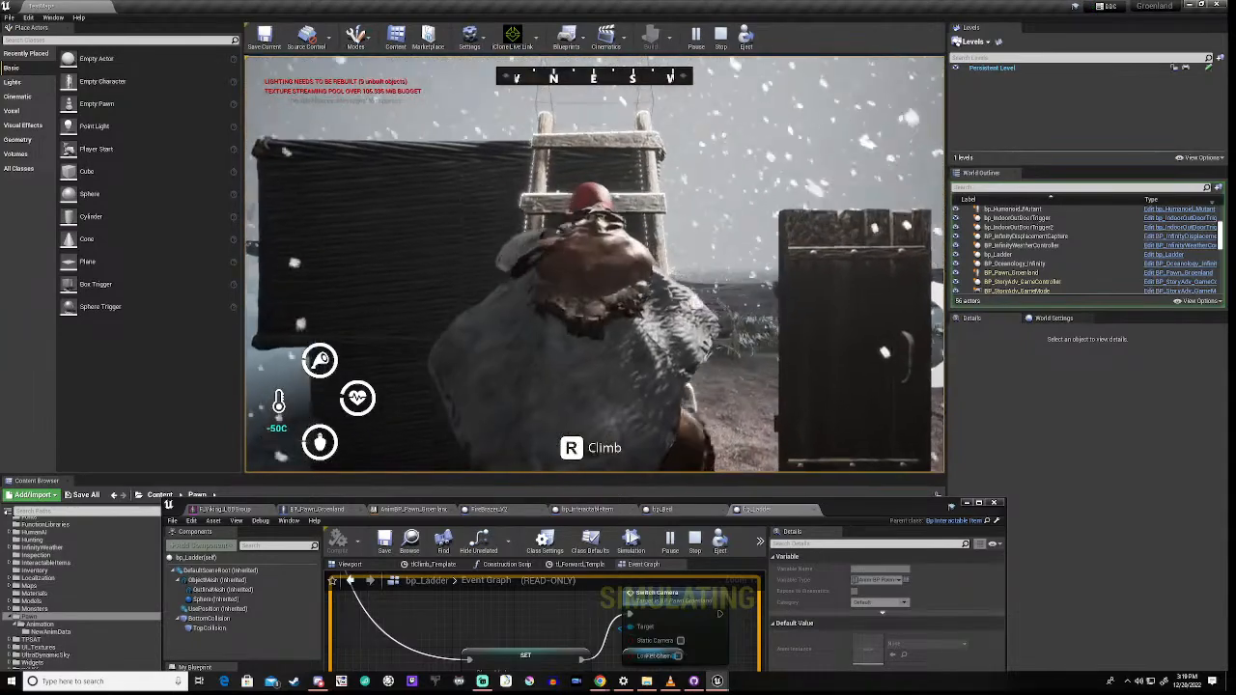
key("r")
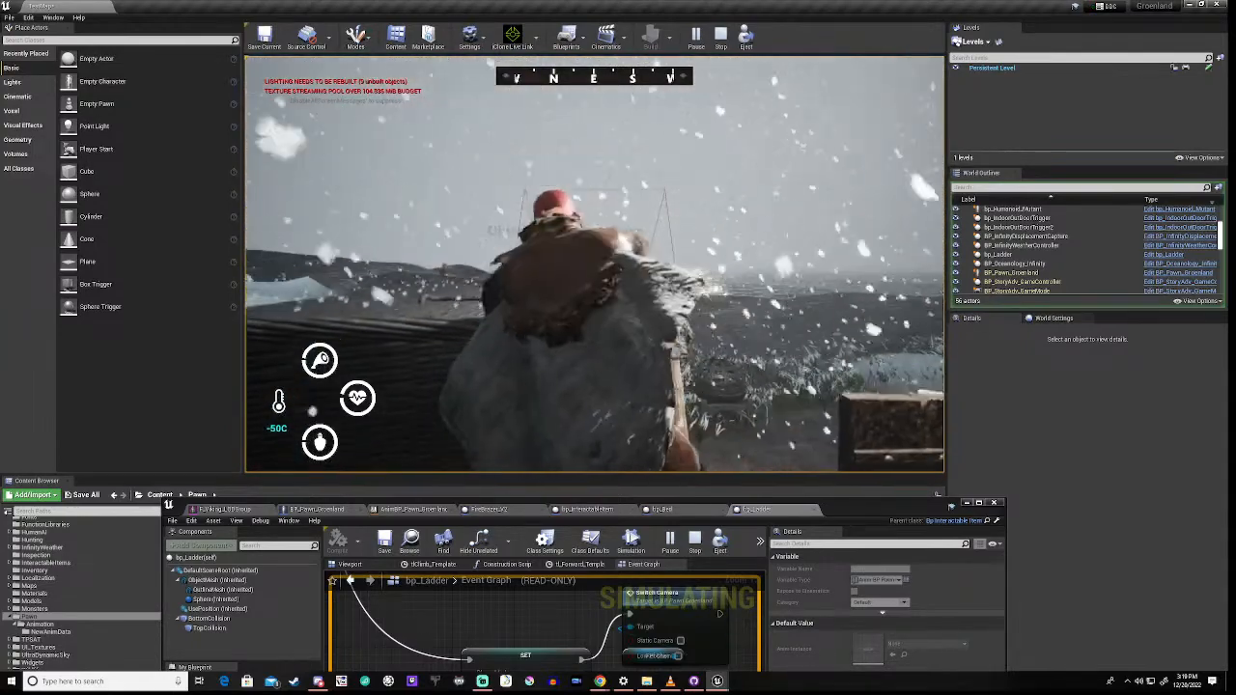
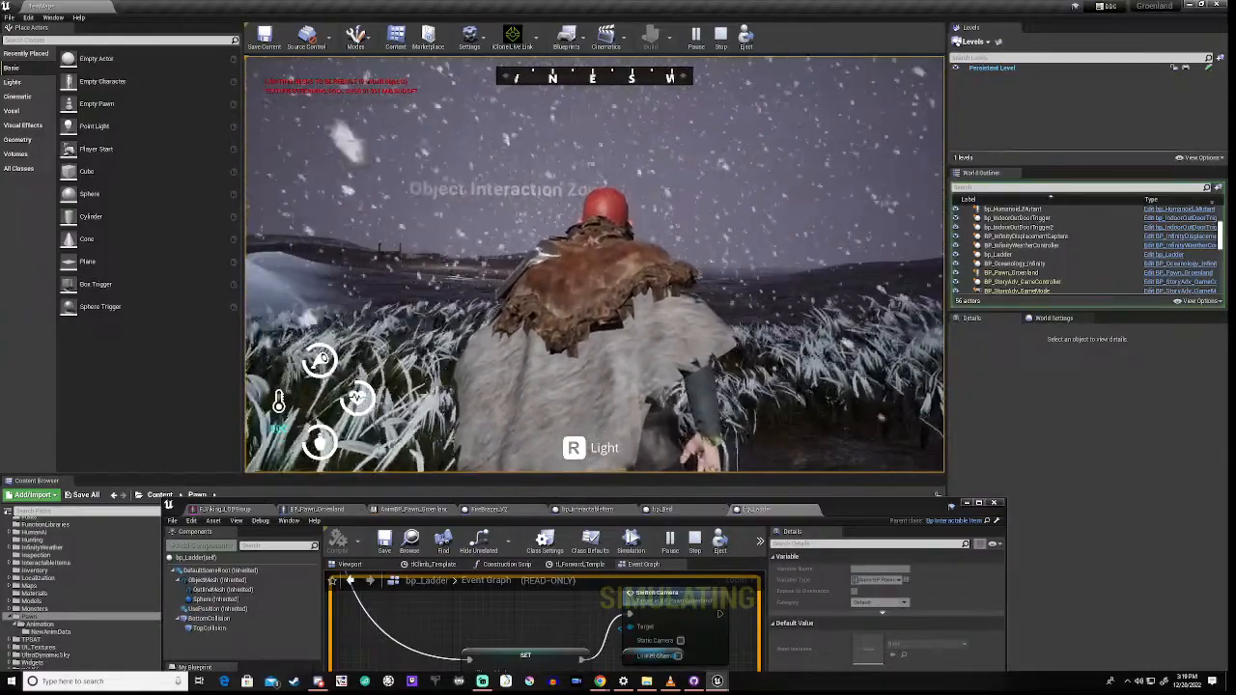
key("r")
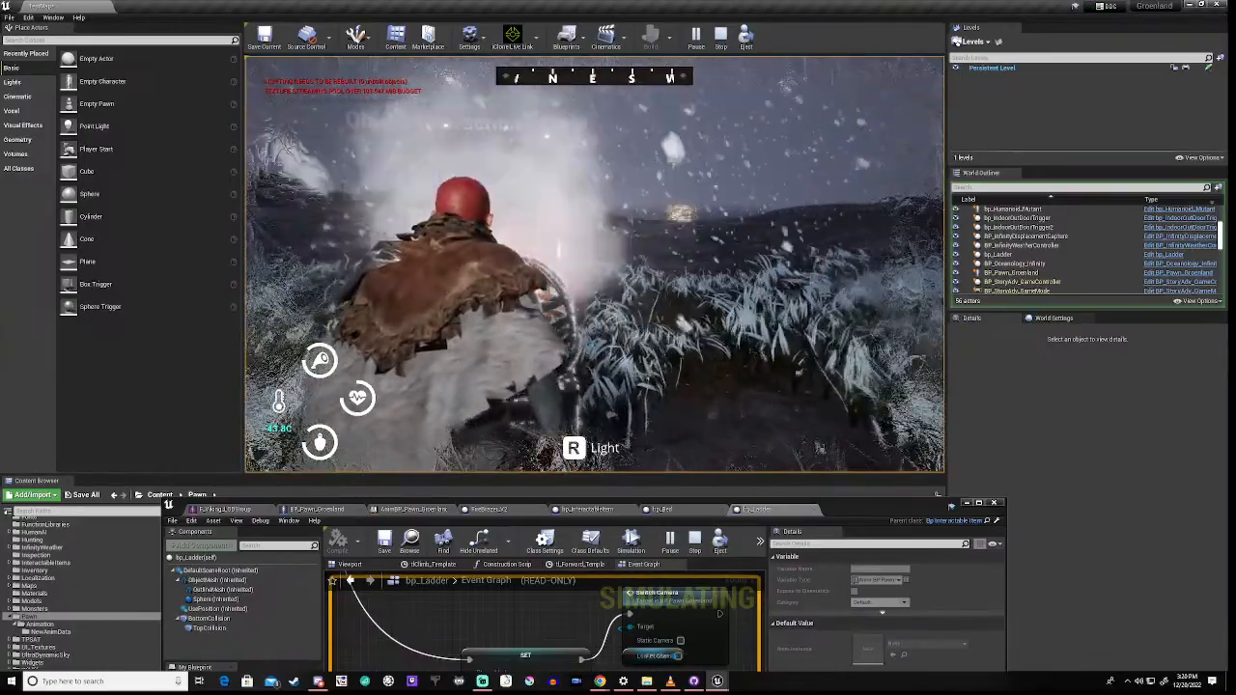
key("Escape")
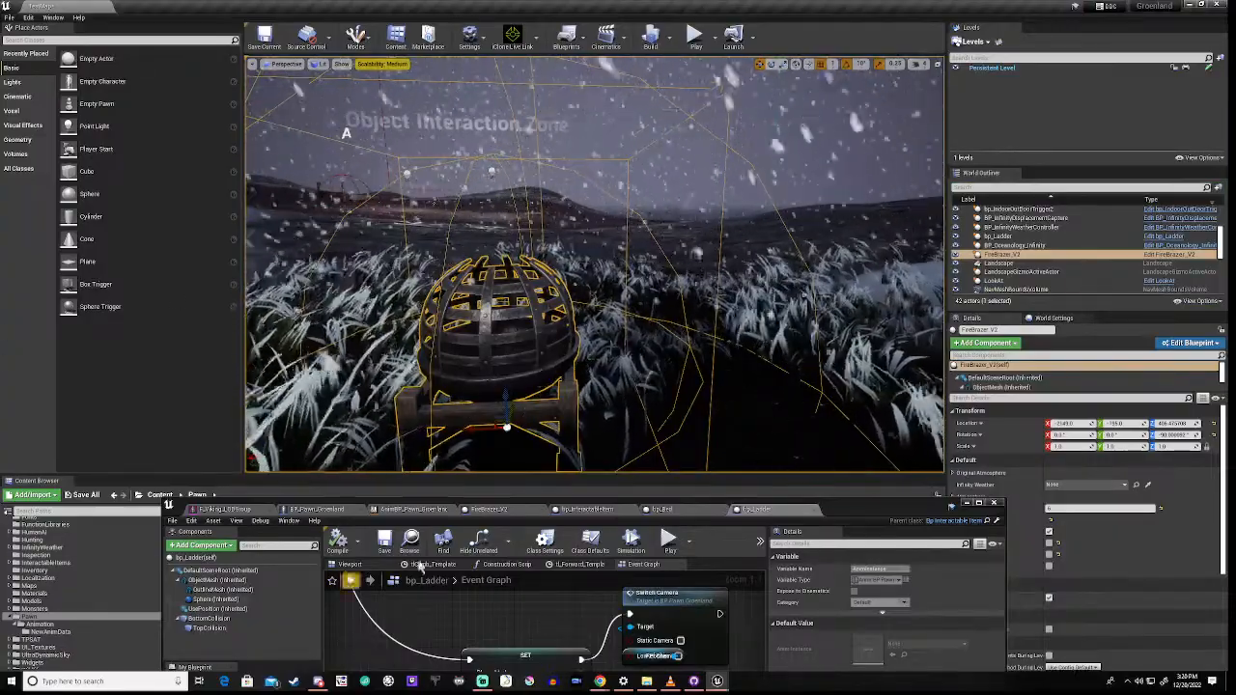
Step: Open the FireBrazer_V2 blueprint's event graph and move its editor window so the whole graph can be examined
left_click(1190, 255)
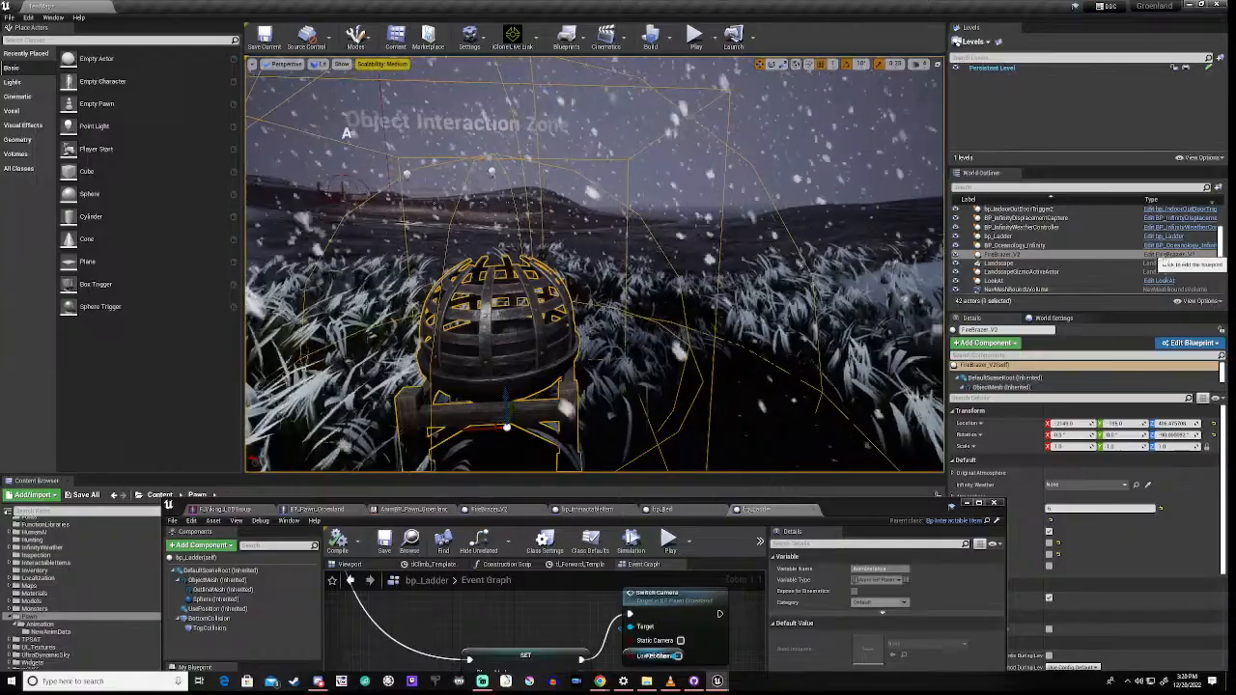
left_click(485, 509)
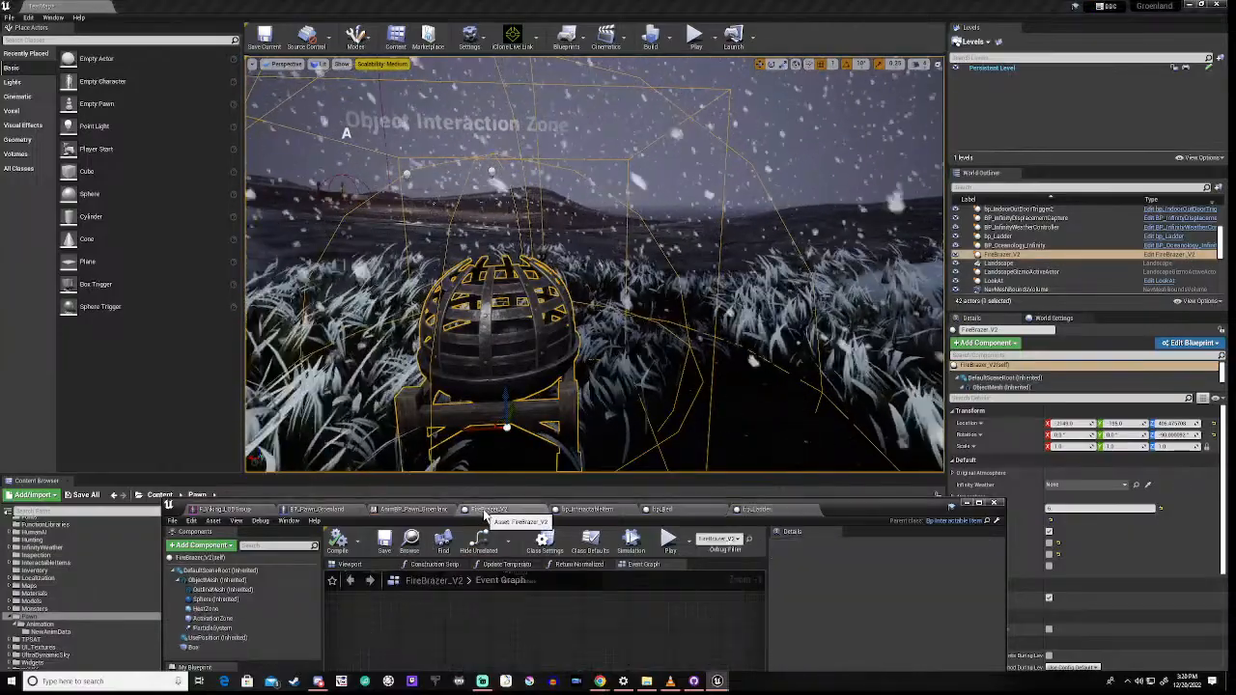
left_click_drag(853, 505, 870, 171)
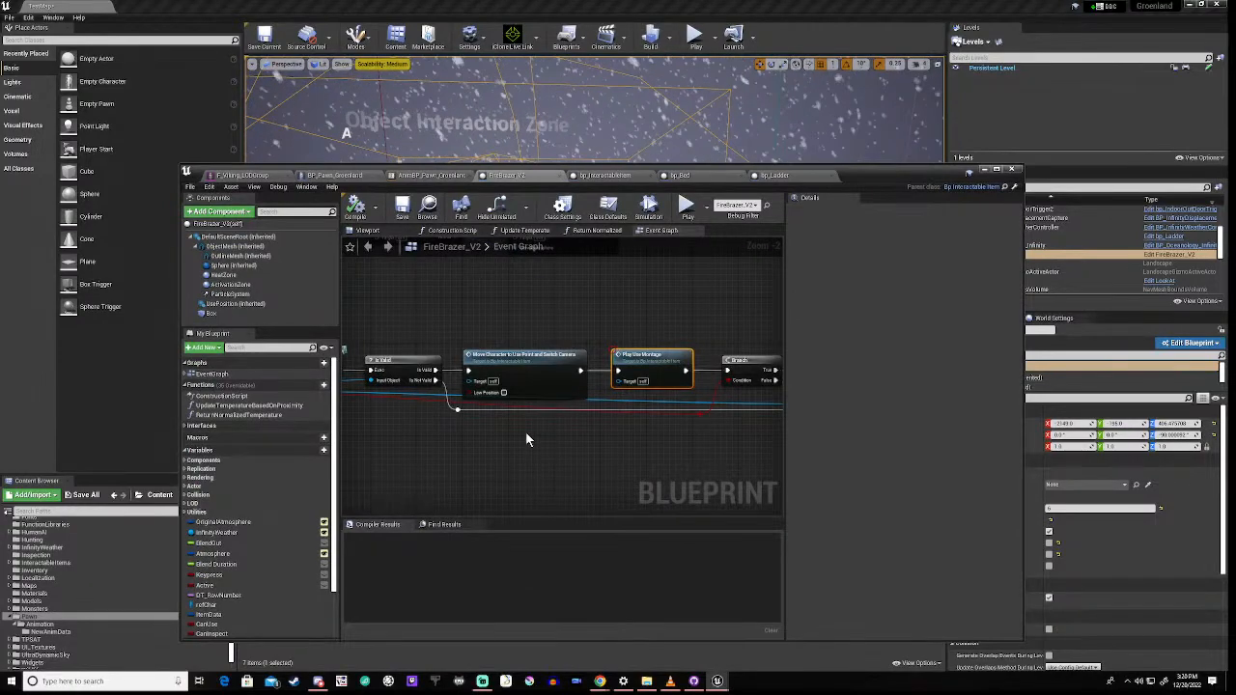
Step: Examine the FireBrazer_V2 event graph's chain from Is Valid through Play Use Montage to Switch Camera, glancing at BP_Pawn_Greenland in between
right_click_drag(525, 439, 134, 405)
right_click_drag(541, 416, 497, 415)
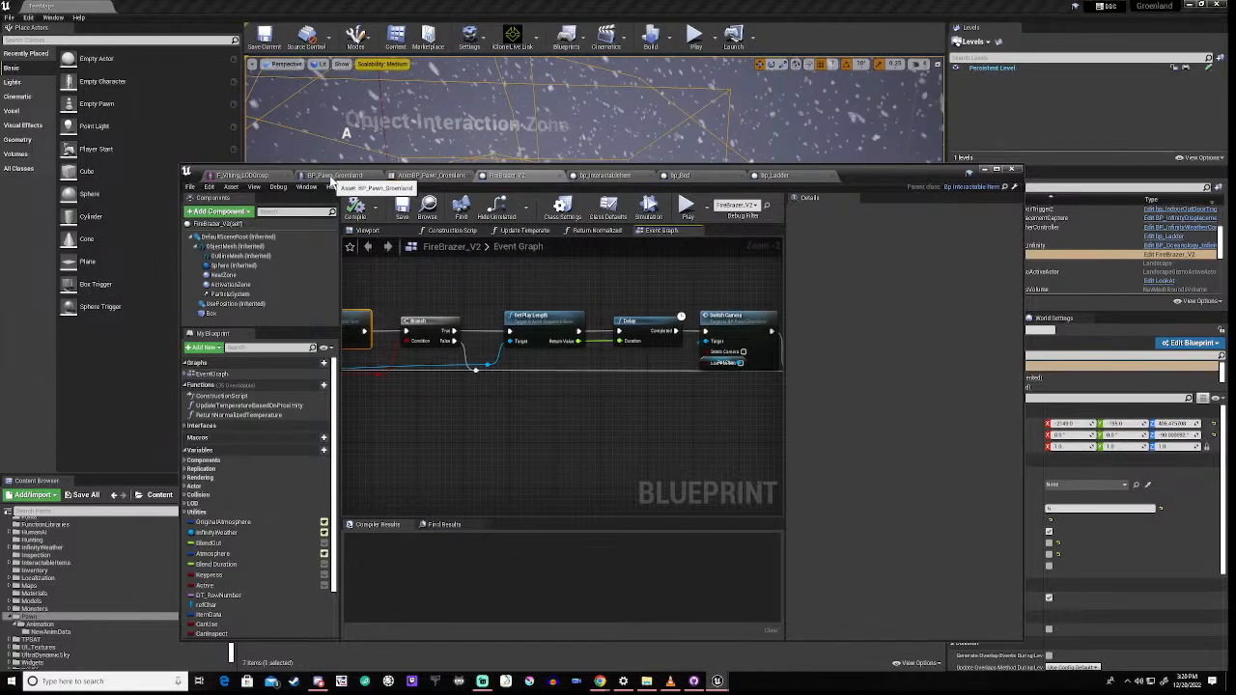
left_click(331, 178)
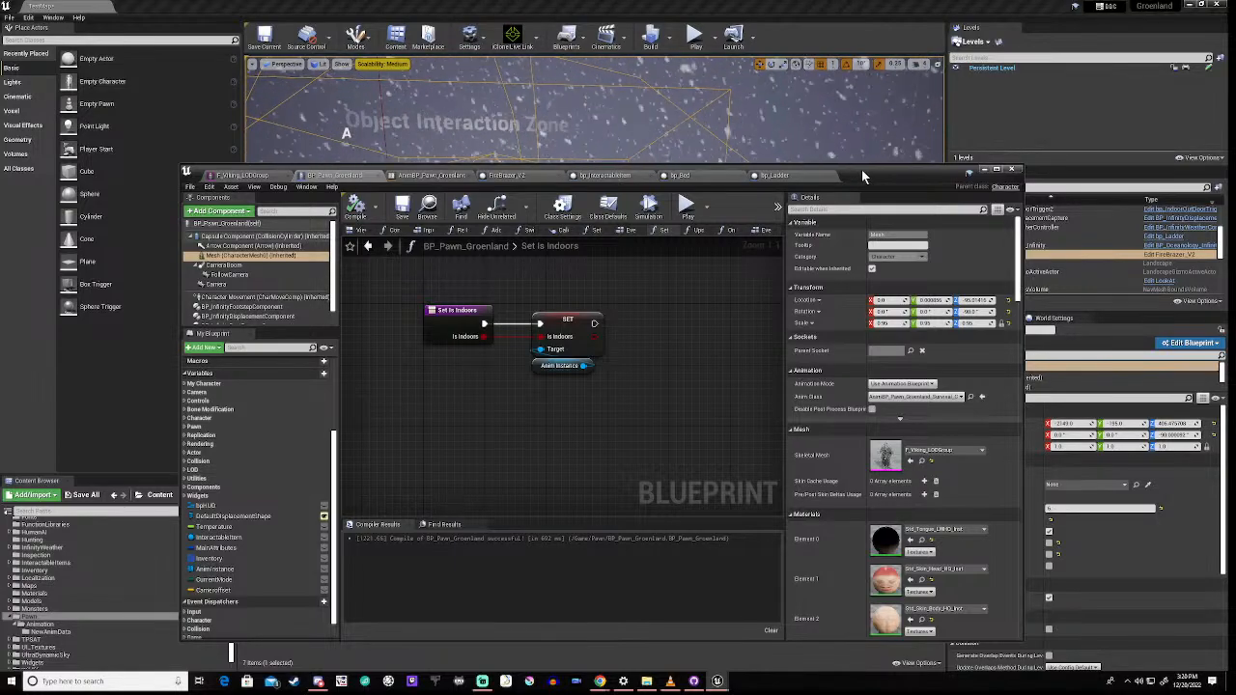
left_click_drag(862, 169, 847, 465)
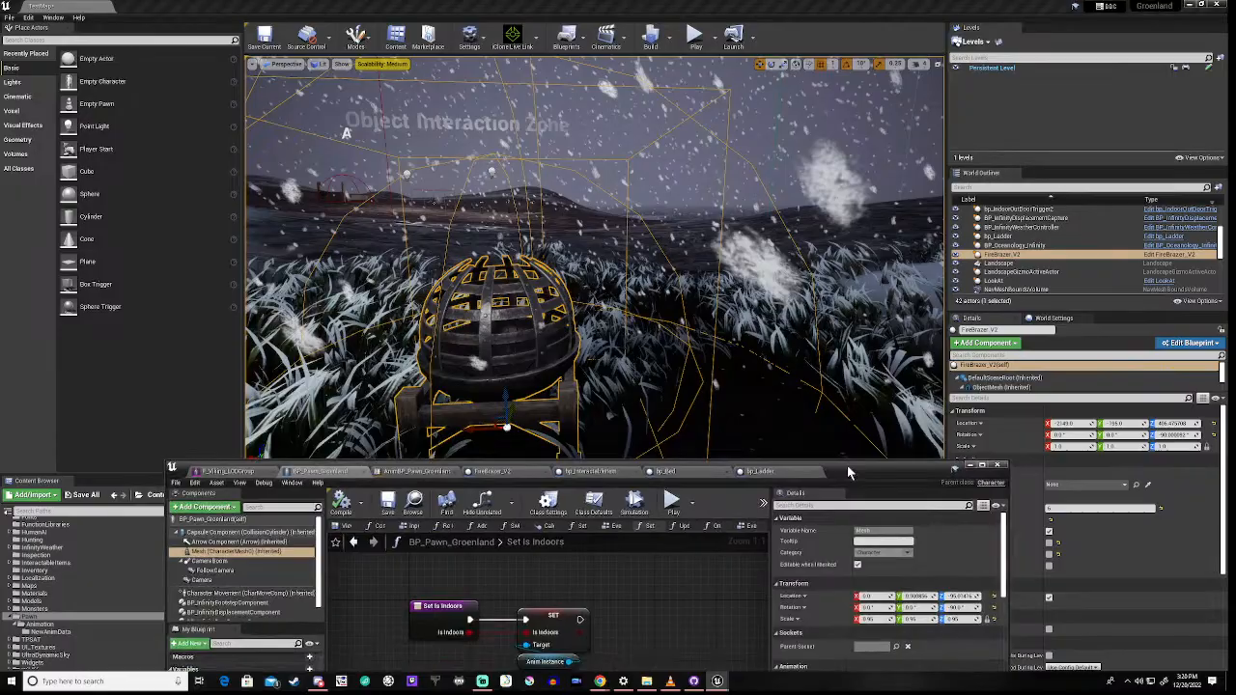
left_click(490, 472)
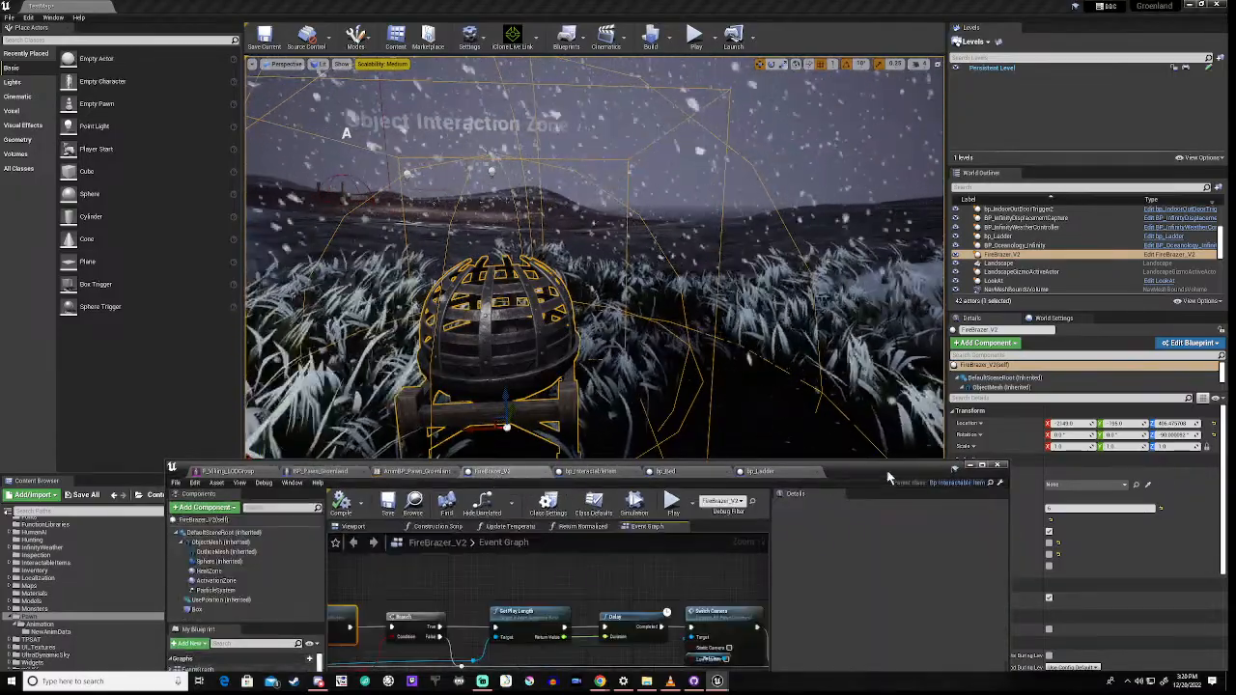
left_click_drag(886, 469, 859, 152)
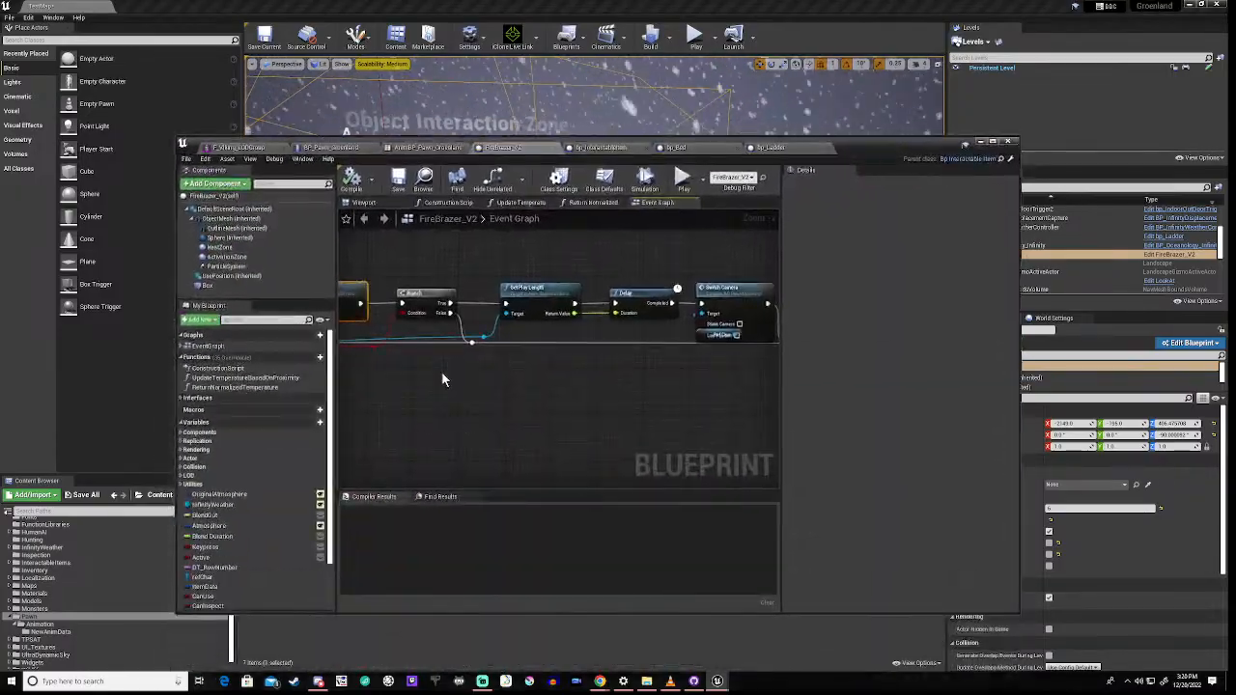
right_click_drag(442, 378, 857, 387)
right_click_drag(579, 387, 508, 416)
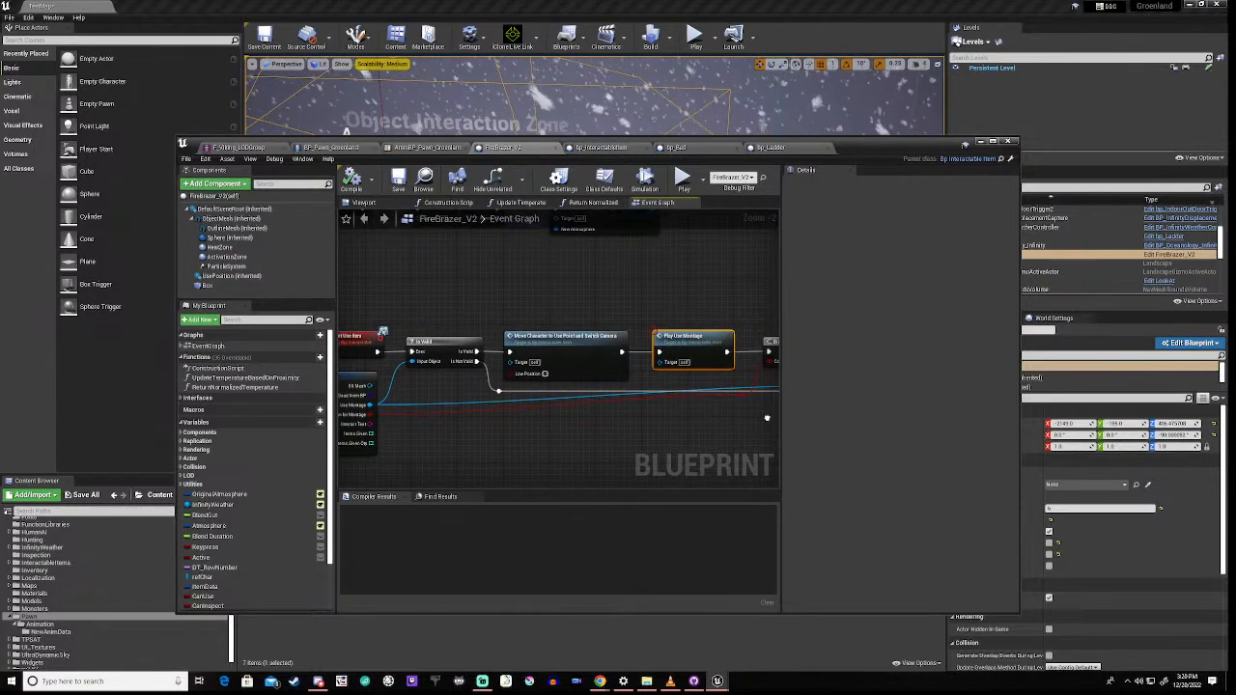
right_click_drag(753, 417, 666, 407)
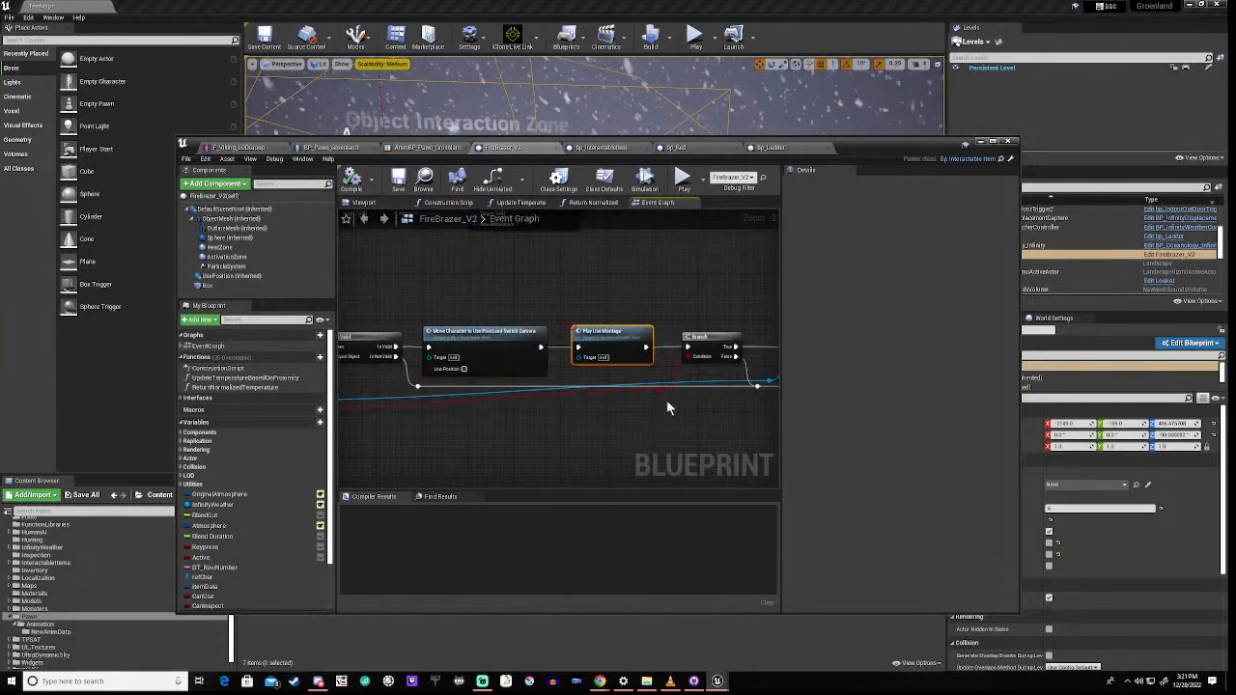
Step: Open the definition of the Play Use Montage event and examine its Montage Play logic in bp_InteractableItem
double_click(613, 331)
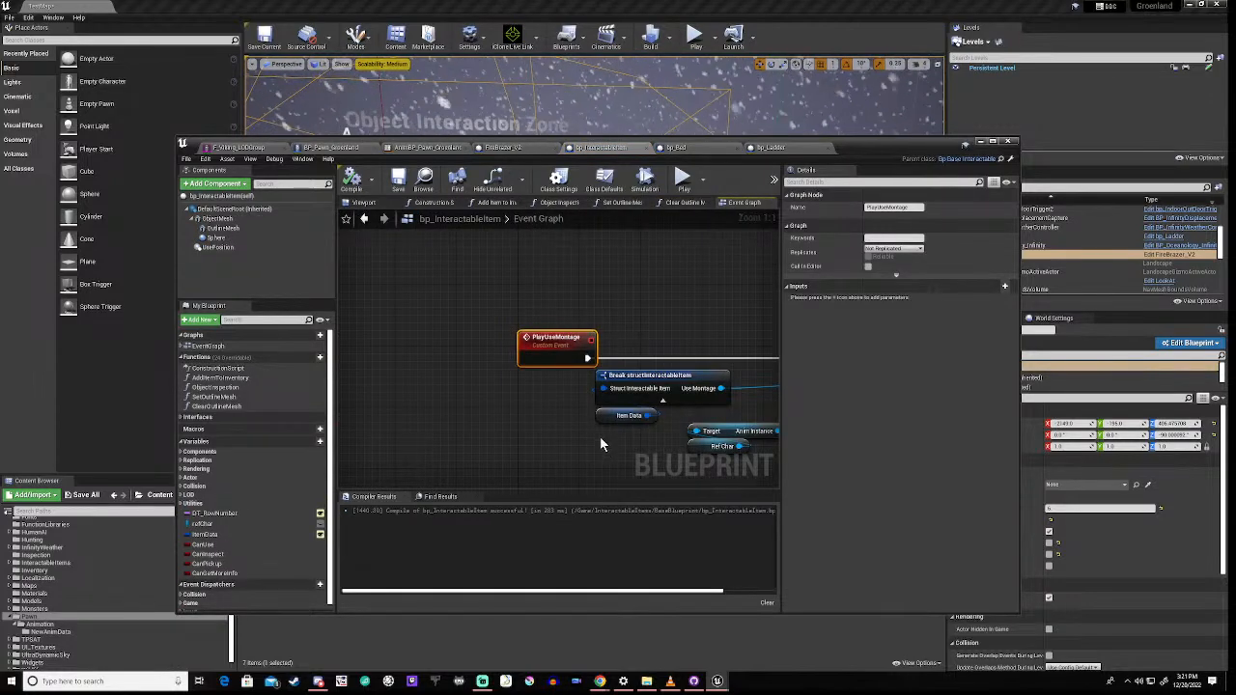
right_click_drag(600, 437, 462, 420)
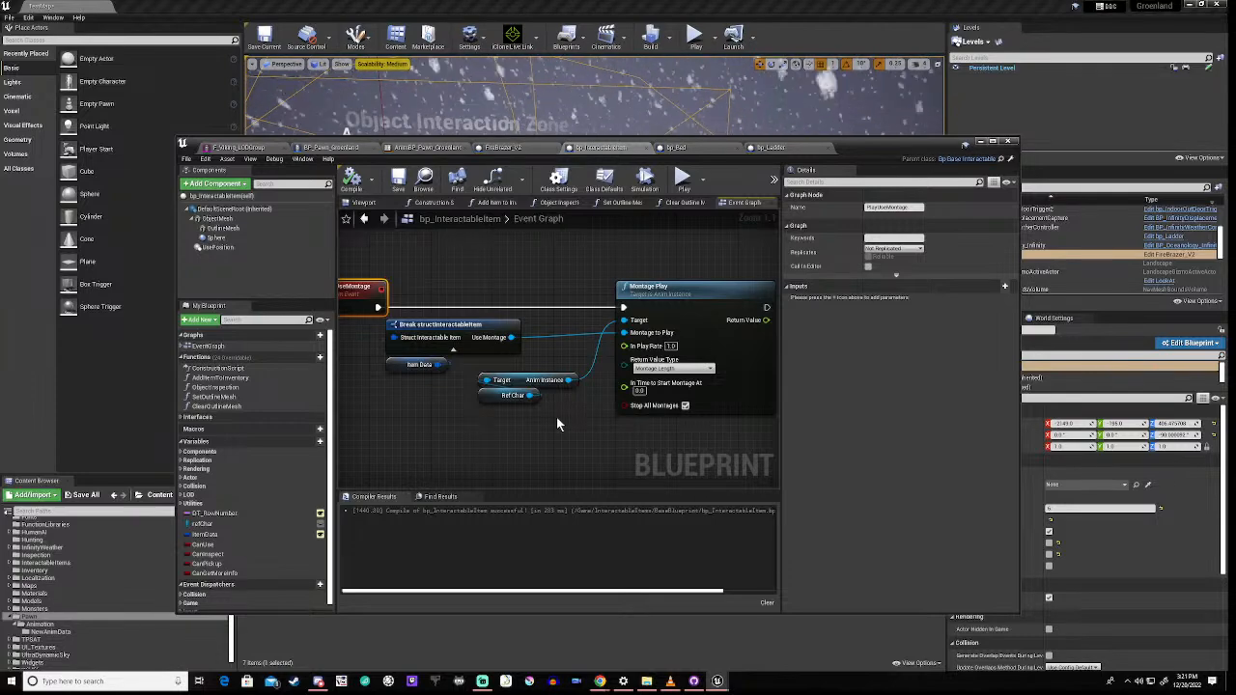
left_click_drag(853, 140, 932, 32)
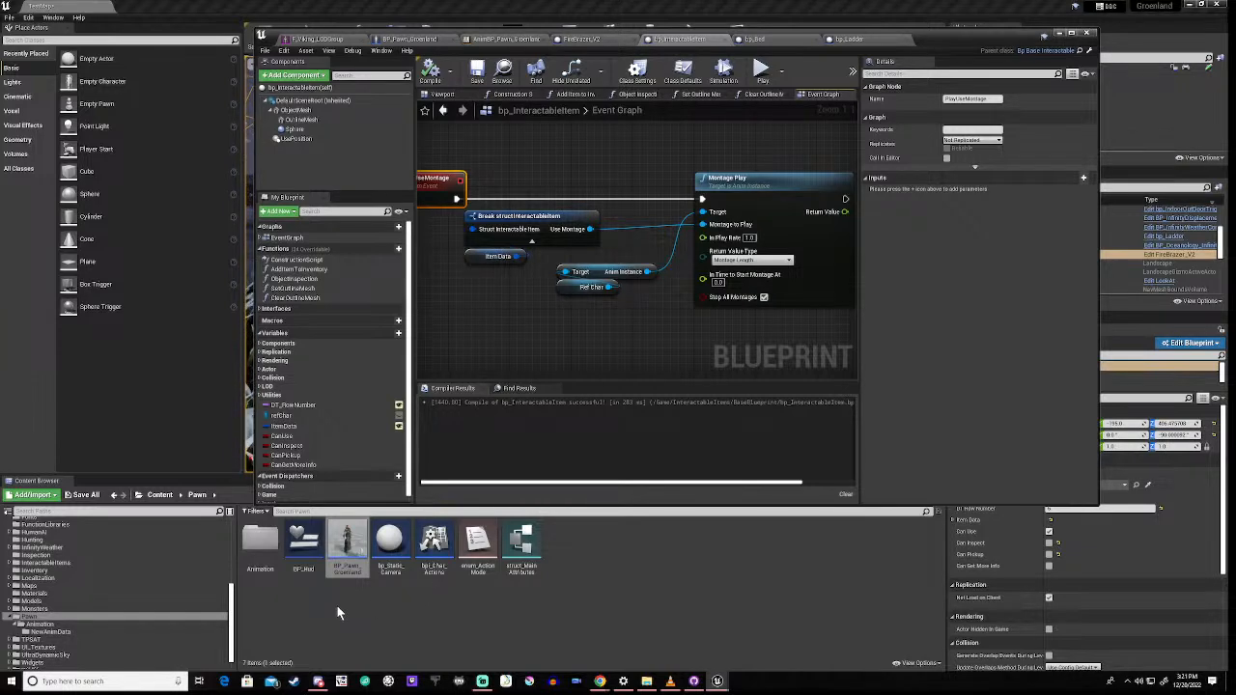
Step: Check the NewAnimData folder's animations, and open the CampFire folder under Animations/Animations/Survival
left_click(48, 632)
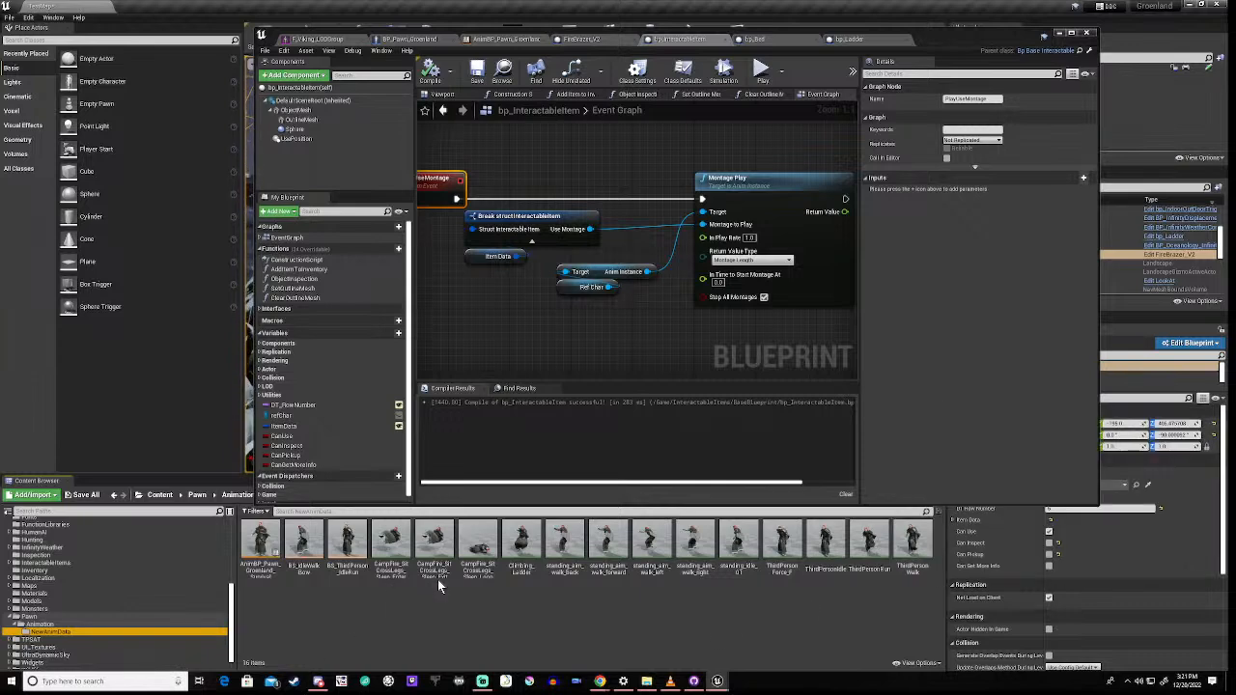
mouse_move(512, 553)
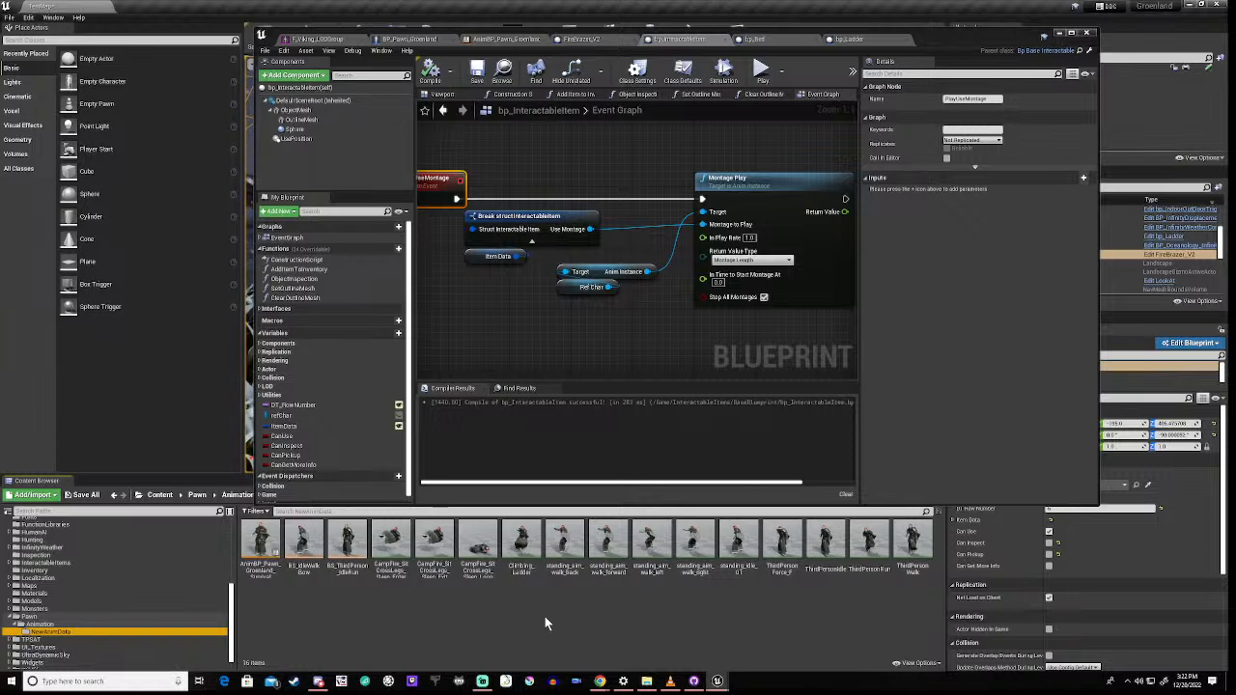
left_click(231, 525)
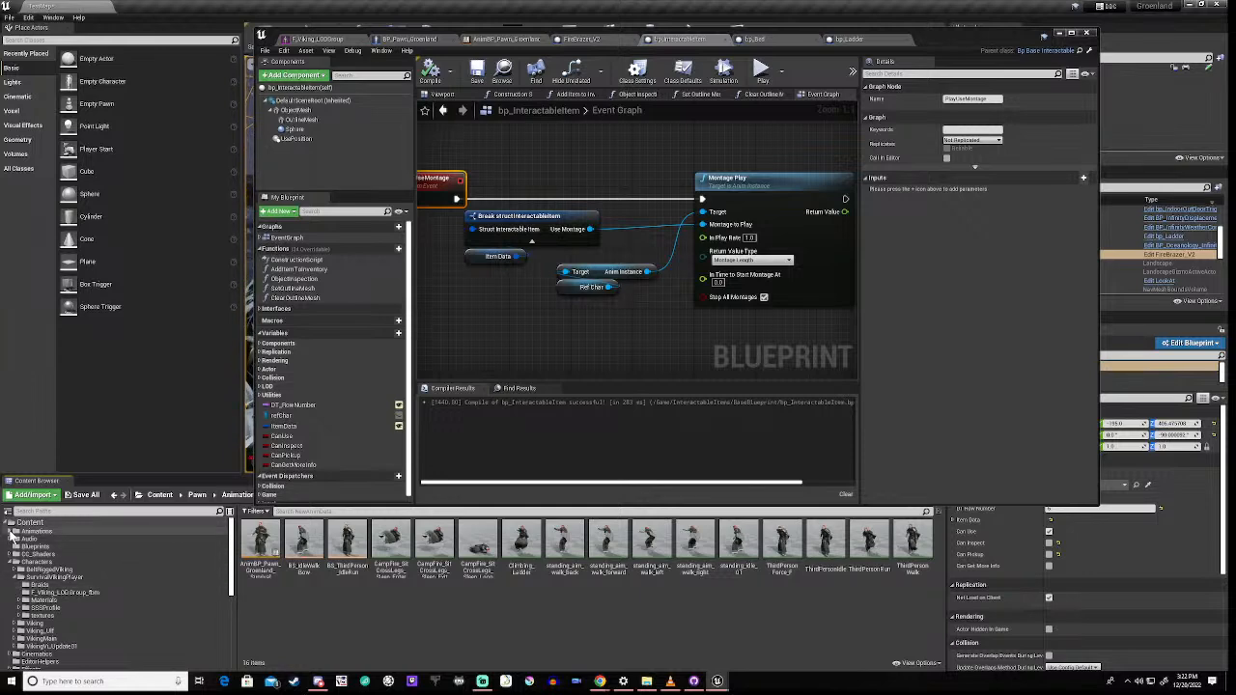
left_click(11, 531)
left_click(15, 539)
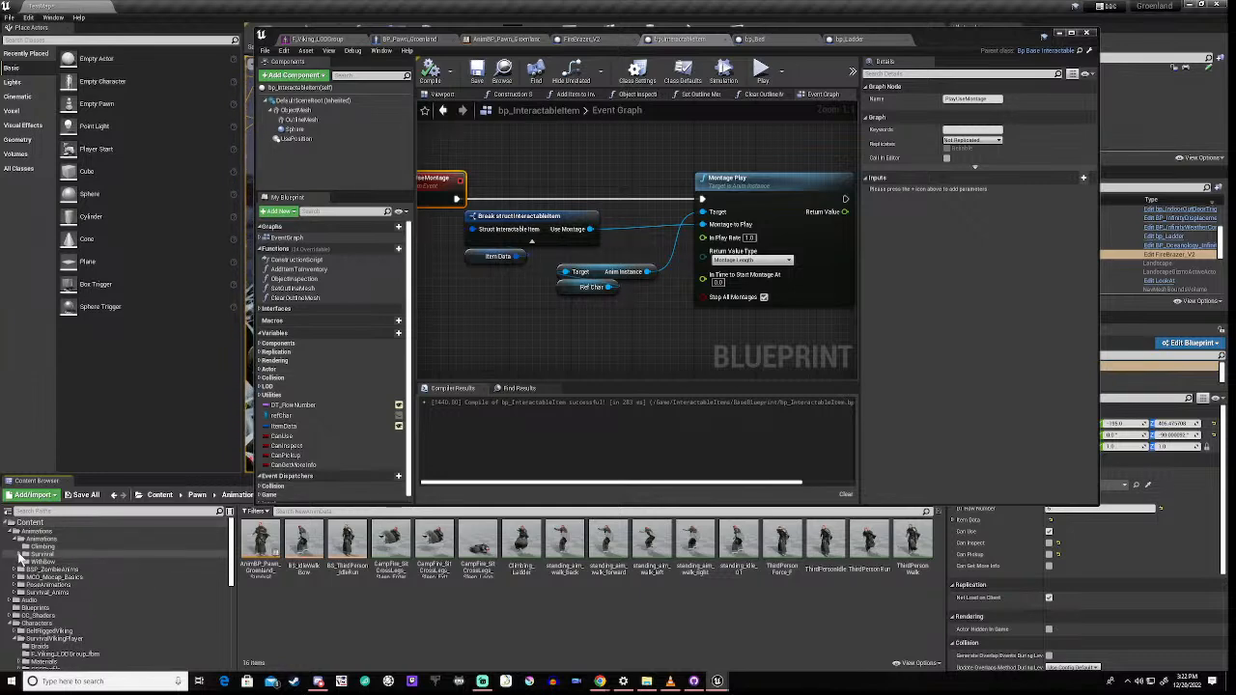
left_click(21, 555)
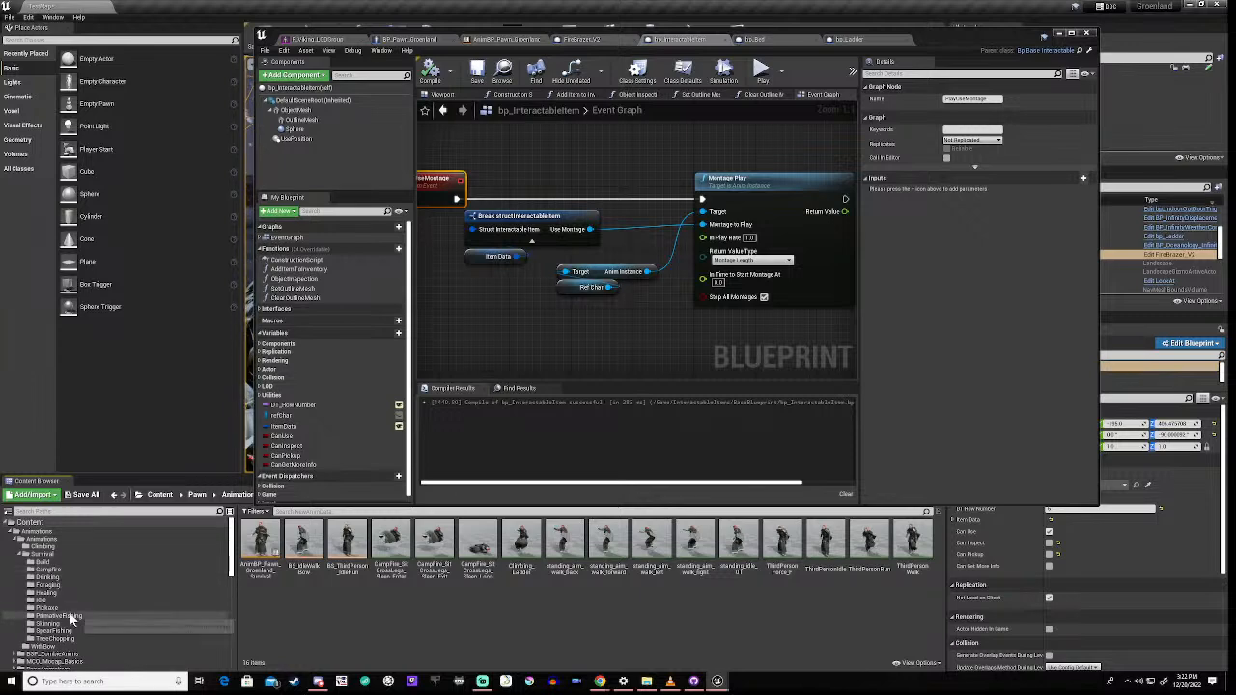
left_click(60, 572)
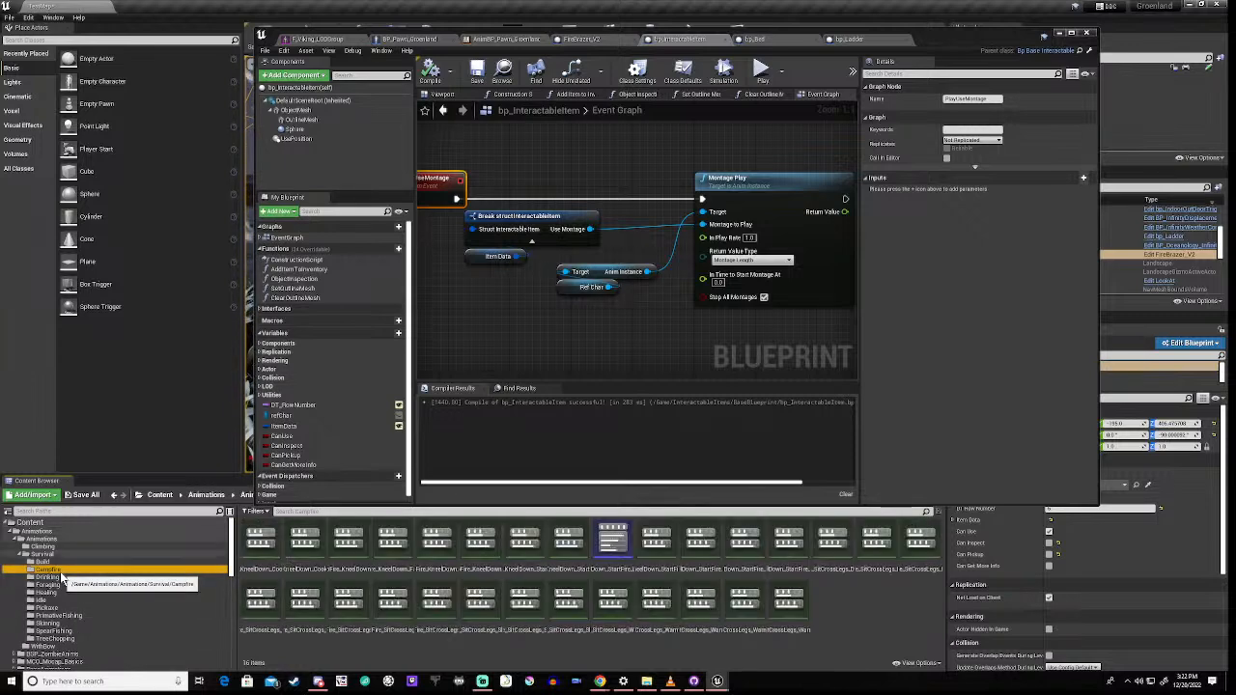
Step: Duplicate and retarget the CampFire_KneelDown_StartFire_Lighter_Montage to the F_Viking_LODGroup skeleton
right_click(612, 545)
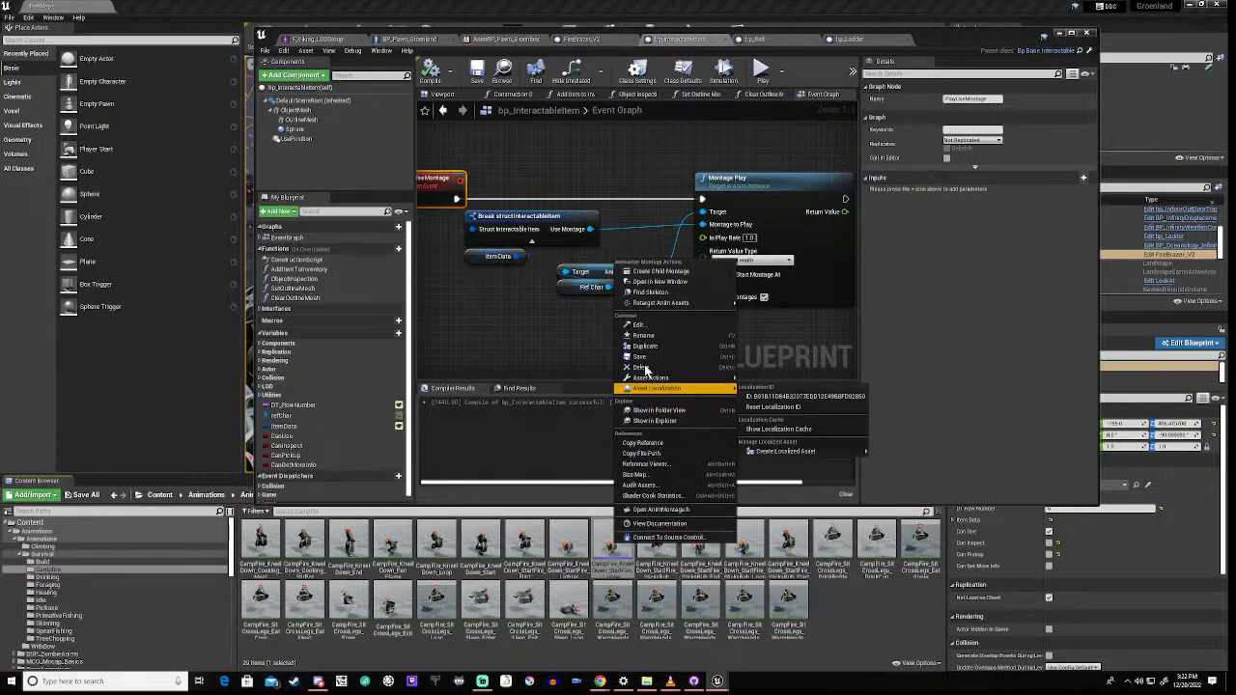
mouse_move(686, 304)
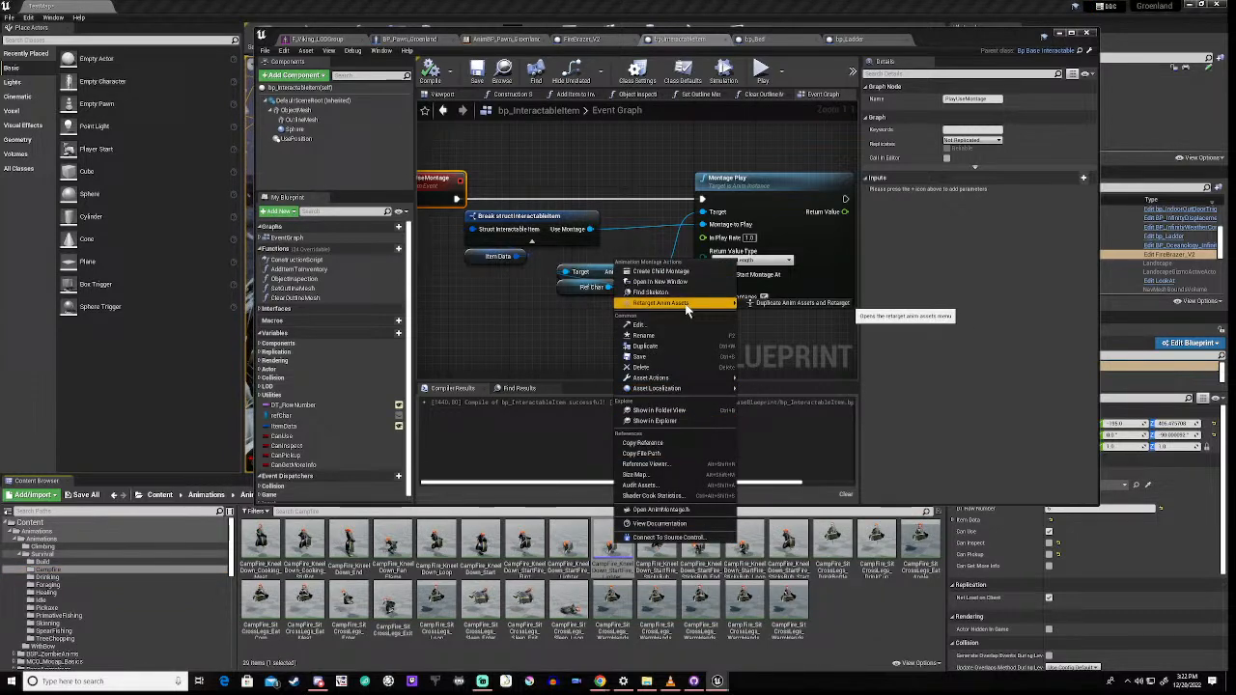
left_click(789, 302)
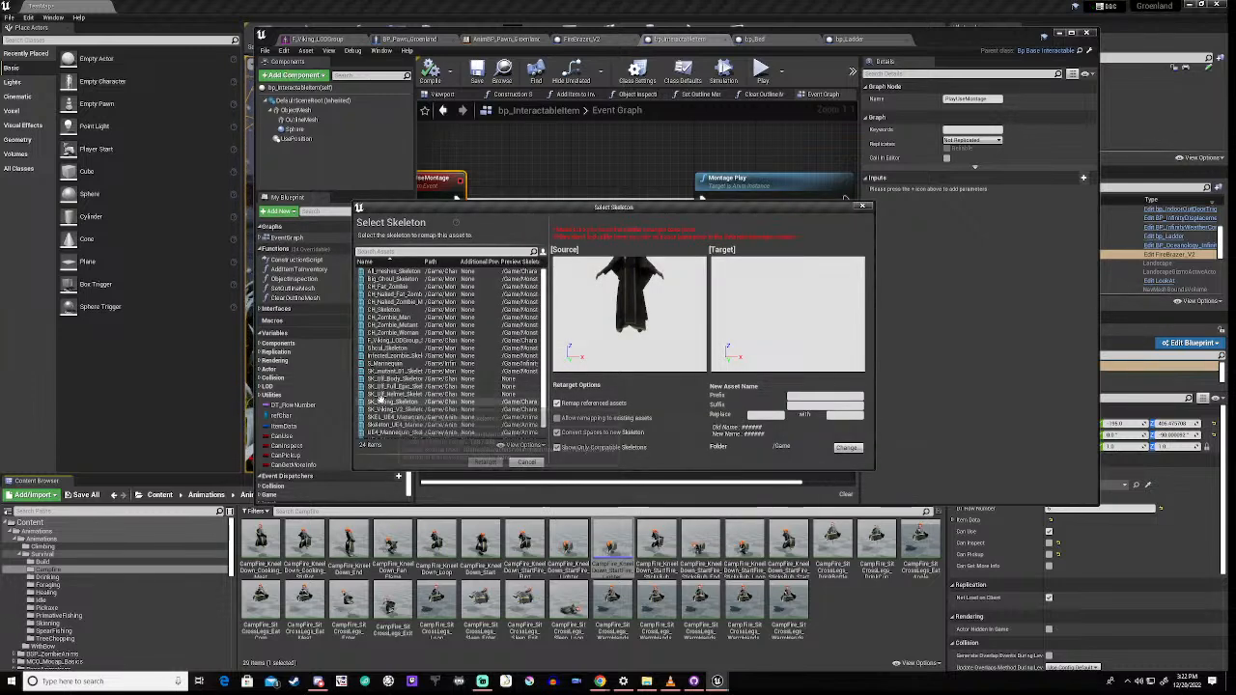
left_click(396, 347)
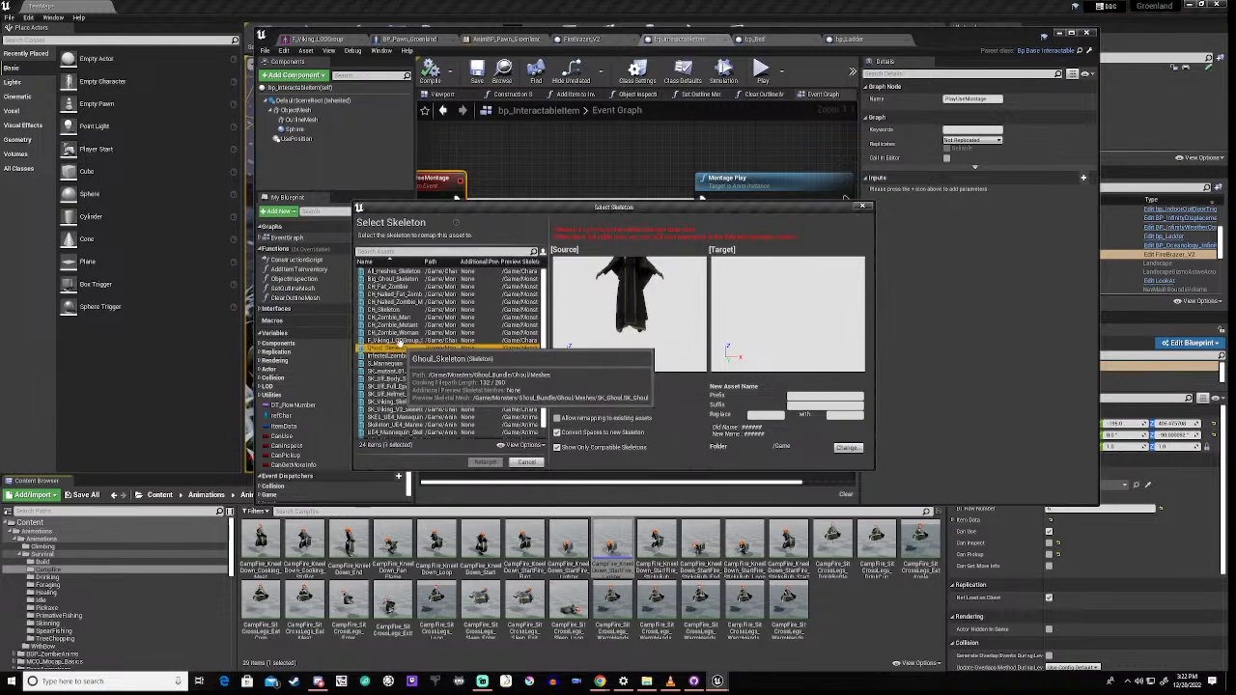
left_click(398, 340)
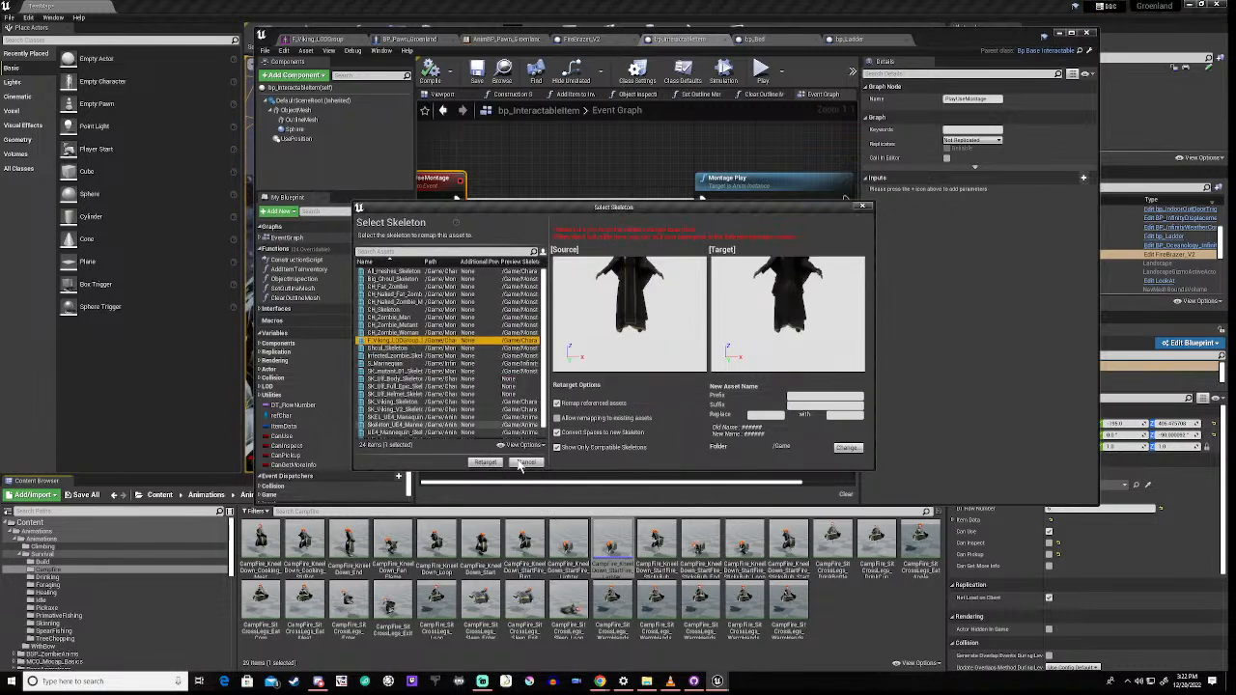
left_click(485, 461)
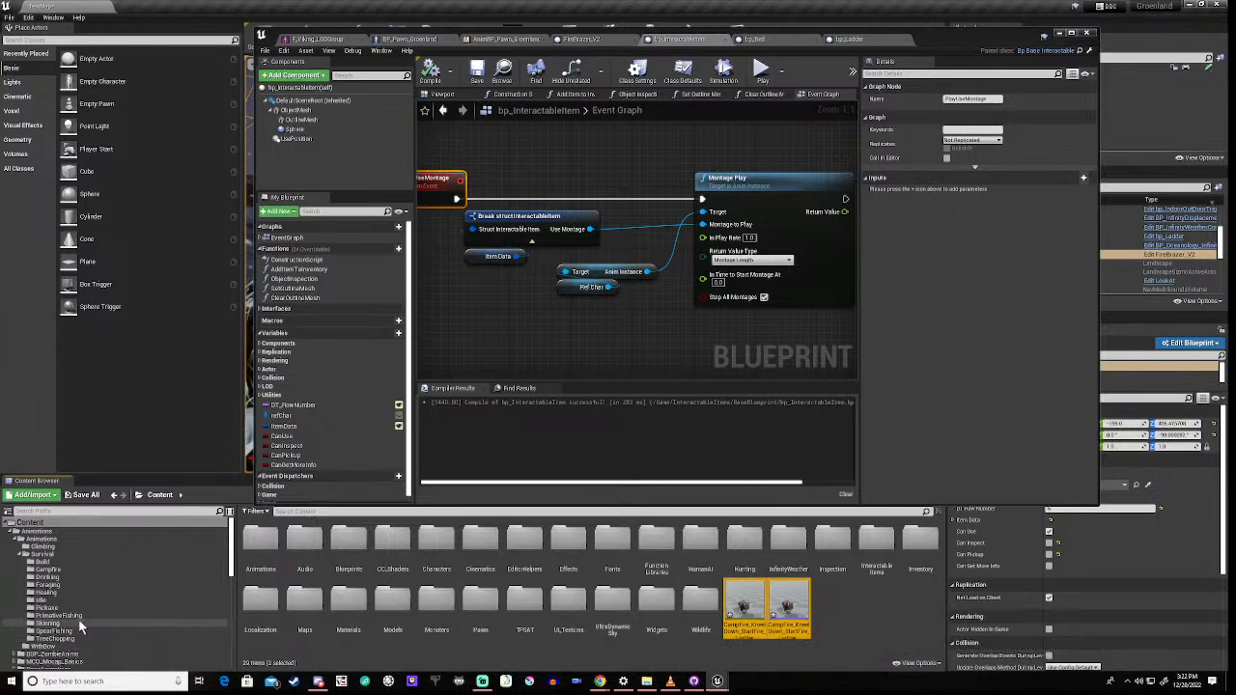
Step: Check the contents of the Pawn/Animation/NewAnimData folder and return to the Content root folder
scroll(82, 616, "down", 3)
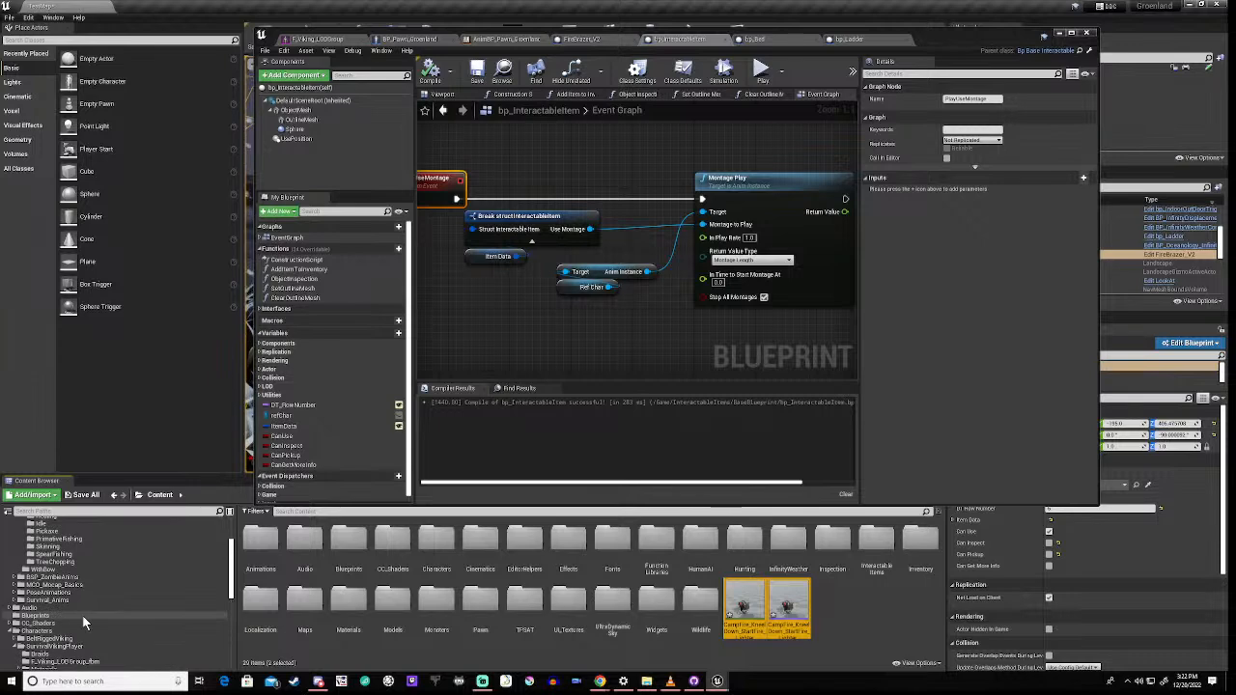
scroll(83, 615, "down", 10)
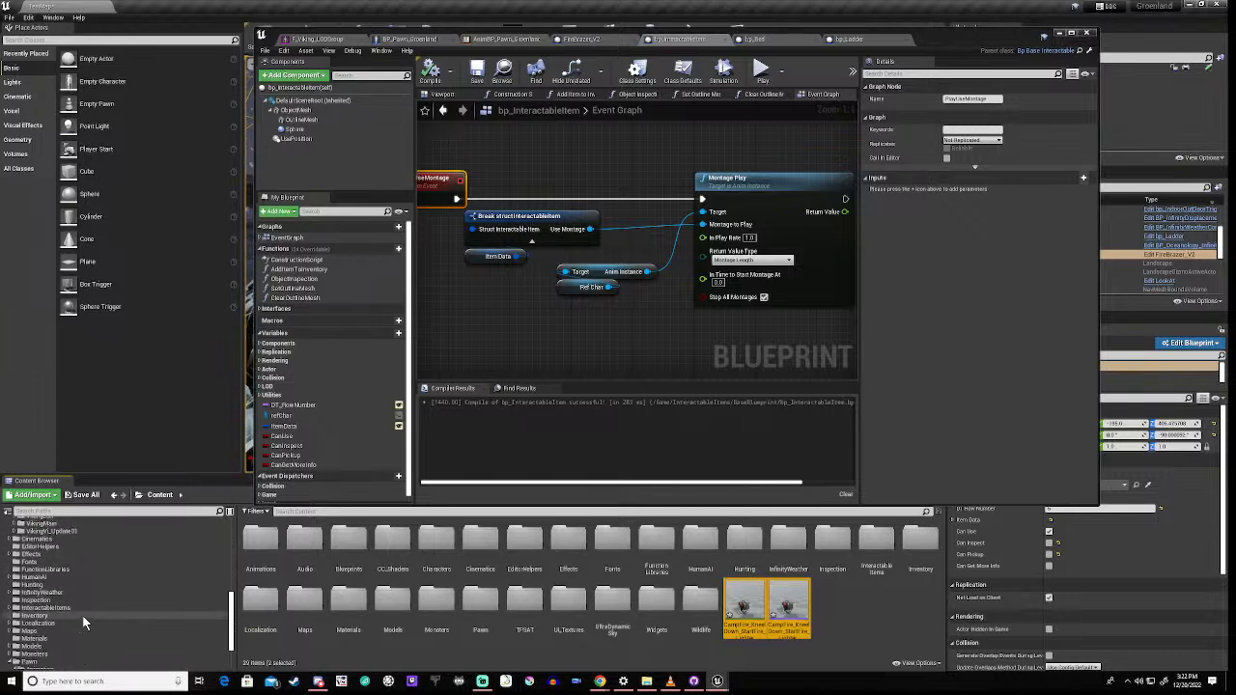
scroll(82, 615, "down", 3)
left_click(82, 616)
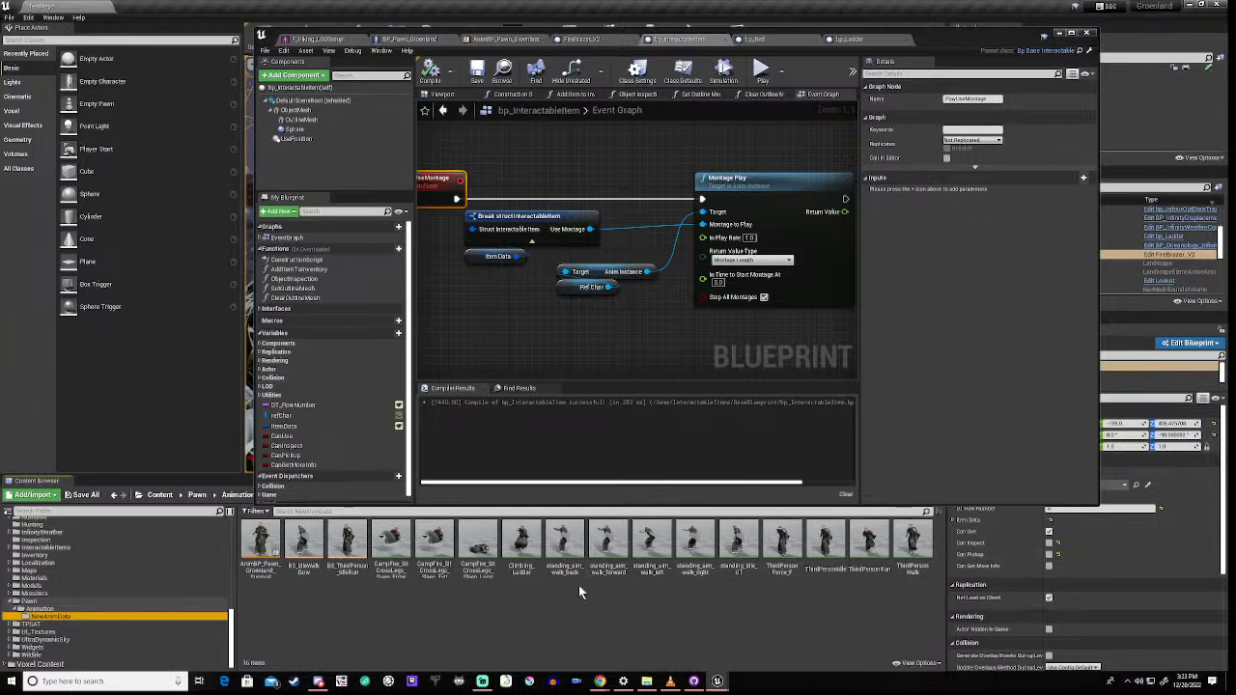
scroll(52, 589, "up", 5)
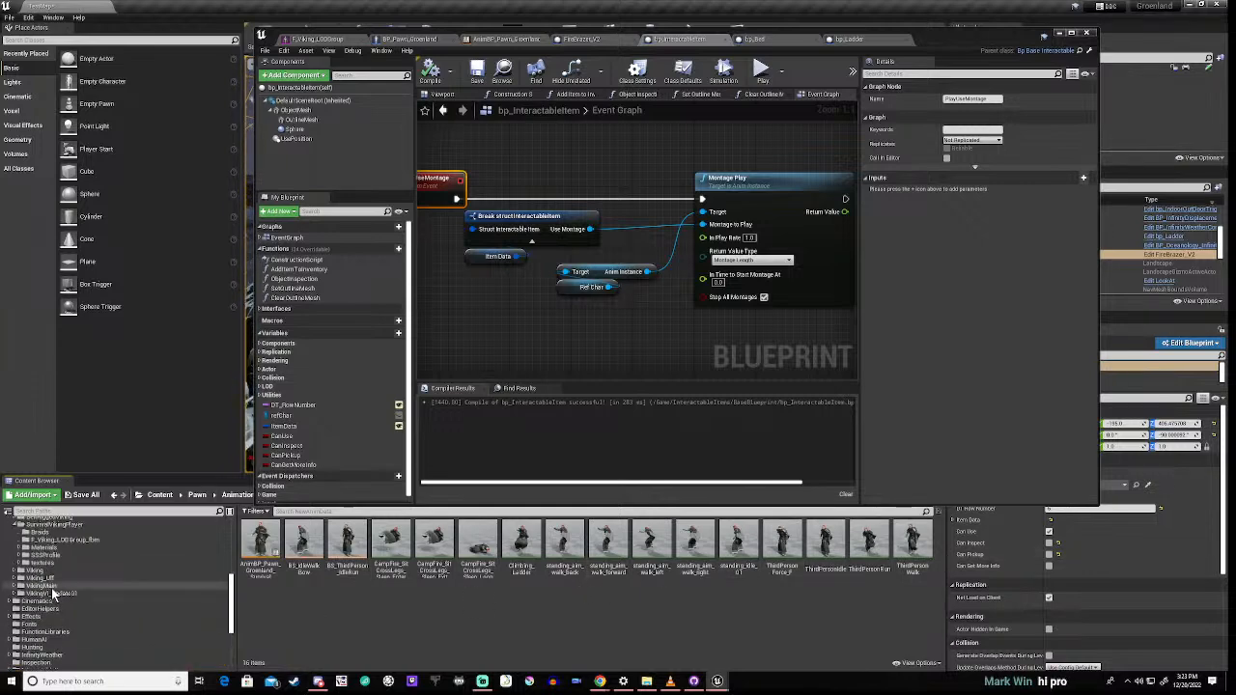
scroll(51, 588, "up", 4)
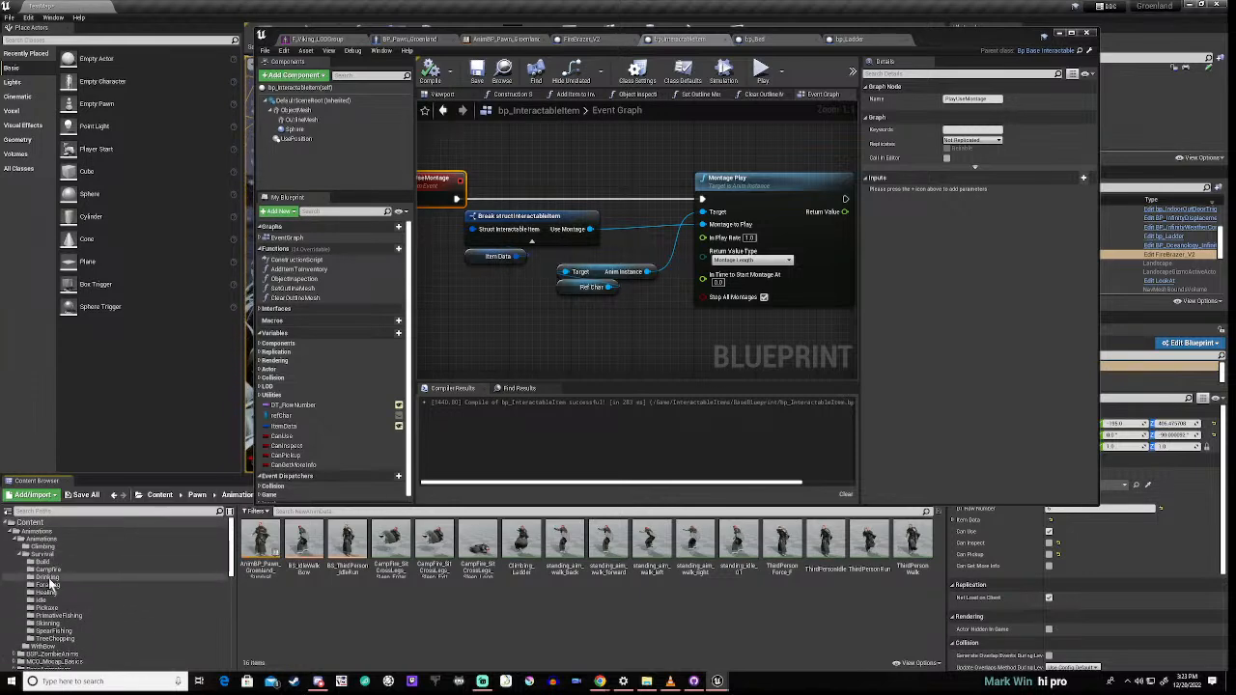
left_click(31, 522)
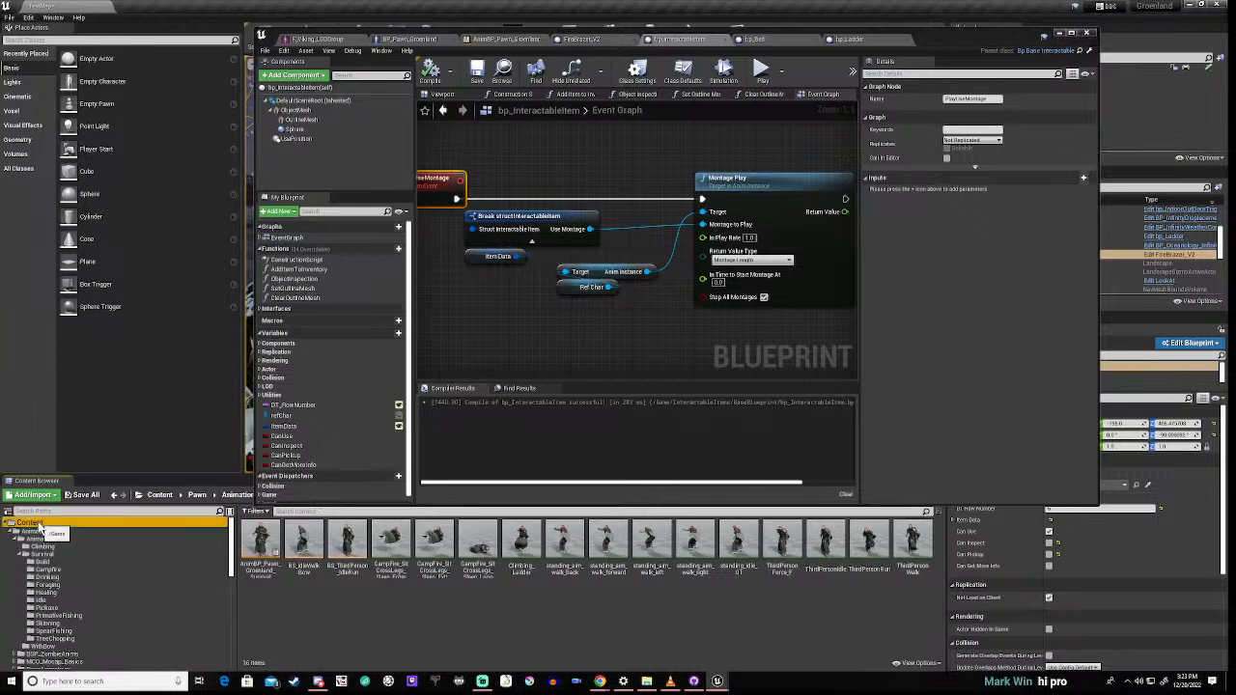
Step: Move the retargeted CampFire_KneelDown_StartFire_Lighter sequence and its montage into Pawn/Animation/NewAnimData, and open that folder
scroll(152, 634, "down", 3)
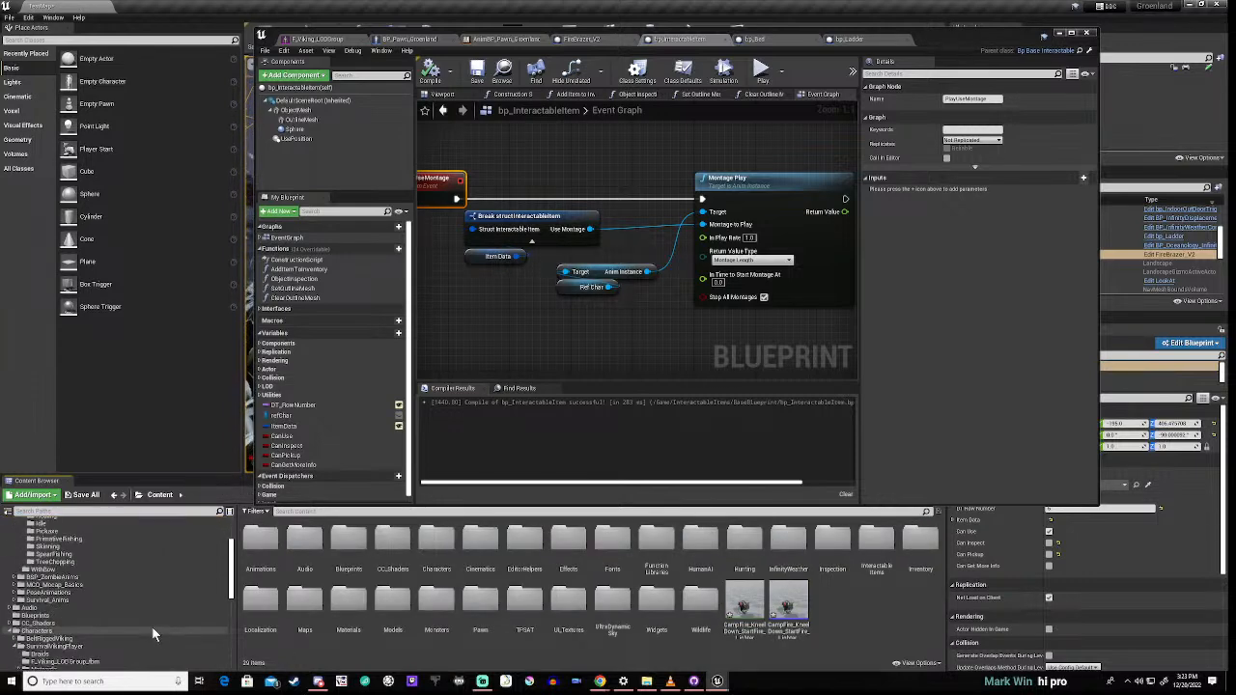
scroll(152, 634, "down", 4)
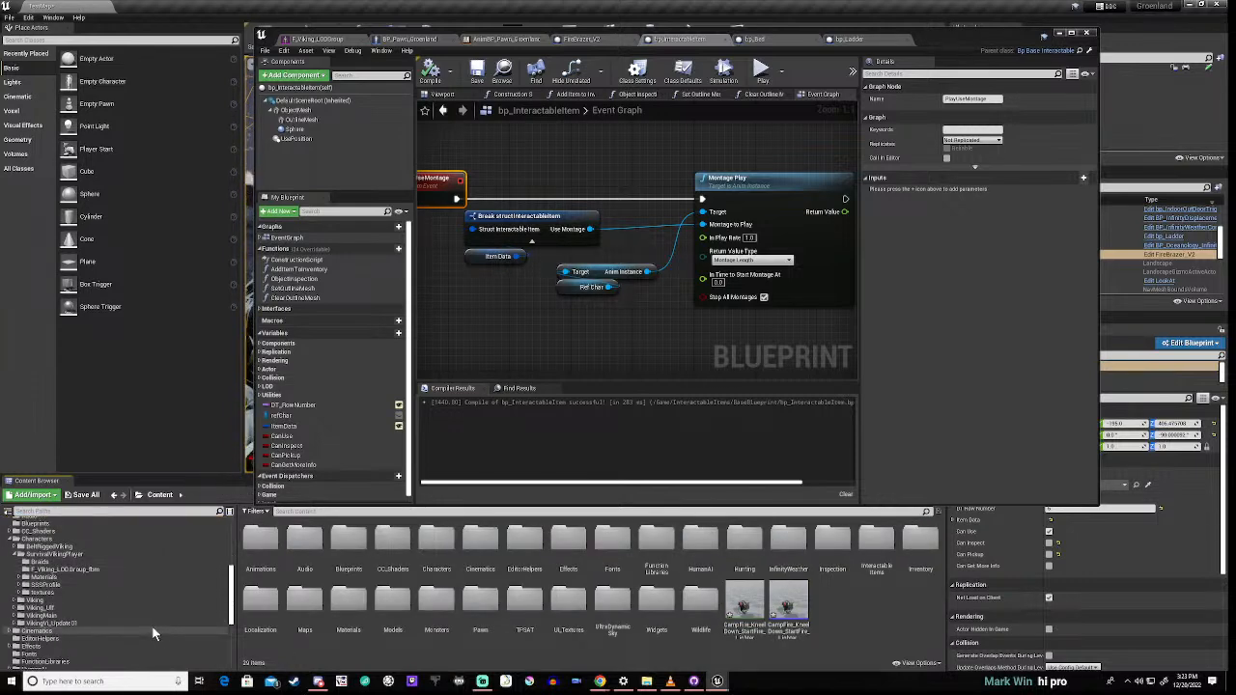
scroll(152, 628, "down", 1)
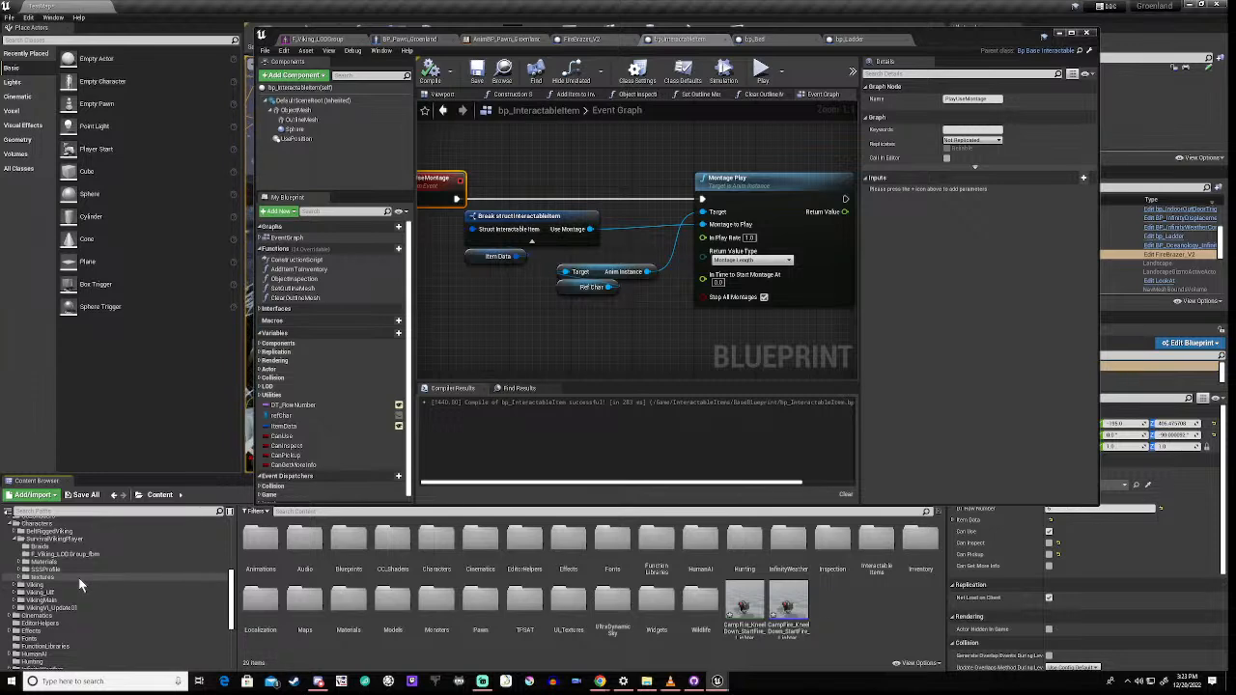
scroll(81, 583, "down", 4)
scroll(81, 586, "down", 5)
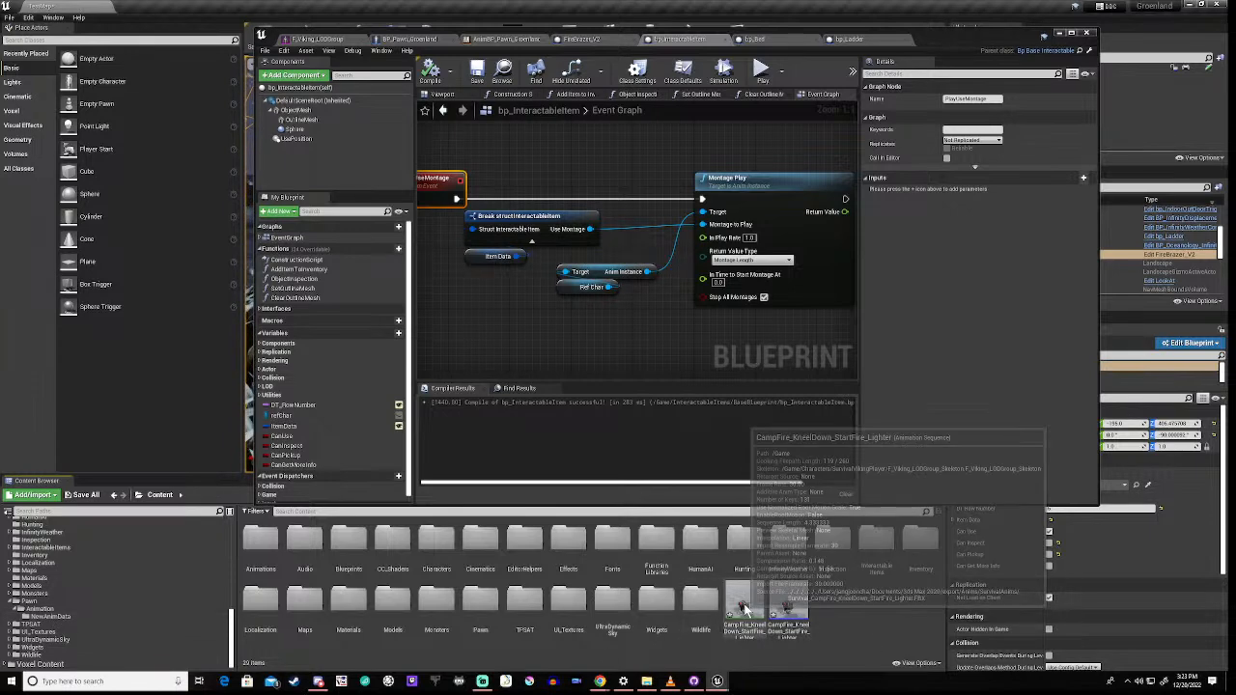
left_click(743, 605)
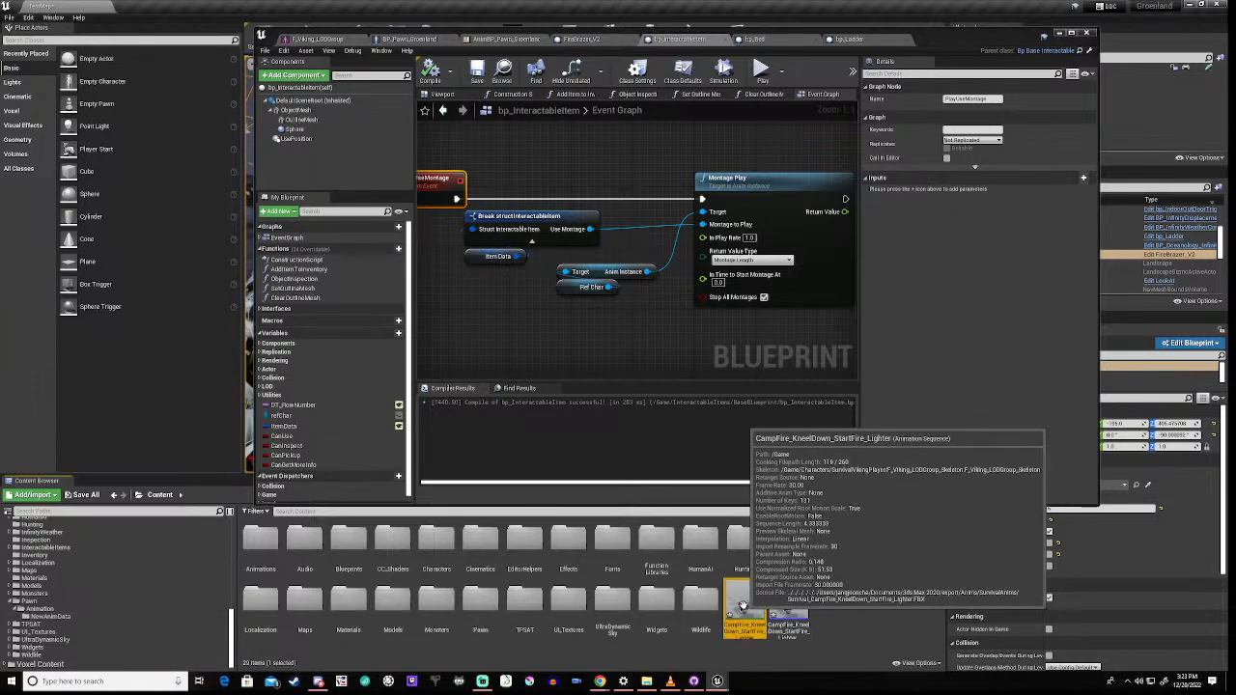
left_click(788, 603, "ctrl")
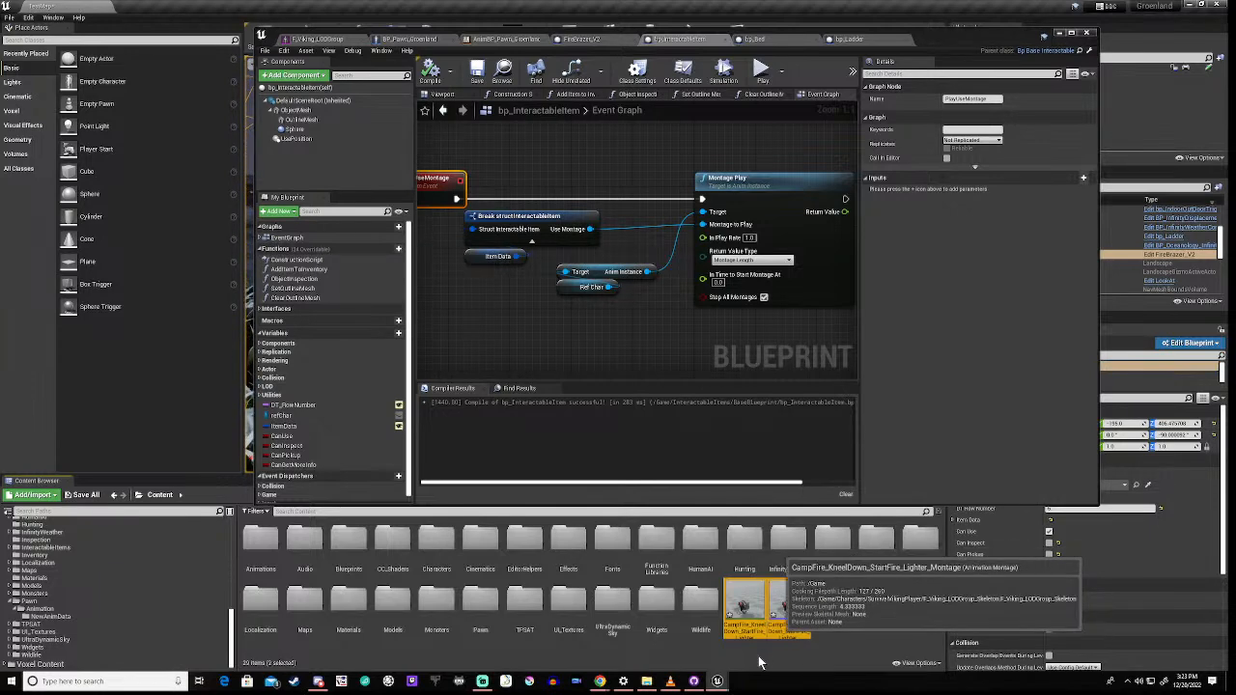
mouse_move(743, 606)
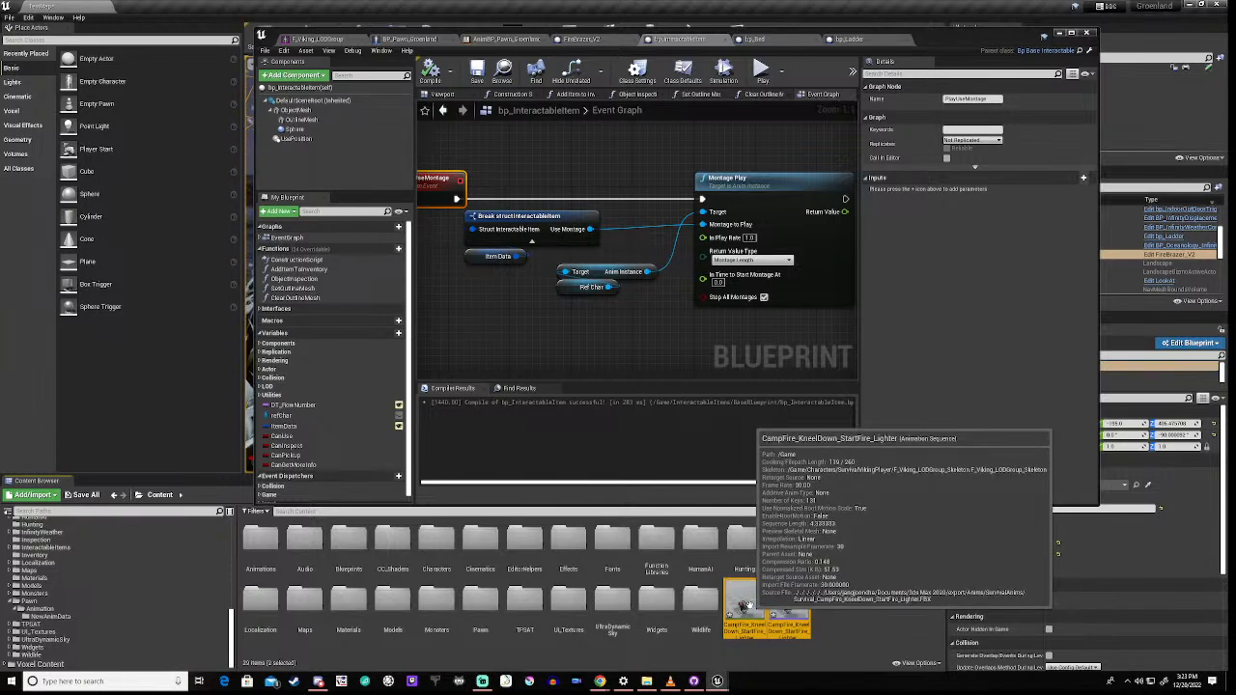
left_click_drag(743, 607, 82, 621)
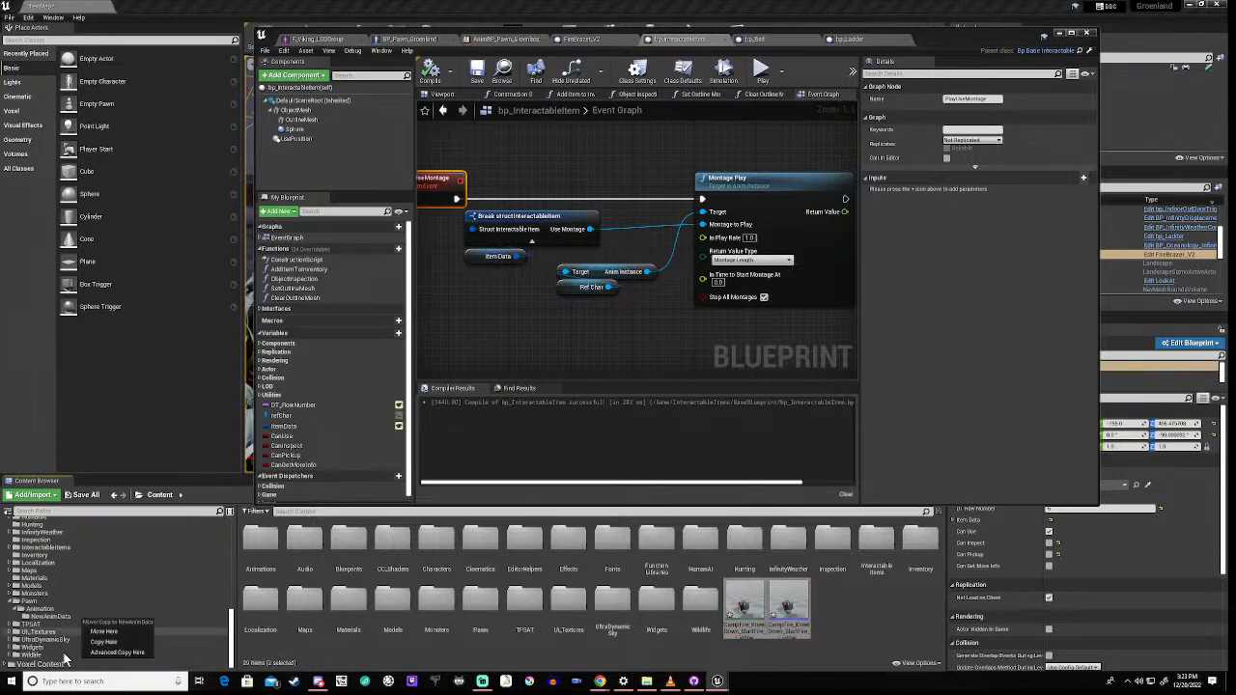
left_click(102, 631)
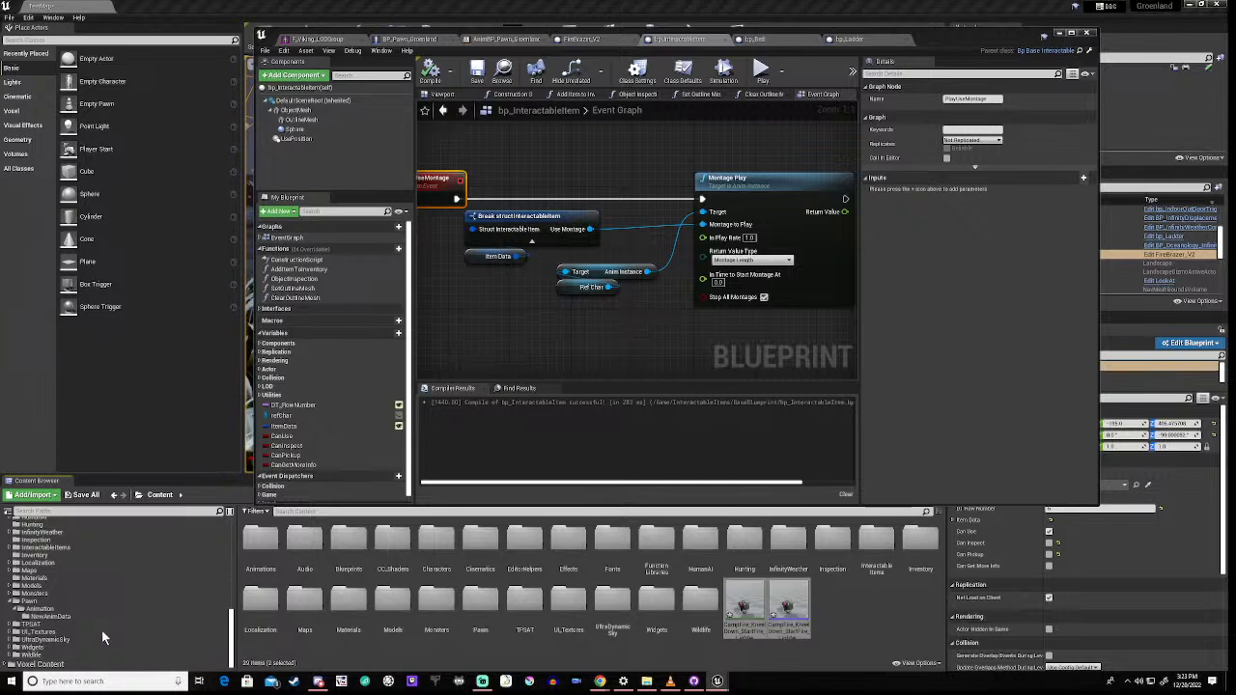
left_click(48, 617)
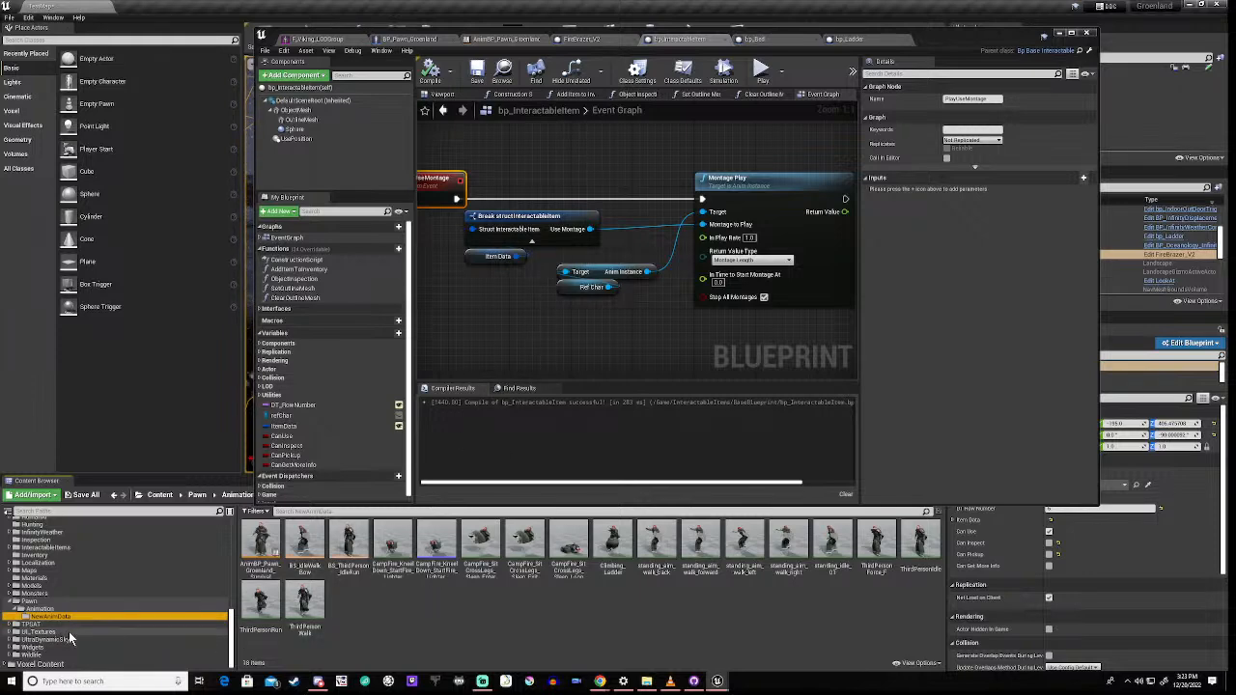
Step: Open the DT_InteractableItems data table from the data-table subfolder of the InteractableItems folder
scroll(34, 586, "up", 1)
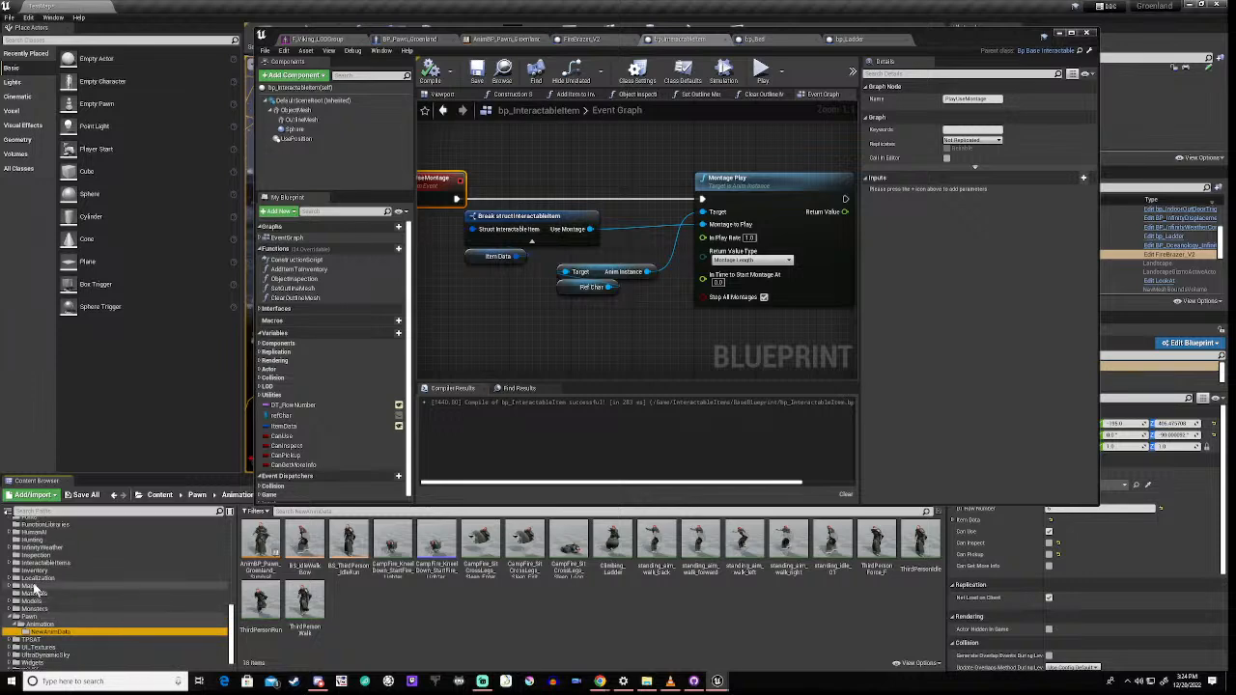
scroll(34, 586, "up", 1)
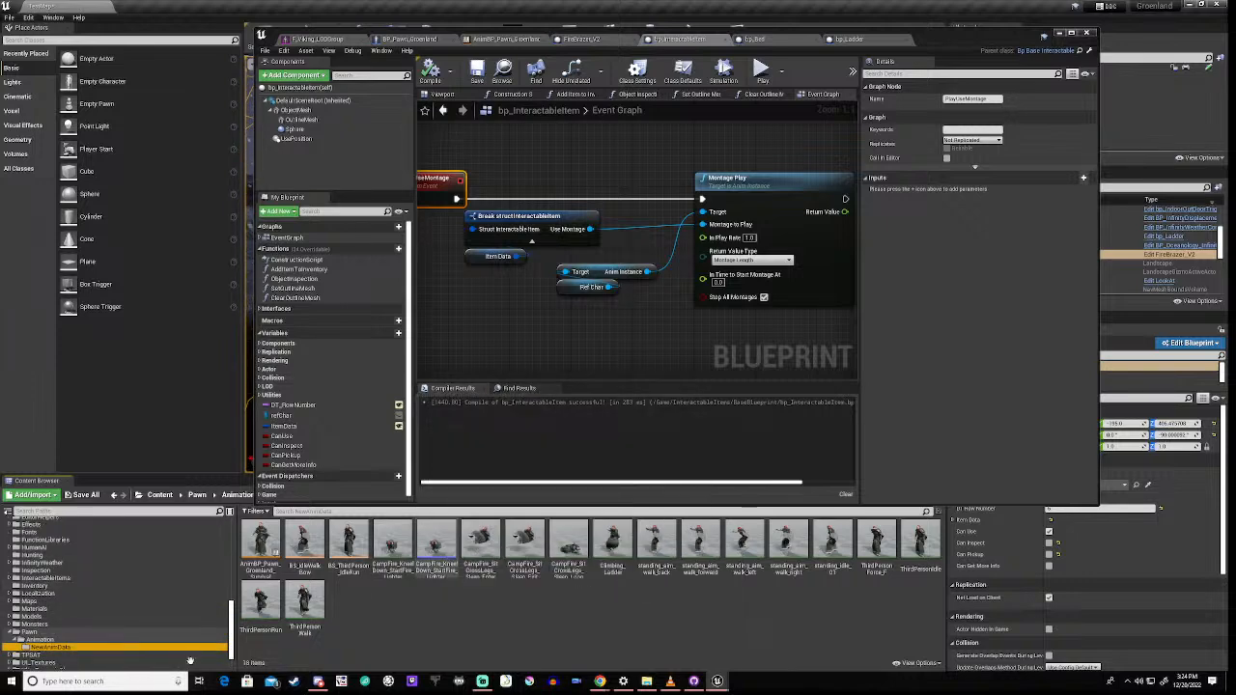
left_click(48, 579)
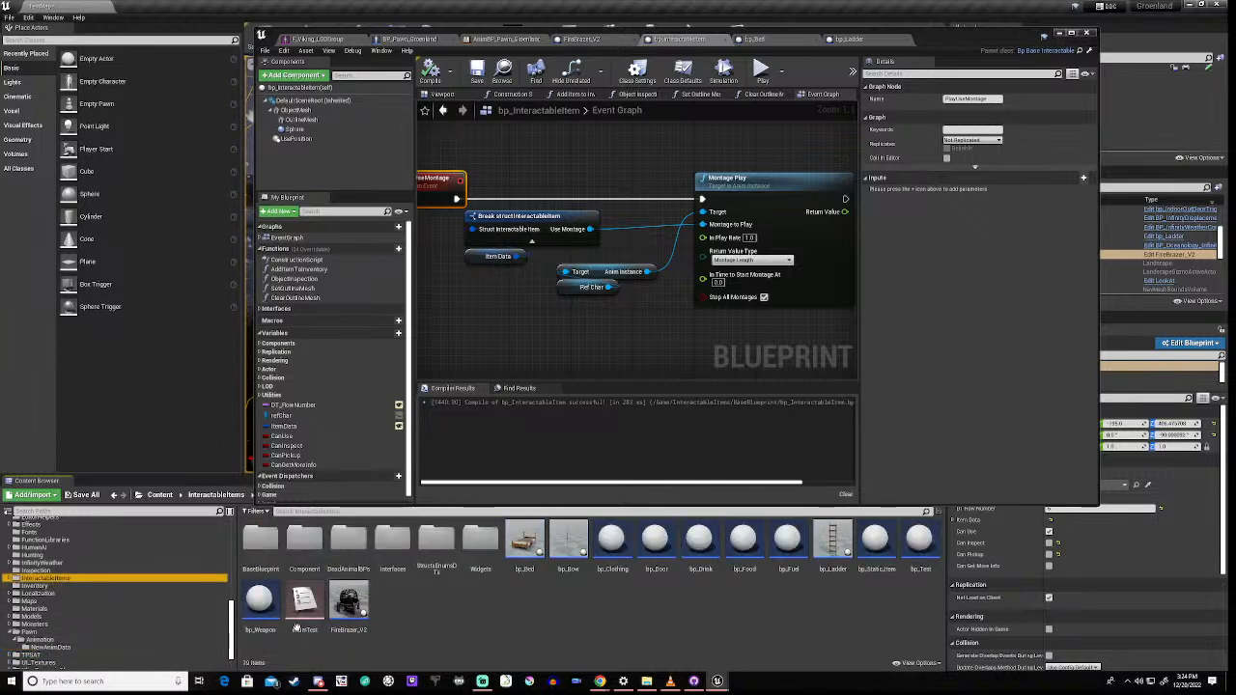
double_click(436, 542)
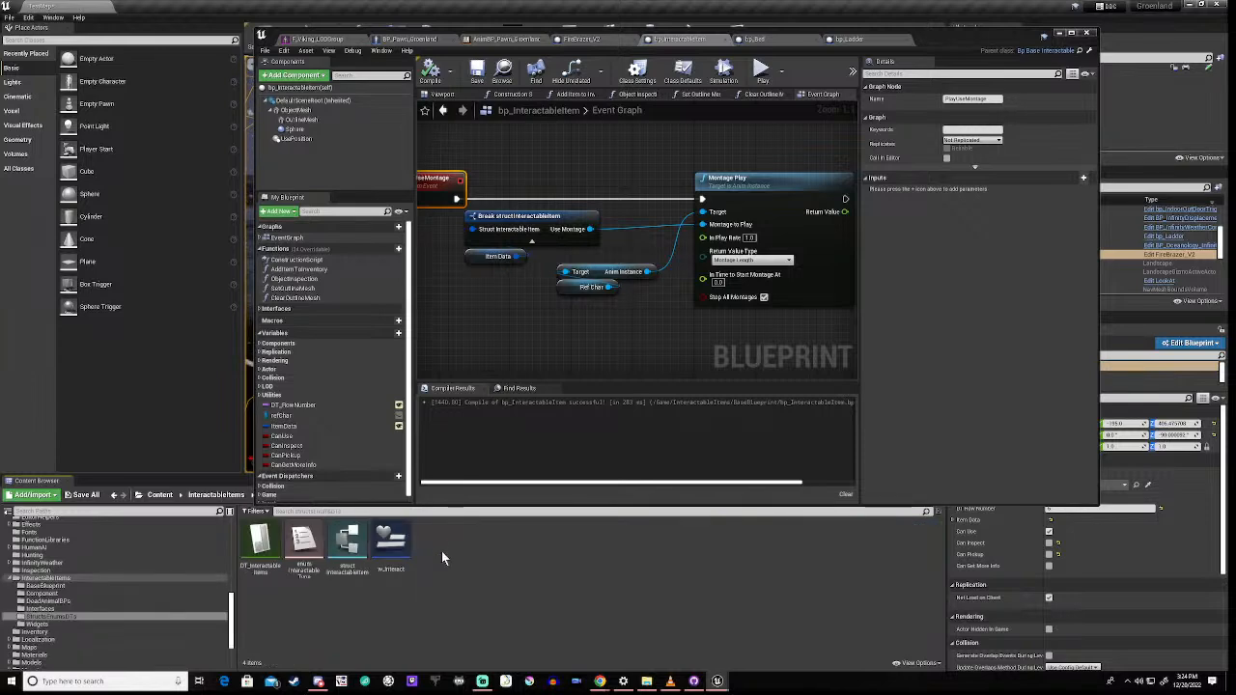
double_click(260, 544)
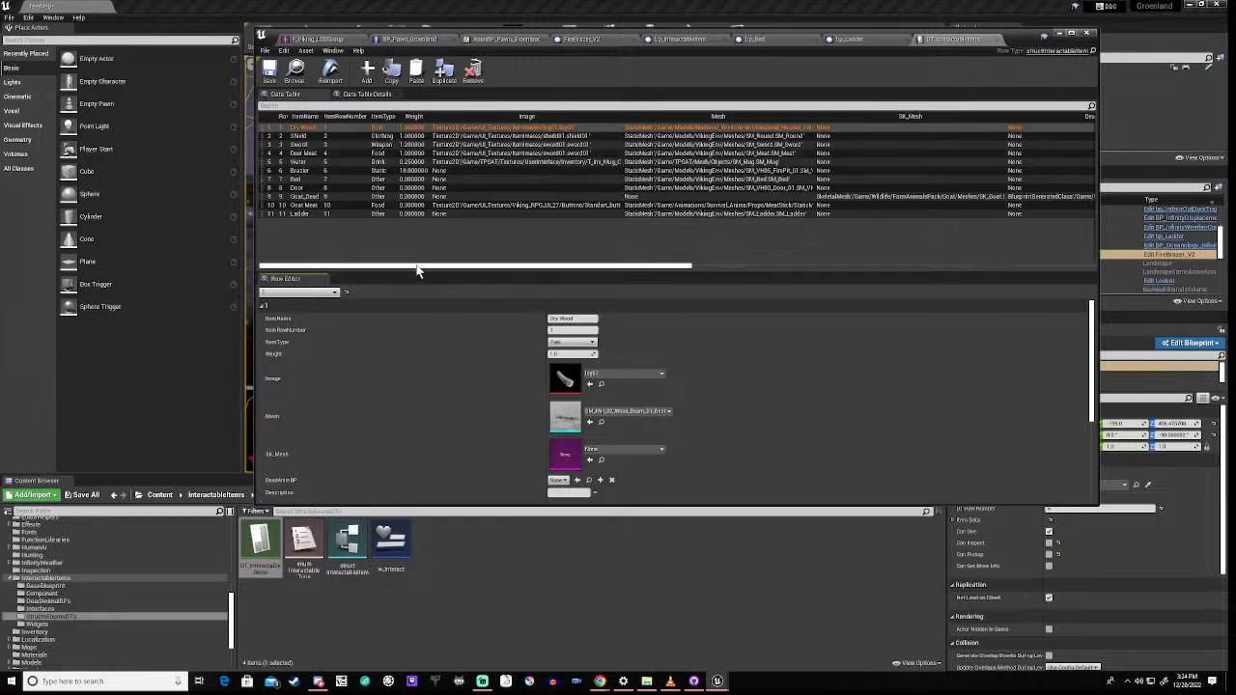
Step: Check the UseMontage column of the interactable items table and select the Brazier row for editing
left_click_drag(429, 271, 828, 271)
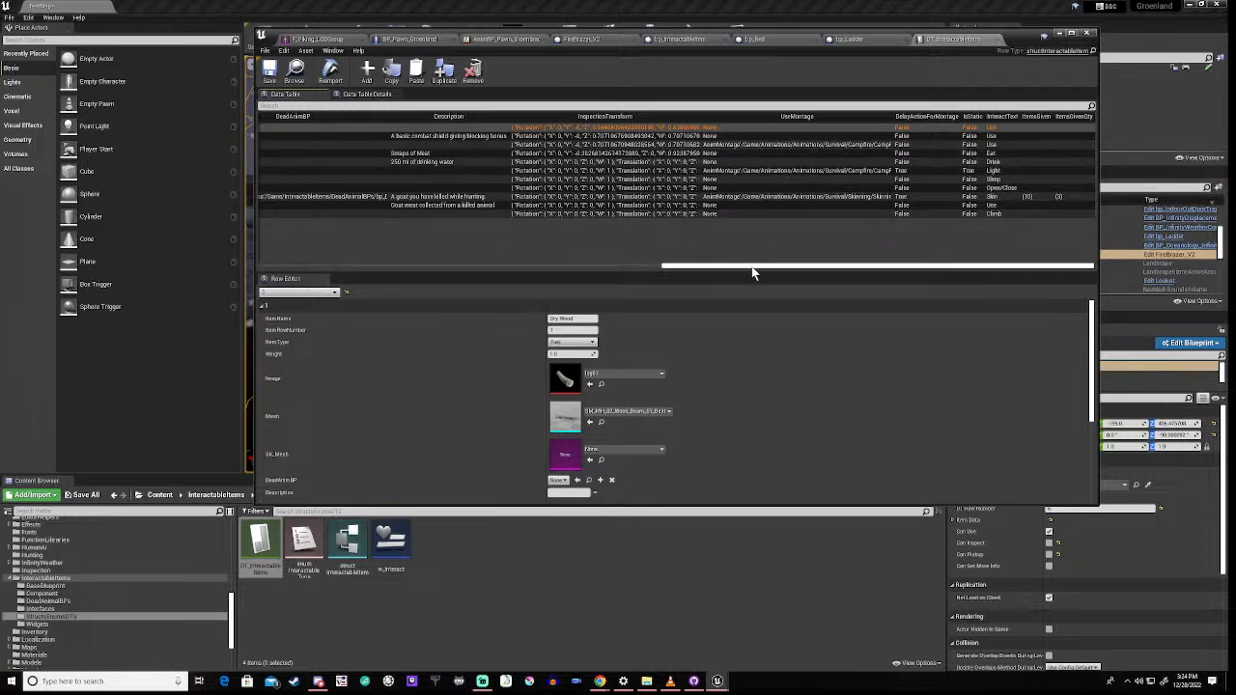
left_click_drag(752, 273, 717, 271)
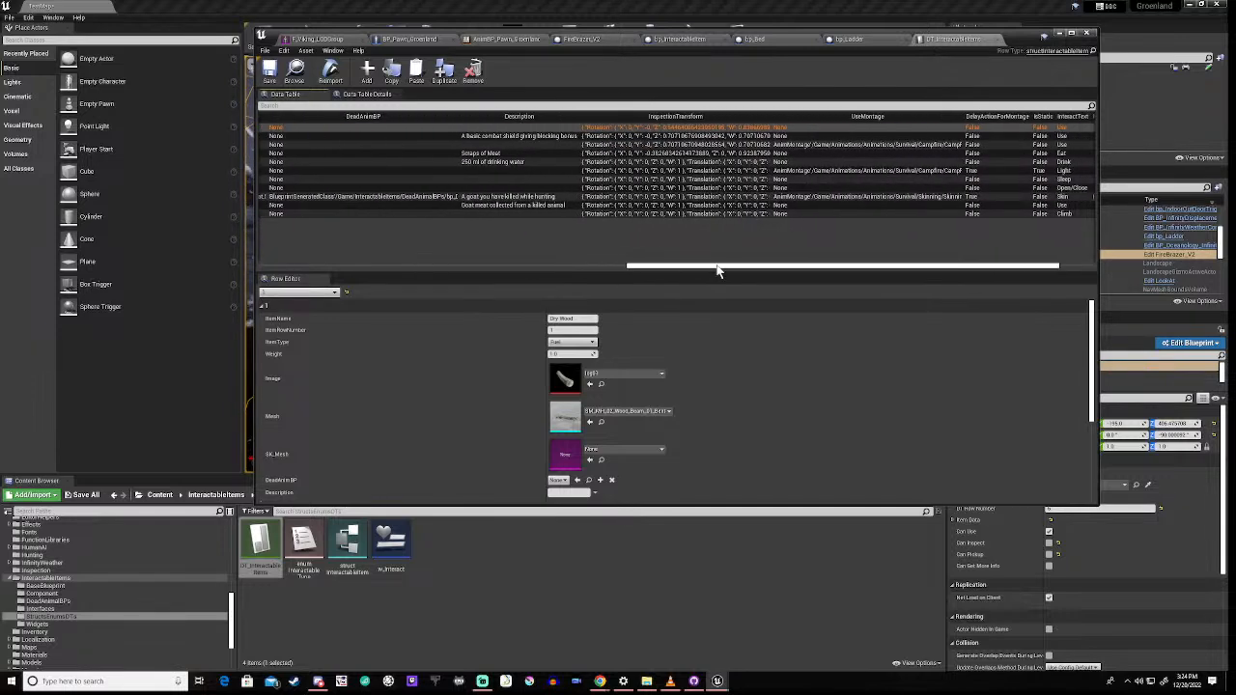
left_click(681, 144)
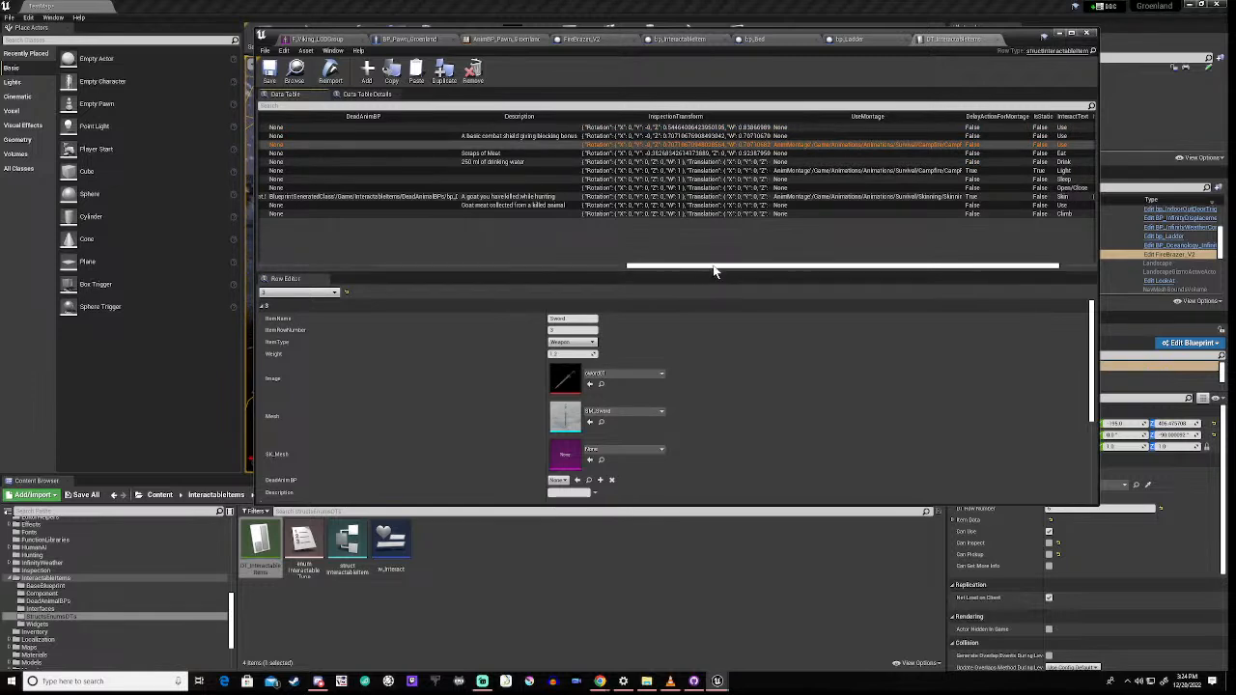
left_click_drag(714, 267, 751, 289)
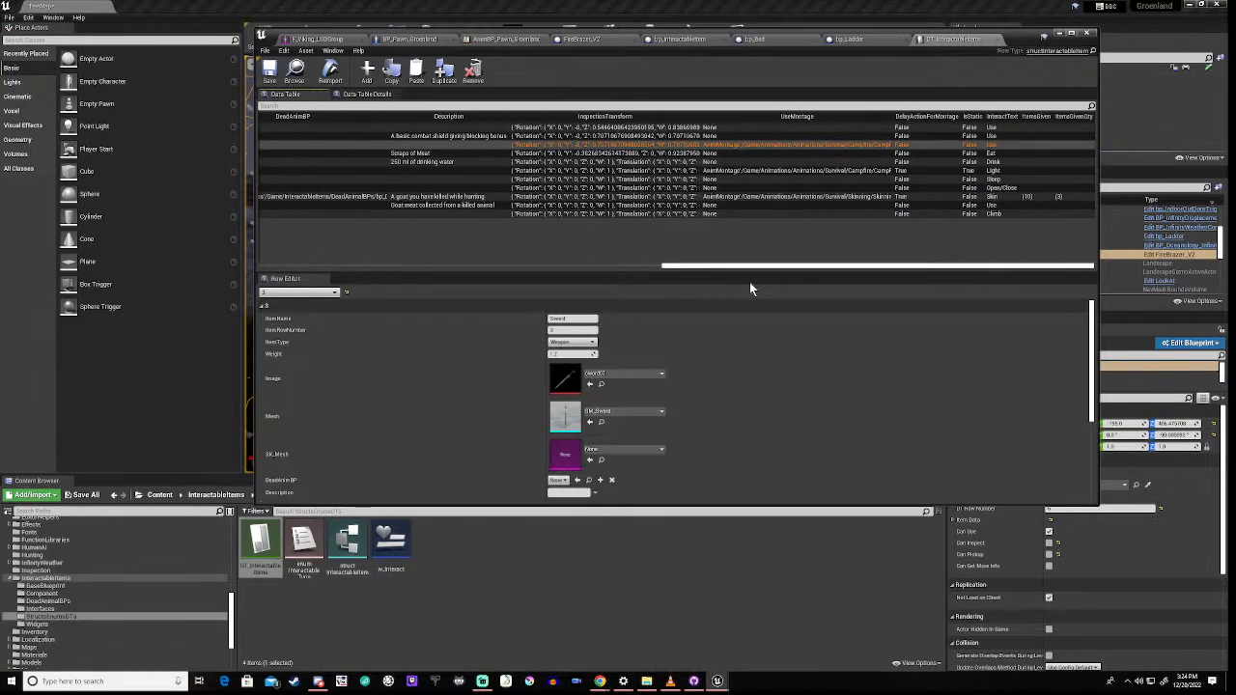
left_click(793, 172)
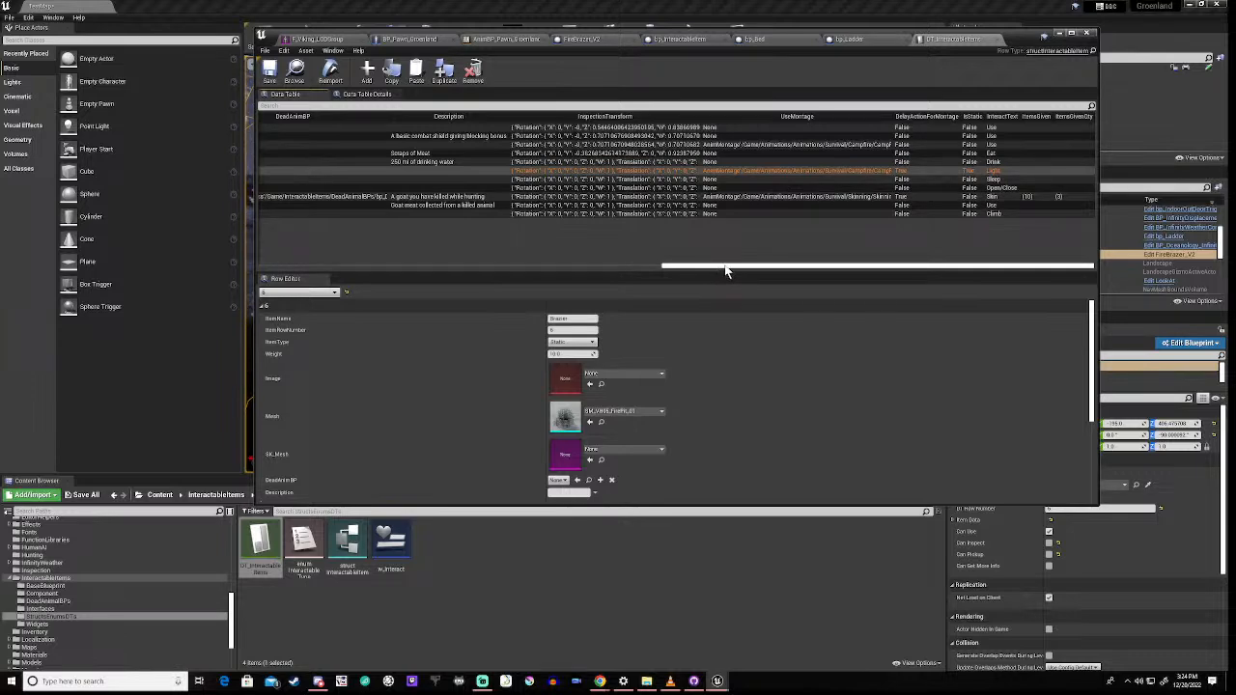
left_click_drag(727, 272, 760, 281)
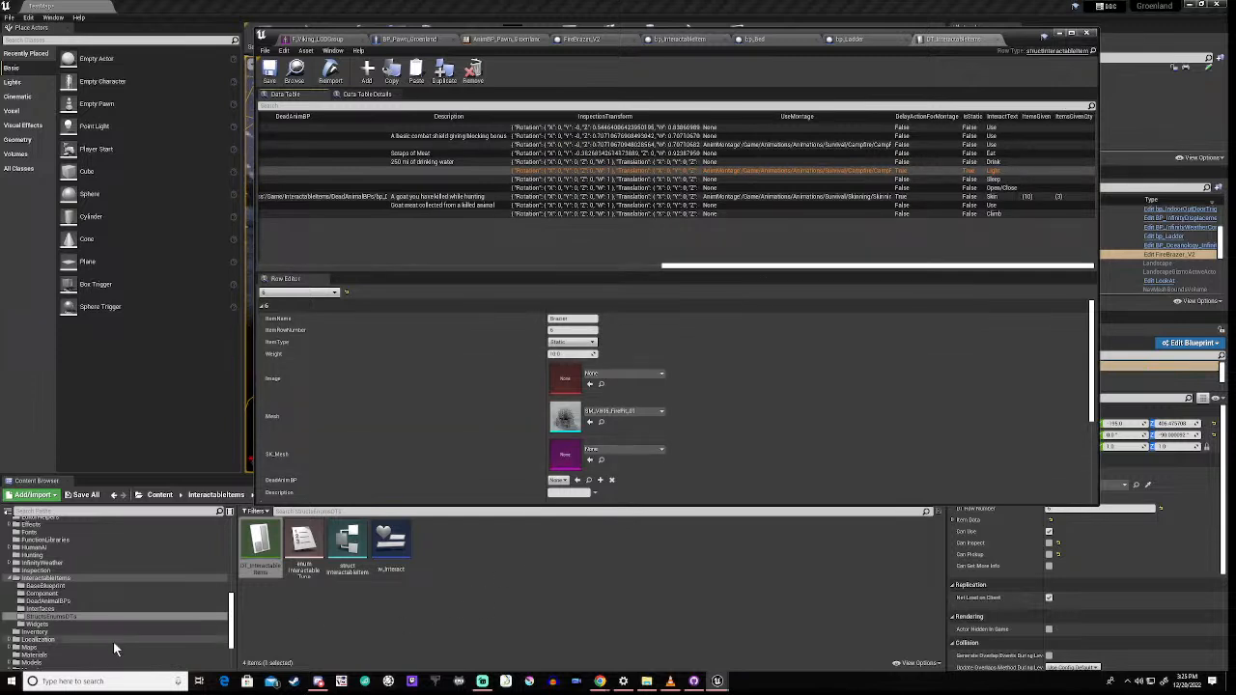
Step: Assign the retargeted CampFire_KneelDown_StartFire_Lighter_Montage from Pawn/Animation/NewAnimData as the Brazier row's UseMontage
scroll(113, 645, "down", 3)
left_click(50, 616)
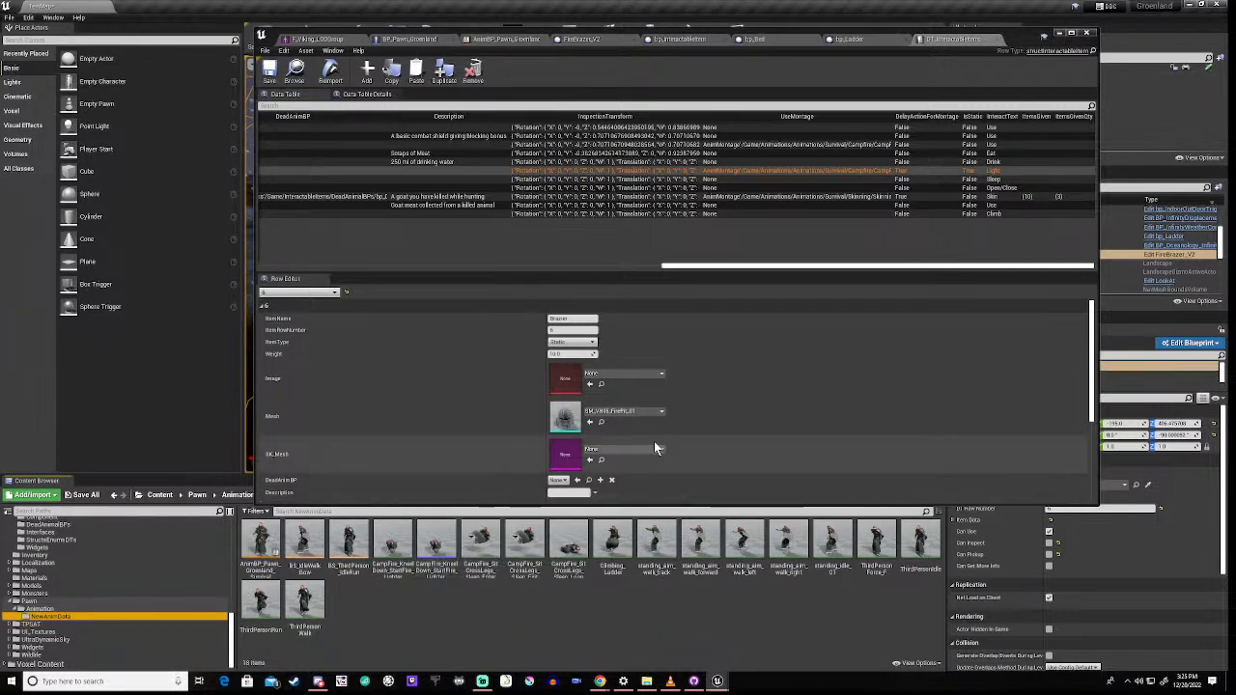
scroll(716, 426, "down", 3)
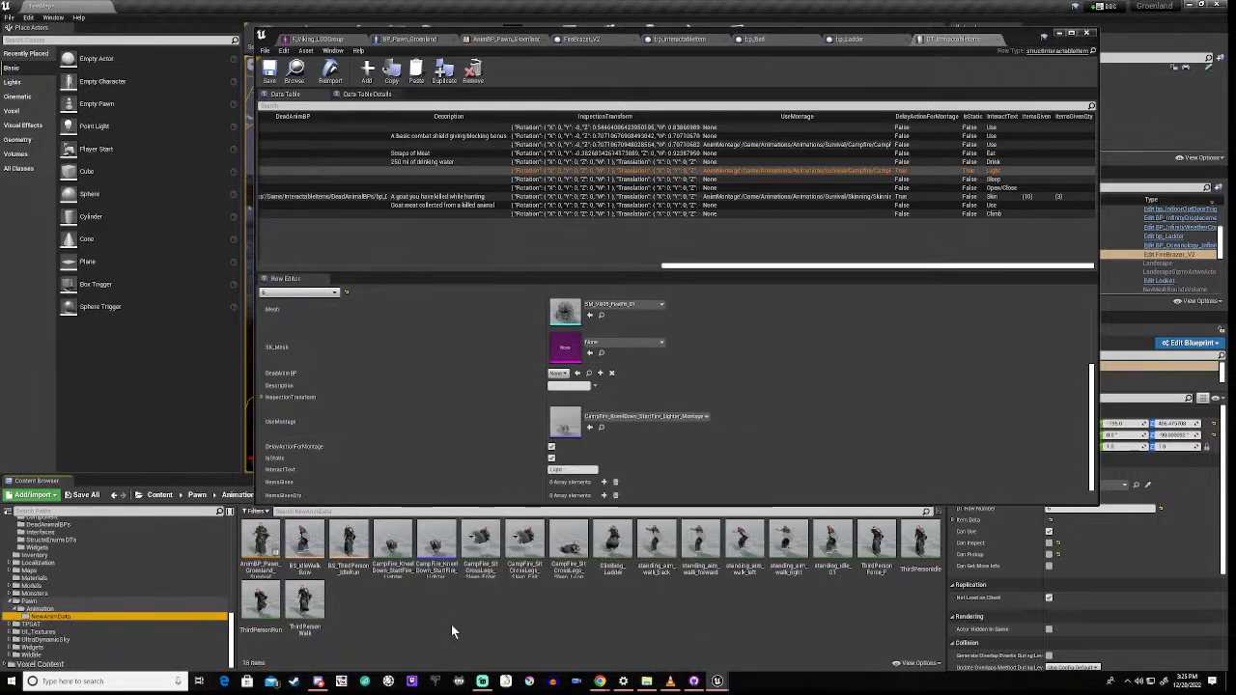
left_click_drag(437, 549, 621, 425)
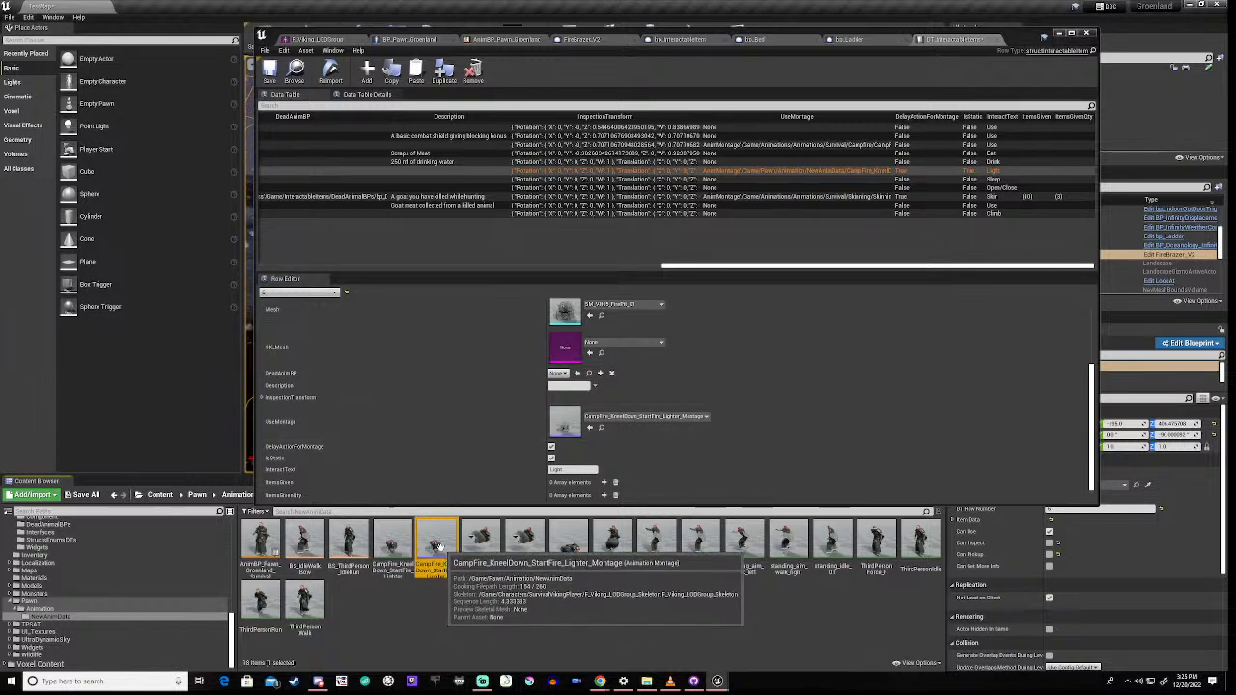
left_click_drag(437, 549, 621, 425)
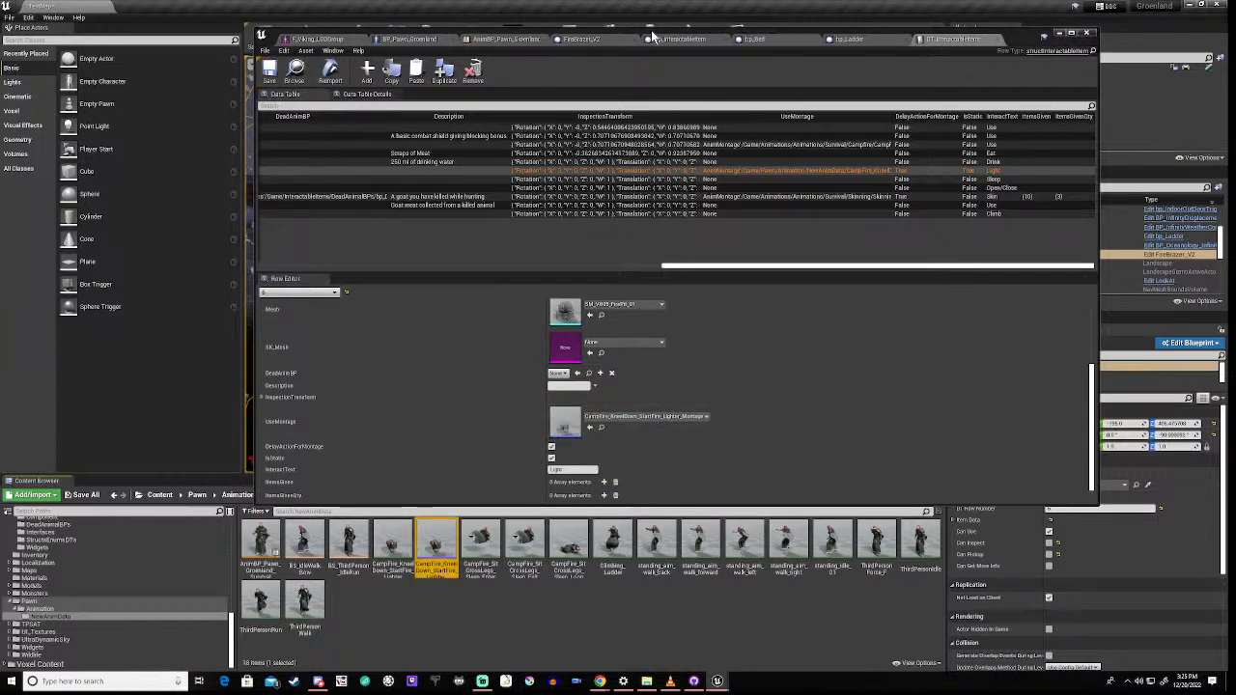
Step: Playtest the level by walking the character to the fire brazier and lighting it, then stop the session
left_click_drag(654, 36, 612, 492)
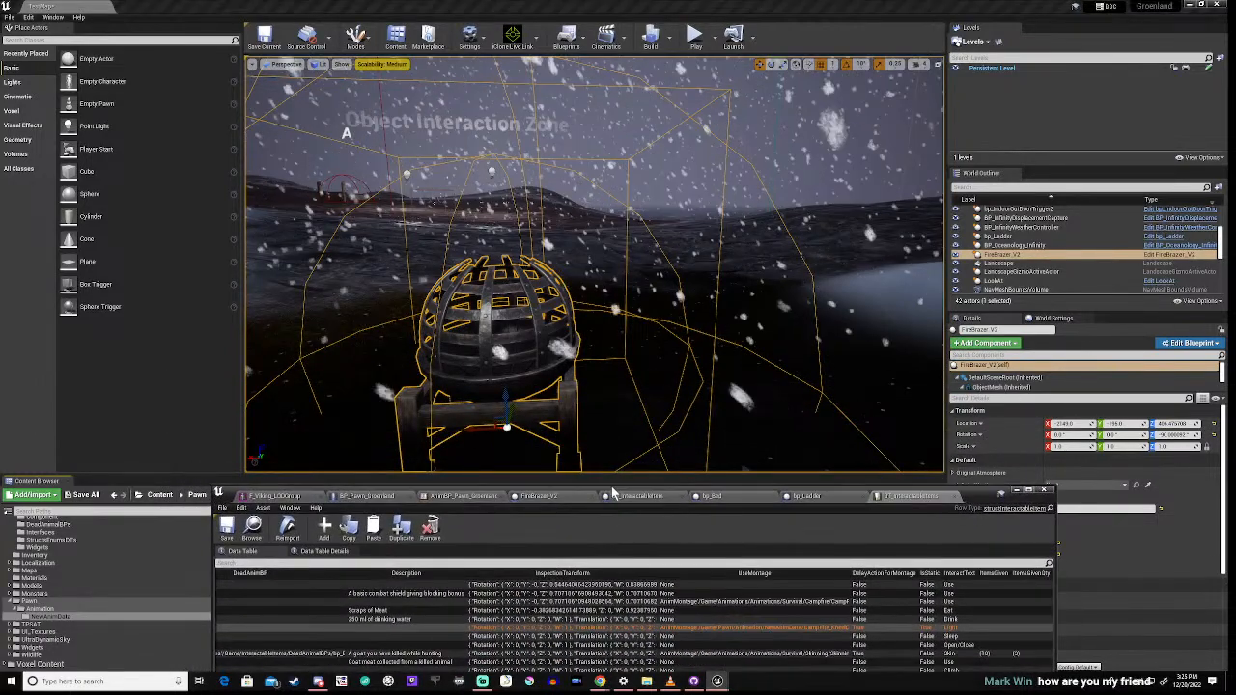
left_click(694, 35)
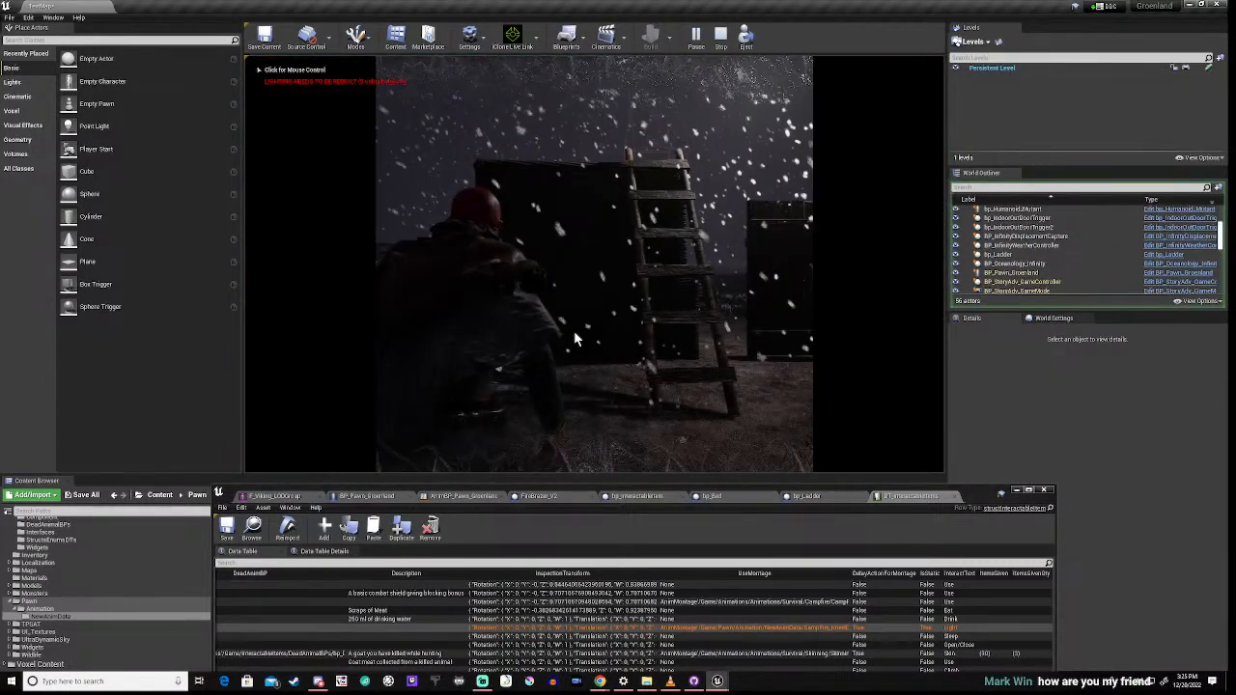
left_click(575, 333)
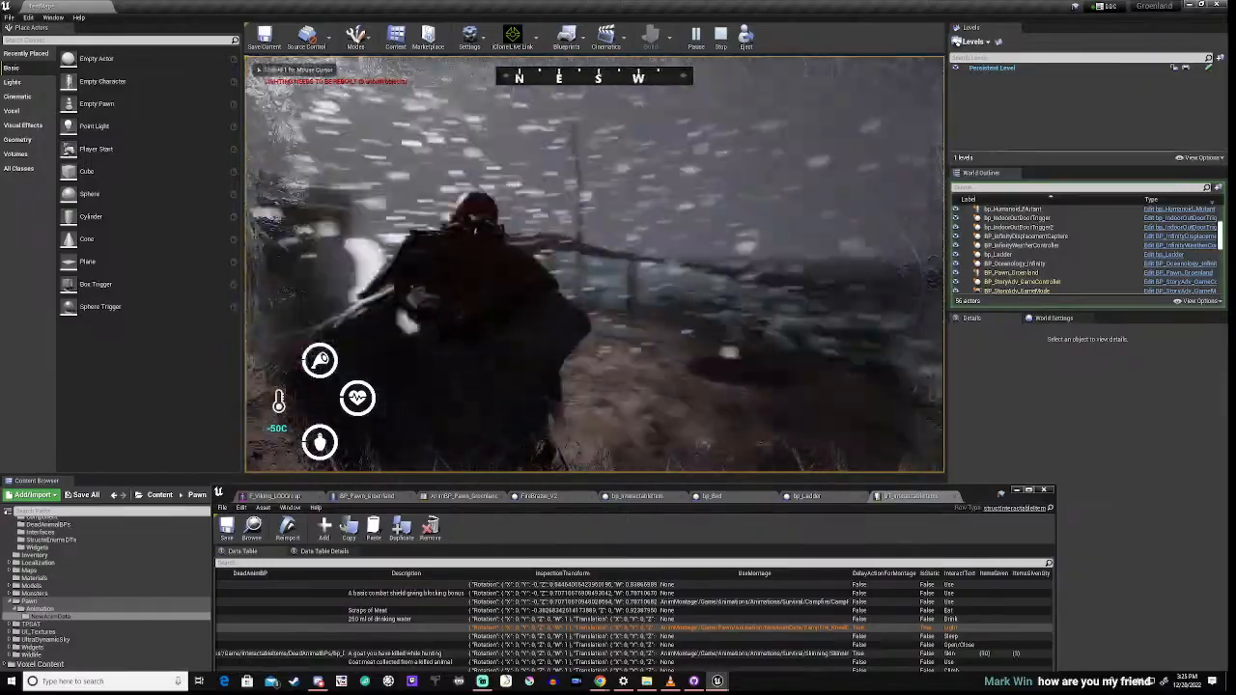
key("w")
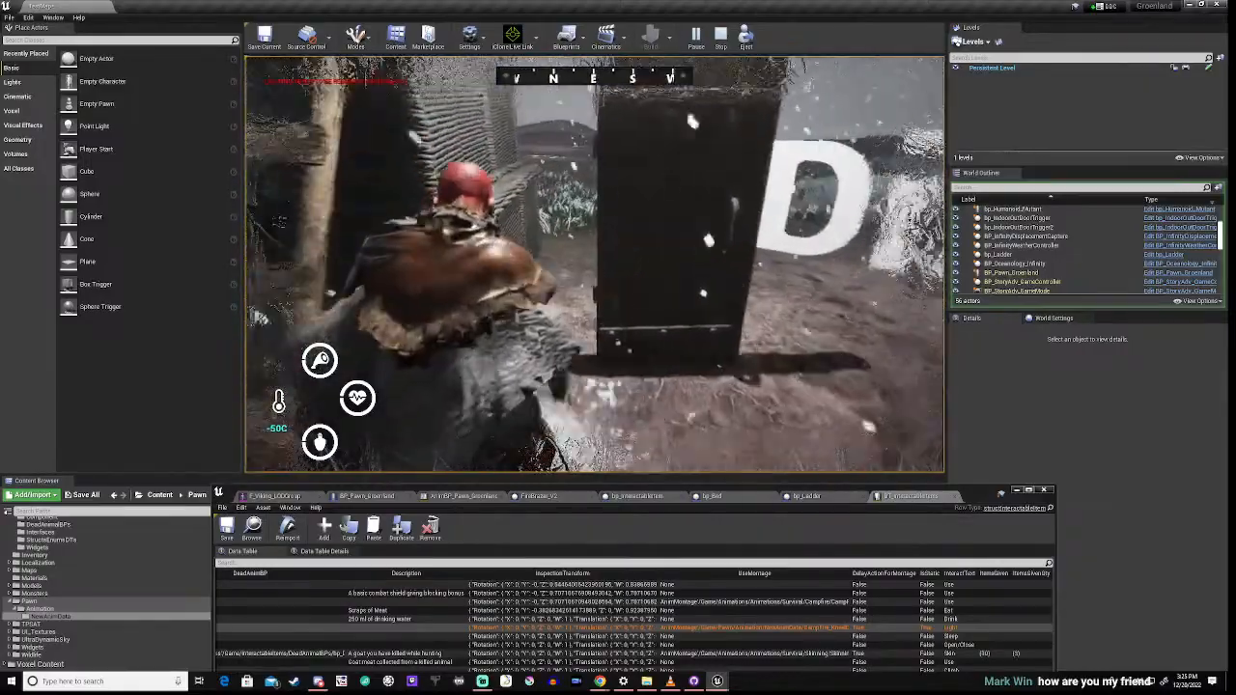
key("w")
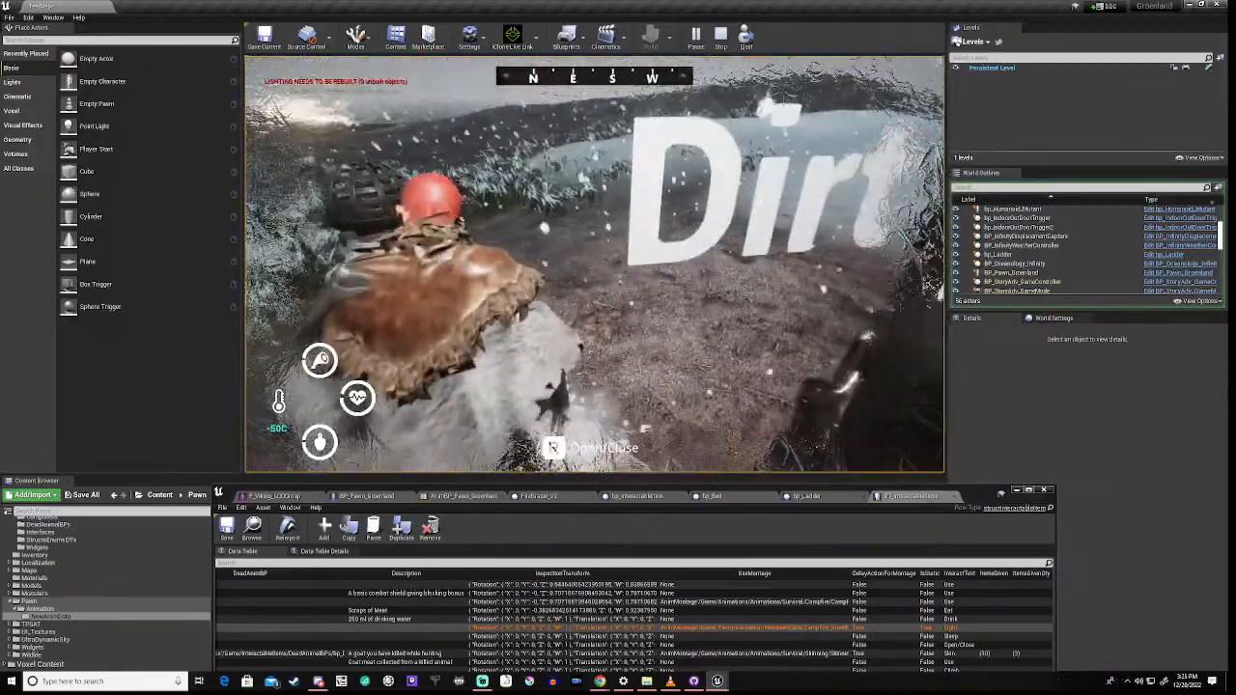
key("w")
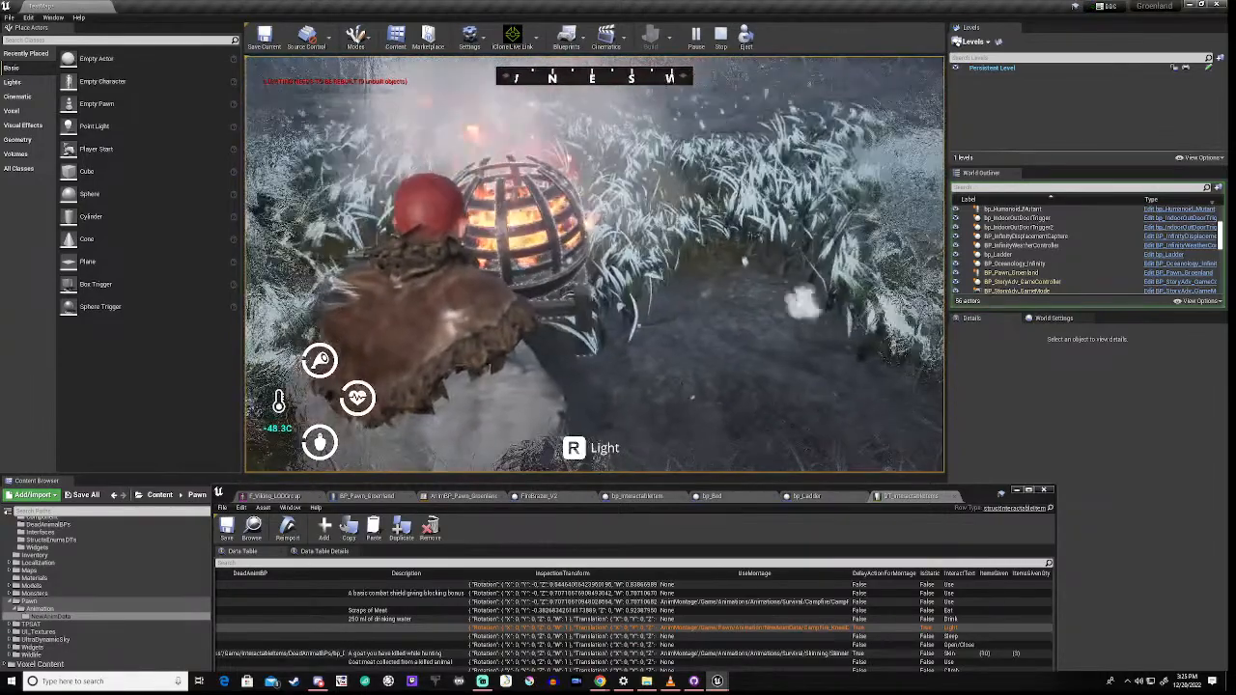
key("Escape")
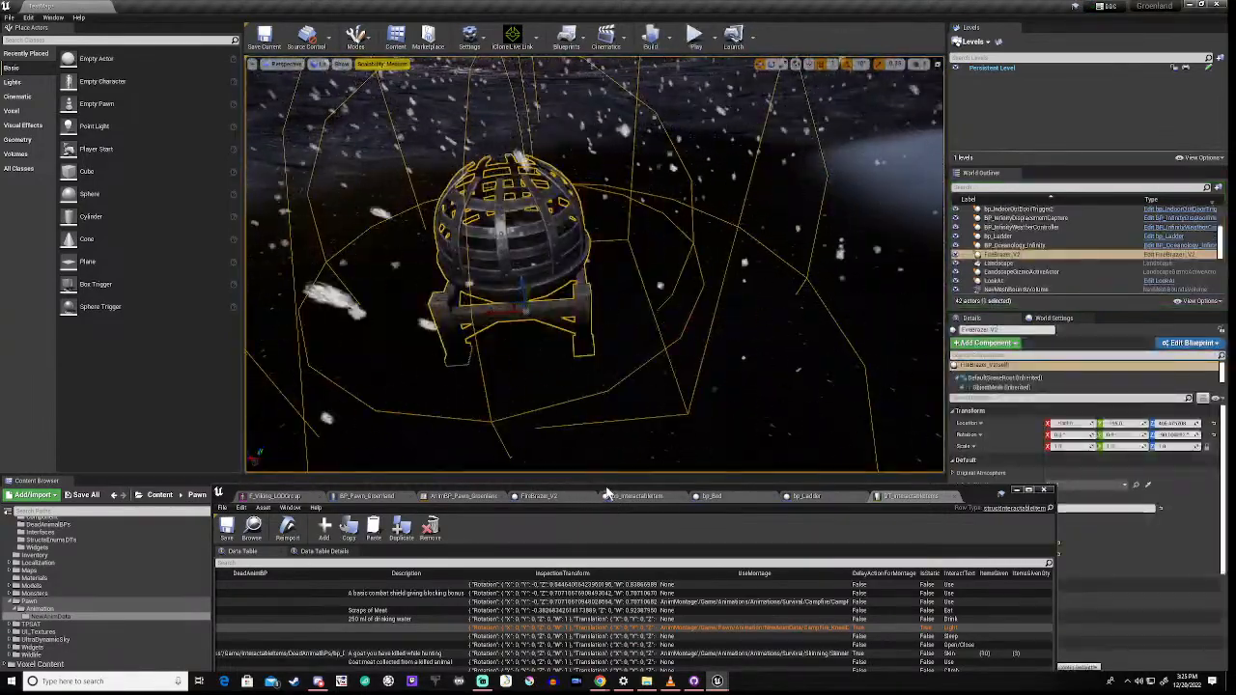
Step: Open the retargeted CampFire_KneelDown_StartFire_Lighter_Montage from NewAnimData and check its preview on the Viking mesh
left_click_drag(599, 496, 623, 167)
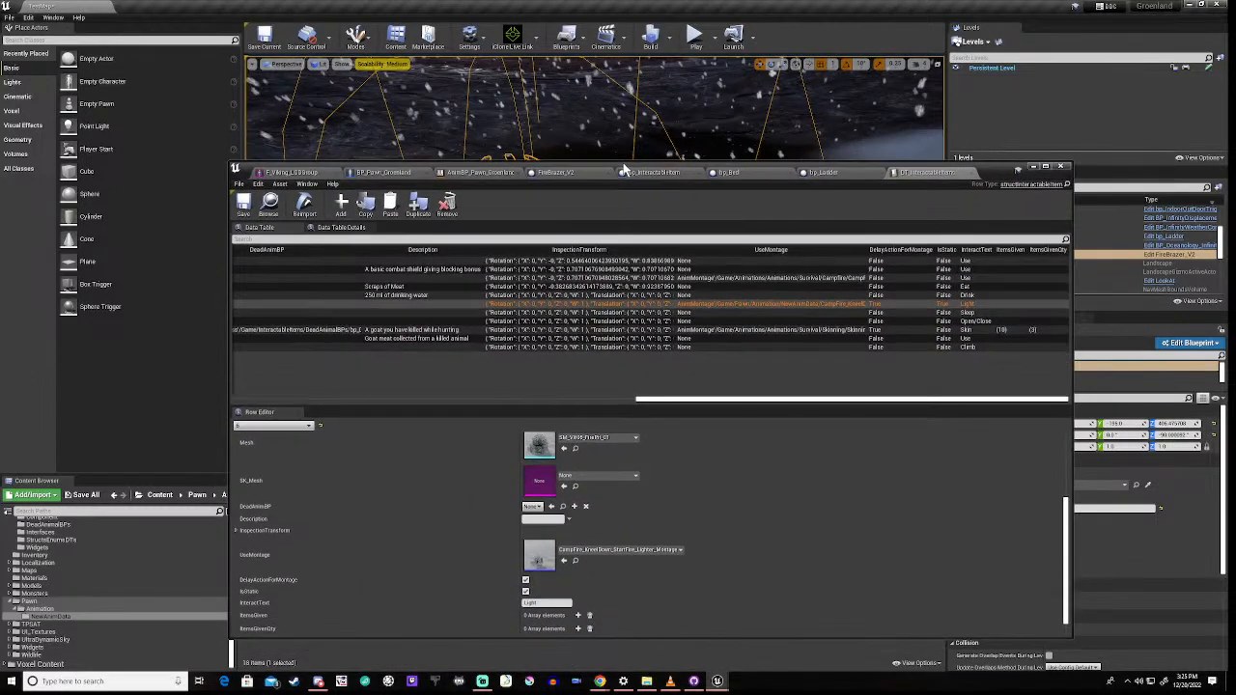
left_click(1033, 168)
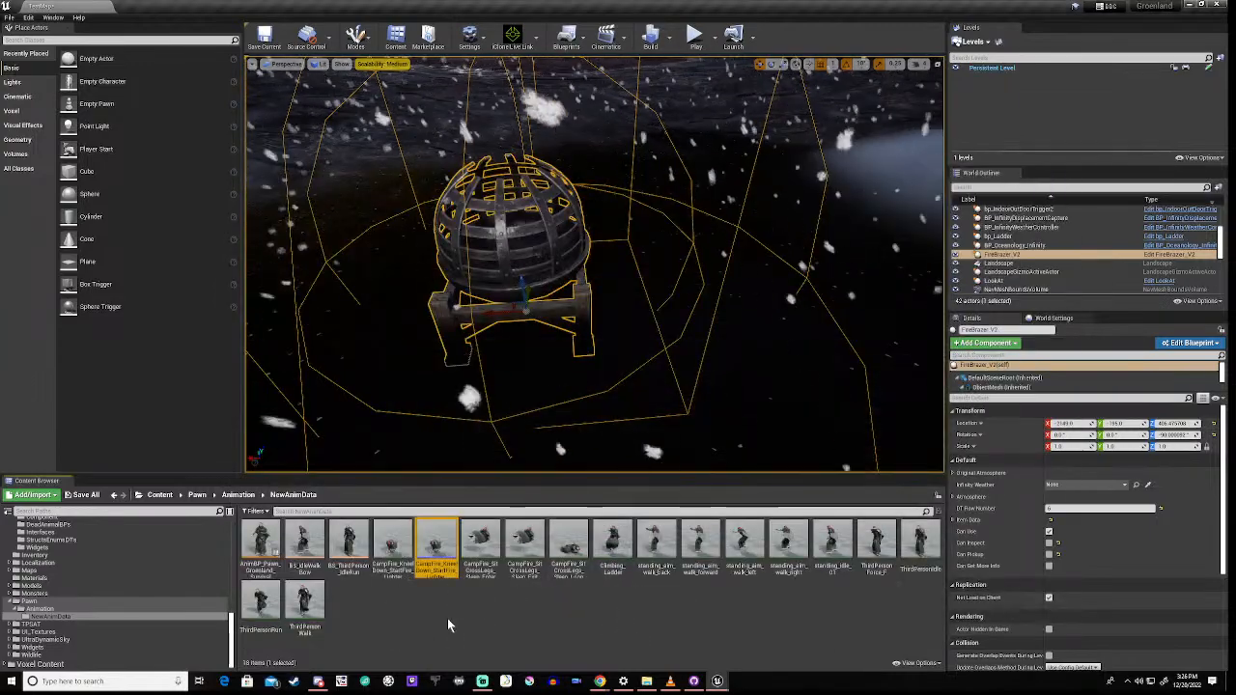
double_click(435, 547)
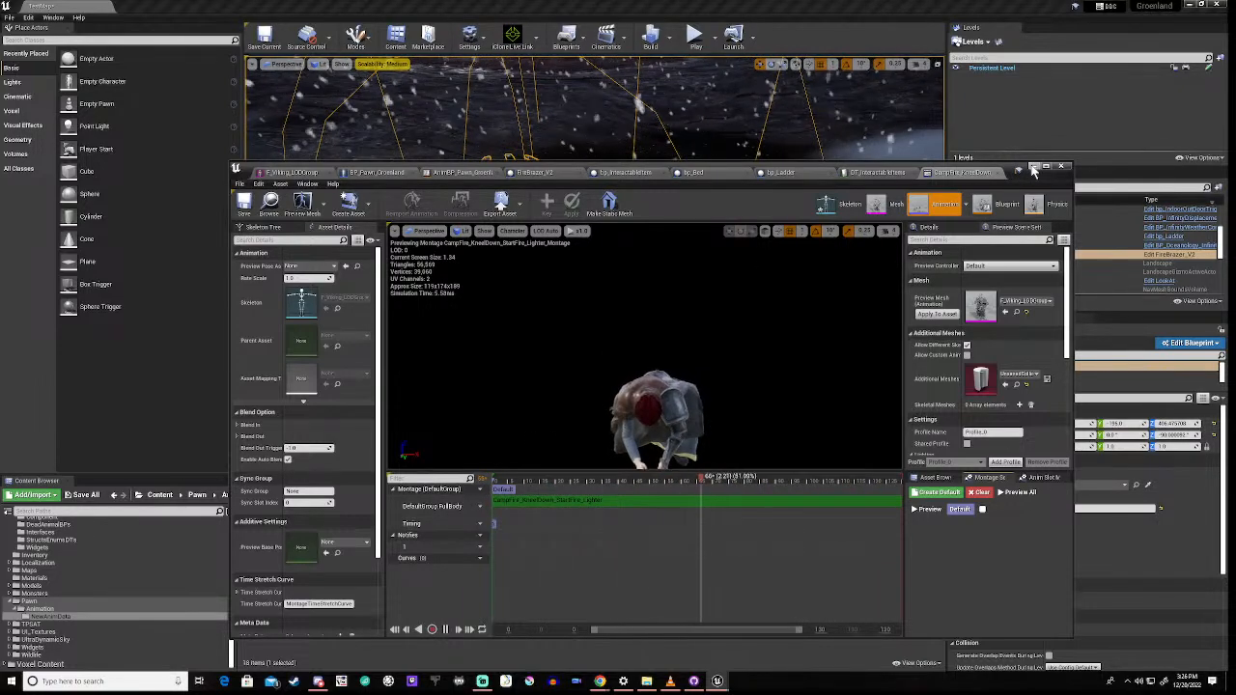
Step: Enable the breakpoint on the Play Use Montage node in FireBrazer_V2's Event Graph and review the Event Use Item logic
left_click(529, 174)
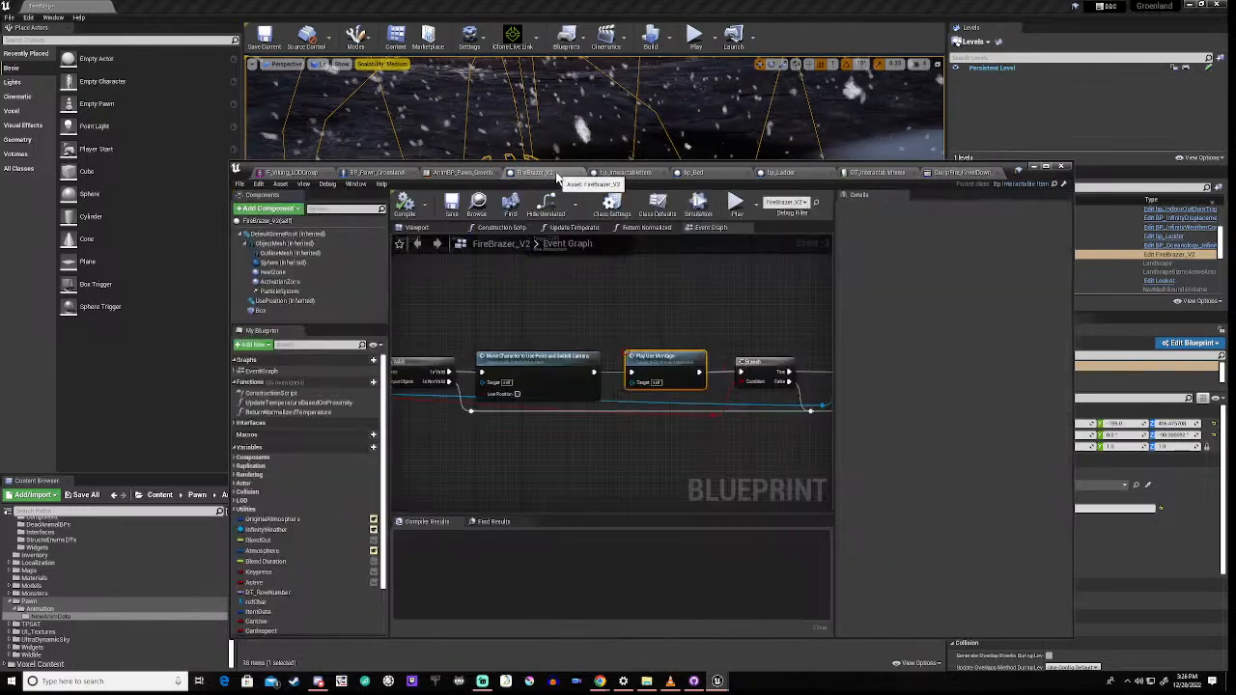
right_click_drag(440, 474, 452, 502)
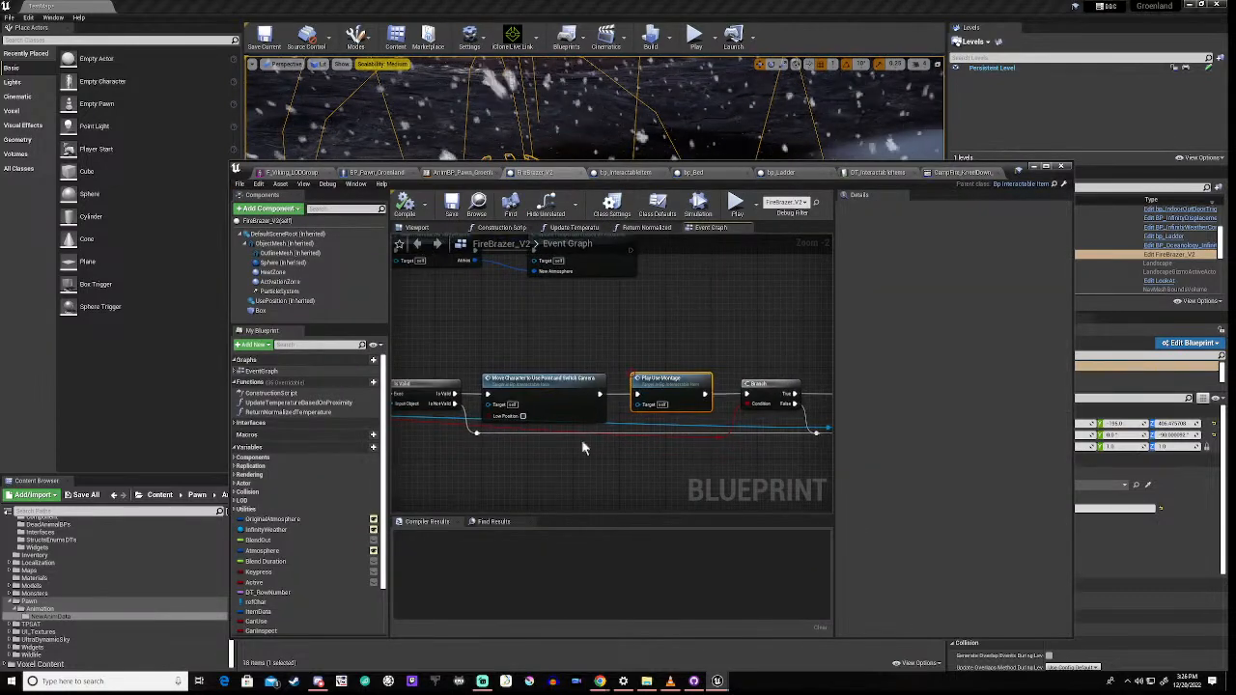
right_click(673, 378)
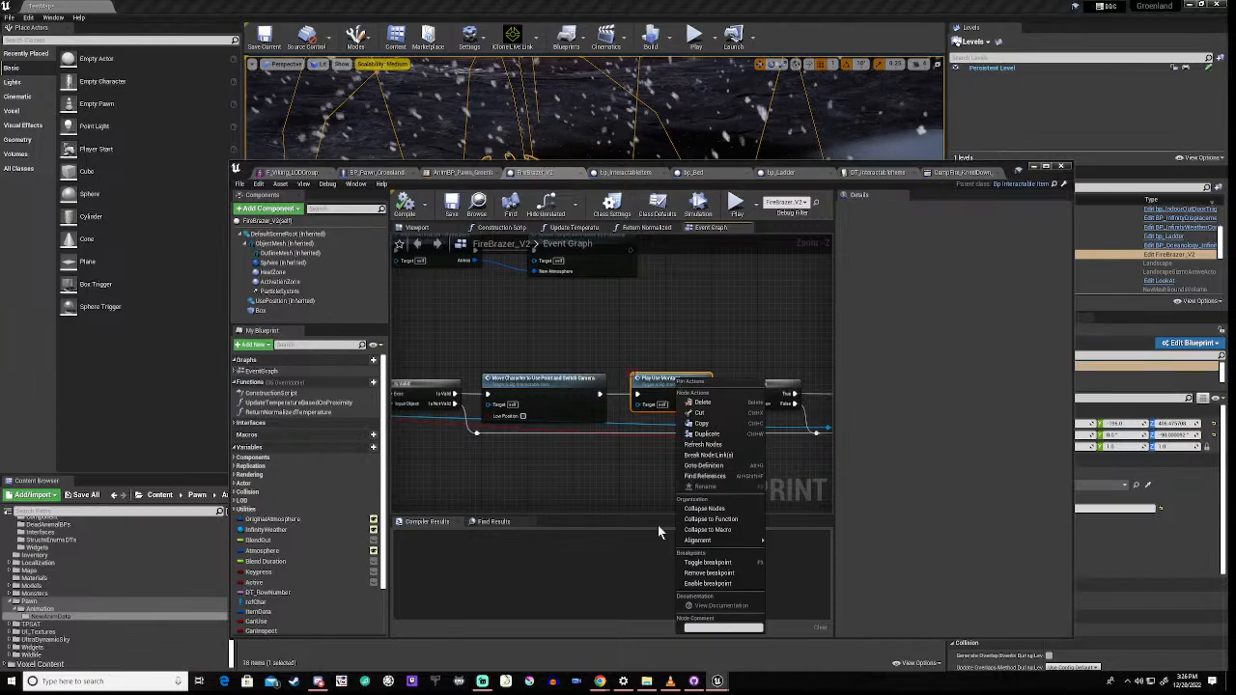
left_click(698, 585)
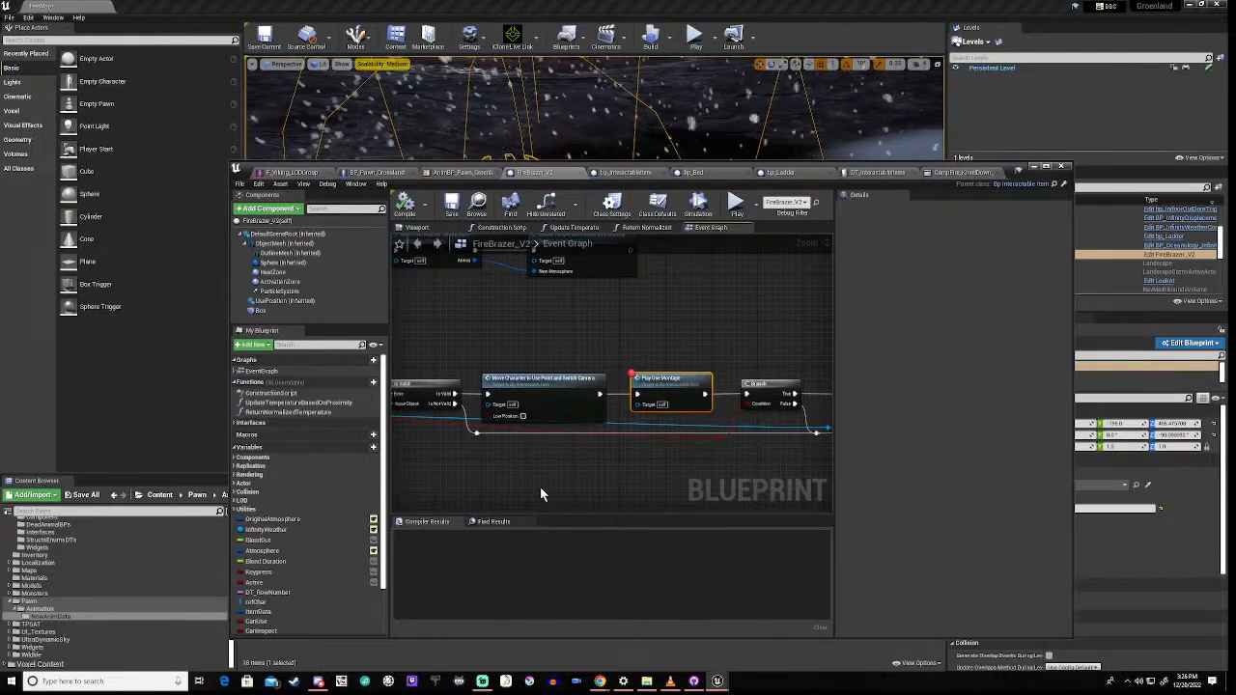
right_click_drag(540, 488, 718, 425)
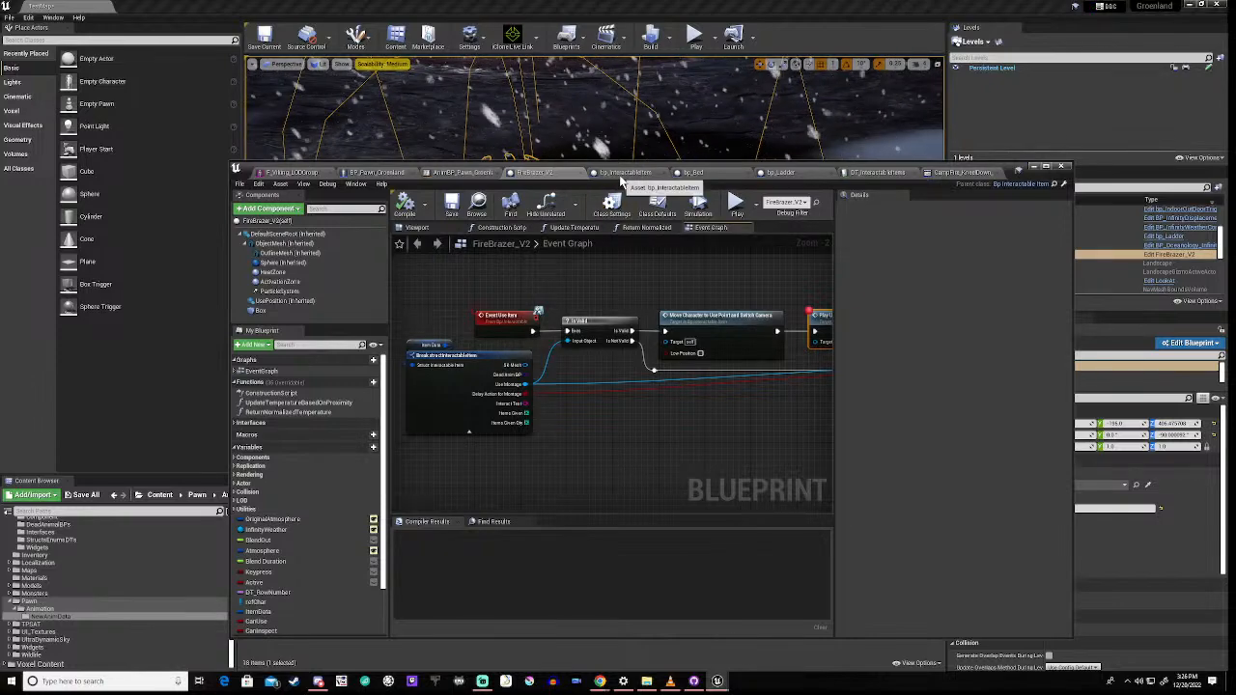
Step: Rename the retargeted montage in NewAnimData as NewCampFire_KneelDown_StartFire_Lighter_Montage
left_click(1033, 170)
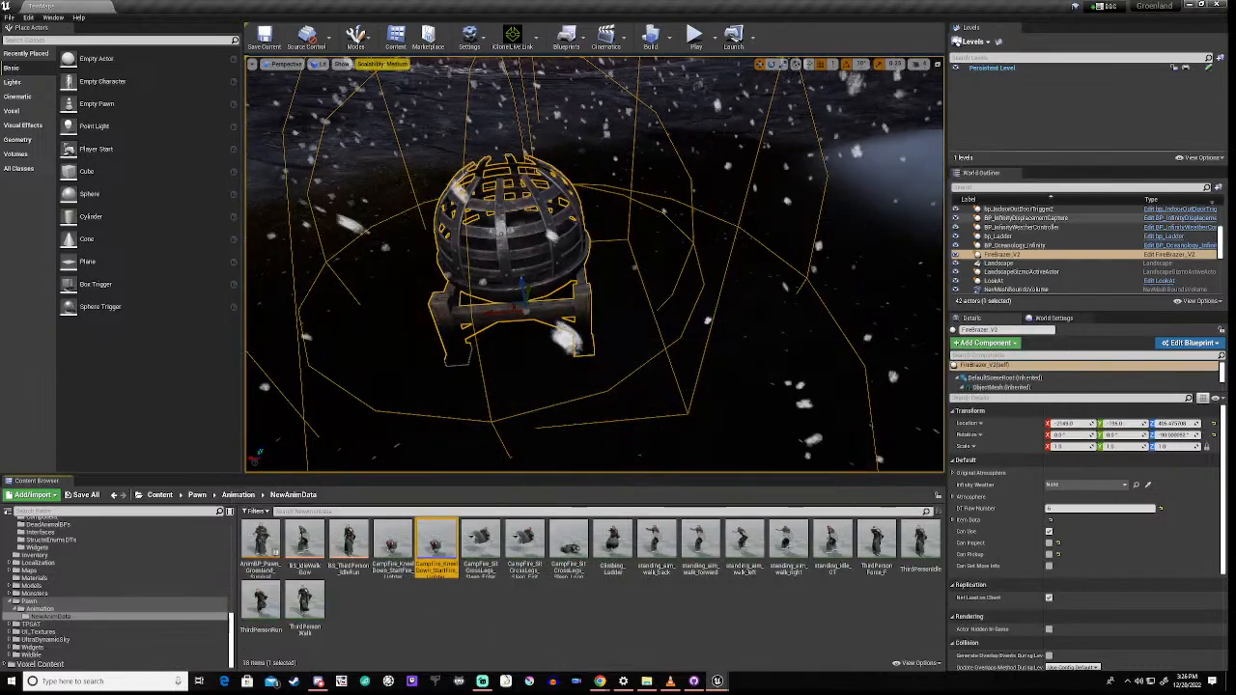
right_click(439, 539)
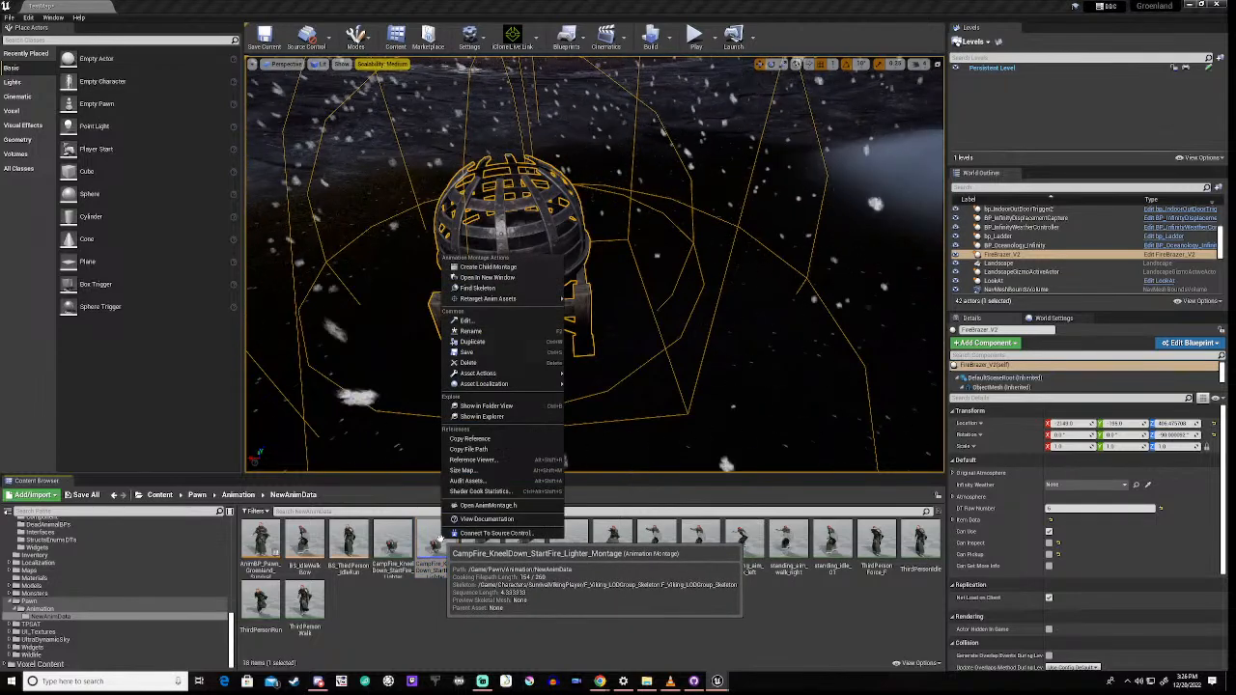
left_click(498, 336)
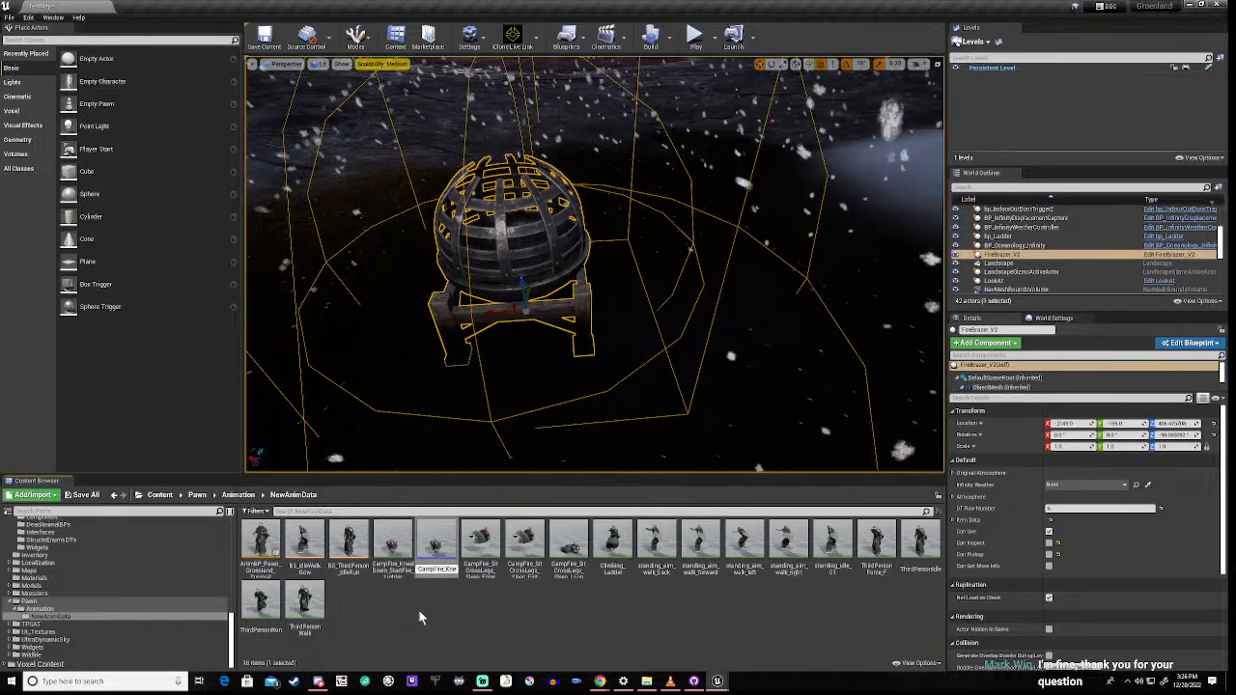
key("Home")
type("New")
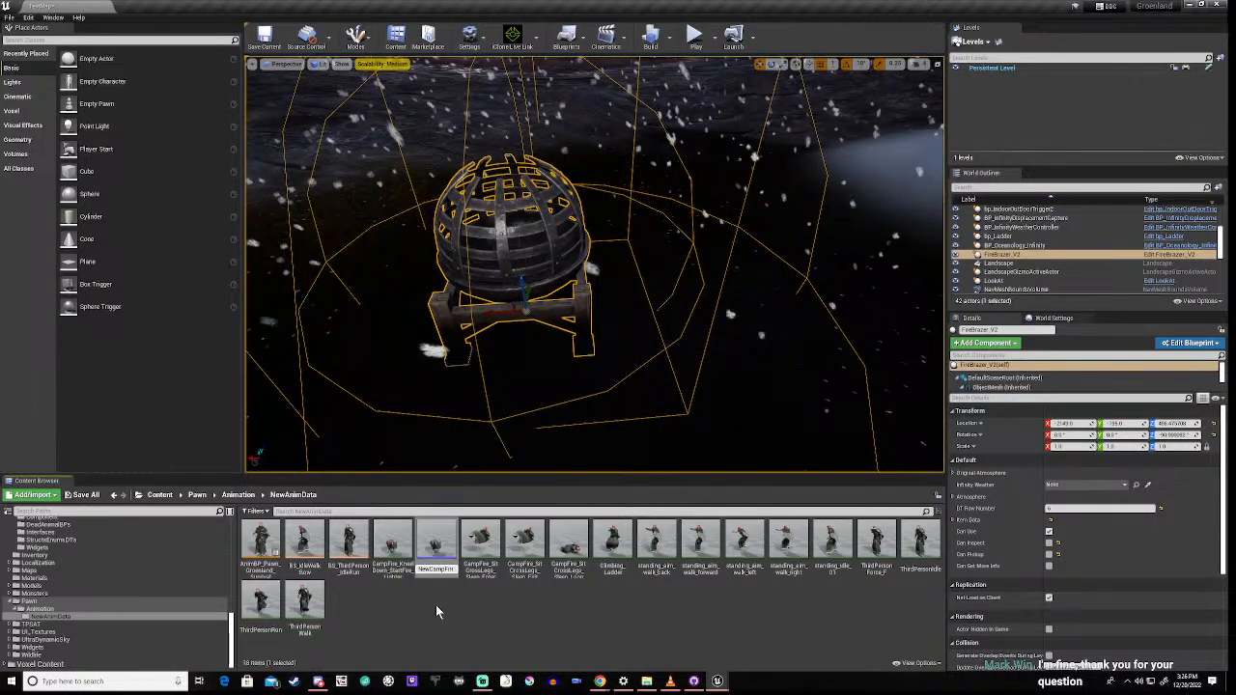
key("Return")
left_click(436, 605)
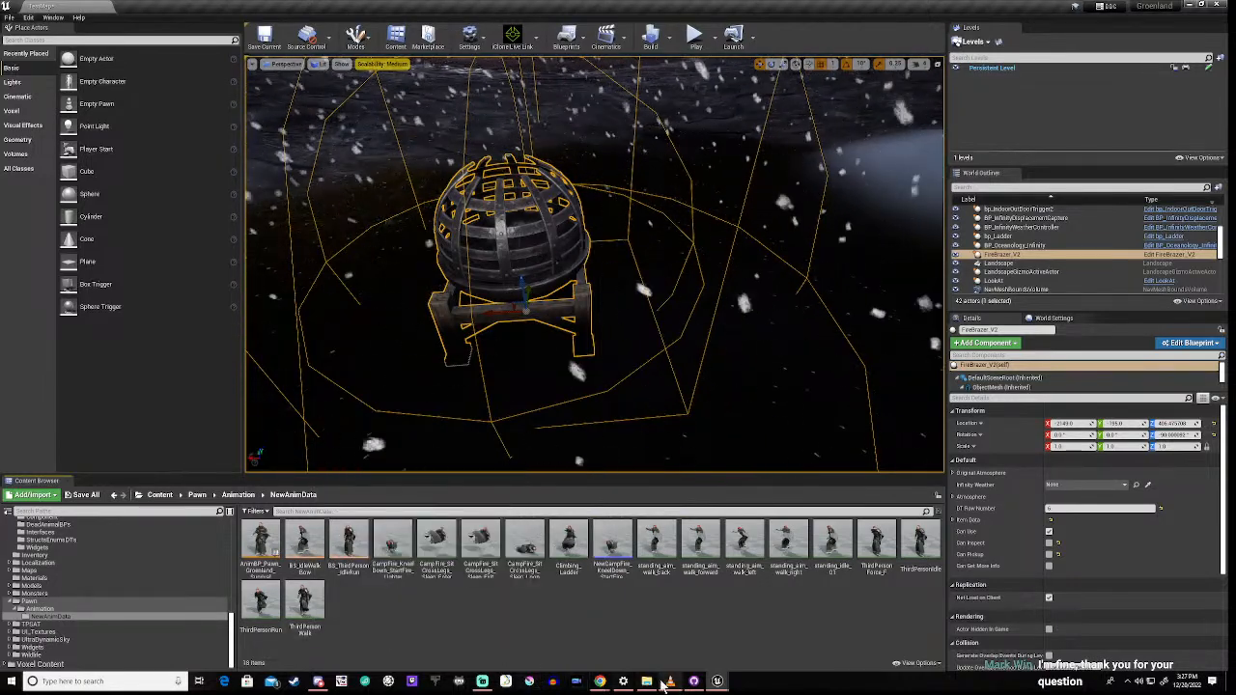
Step: Check the UseMontage assigned to the Light row in DT_InteractableItems and shift the editor window clear of the level viewport
mouse_move(715, 681)
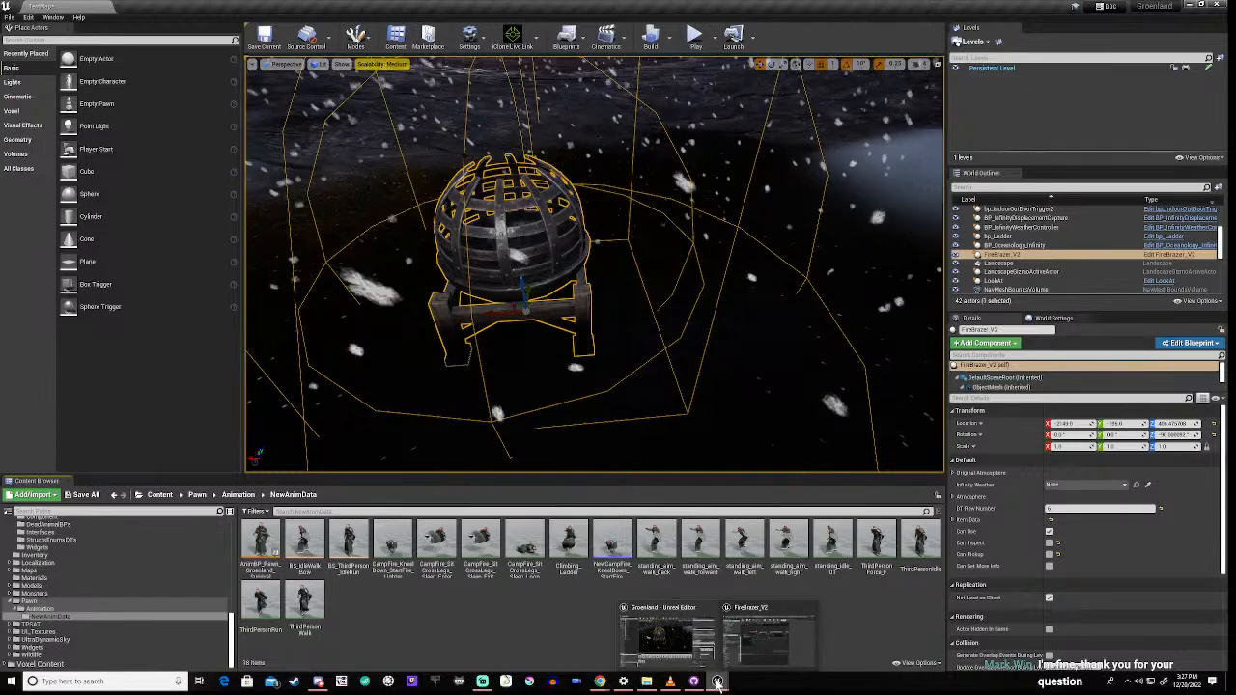
left_click(739, 608)
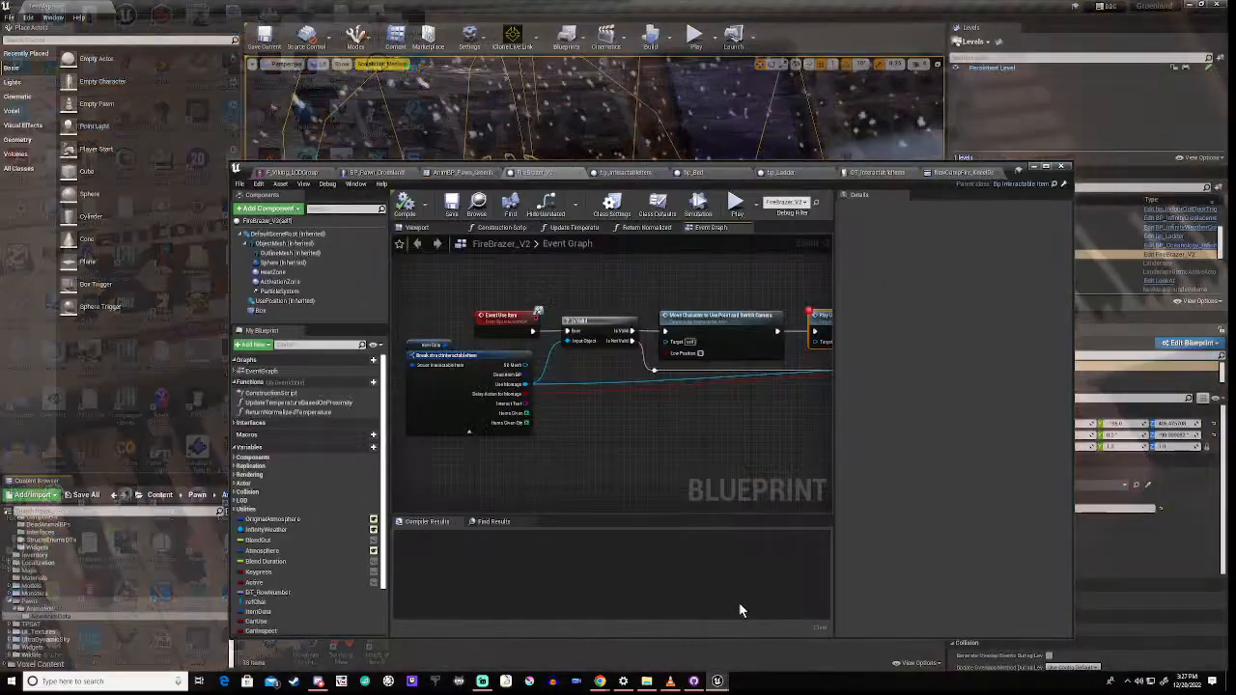
left_click(871, 174)
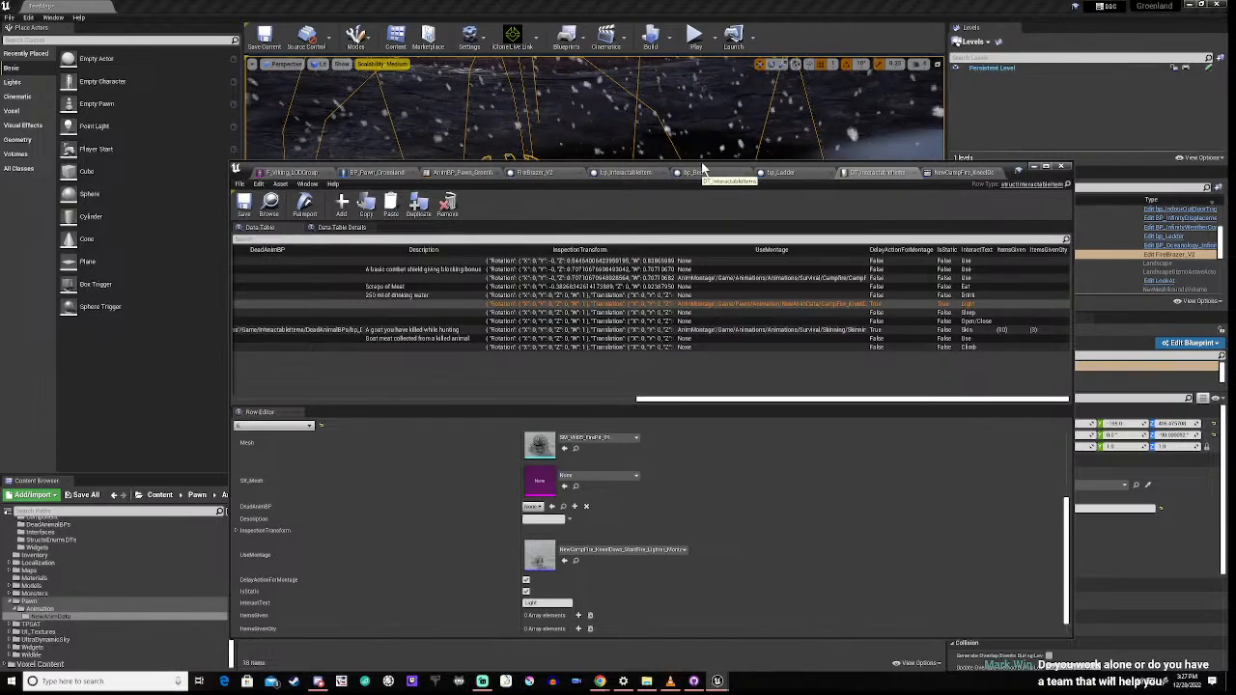
left_click_drag(702, 163, 640, 488)
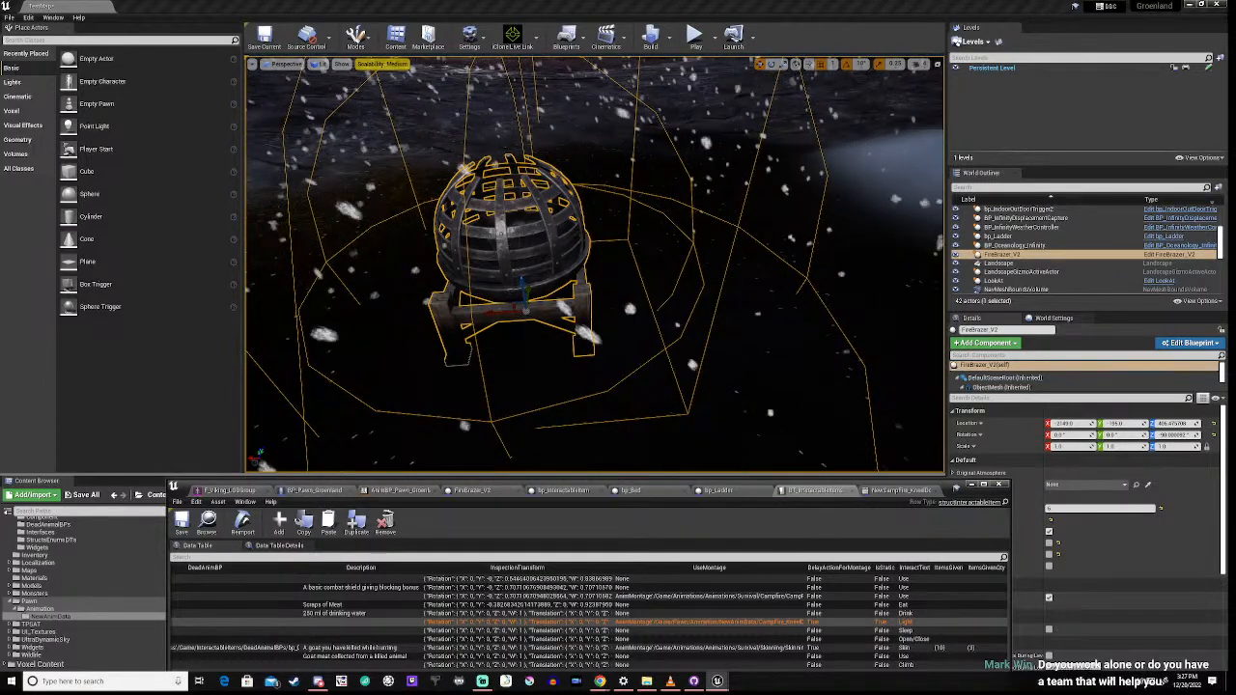
Step: Playtest the level, walking the character to the fire brazier and lighting it to trigger the Play Use Montage breakpoint
left_click(694, 39)
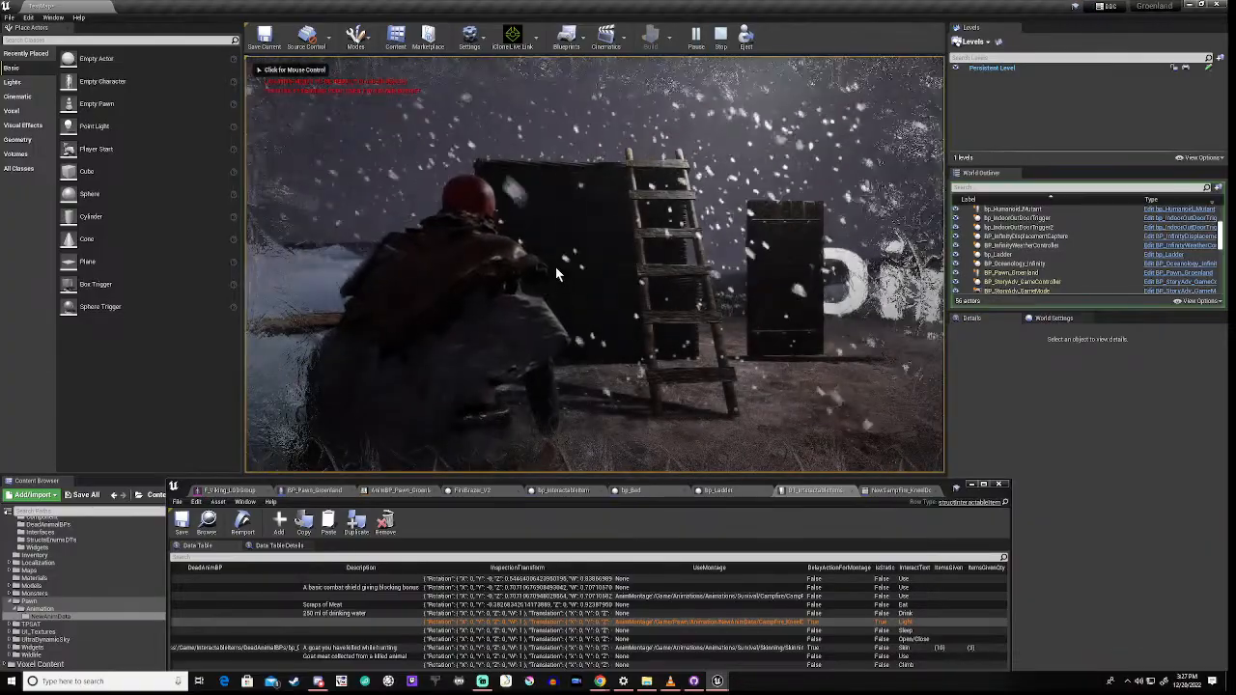
left_click(555, 267)
key("w")
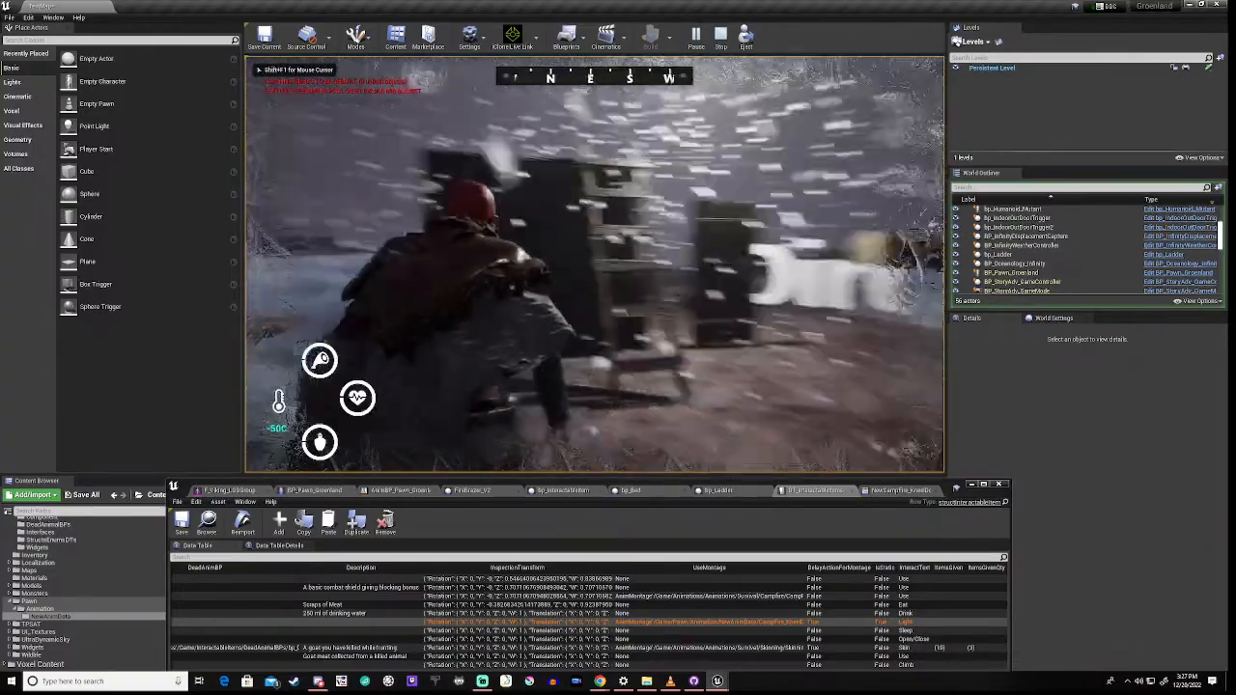
key("w")
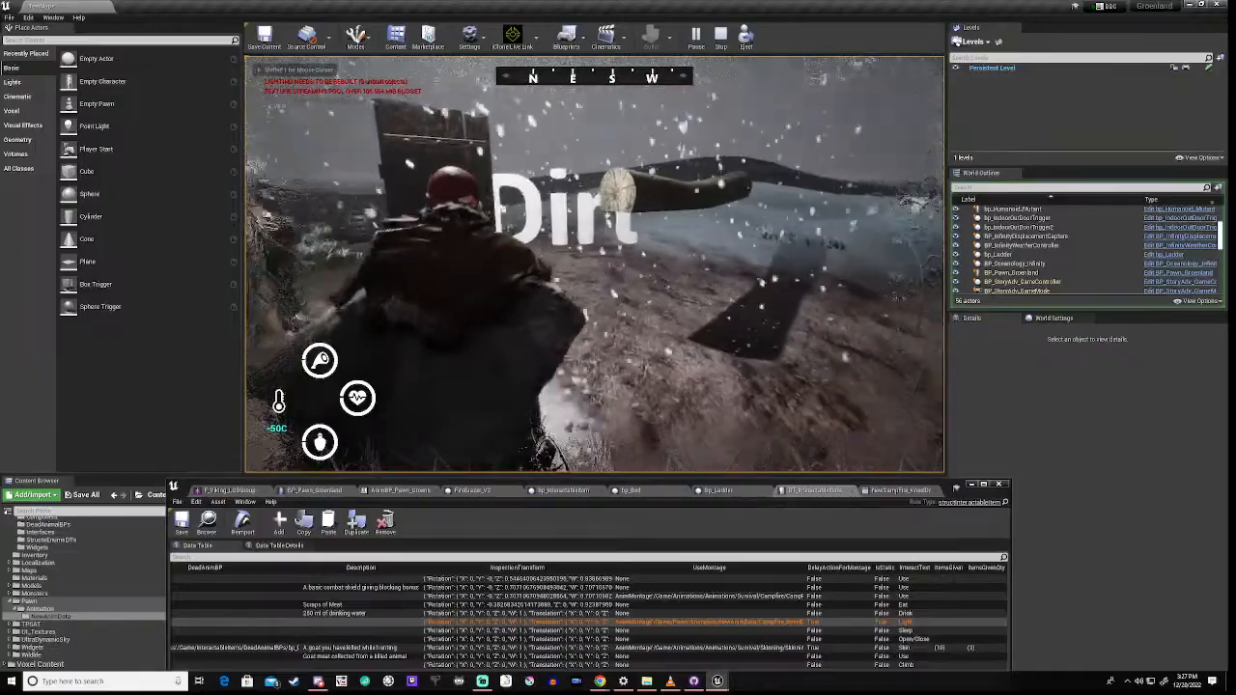
key("w")
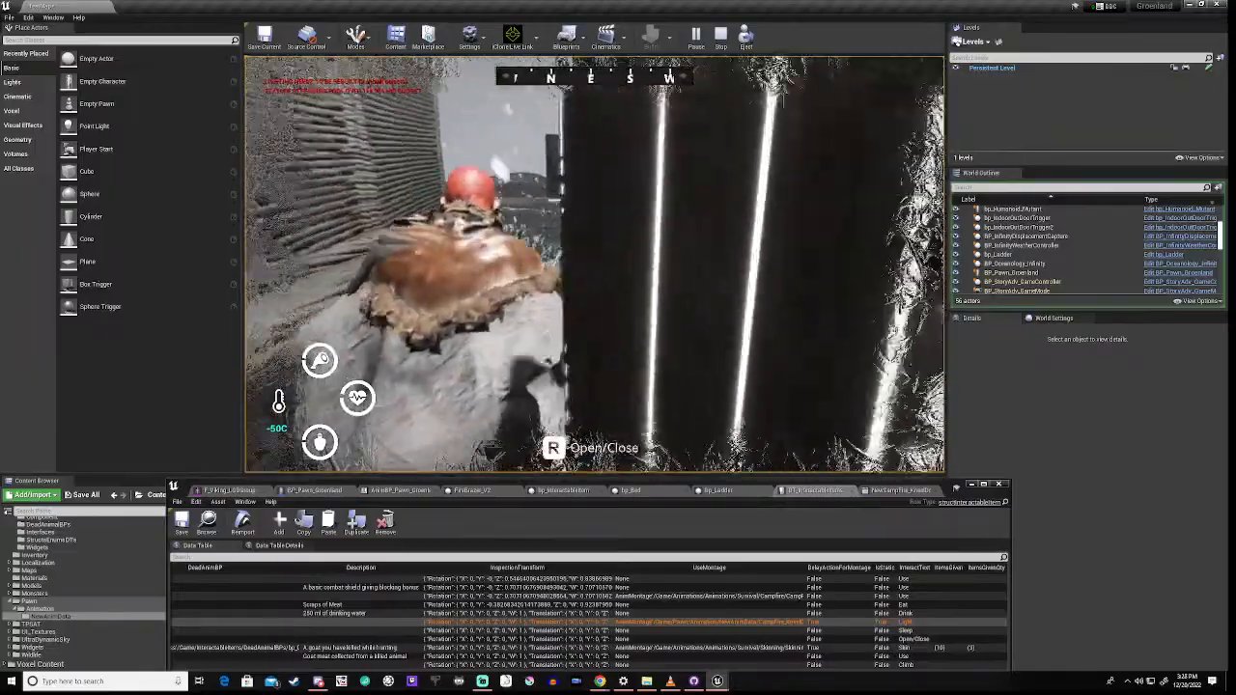
key("w")
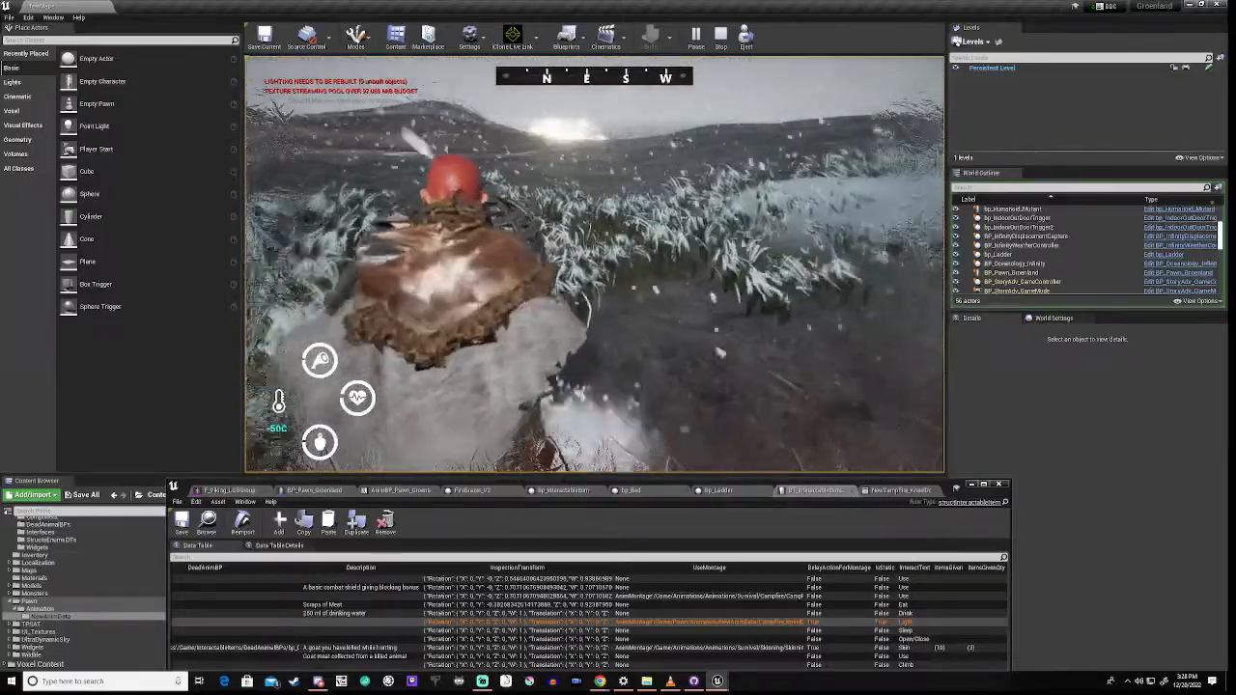
key("r")
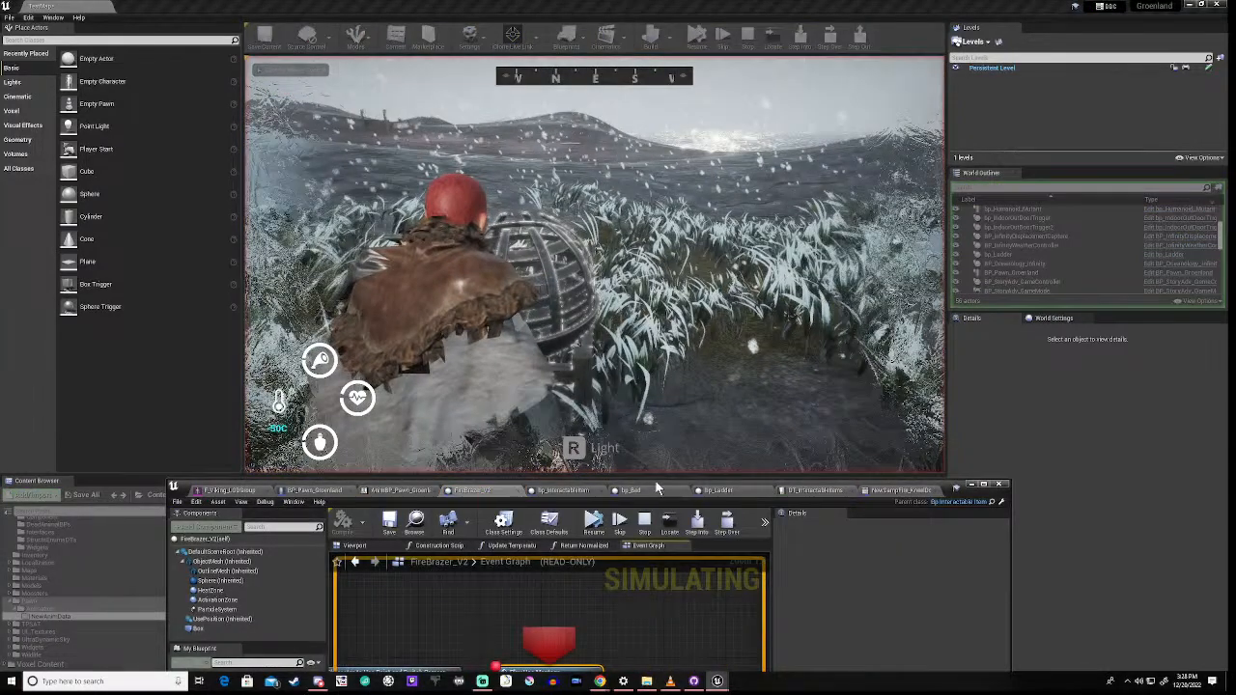
Step: Step into Play Use Montage from the breakpoint and advance to the Montage Play node in bp_InteractableItem
left_click_drag(656, 487, 676, 259)
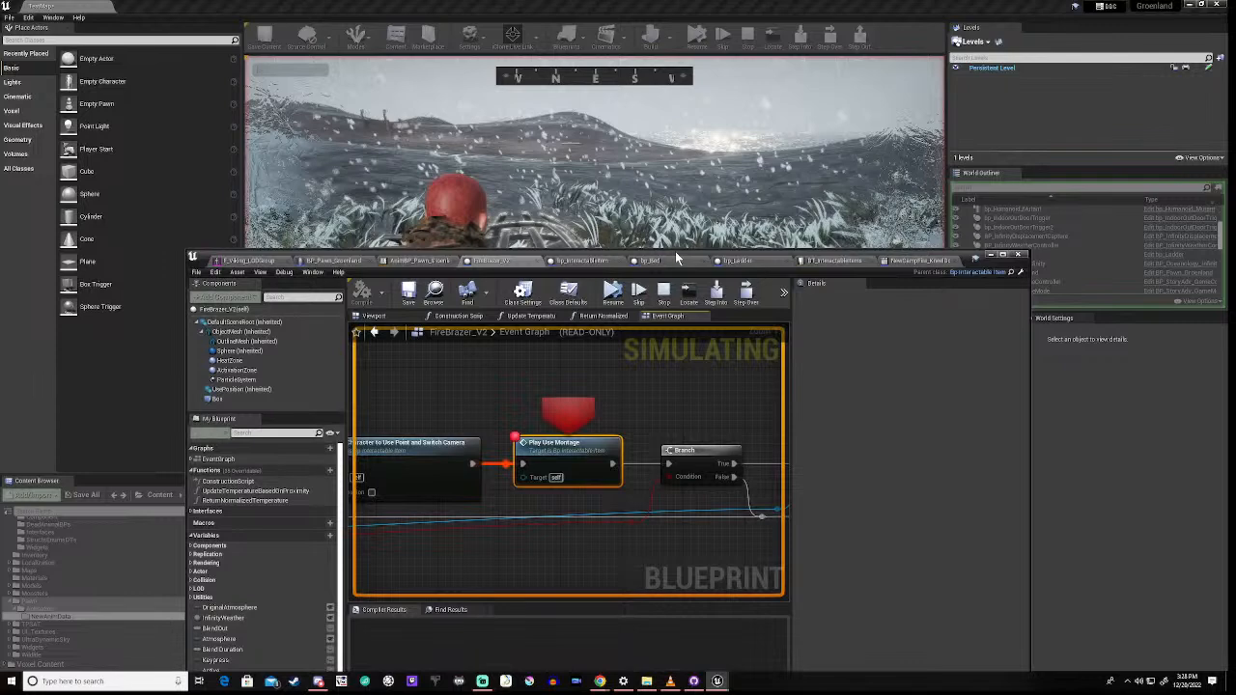
right_click(557, 464)
left_click(555, 498)
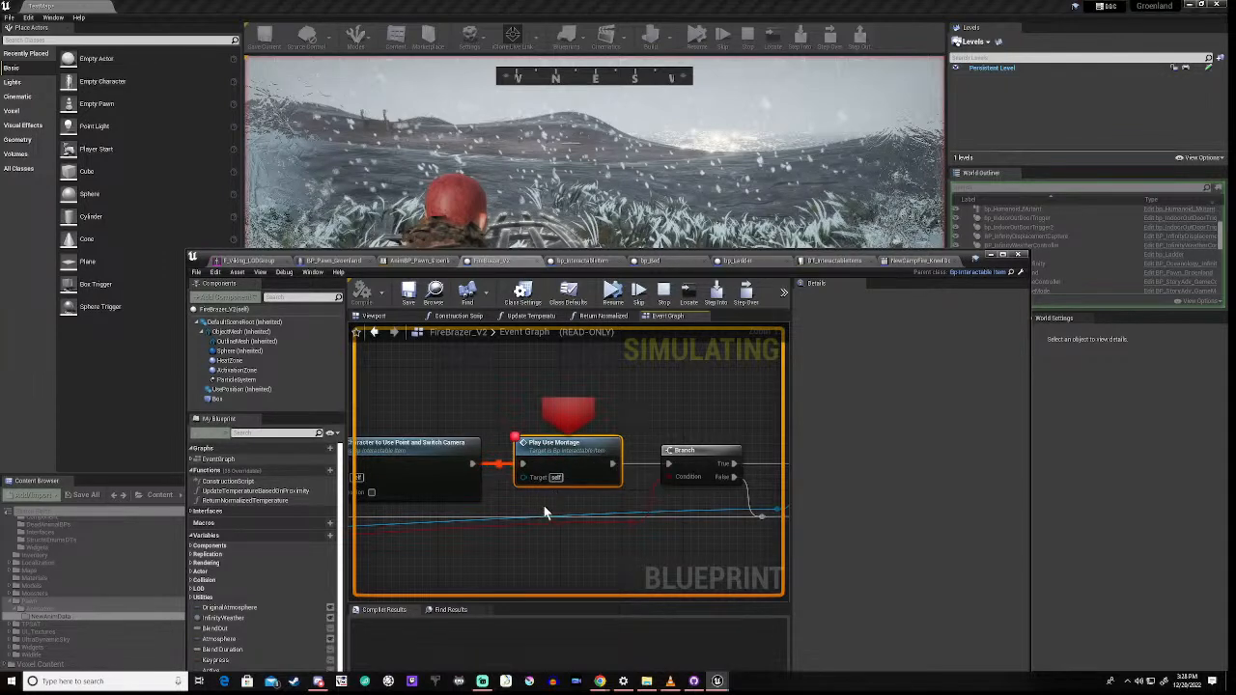
right_click_drag(545, 513, 594, 470)
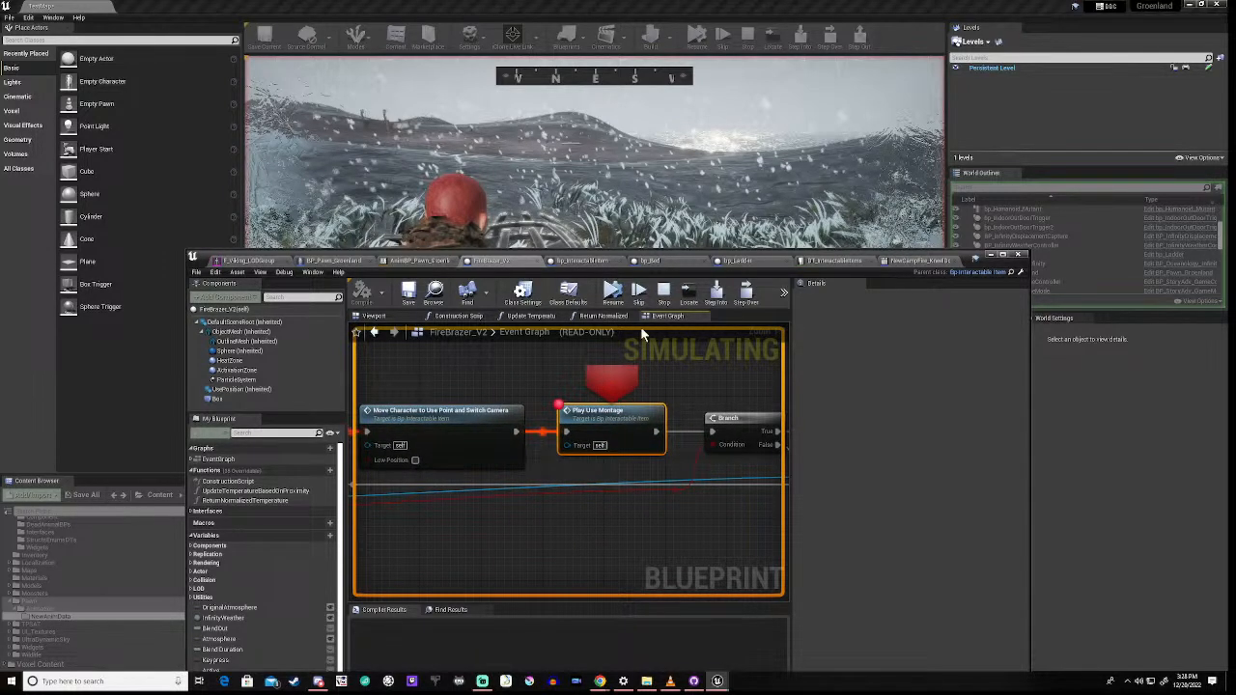
left_click(714, 294)
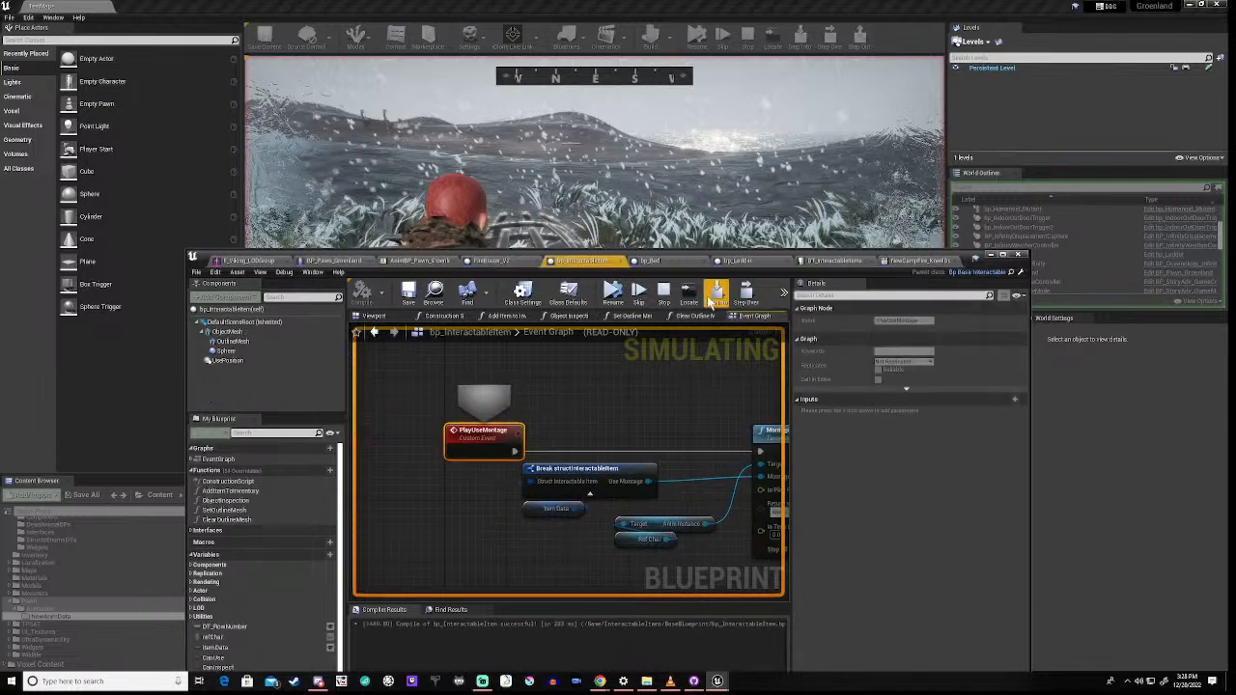
right_click_drag(688, 449, 506, 396)
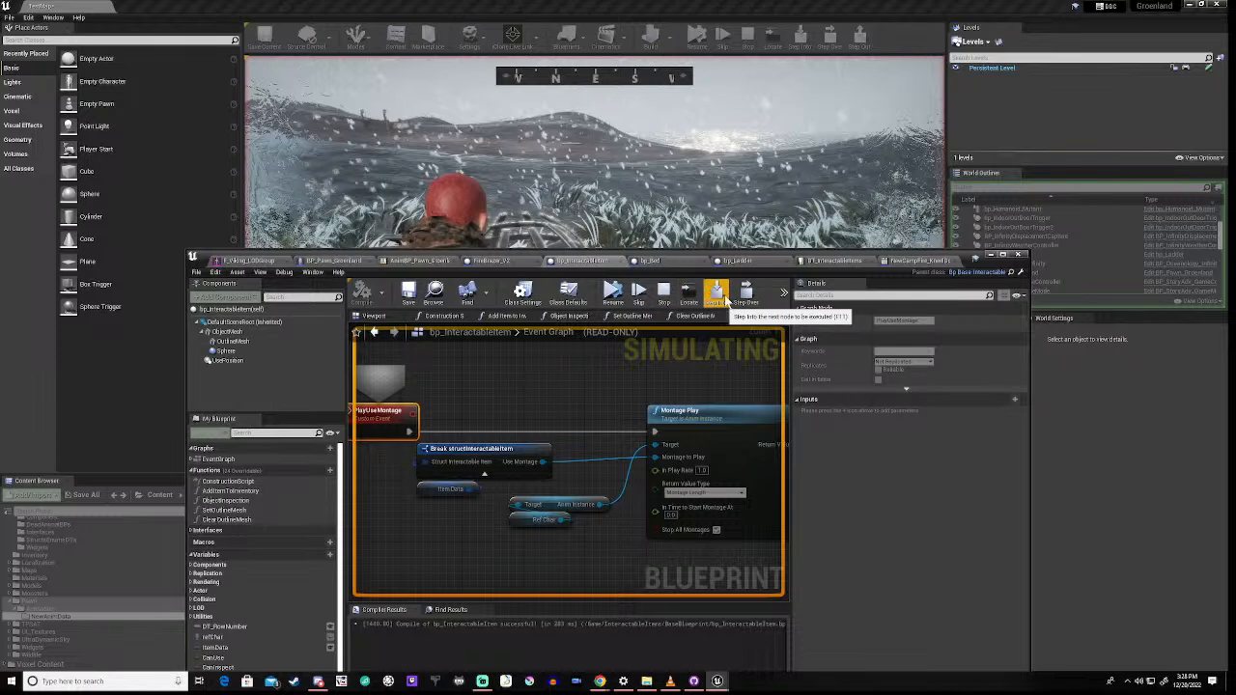
left_click(724, 299)
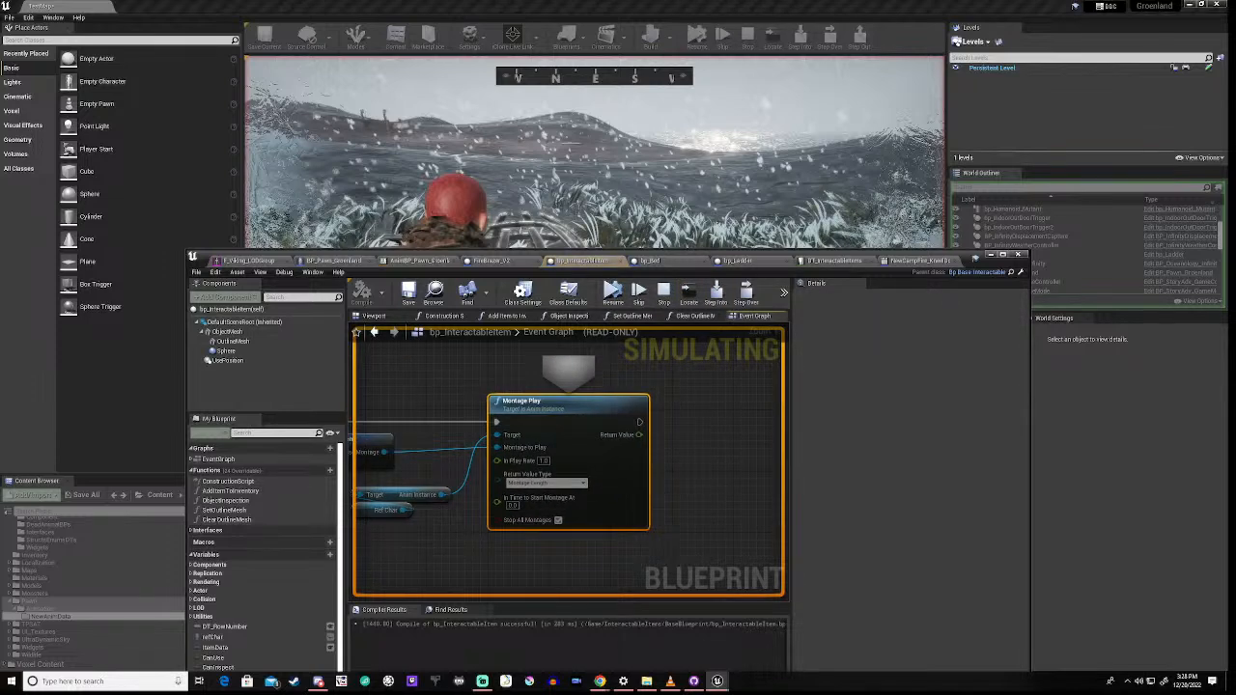
Step: Inspect the Use Montage and Anim Instance connections feeding Montage Play's Montage to Play and Target inputs
right_click_drag(403, 397, 531, 379)
mouse_move(503, 435)
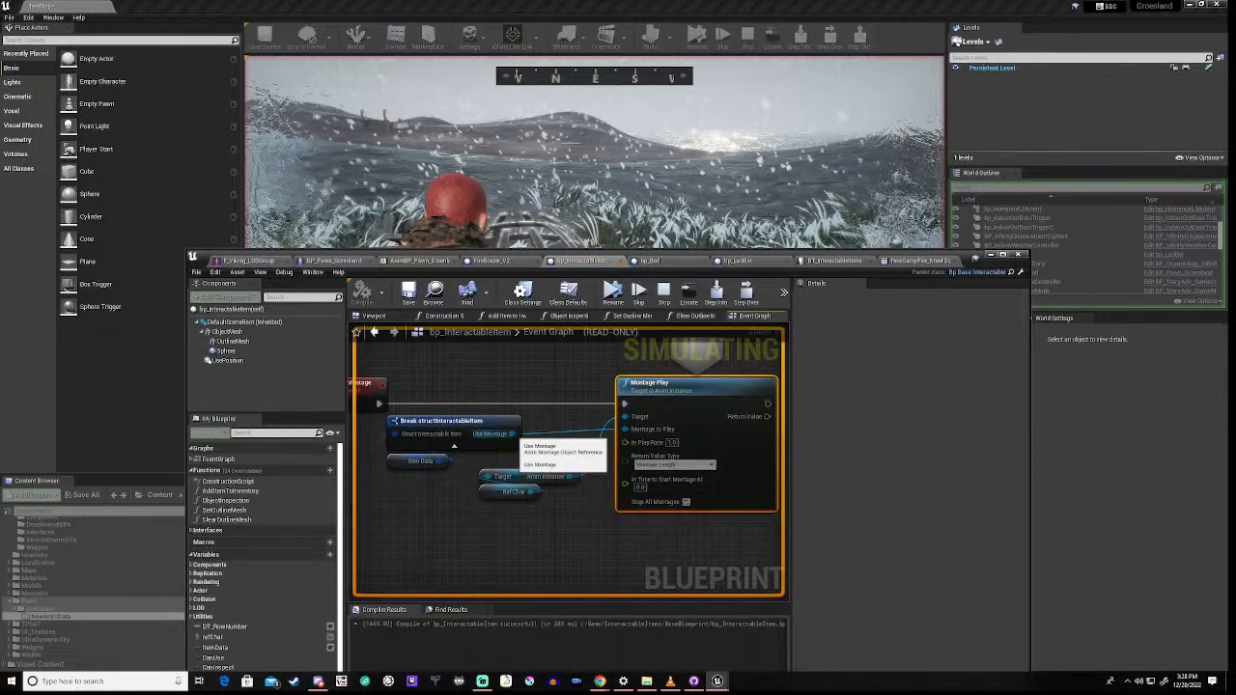
mouse_move(625, 430)
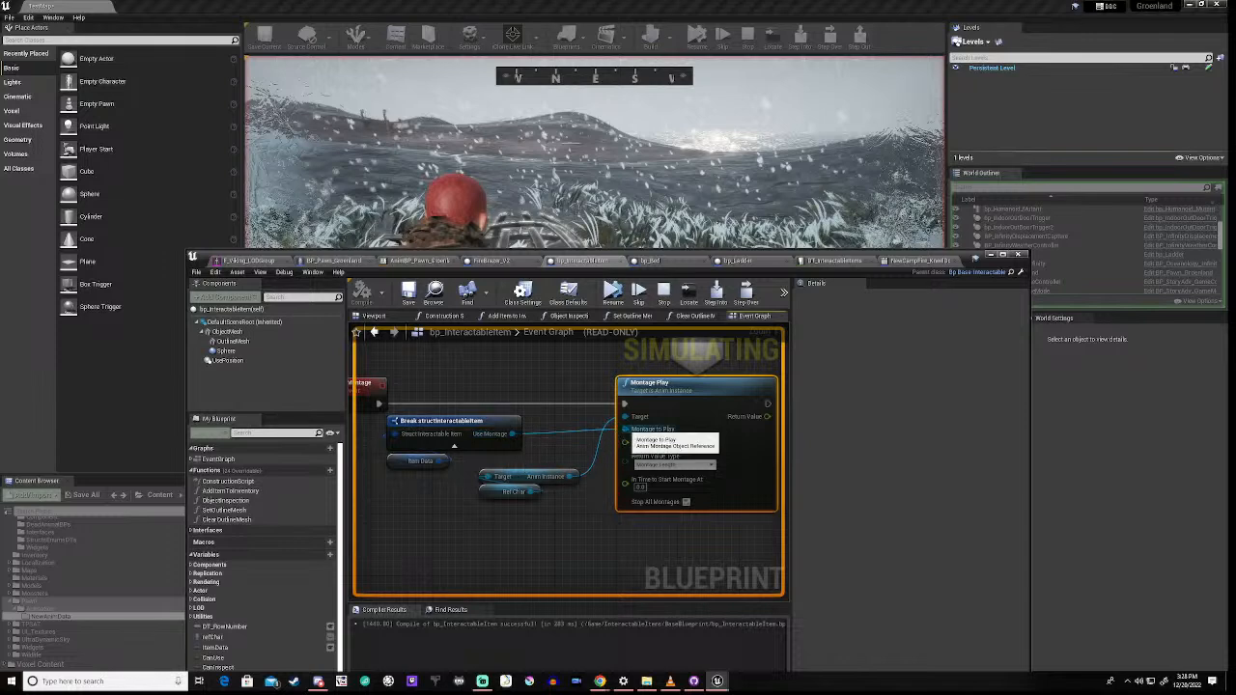
mouse_move(568, 479)
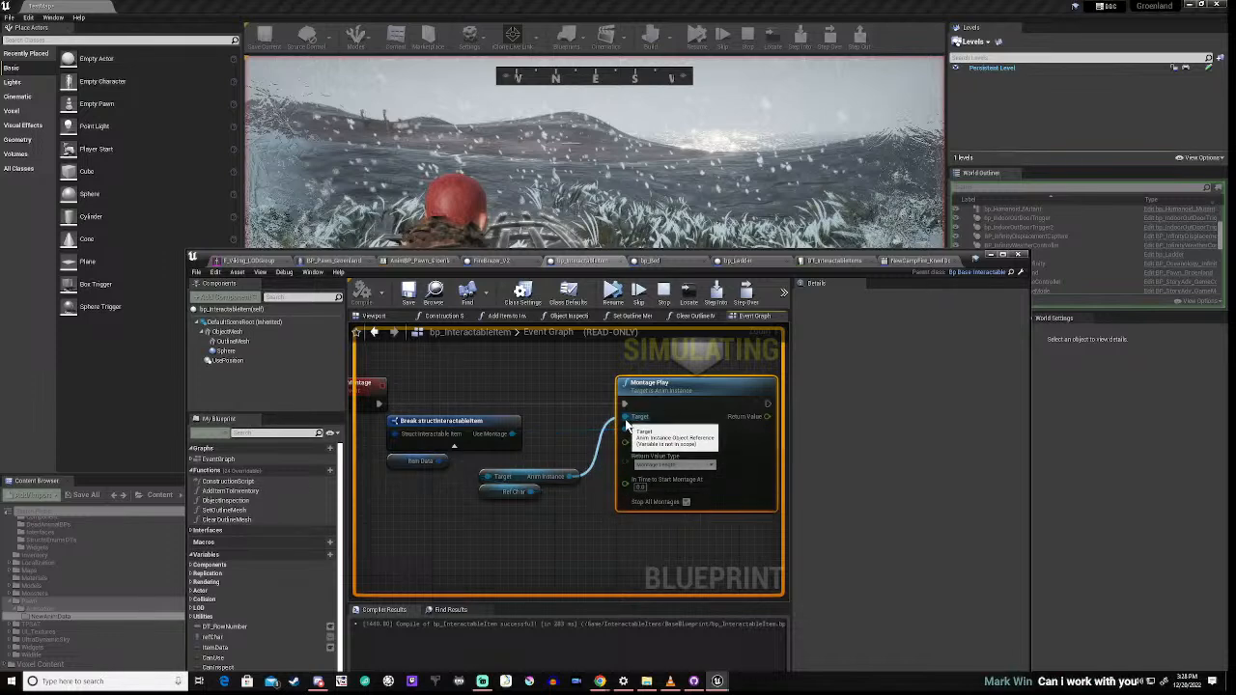
right_click_drag(591, 503, 528, 523)
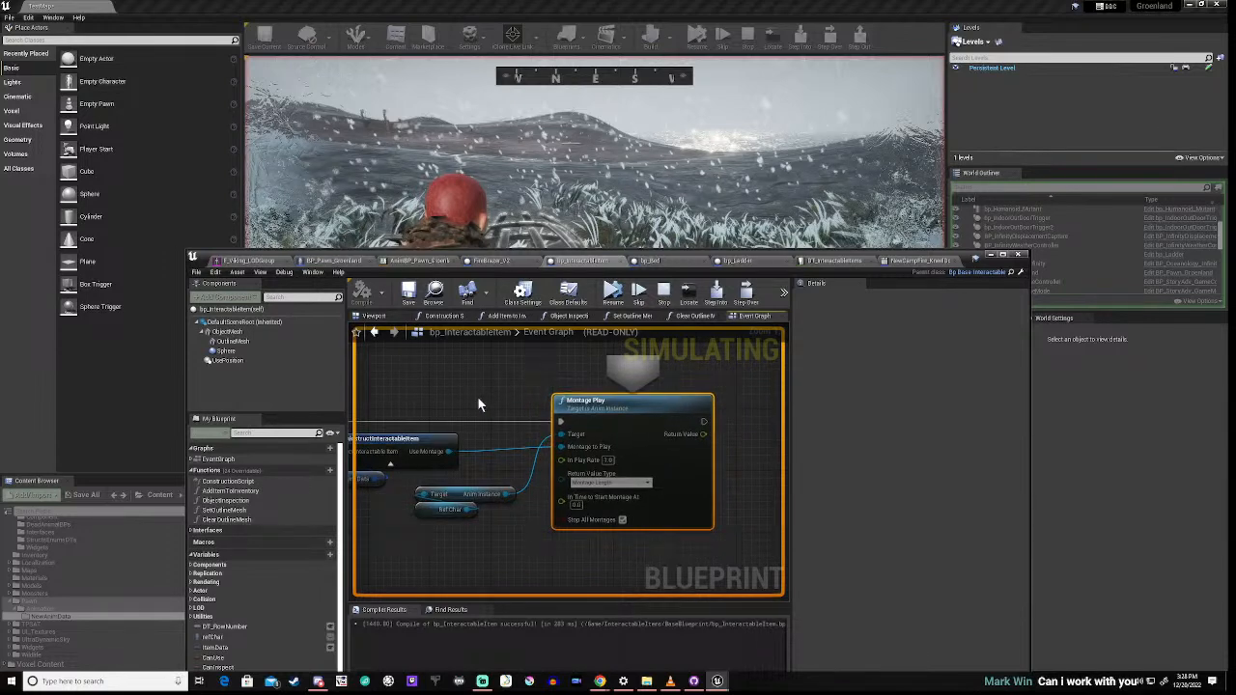
mouse_move(488, 391)
right_mouse_down()
mouse_move(629, 405)
mouse_move(485, 397)
right_mouse_up()
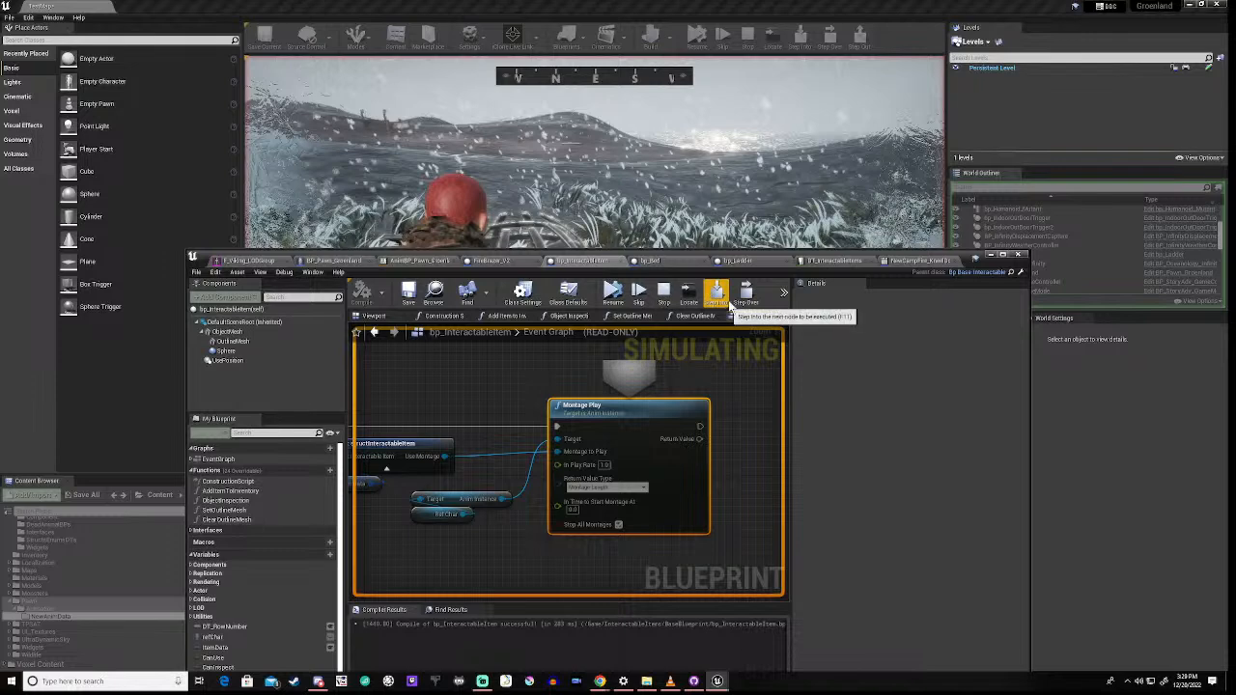
Step: Step over Montage Play to the Branch in FireBrazer_V2 and trace its condition back to Delay Action for Montage
left_click(747, 301)
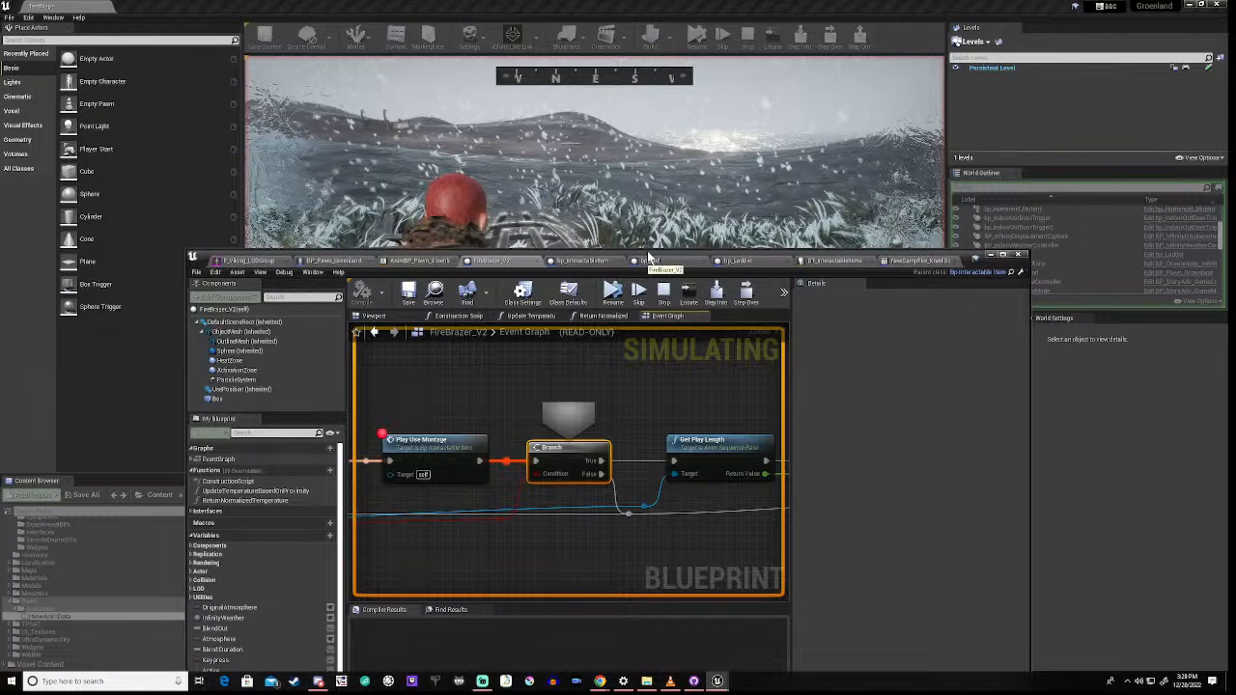
right_click_drag(445, 507, 559, 505)
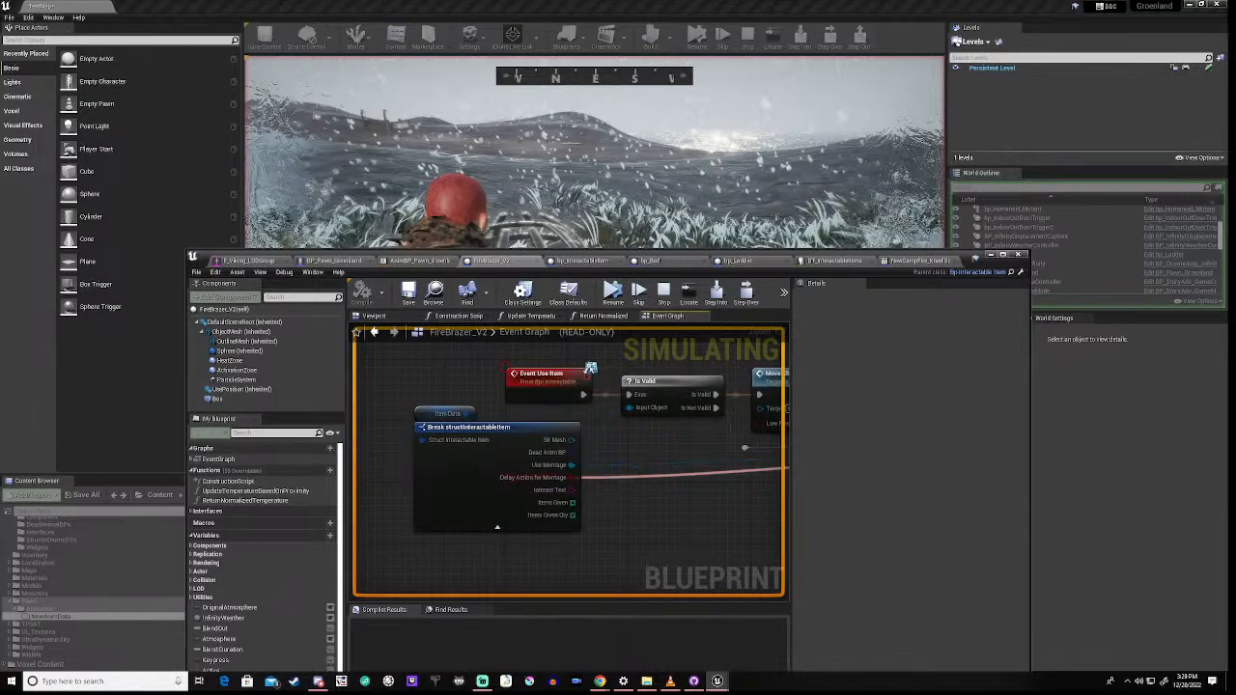
right_click_drag(674, 504, 429, 514)
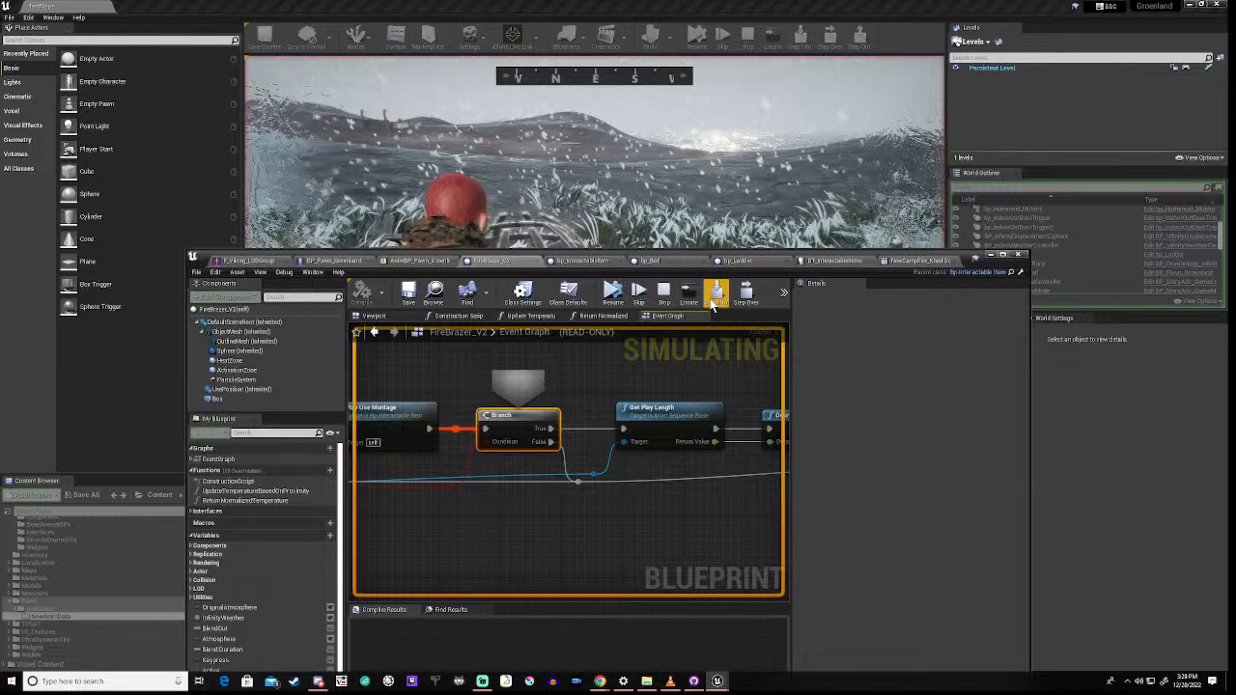
Step: Step over the Branch to Get Play Length, check the Delay and Switch Camera nodes, and resume and end the play session
left_click(741, 300)
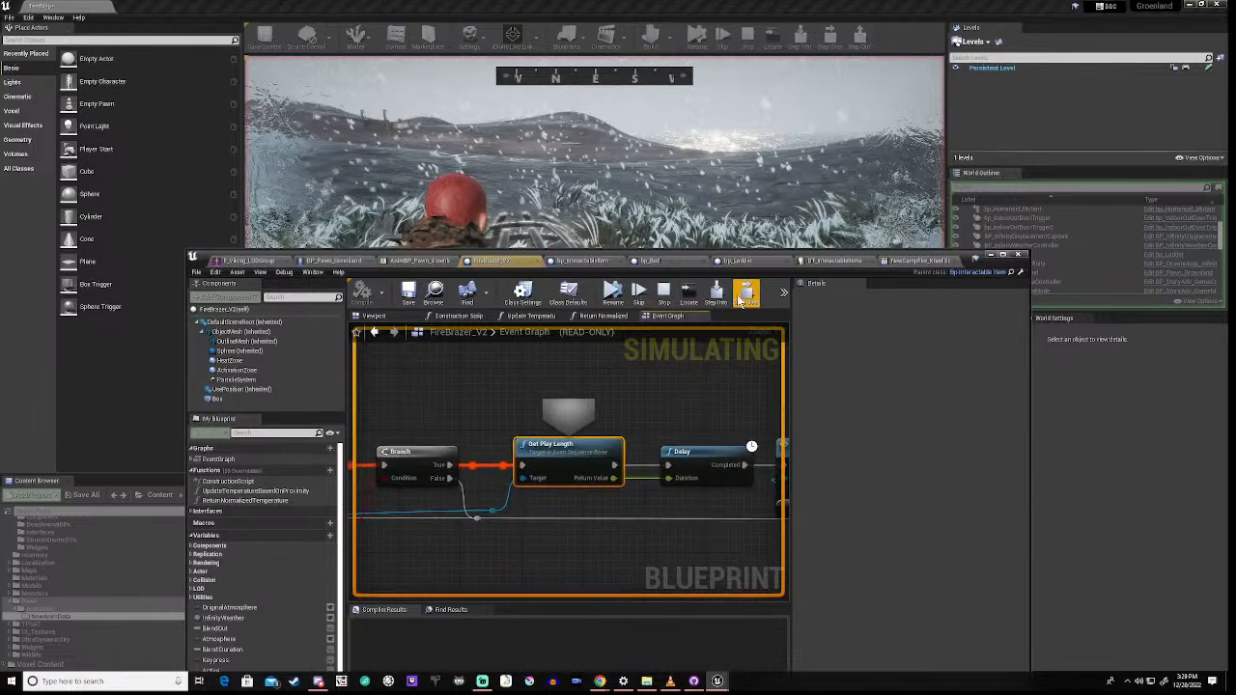
right_click_drag(679, 410, 517, 388)
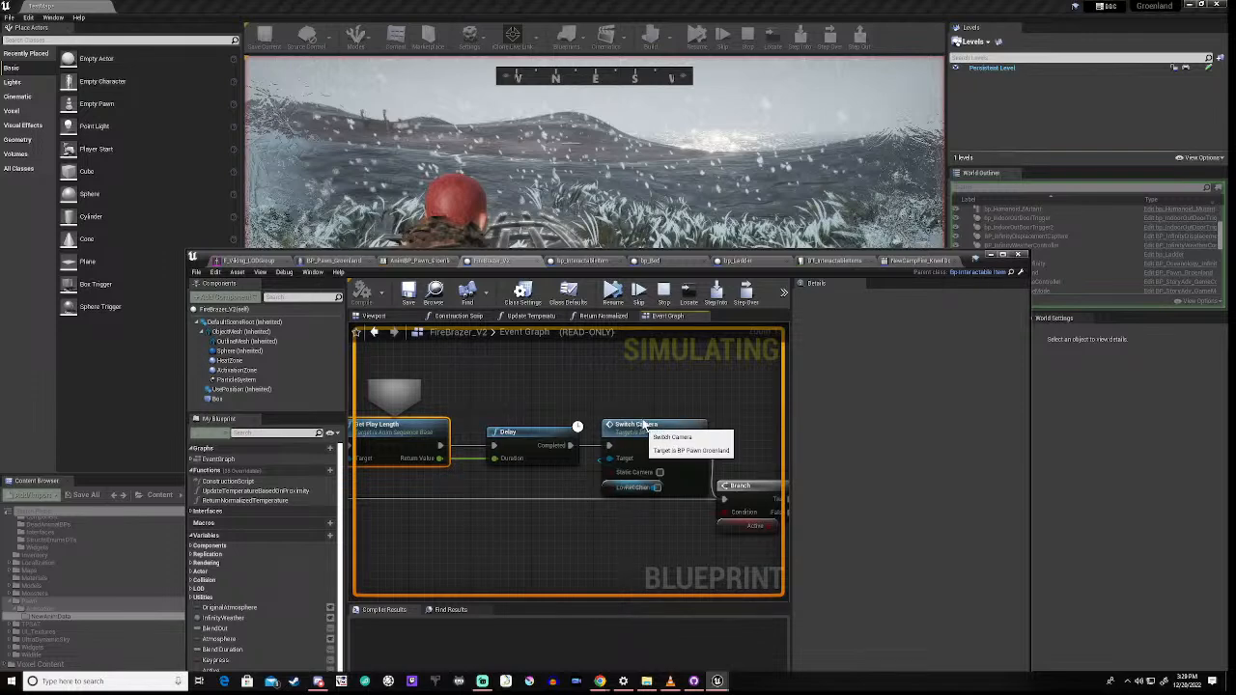
left_click(611, 294)
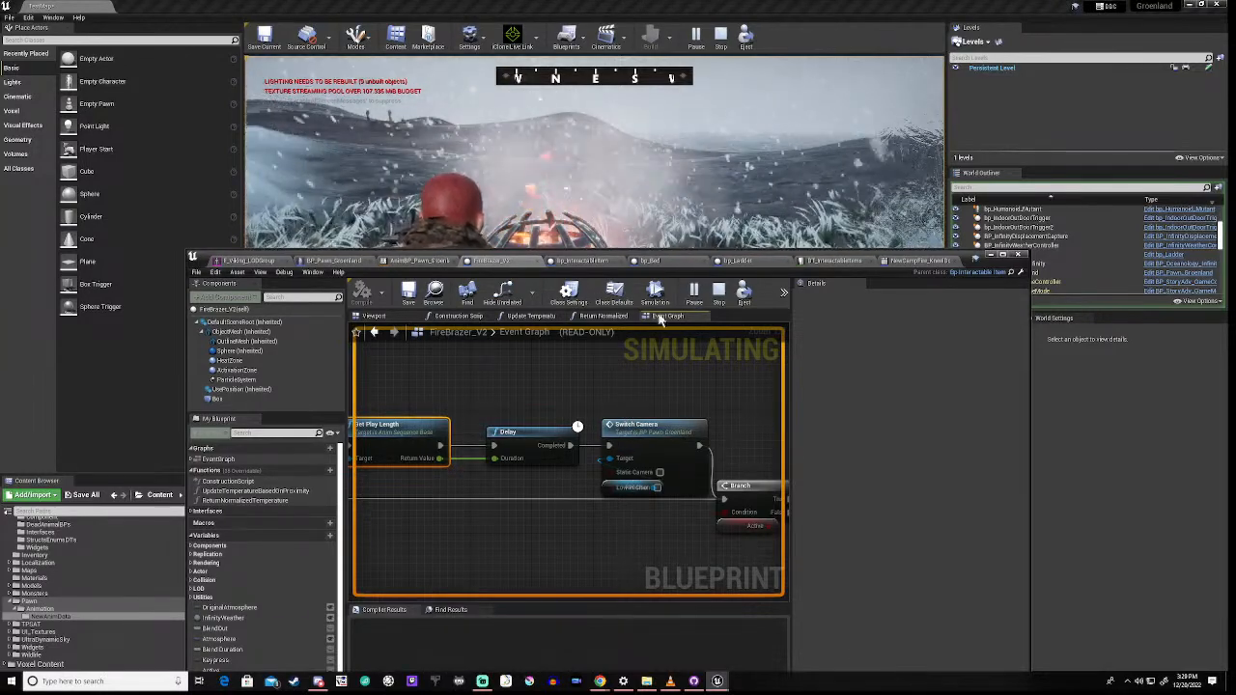
key("Escape")
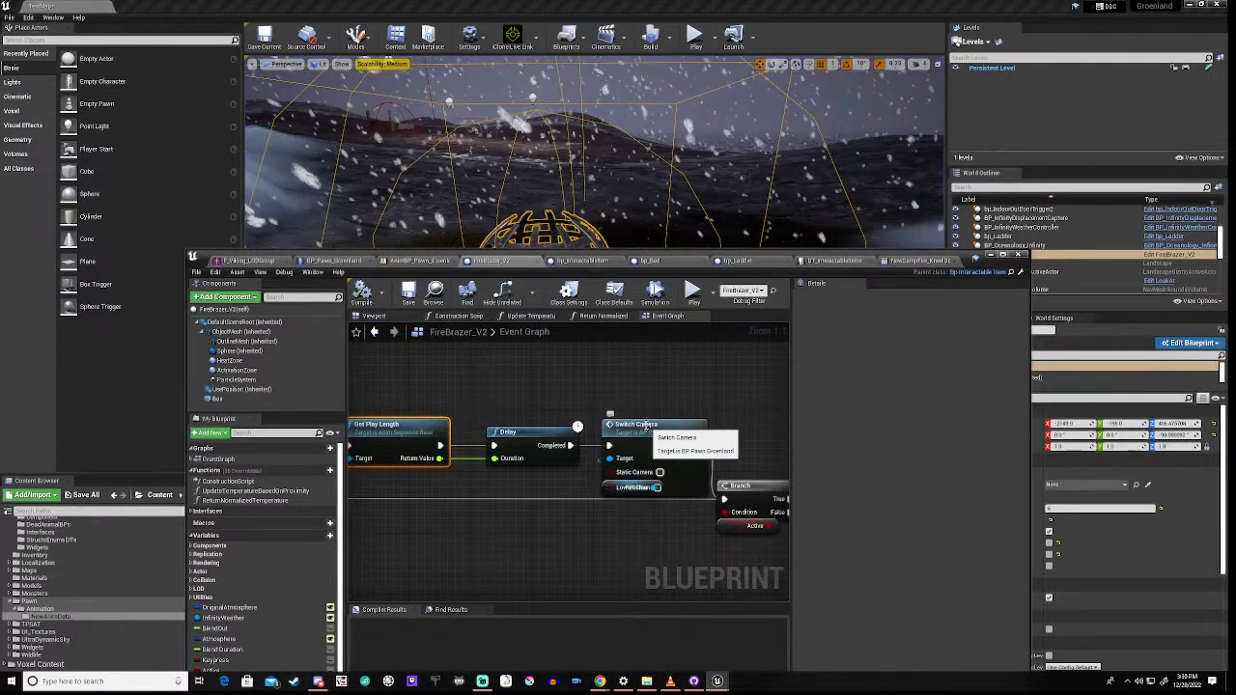
Step: Rearrange the Switch Camera and Ref Char nodes after the Delay so Ref Char sits below the Low Position input
left_click(645, 411)
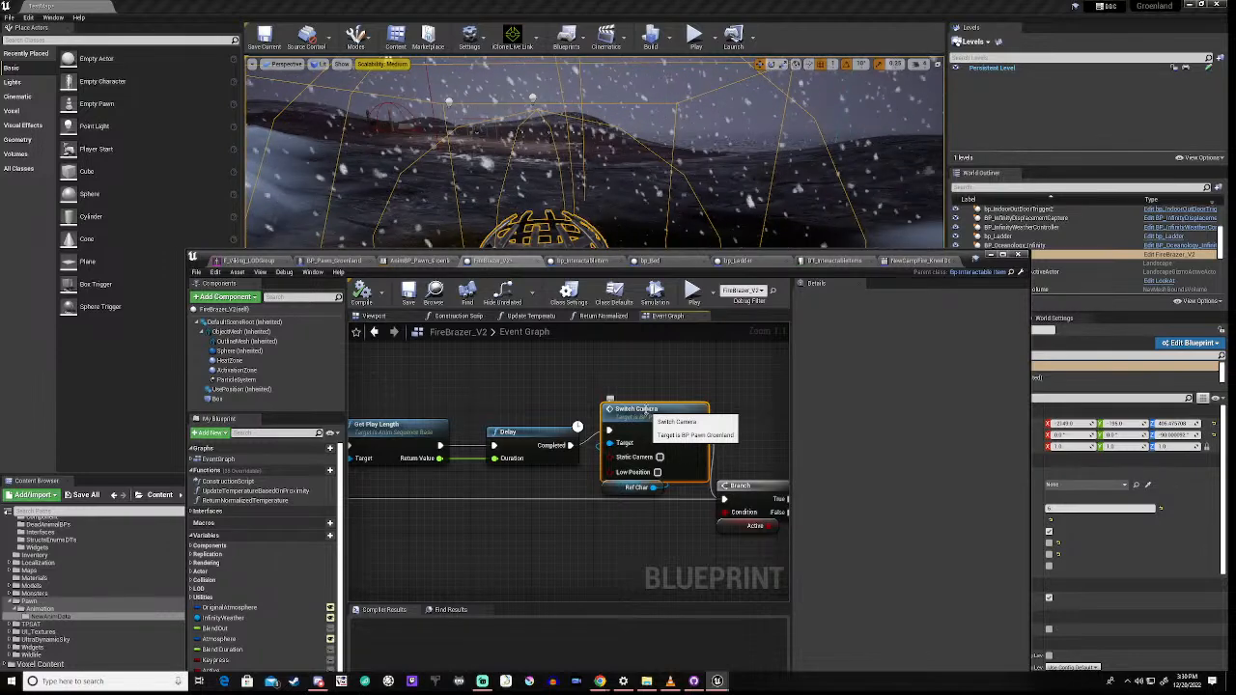
right_click_drag(594, 510, 485, 480)
left_click_drag(481, 354, 512, 456)
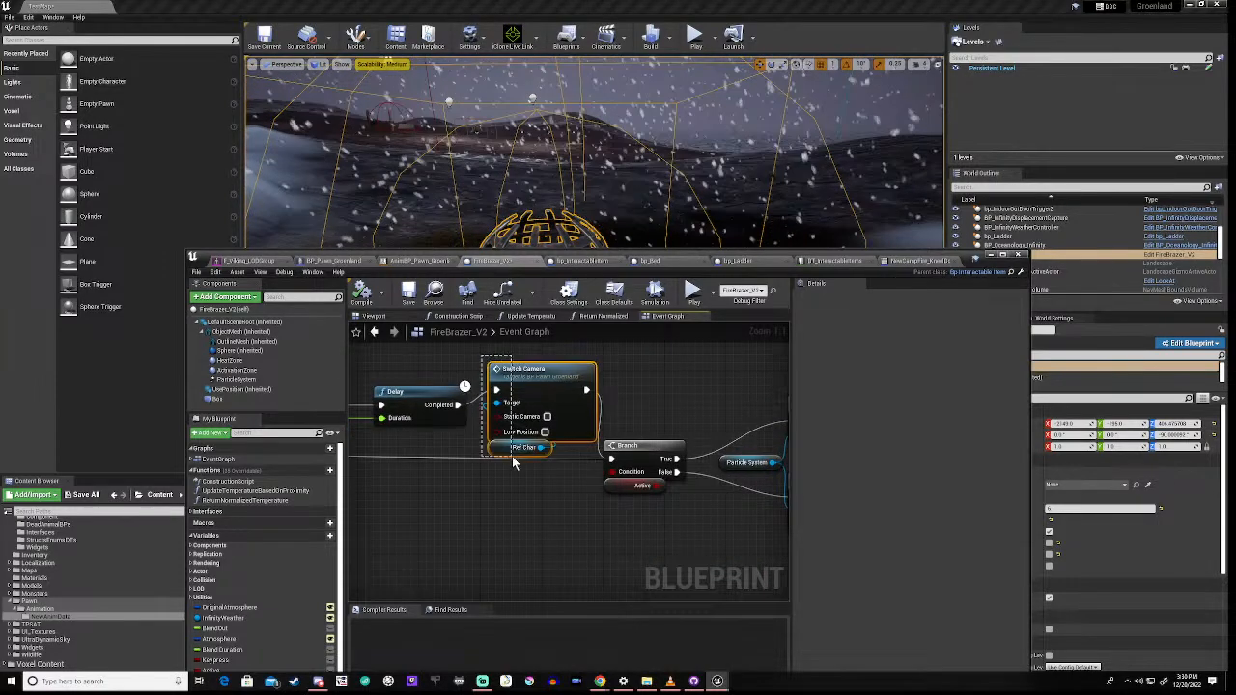
left_click_drag(532, 380, 529, 392)
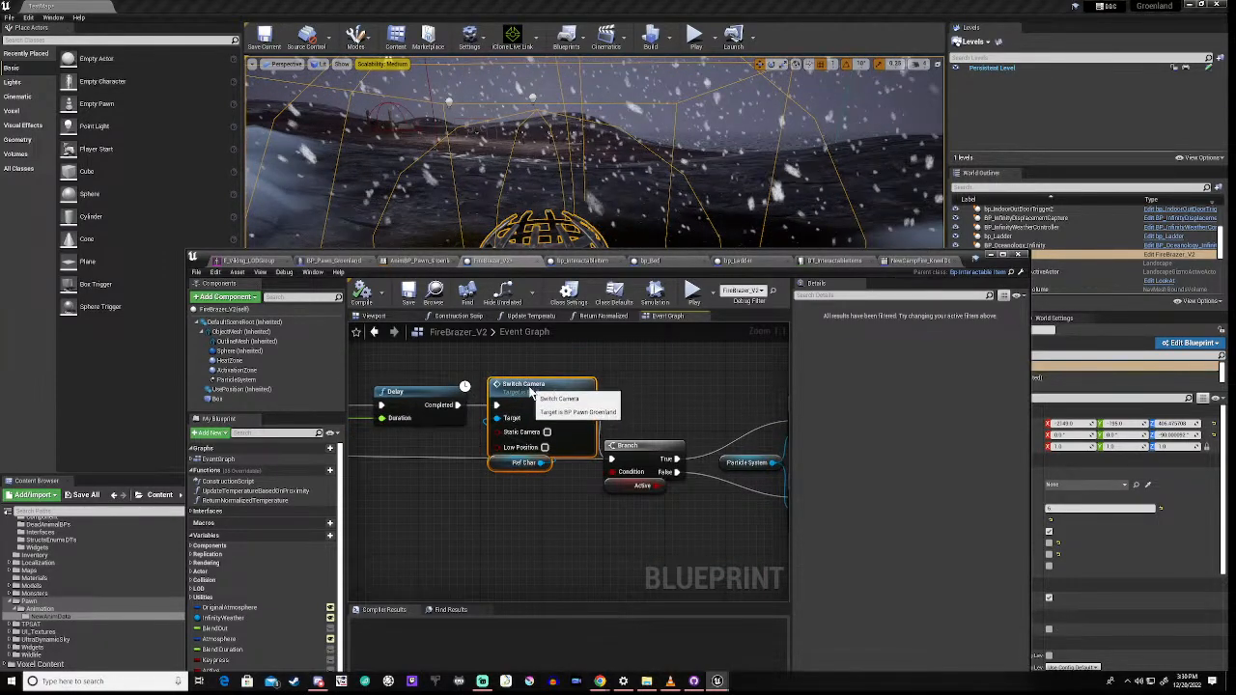
right_click_drag(451, 496, 520, 505)
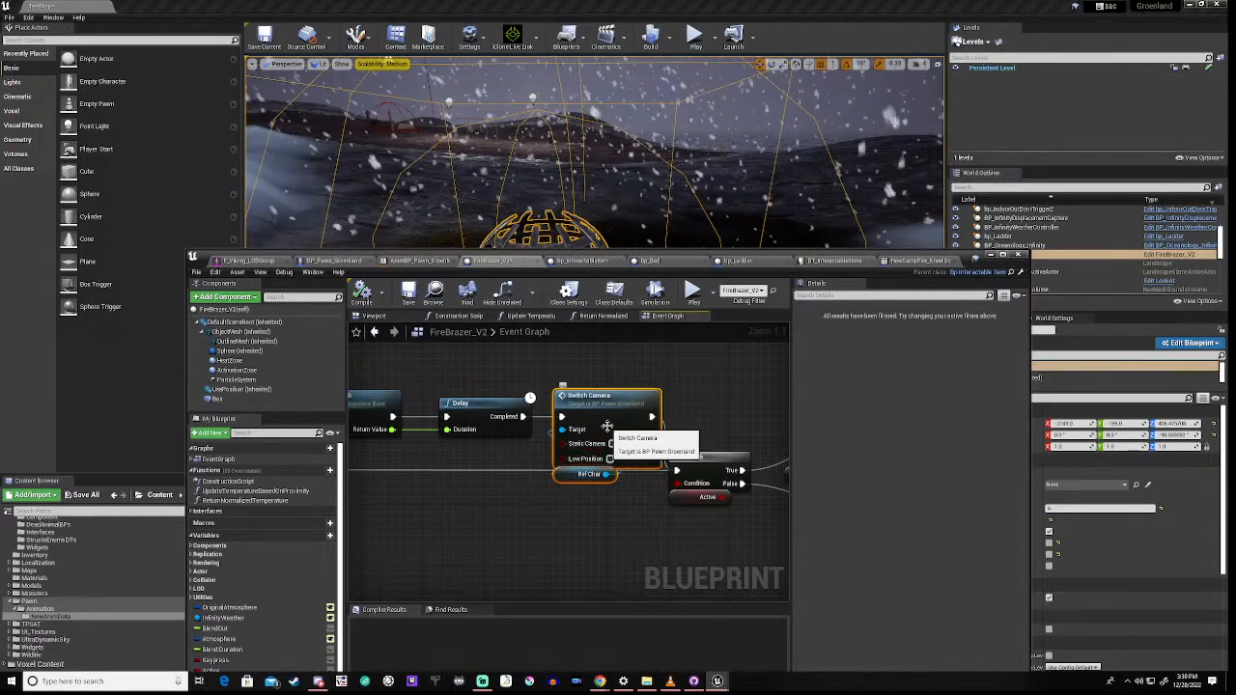
left_click(521, 518)
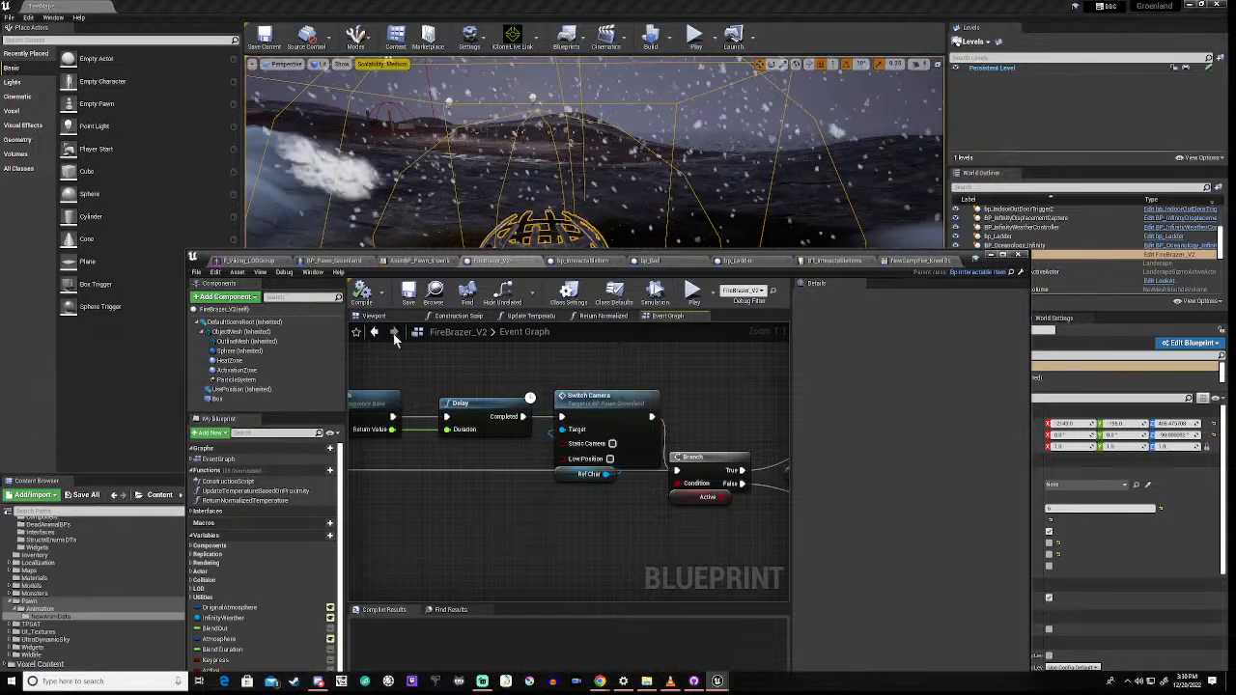
Step: Examine bp_Ladder's event graph from Disable Input through the overlap Branch checks to the tlClimb timeline
left_click(736, 262)
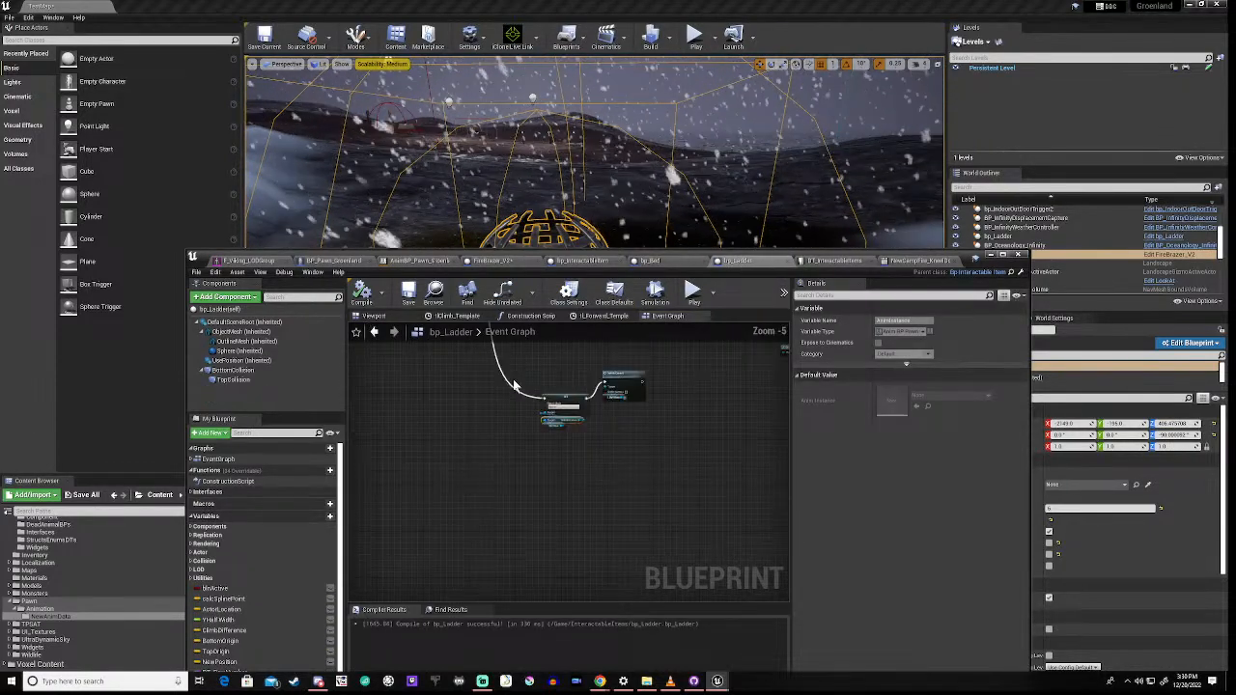
scroll(576, 396, "down", 5)
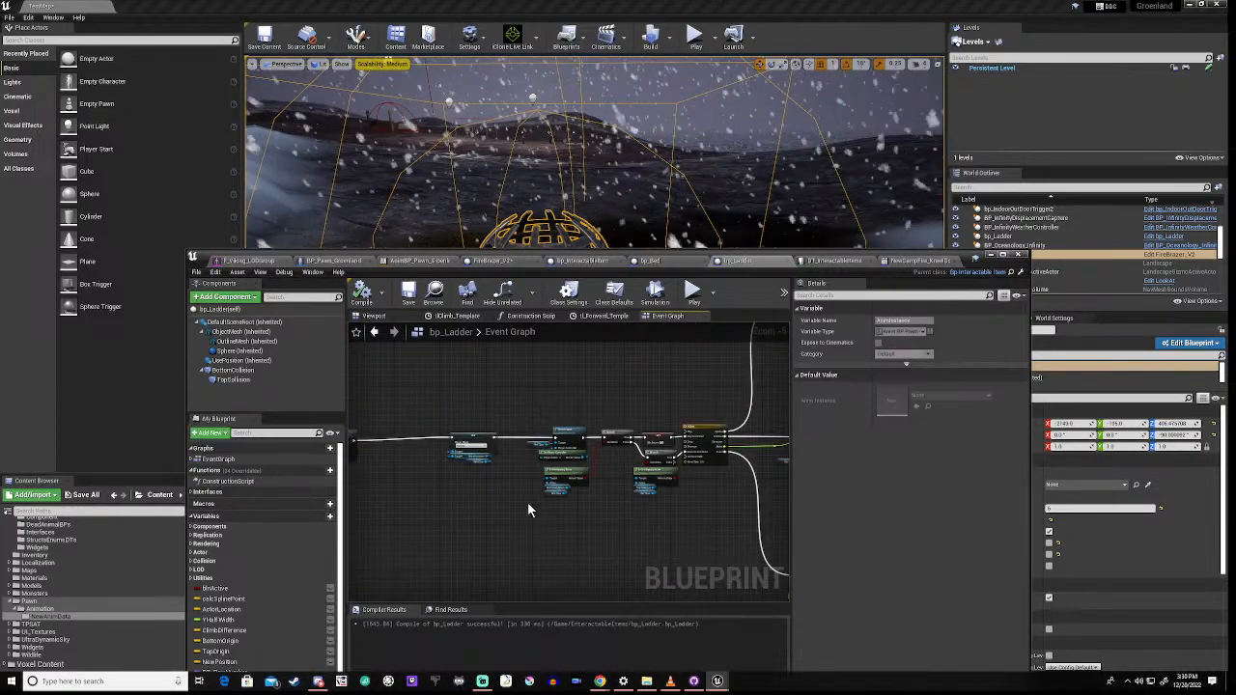
scroll(578, 448, "up", 5)
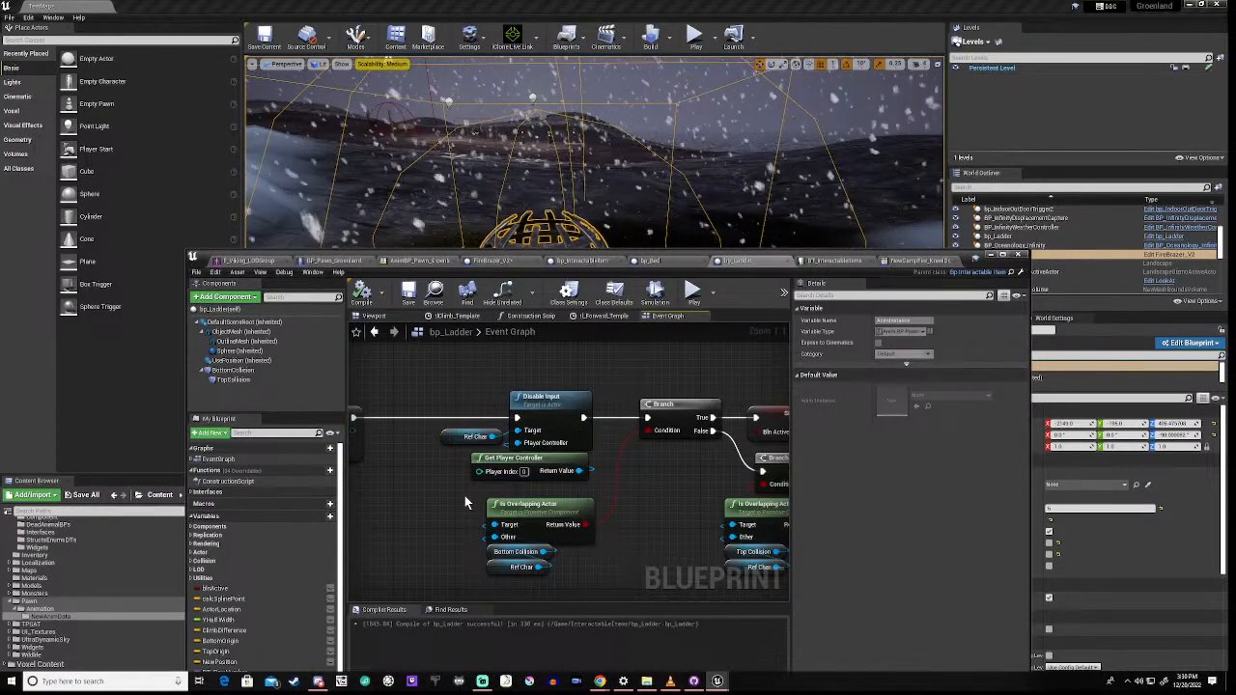
right_click_drag(702, 490, 449, 489)
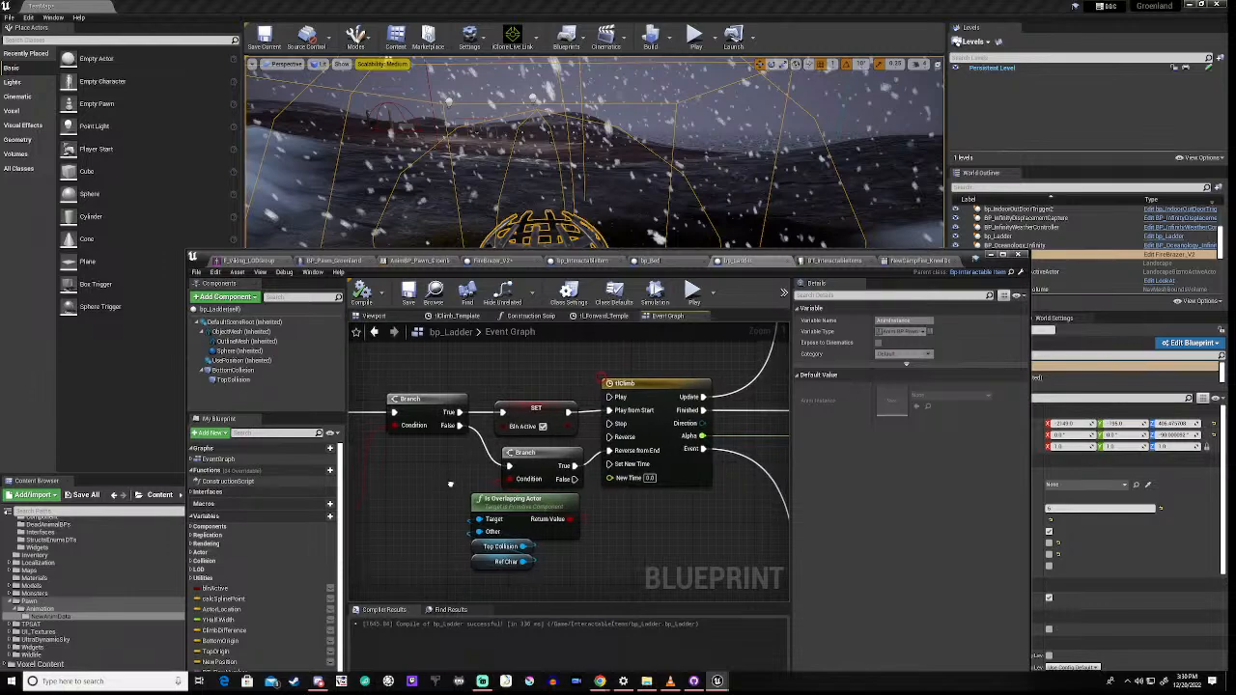
scroll(449, 484, "down", 5)
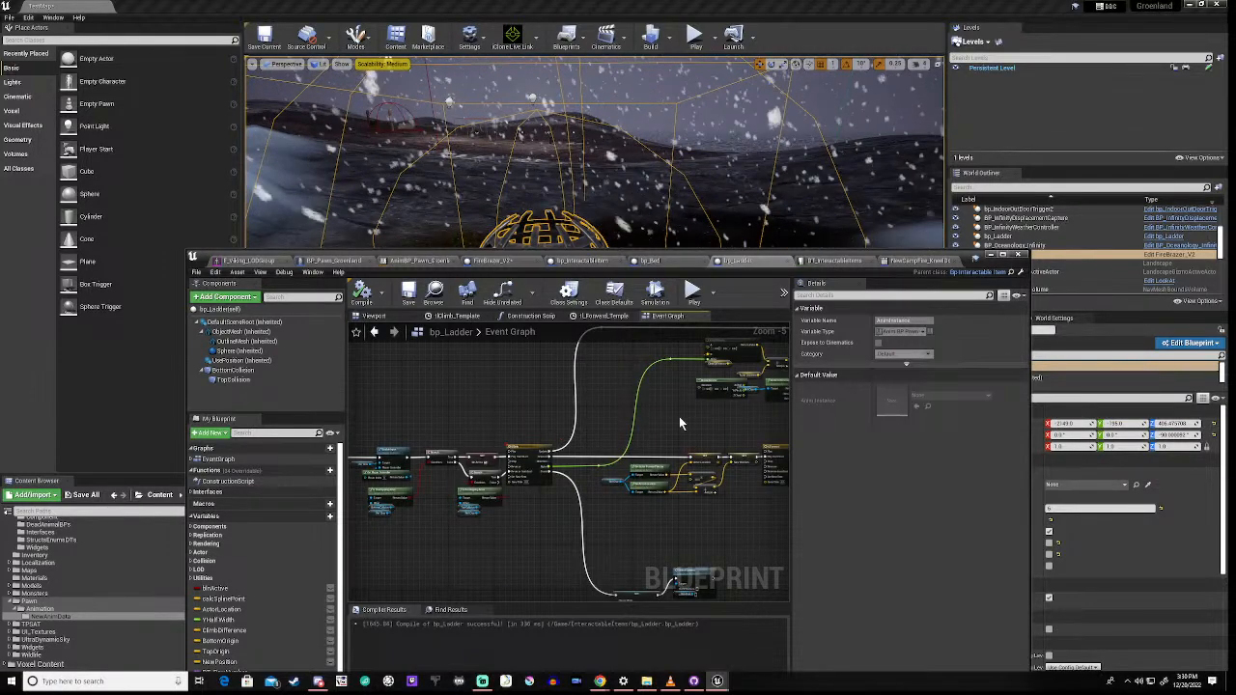
right_click_drag(678, 421, 830, 365)
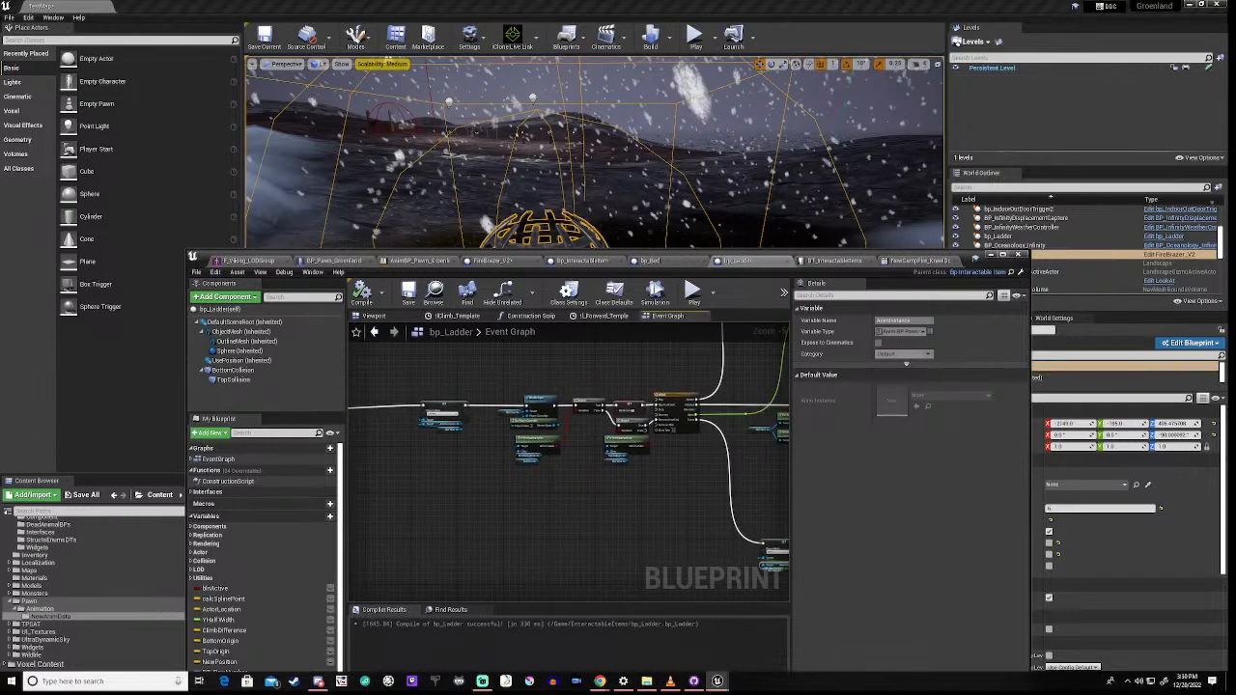
scroll(496, 403, "up", 5)
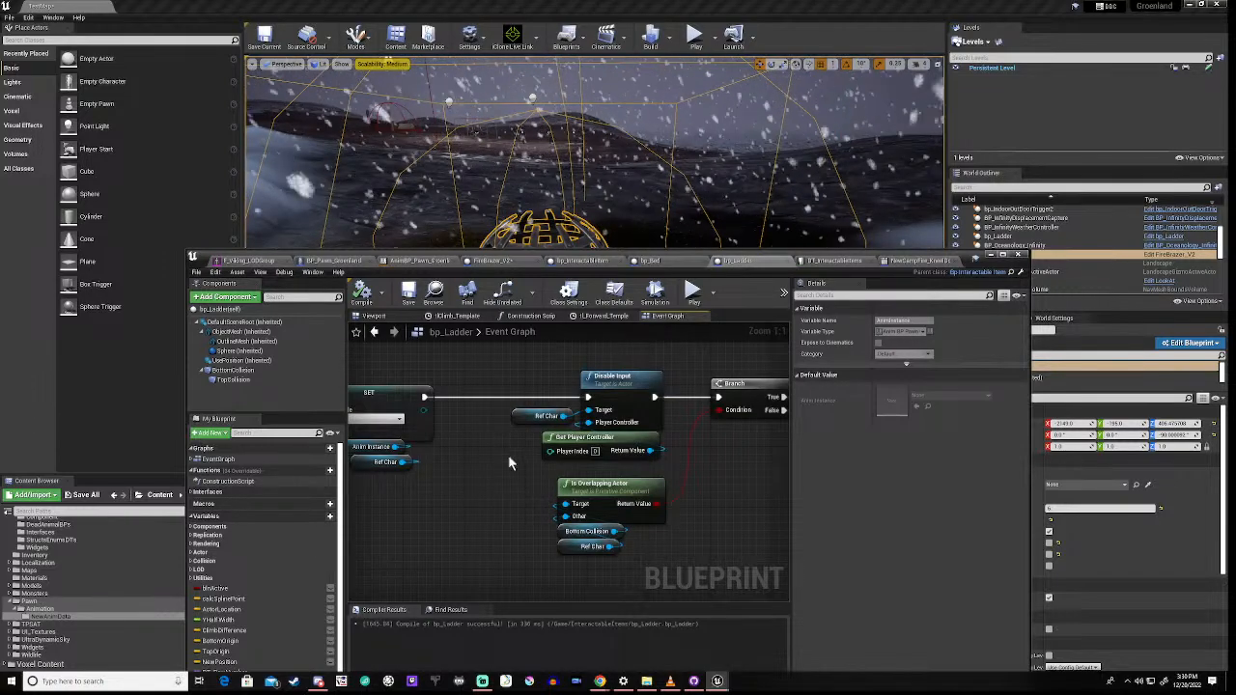
right_click_drag(517, 466, 265, 450)
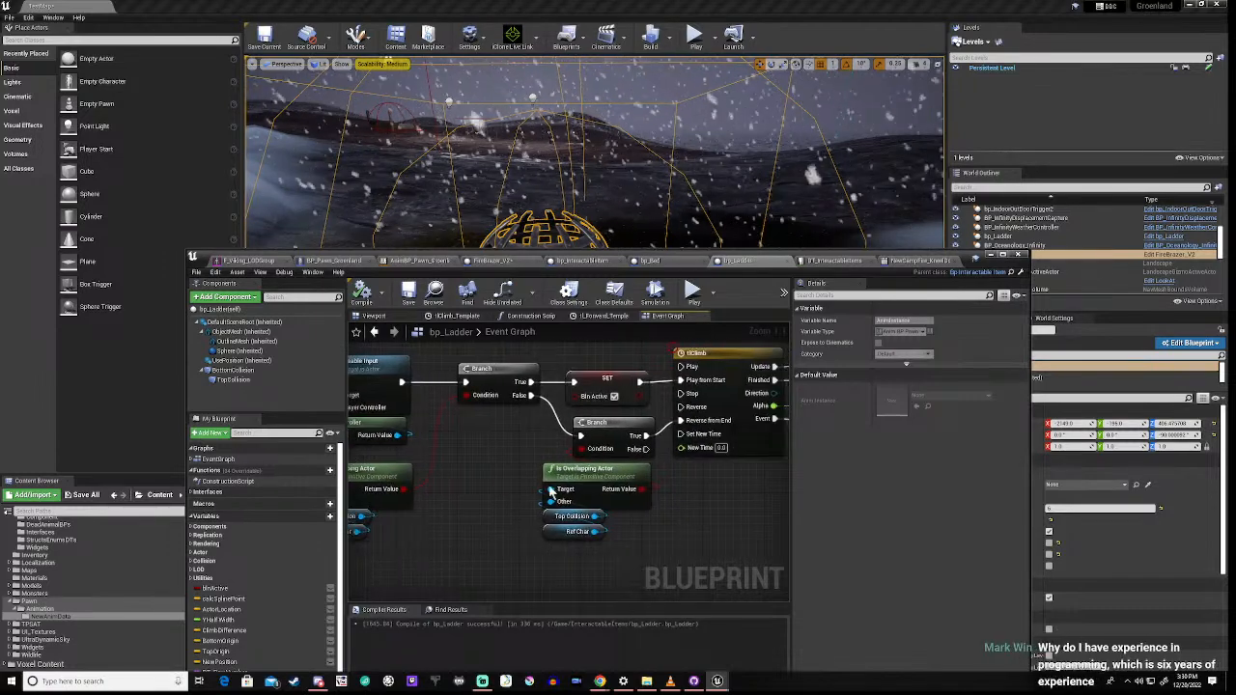
Step: Trace the ladder timeline's update path to SetActorTransform and move its Ref Char node directly below GetActorRotation
right_click_drag(712, 502, 332, 618)
right_click_drag(713, 387, 365, 599)
right_click_drag(777, 509, 590, 504)
scroll(533, 511, "down", 2)
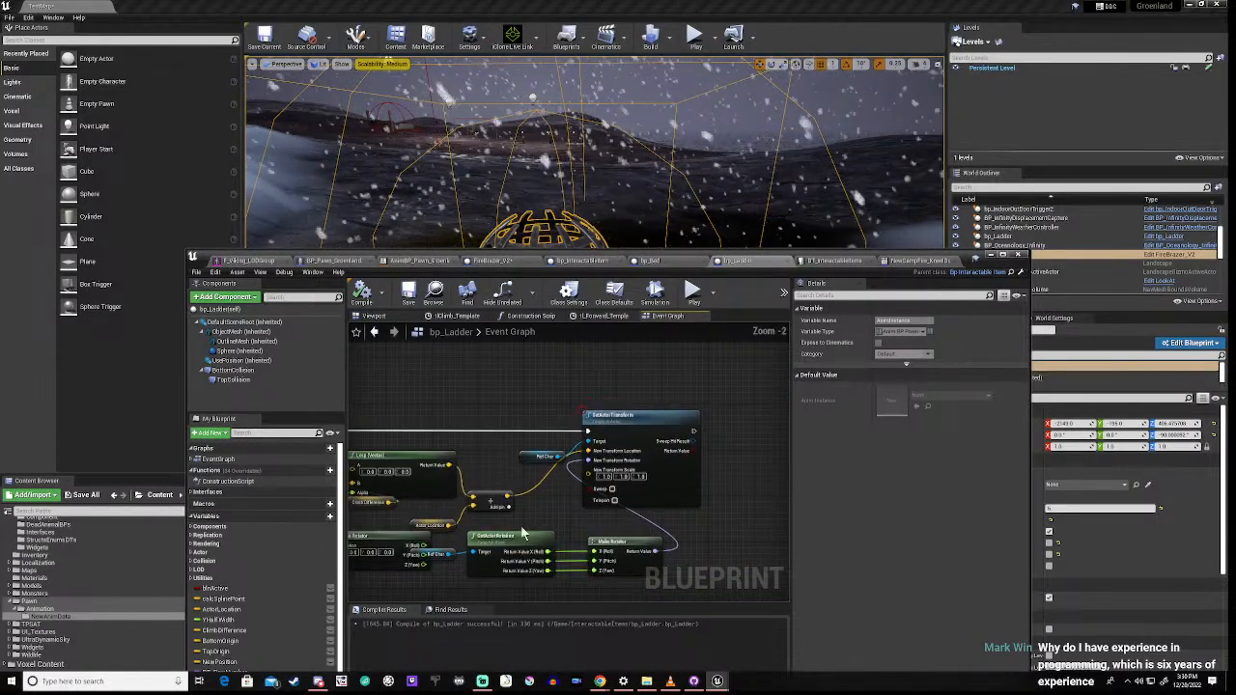
right_click_drag(408, 591, 551, 530)
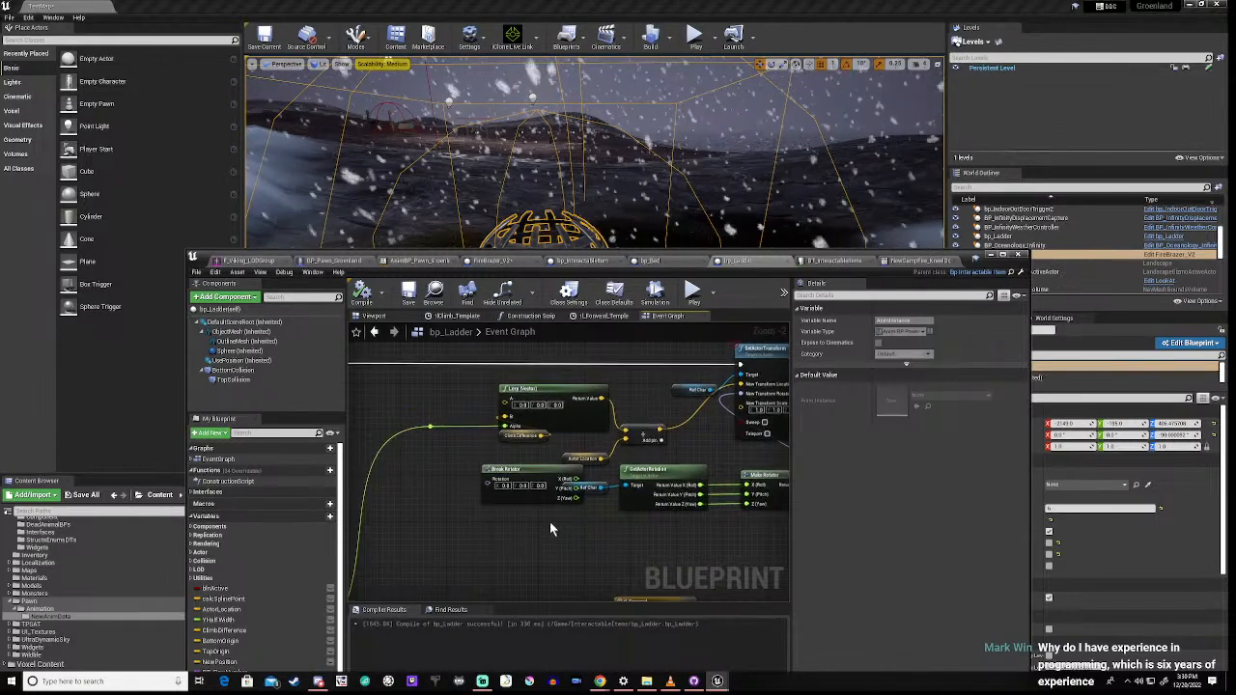
left_click_drag(597, 490, 604, 520)
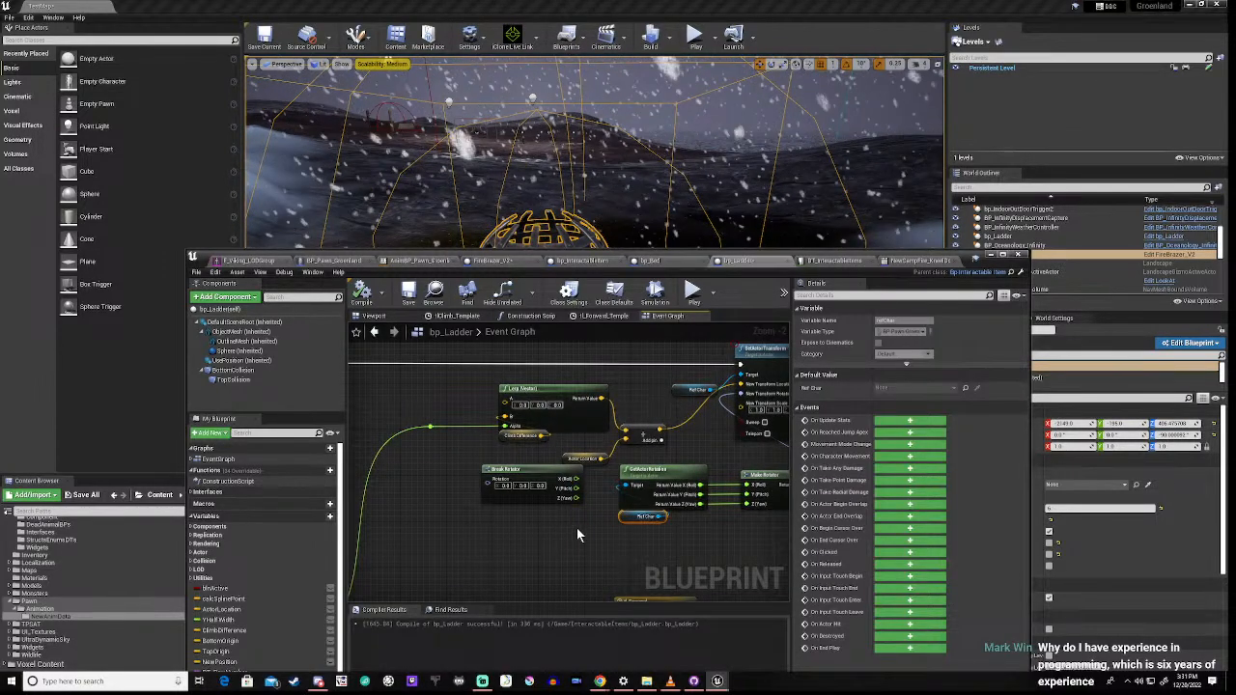
Step: Move the Get Player Controller node directly beneath Ref Char at the ladder's Enable Input node
scroll(576, 527, "down", 3)
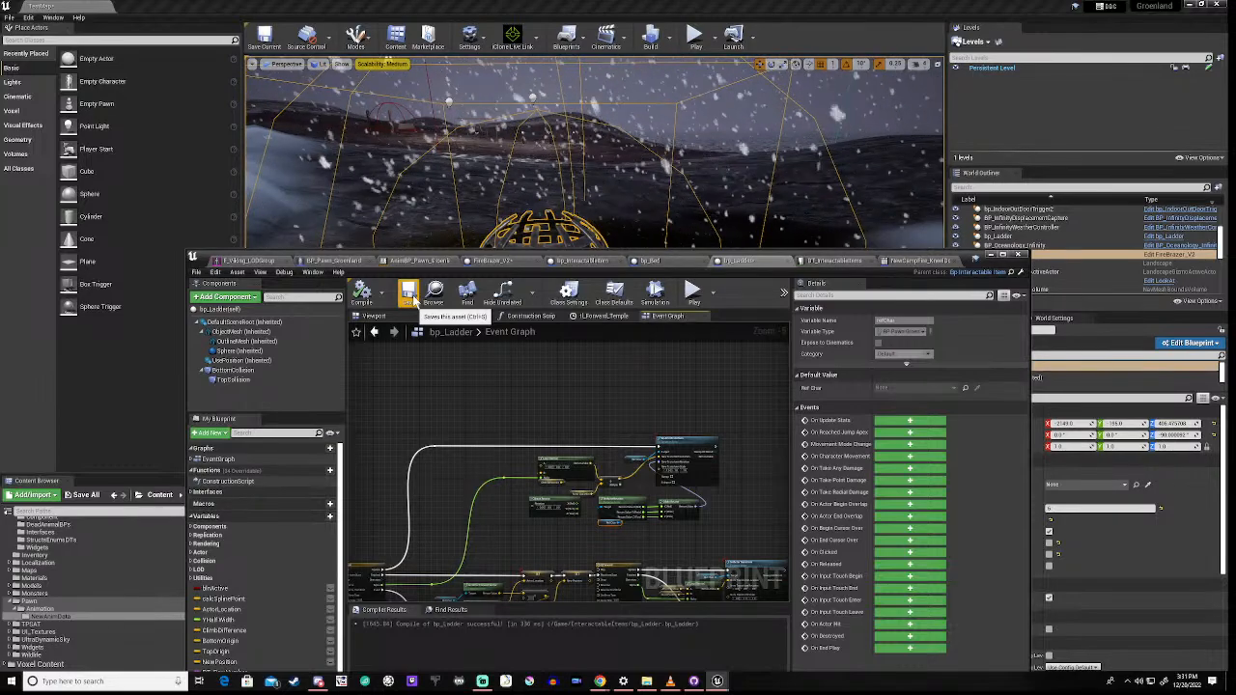
right_click_drag(504, 524, 422, 383)
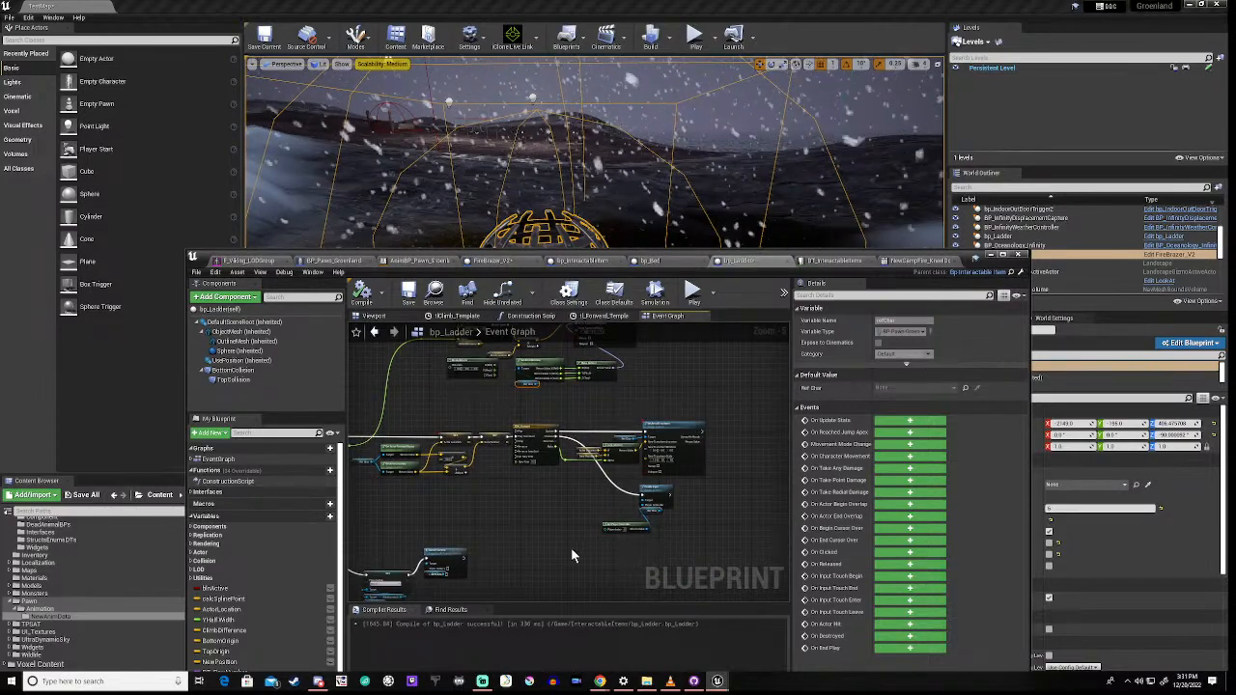
scroll(573, 550, "up", 6)
left_click(699, 492)
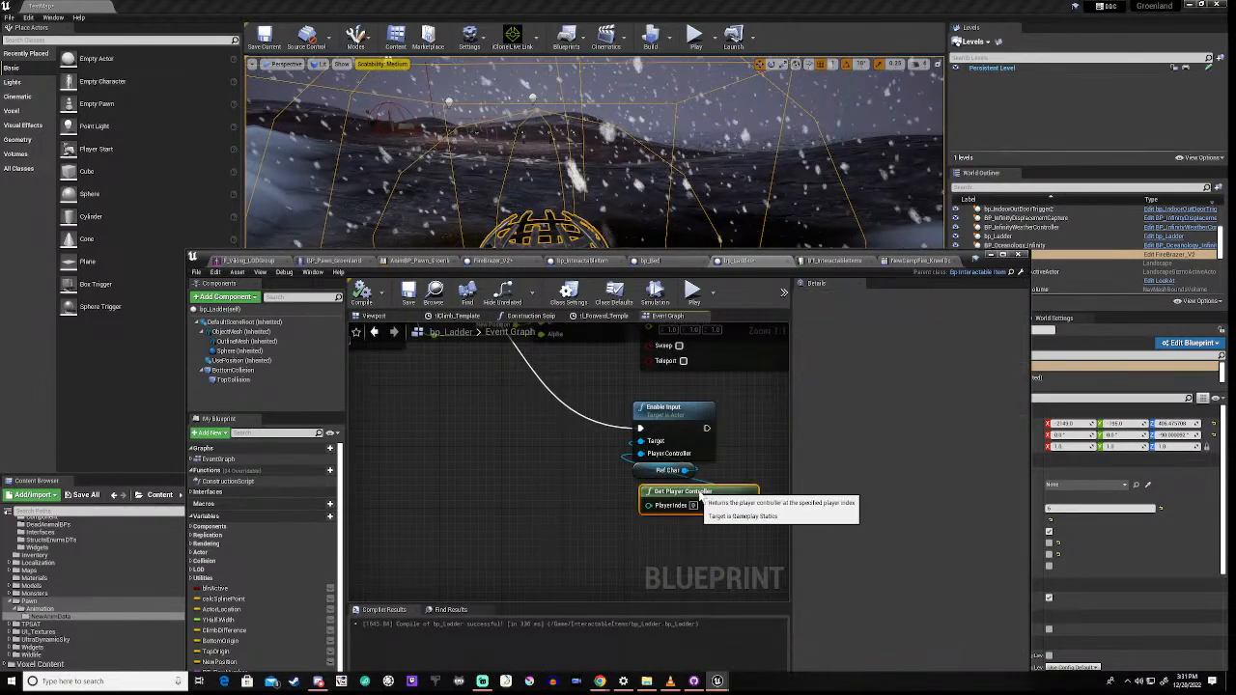
left_click_drag(700, 492, 687, 490)
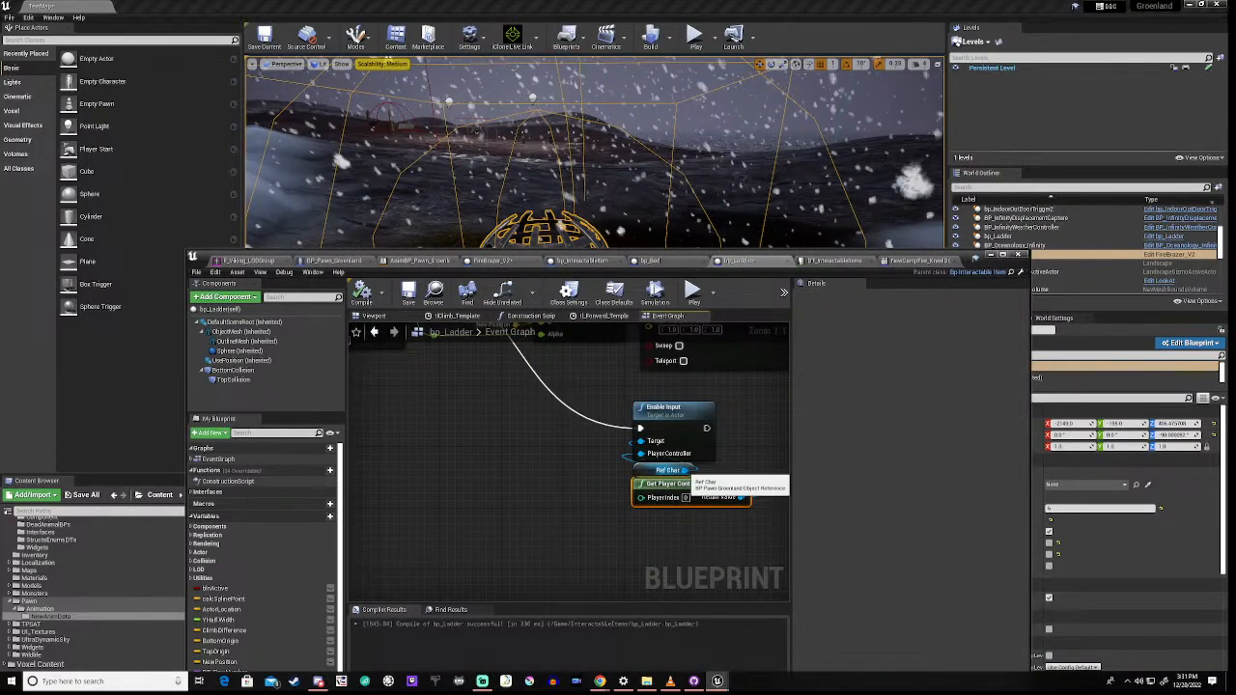
scroll(518, 428, "down", 3)
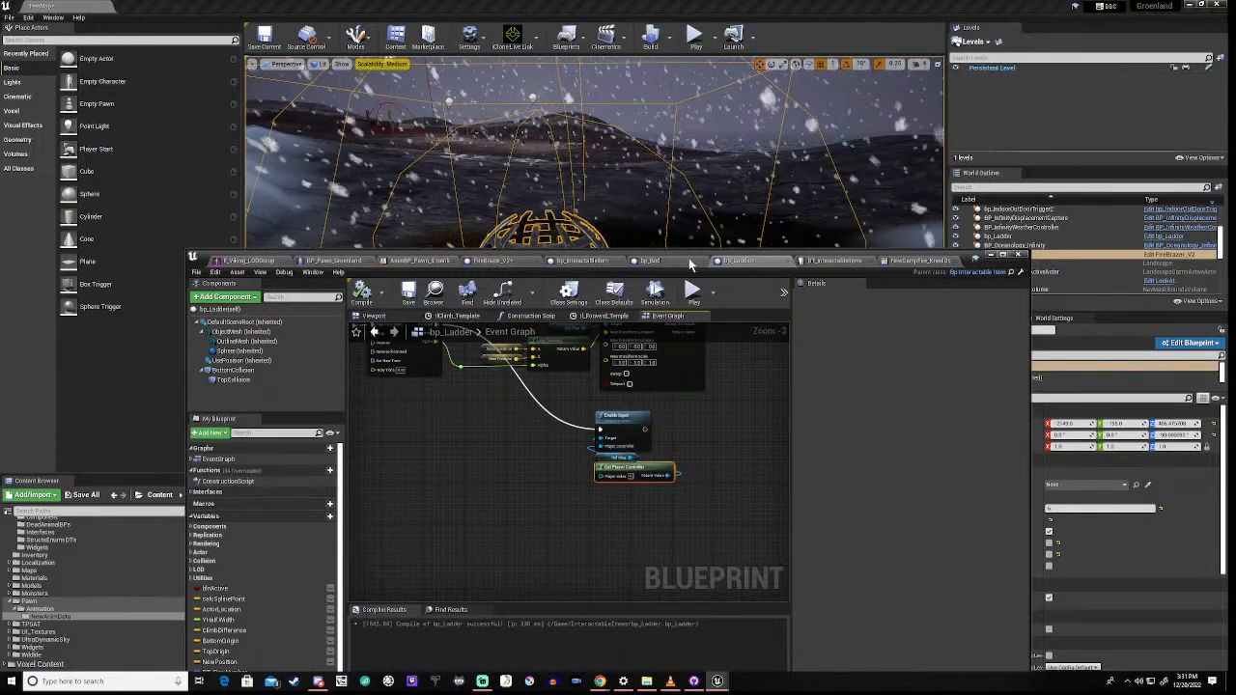
Step: Switch to the BP_Pawn_Greenland blueprint and look over its Set Is Indoors function graph
left_click_drag(696, 259, 704, 532)
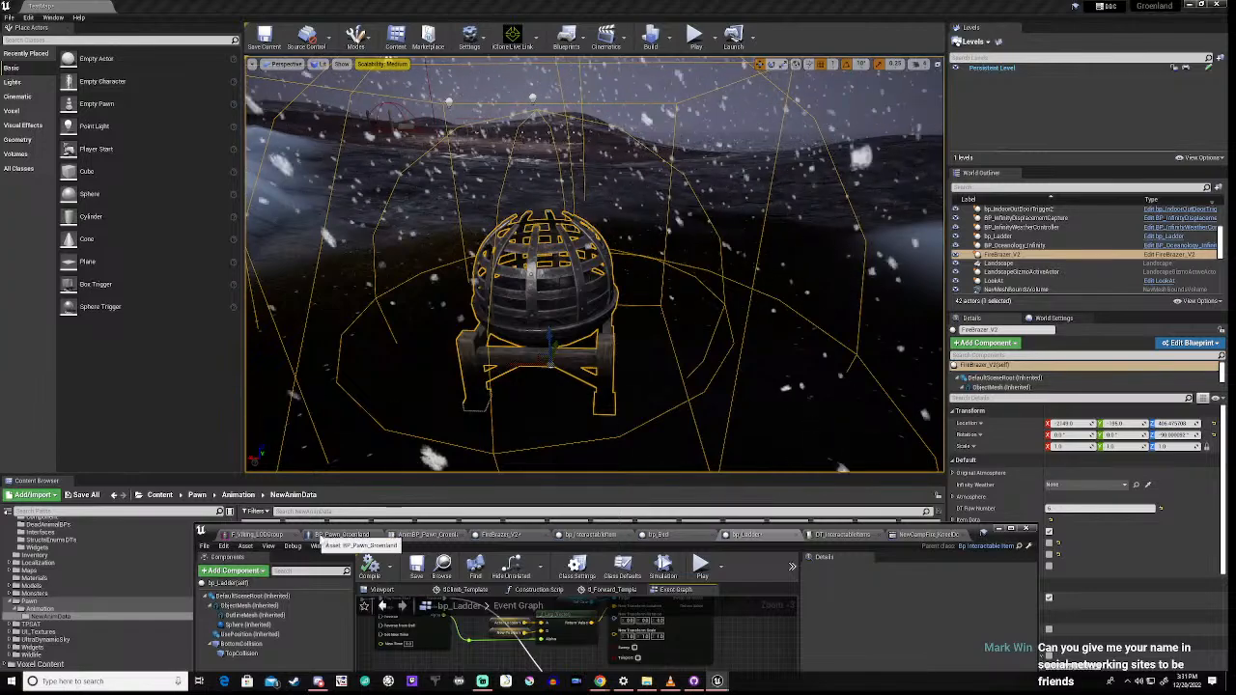
left_click(333, 535)
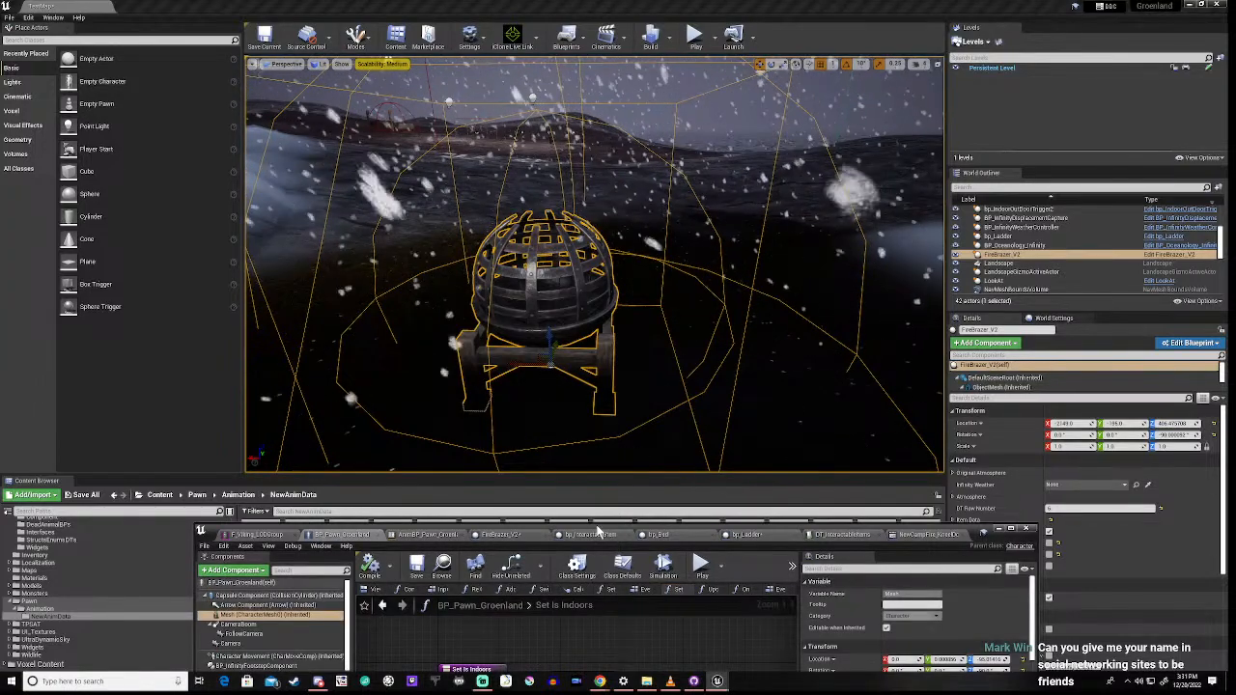
left_click_drag(599, 532, 613, 249)
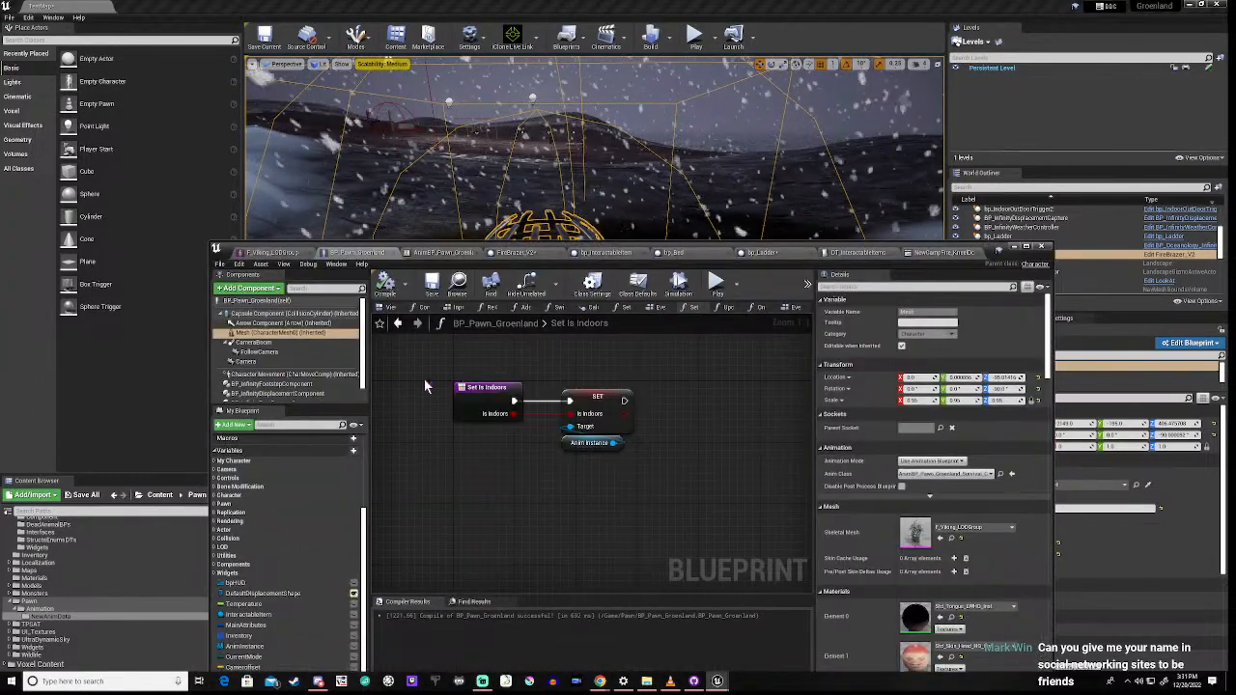
scroll(477, 351, "down", 6)
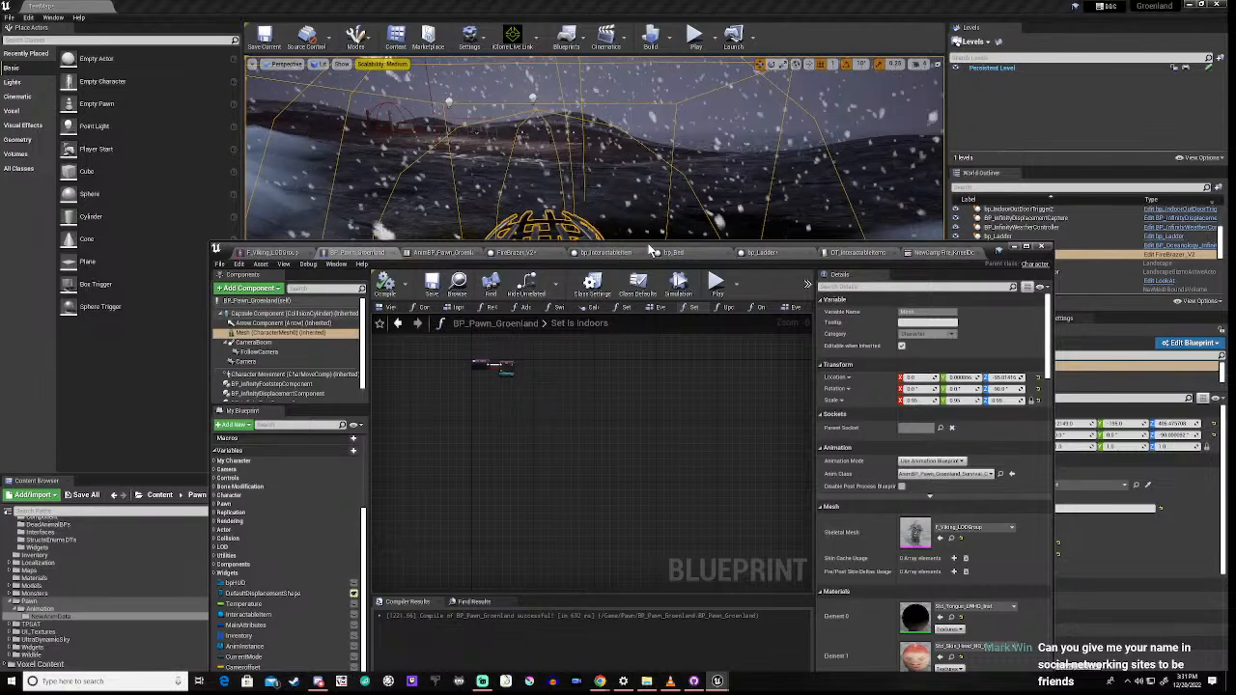
Step: Uncover the level viewport, start a play session, walk the character to the fire brazier, and trigger its Light interaction
left_click_drag(651, 251, 645, 493)
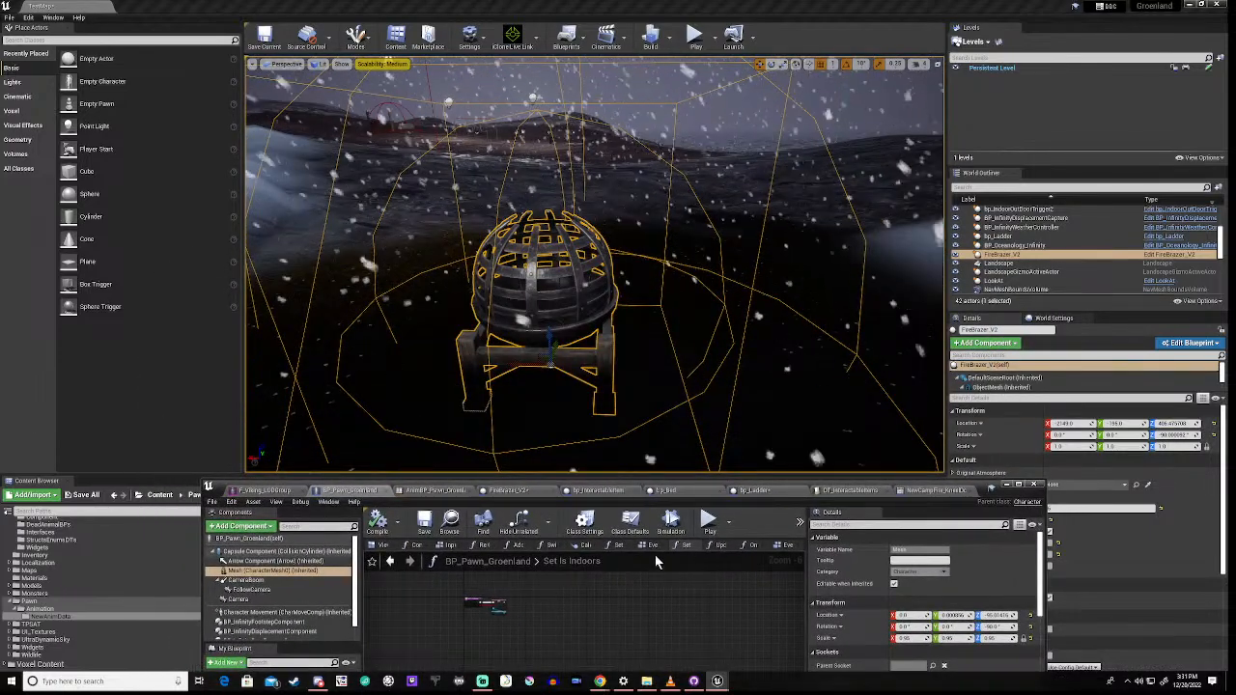
left_click(710, 526)
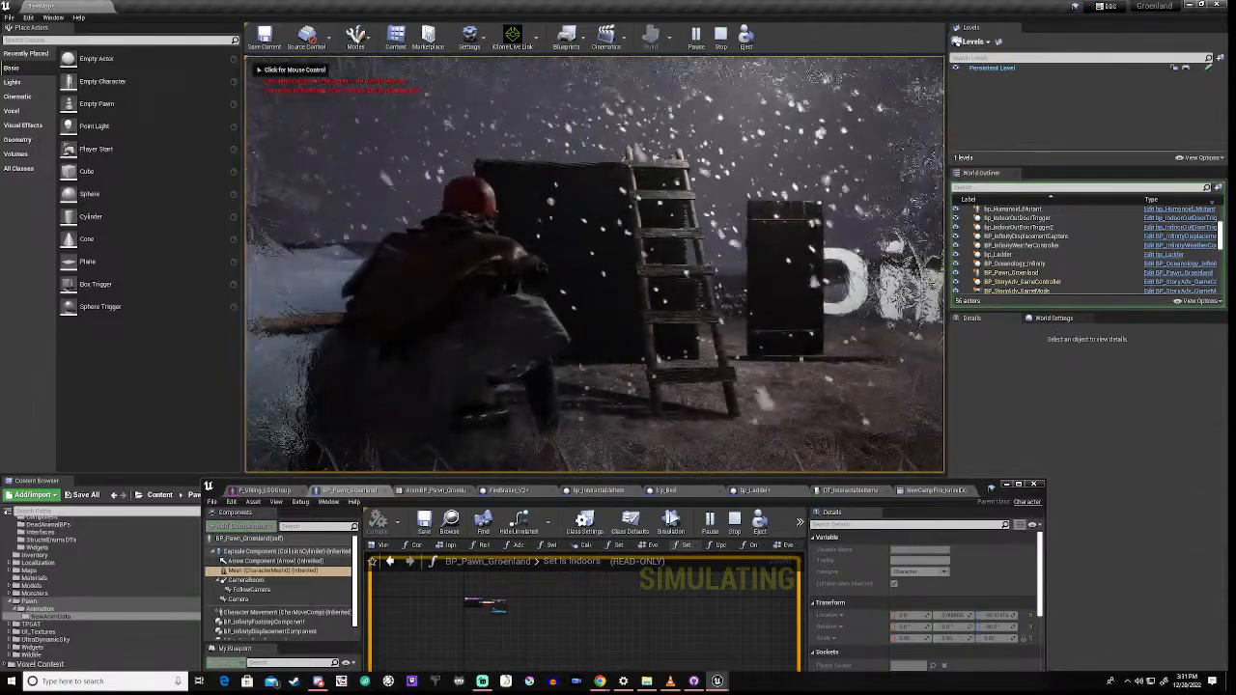
left_click(595, 290)
key("w")
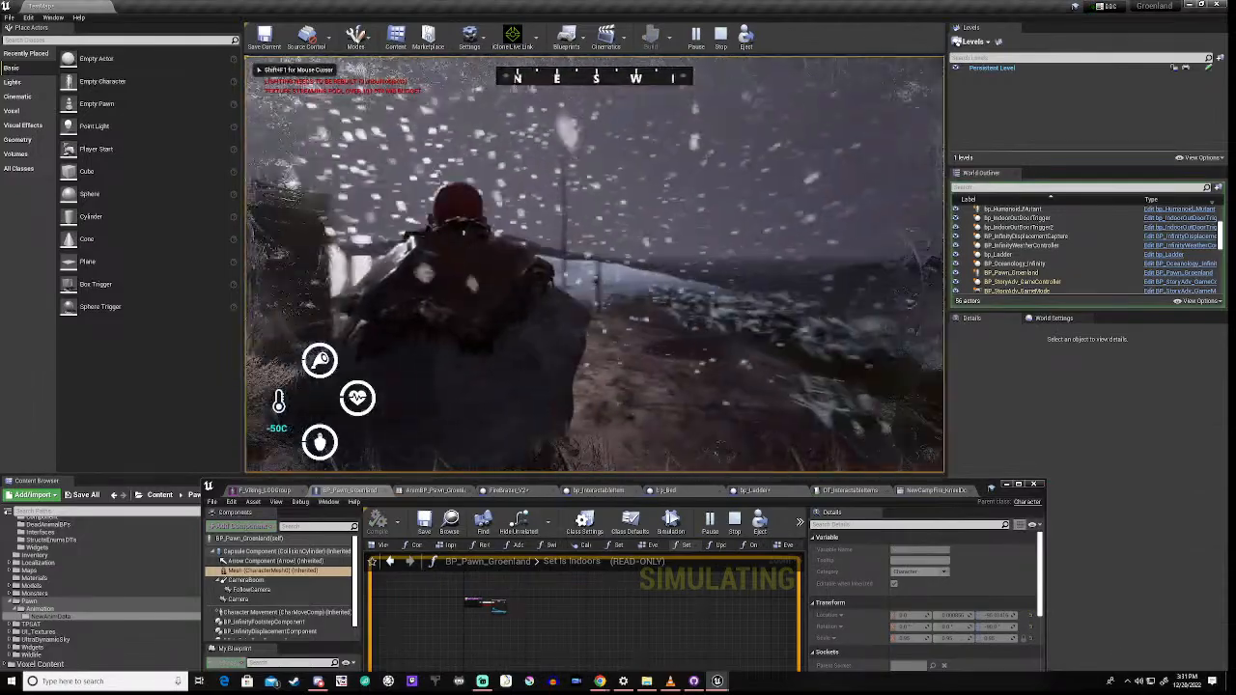
key("w")
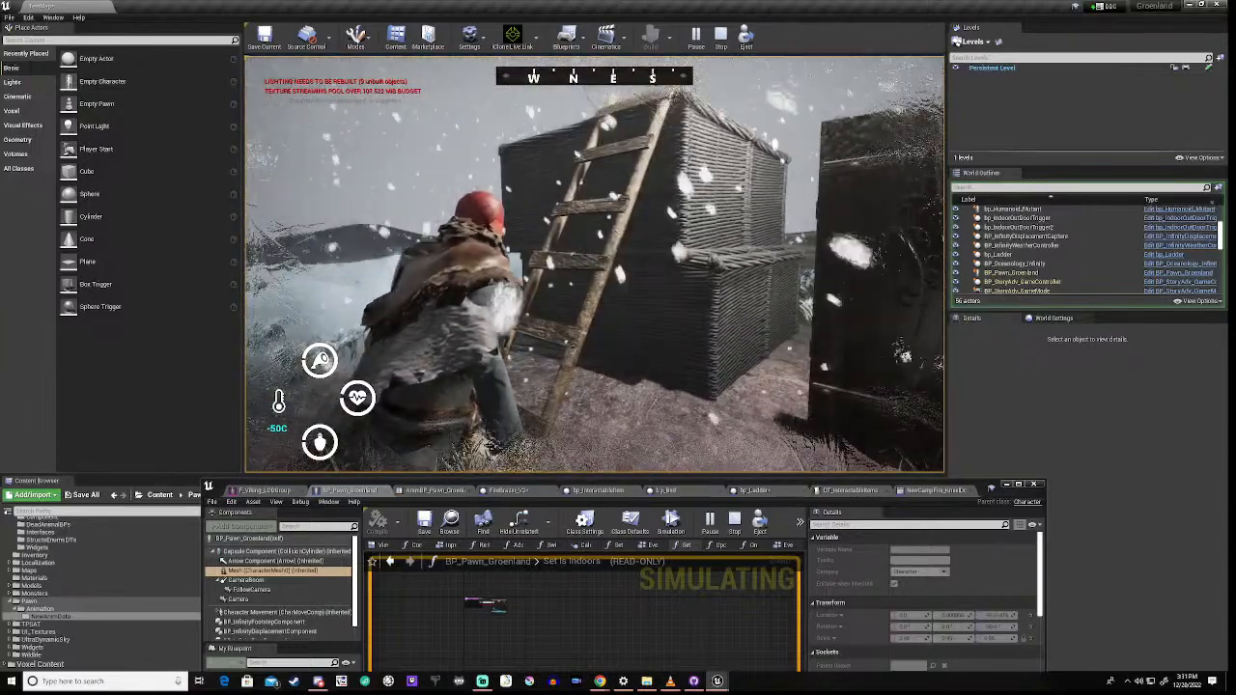
key("w")
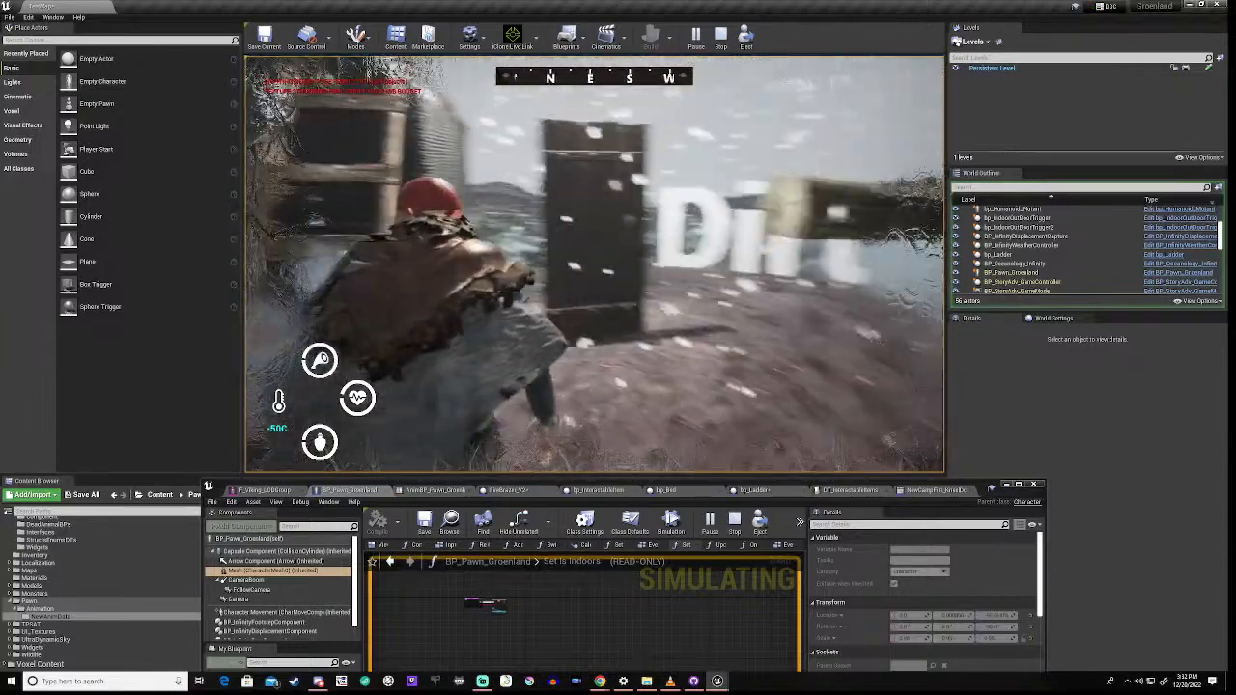
key("w")
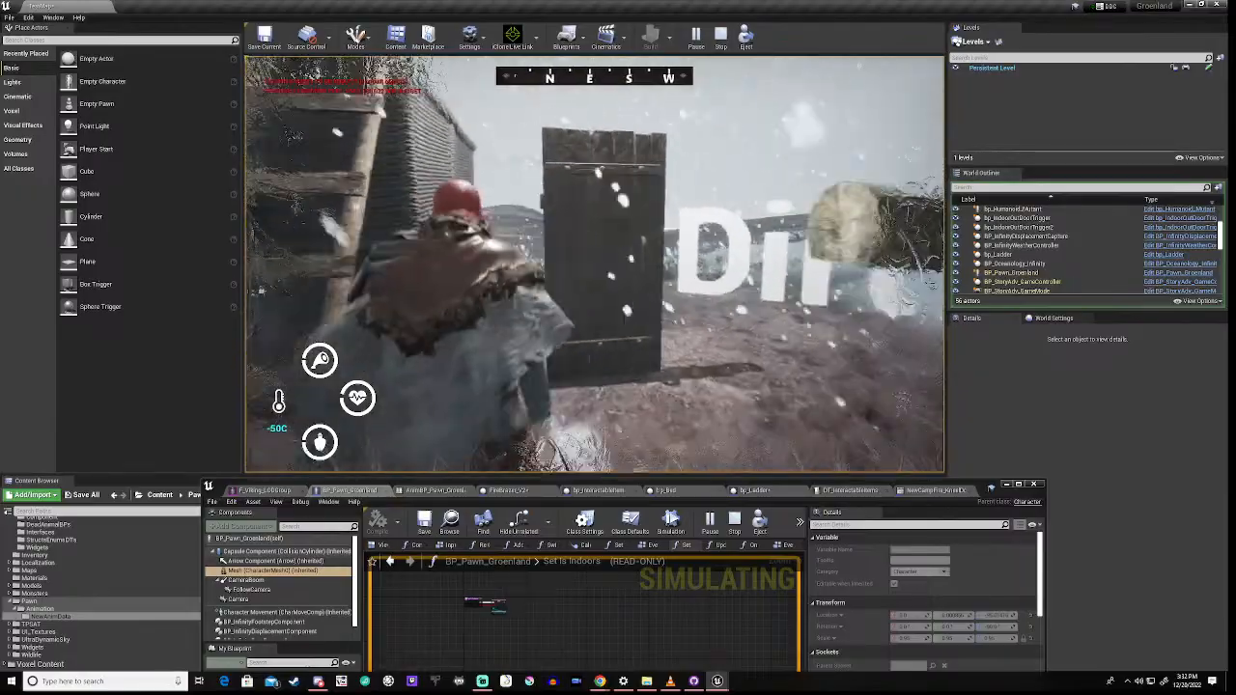
key("s")
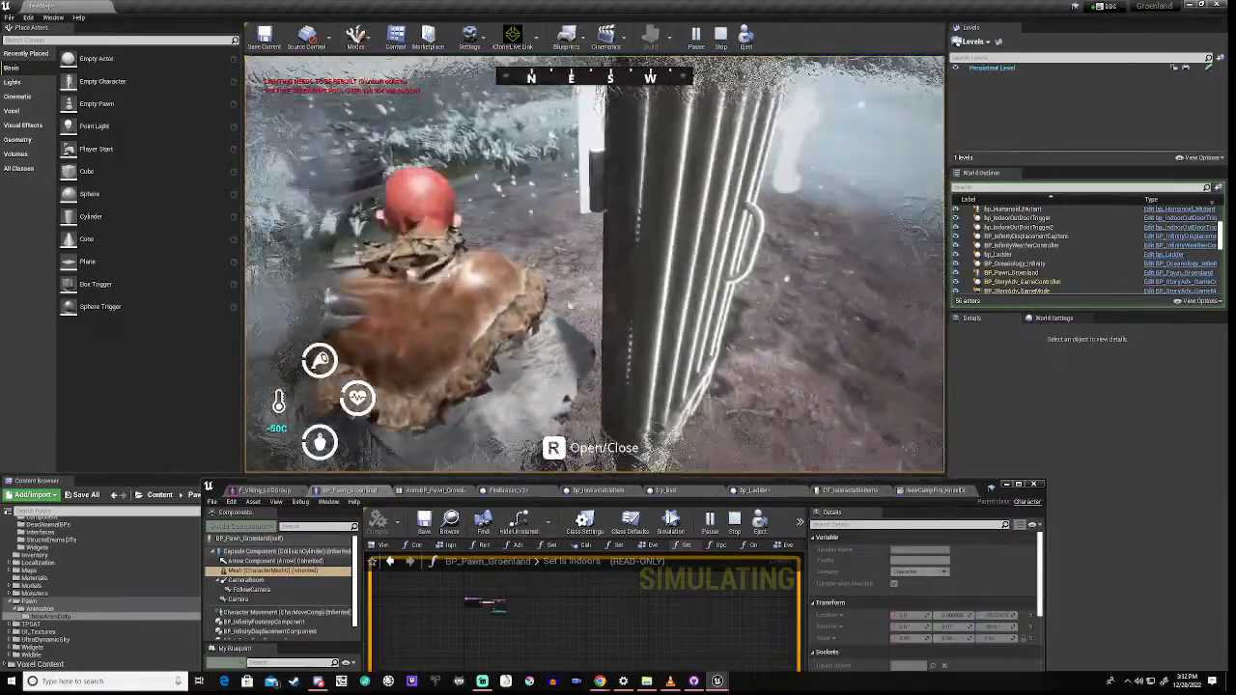
key("w")
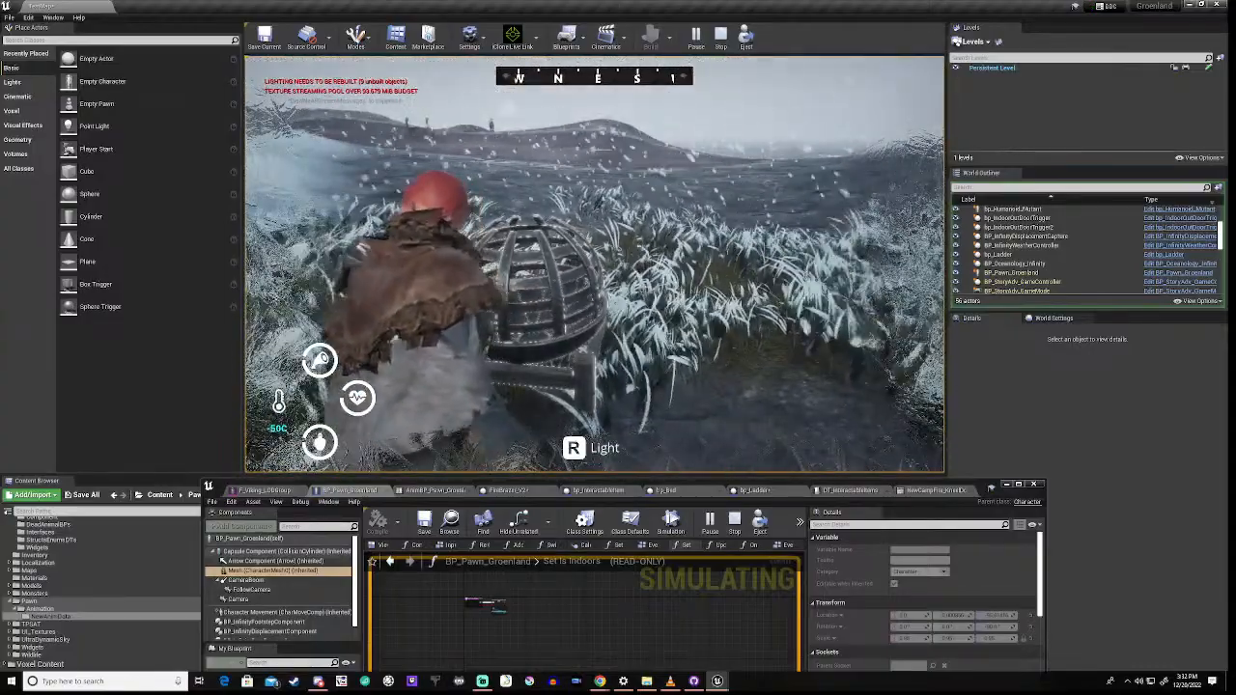
key("r")
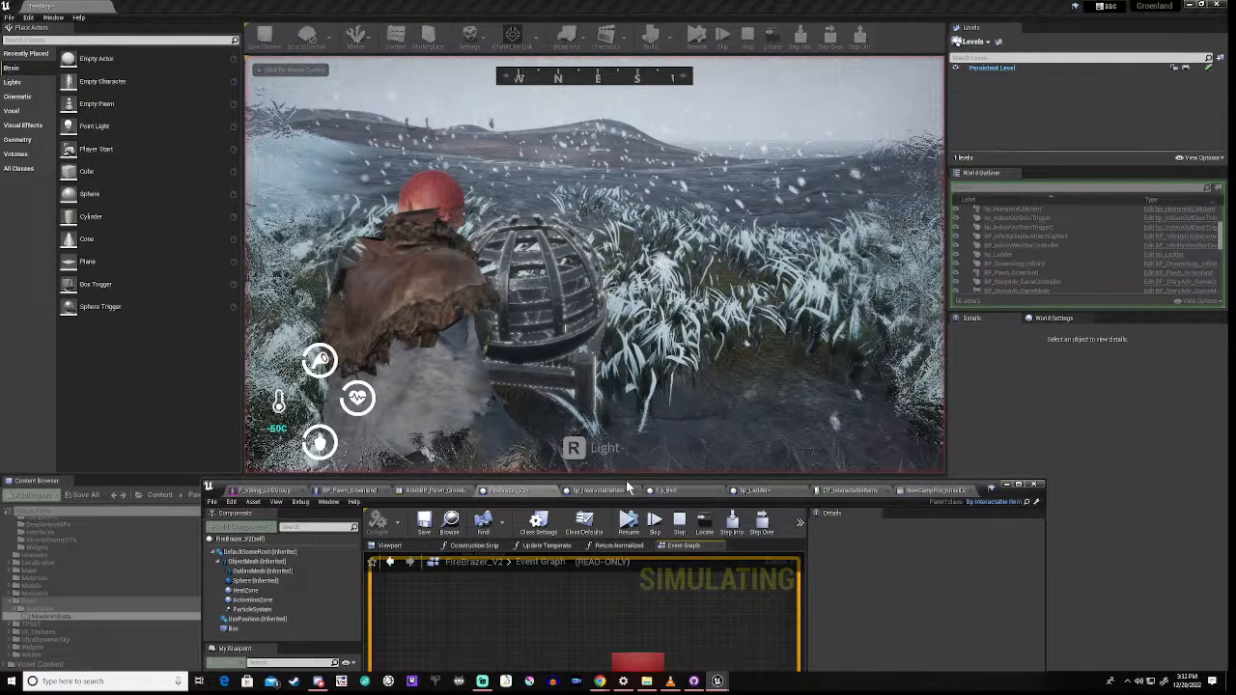
Step: Examine the execution path through Move Character to Use Point and Switch Camera to the Play Use Montage breakpoint
left_click_drag(628, 487, 638, 263)
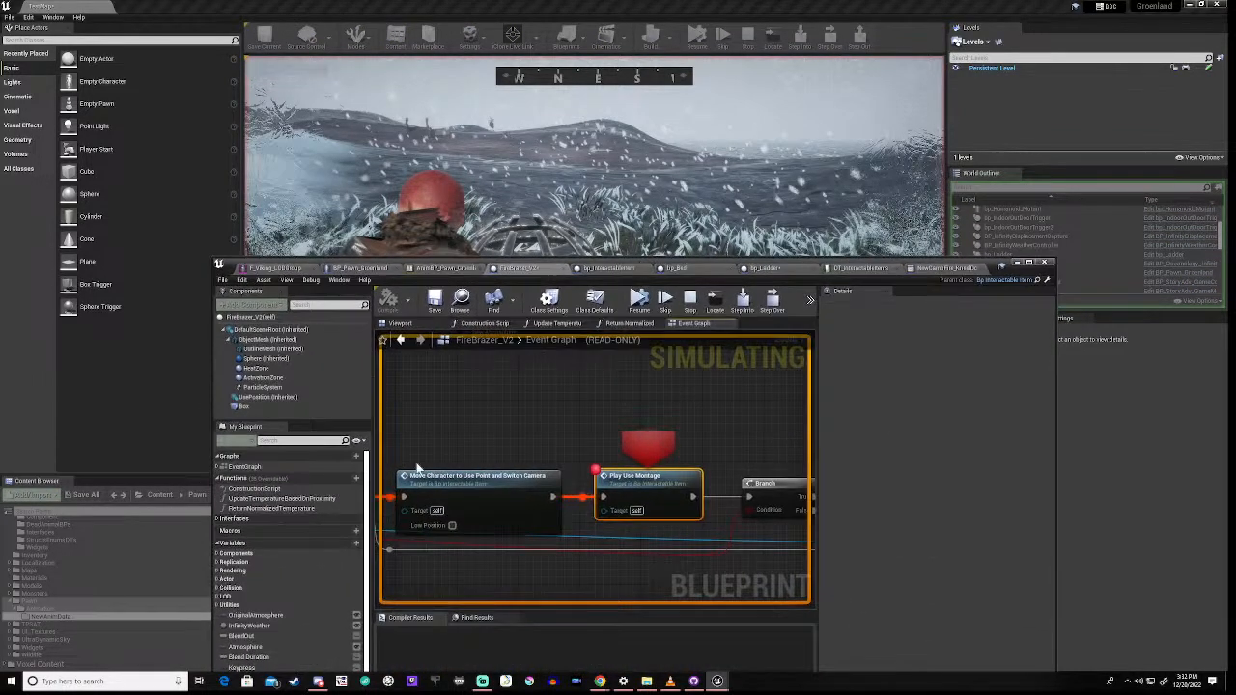
right_click_drag(471, 445, 612, 395)
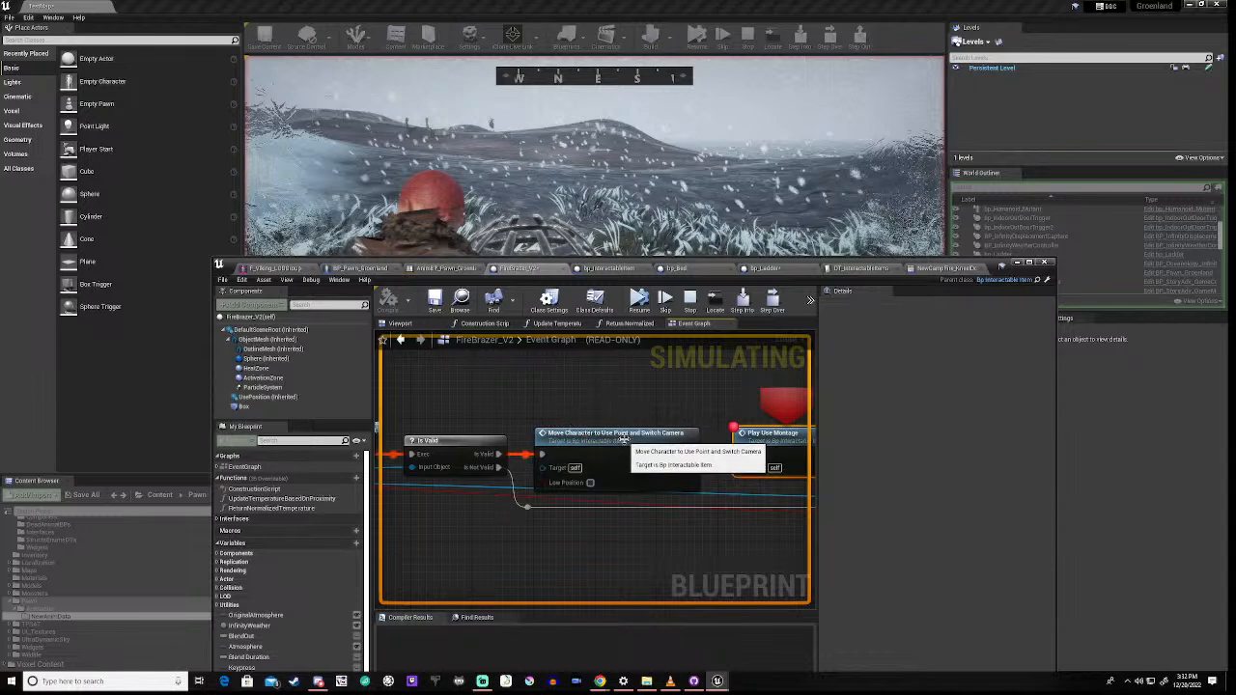
right_click_drag(680, 414, 596, 410)
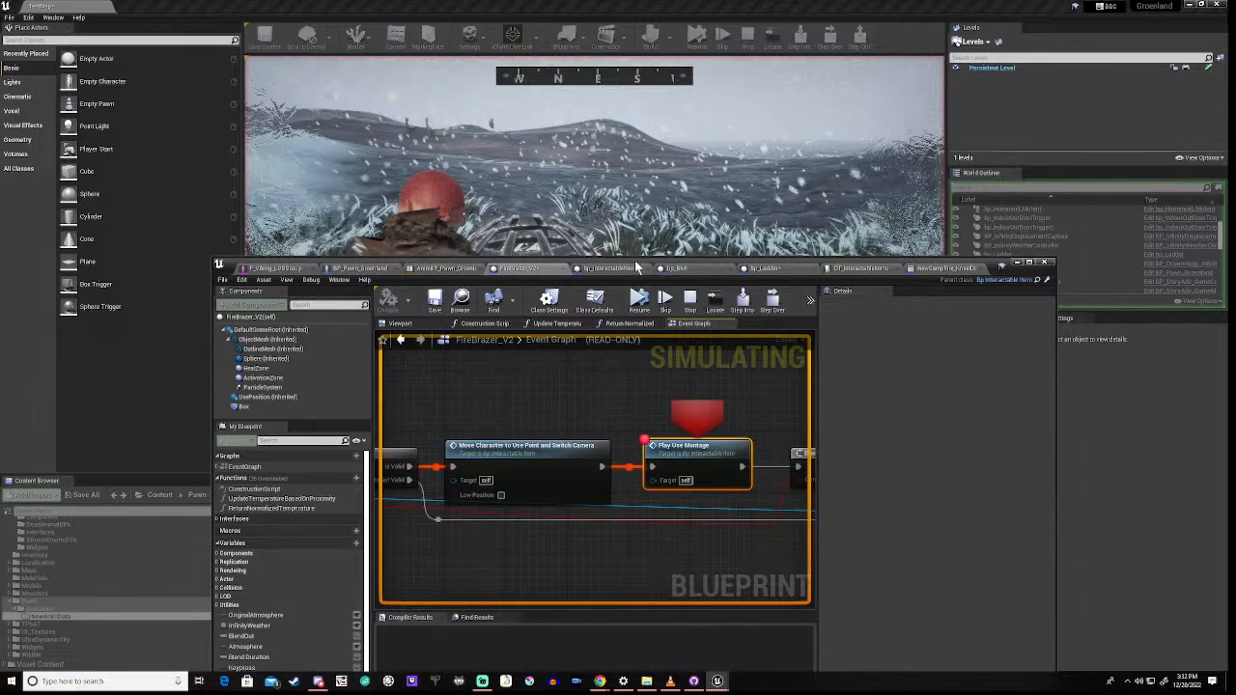
Step: Resume the paused simulation, watch the character at the brazier, and bring the FireBrazer_V2 graph back into view
left_click_drag(628, 268, 600, 521)
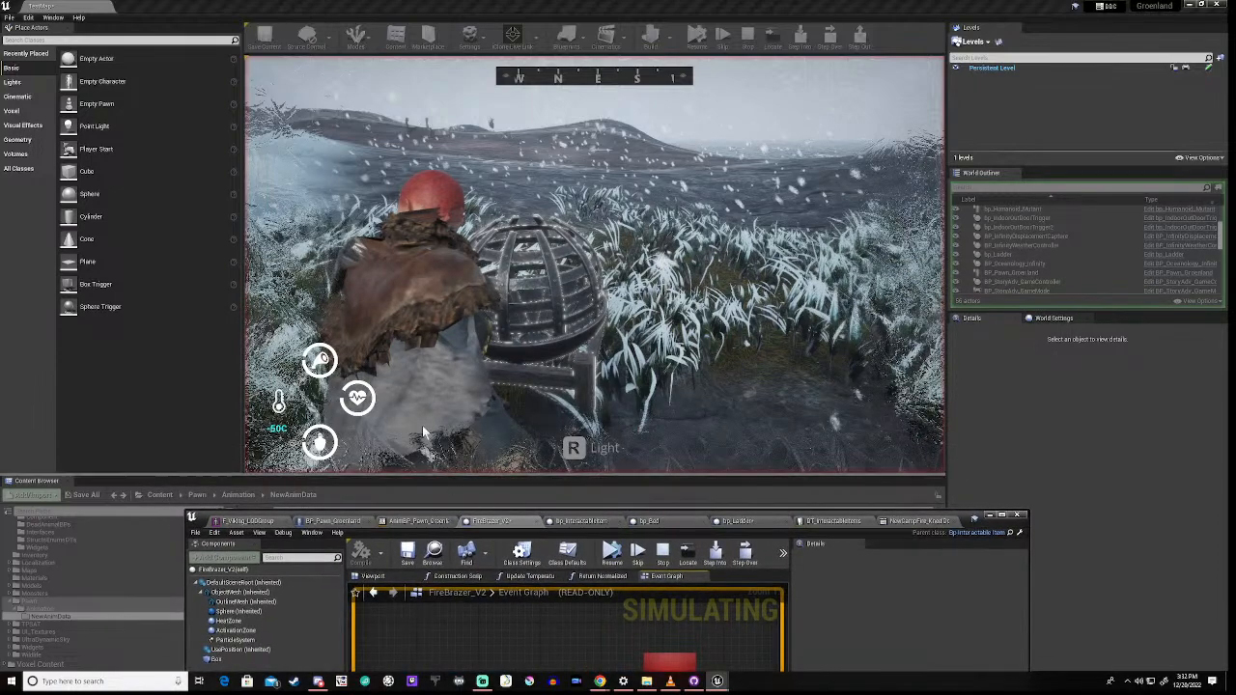
left_click(612, 553)
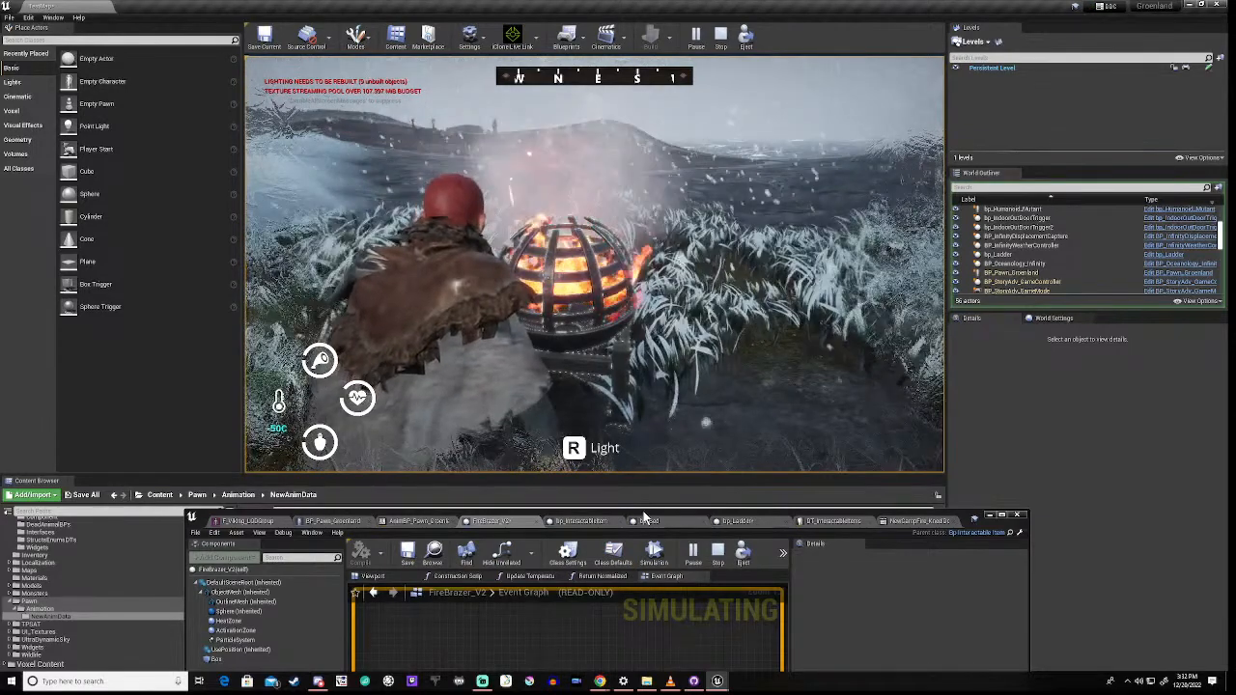
left_click_drag(645, 517, 642, 272)
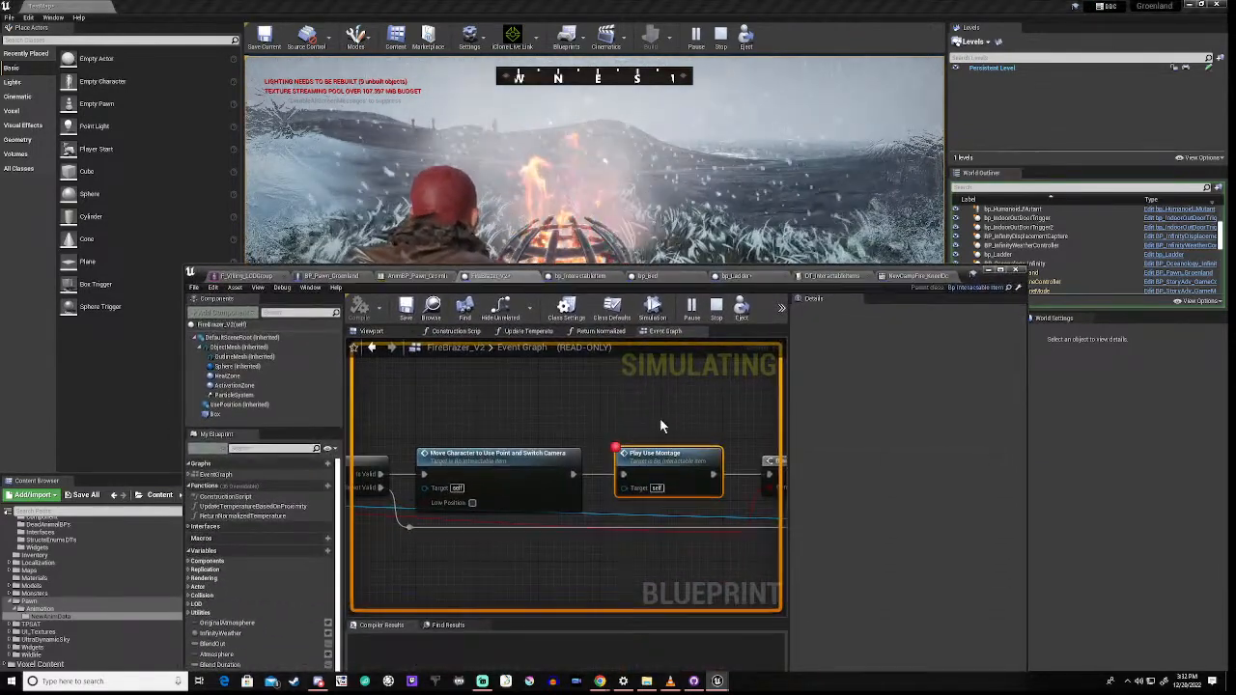
Step: Switch from the FireBrazer_V2 graph to the Greenland pawn's animation blueprint and look over its Event Graph
right_click_drag(694, 408, 482, 391)
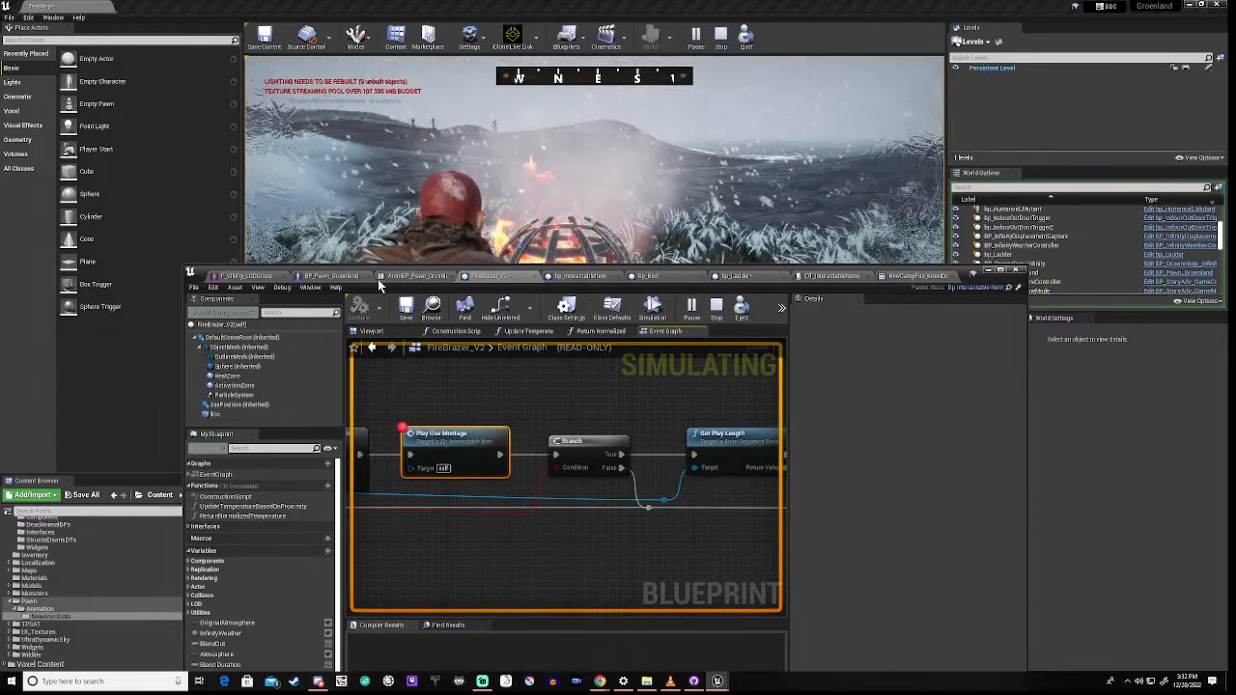
left_click(415, 276)
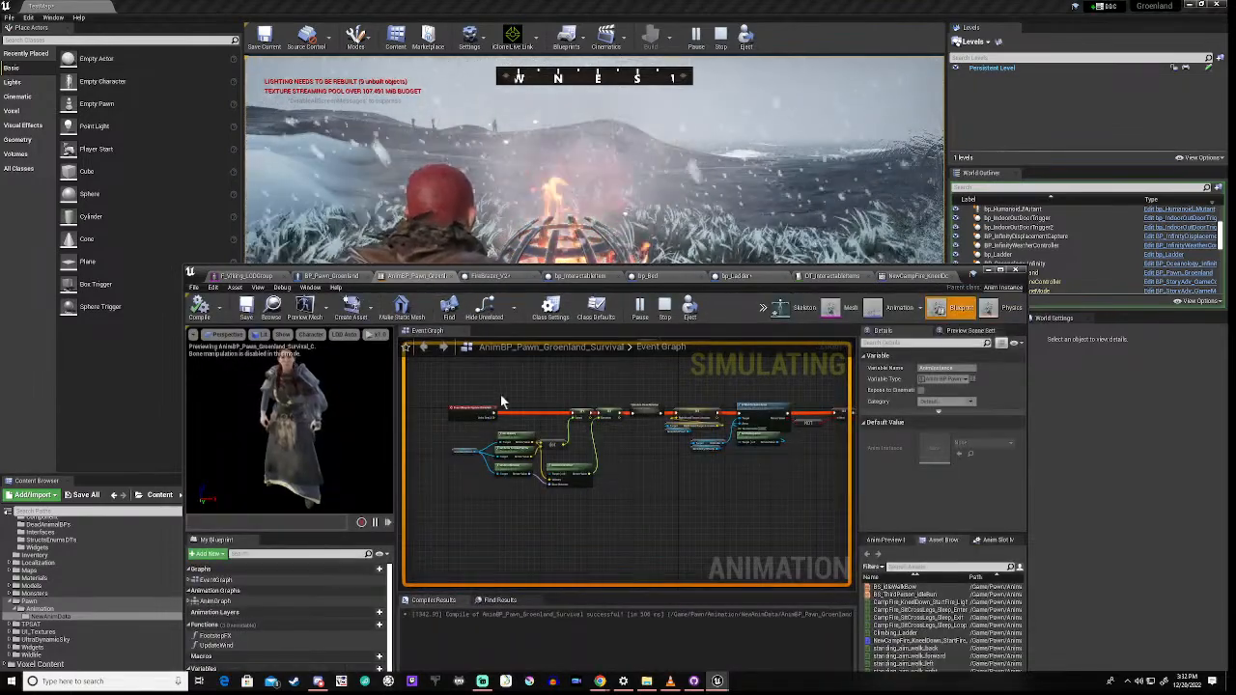
scroll(469, 420, "down", 4)
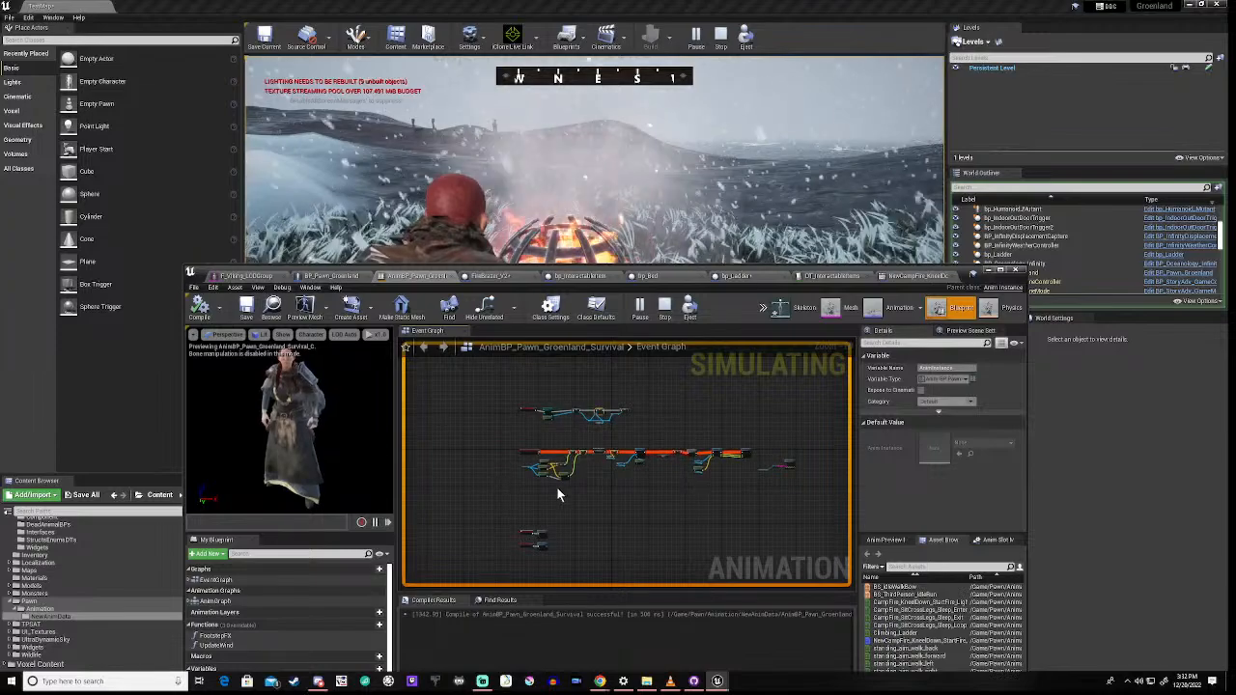
scroll(572, 445, "up", 4)
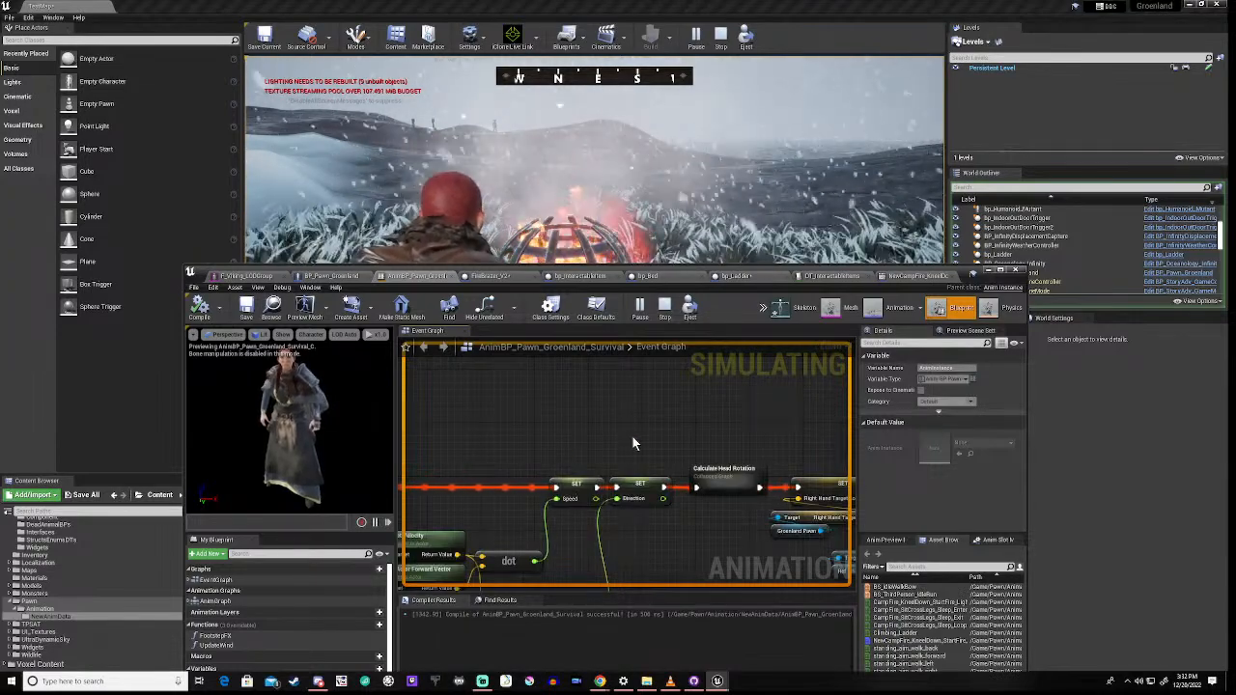
scroll(633, 443, "down", 4)
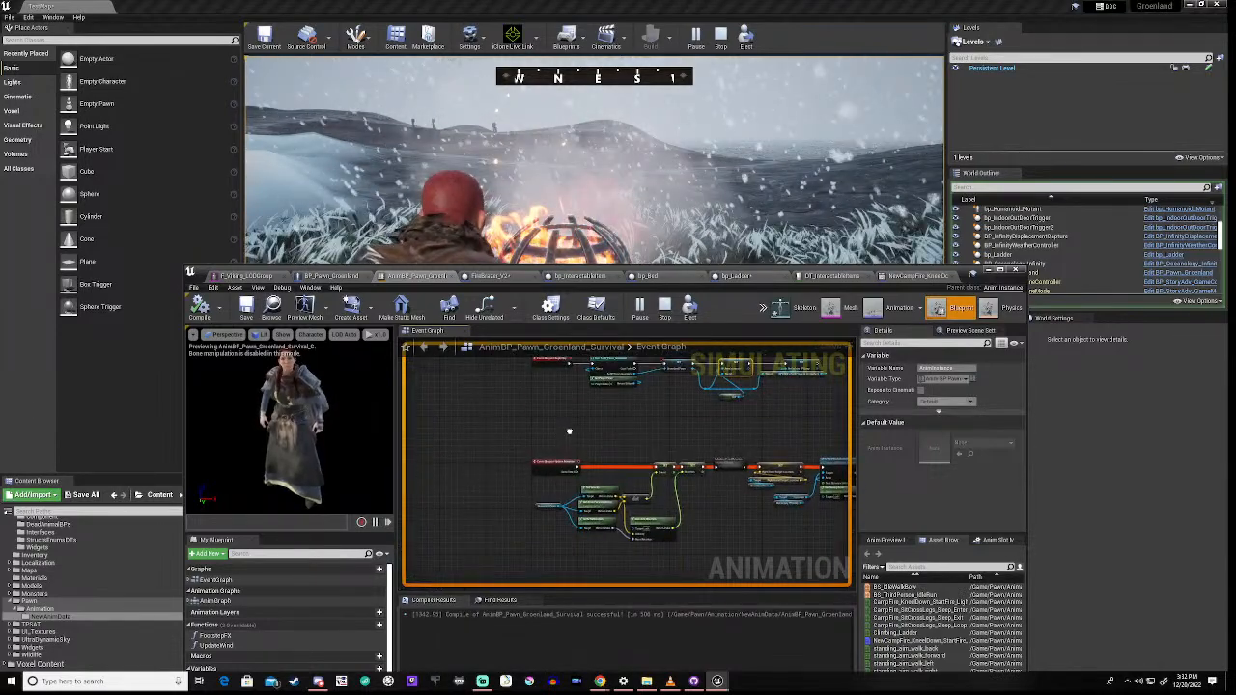
Step: Open the BaseLocomotion state machine, look over its states and transitions, and list its contents in the blueprint outline
left_click(191, 601)
double_click(228, 611)
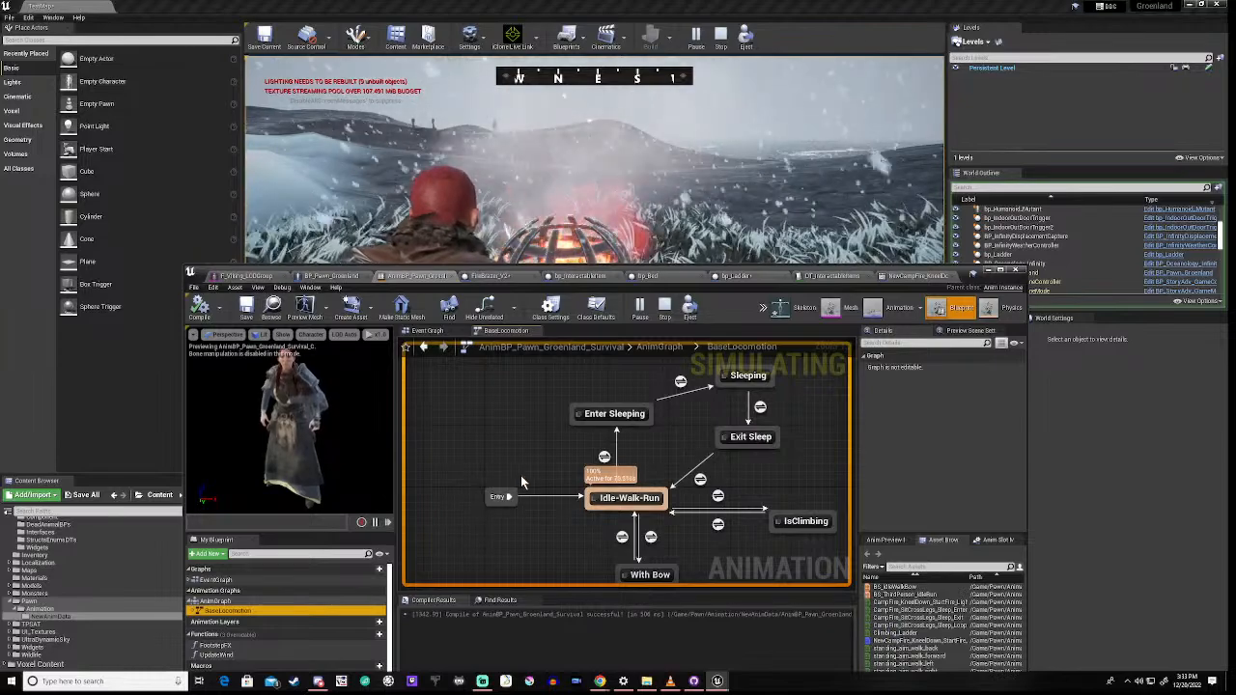
scroll(543, 471, "down", 3)
scroll(542, 510, "up", 2)
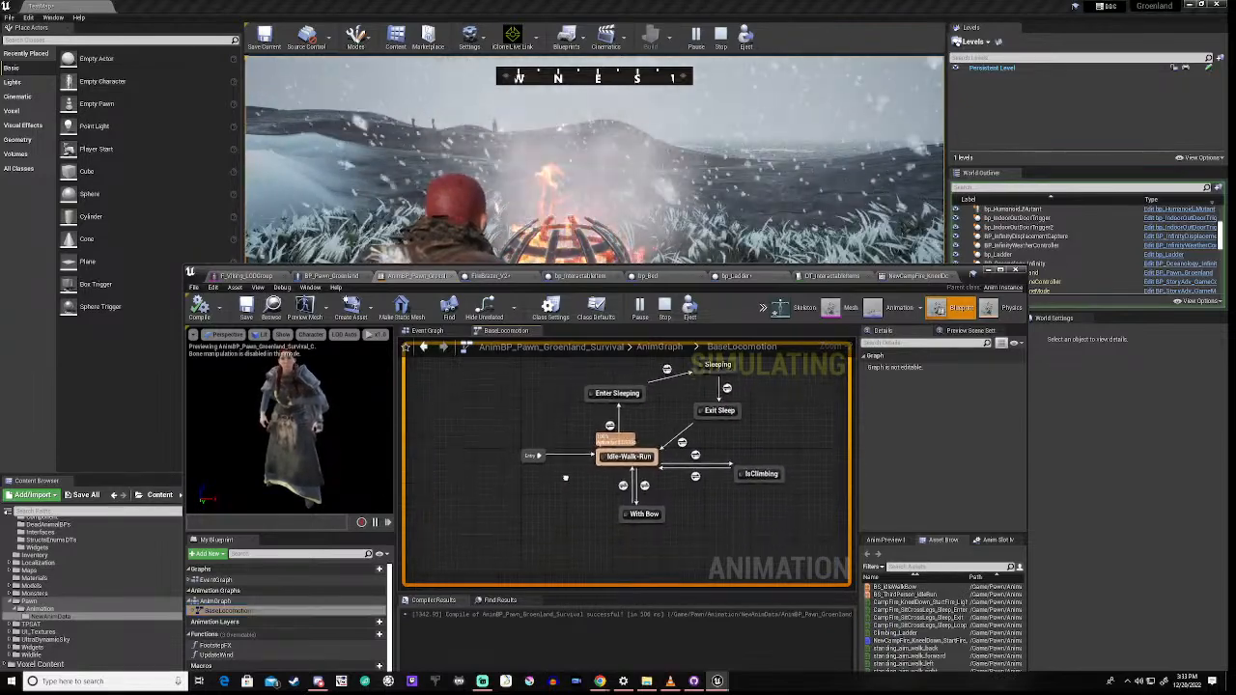
right_click_drag(570, 468, 576, 459)
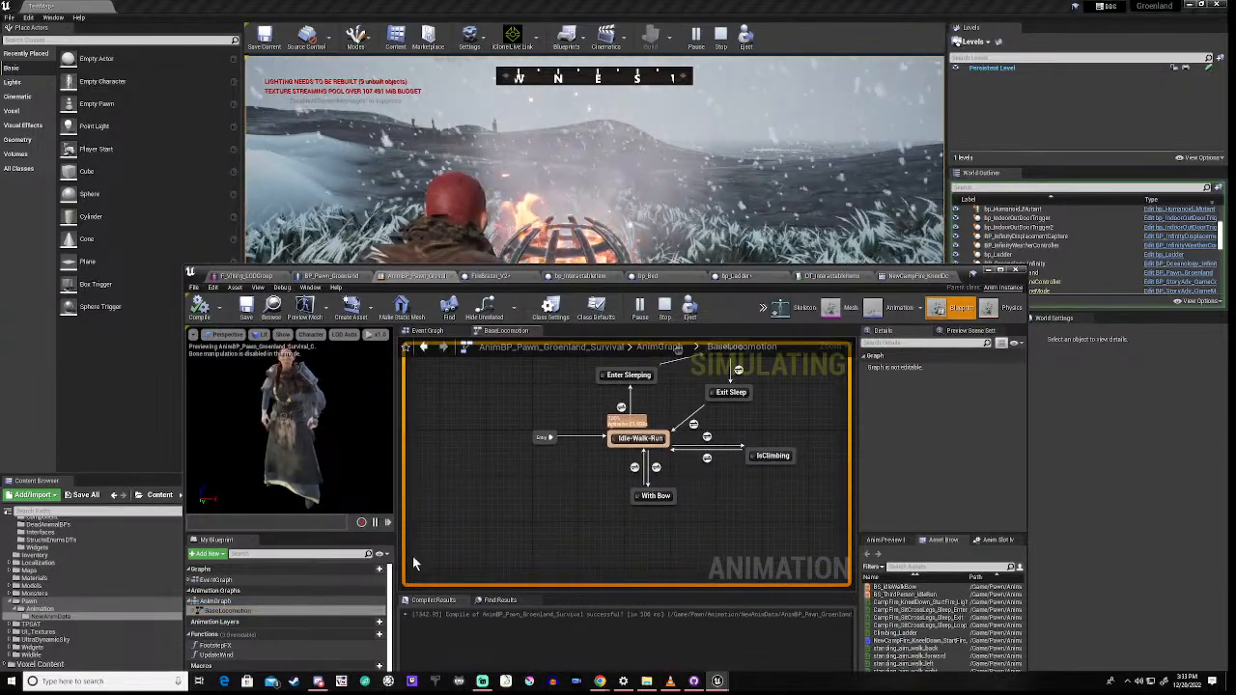
left_click(195, 612)
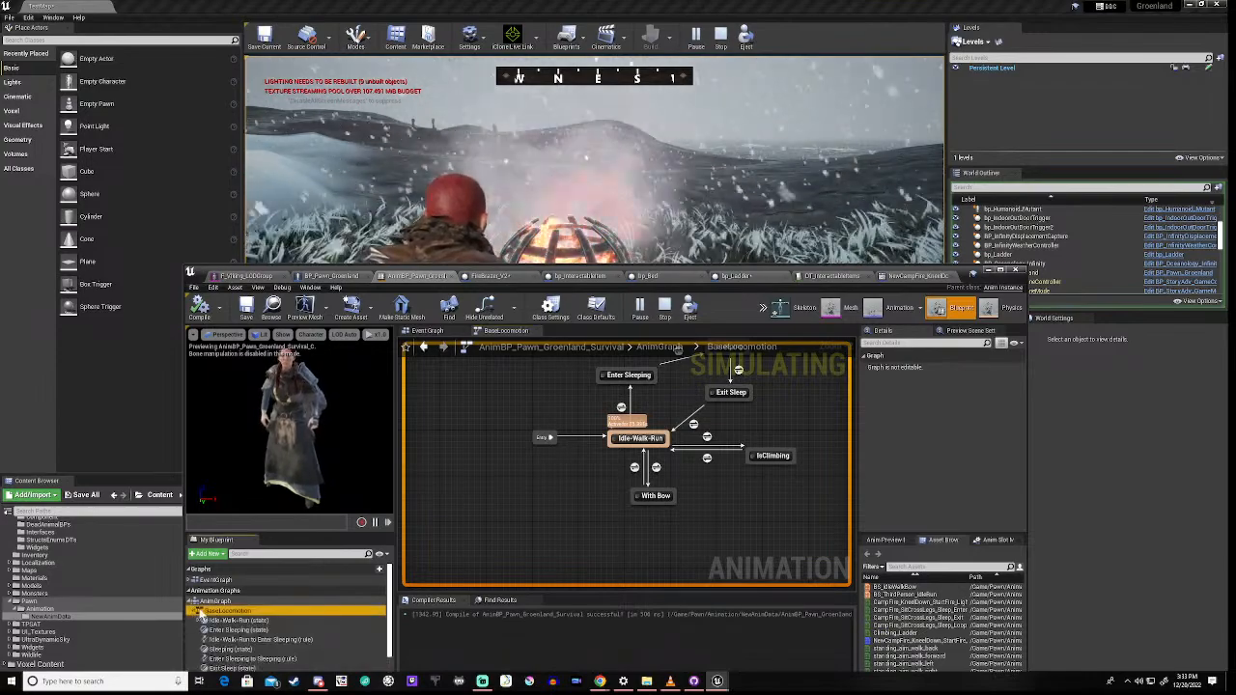
Step: Open the AnimGraph and inspect the "Main locomotion plus fullbody slot" section with its FullBody slot
double_click(214, 602)
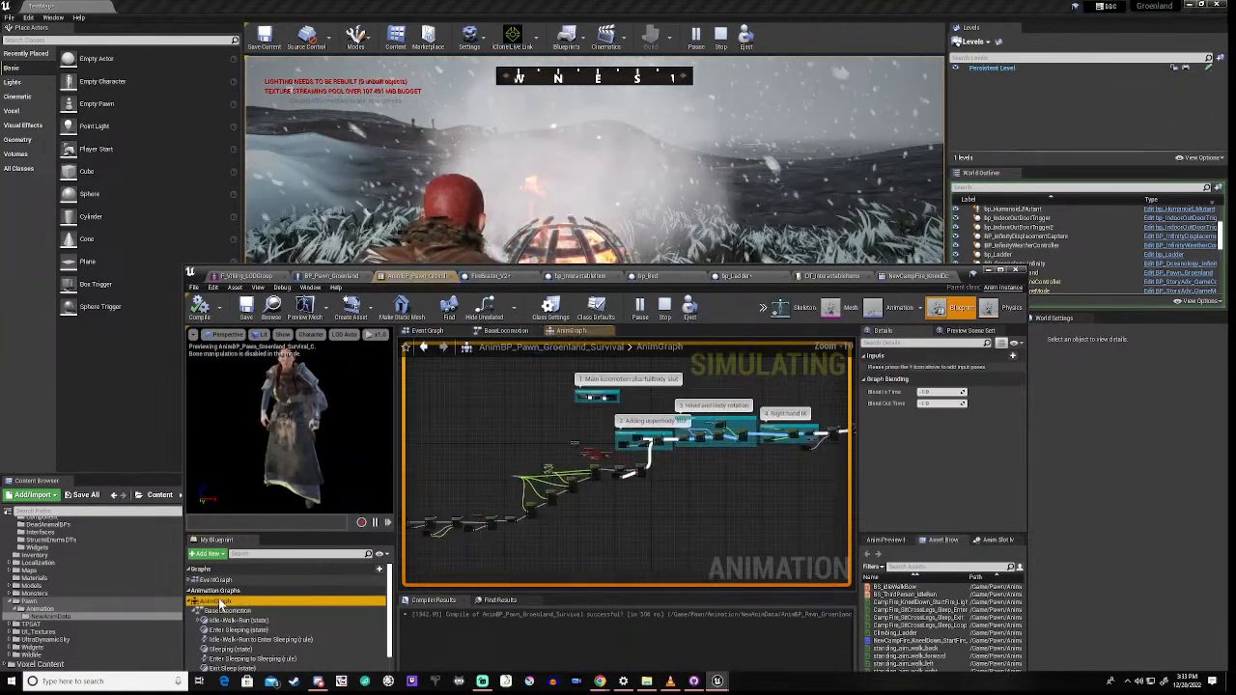
scroll(577, 410, "up", 8)
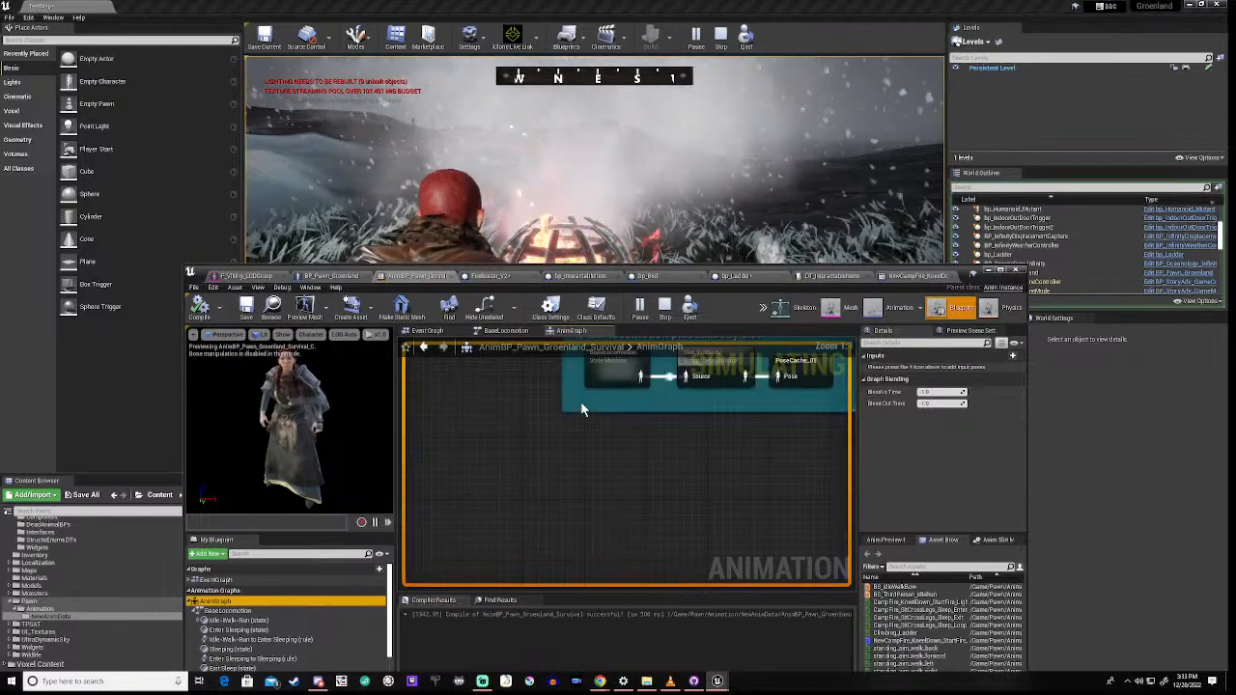
right_click_drag(696, 431, 612, 496)
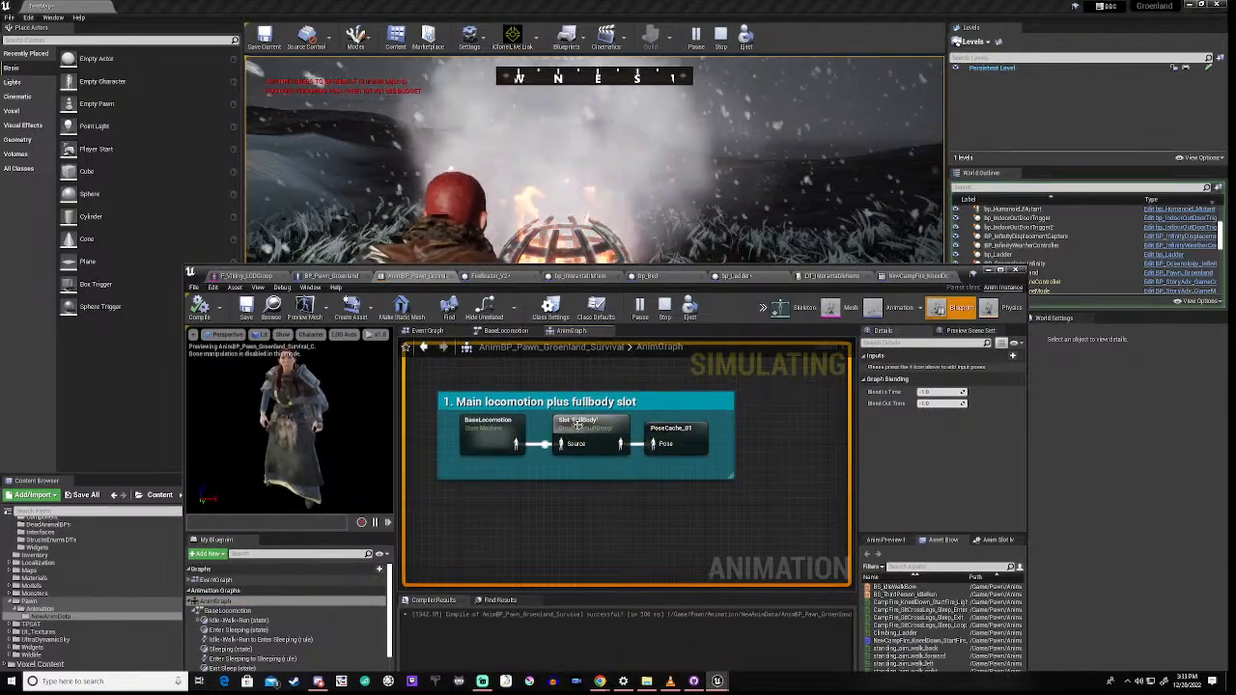
scroll(642, 514, "down", 2)
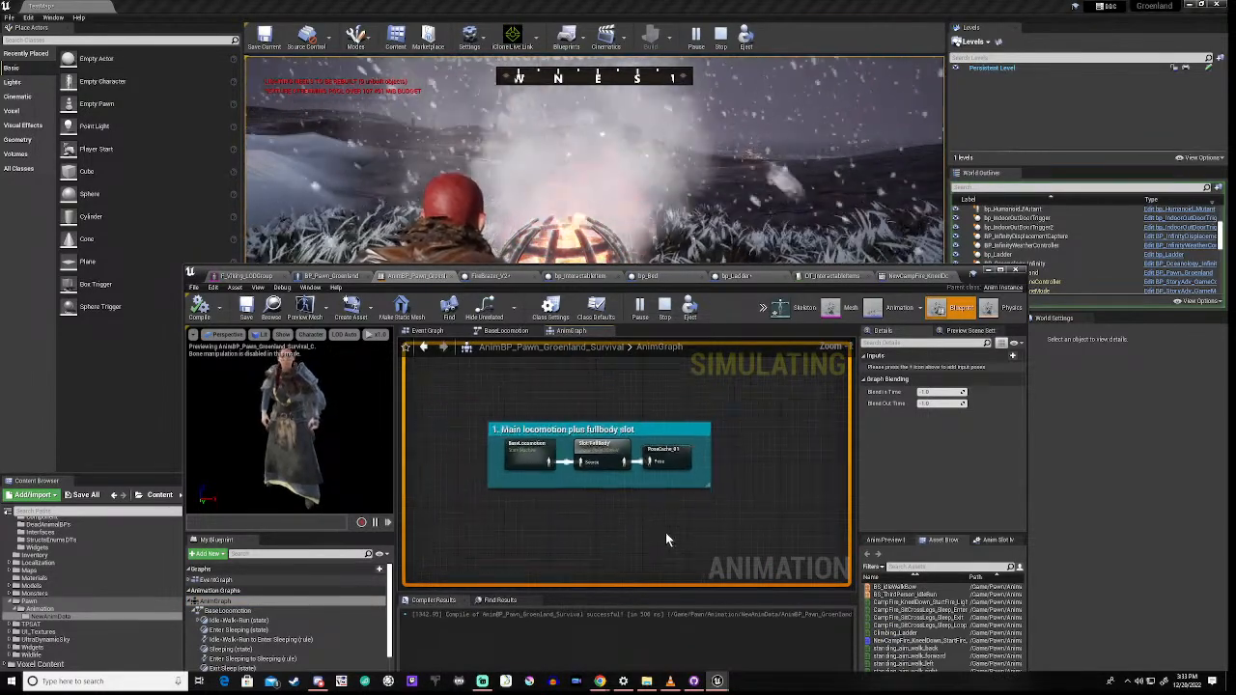
Step: Follow the AnimGraph pose flow to the Right hand IK section and inspect the final Blend Poses by bool node
right_click_drag(666, 533, 485, 318)
scroll(634, 511, "down", 3)
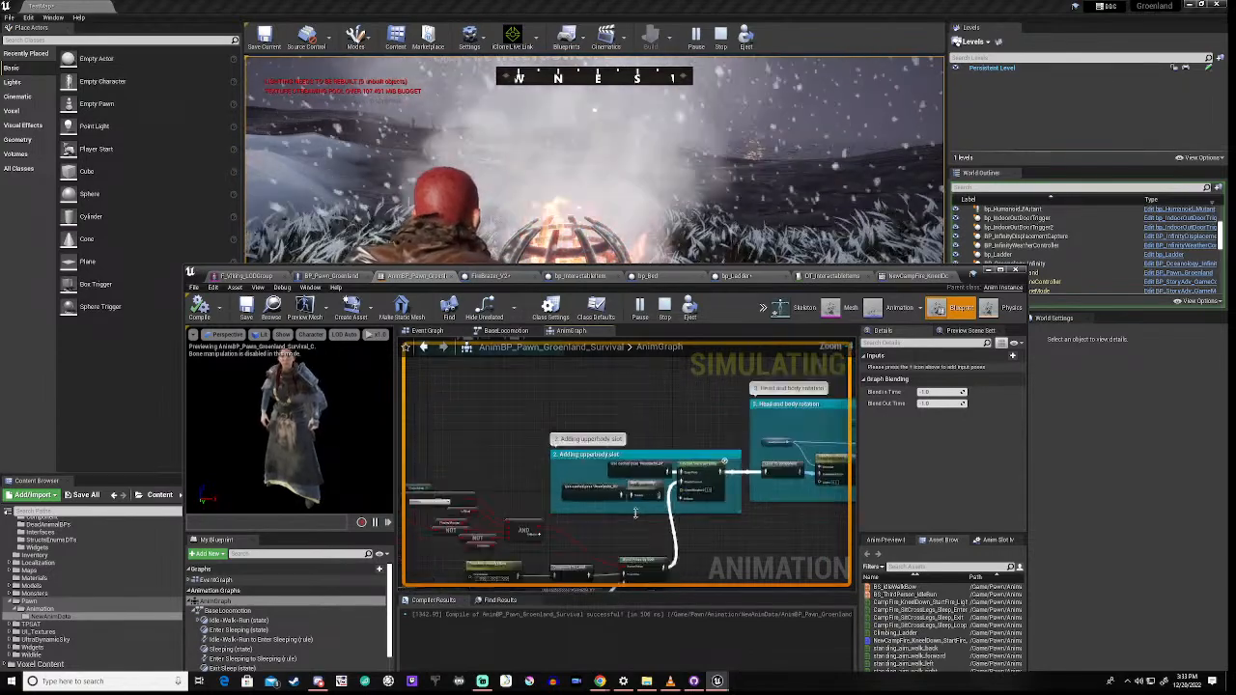
right_click_drag(731, 530, 362, 507)
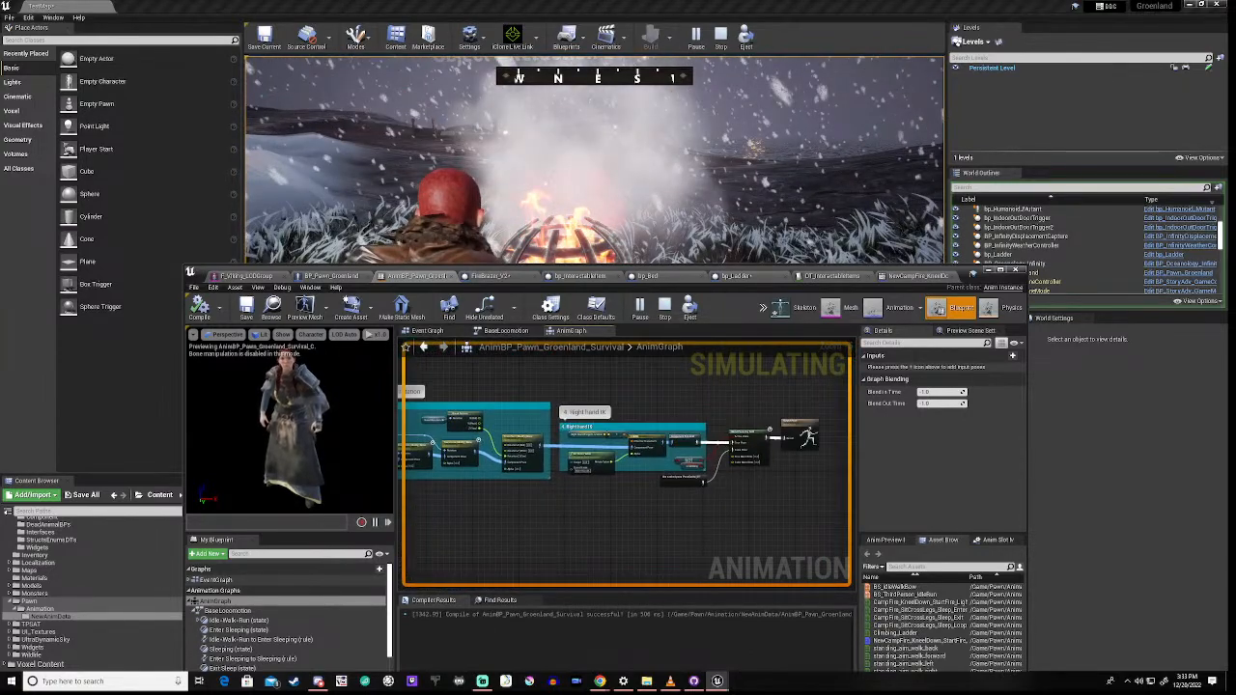
scroll(670, 514, "up", 5)
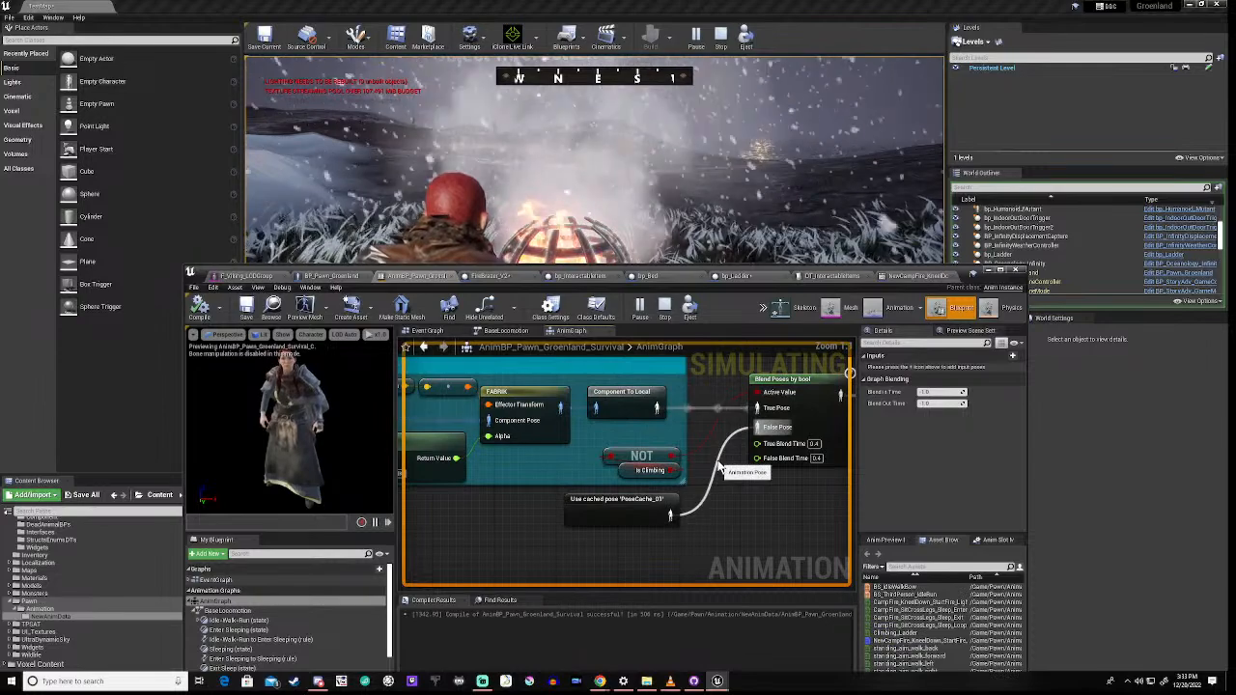
scroll(718, 464, "down", 3)
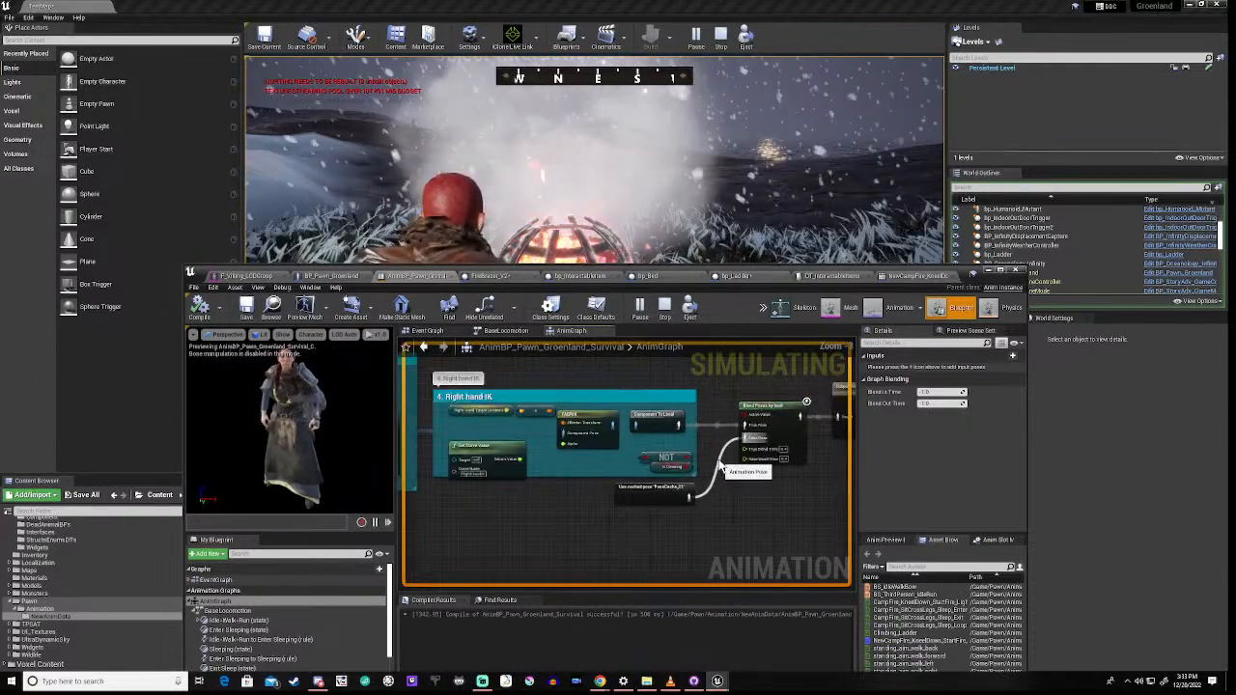
Step: Trace the AnimGraph back to the upperbody slot section and examine the AND and NOT conditions controlling its pose blend
right_click_drag(495, 519, 825, 489)
right_click_drag(514, 491, 731, 495)
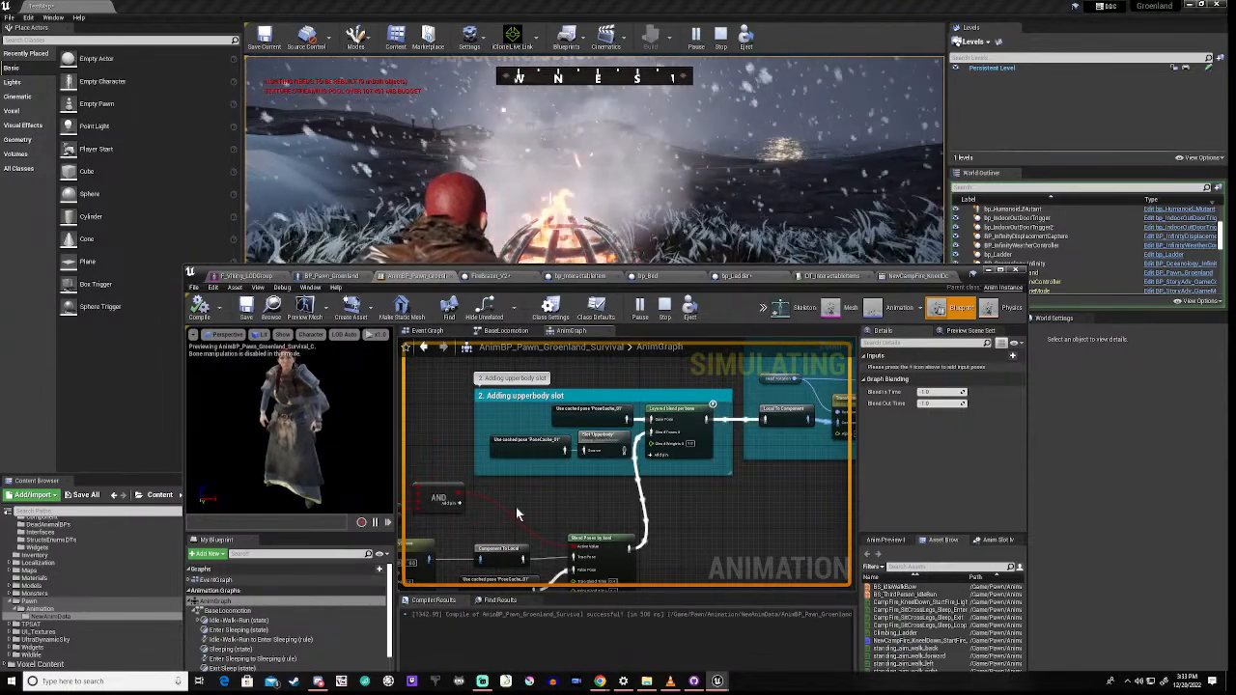
right_click_drag(555, 478, 805, 451)
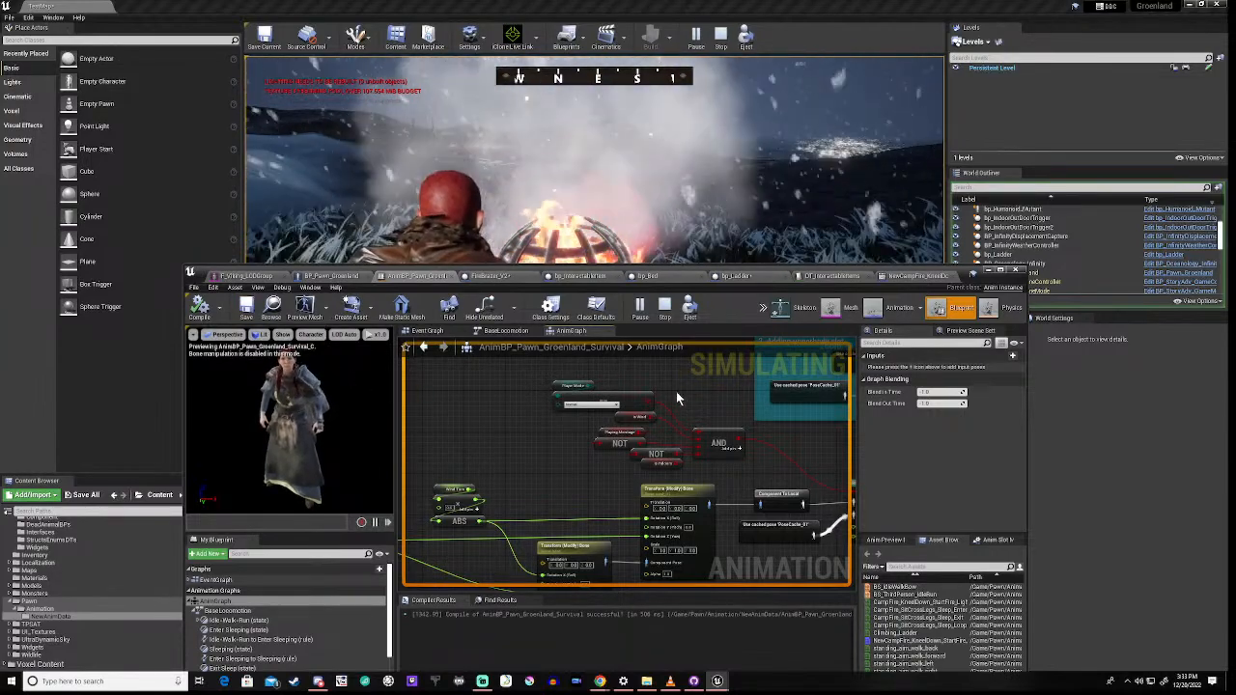
right_click_drag(676, 392, 569, 419)
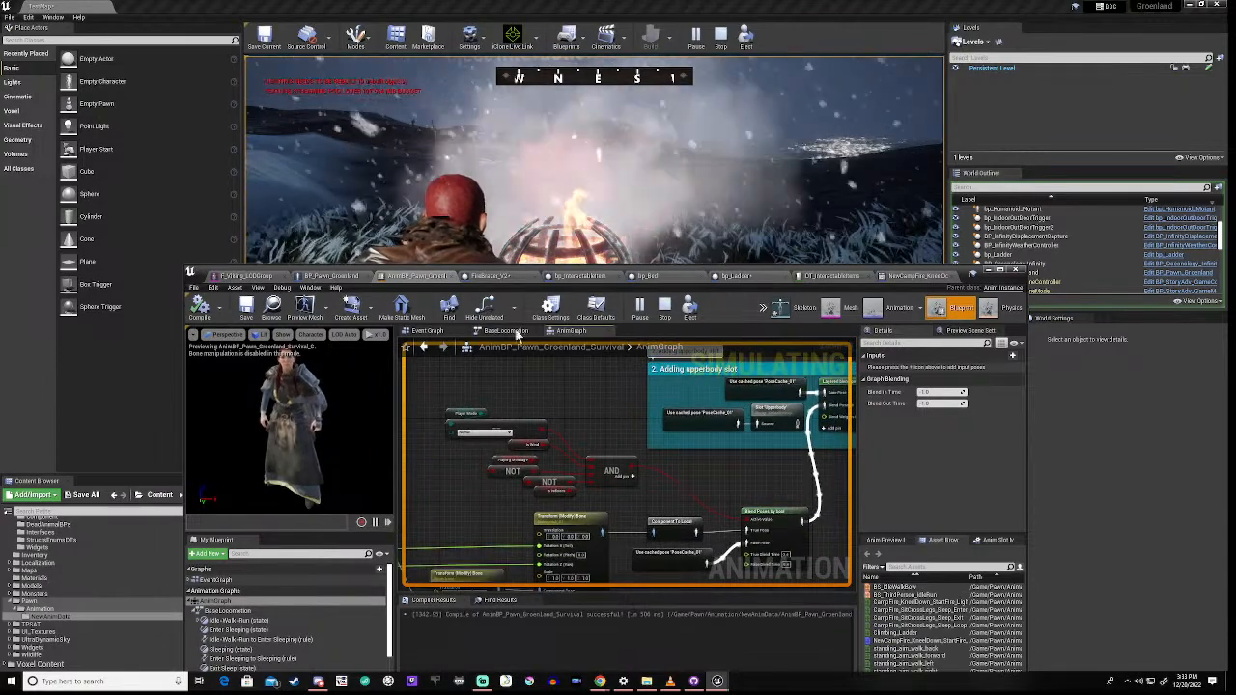
Step: From FireBrazer_V2, open the Move Character to Use Point and Switch Camera definition and add a breakpoint to its SetActorLocationAndRotation node
left_click(495, 277)
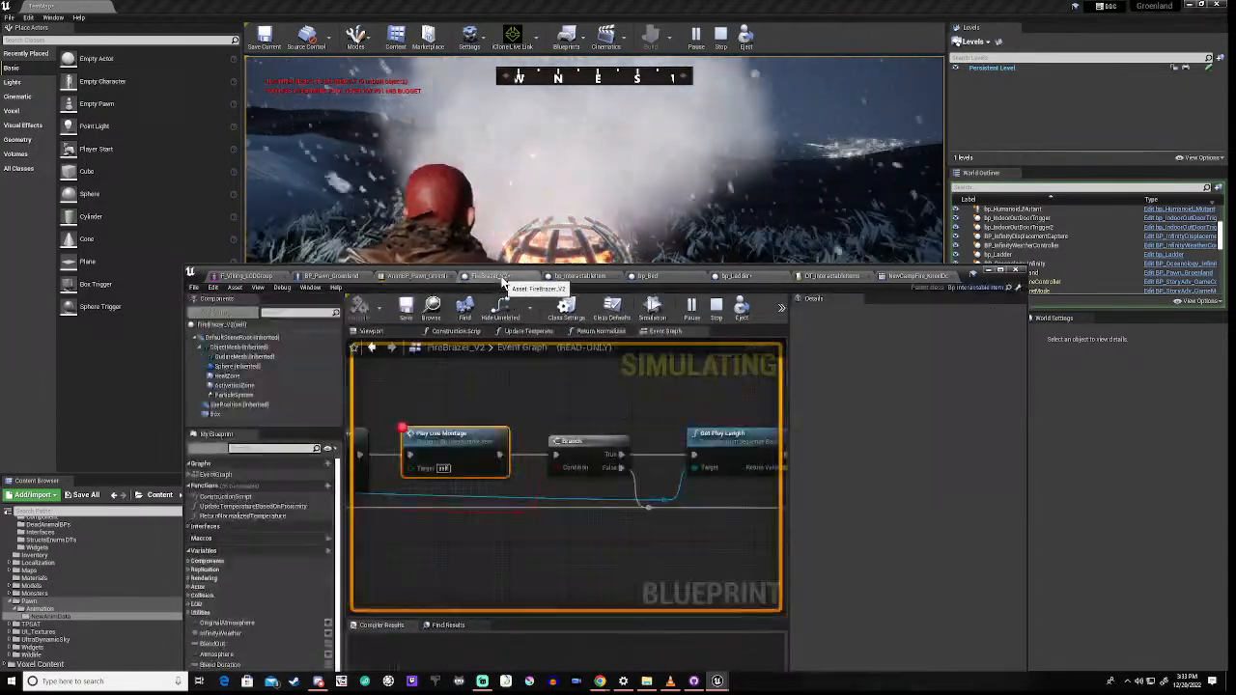
right_click_drag(458, 382, 728, 360)
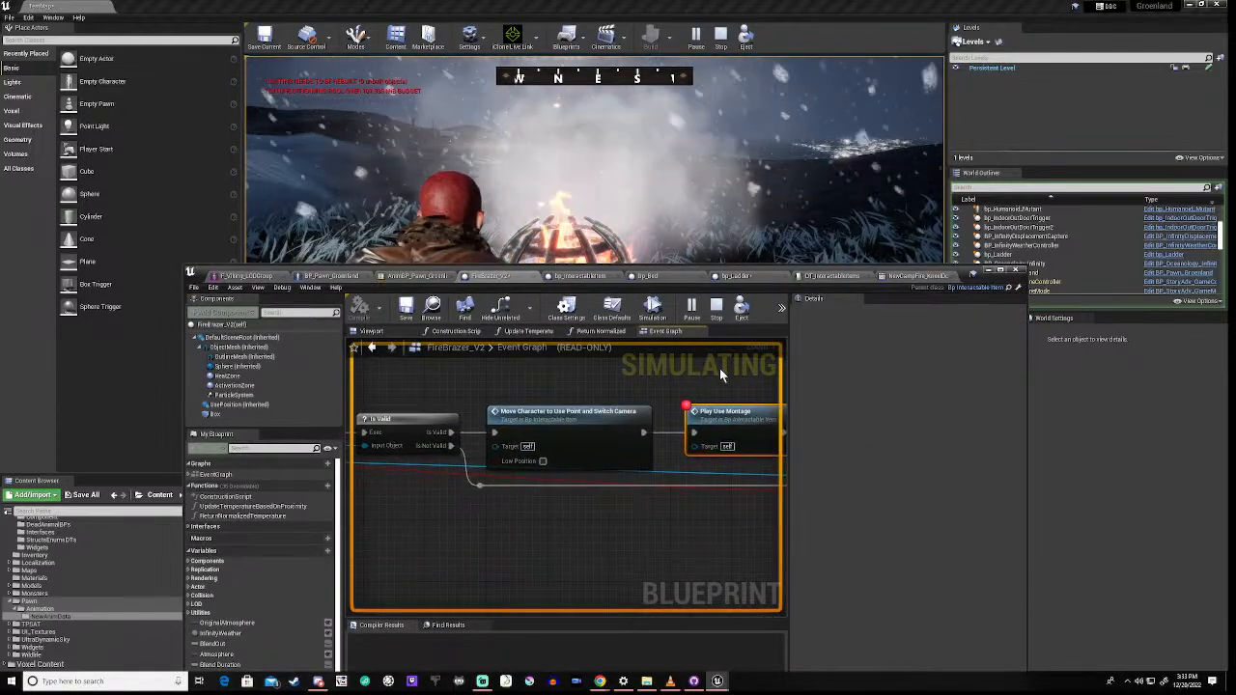
double_click(564, 411)
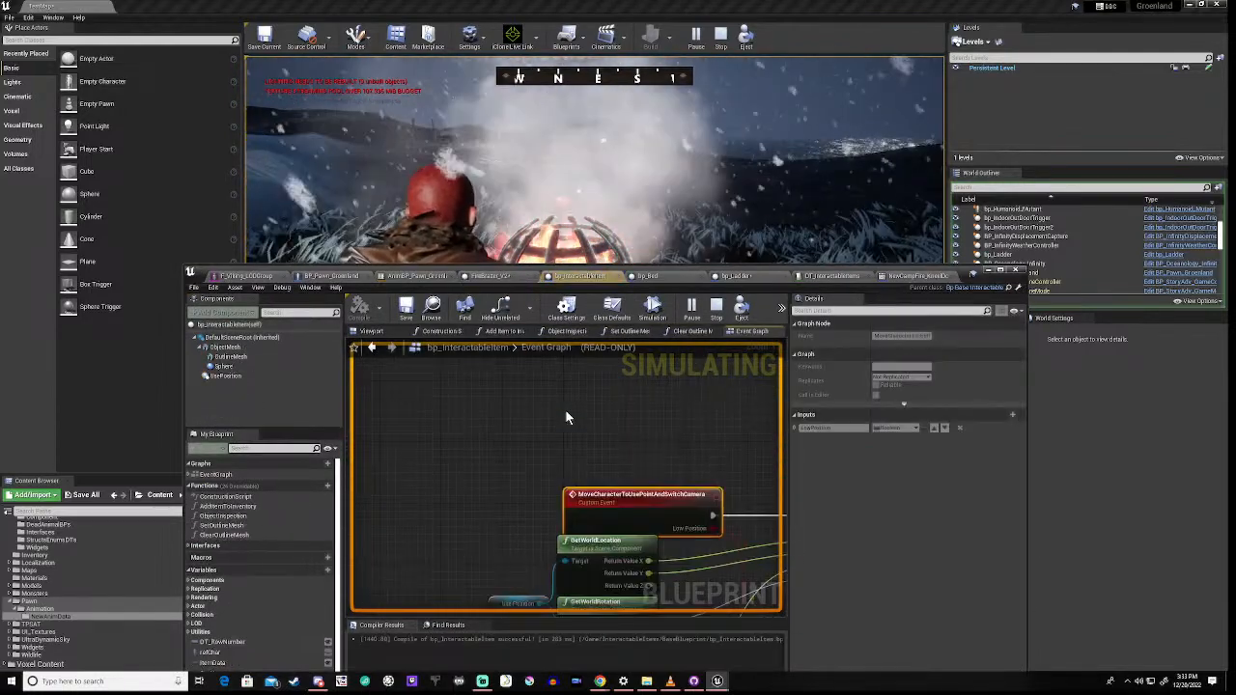
right_click_drag(629, 464, 532, 343)
scroll(596, 412, "down", 2)
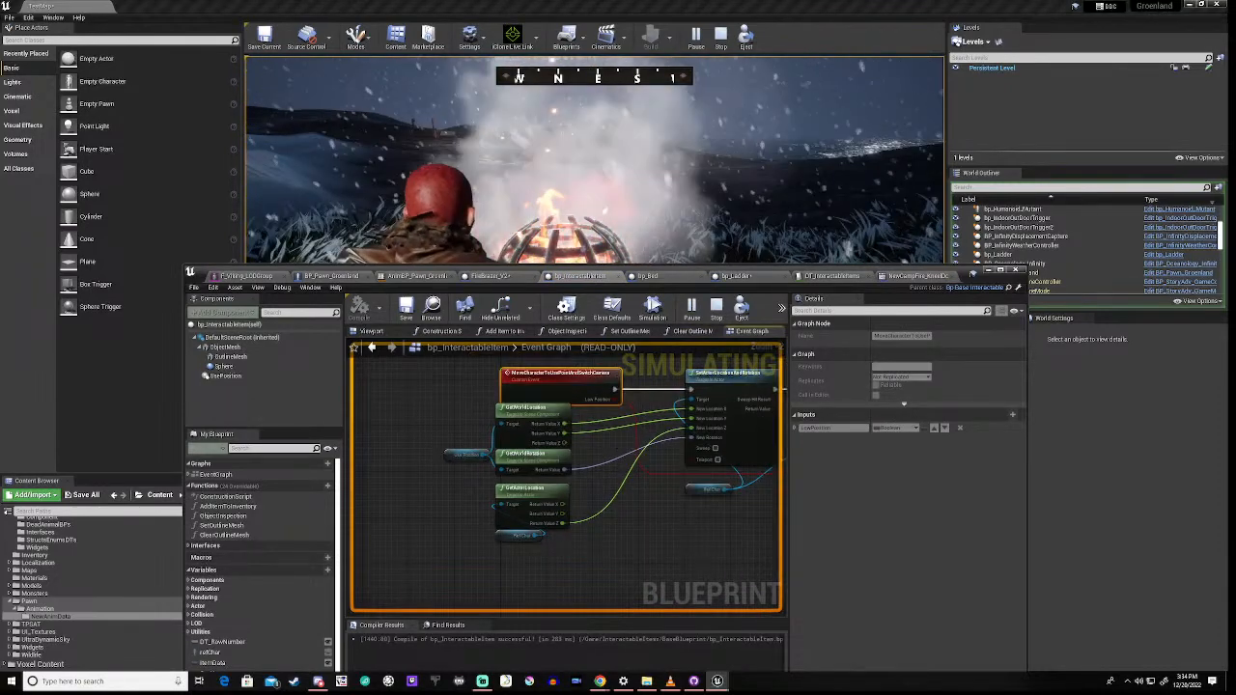
right_click_drag(608, 436, 451, 480)
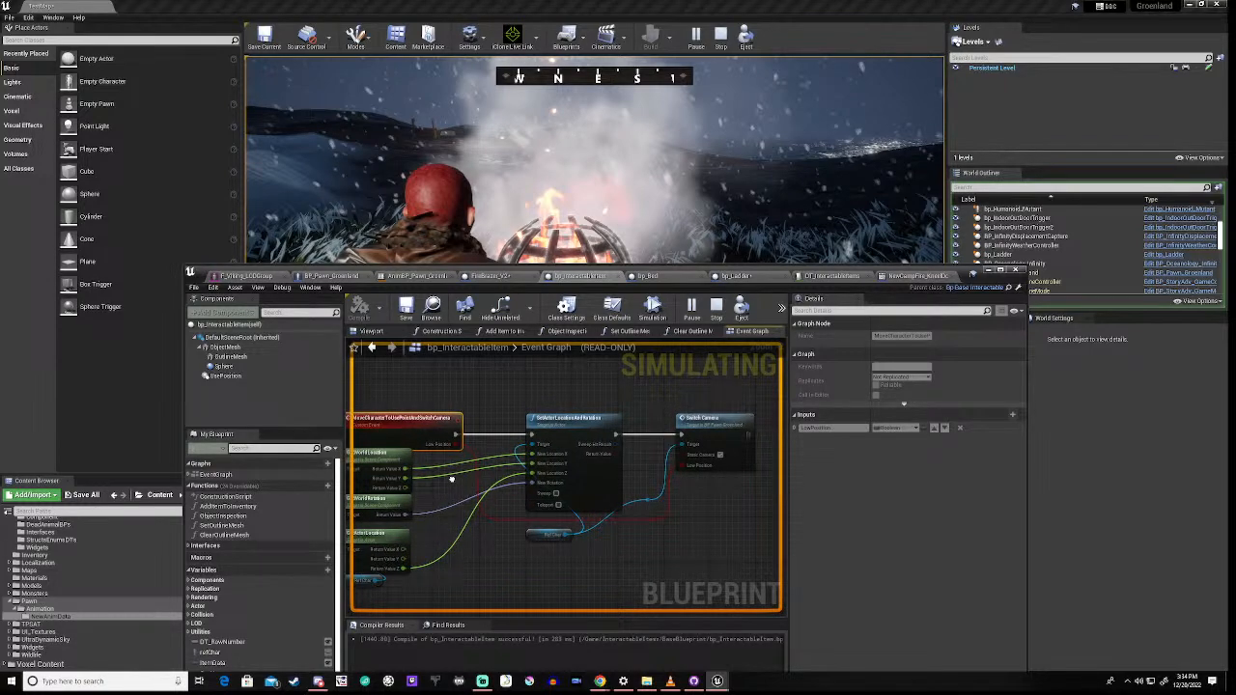
right_click(579, 423)
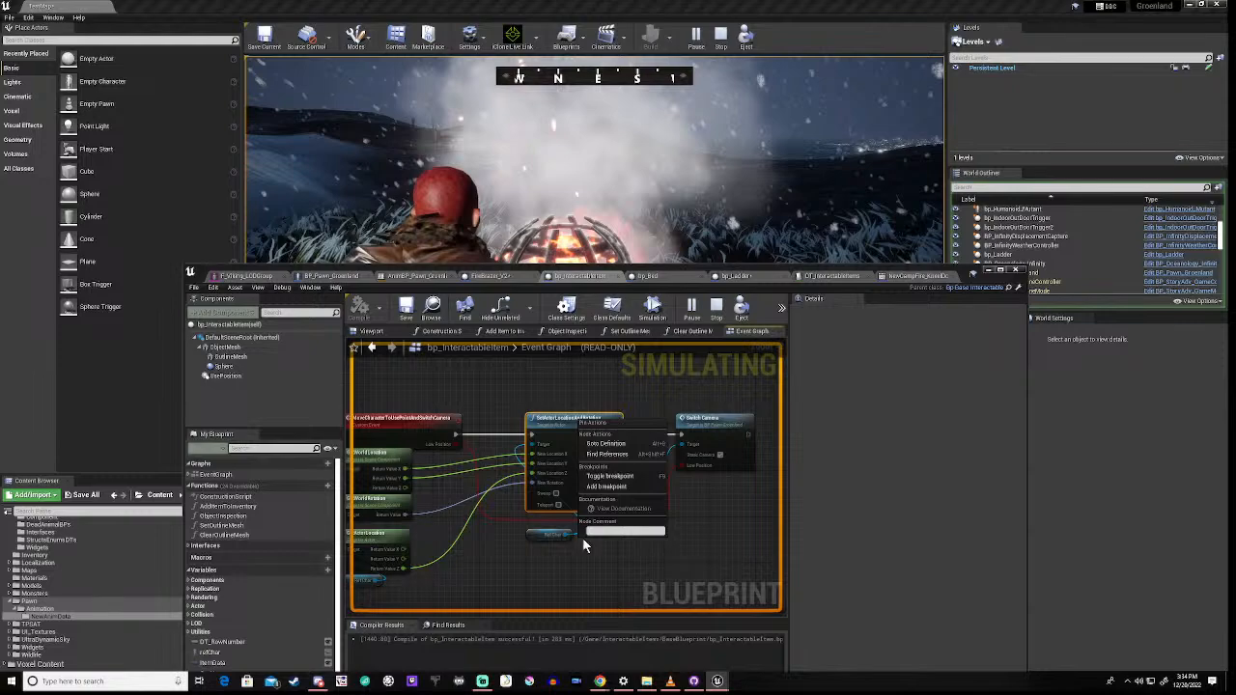
left_click(606, 486)
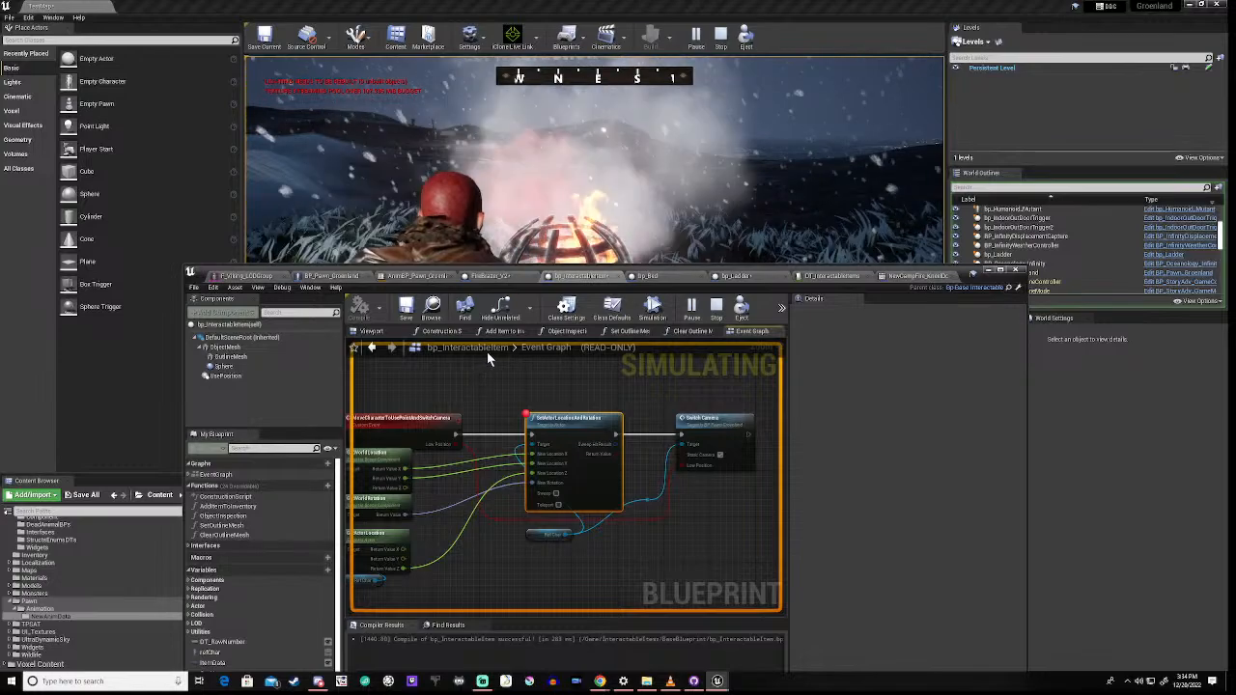
Step: Stop the play session, uncover the Content Browser, and open the CampFire_KneelDown_StartFire_Lighter animation sequence for preview
left_click(717, 309)
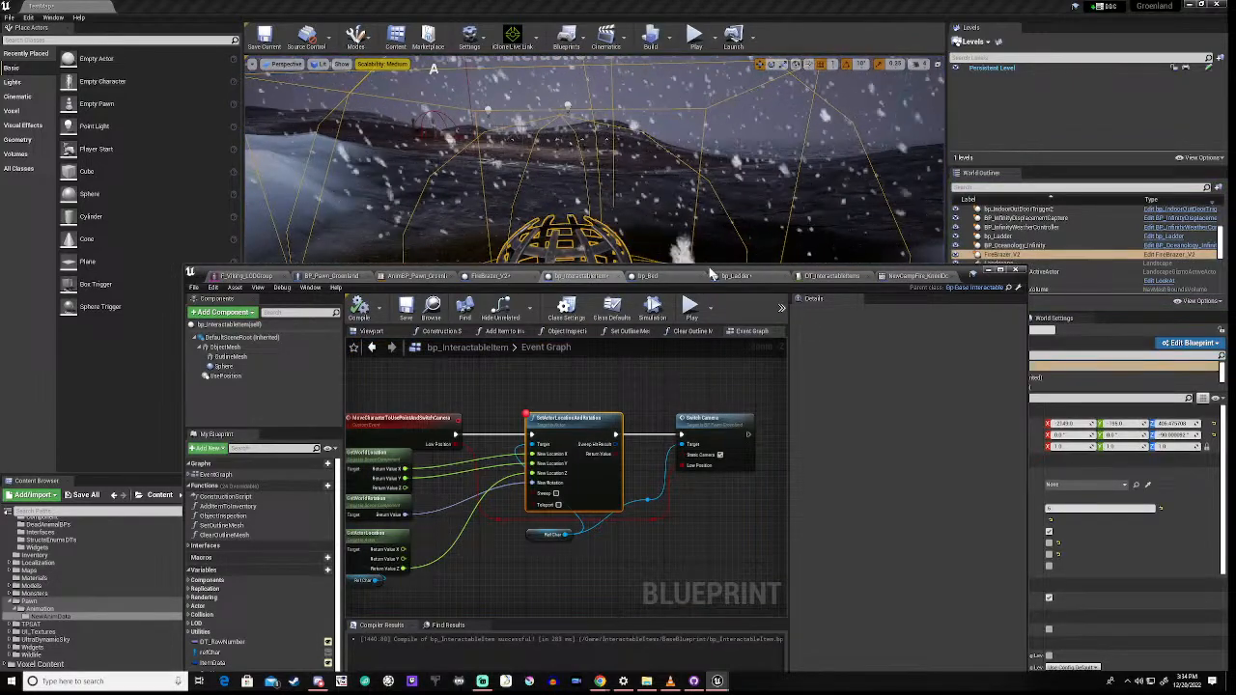
left_click_drag(710, 274, 758, 62)
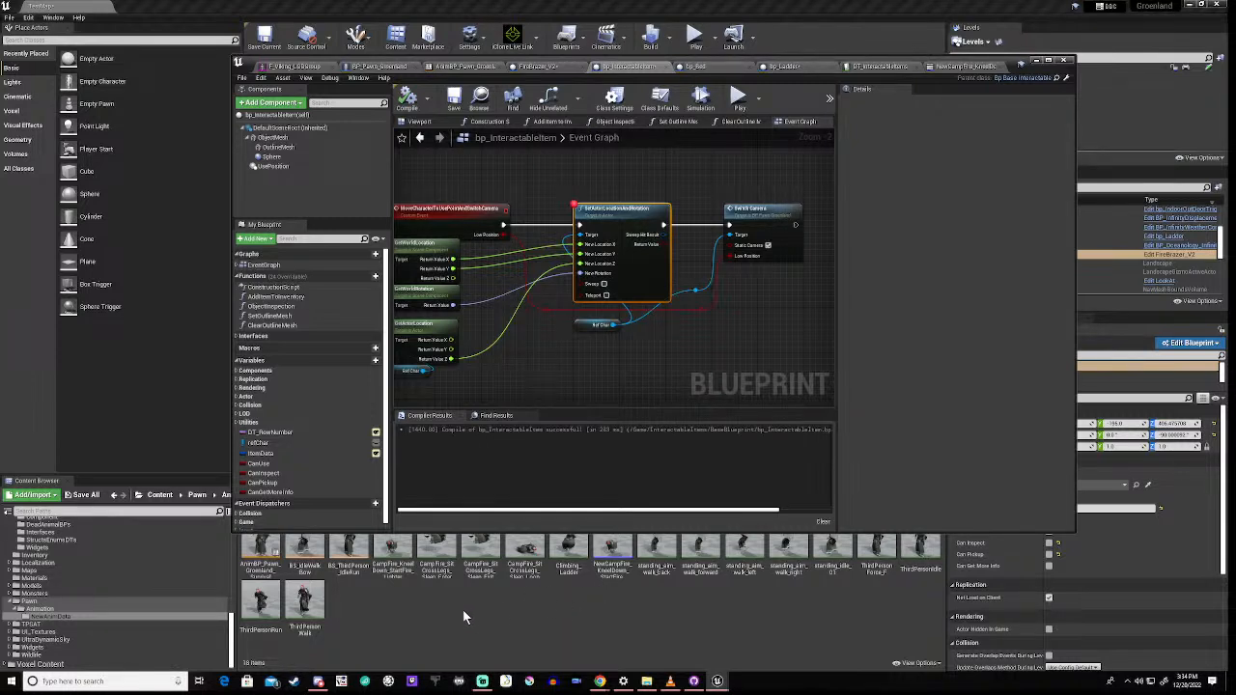
left_click(392, 564)
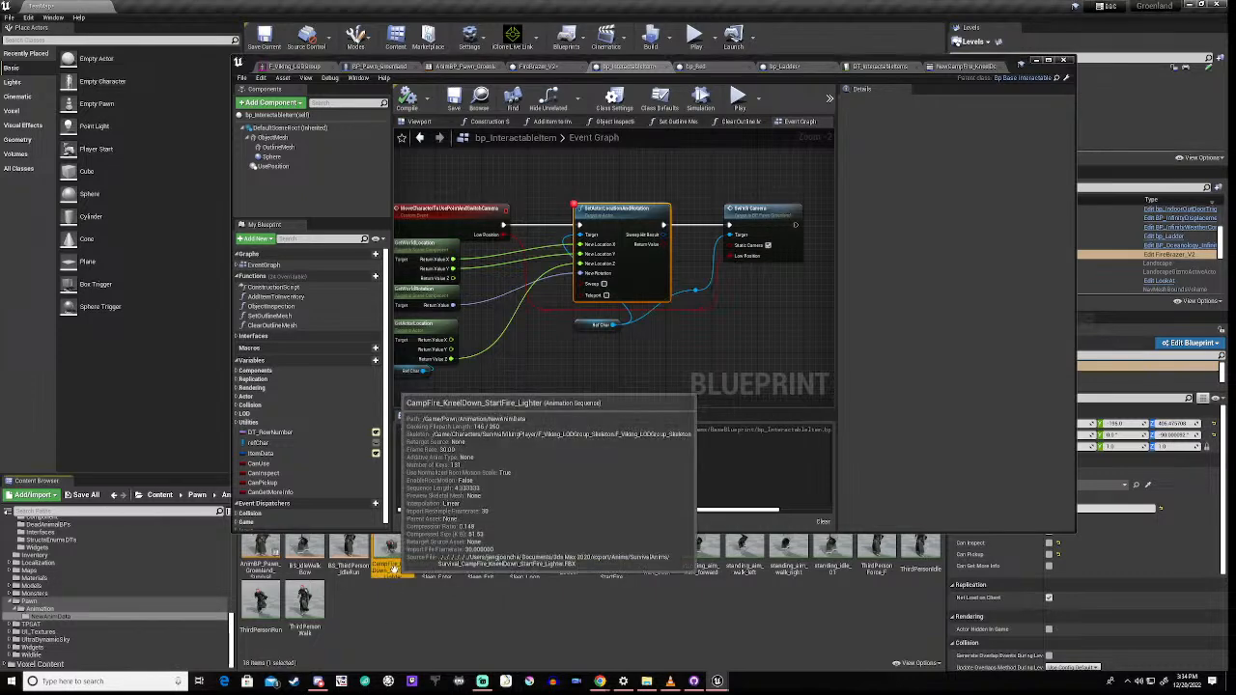
double_click(392, 566)
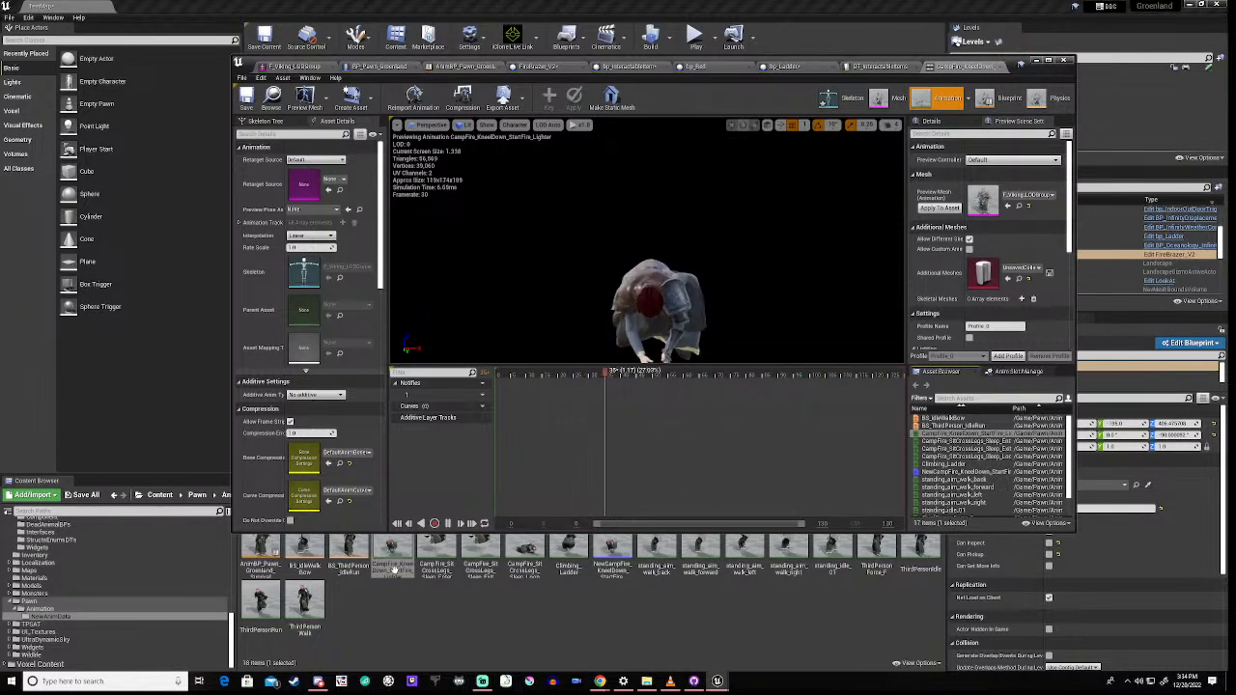
left_click(430, 623)
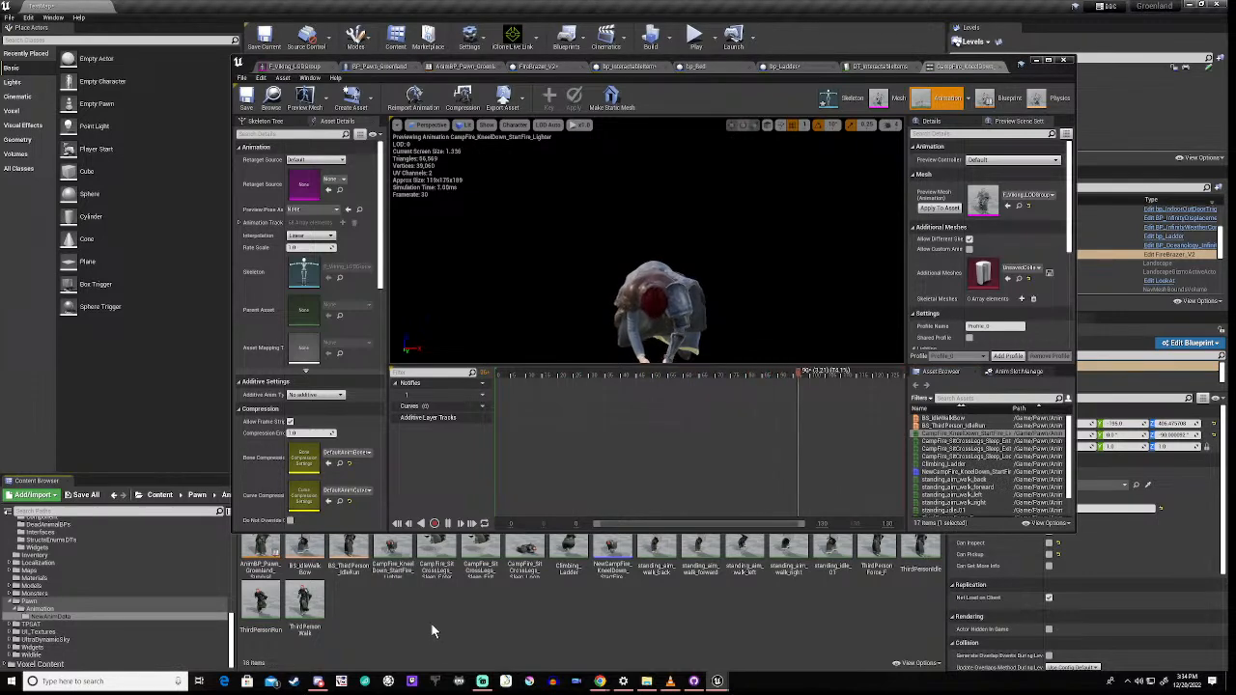
Step: Open the NewCampFire_KneelDown_StartFire_Lighter montage and review its preview, details and montage track options
double_click(612, 558)
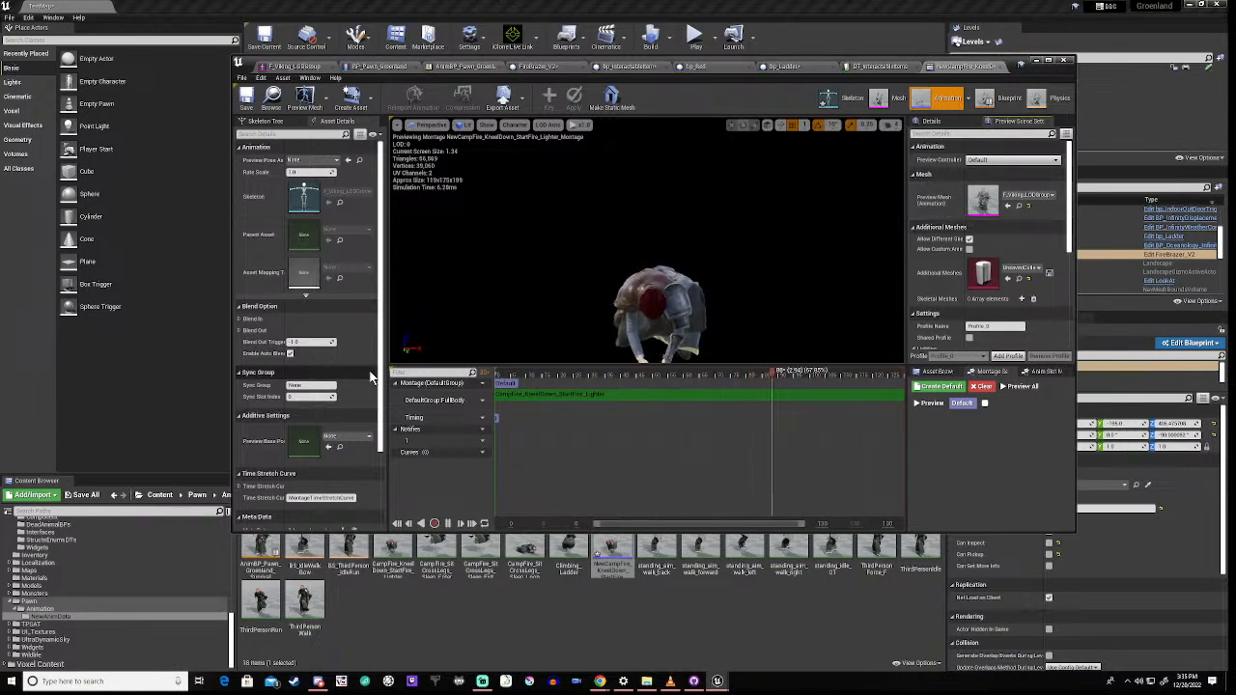
left_click_drag(382, 367, 384, 438)
scroll(384, 449, "up", 3)
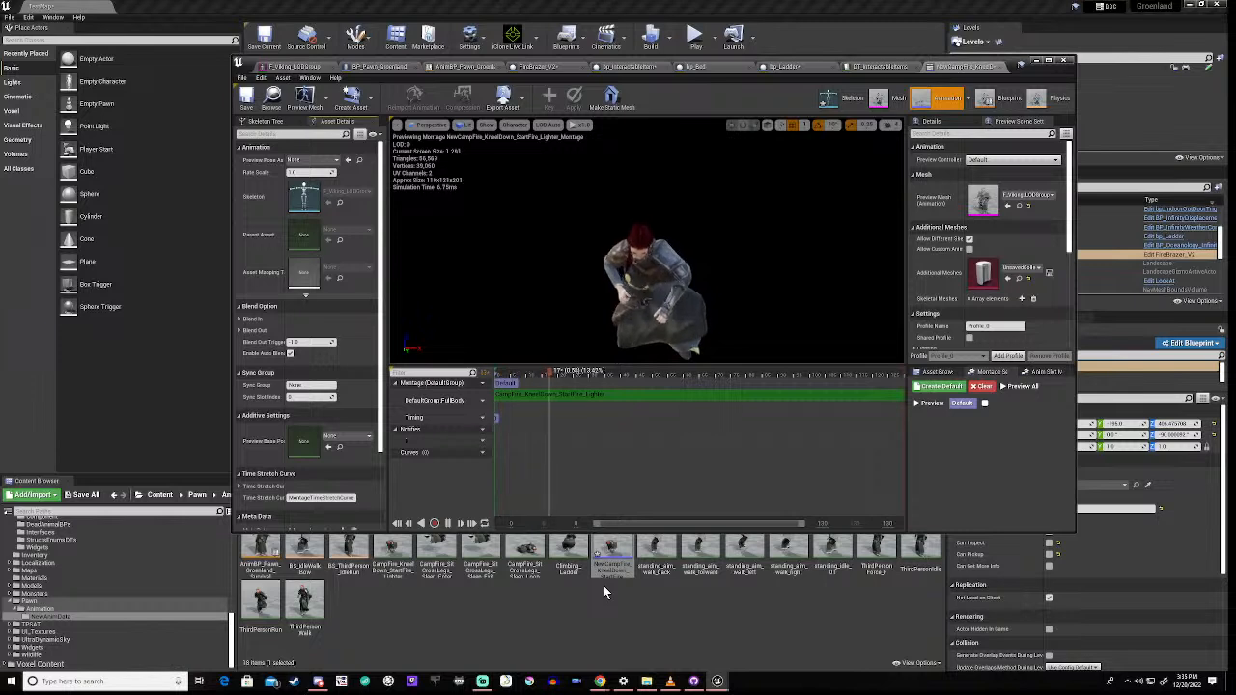
left_click(482, 385)
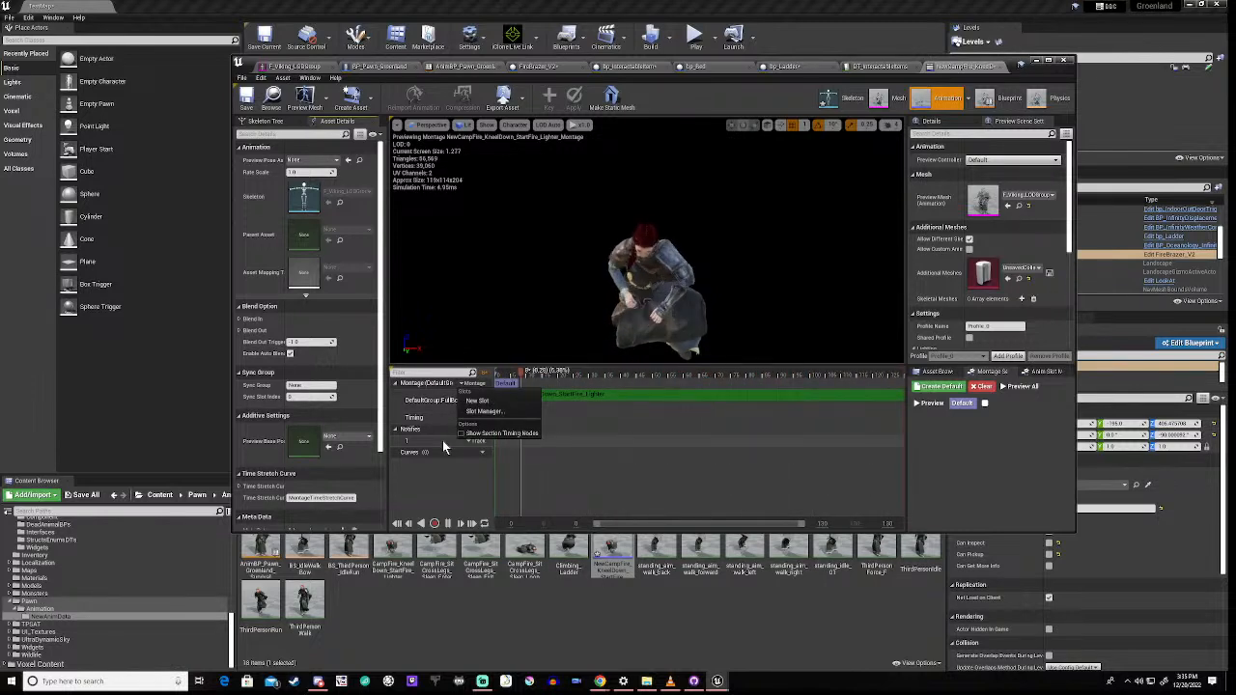
left_click(446, 496)
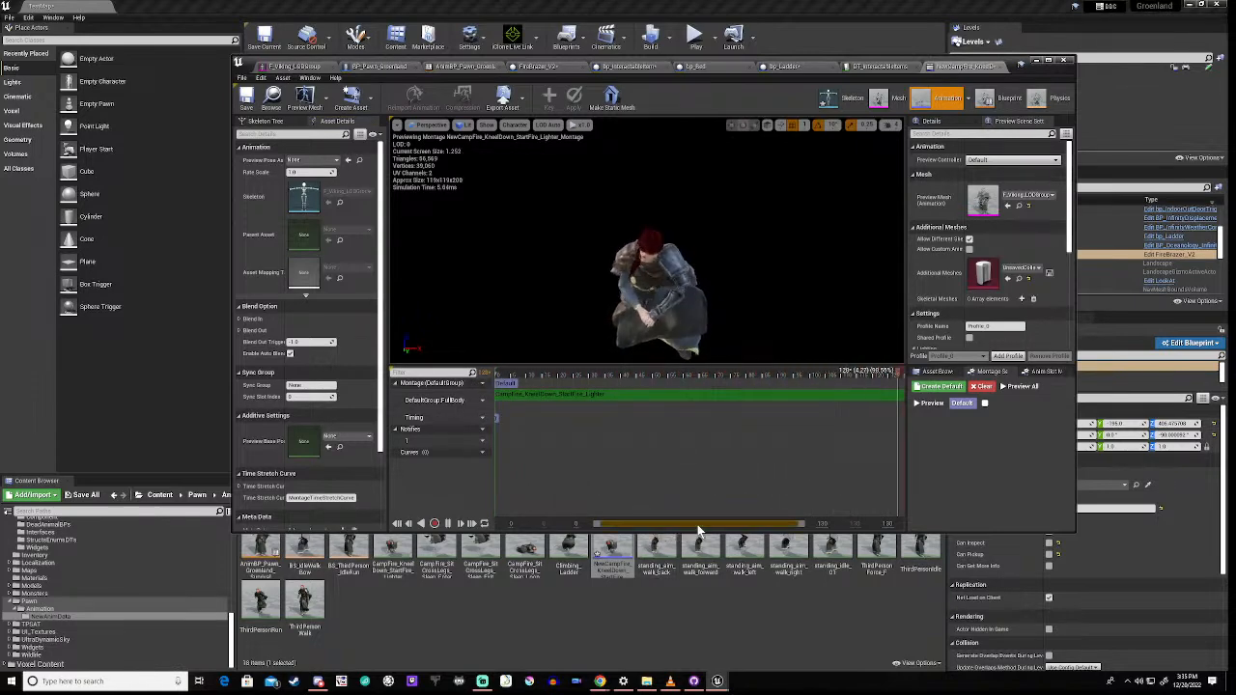
left_click(459, 624)
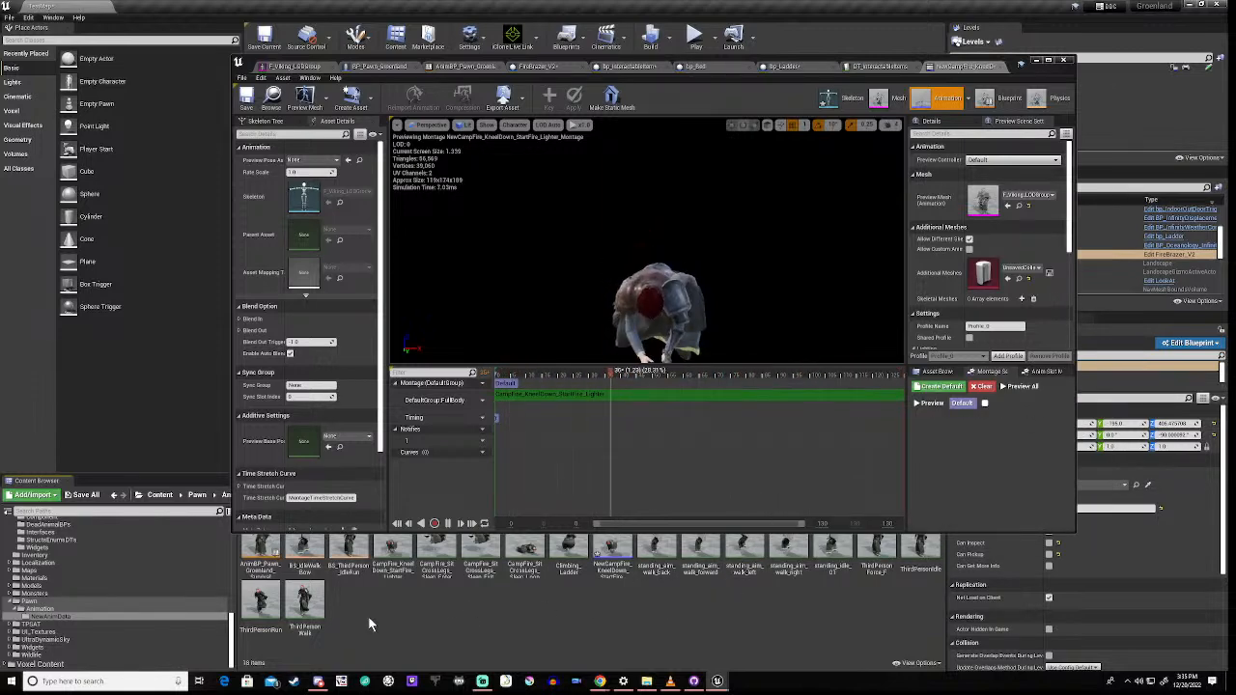
Step: Create an AnimMontage from the CampFire_SitCrossLegs_Sleep_Enter animation sequence, keeping the default name
right_click(435, 558)
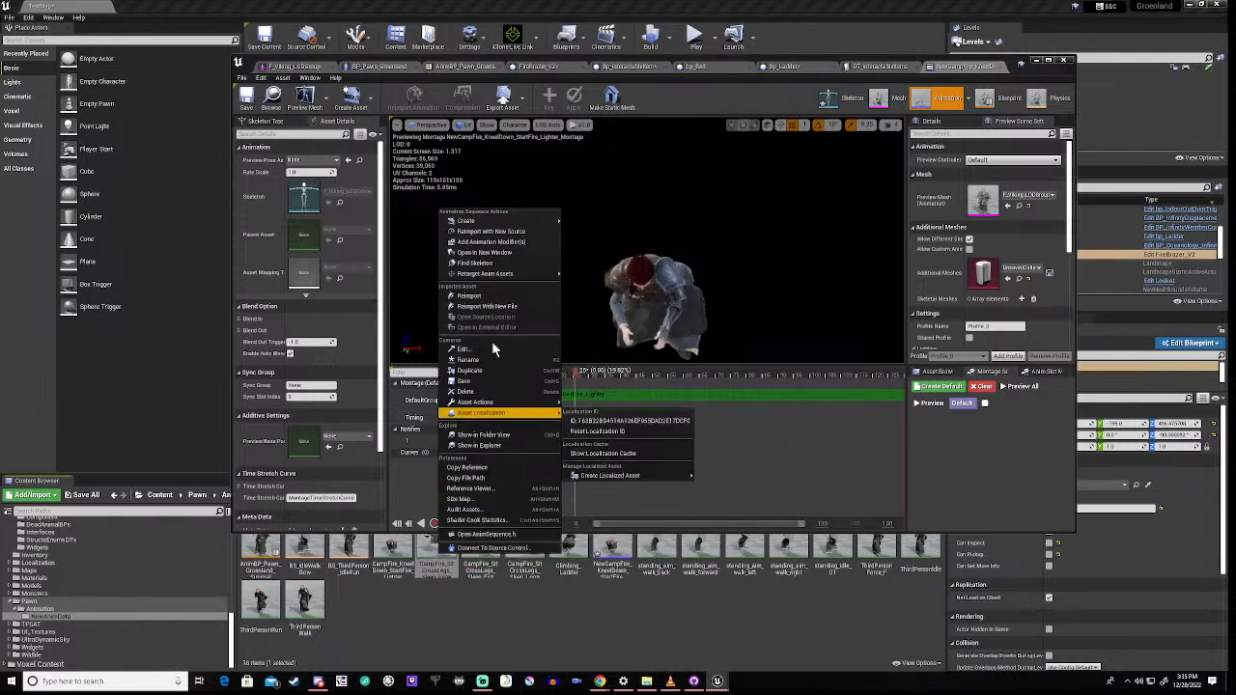
mouse_move(512, 277)
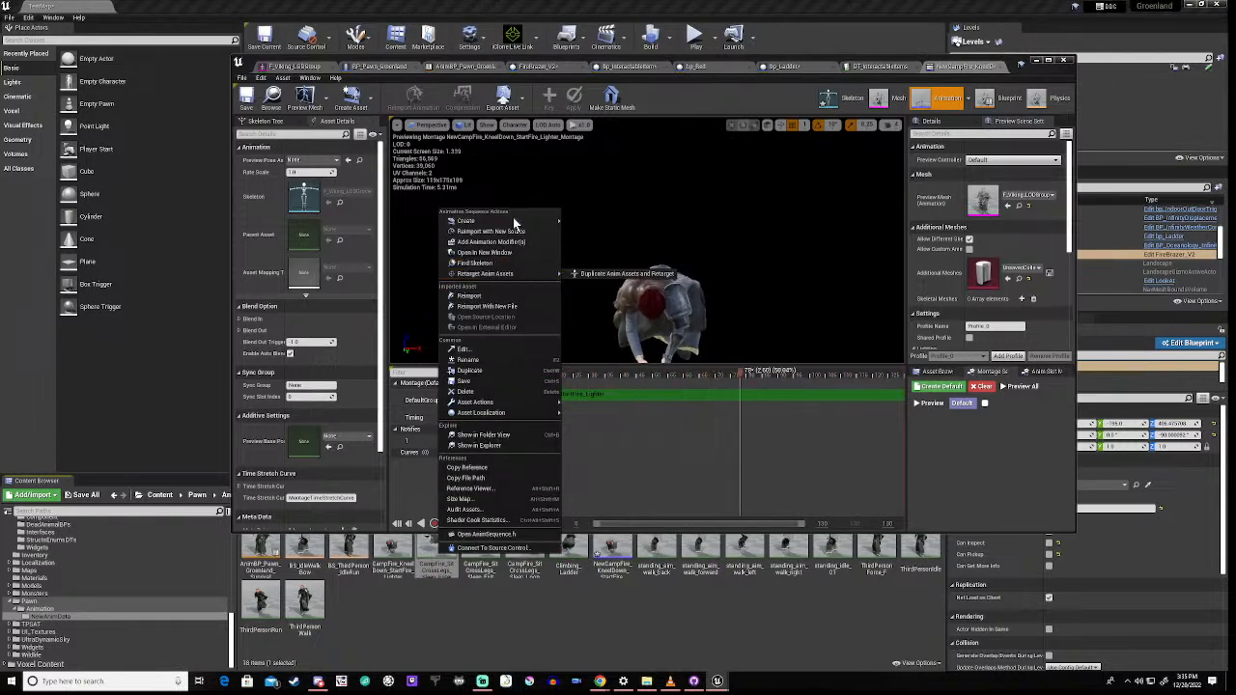
mouse_move(513, 220)
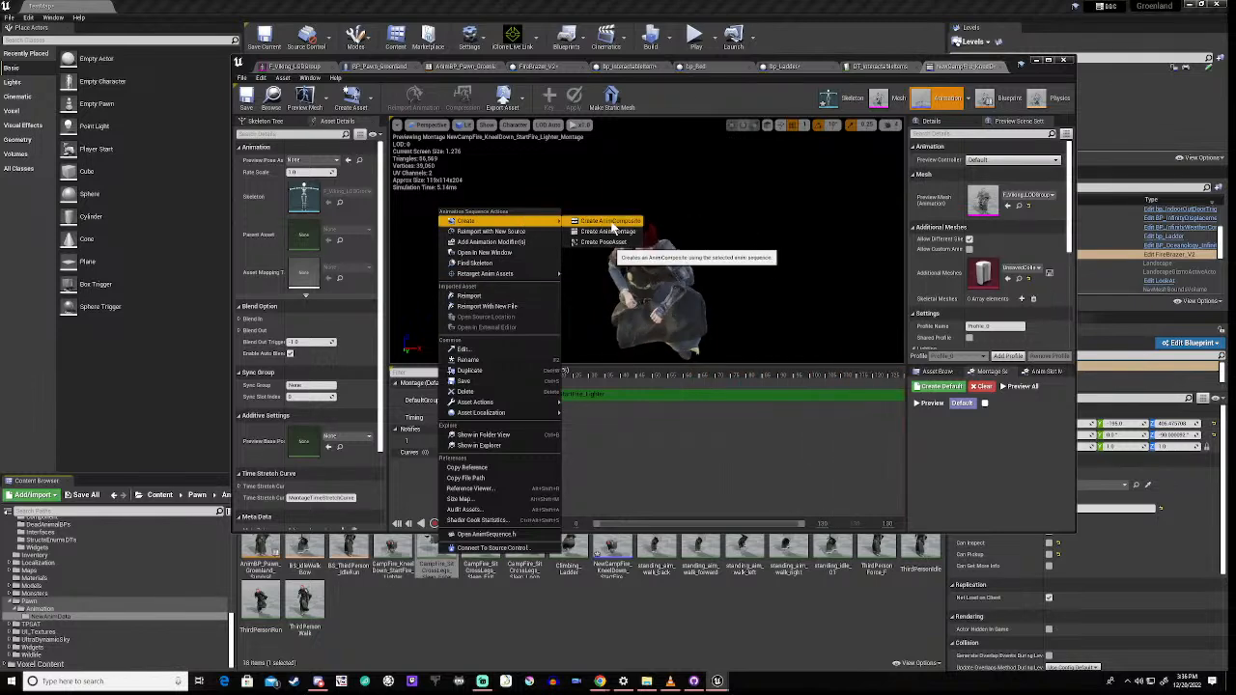
left_click(612, 235)
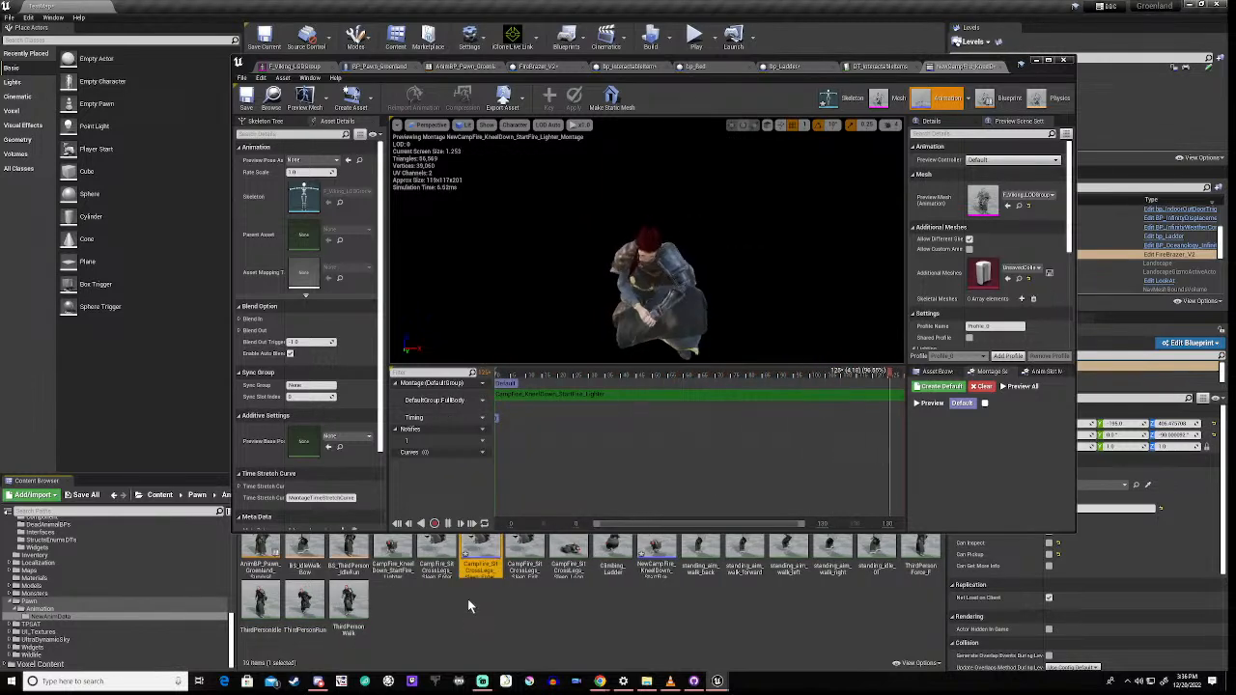
Step: Open CampFire_SitCrossLegs_Sleep_Enter_Montage and set its slot to DefaultGroup.FullBody
double_click(480, 560)
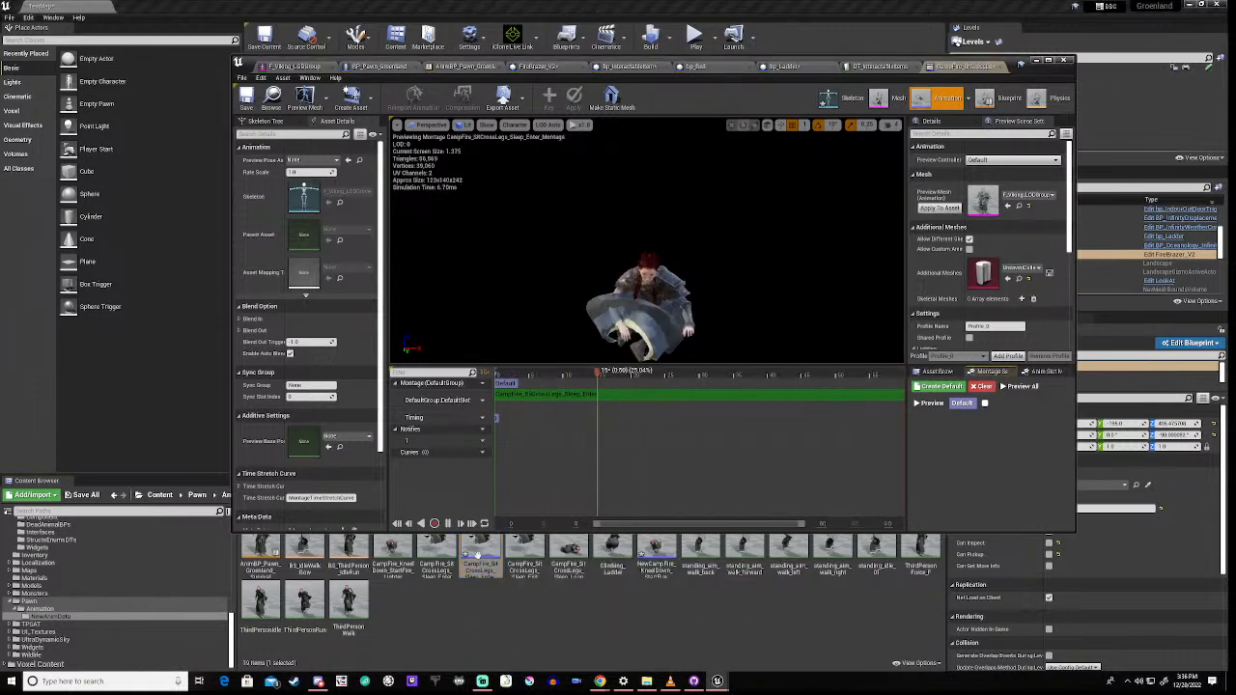
left_click(482, 401)
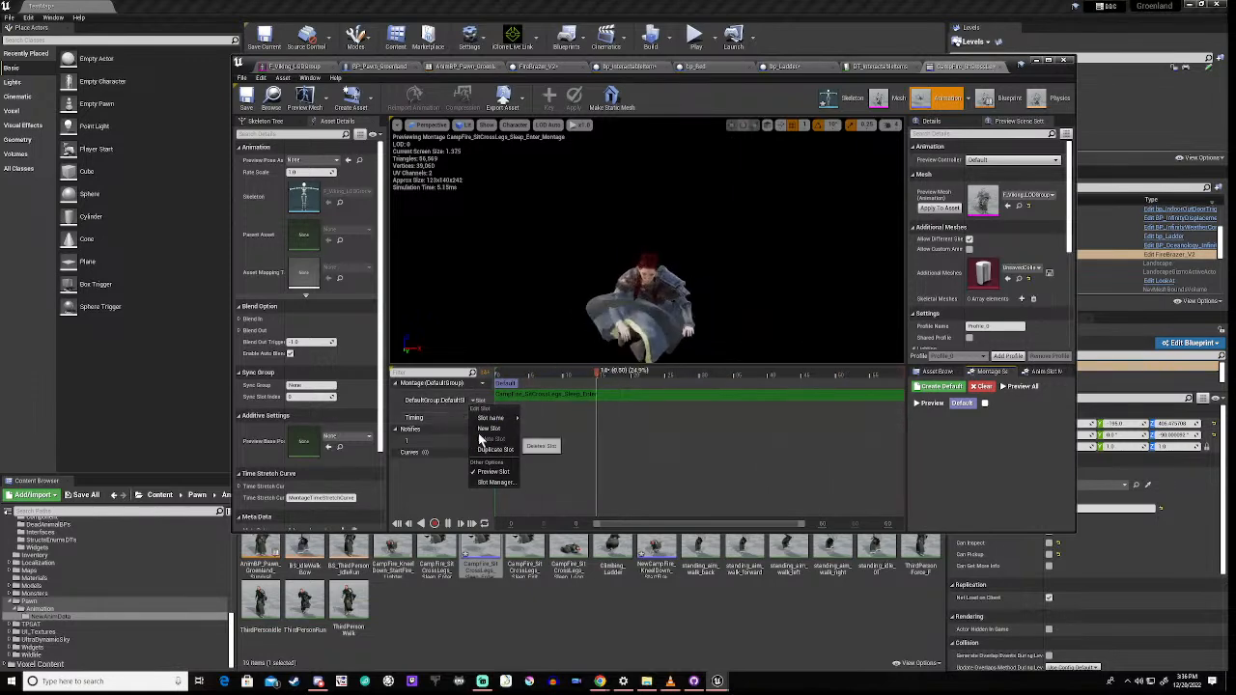
mouse_move(506, 420)
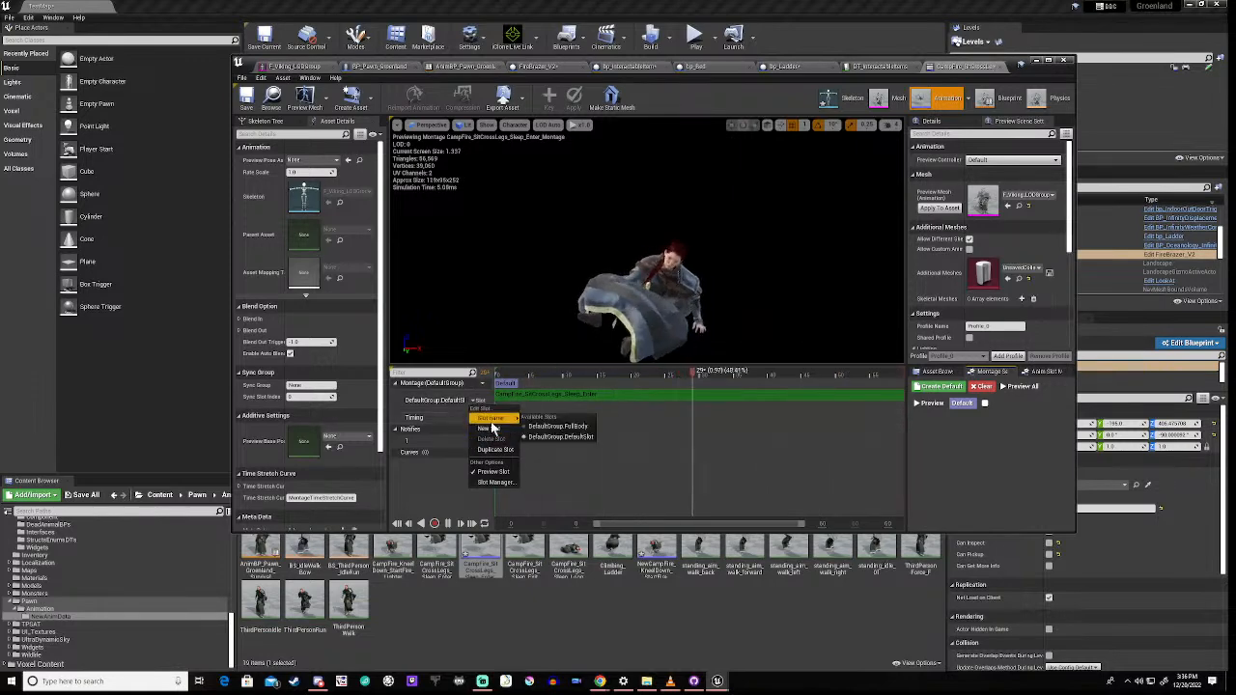
left_click(557, 426)
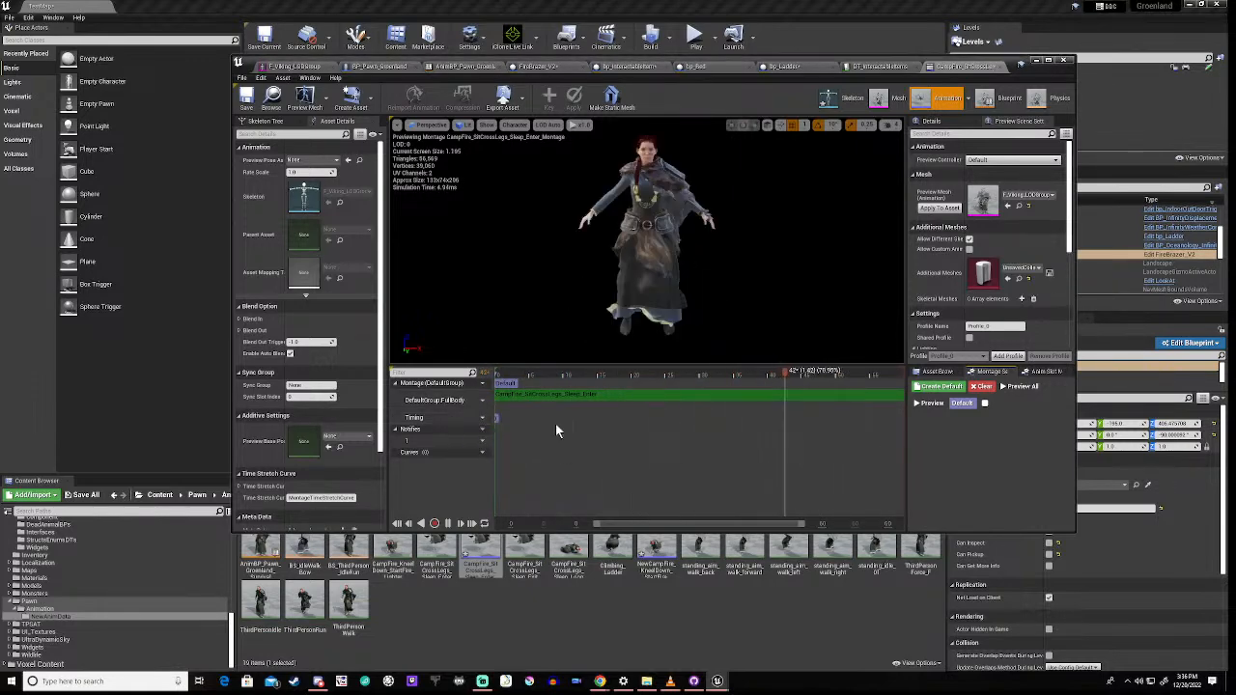
left_click(506, 617)
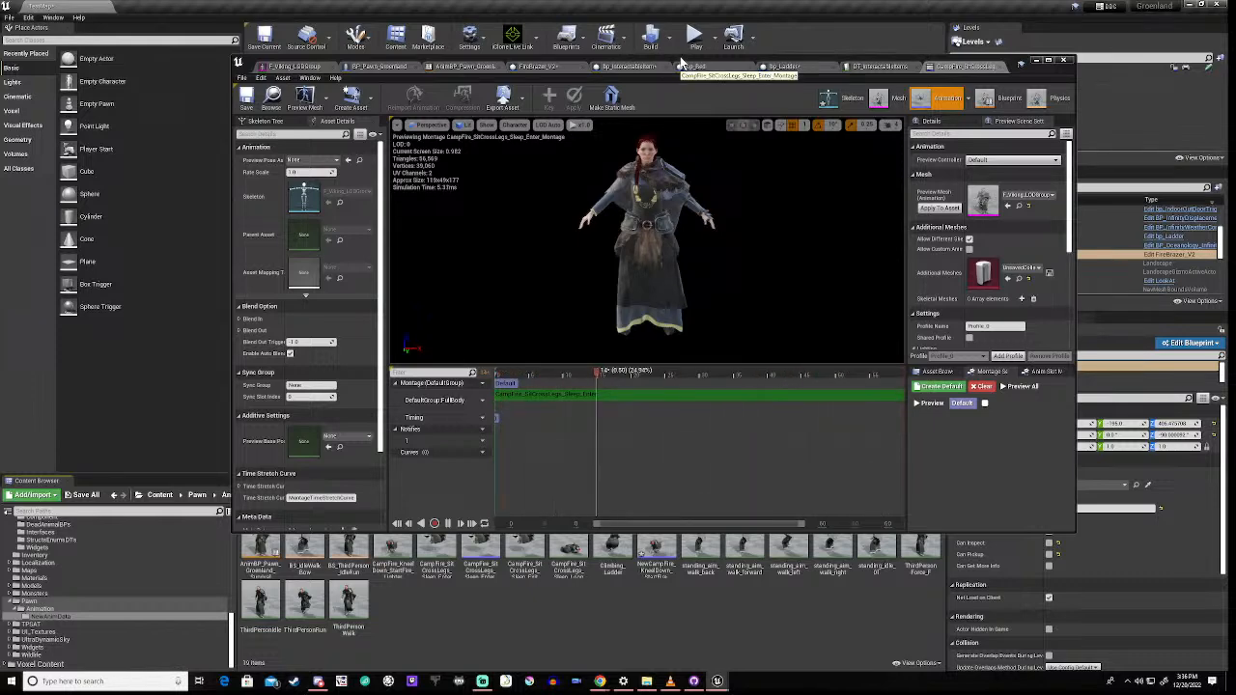
Step: In the interactable items data table, assign CampFire_SitCrossLegs_Sleep_Enter_Montage as the Light row's UseMontage and save the table
left_click(869, 67)
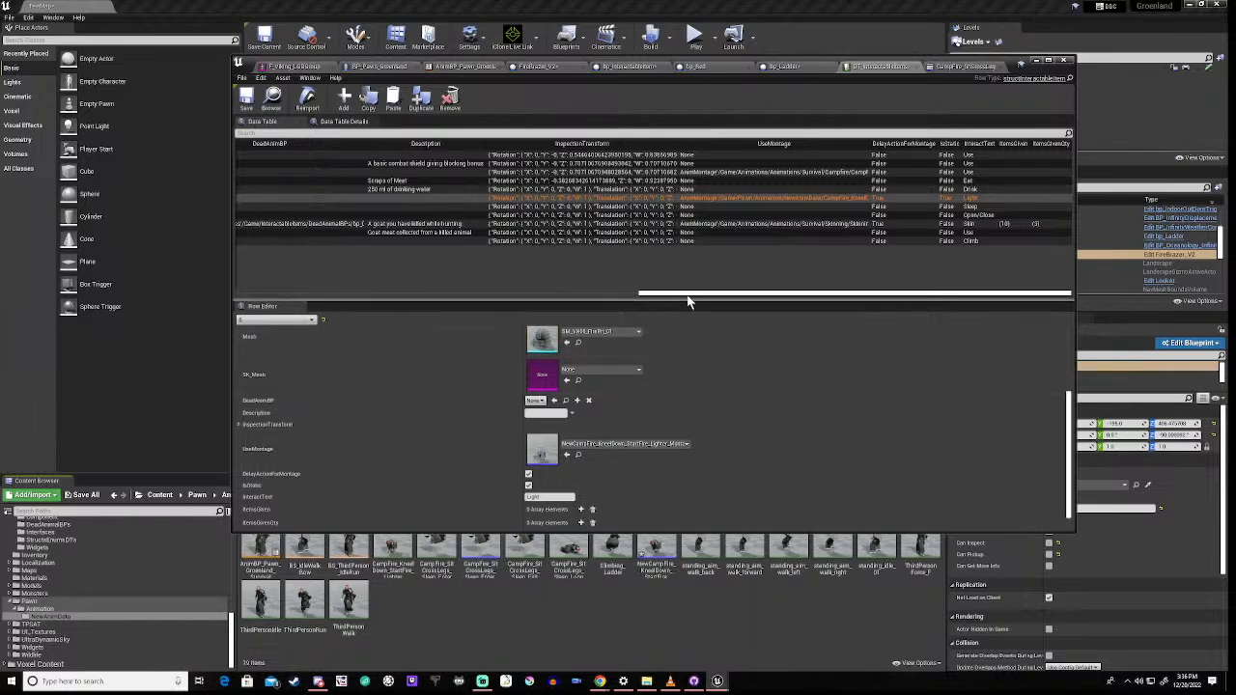
left_click_drag(689, 295, 414, 306)
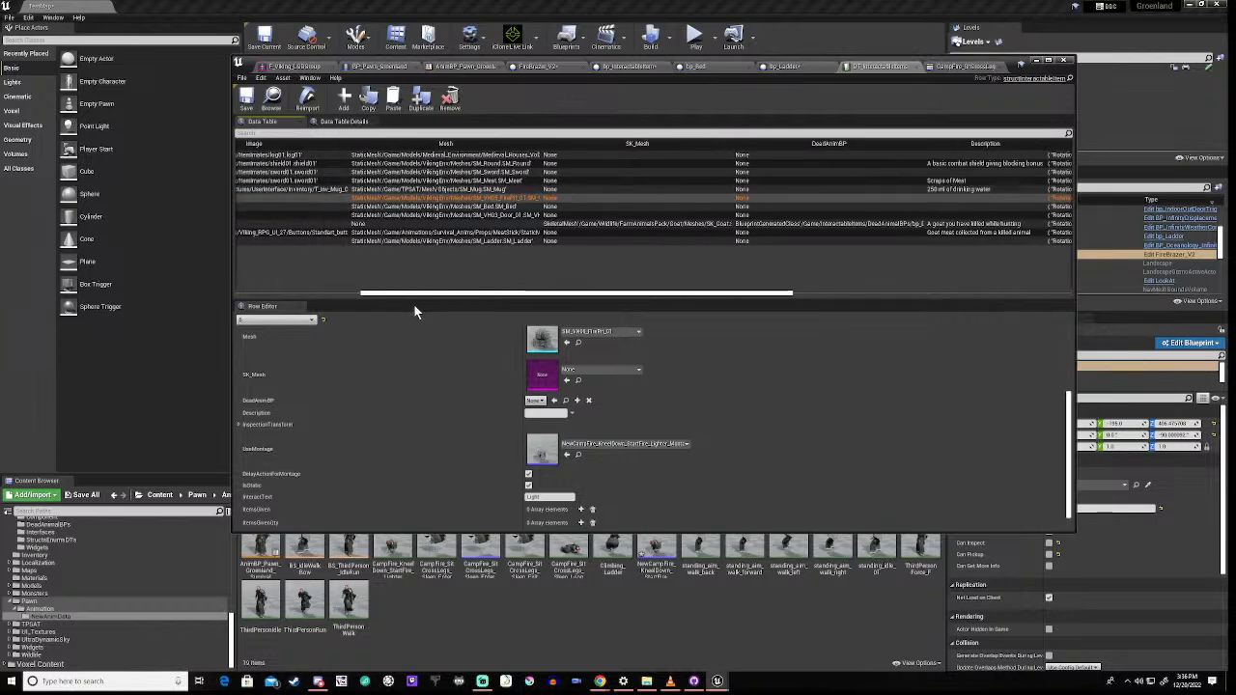
left_click_drag(414, 305, 722, 327)
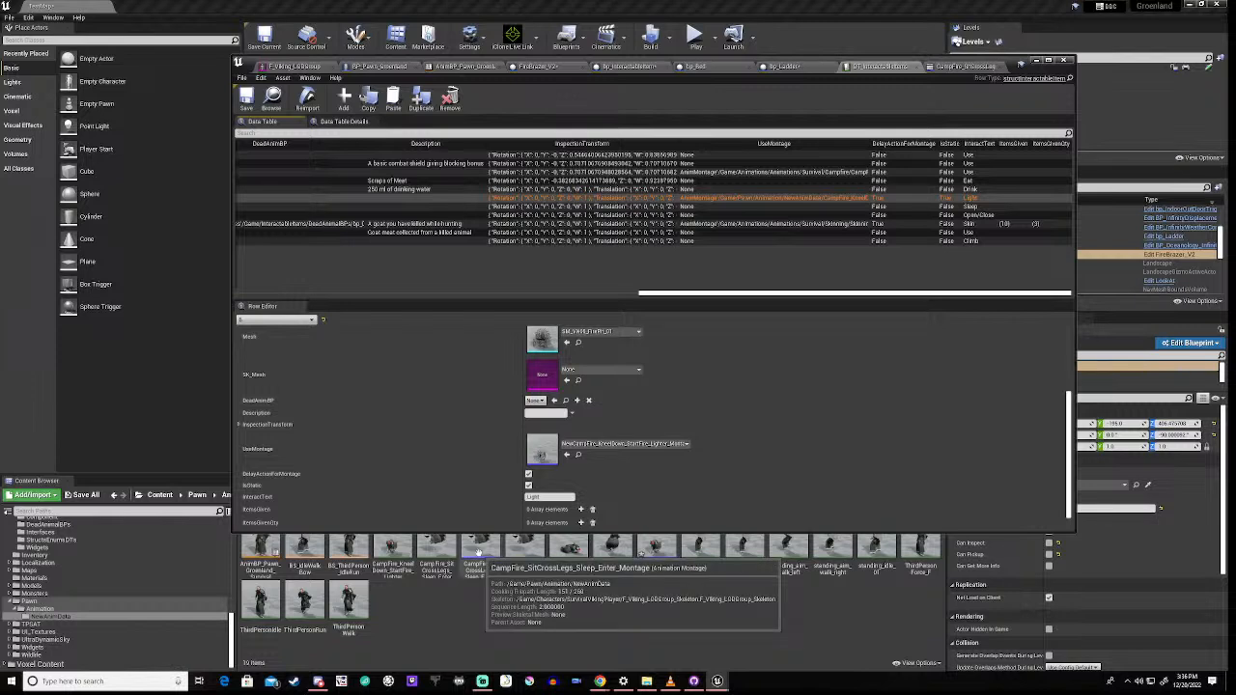
left_click_drag(477, 552, 585, 455)
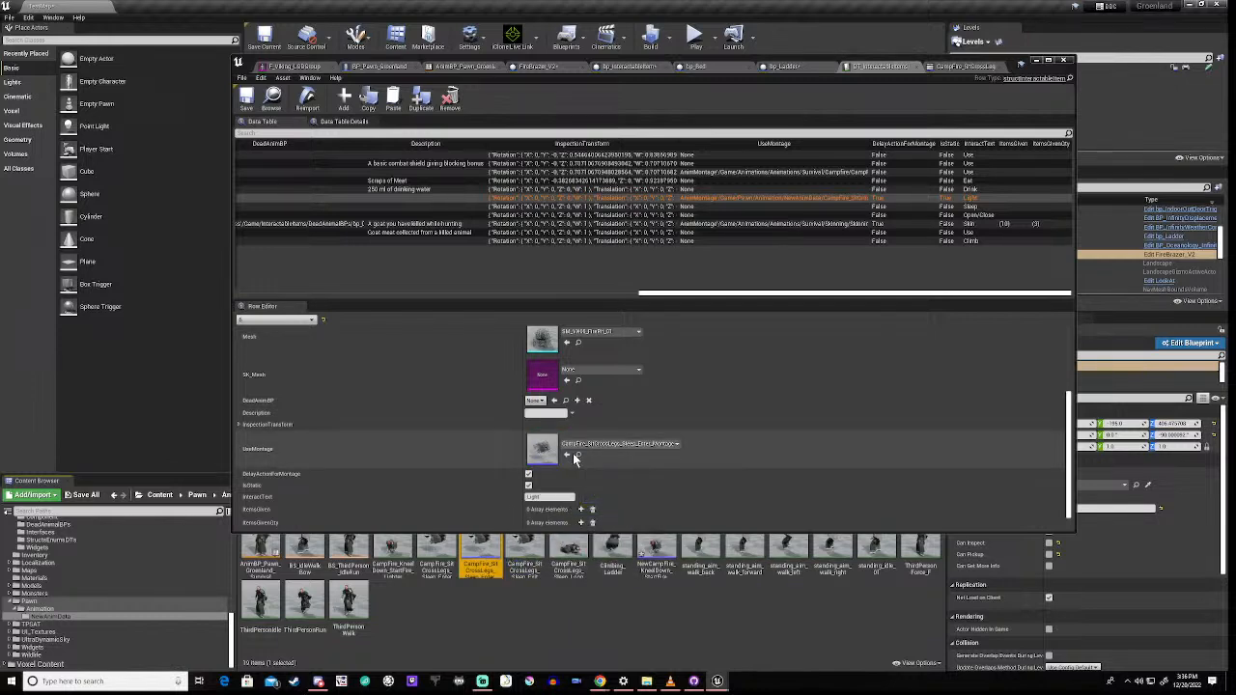
left_click(249, 111)
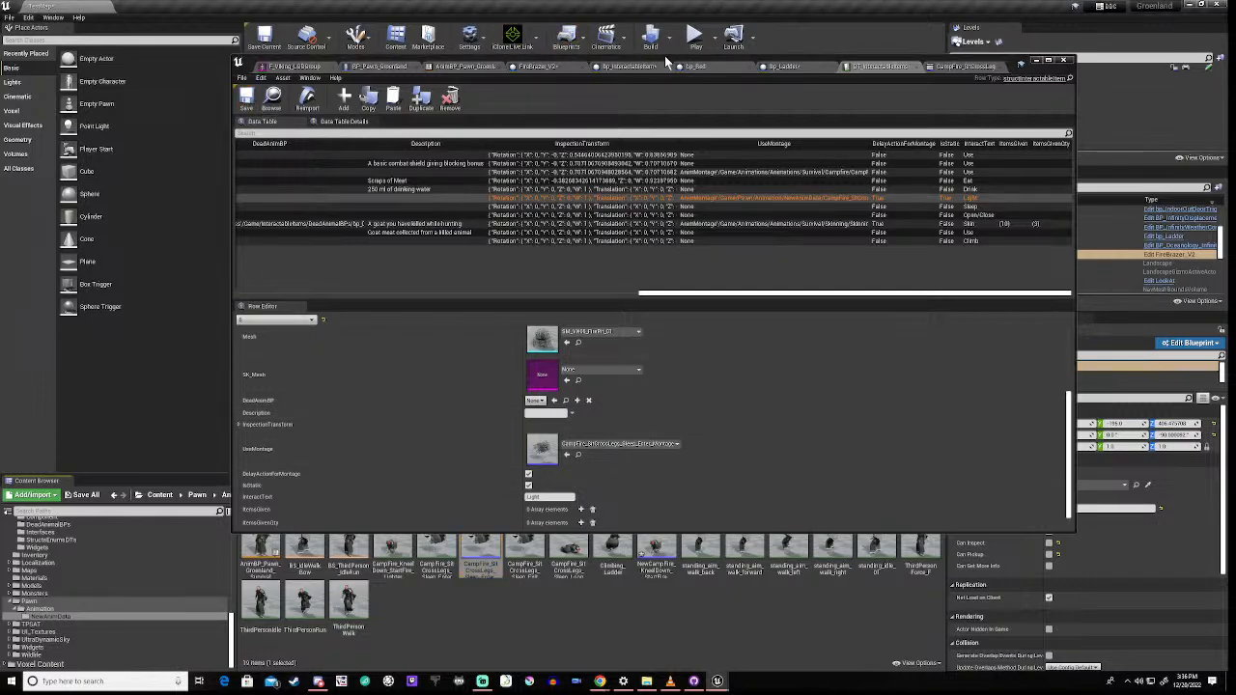
Step: Uncover the level viewport, start a play session, walk the character to the fire brazier and trigger its Light interaction
left_click_drag(665, 55, 662, 540)
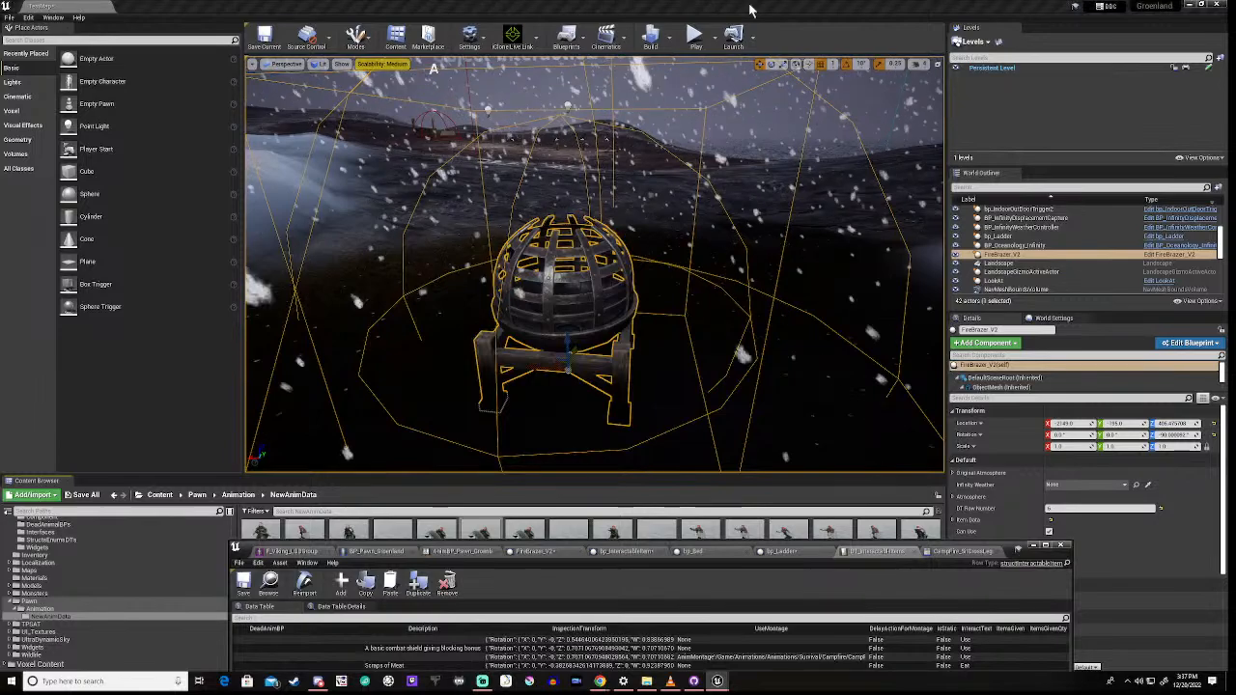
left_click(694, 37)
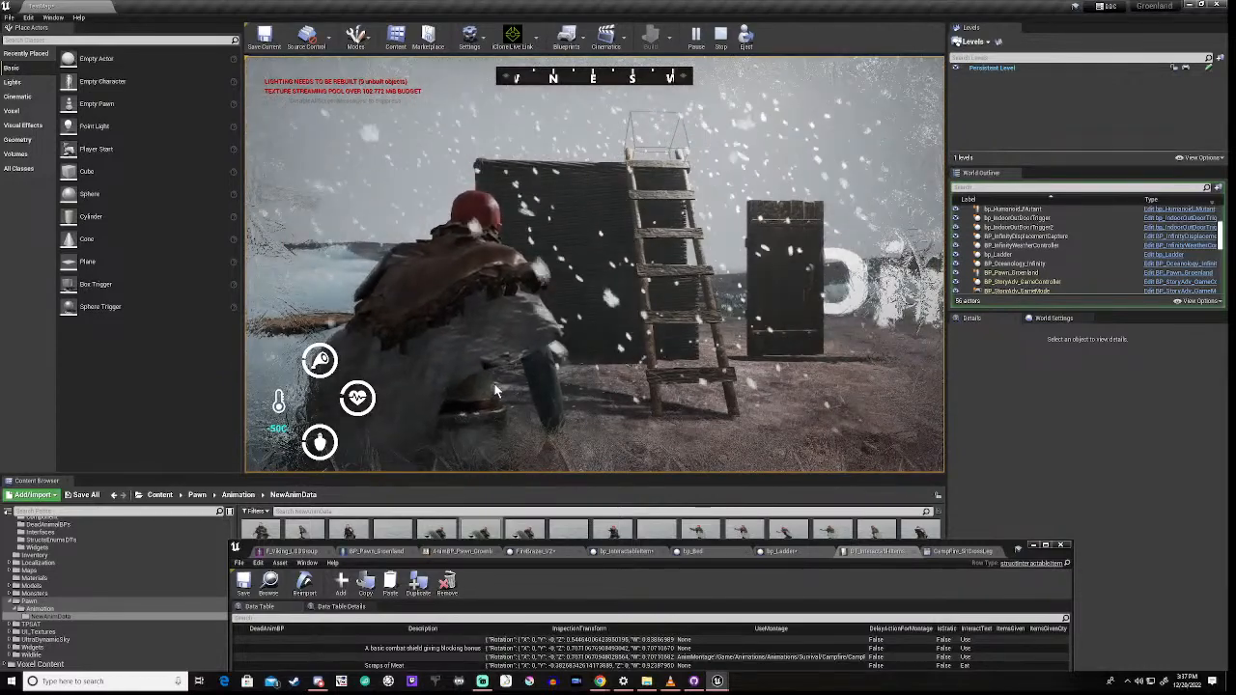
left_click(513, 296)
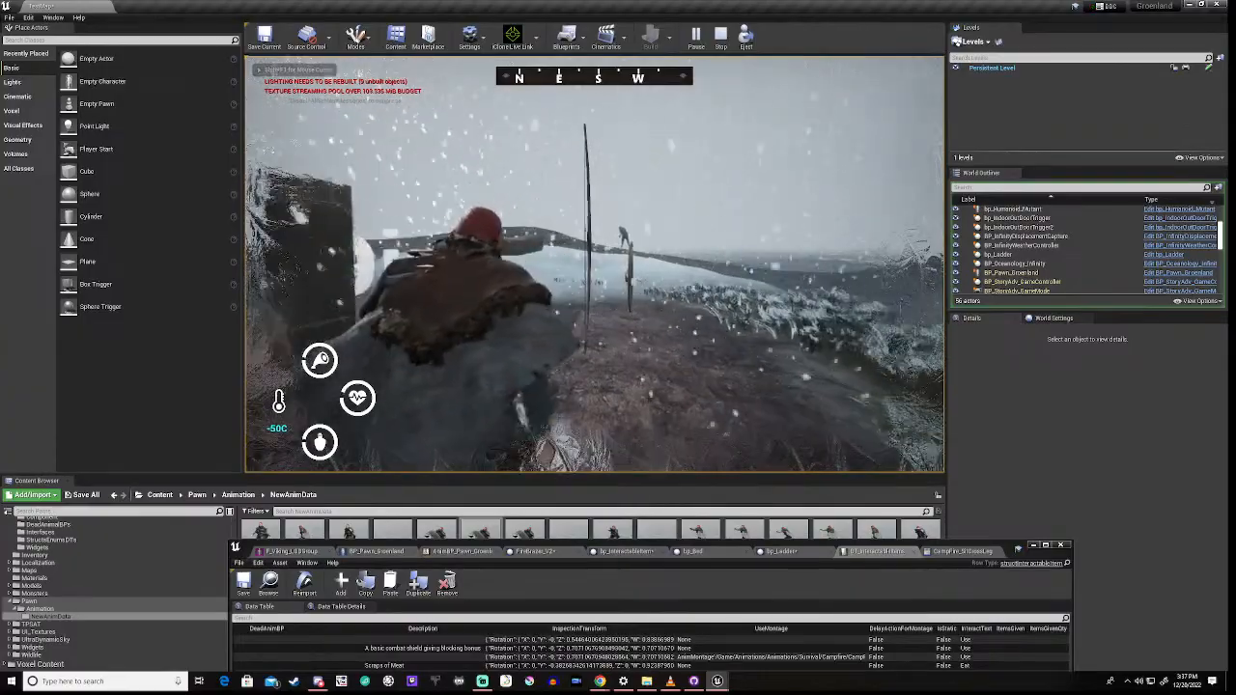
key("w")
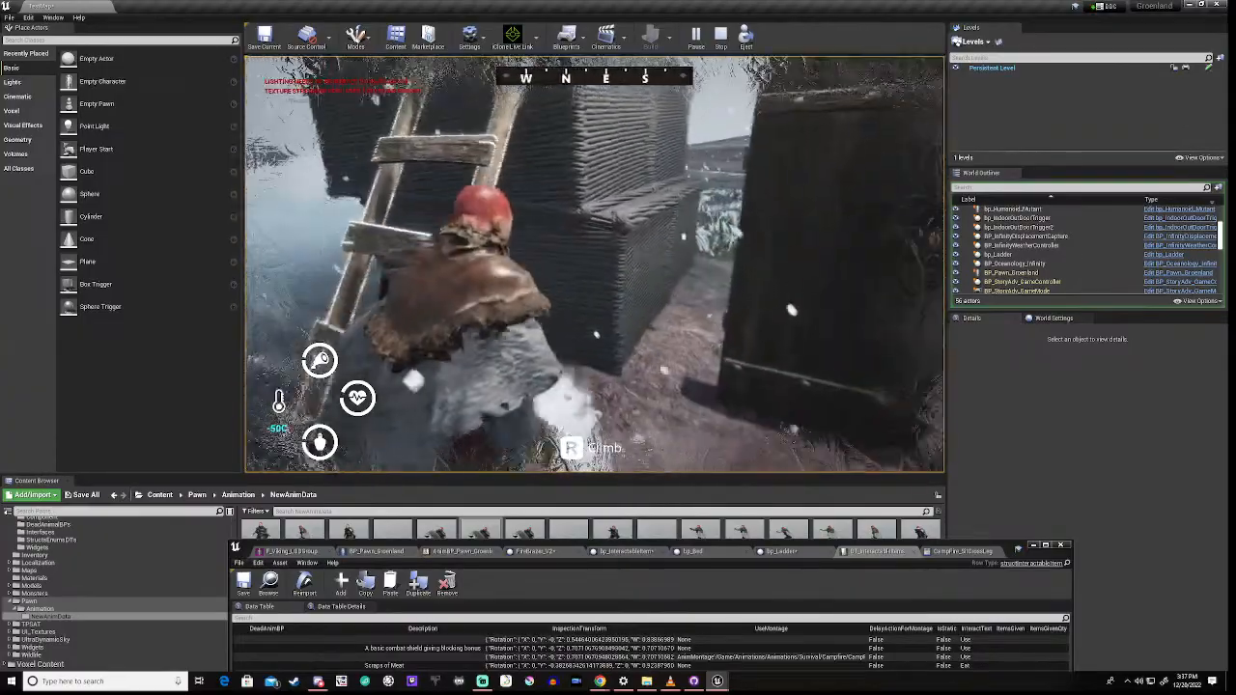
key("w")
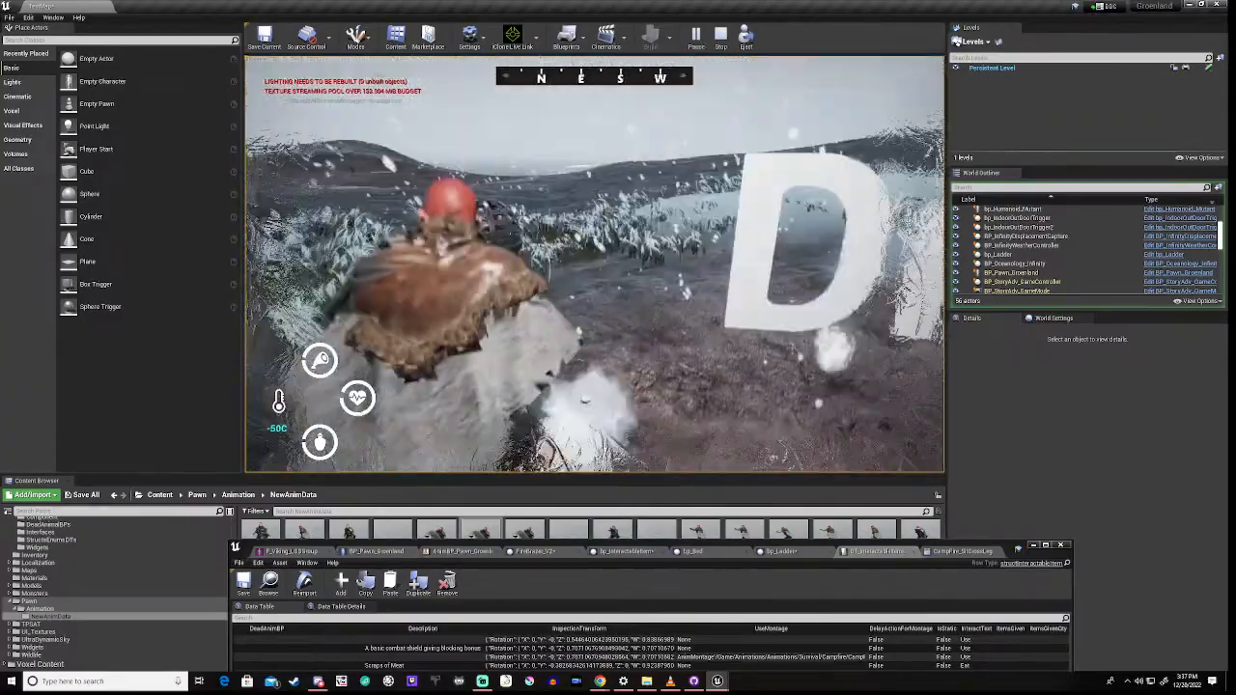
key("w")
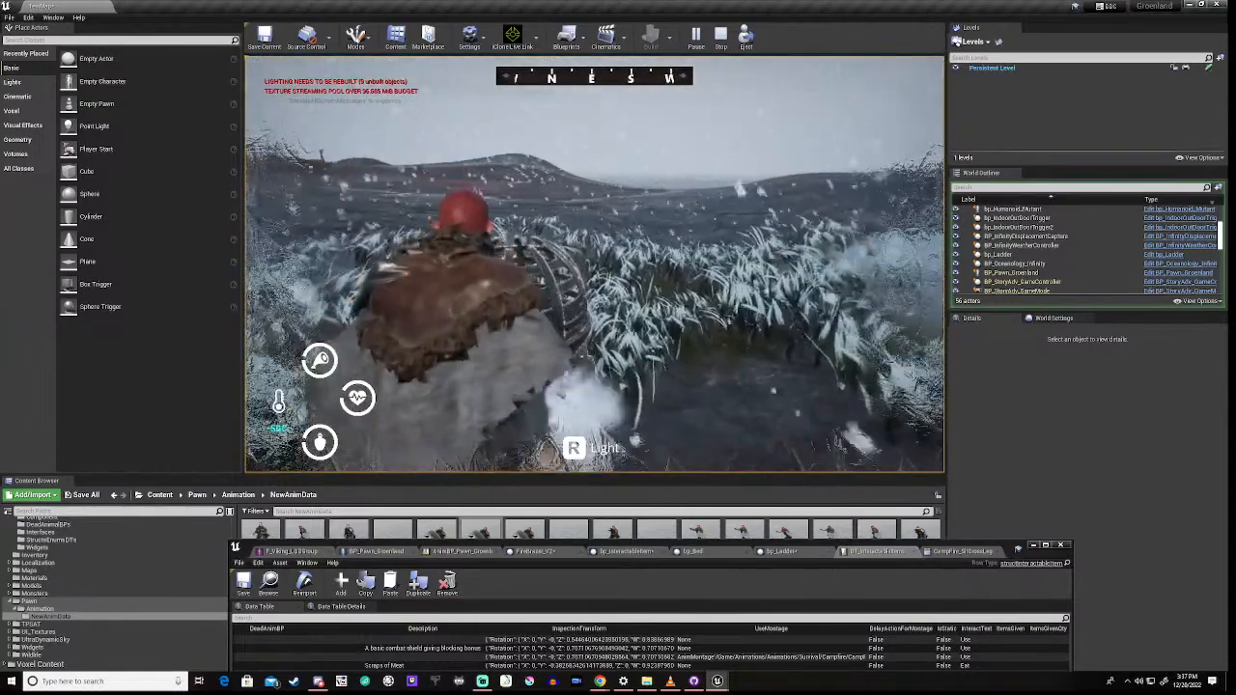
key("r")
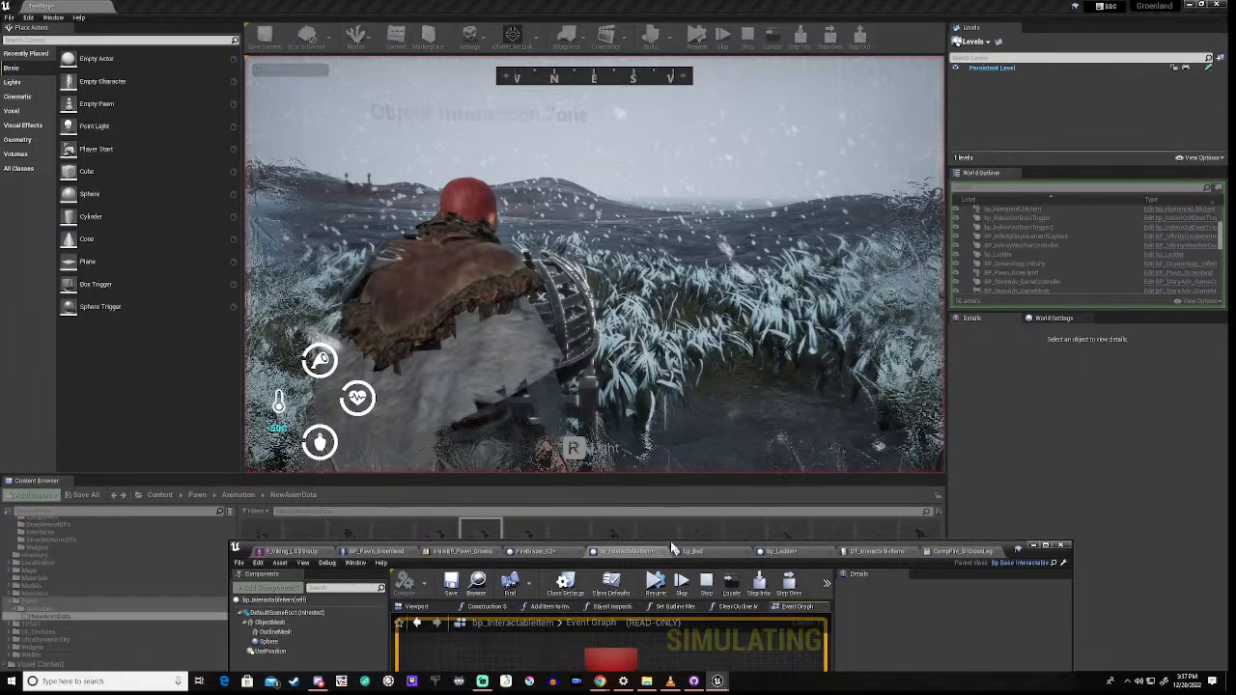
Step: Resume execution past the SetActorLocationAndRotation and Play Use Montage breakpoints, and watch the character at the brazier in the viewport
left_click_drag(670, 541, 680, 216)
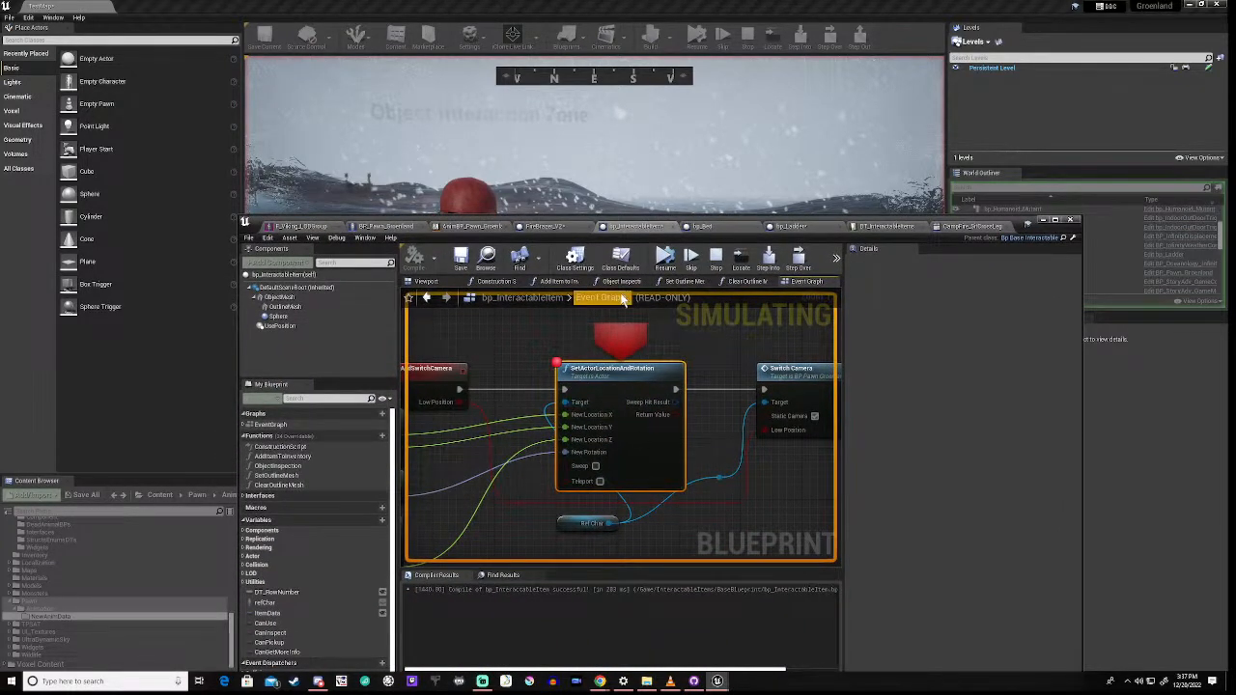
left_click(665, 257)
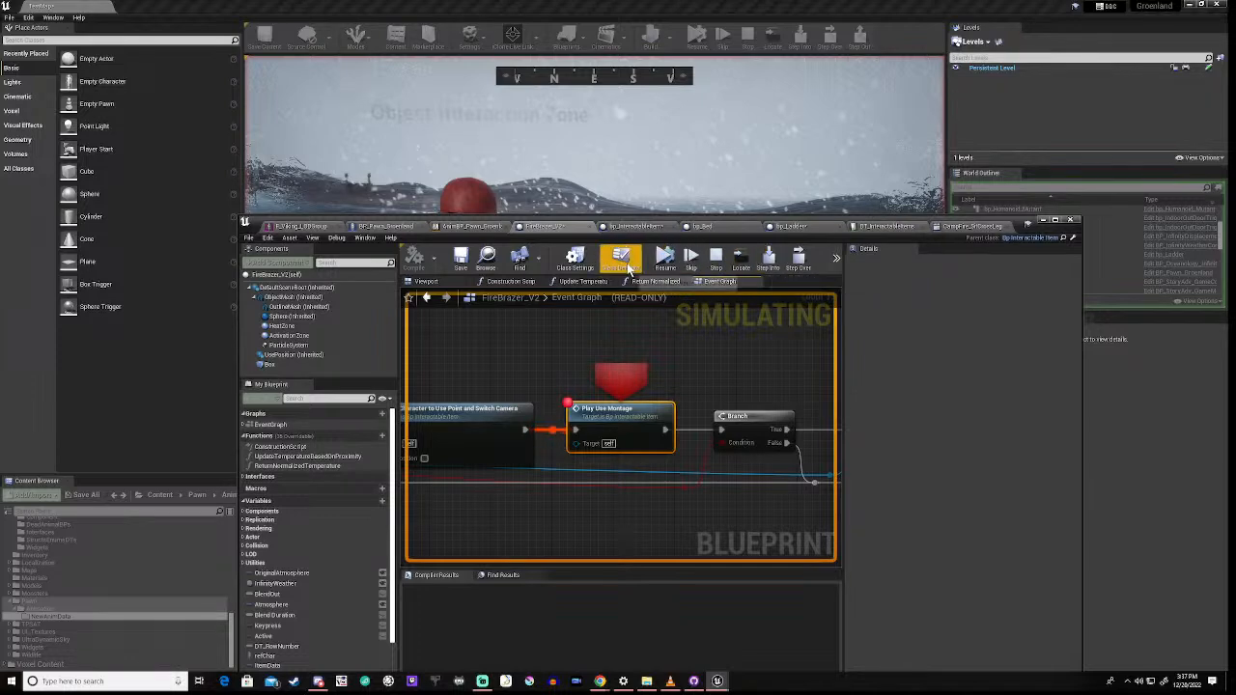
left_click(665, 256)
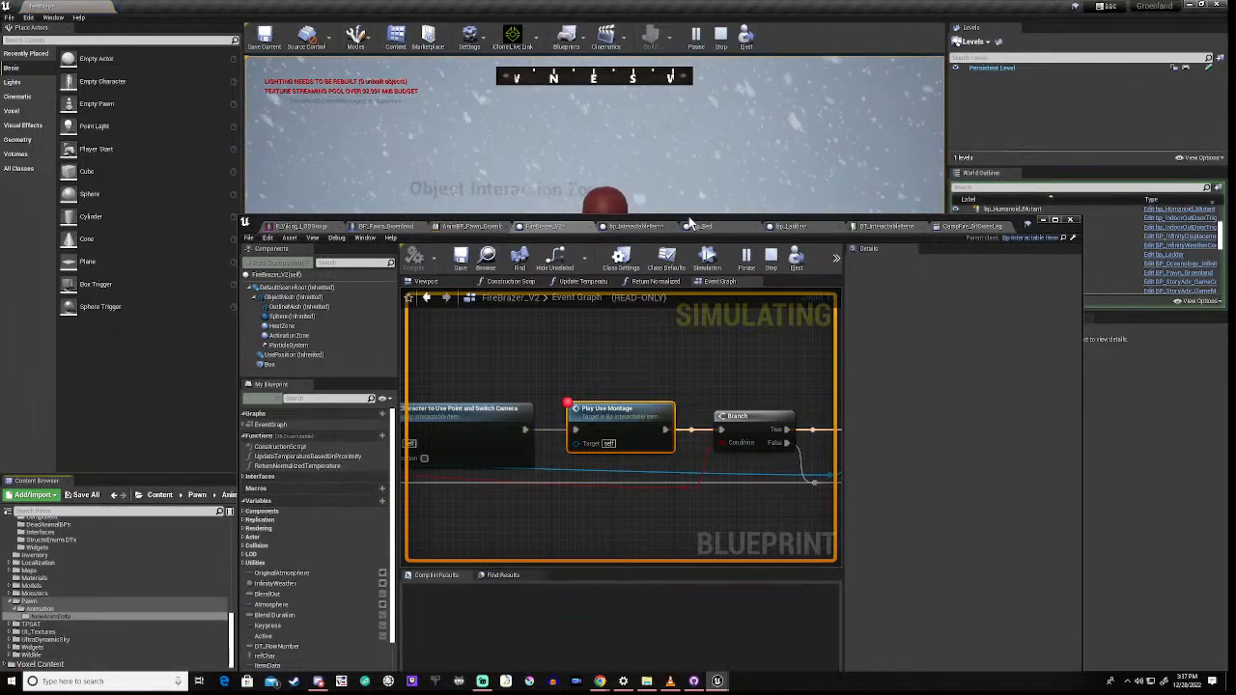
left_click_drag(688, 221, 610, 553)
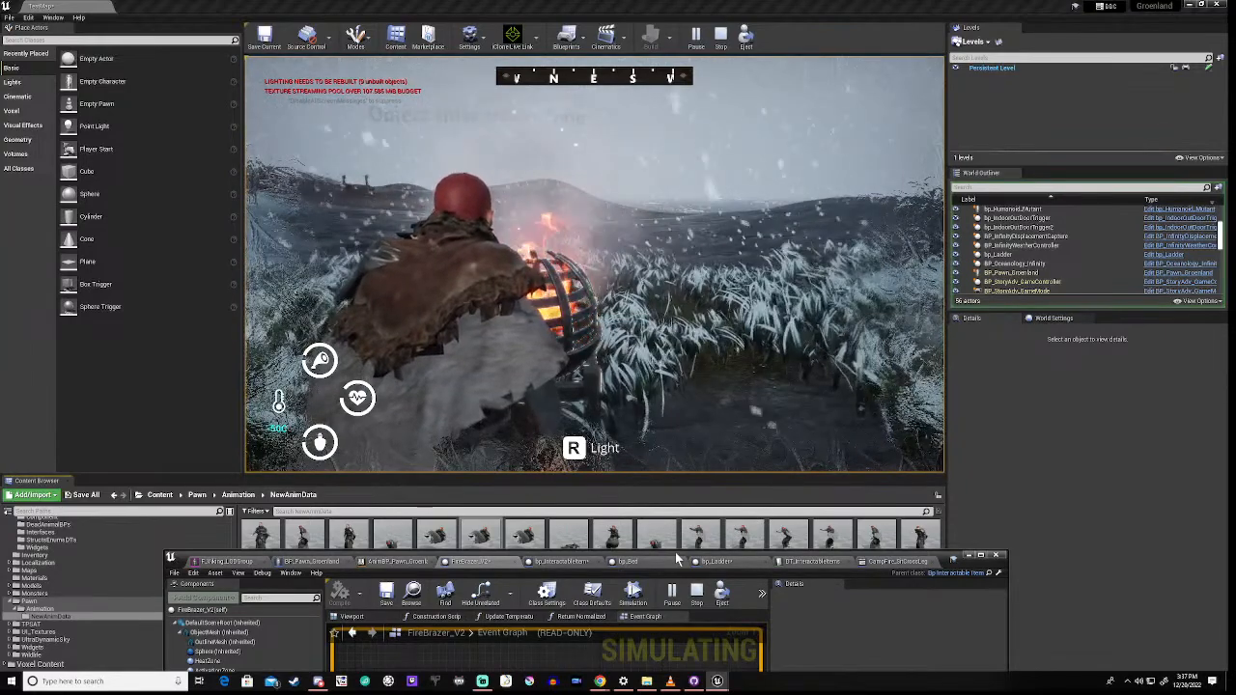
Step: Disable the breakpoint on FireBrazer_V2's Play Use Montage node, stop the play session and uncover the Content Browser
left_click_drag(676, 559, 746, 185)
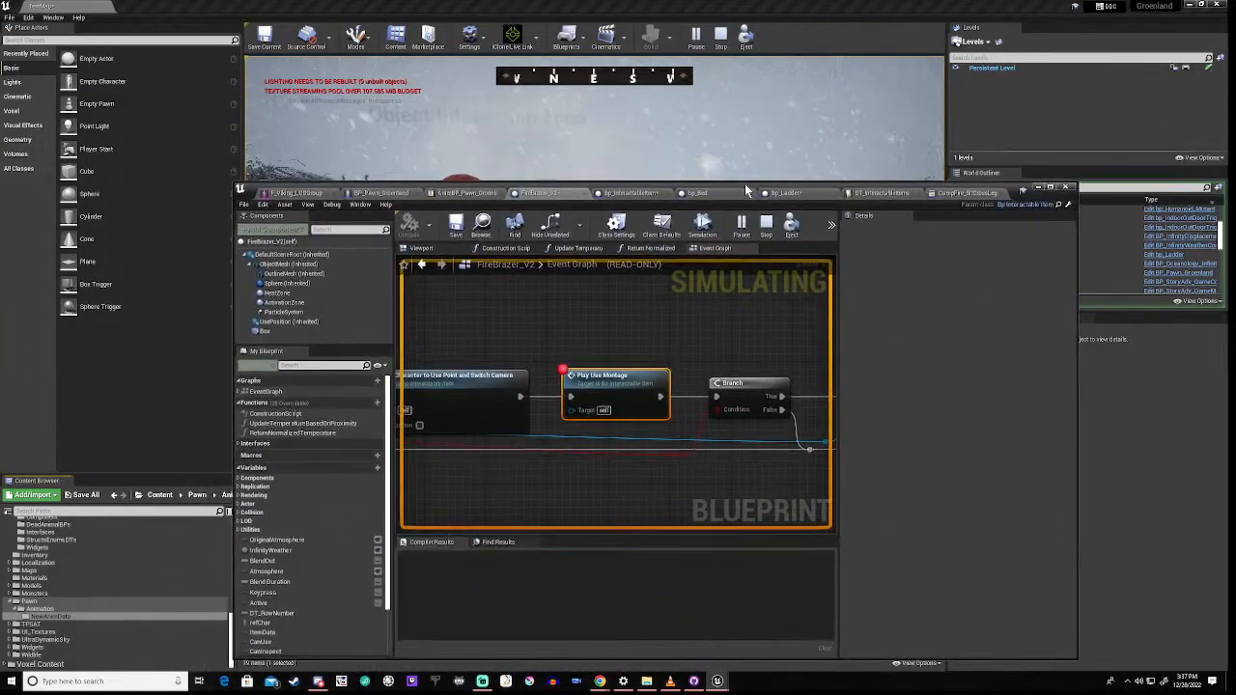
right_click(609, 379)
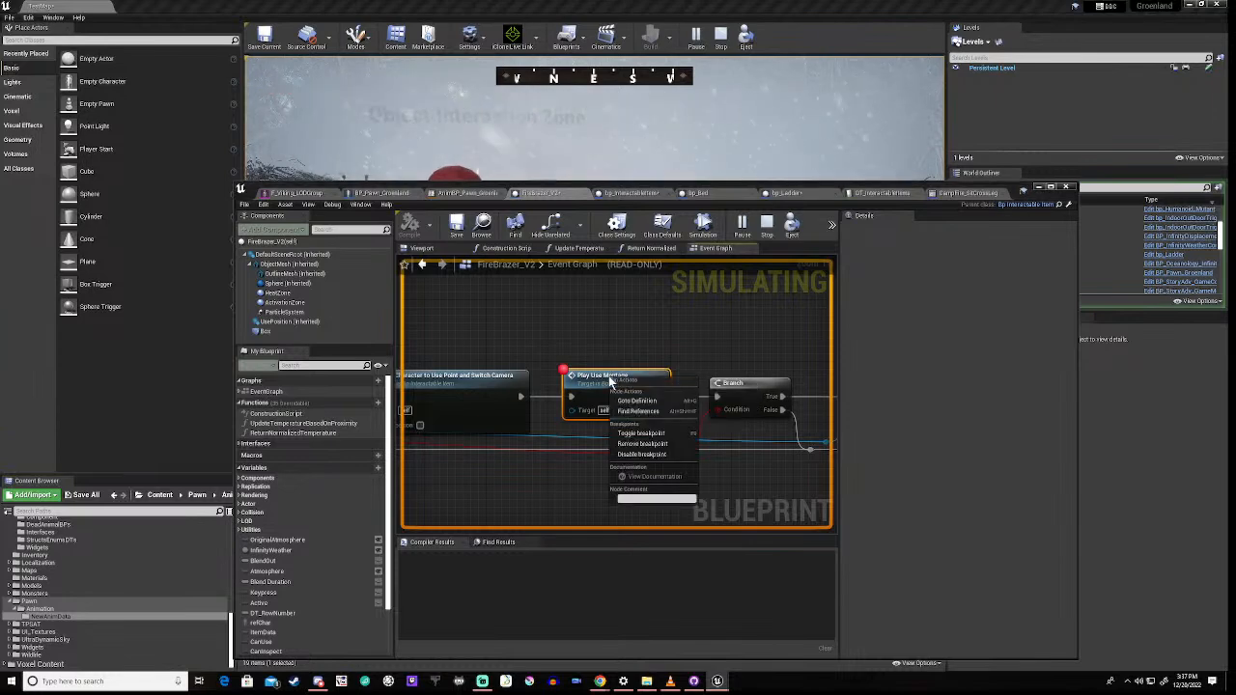
left_click(619, 454)
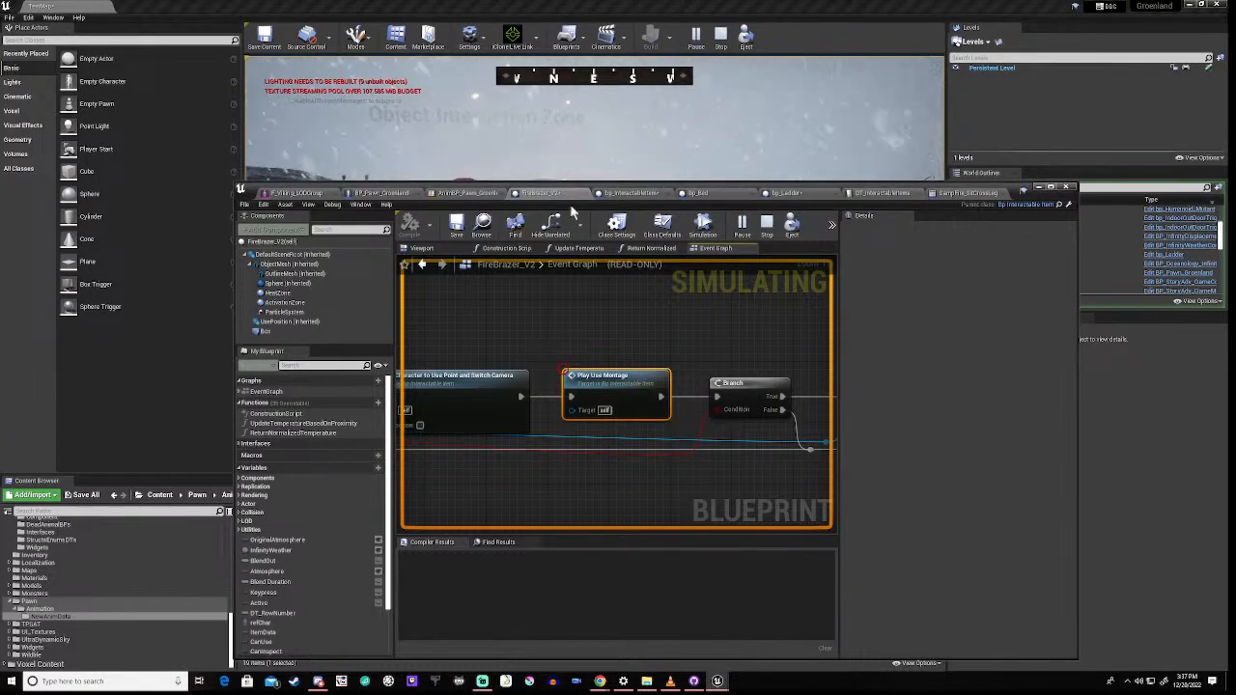
left_click(768, 230)
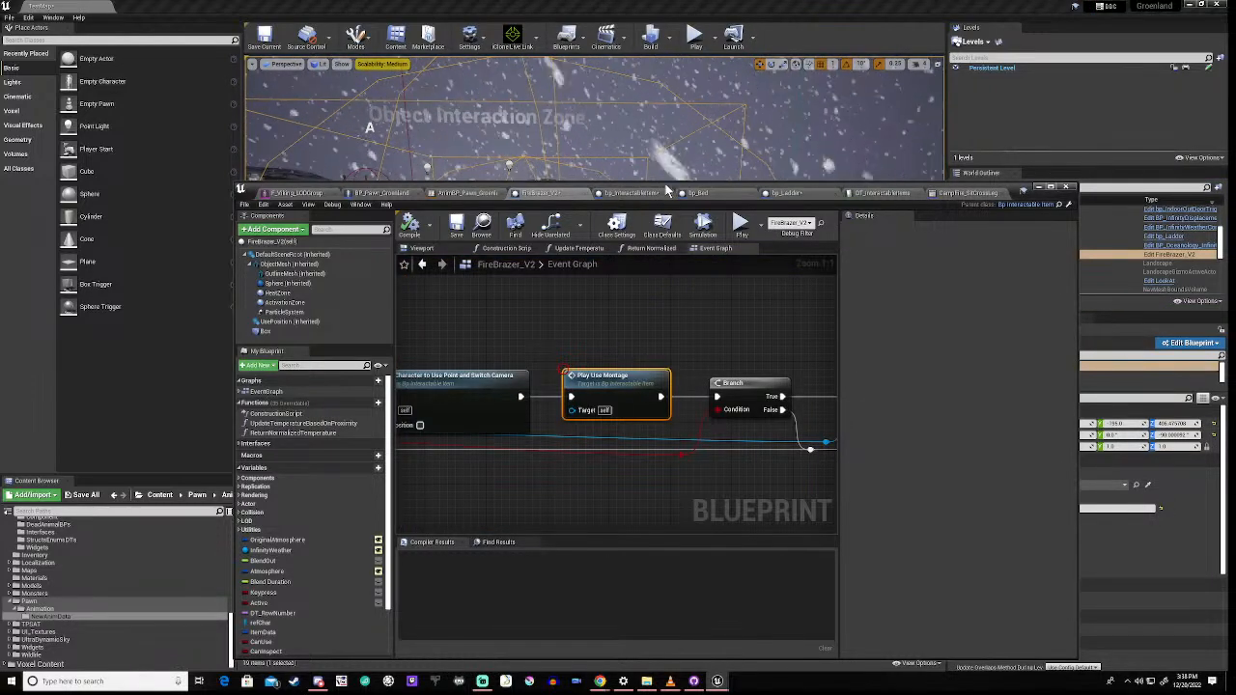
left_click_drag(669, 188, 719, 45)
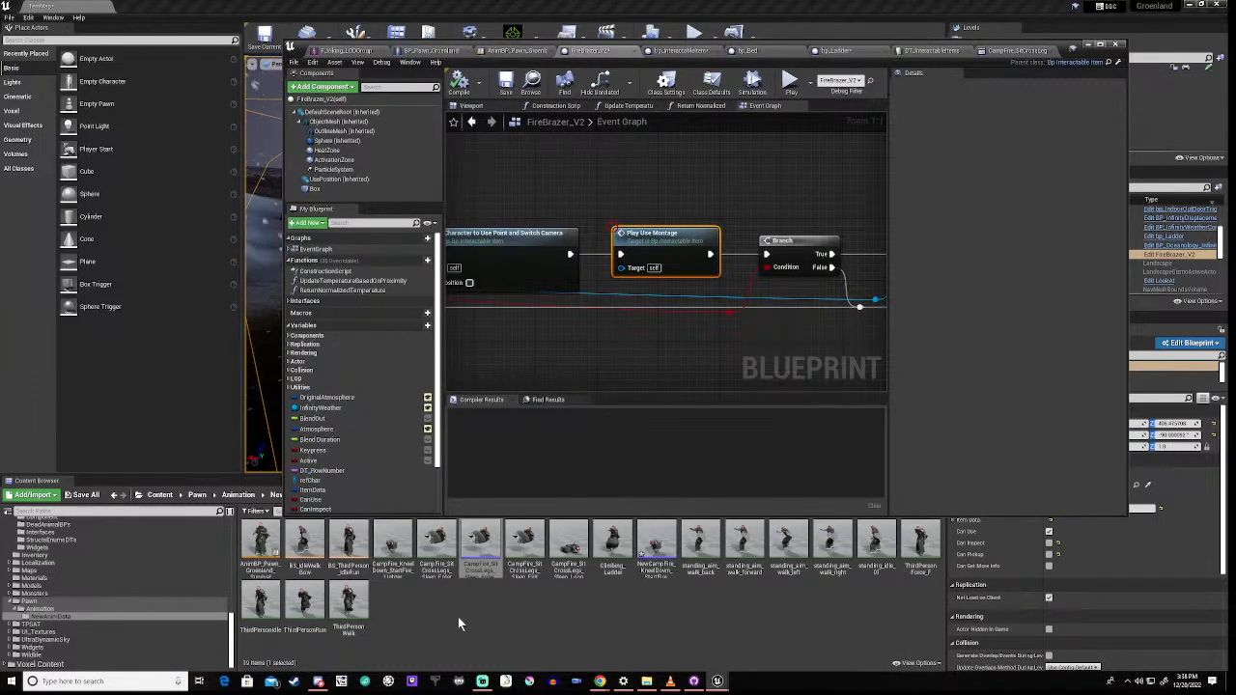
left_click(400, 659)
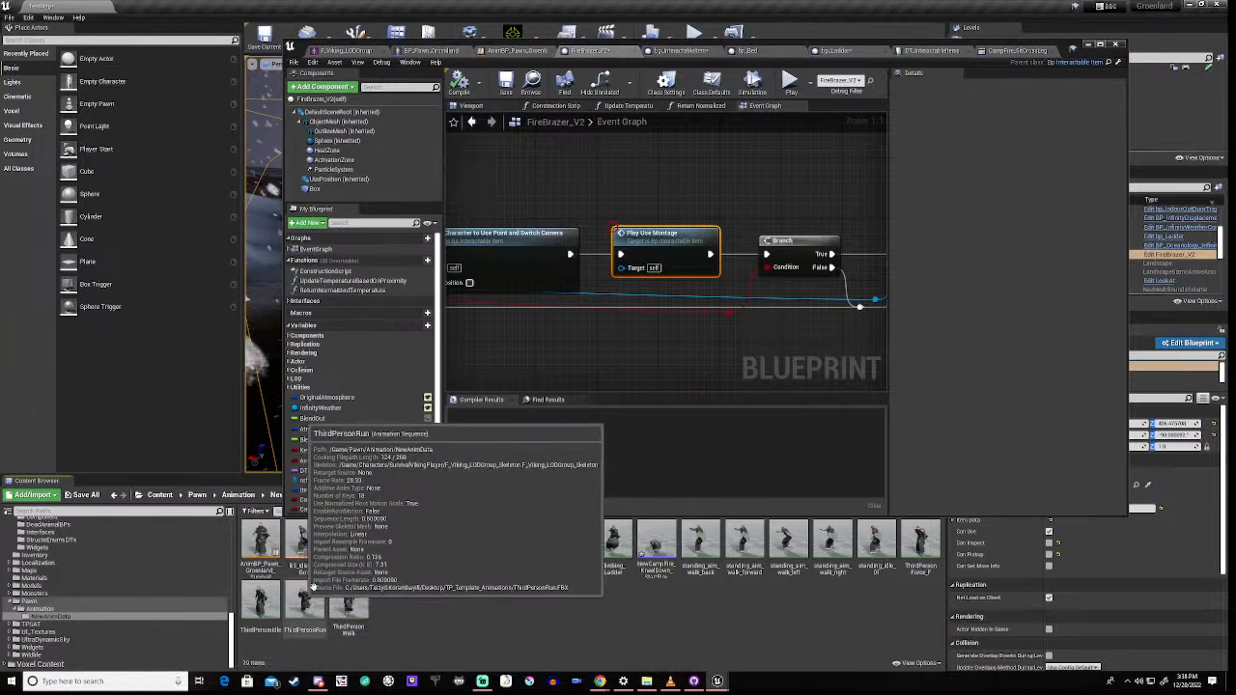
left_click(482, 552)
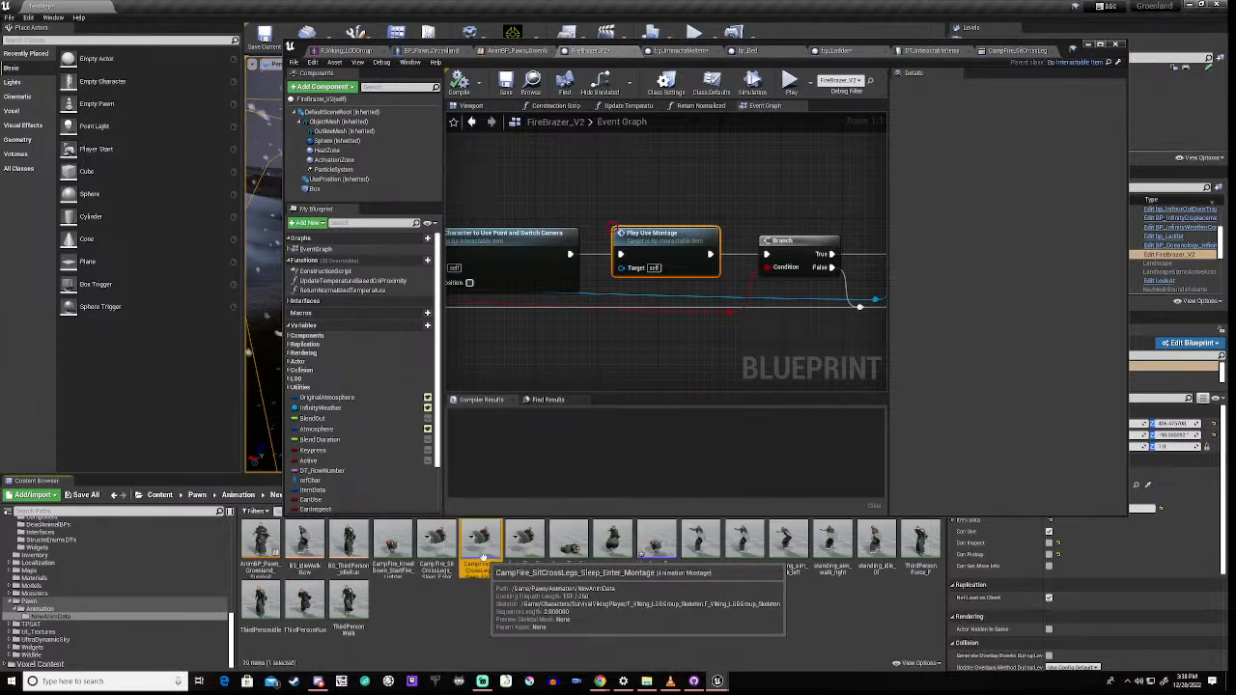
key("Delete")
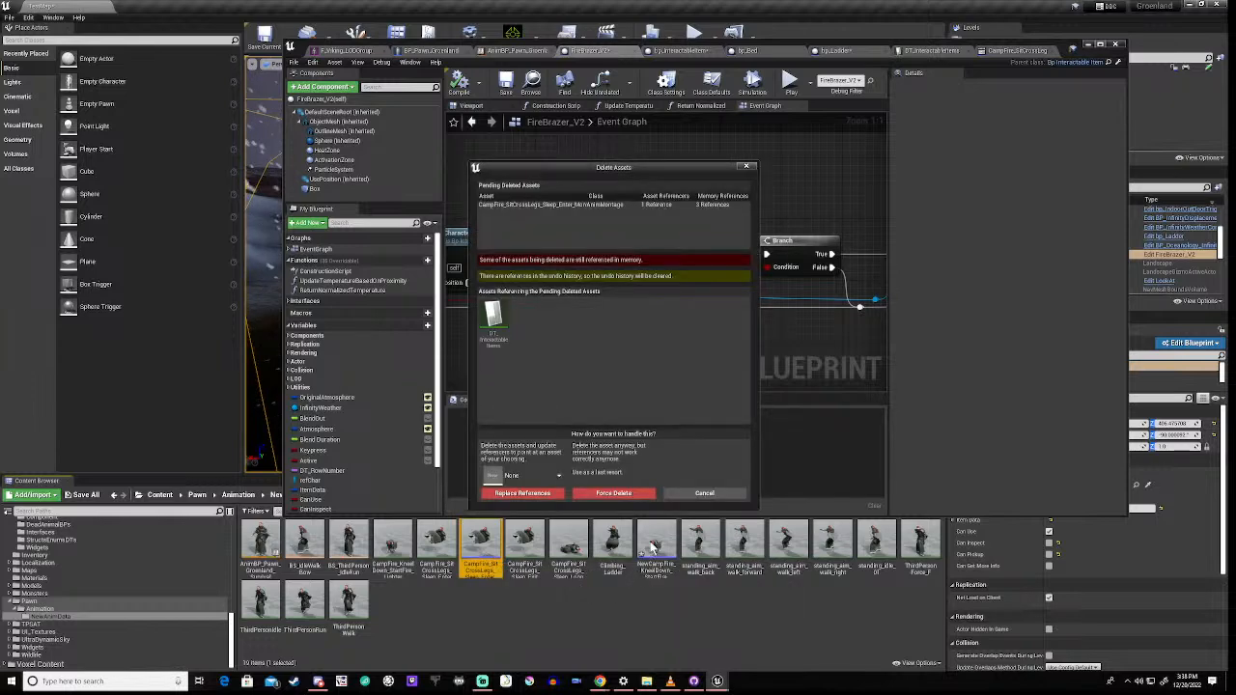
left_click(704, 494)
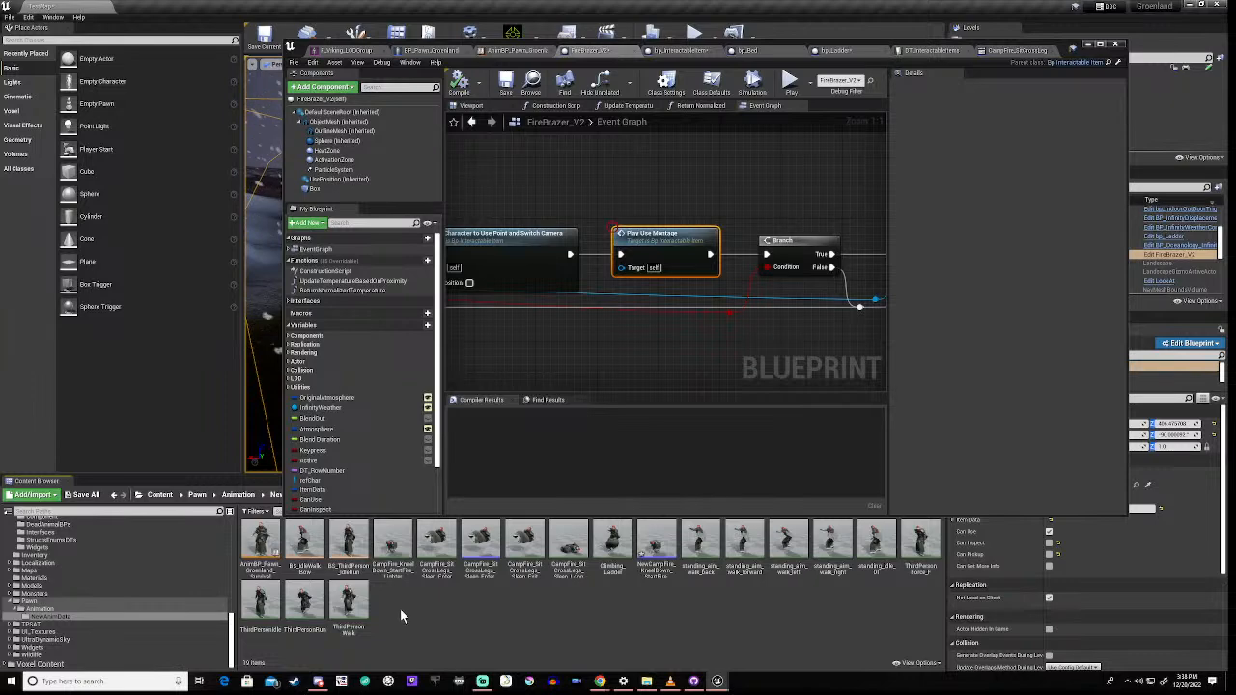
left_click(398, 577)
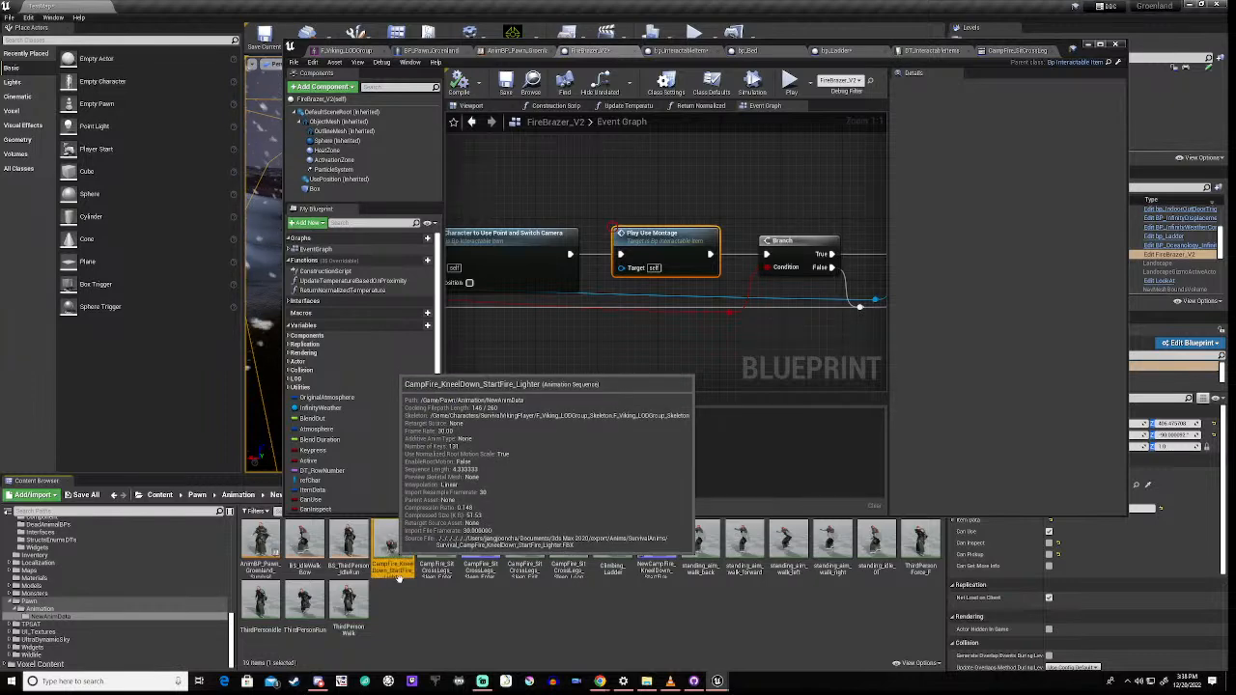
key("Delete")
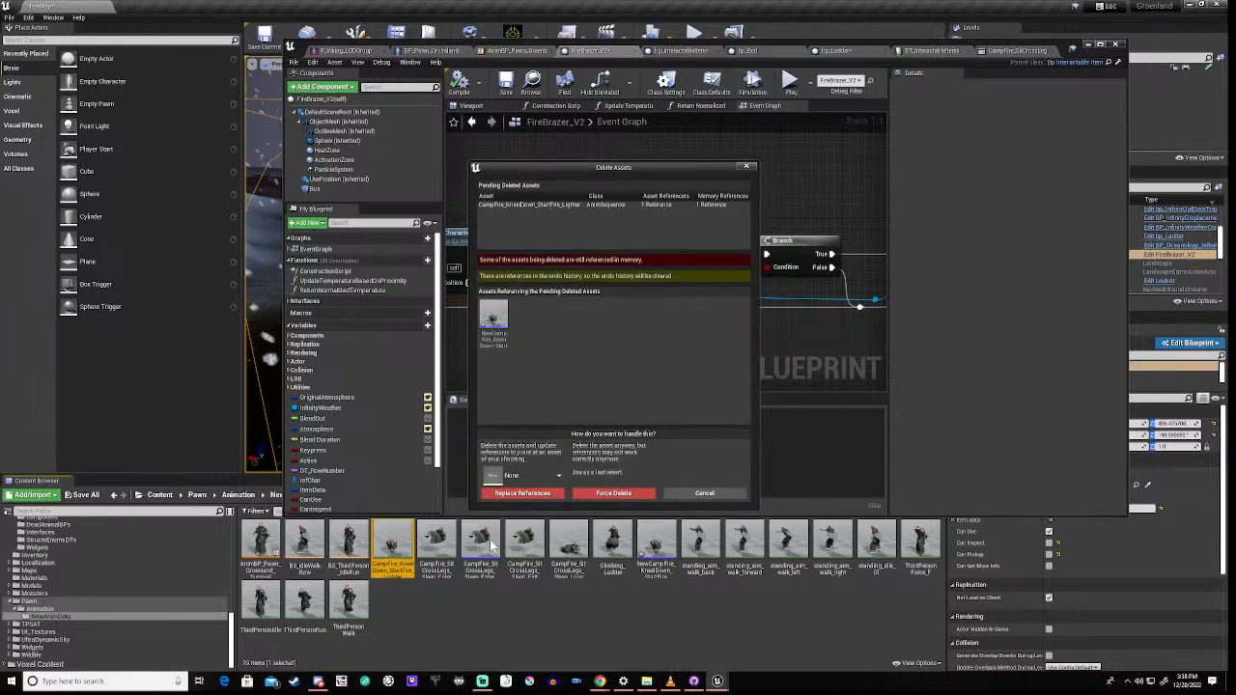
left_click(699, 495)
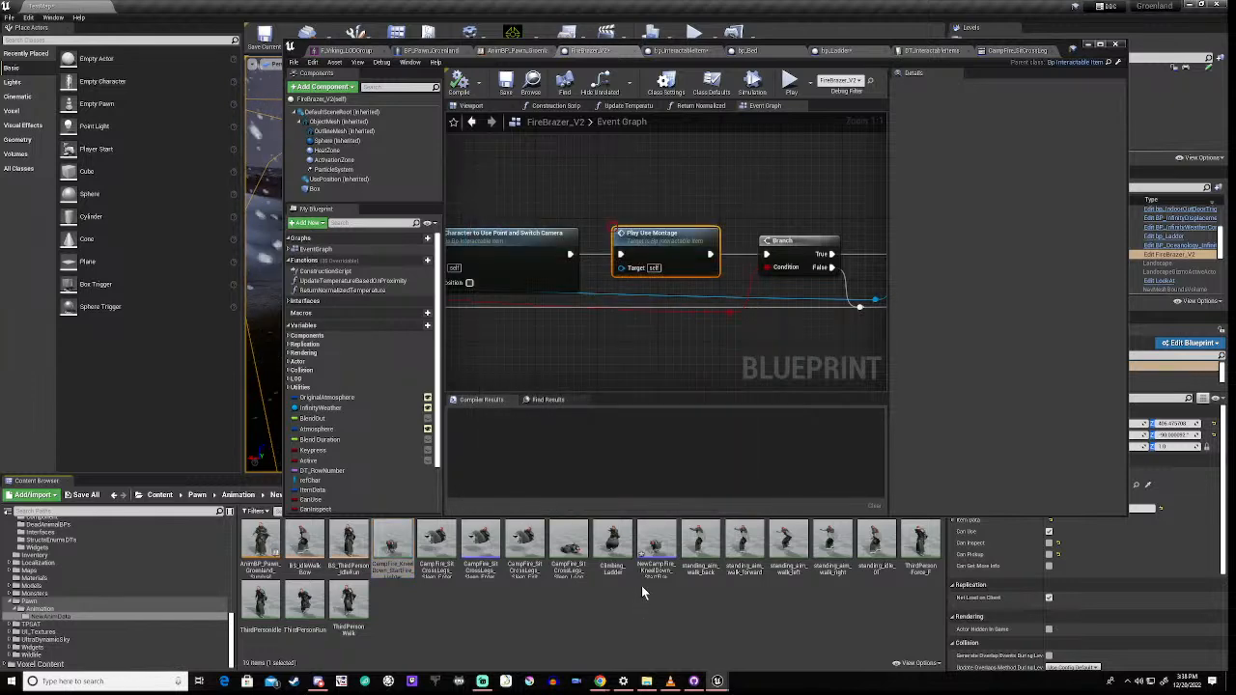
Step: Force-delete the NewCampFire_KneelDown montage, and delete the CampFire_KneelDown_StartFire_Lighter animation sequence it was based on
left_click(655, 555)
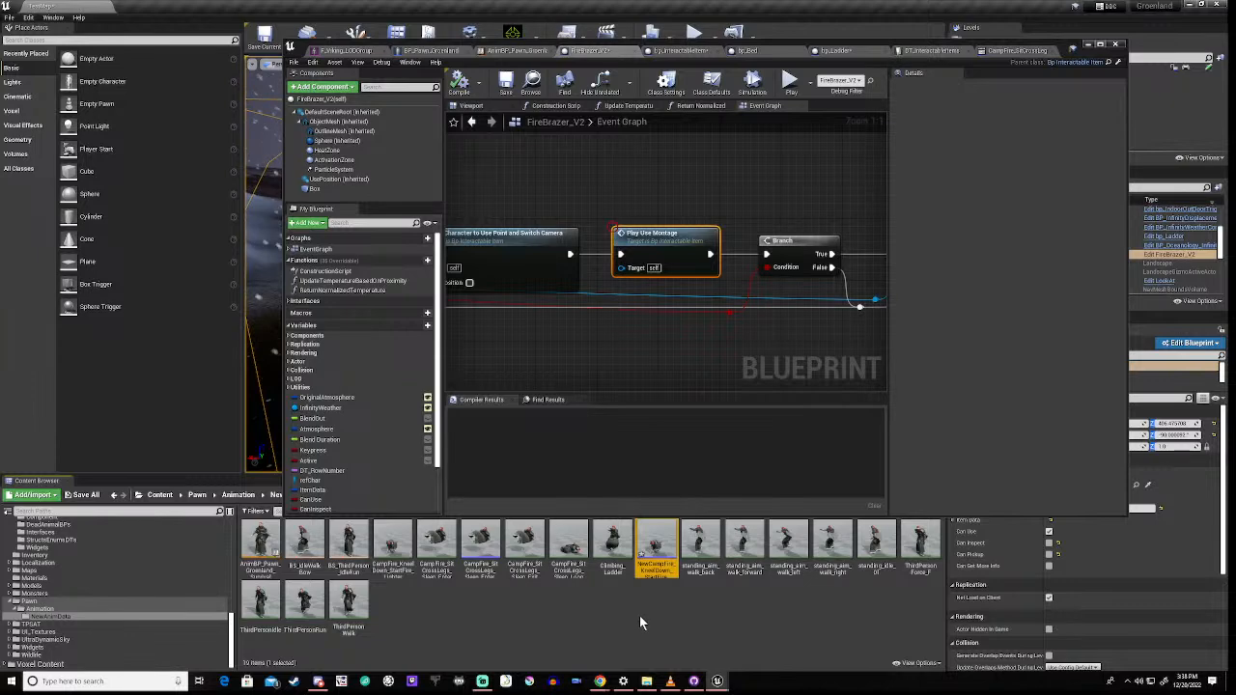
key("Delete")
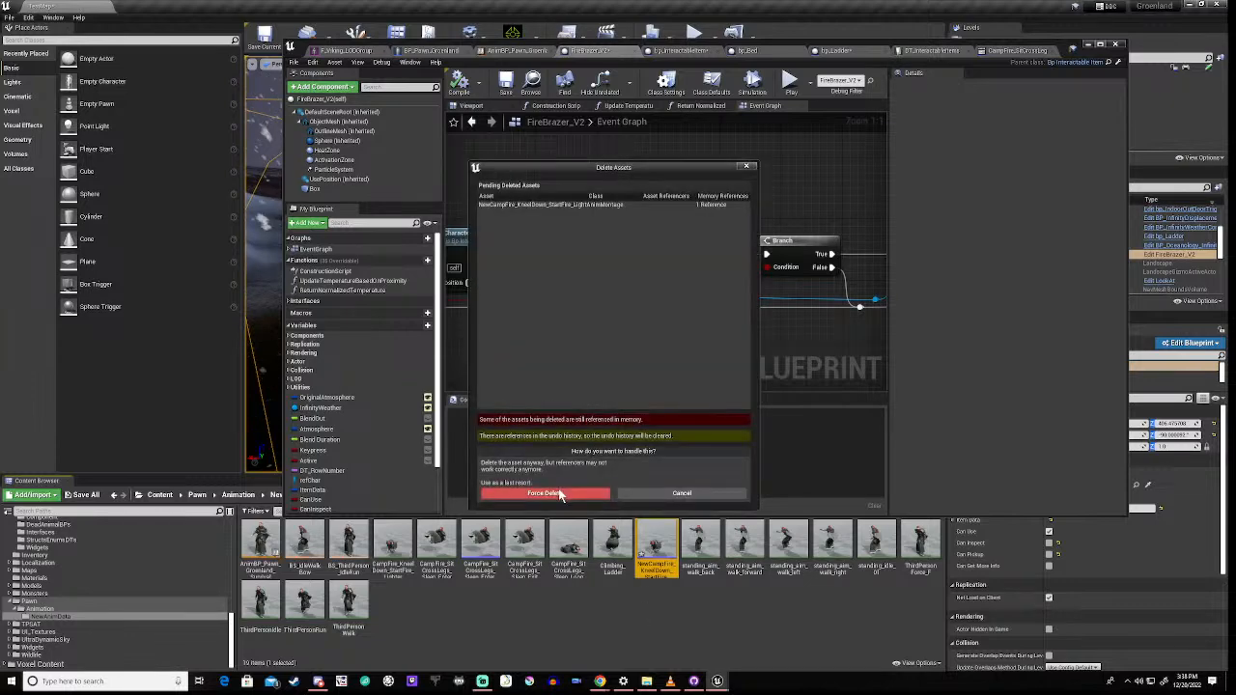
left_click(559, 494)
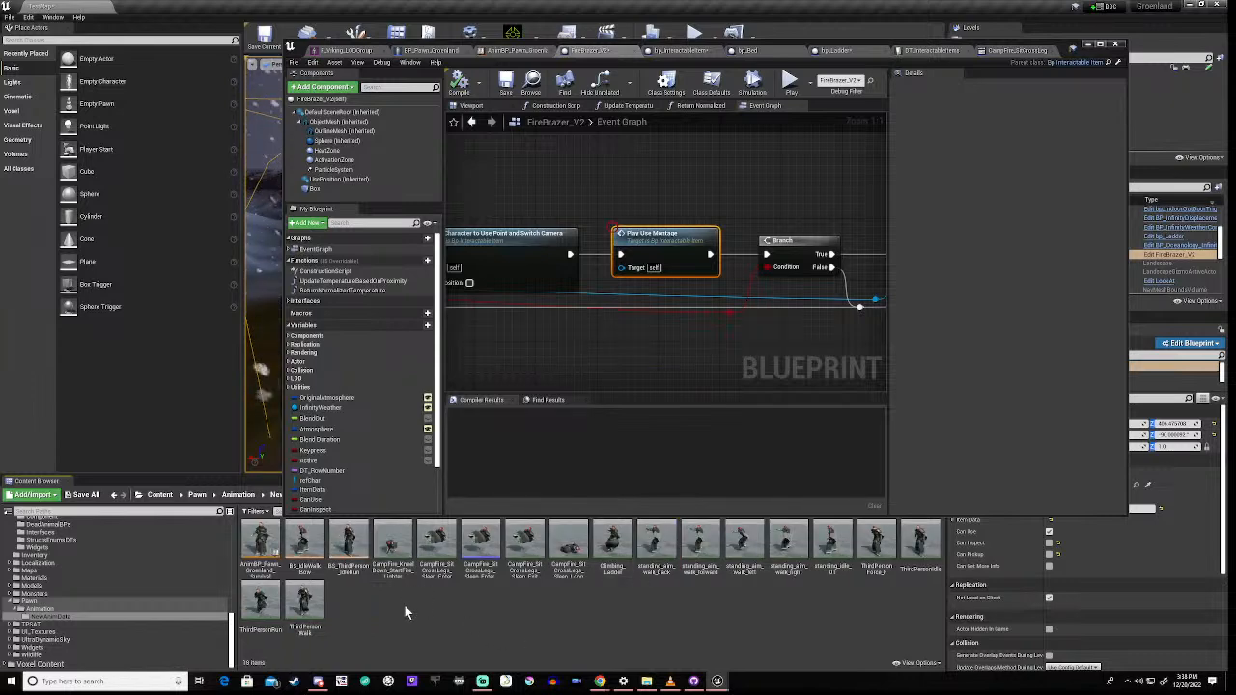
left_click(395, 572)
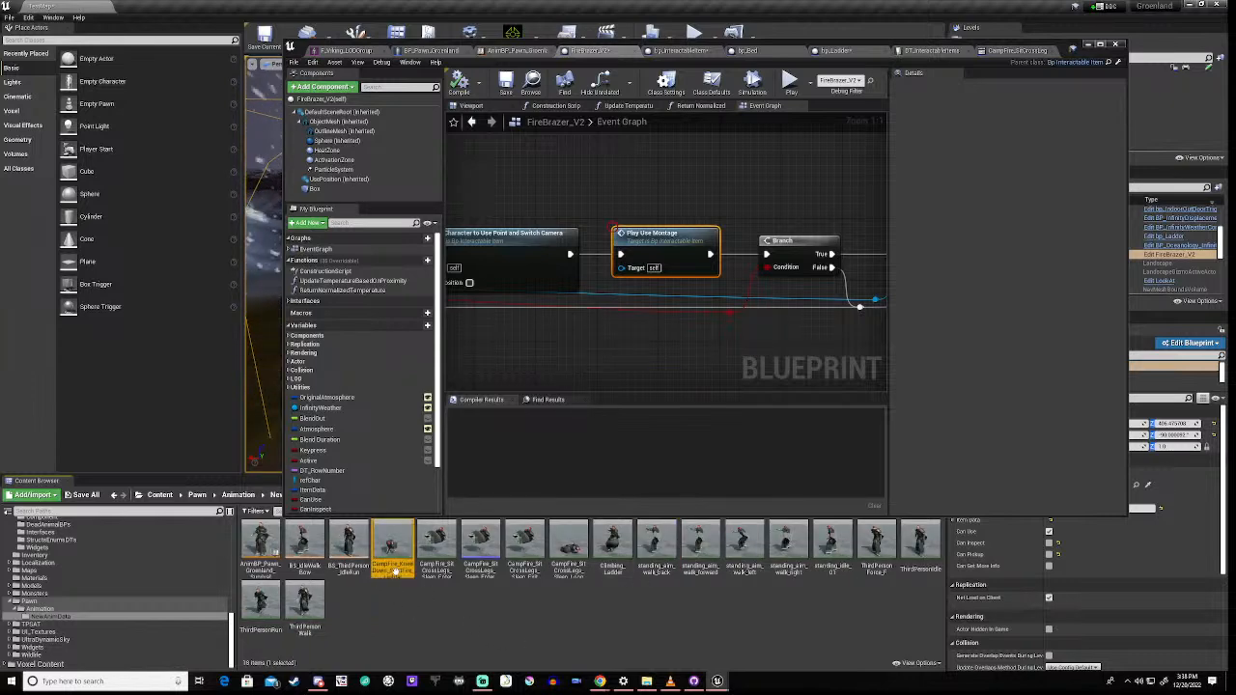
key("Delete")
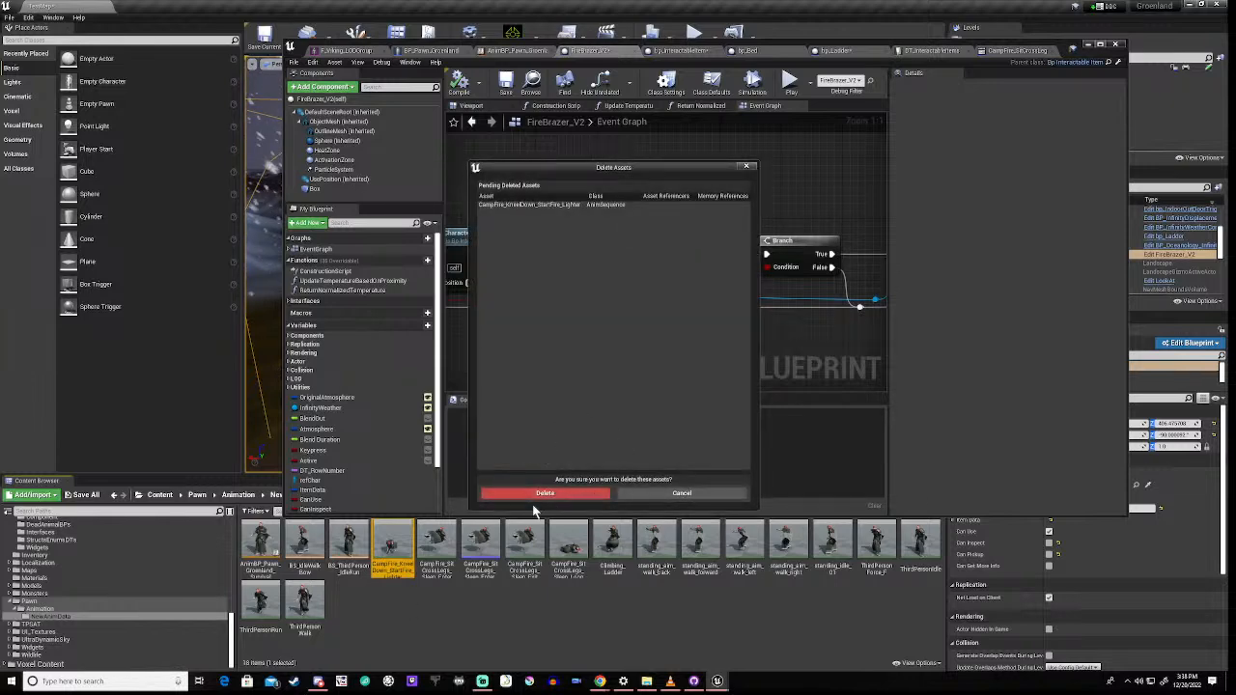
left_click(546, 494)
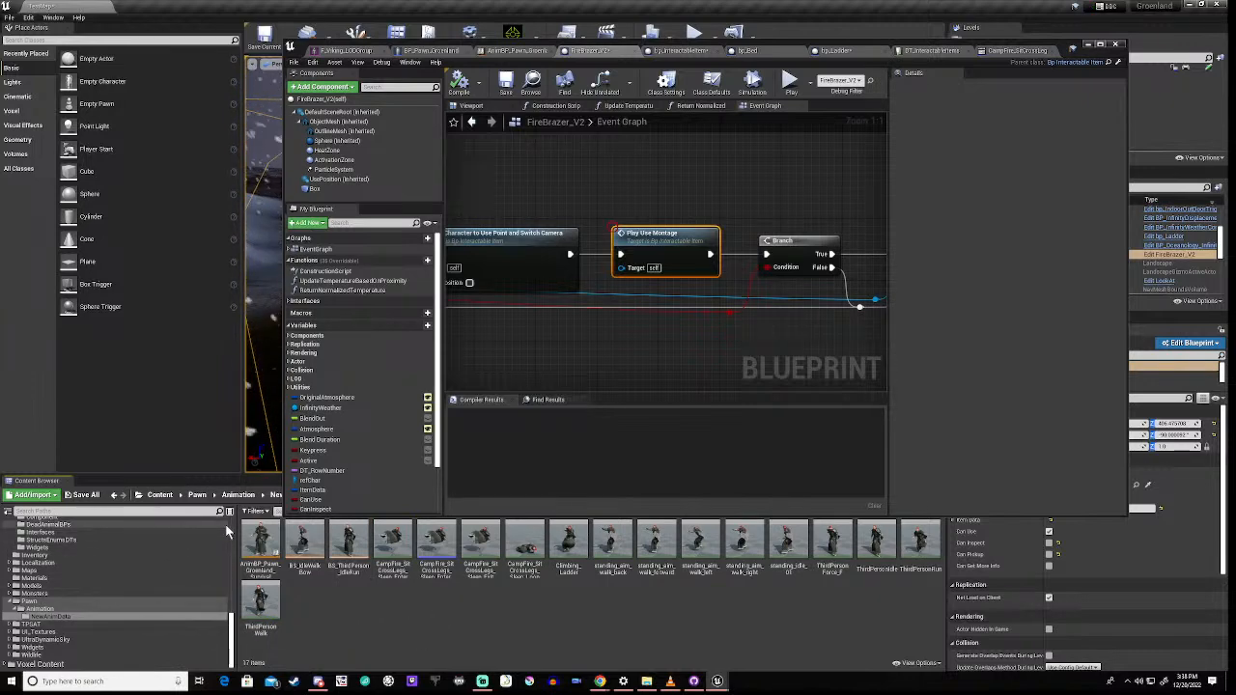
Step: Open the Survival_Campfire folder inside the Survival_Anims Animations folder of the project content
scroll(174, 580, "up", 10)
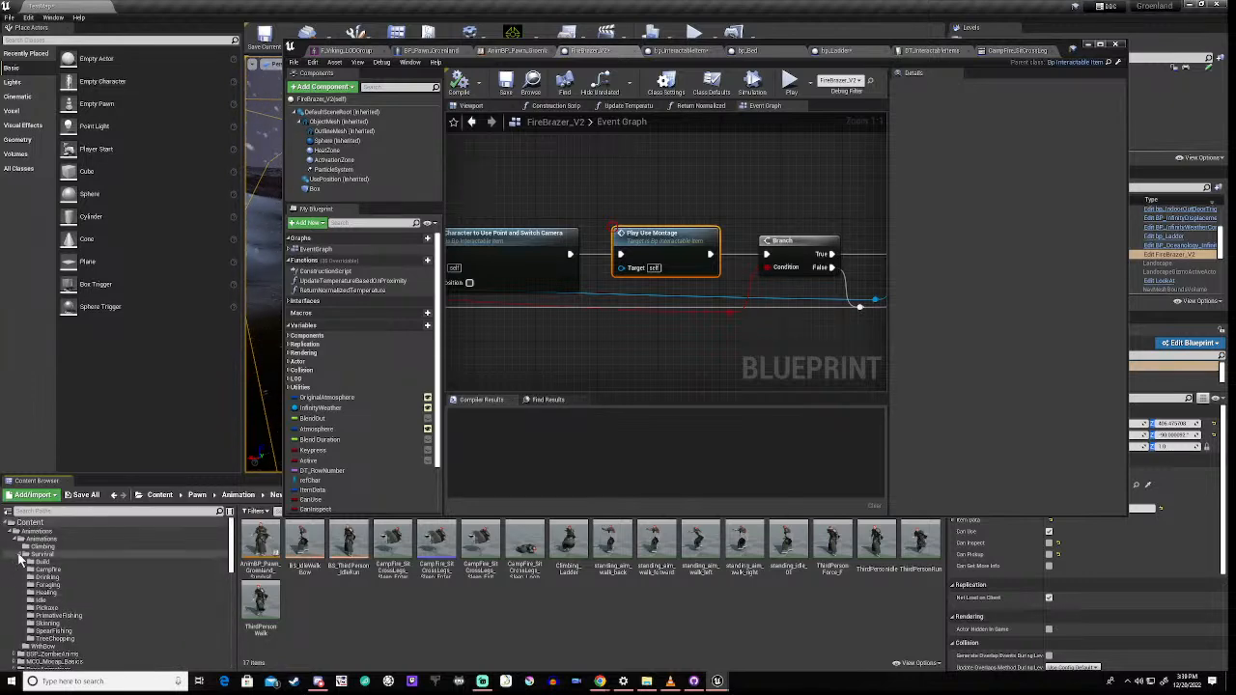
left_click(20, 555)
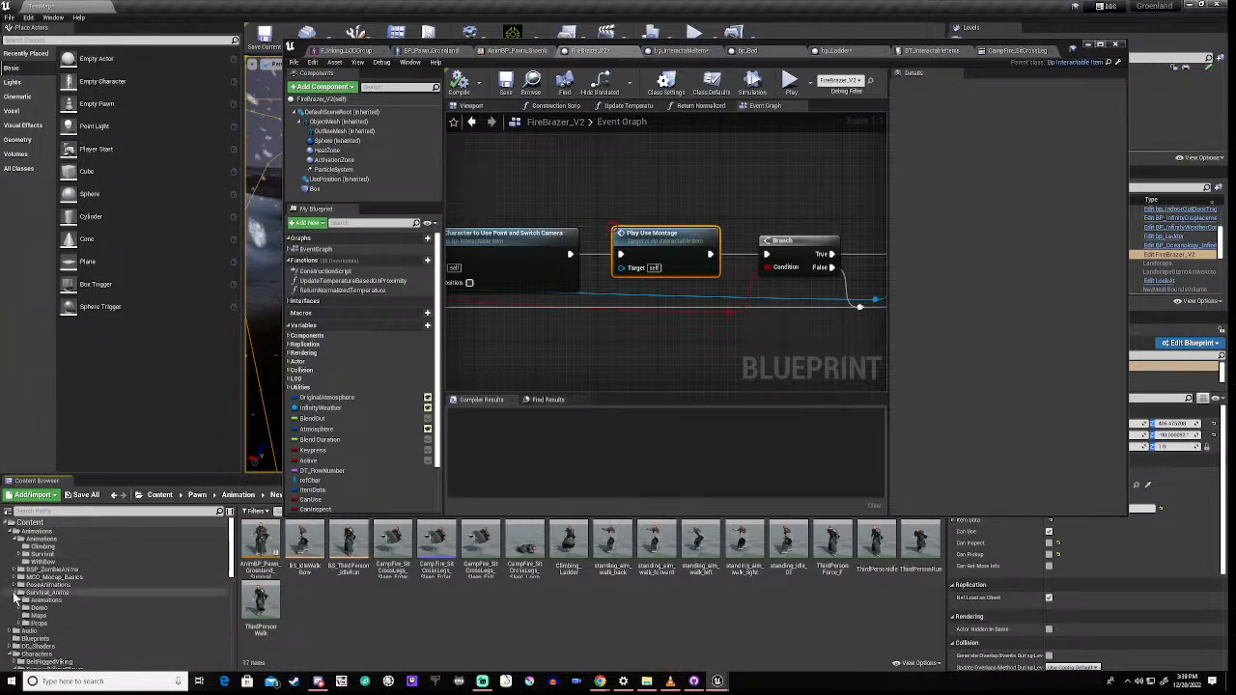
left_click(15, 593)
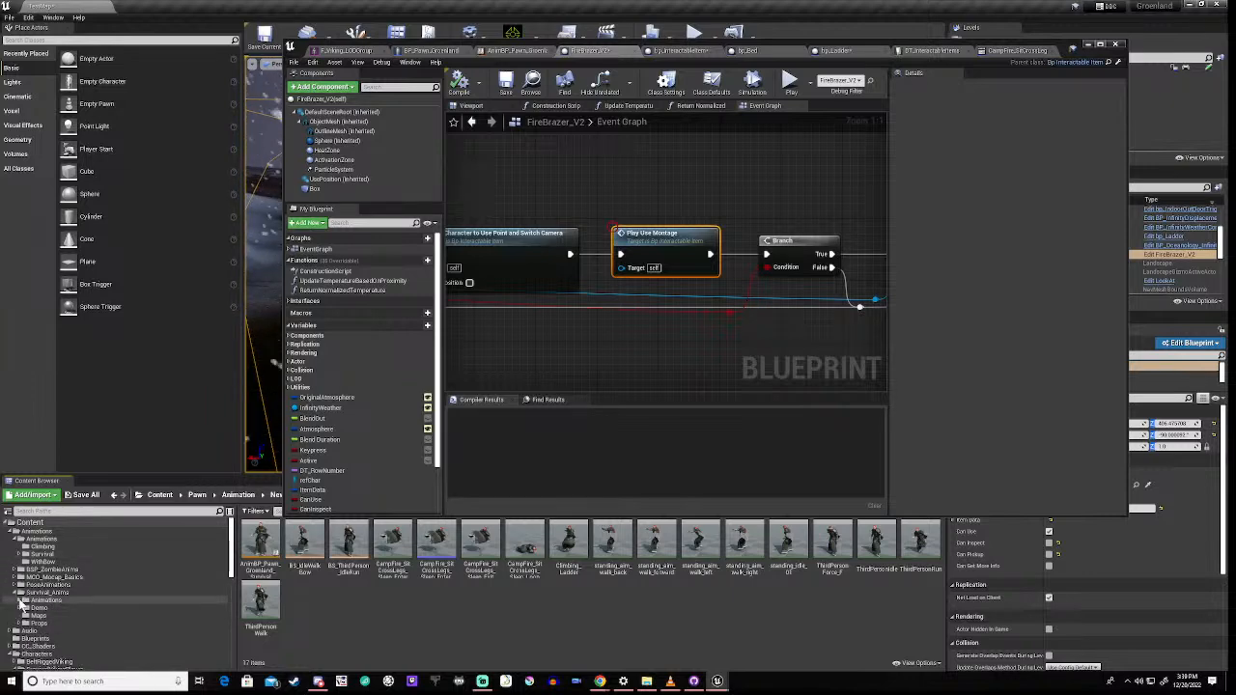
left_click(20, 601)
scroll(93, 605, "down", 3)
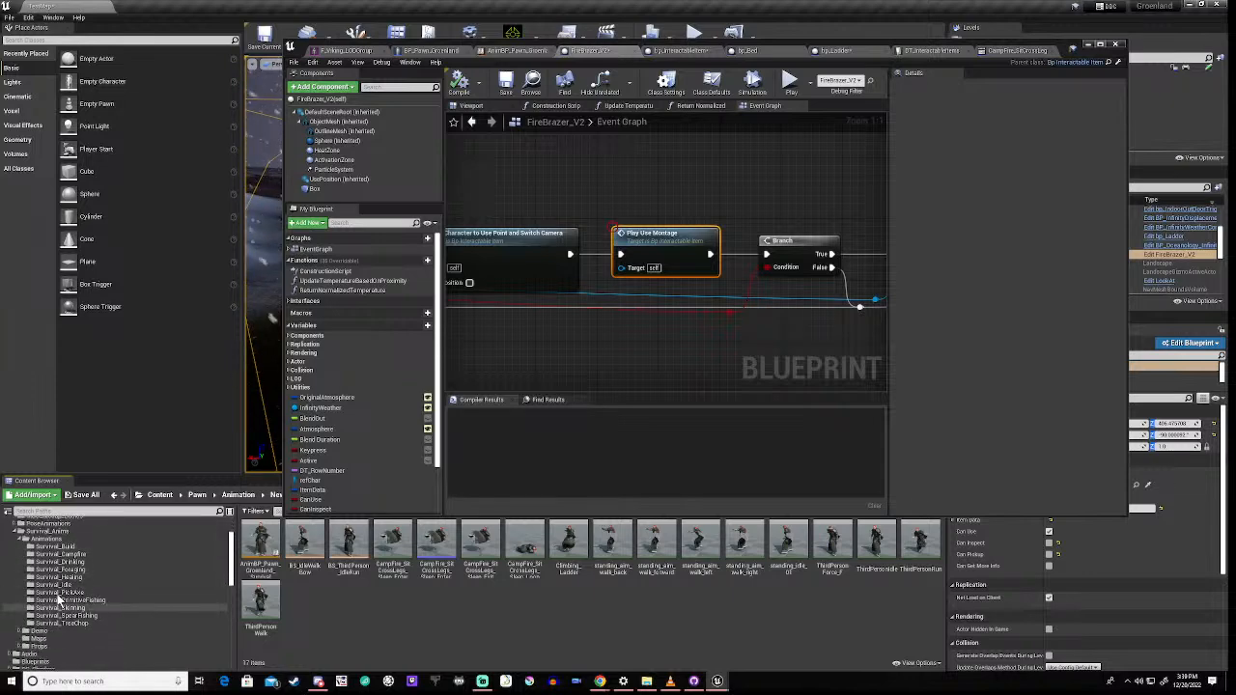
left_click(39, 556)
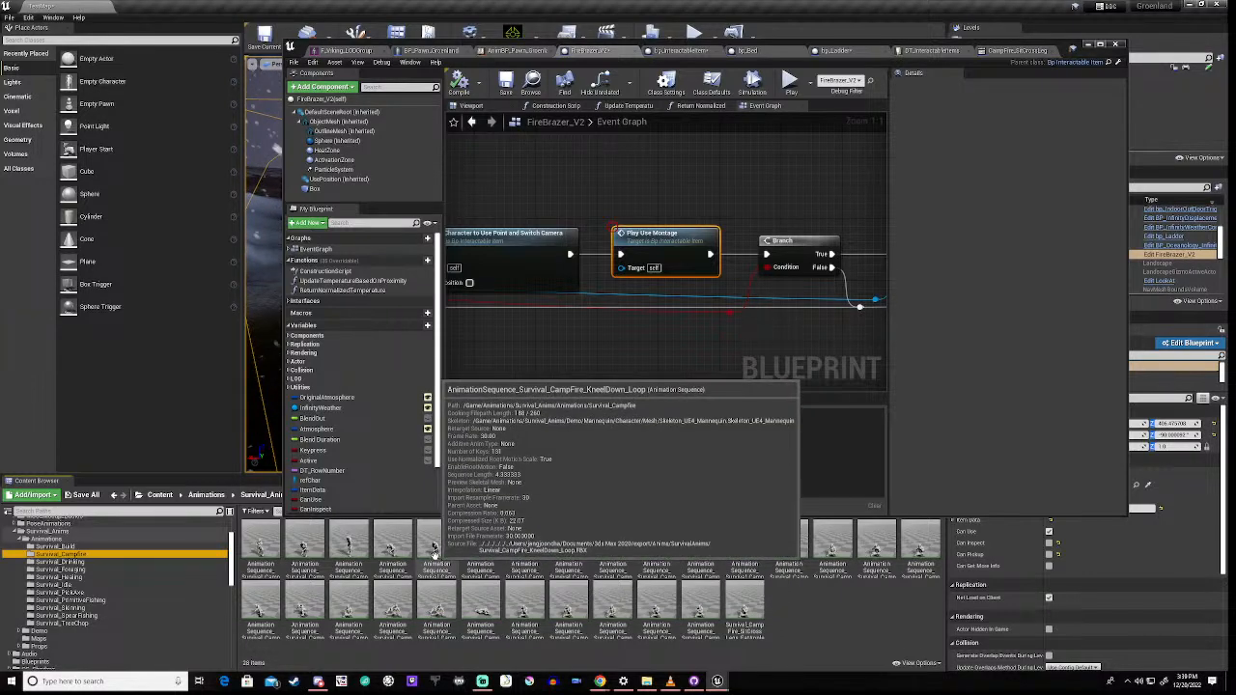
Step: Duplicate AnimationSequence_Survival_CampFire_KneelDown_StartFire_Flint and retarget the copy to F_Viking_LODGroup_Skeleton
mouse_move(719, 618)
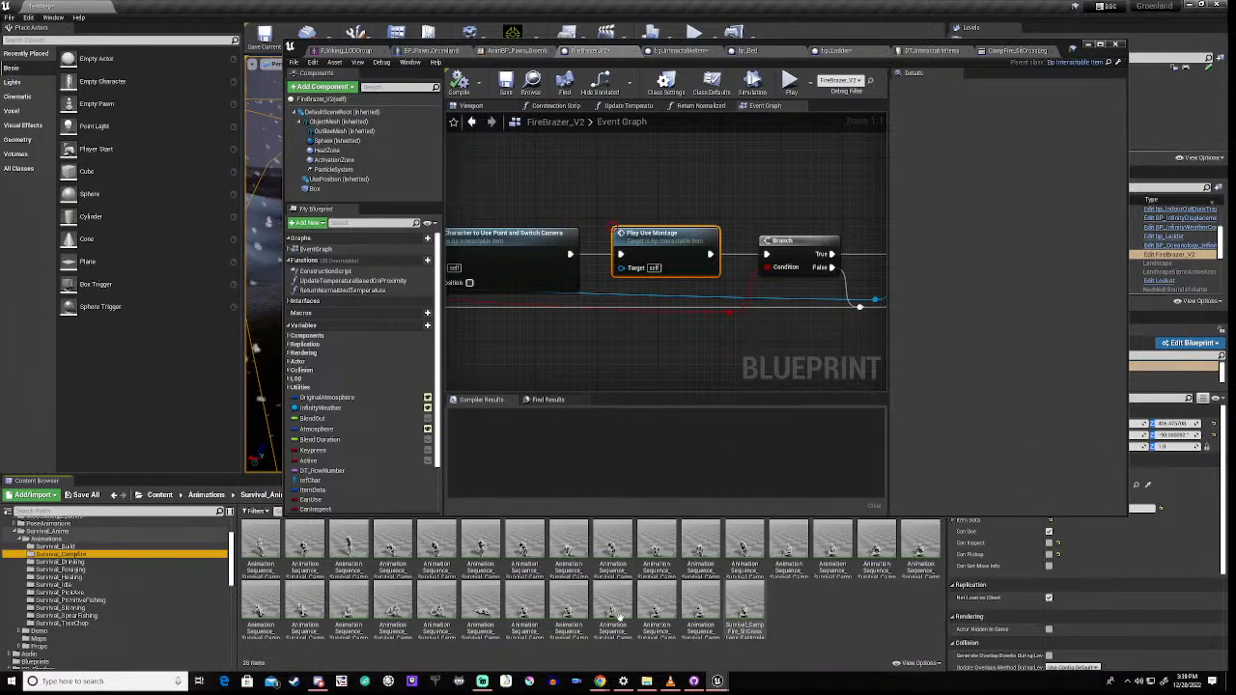
mouse_move(390, 547)
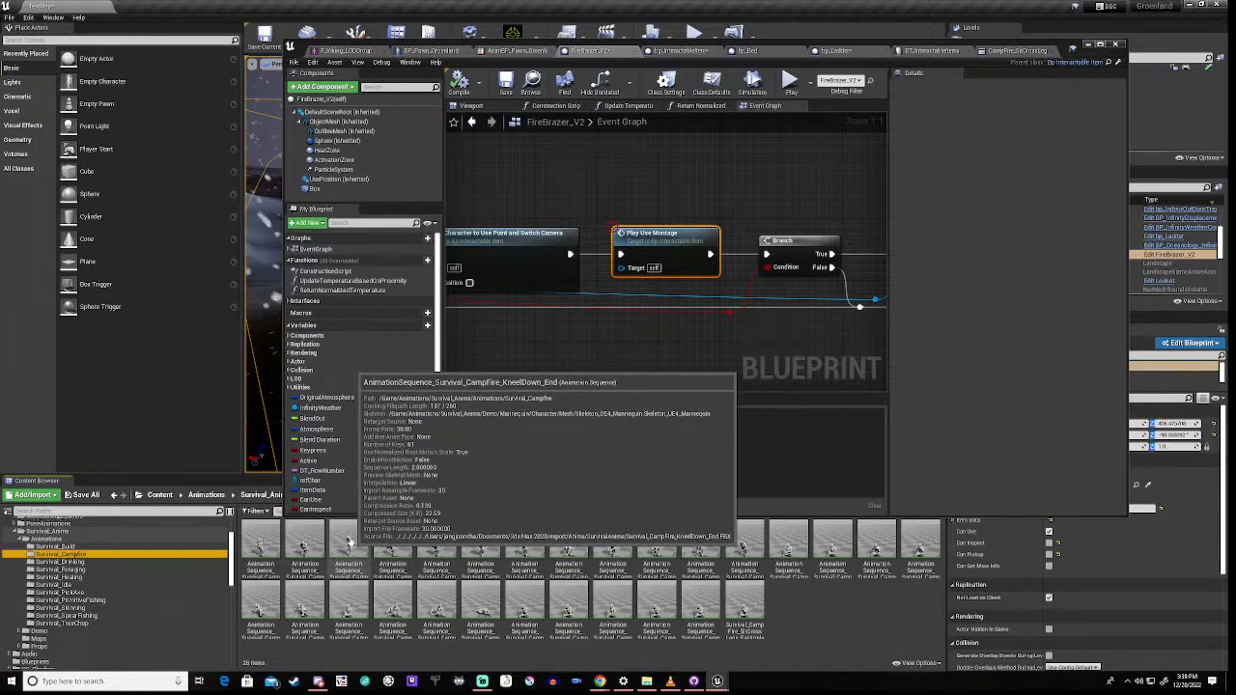
mouse_move(456, 547)
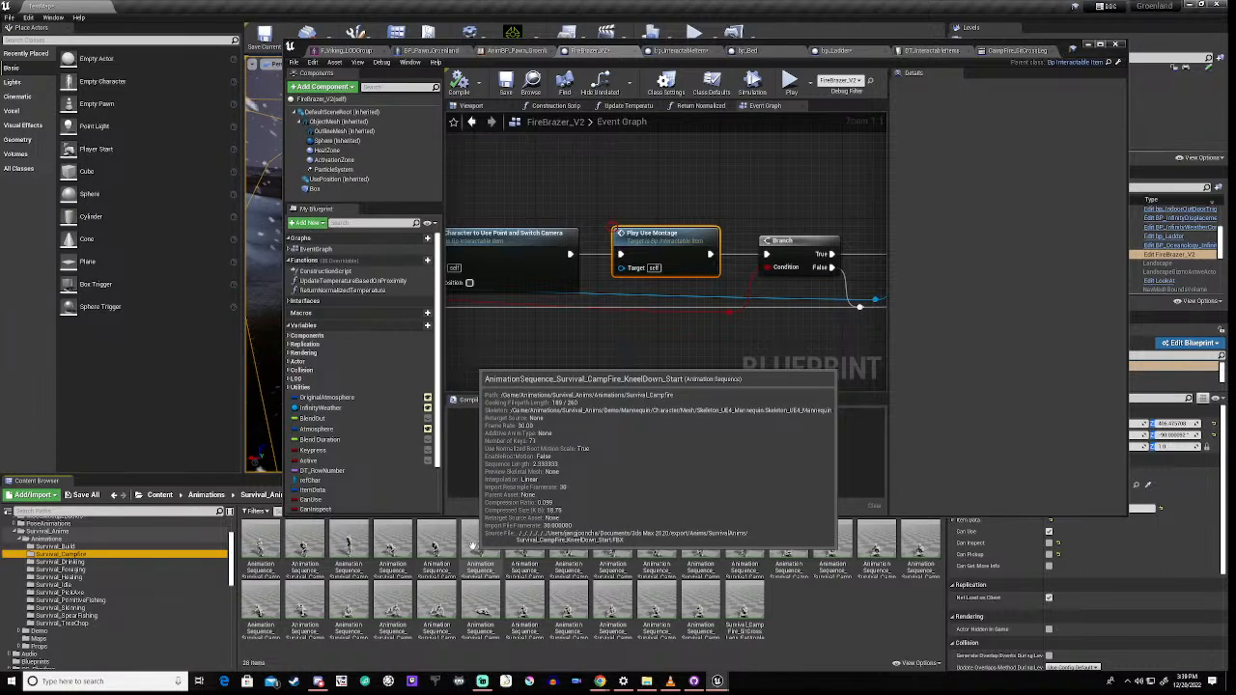
mouse_move(520, 547)
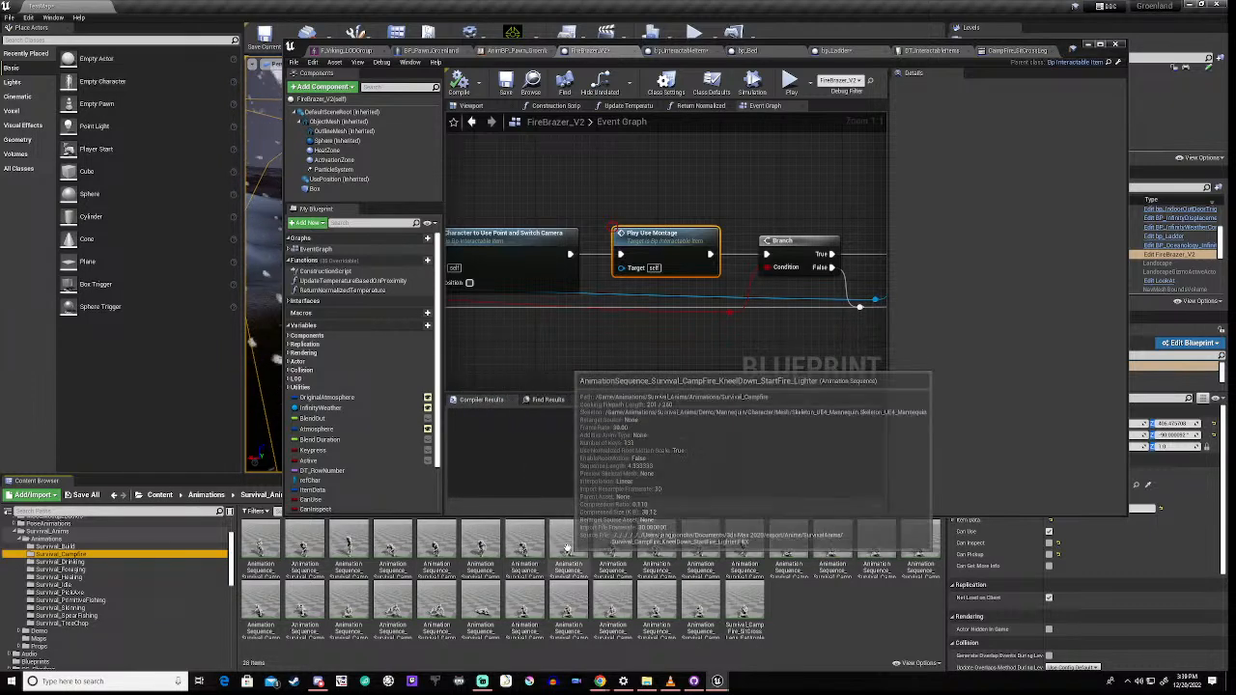
left_click(519, 546)
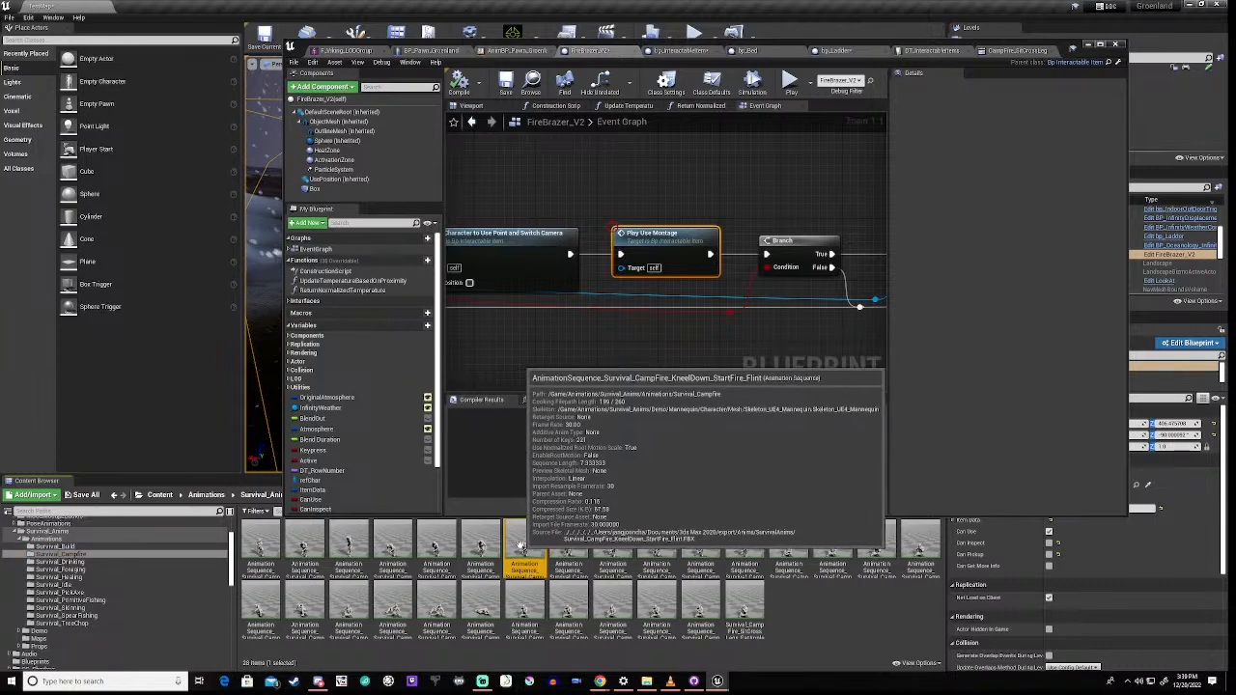
right_click(519, 547)
mouse_move(597, 268)
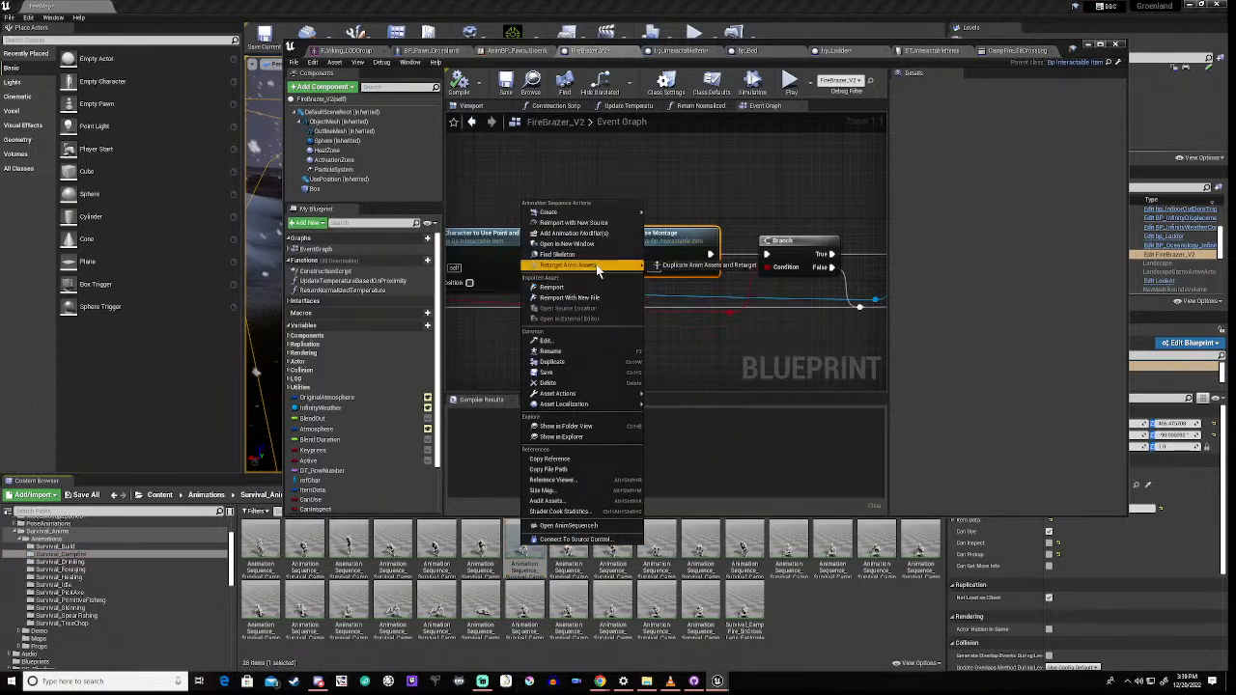
left_click(710, 265)
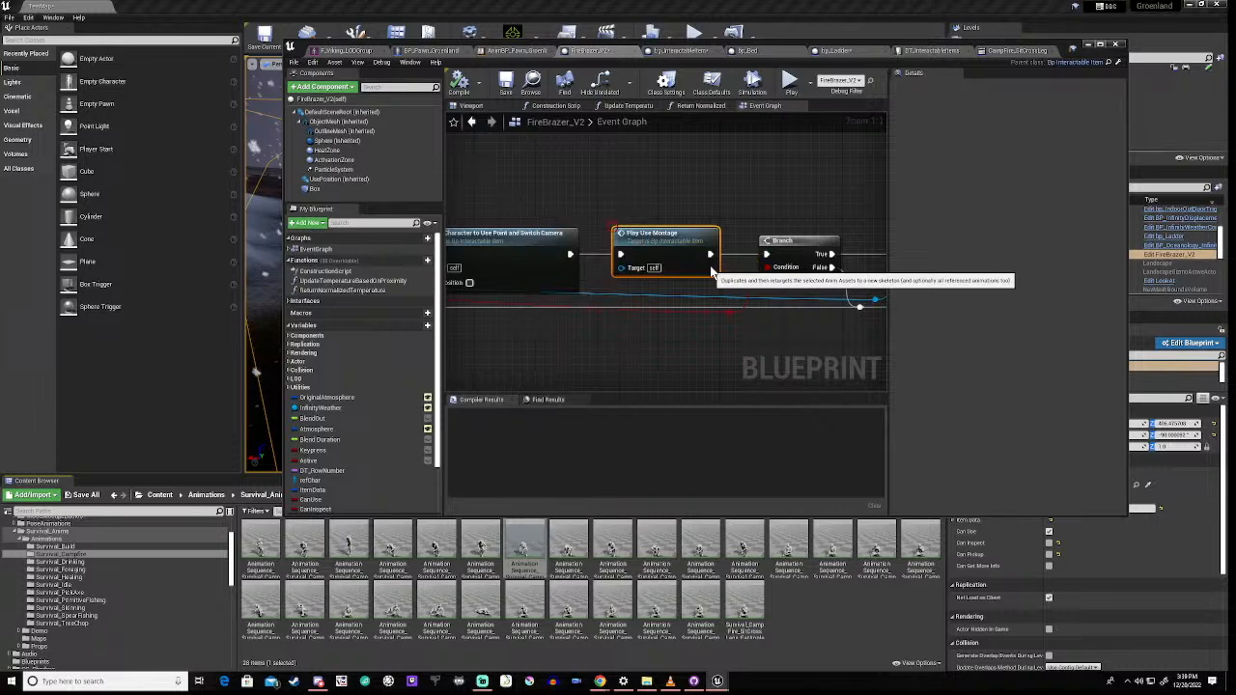
left_click(392, 341)
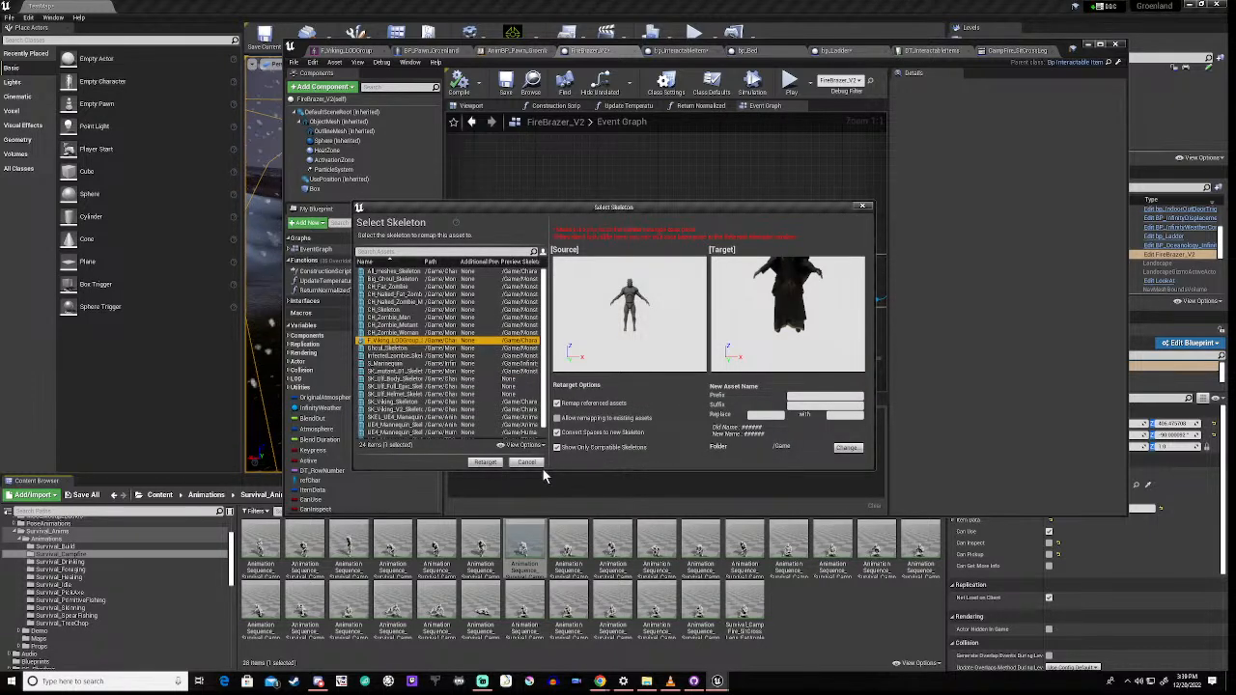
left_click(474, 466)
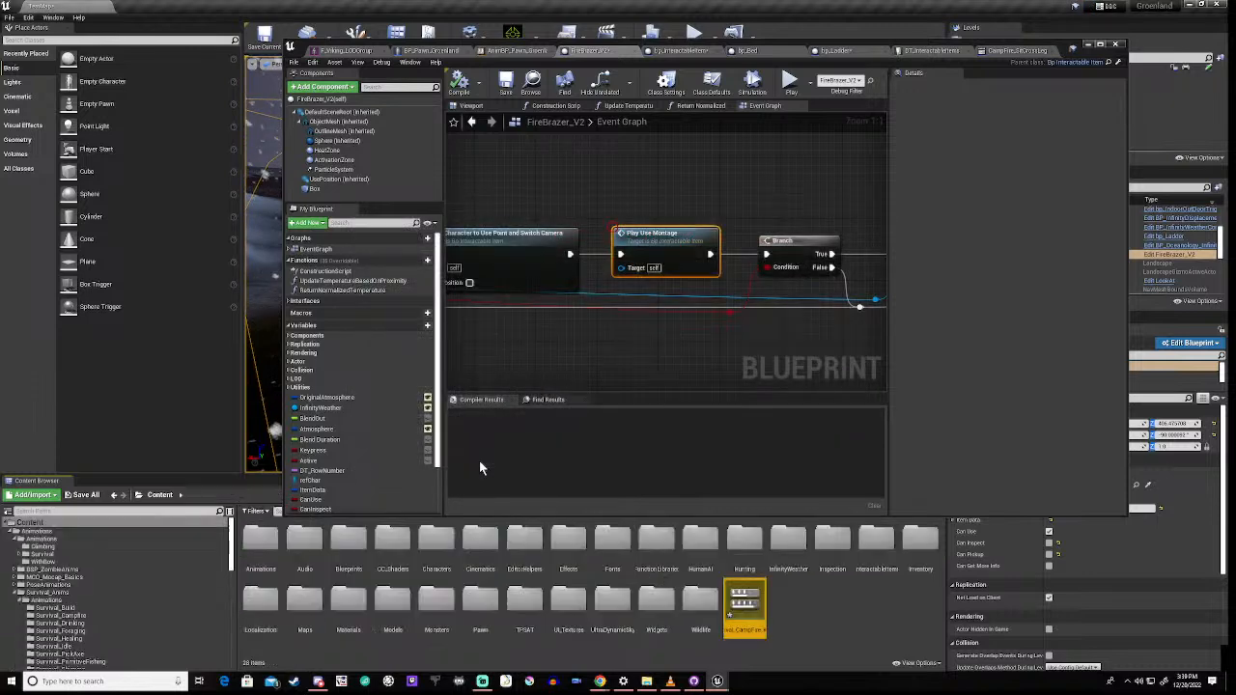
Step: Move the retargeted StartFire_Flint sequence from the Content root into Pawn/Animation/NewAnimData and open that folder
scroll(112, 596, "down", 10)
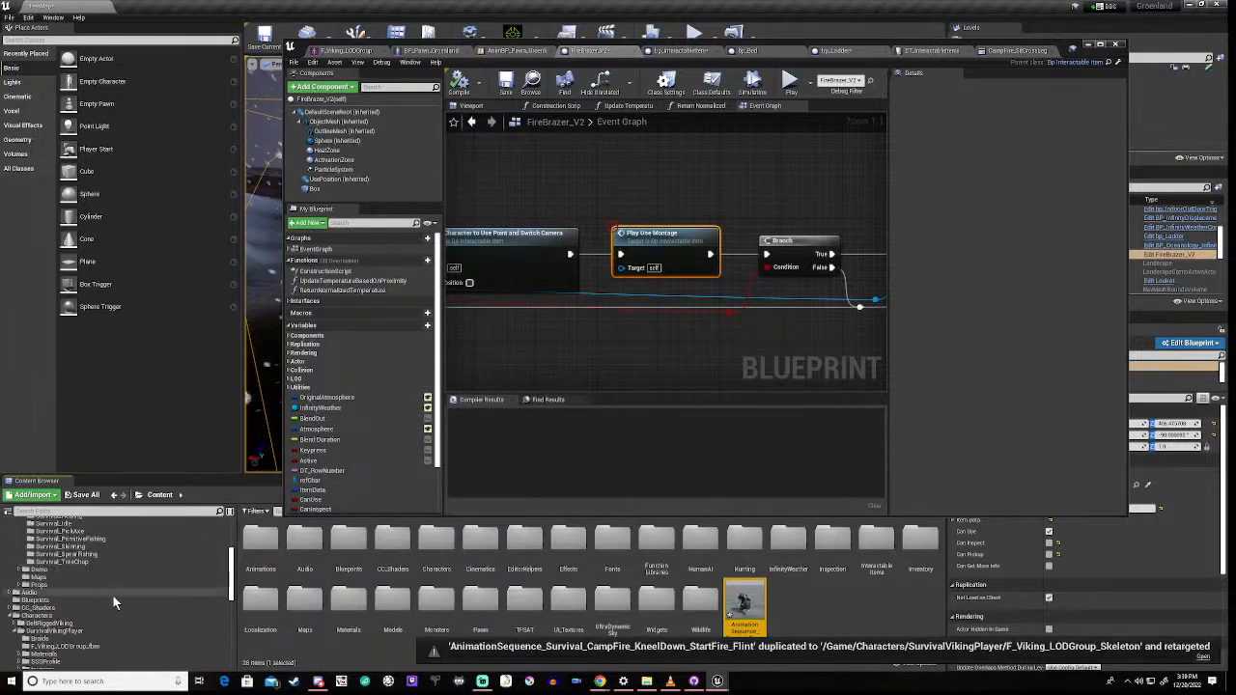
scroll(113, 596, "down", 10)
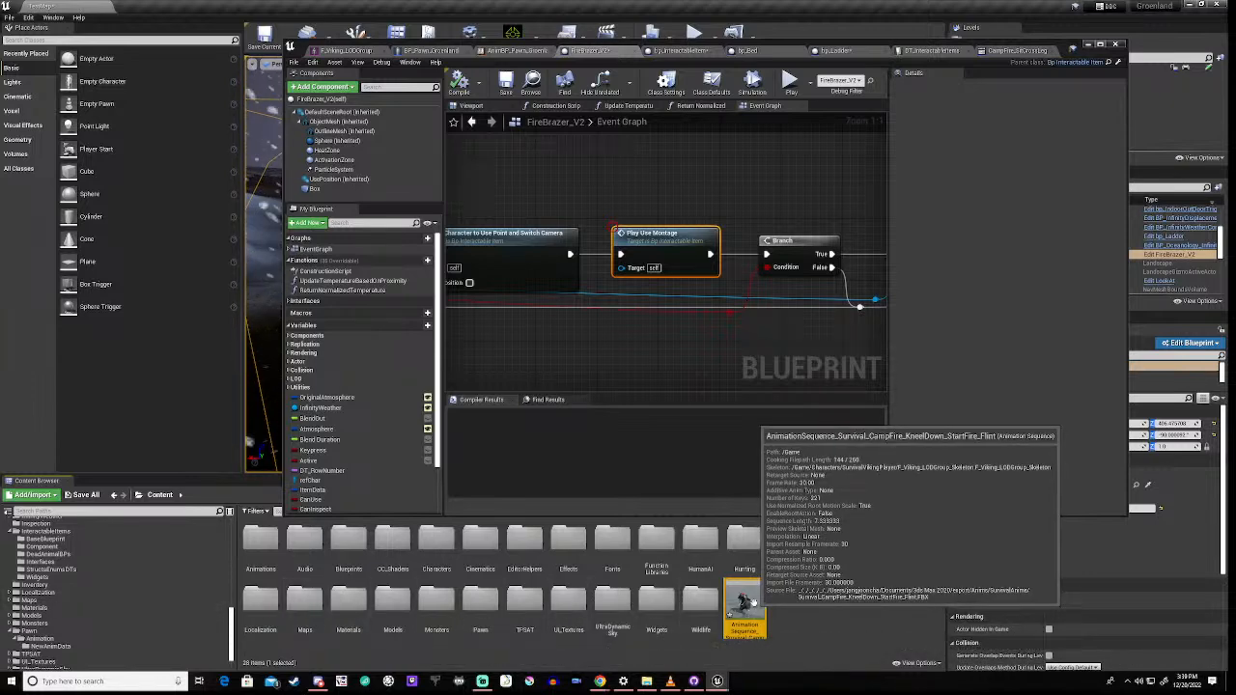
left_click_drag(752, 603, 59, 654)
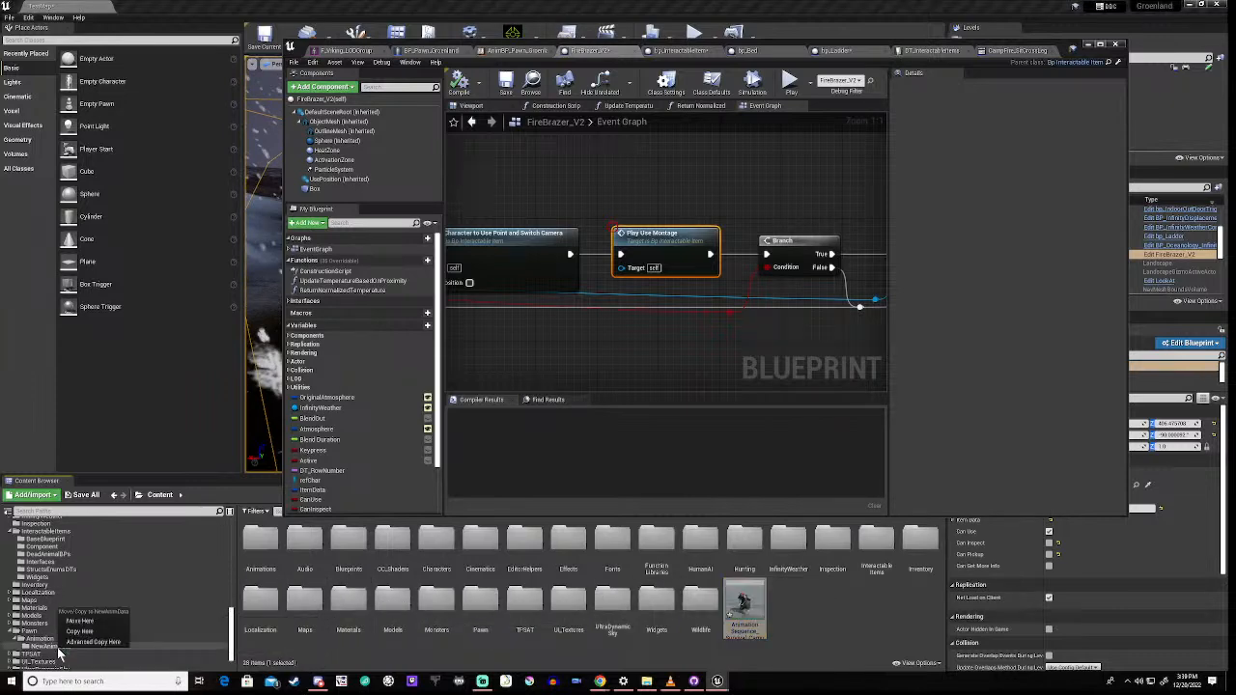
left_click(81, 621)
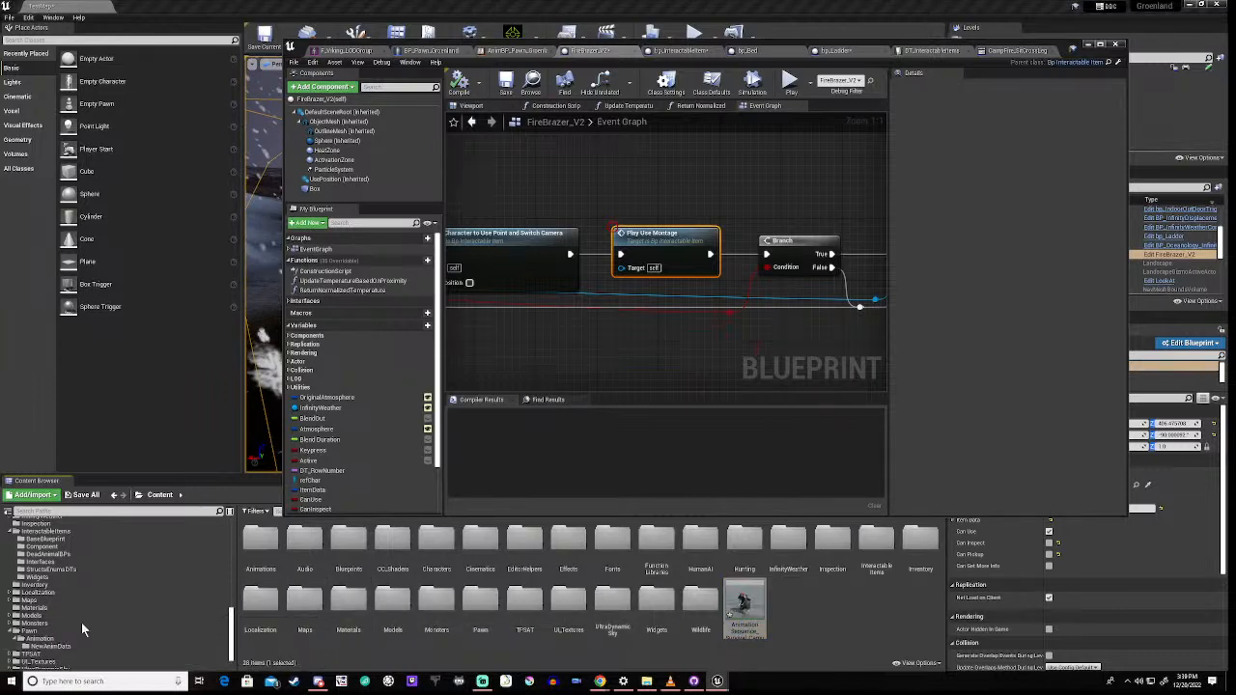
left_click(37, 647)
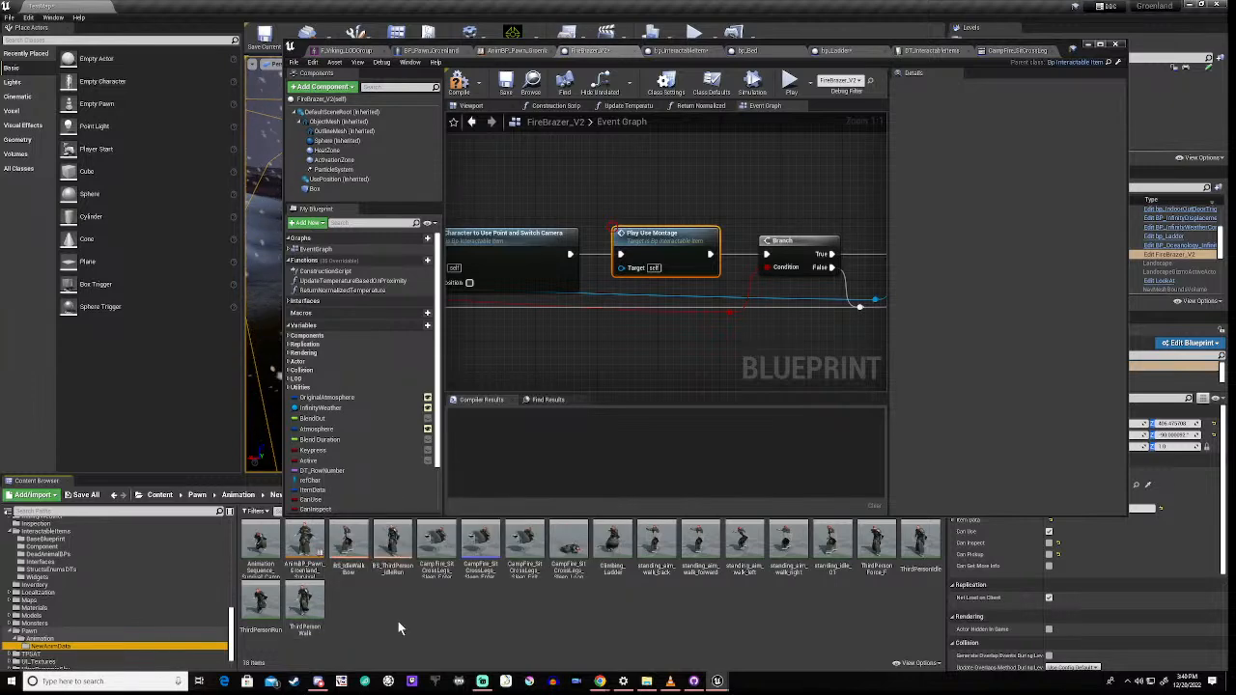
Step: Create an AnimMontage from the retargeted CampFire_KneelDown_StartFire_Flint sequence in NewAnimData, keeping the suggested name
left_click(261, 545)
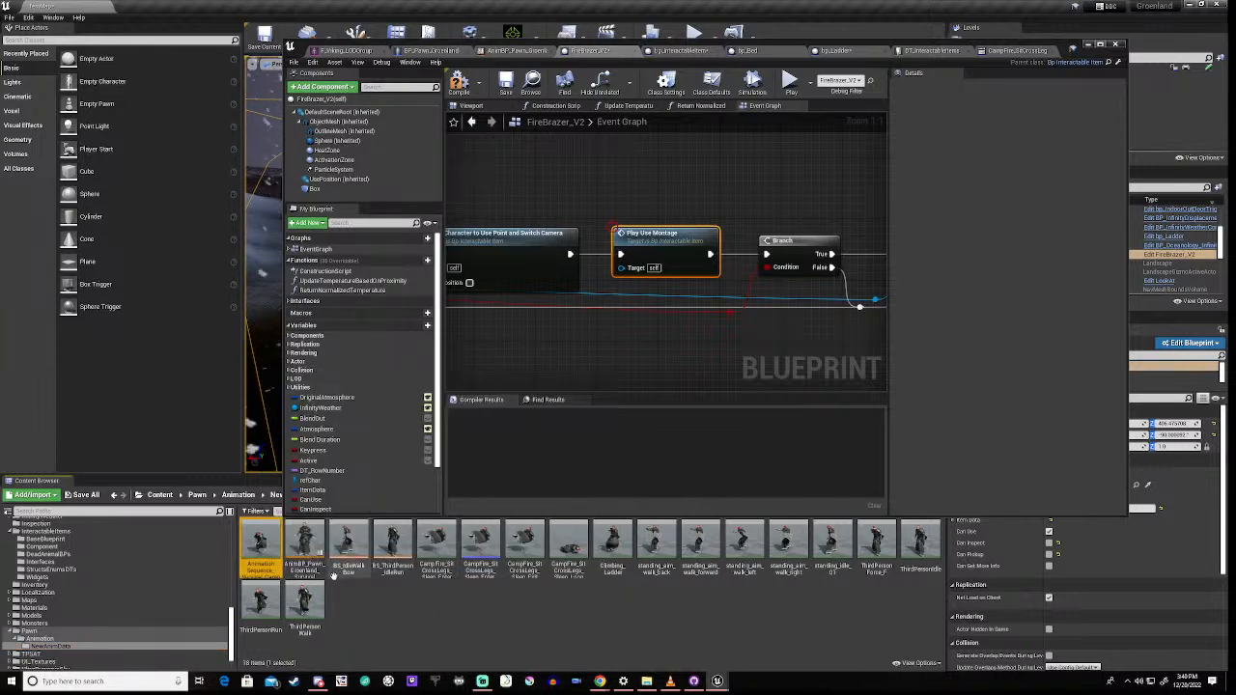
right_click(266, 552)
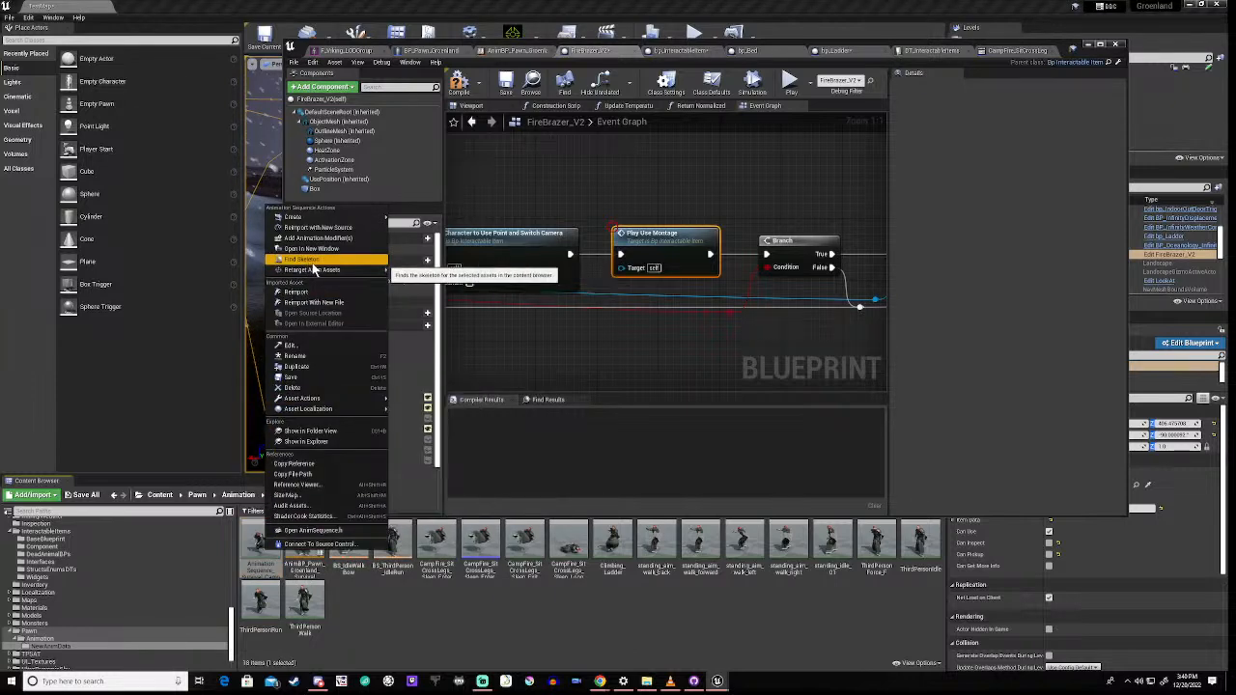
mouse_move(354, 218)
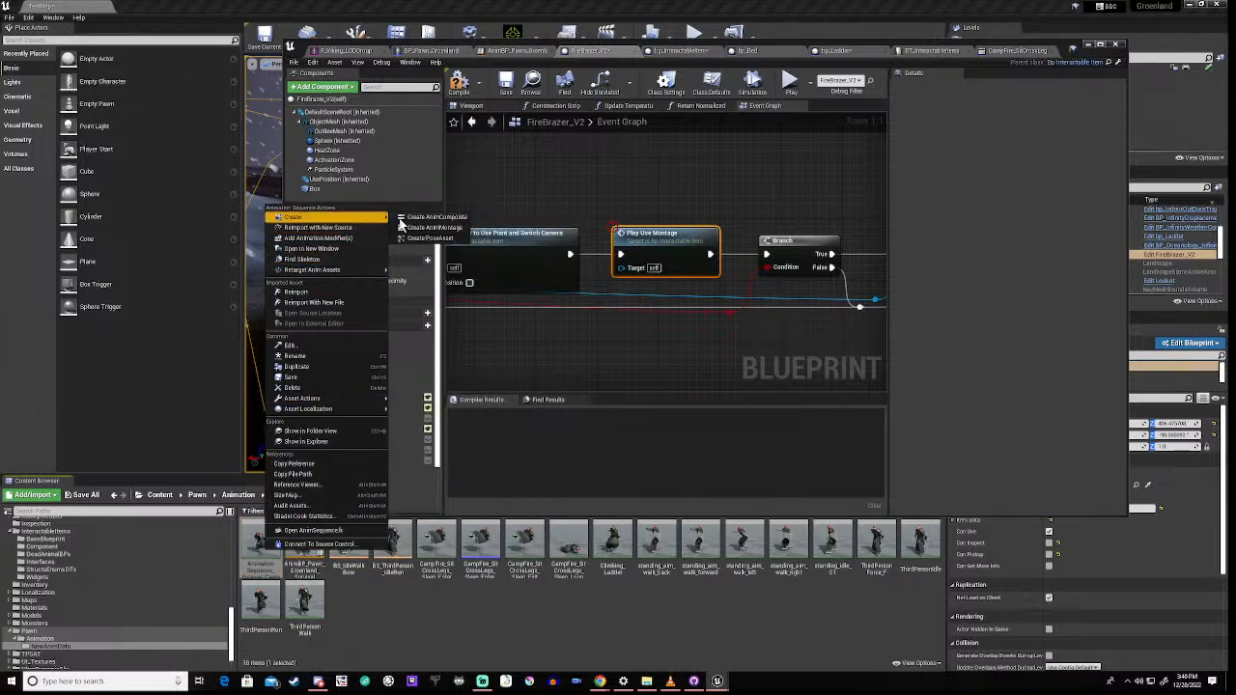
left_click(434, 228)
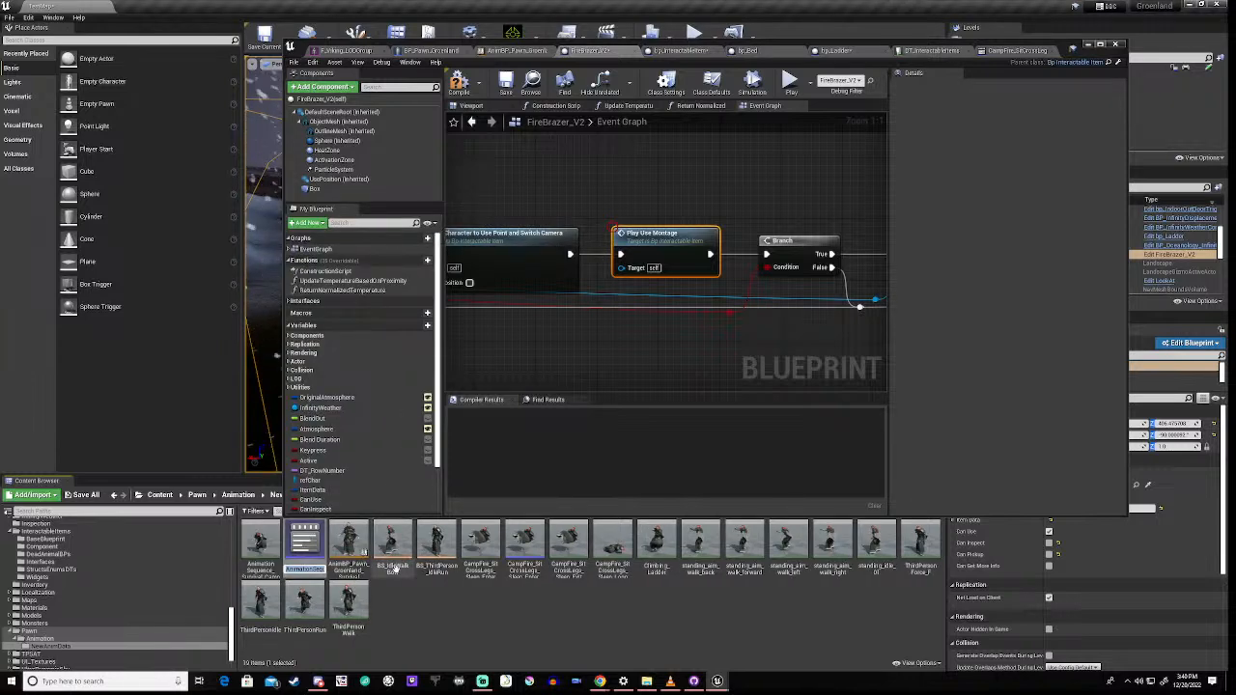
key("Return")
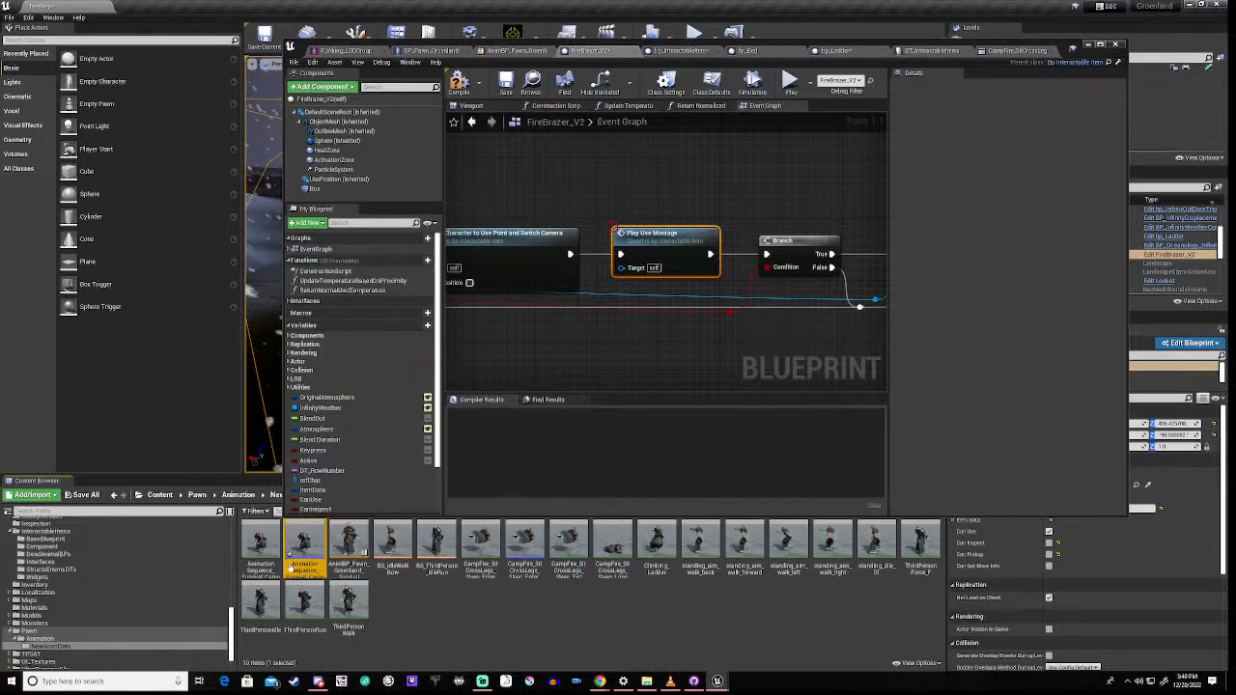
Step: Open the new StartFire_Flint montage and set its slot to DefaultGroup.FullBody
double_click(301, 545)
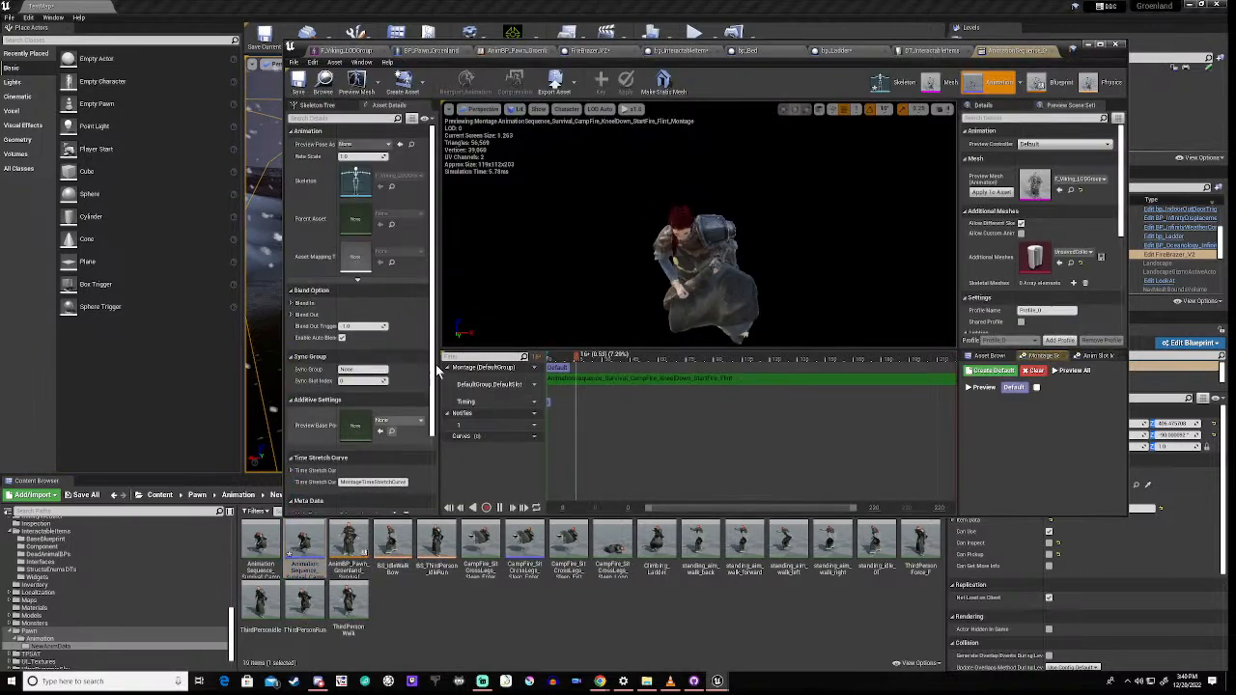
left_click(531, 386)
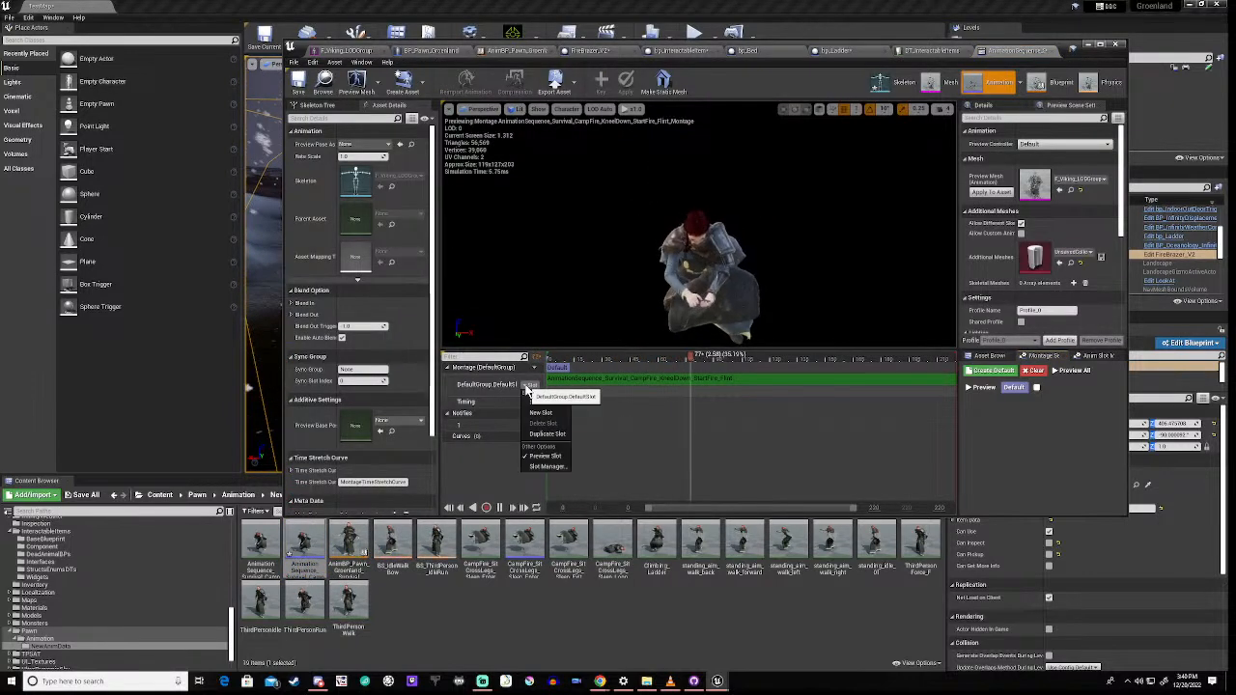
mouse_move(545, 401)
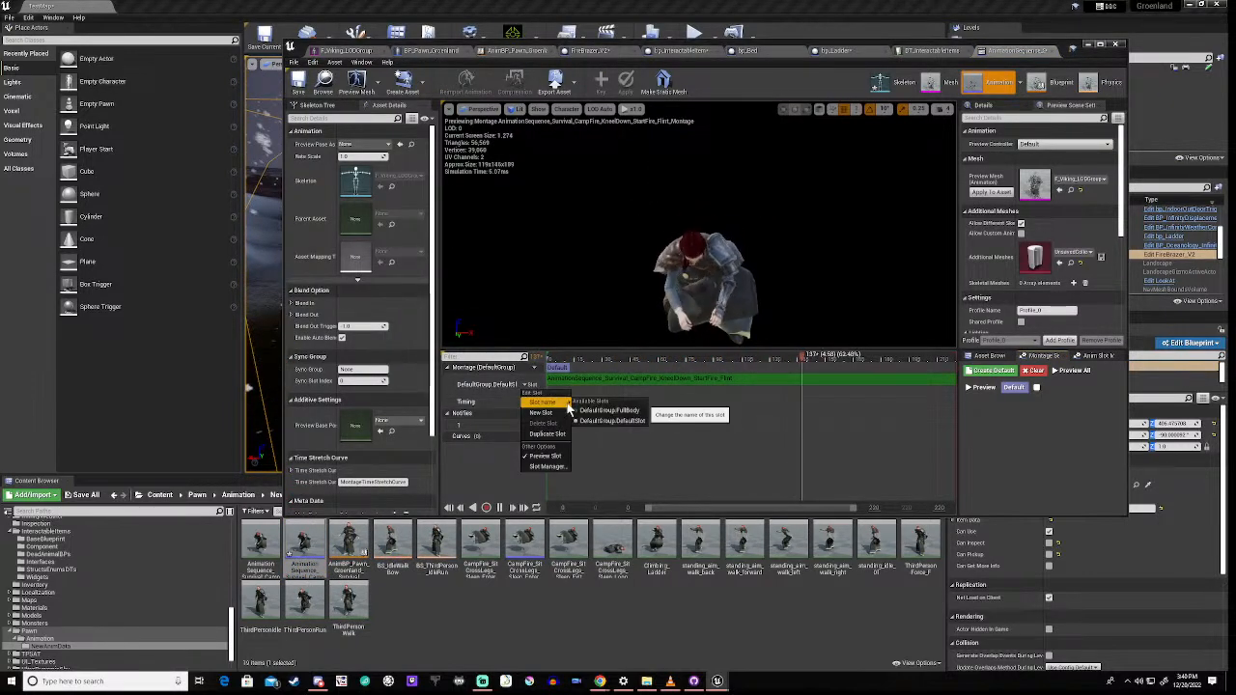
left_click(600, 412)
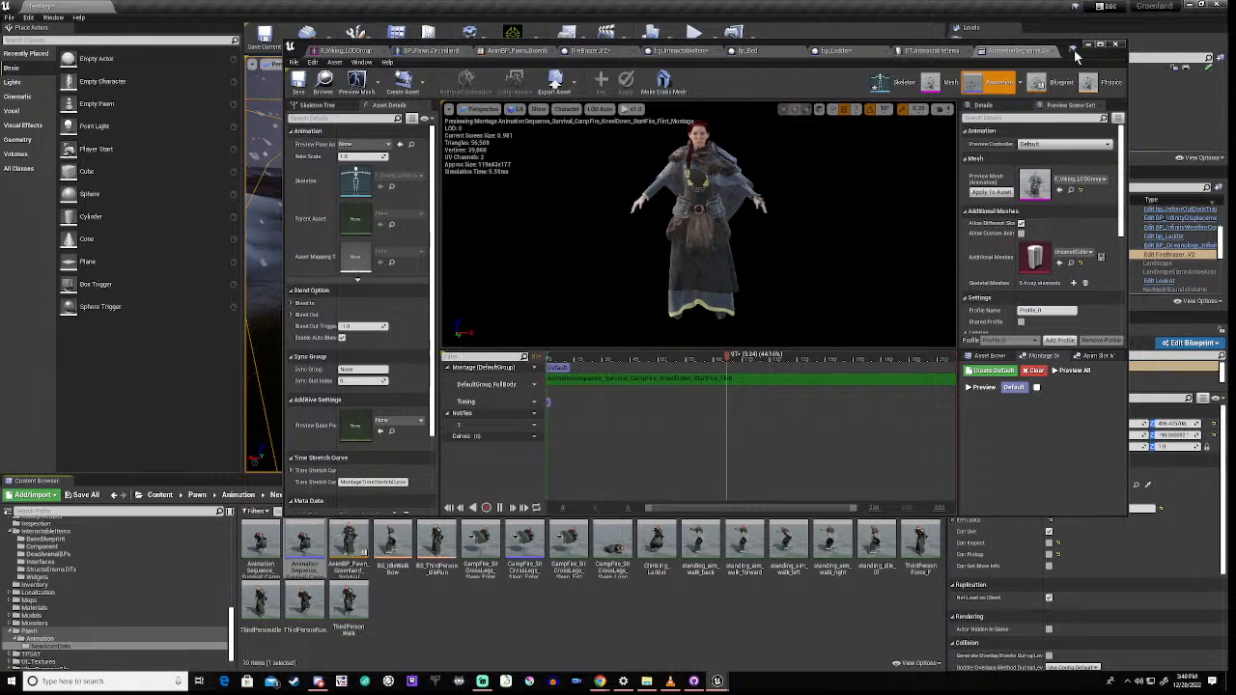
Step: Assign the StartFire_Flint montage as the UseMontage of the brazier's "Light" row in the interactable items data table, and save the table
left_click(930, 53)
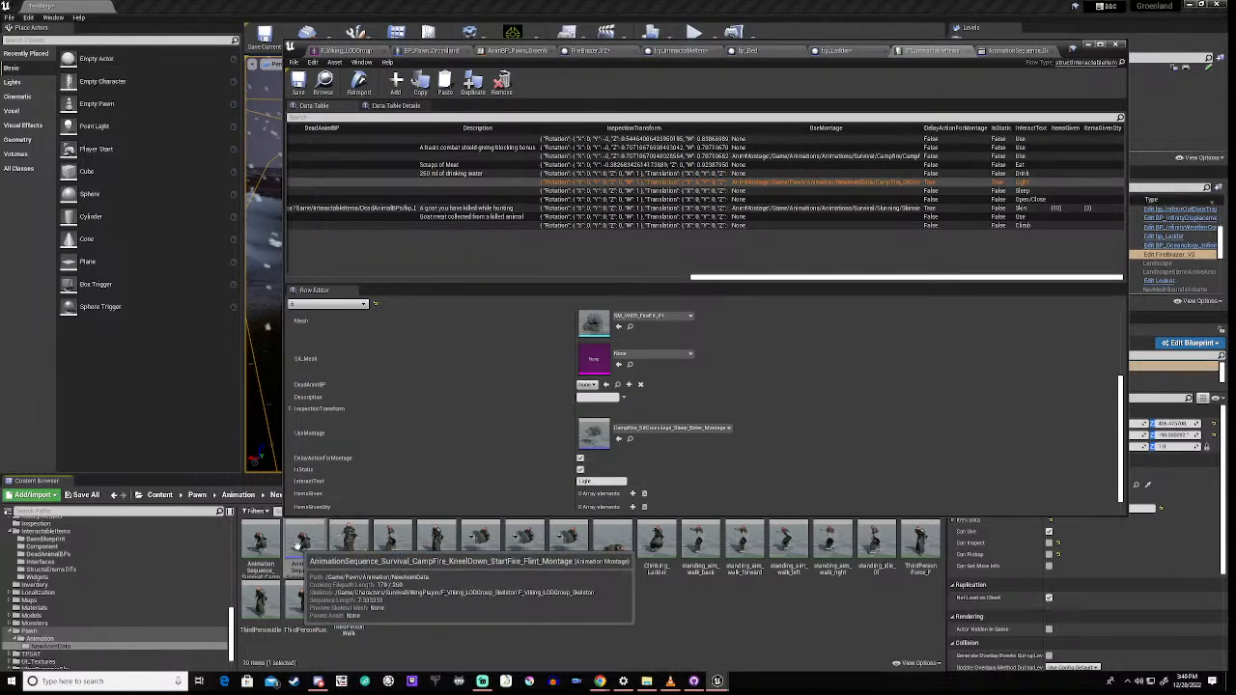
left_click_drag(300, 544, 604, 441)
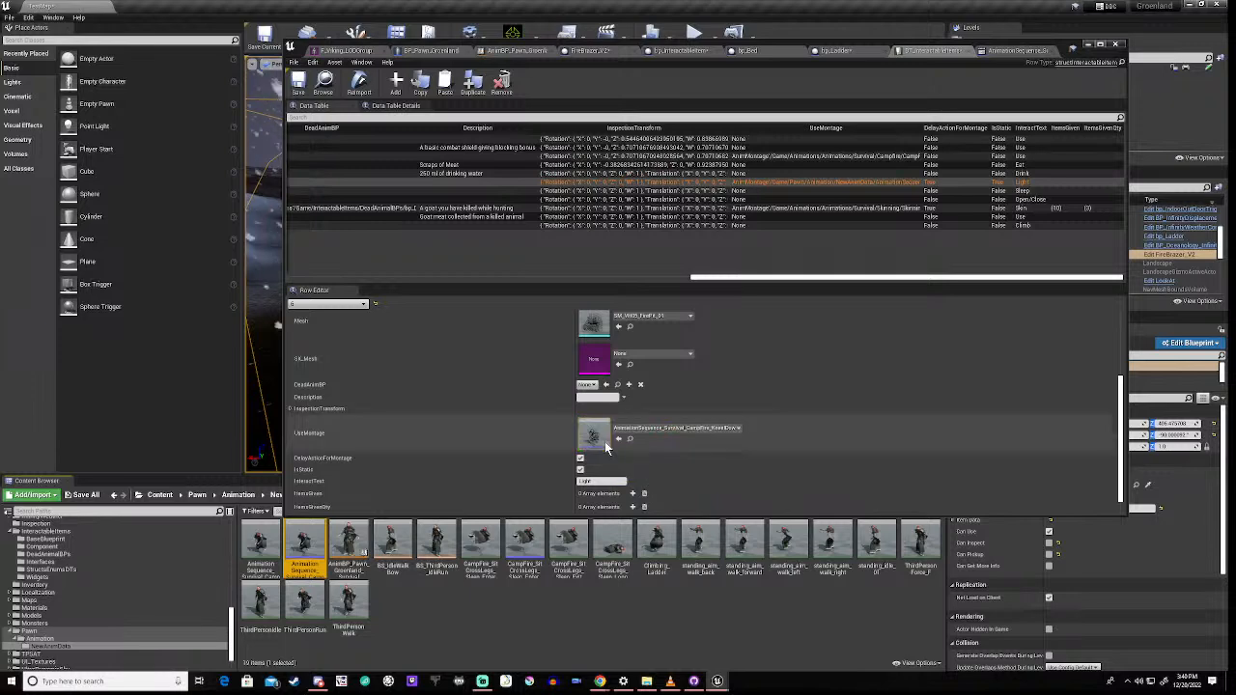
left_click(300, 83)
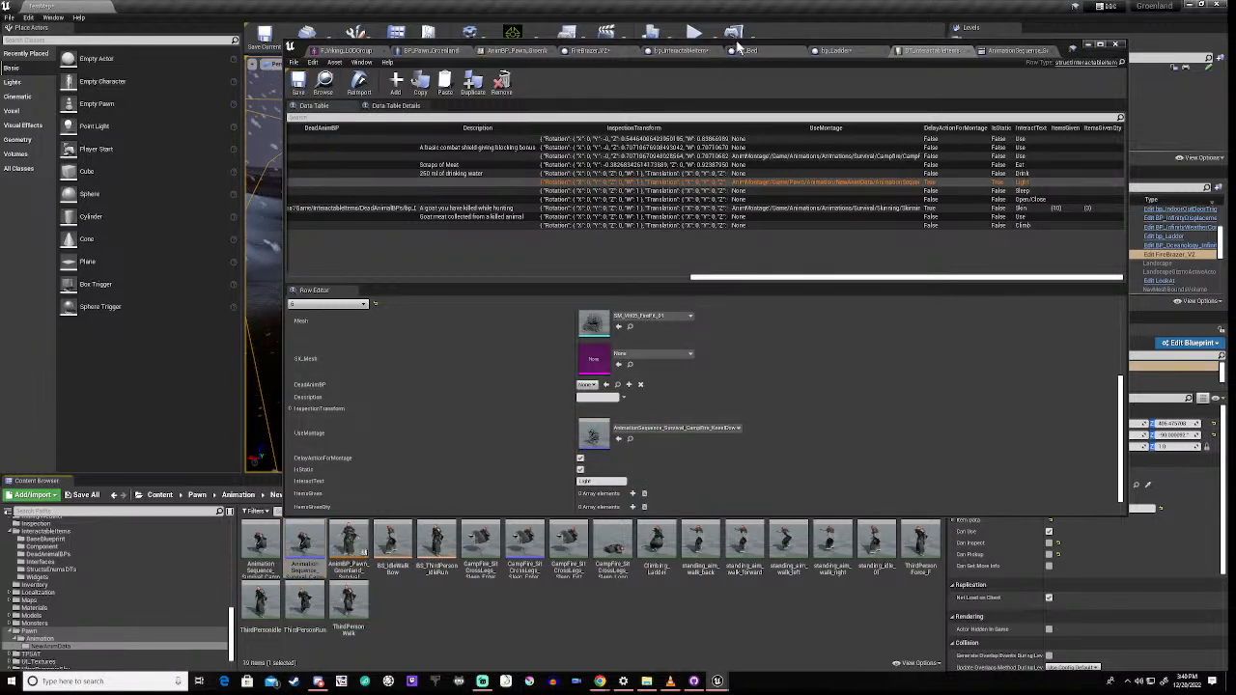
Step: Playtest the level by walking to the fire brazier and lighting it, resuming past the breakpoint, and end the session
left_click_drag(736, 45, 660, 517)
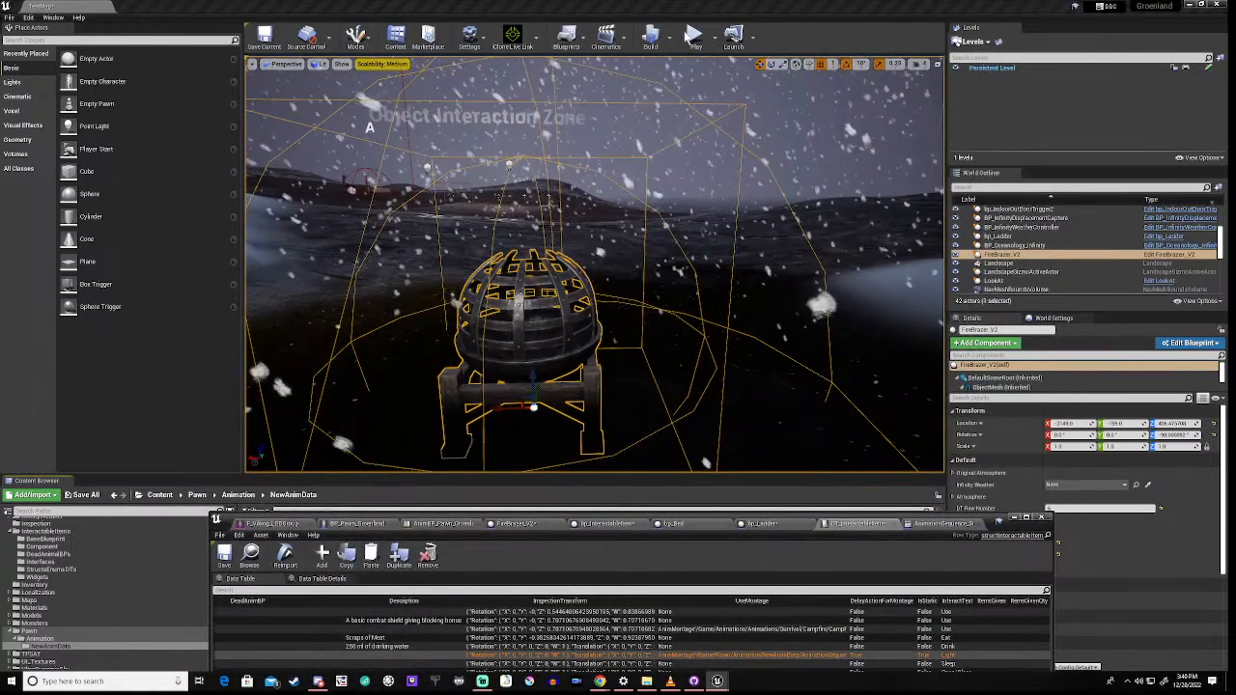
left_click(694, 36)
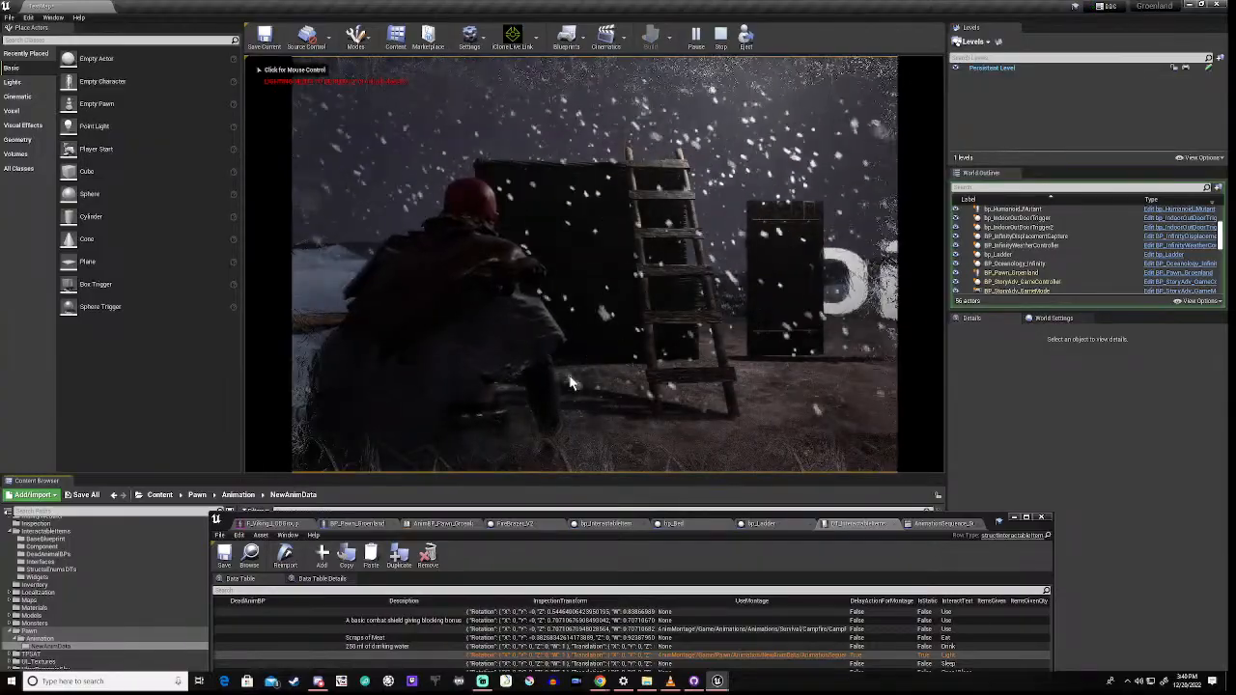
left_click(569, 382)
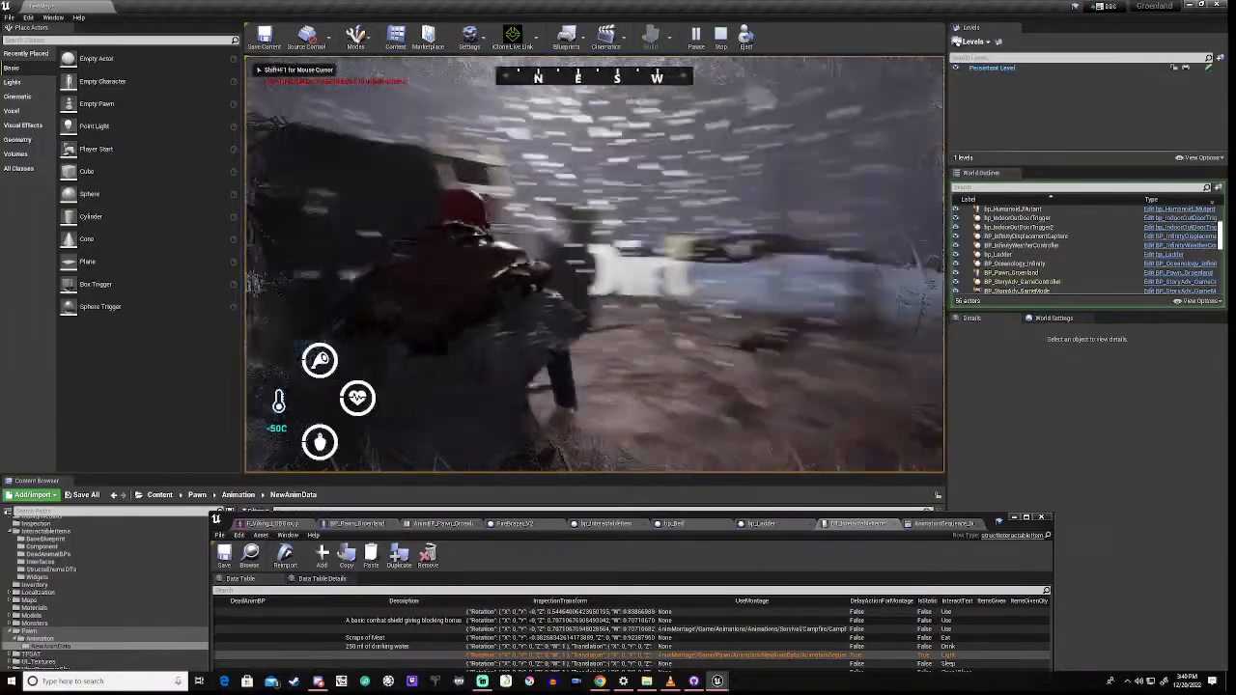
key("w")
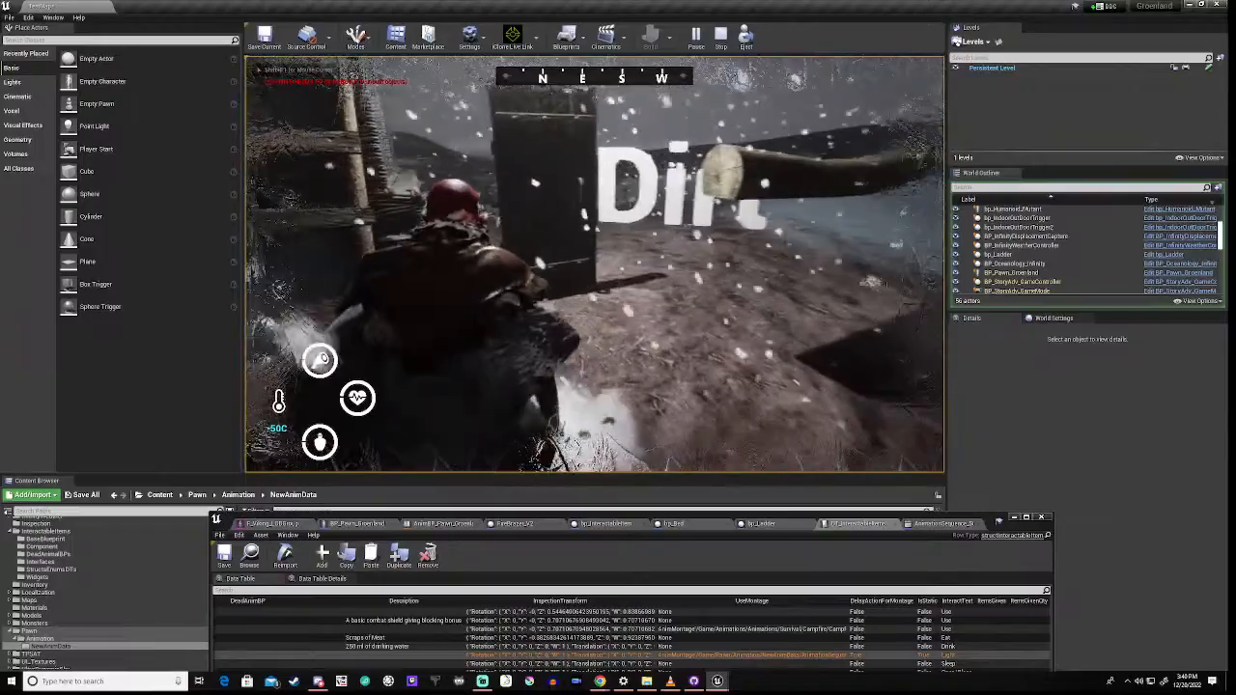
key("w")
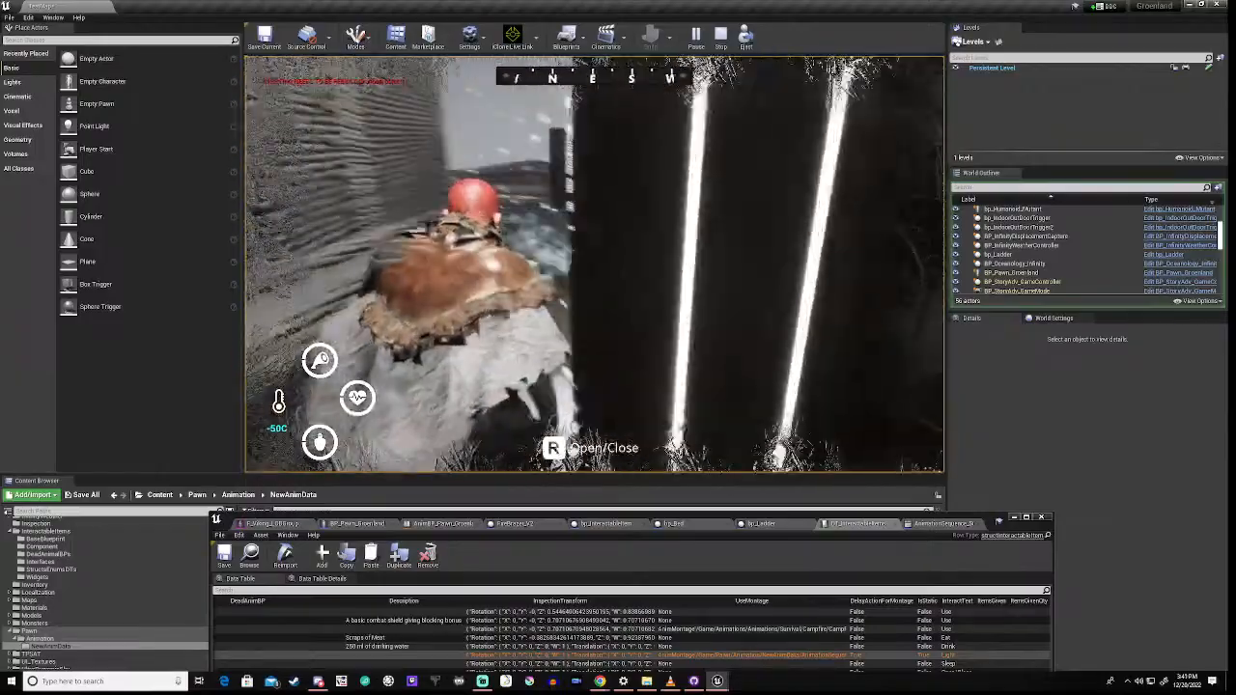
key("w")
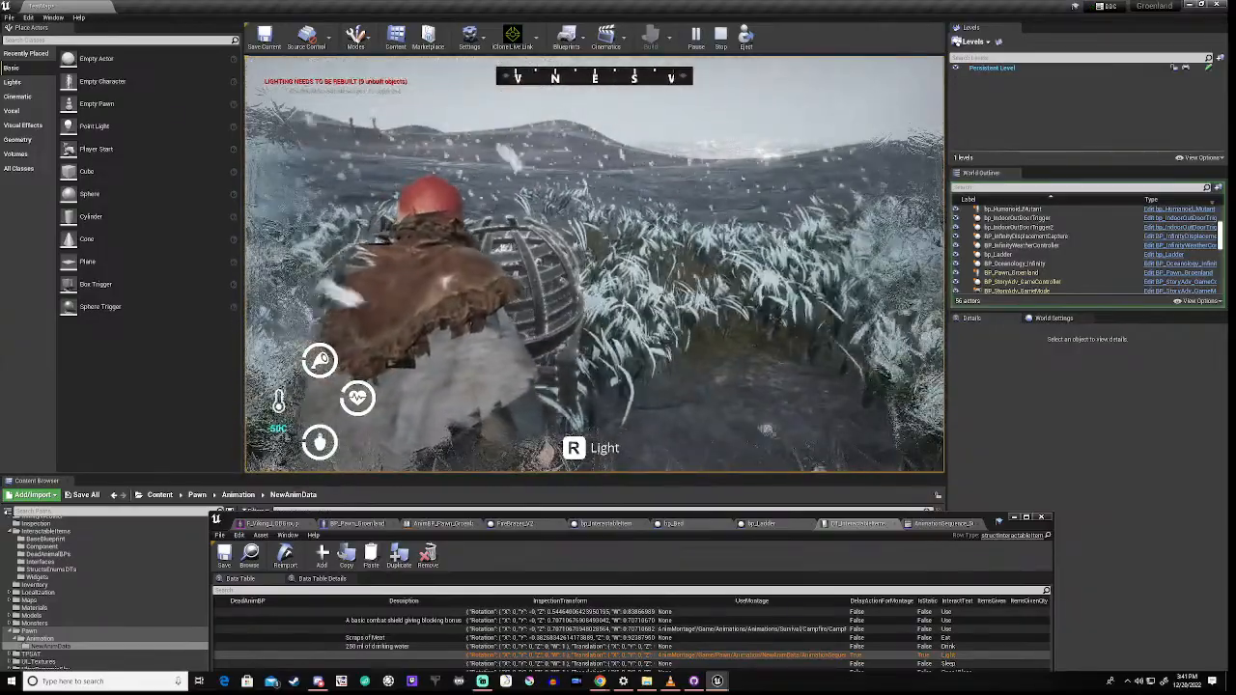
key("r")
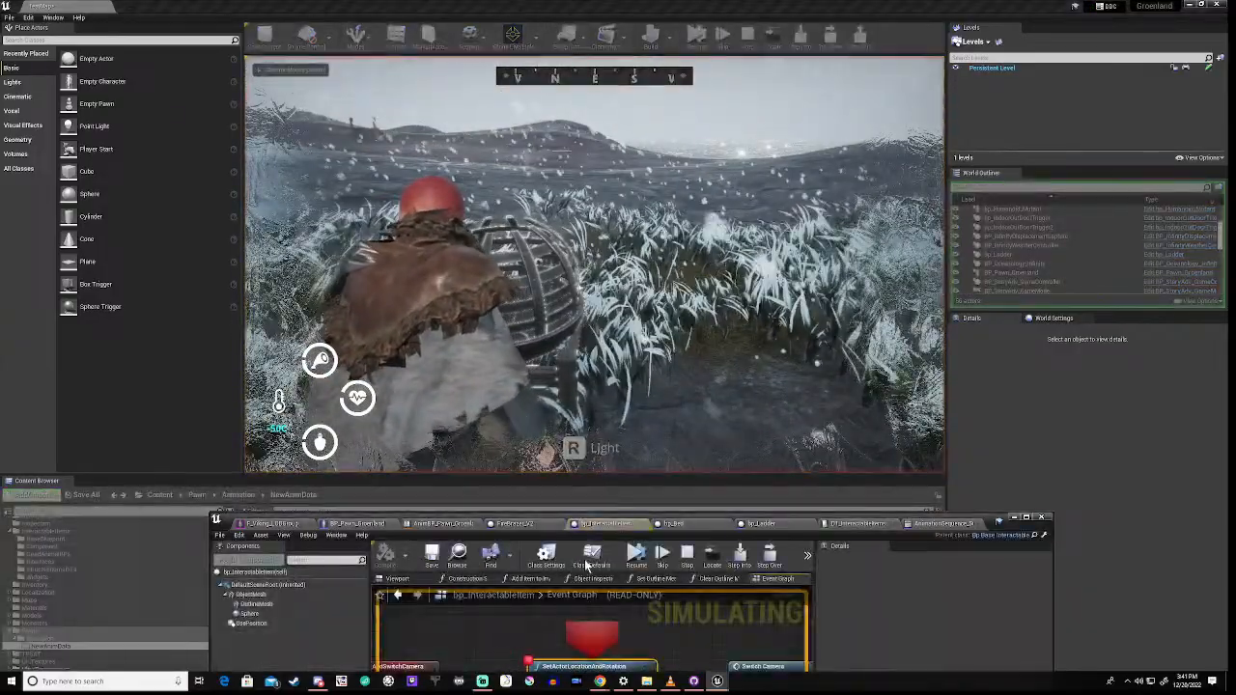
left_click(635, 554)
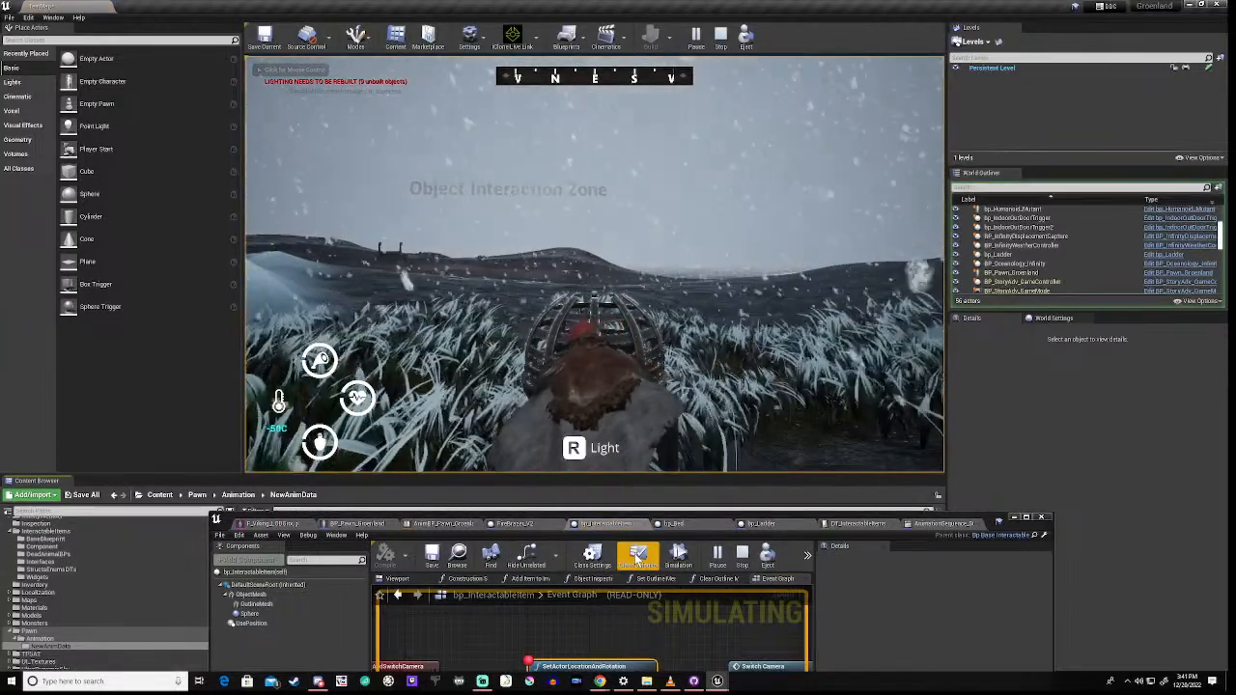
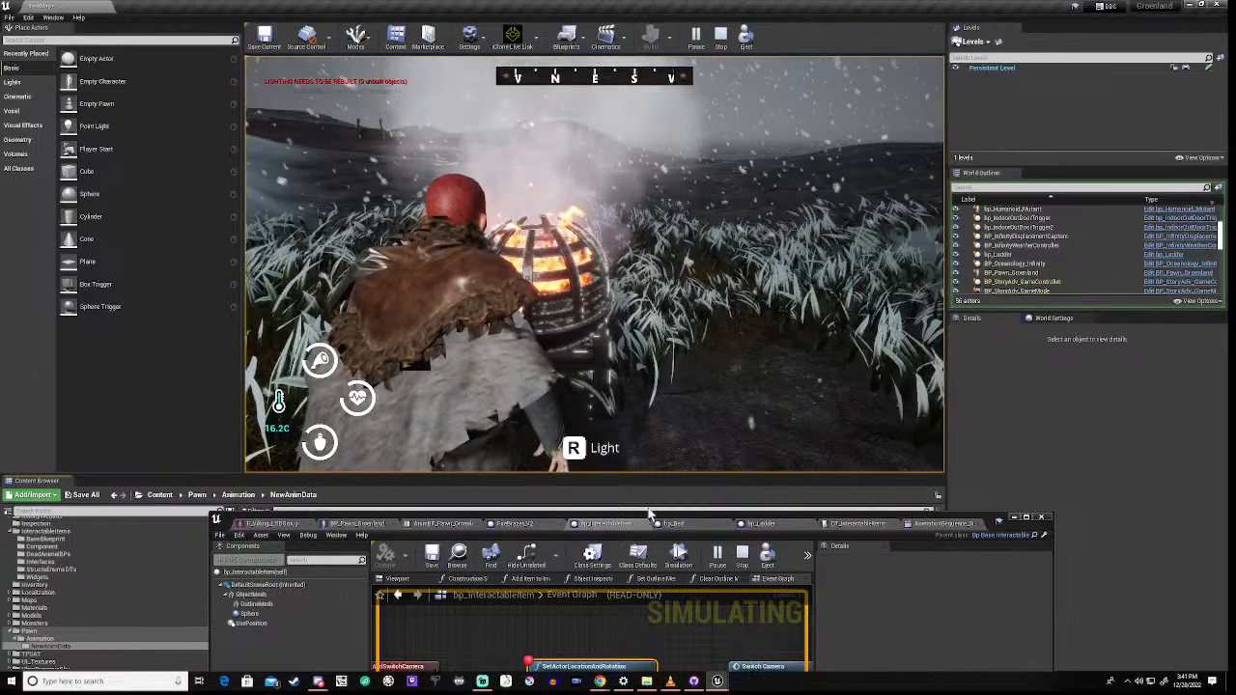
left_click_drag(649, 514, 645, 487)
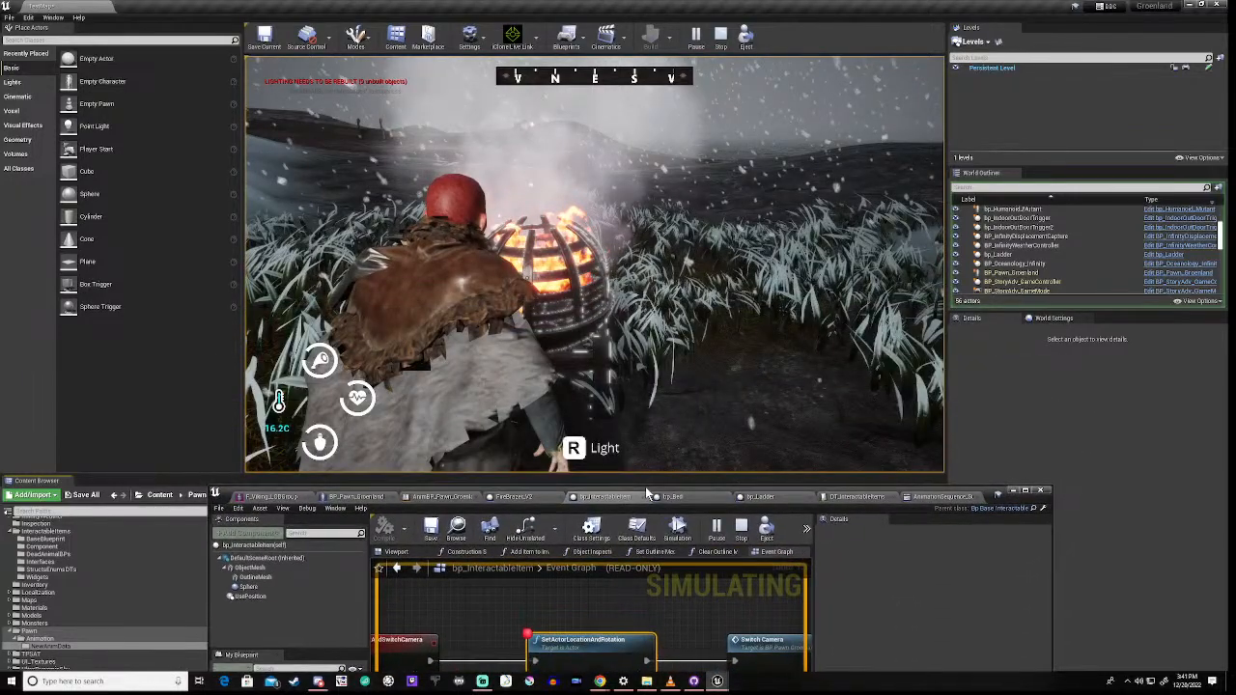
left_click(572, 364)
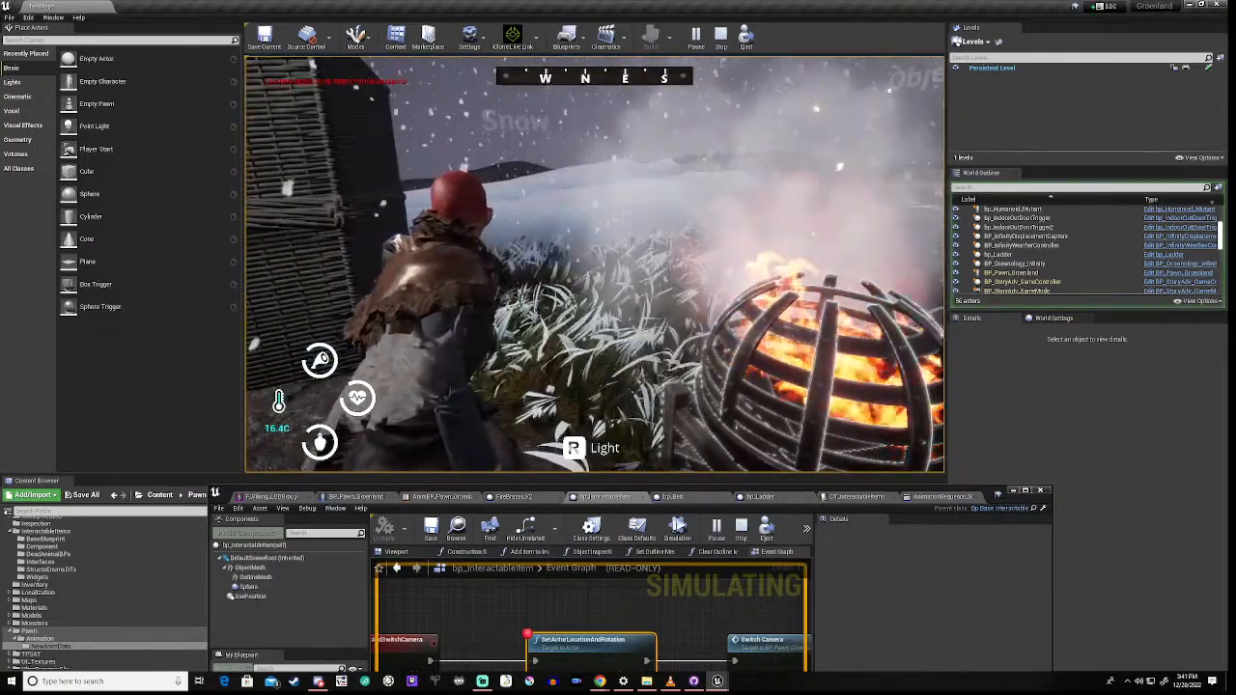
key("Escape")
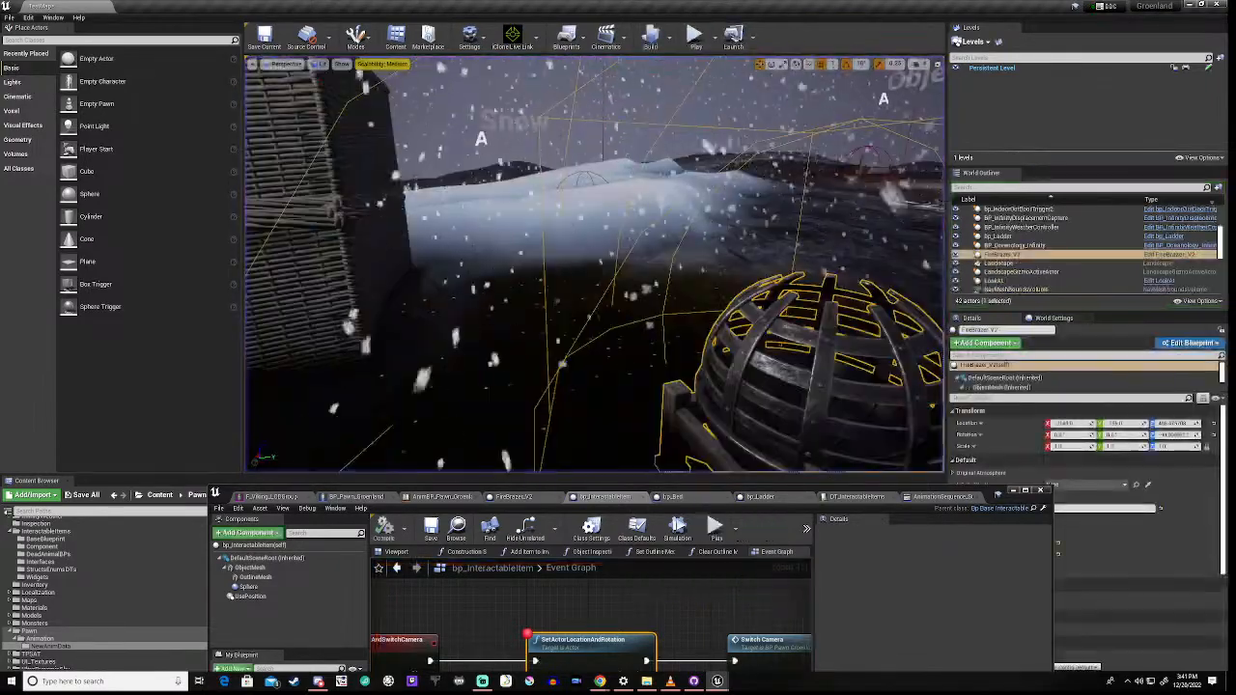
Step: Playtest the level again, moving the character across the snow and past the interactable items, and end the session
left_click(696, 35)
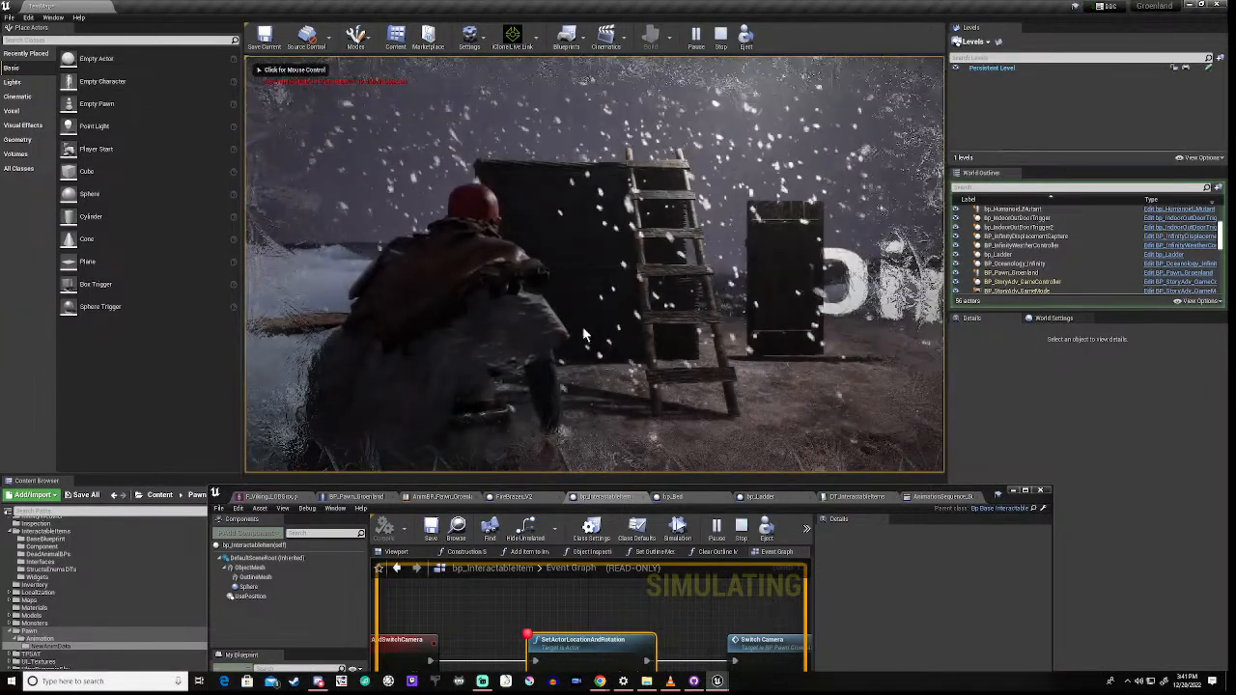
left_click(584, 333)
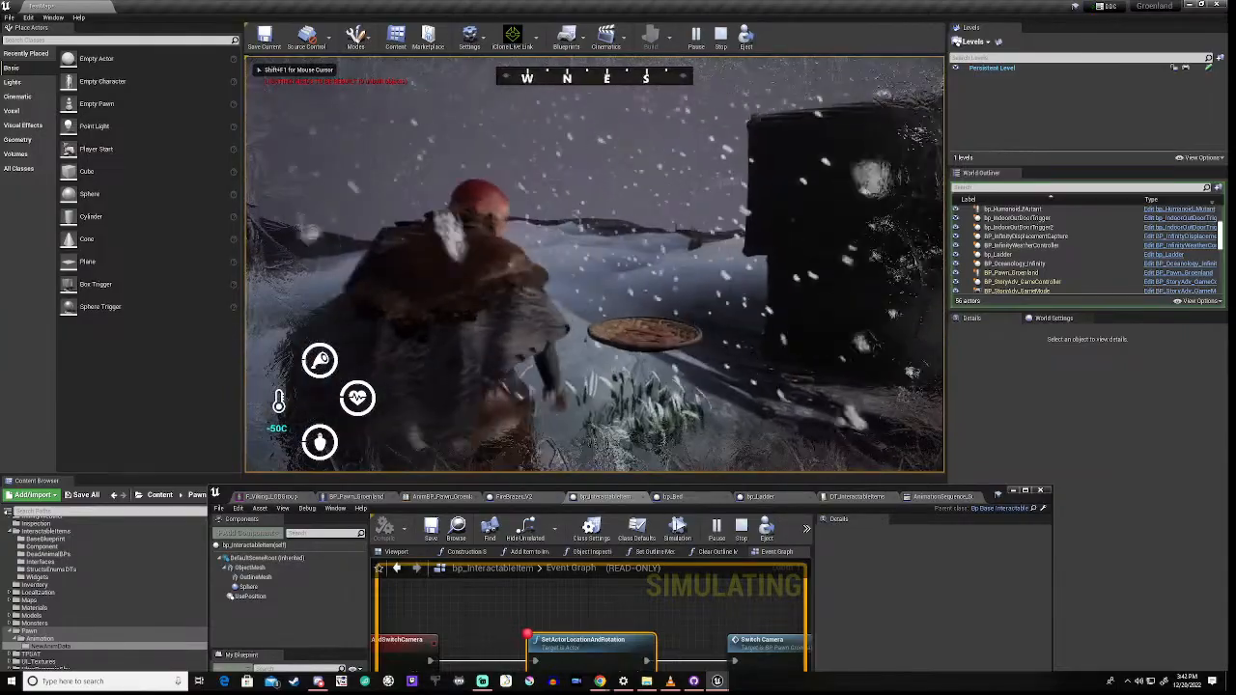
key("w")
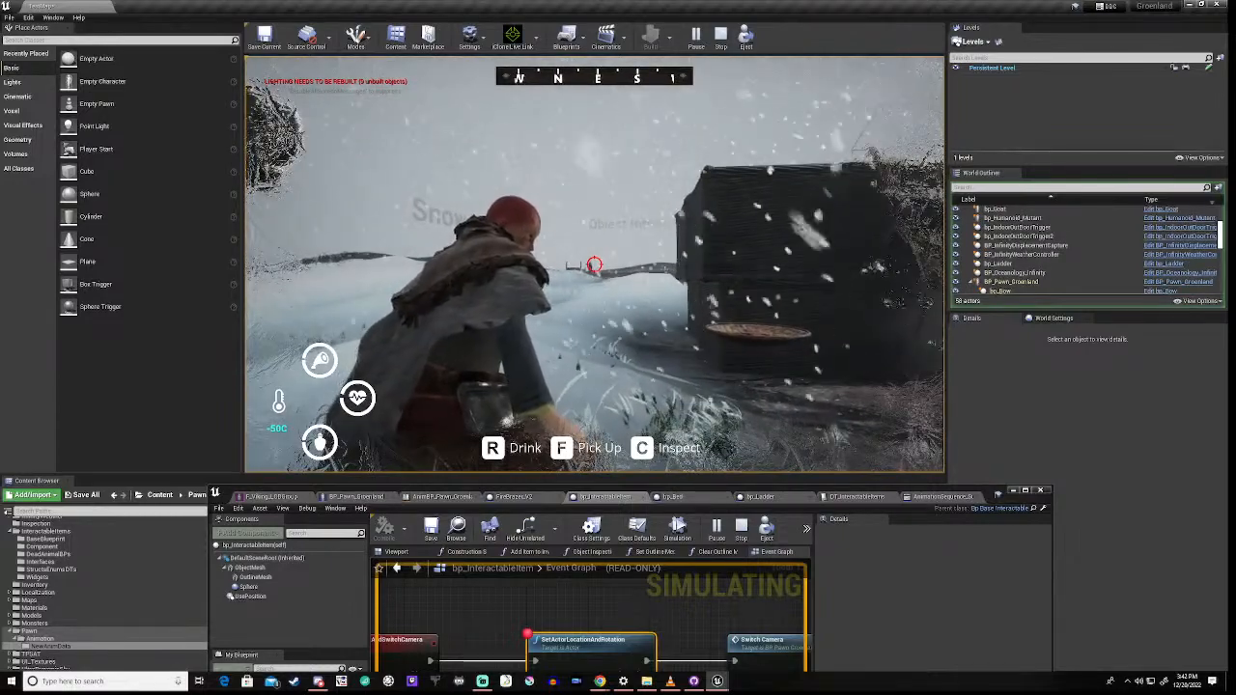
key("w")
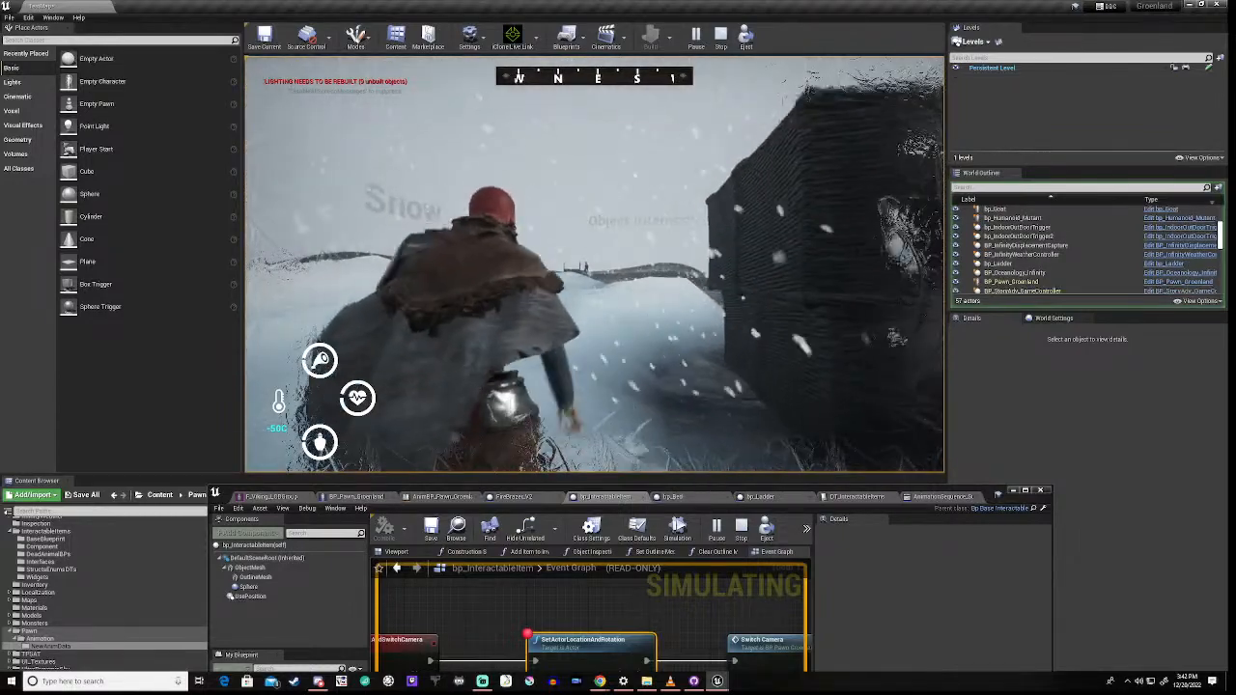
key("w")
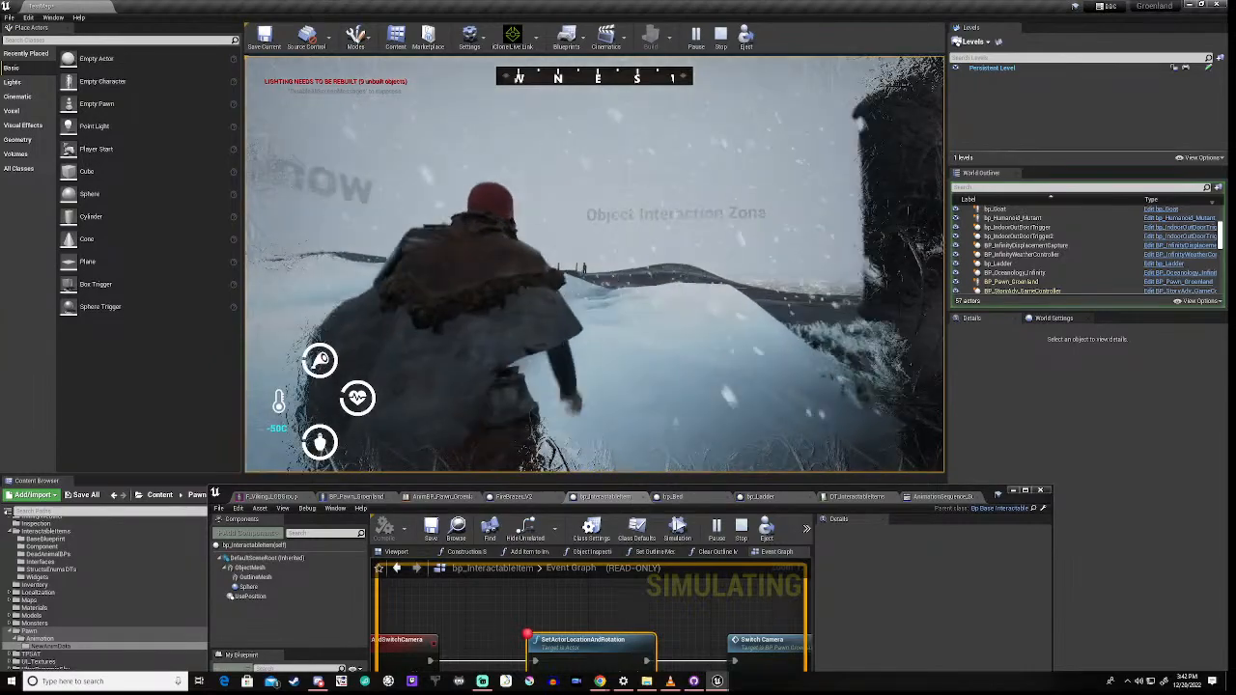
key("w")
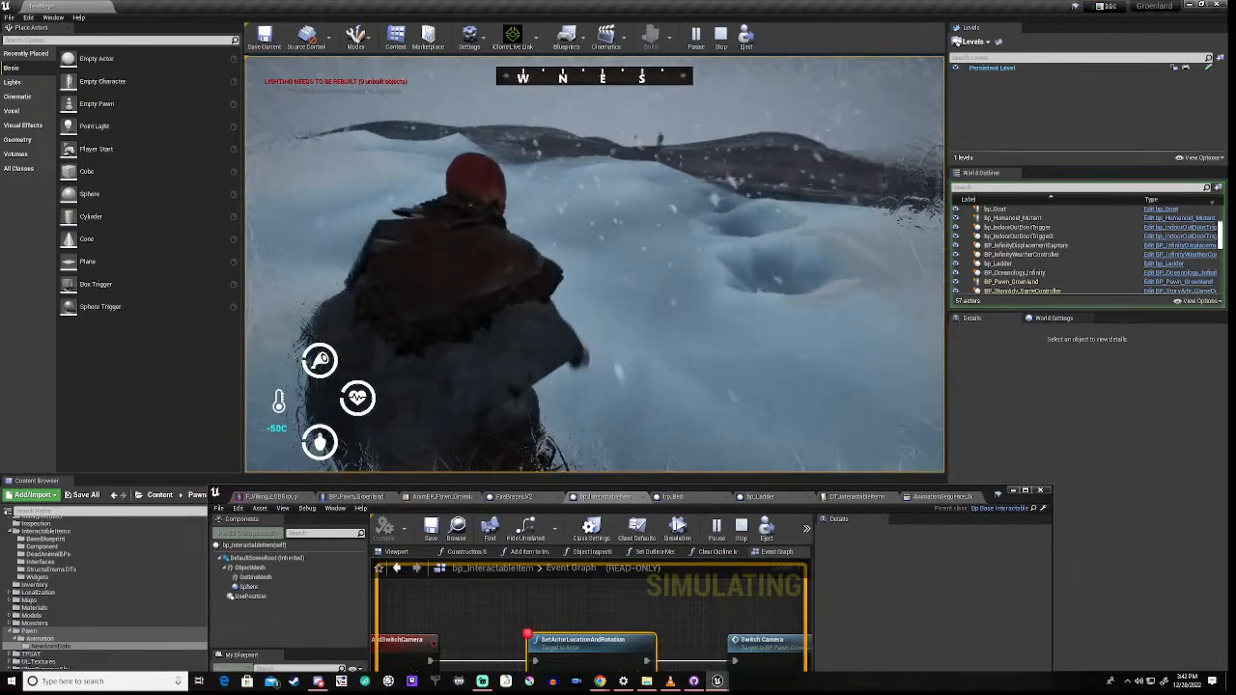
key("w")
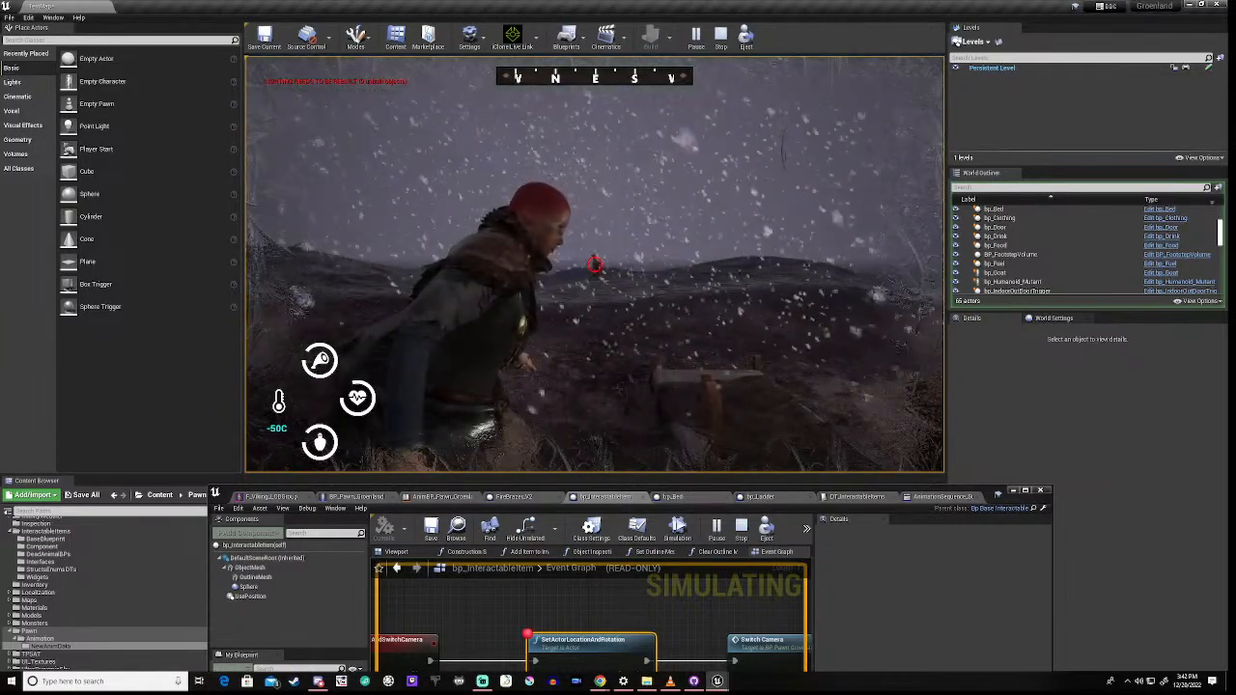
key("Escape")
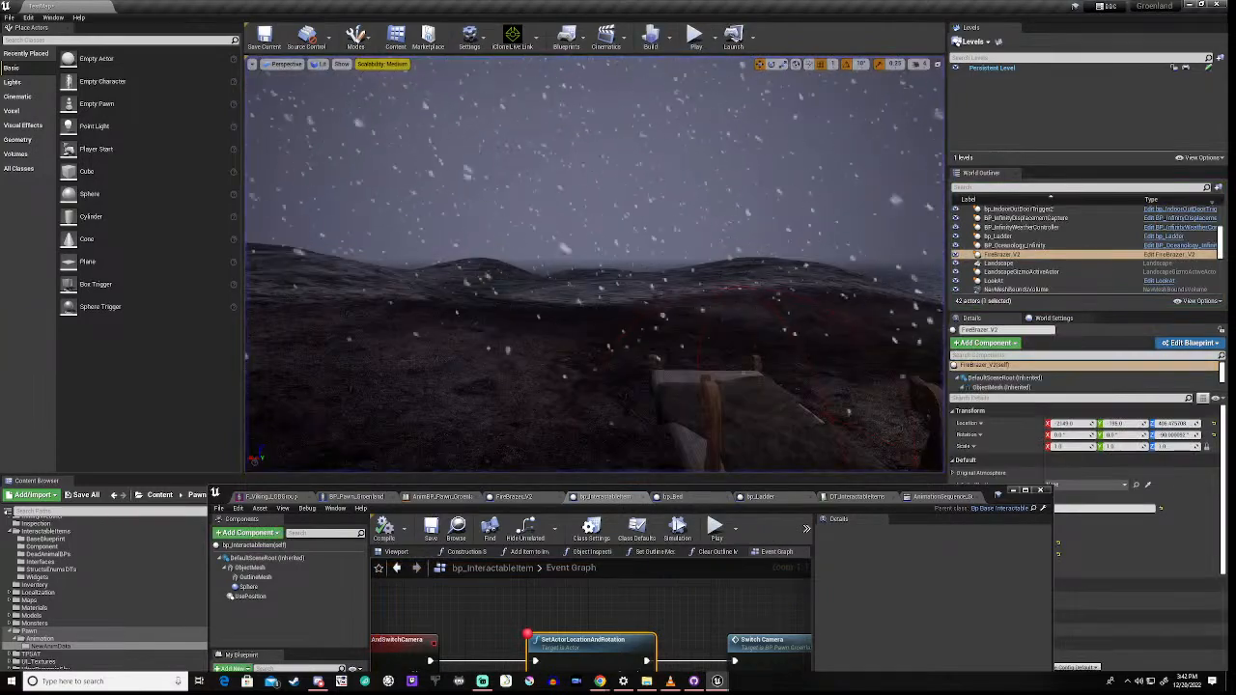
Step: Remove the breakpoint from the SetActorLocationAndRotation node in the bp_InteractableItem event graph
left_click_drag(661, 487, 725, 214)
right_click(623, 384)
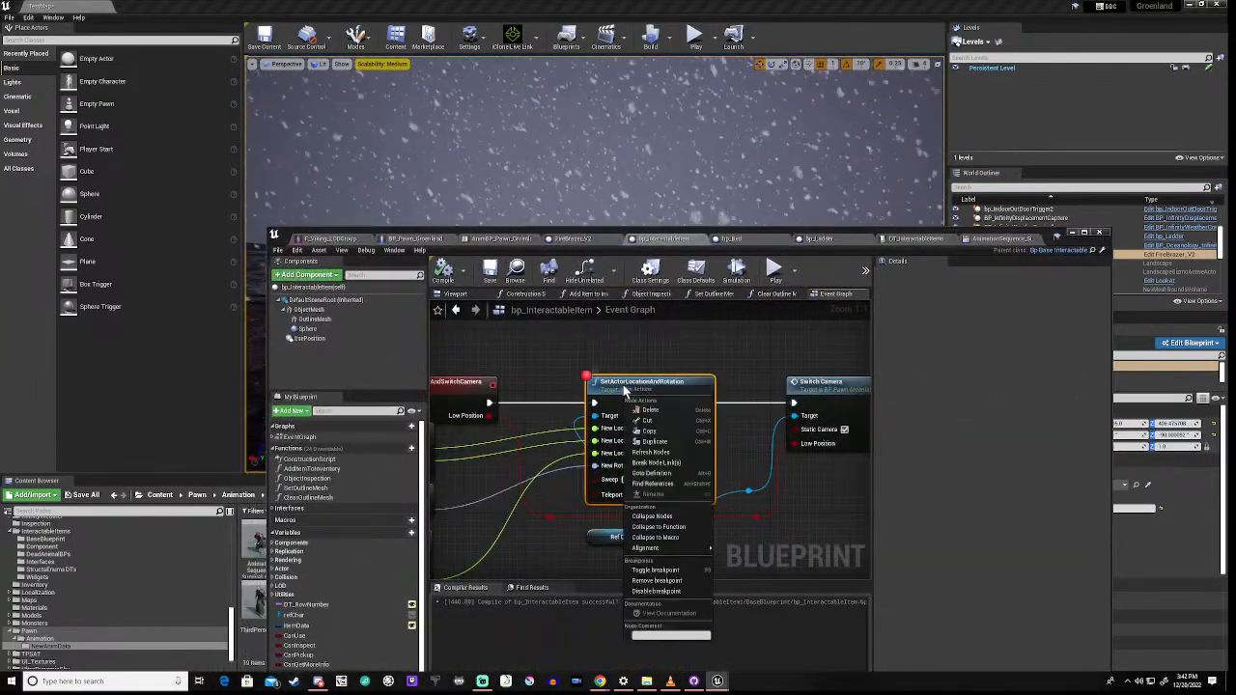
left_click(647, 583)
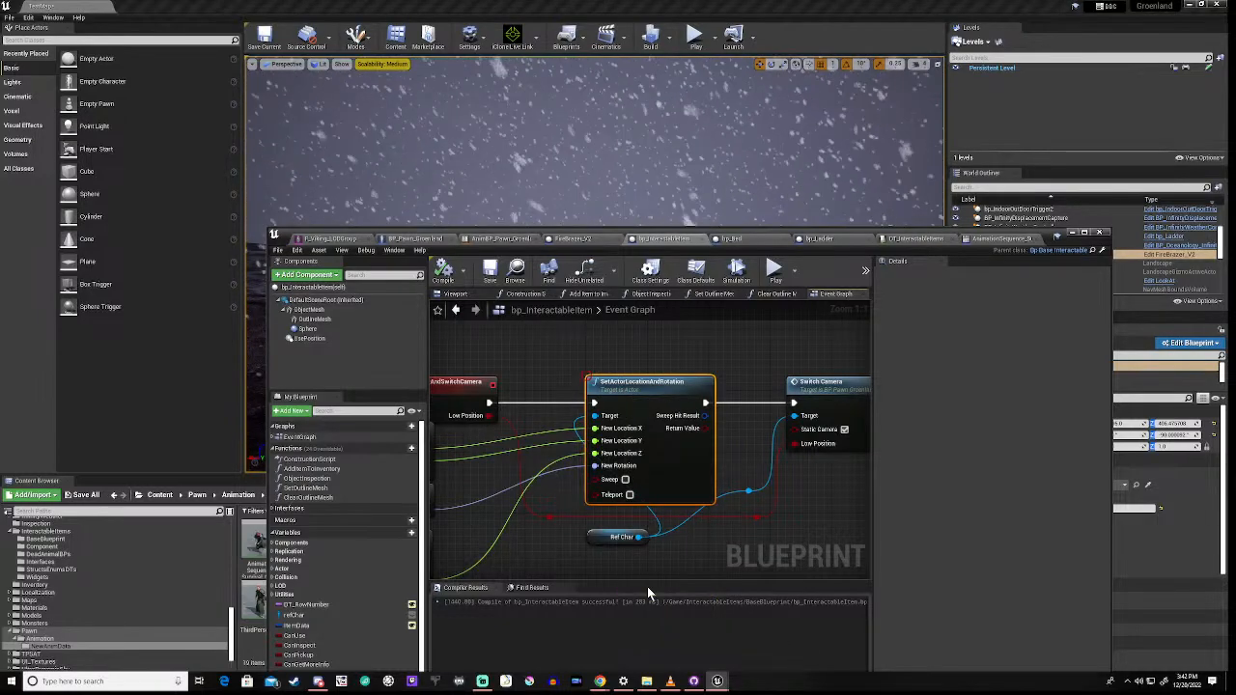
left_click(542, 363)
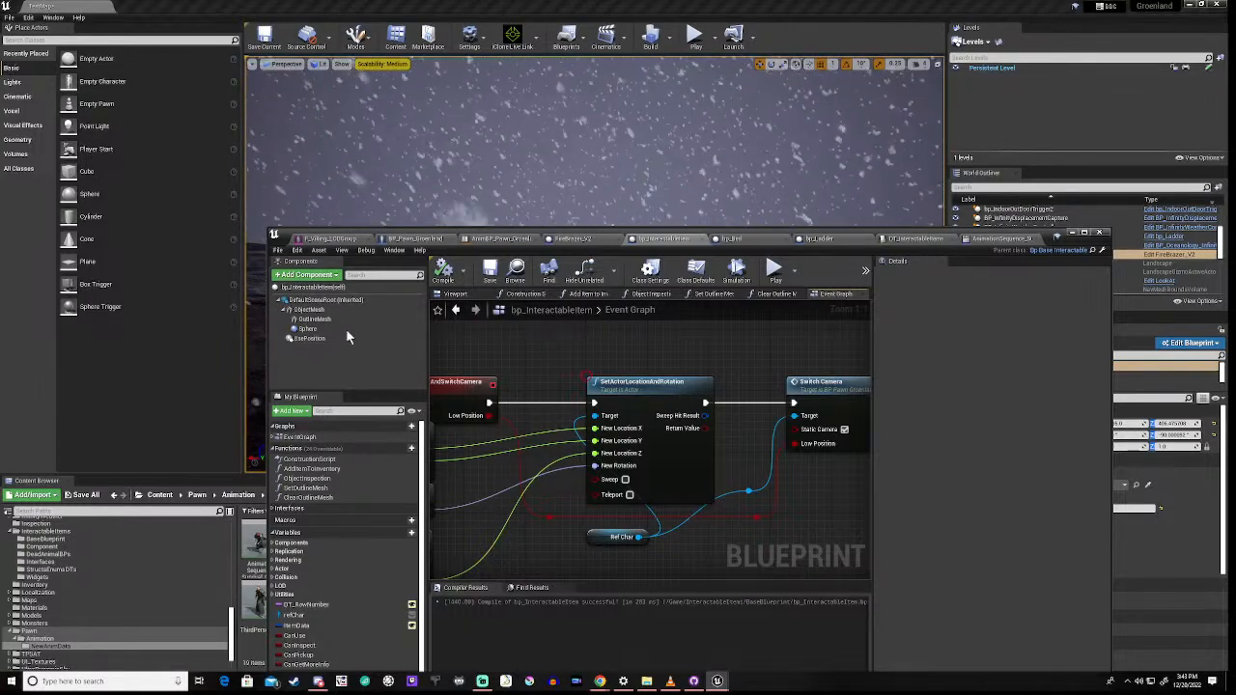
Step: Examine the left hand finger bones in the F_Viking_LODGroup skeleton tree, viewing the middle_02_l bone up close on the hand
left_click(350, 243)
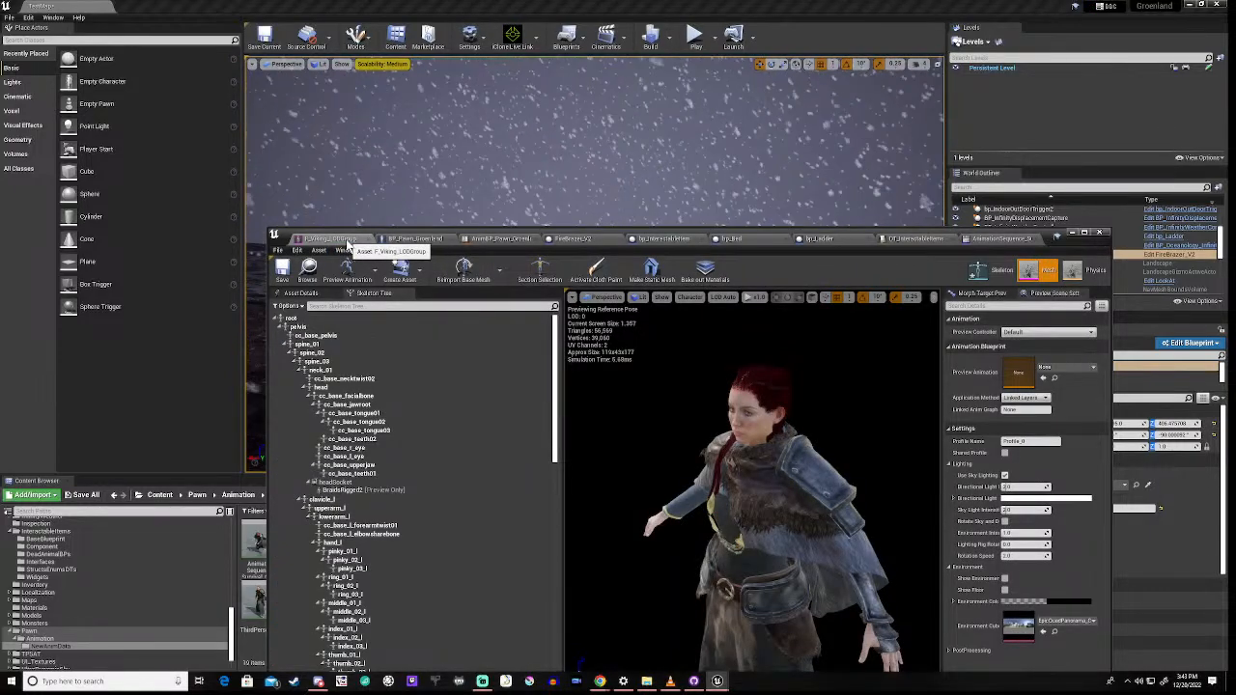
scroll(367, 447, "down", 3)
scroll(367, 446, "down", 4)
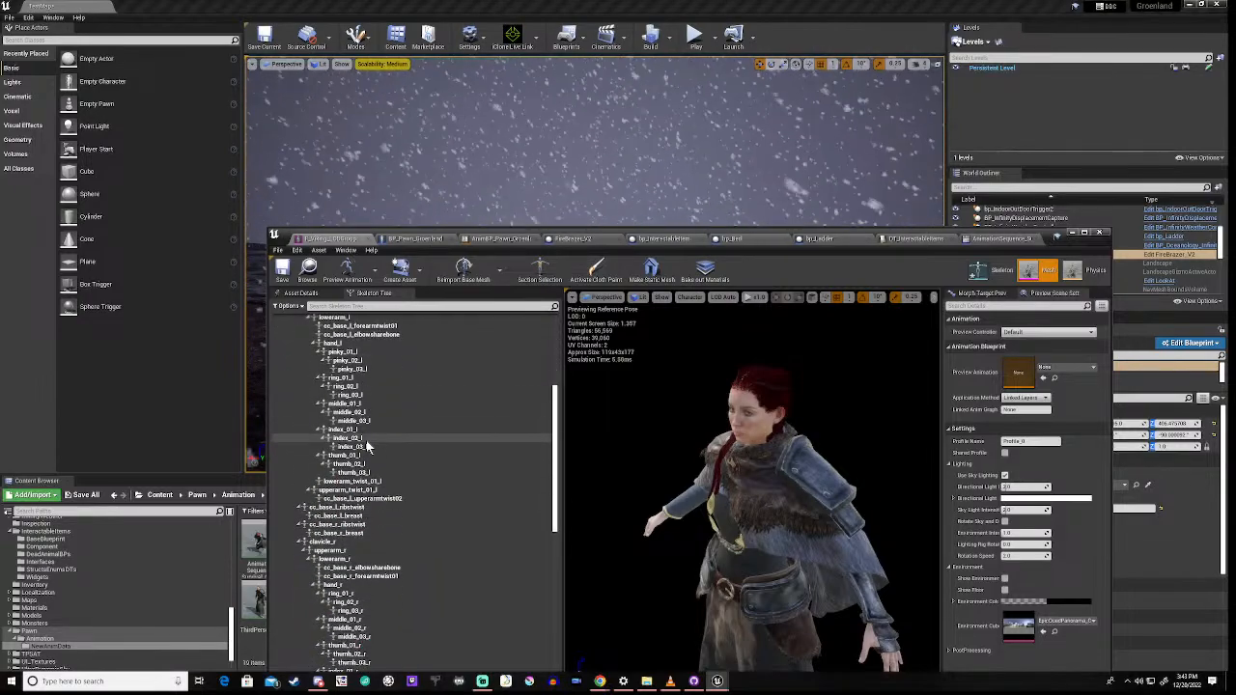
scroll(367, 446, "down", 3)
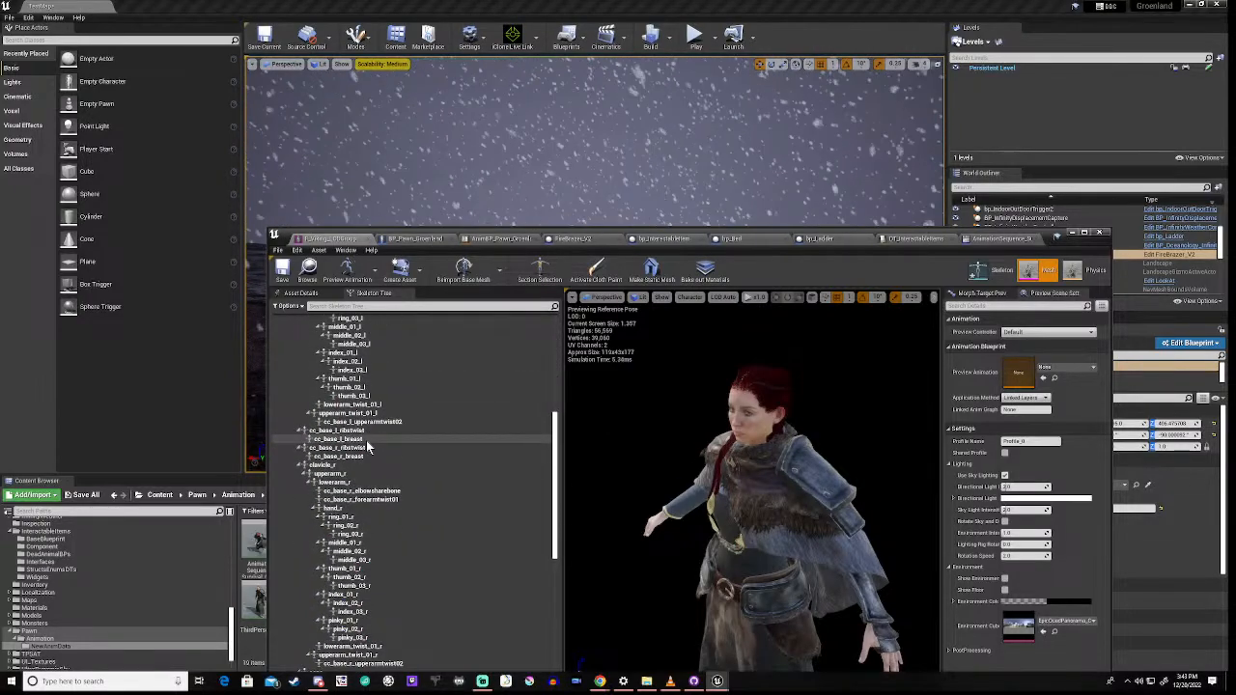
scroll(367, 446, "down", 3)
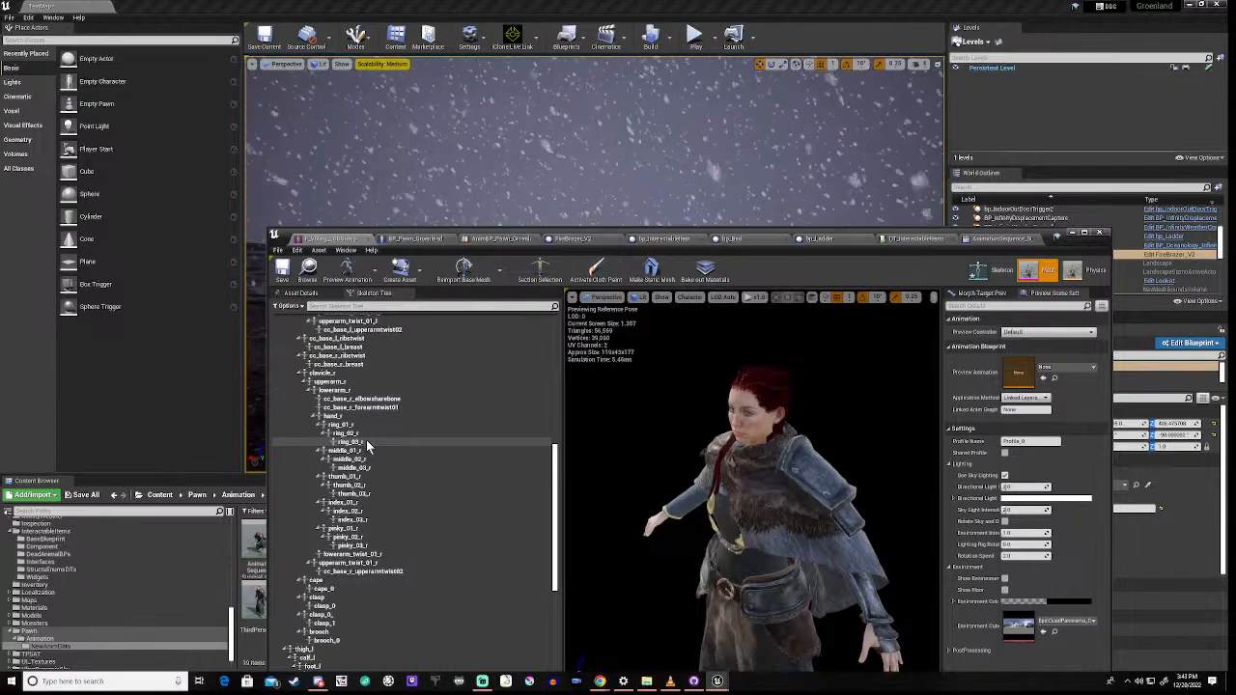
scroll(366, 439, "down", 4)
scroll(366, 439, "up", 10)
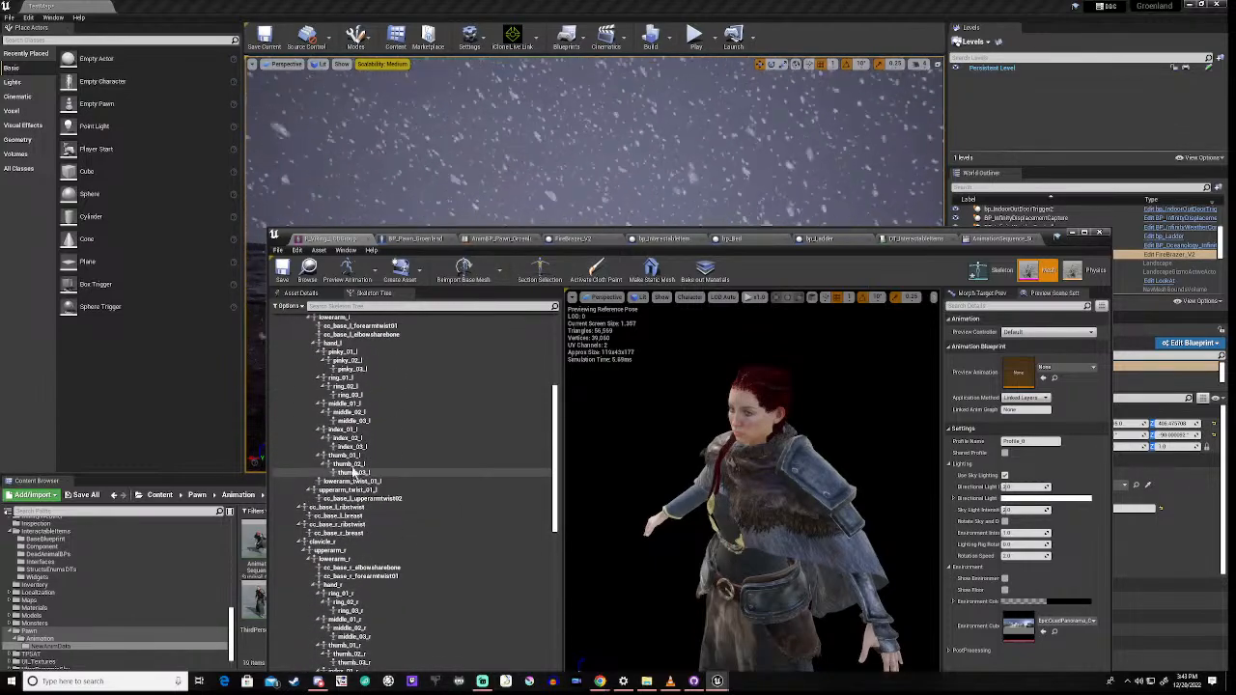
left_click(360, 414)
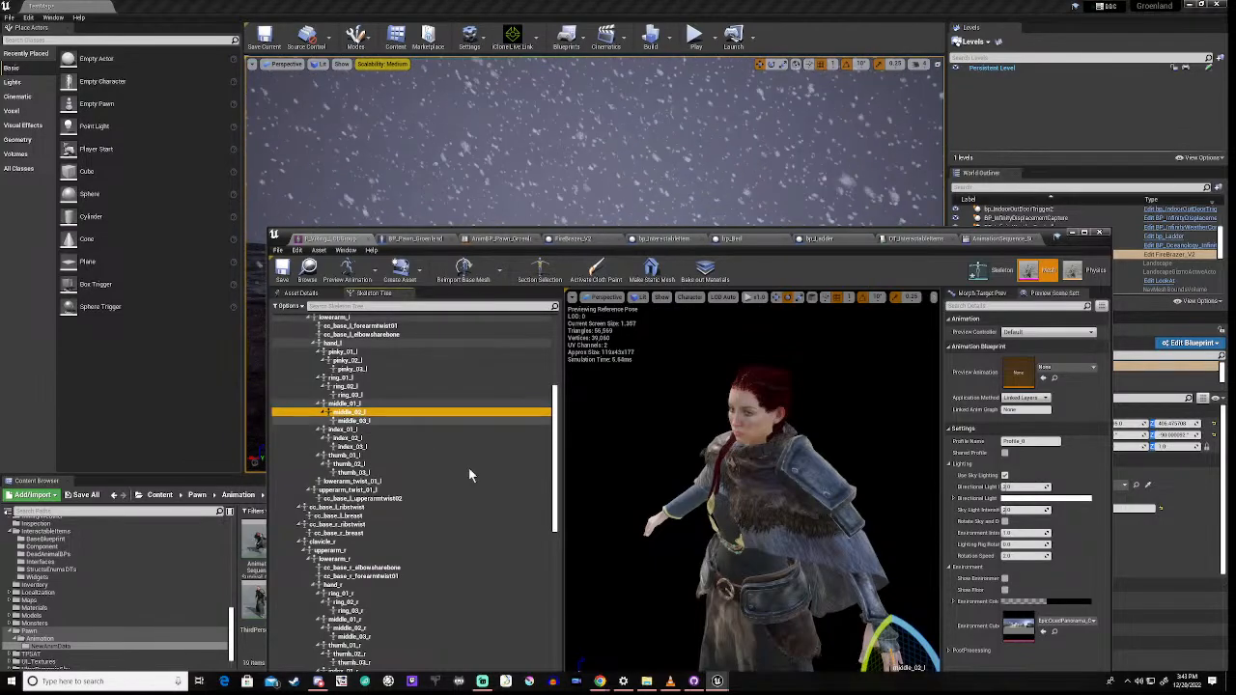
left_click_drag(633, 492, 666, 463)
right_click_drag(666, 463, 722, 434)
right_click_drag(634, 522, 753, 463)
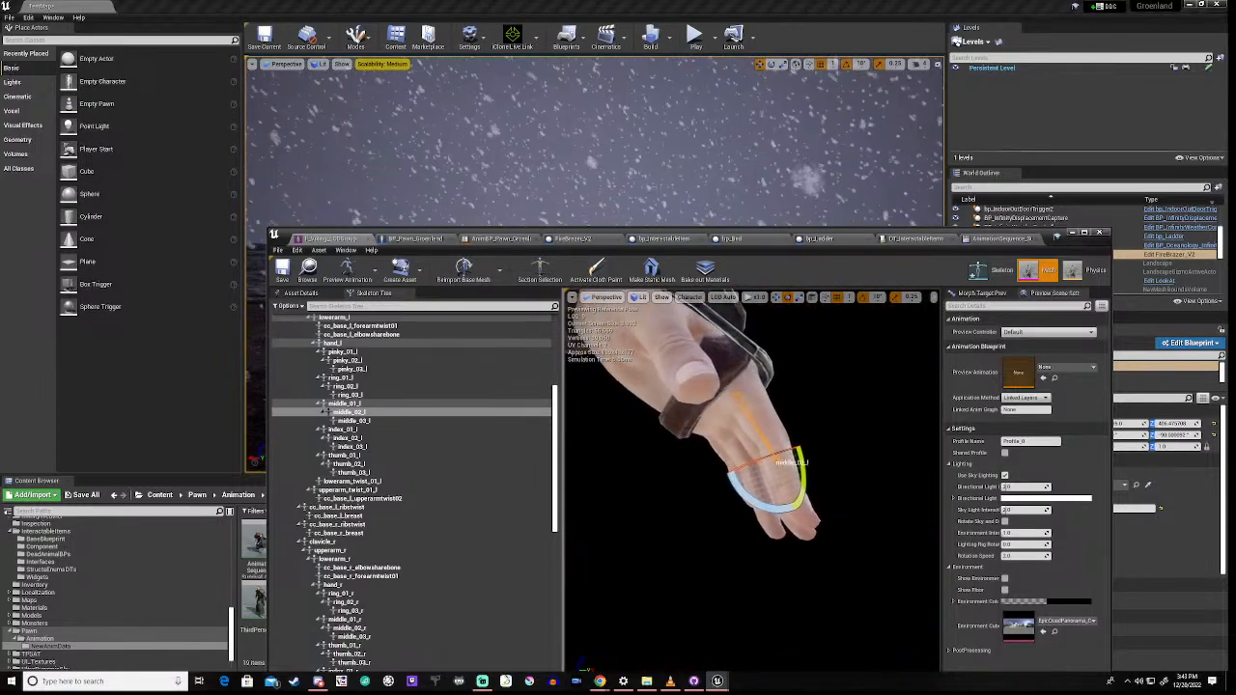
Step: Select the left hand's middle_01_l bone and shift it slightly toward the palm with the Translate tool
left_click(344, 406)
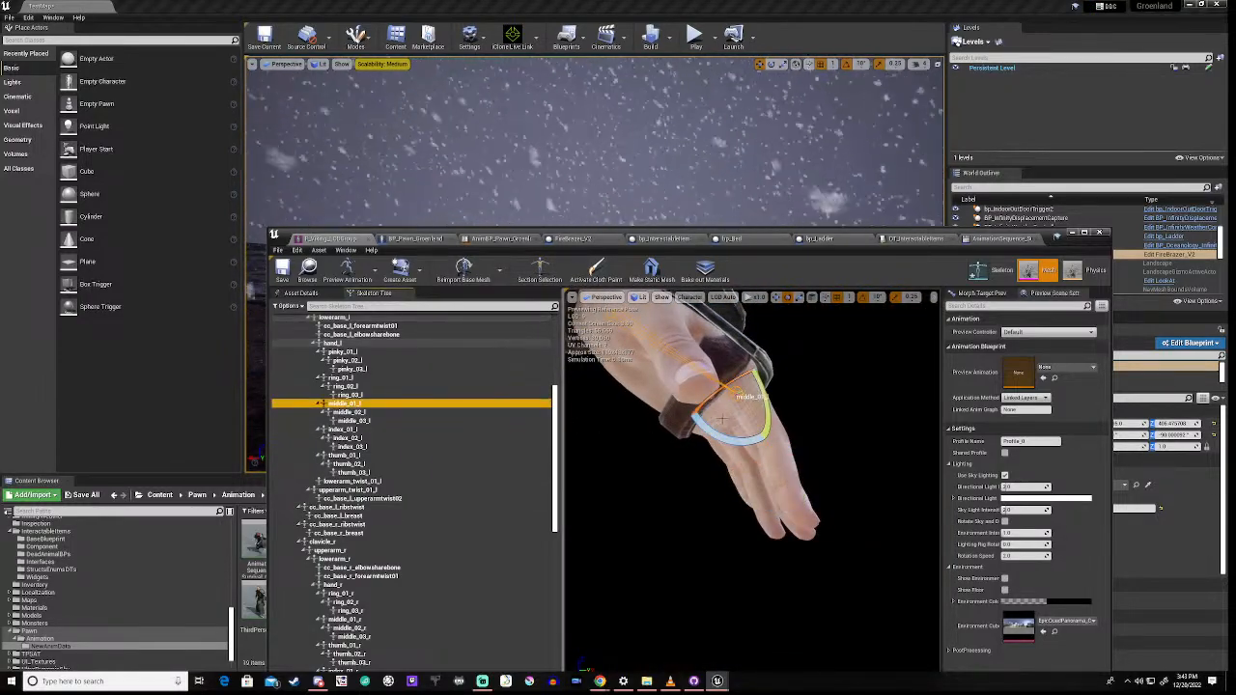
left_click(760, 387)
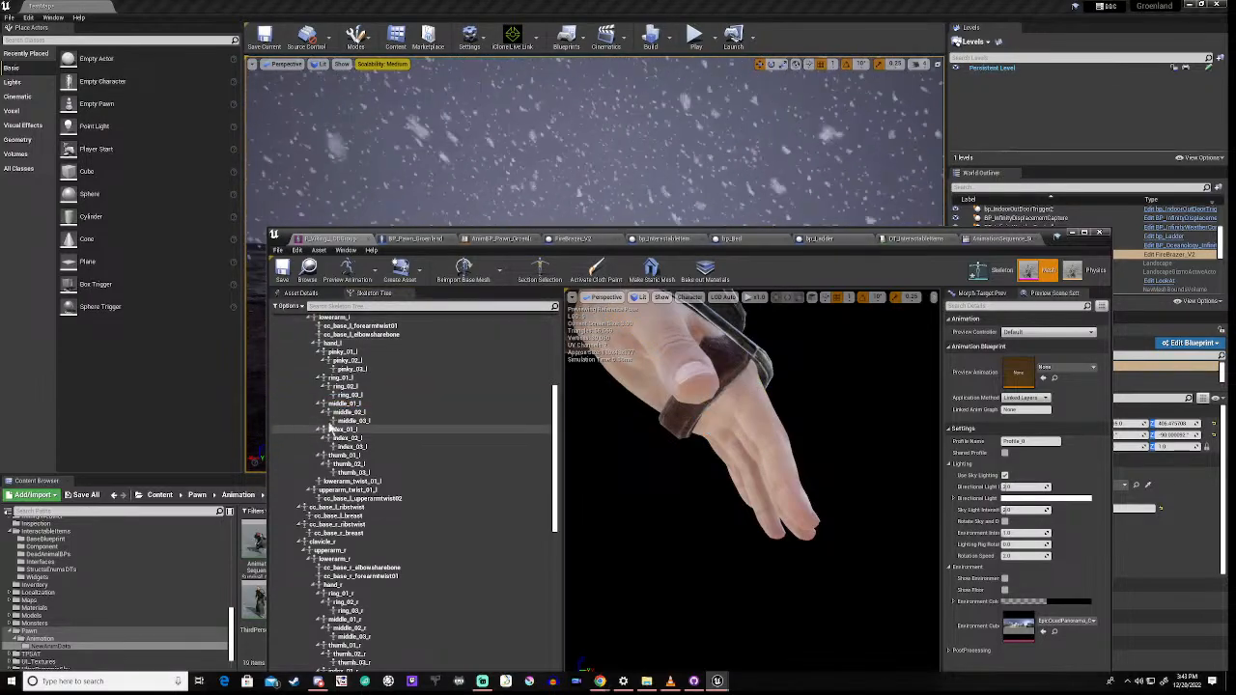
left_click(345, 406)
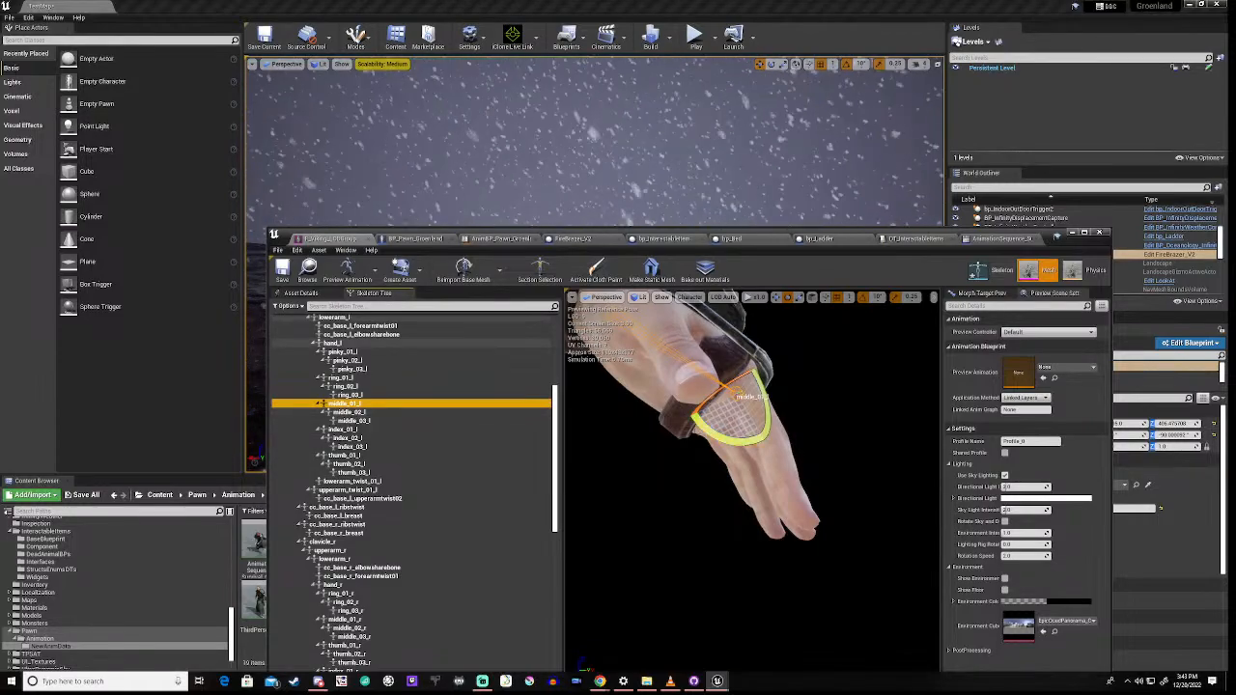
left_click(706, 428)
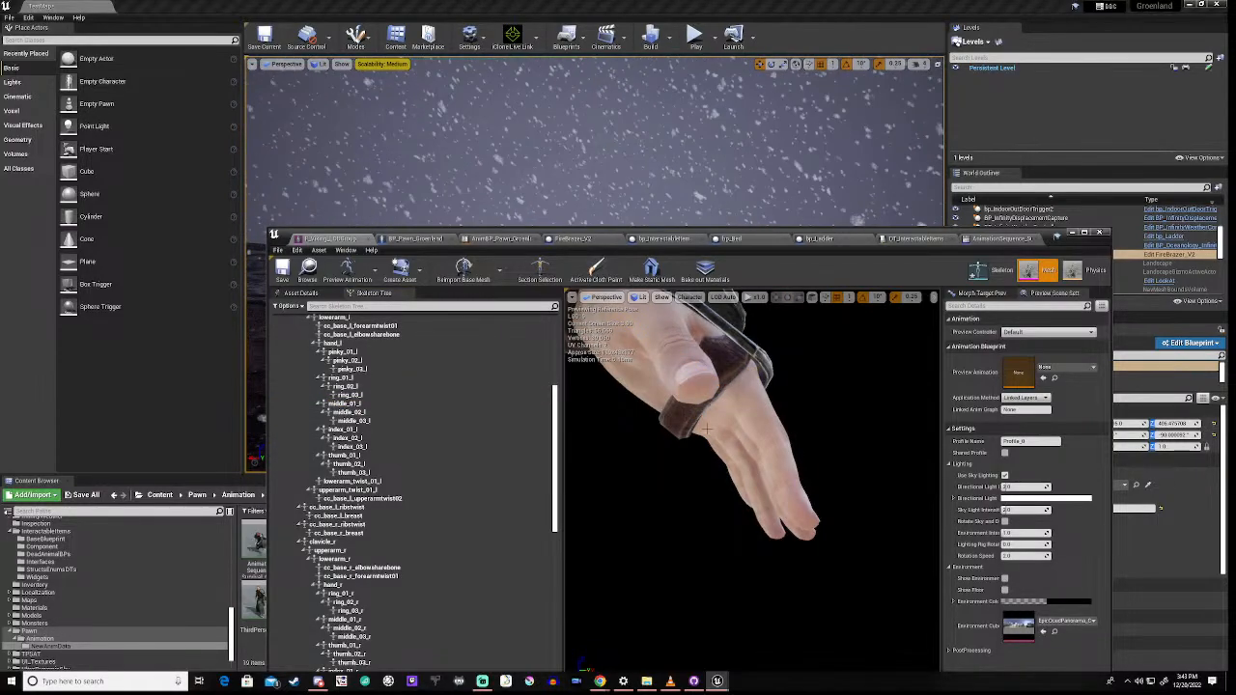
left_click(346, 406)
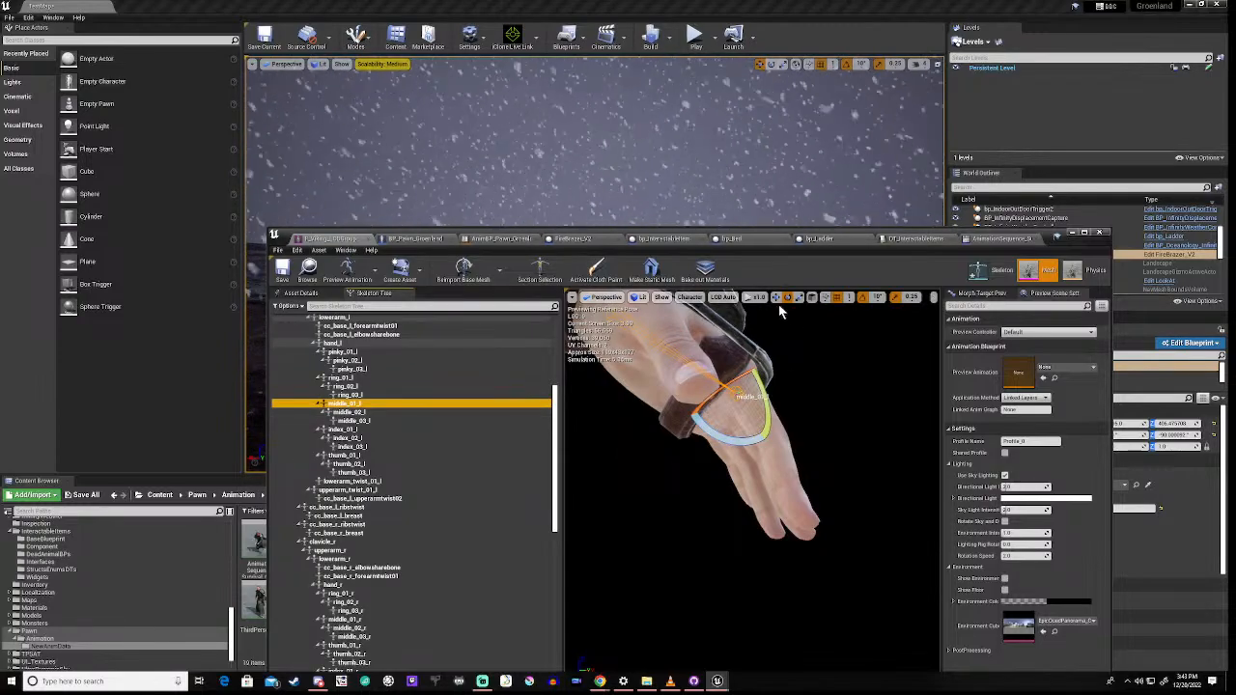
left_click(776, 299)
left_click_drag(753, 444, 700, 463)
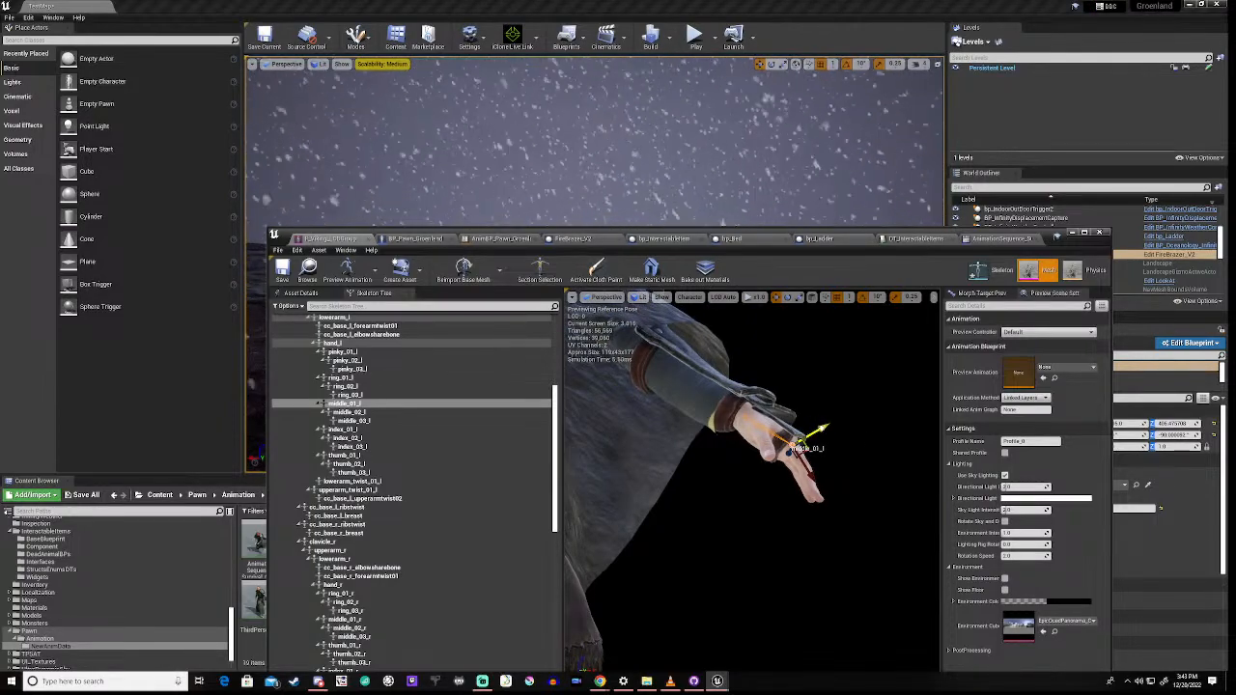
left_click_drag(819, 426, 814, 434)
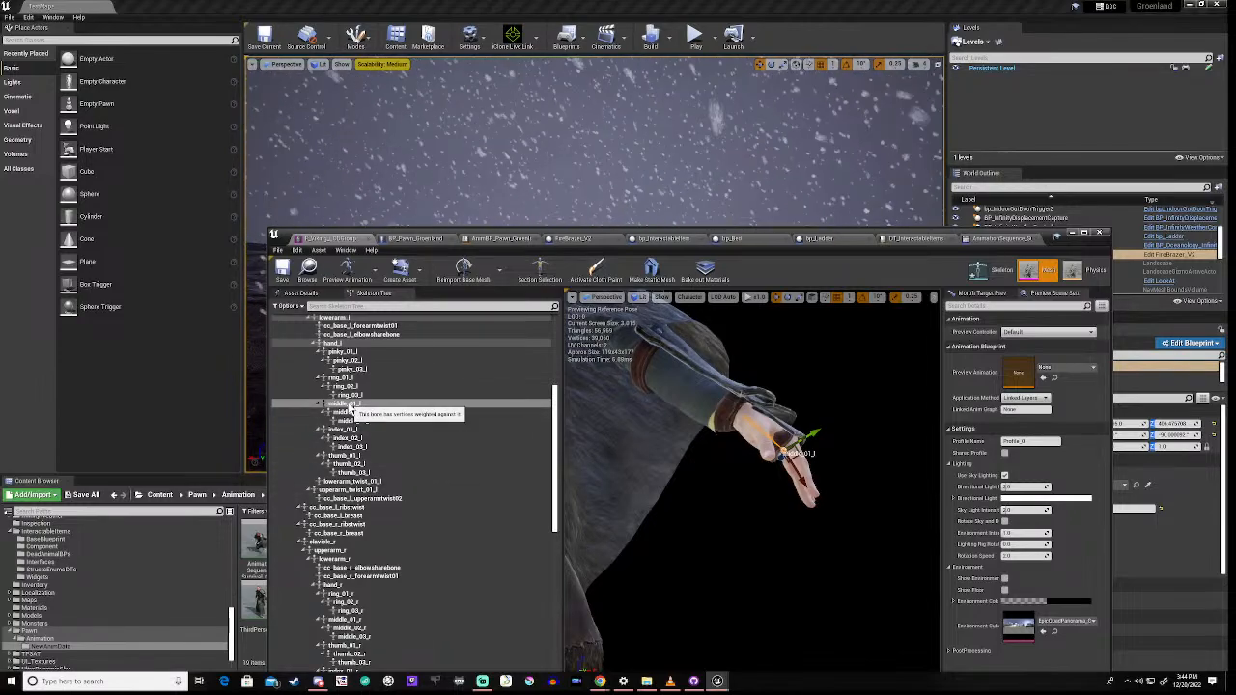
Step: Add a socket named Weapon_Socket to the left hand's middle_01_l bone and save the skeletal mesh
right_click(350, 406)
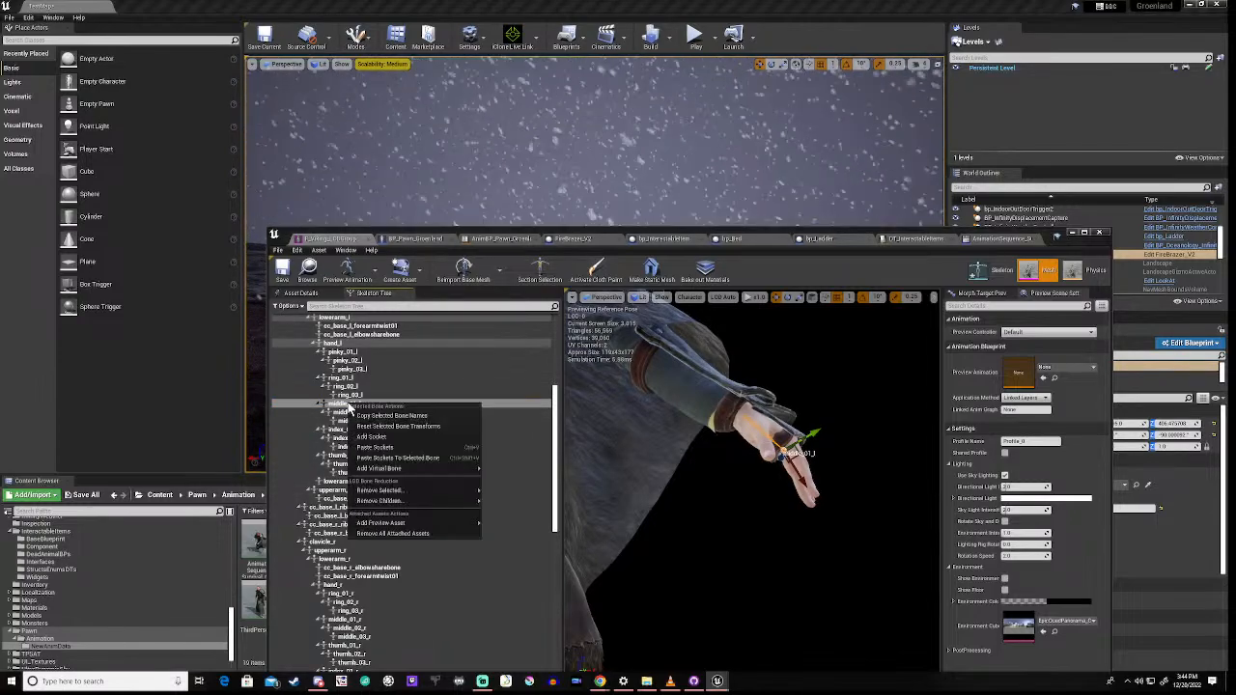
left_click(382, 437)
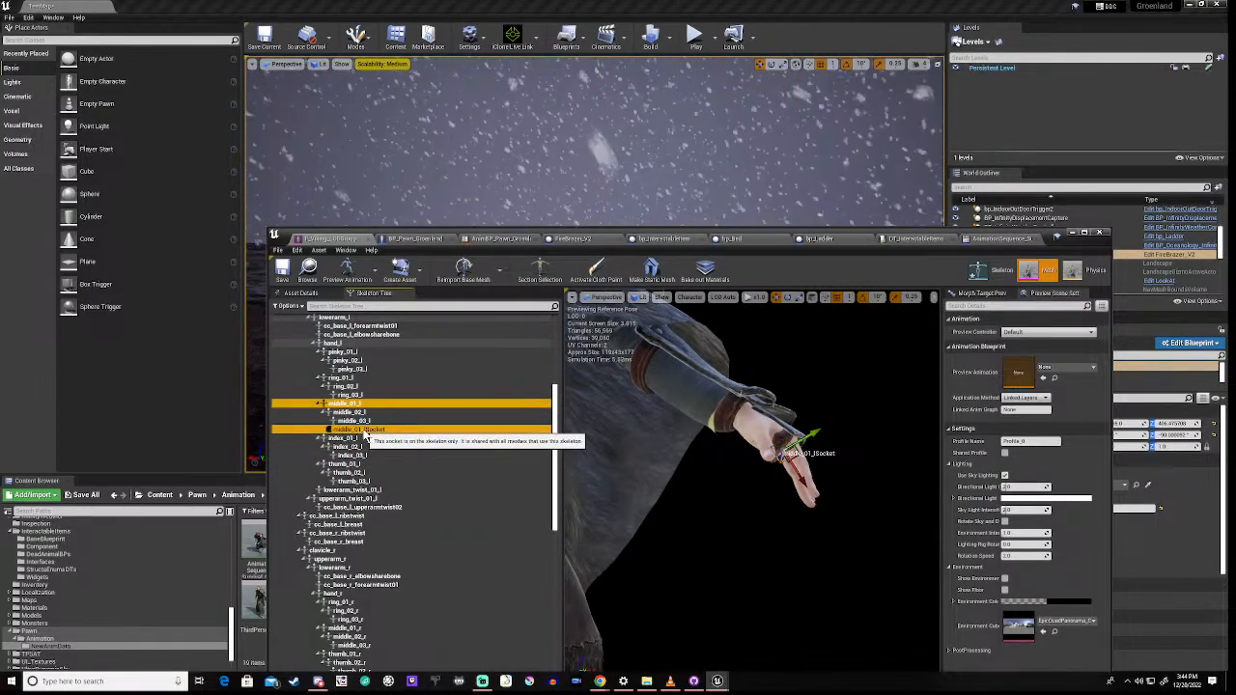
left_click(365, 434)
right_click(368, 432)
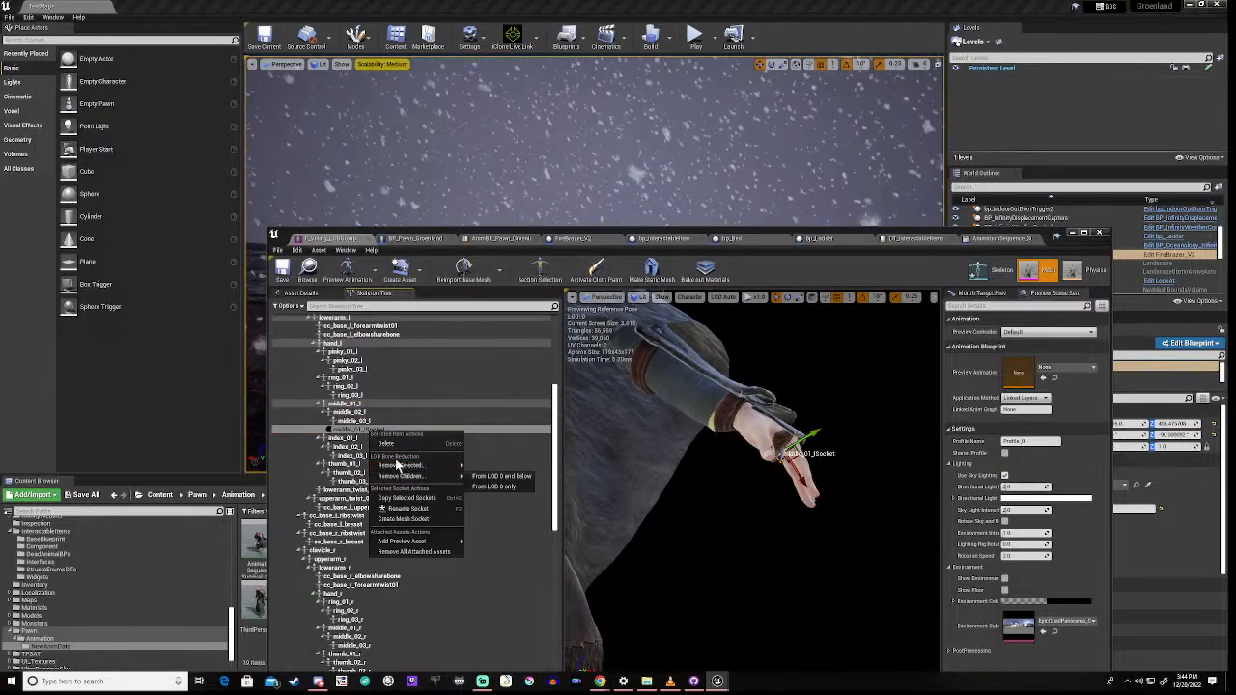
left_click(400, 499)
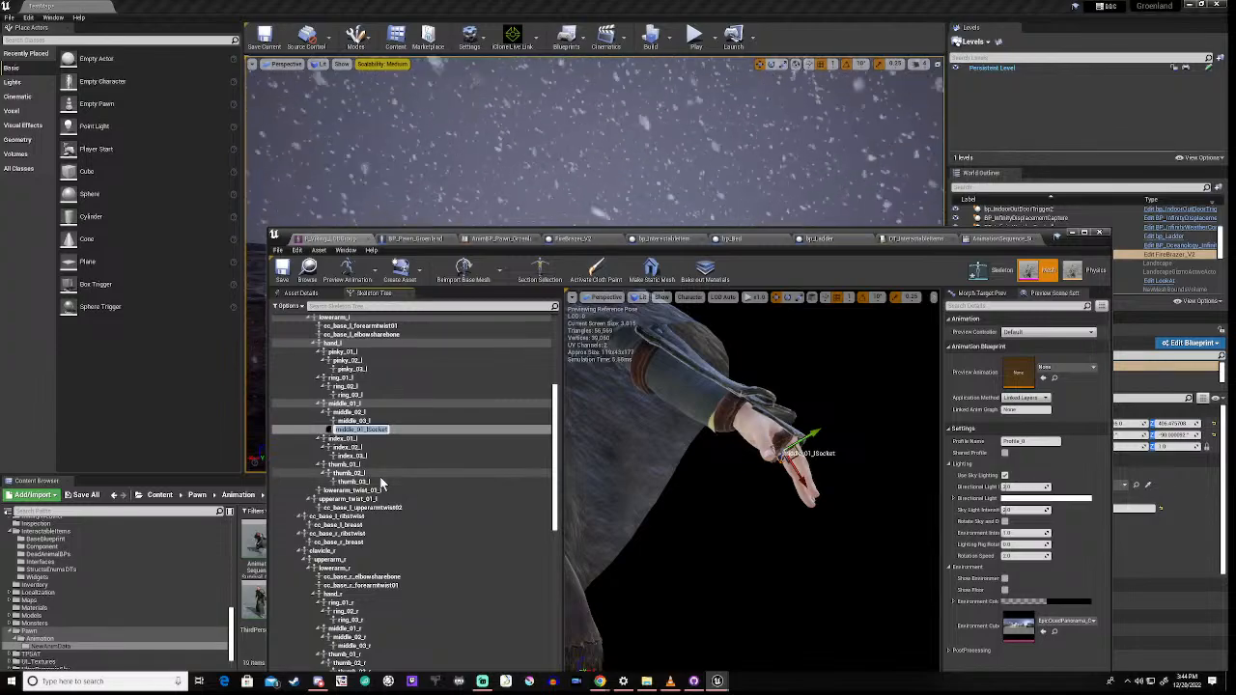
type("Weapon")
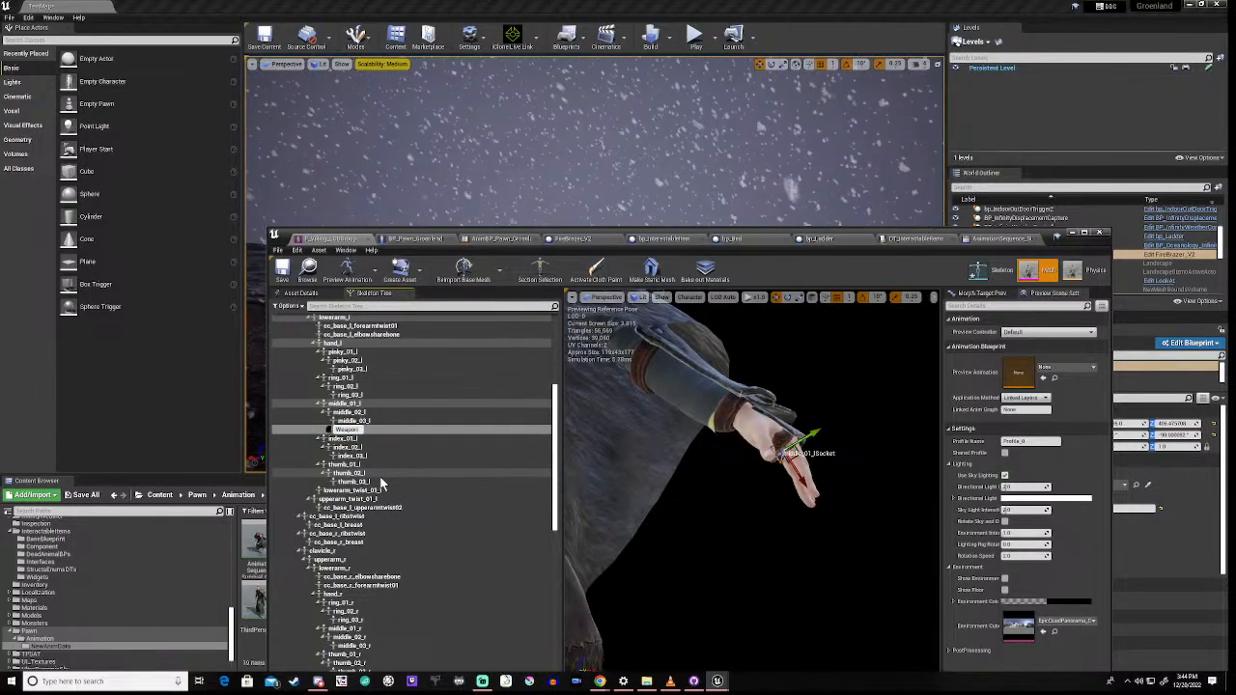
type("_Skt")
type("et")
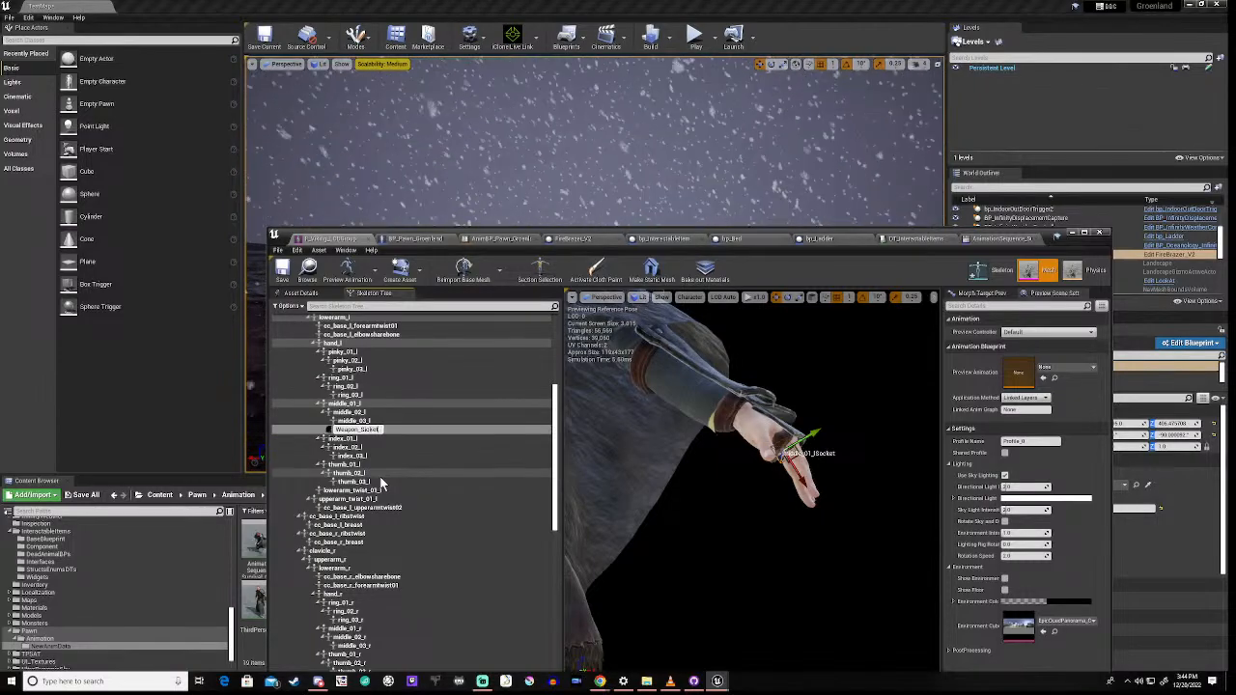
key("Return")
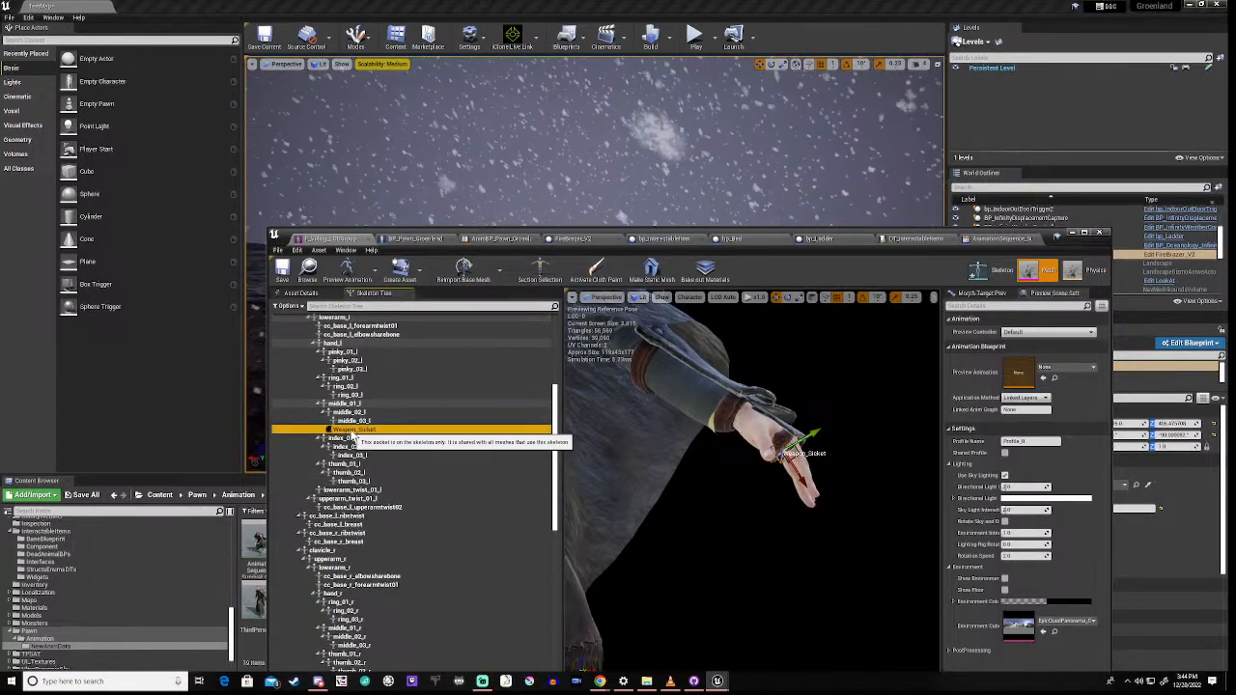
left_click(348, 431)
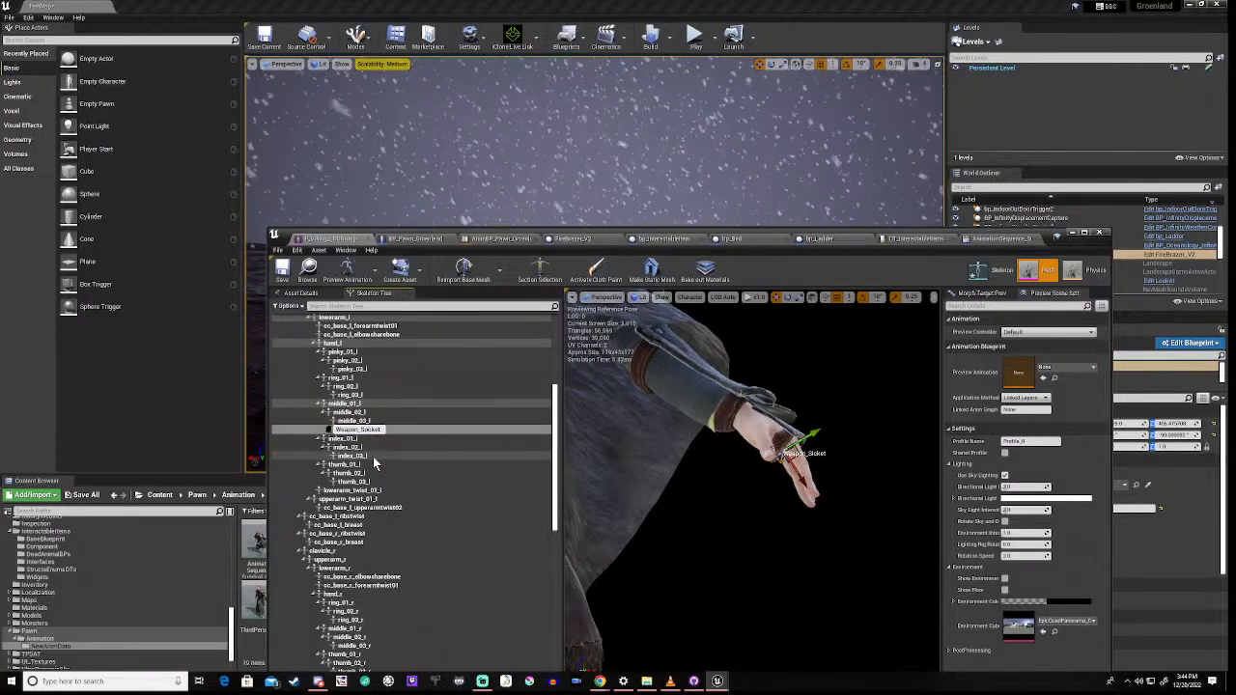
key("Return")
left_click(282, 270)
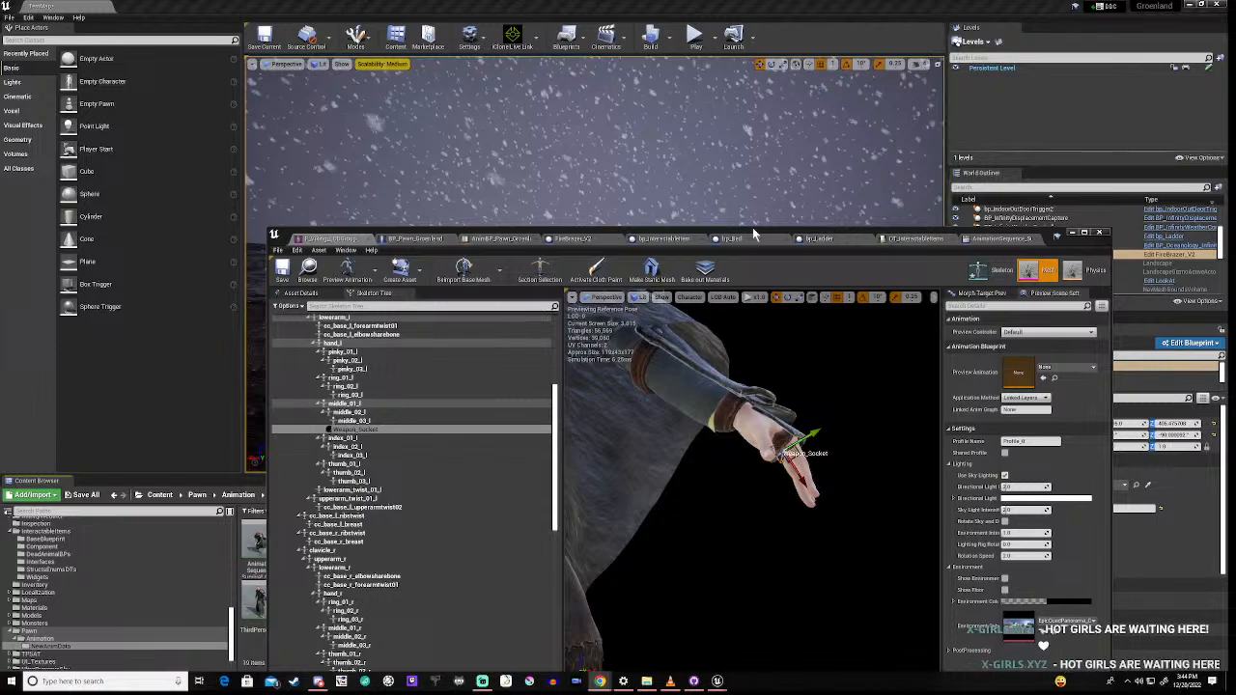
Step: Return to the level editor and playtest the level, walking the character over to the skinnable item, and end the session
left_click(1072, 234)
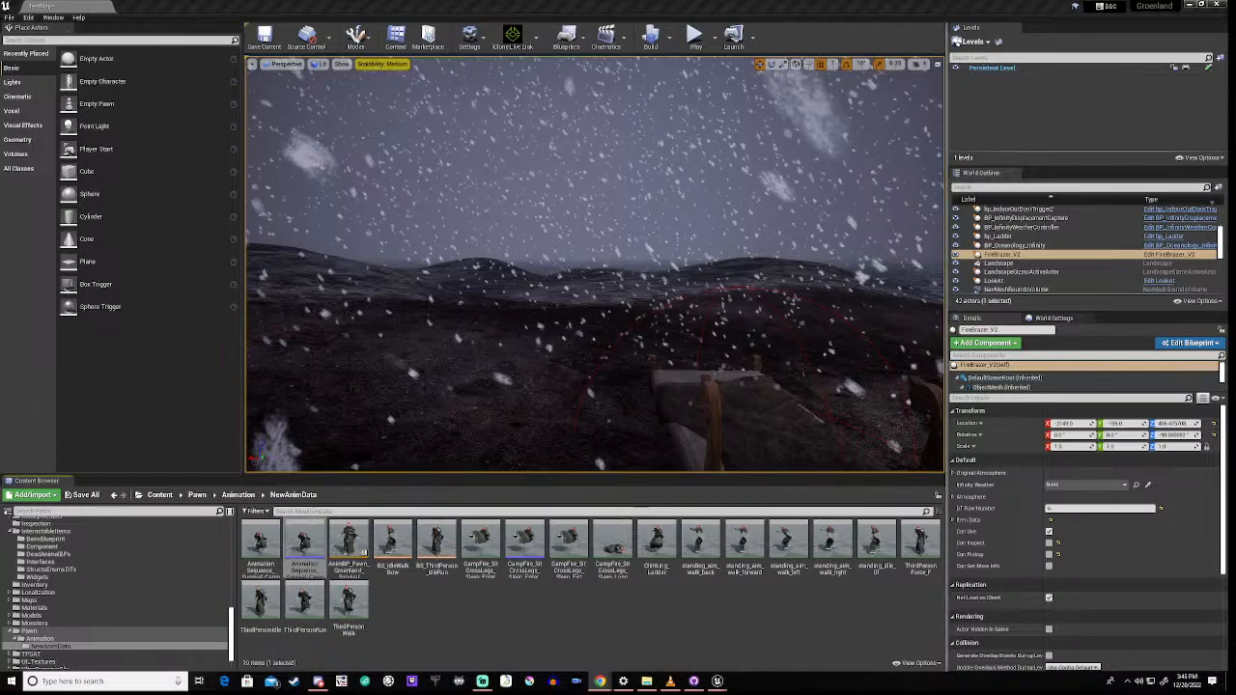
left_click(999, 263)
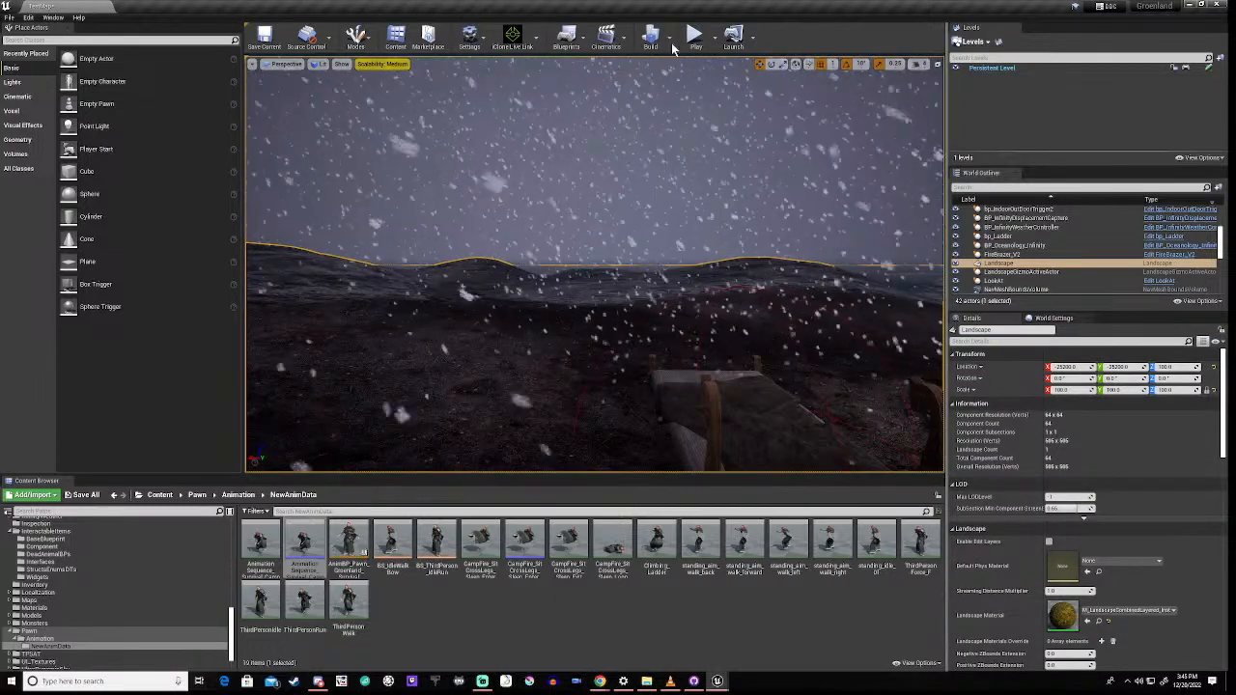
left_click(694, 39)
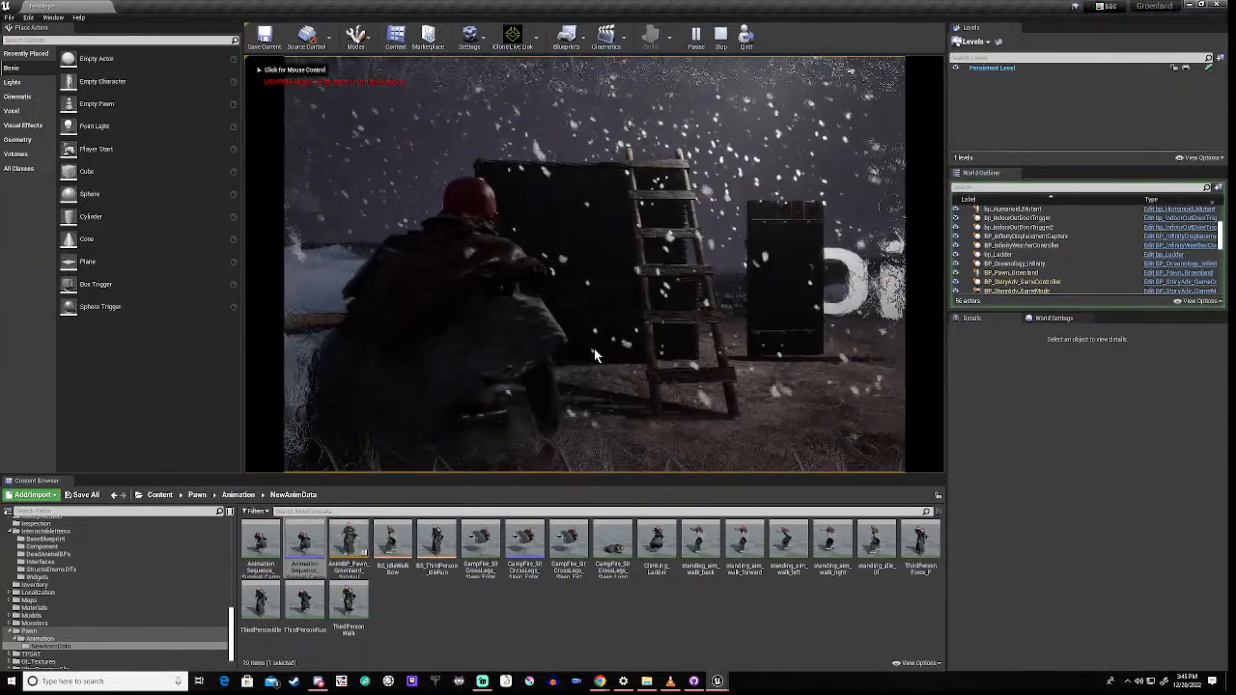
left_click(592, 357)
key("w")
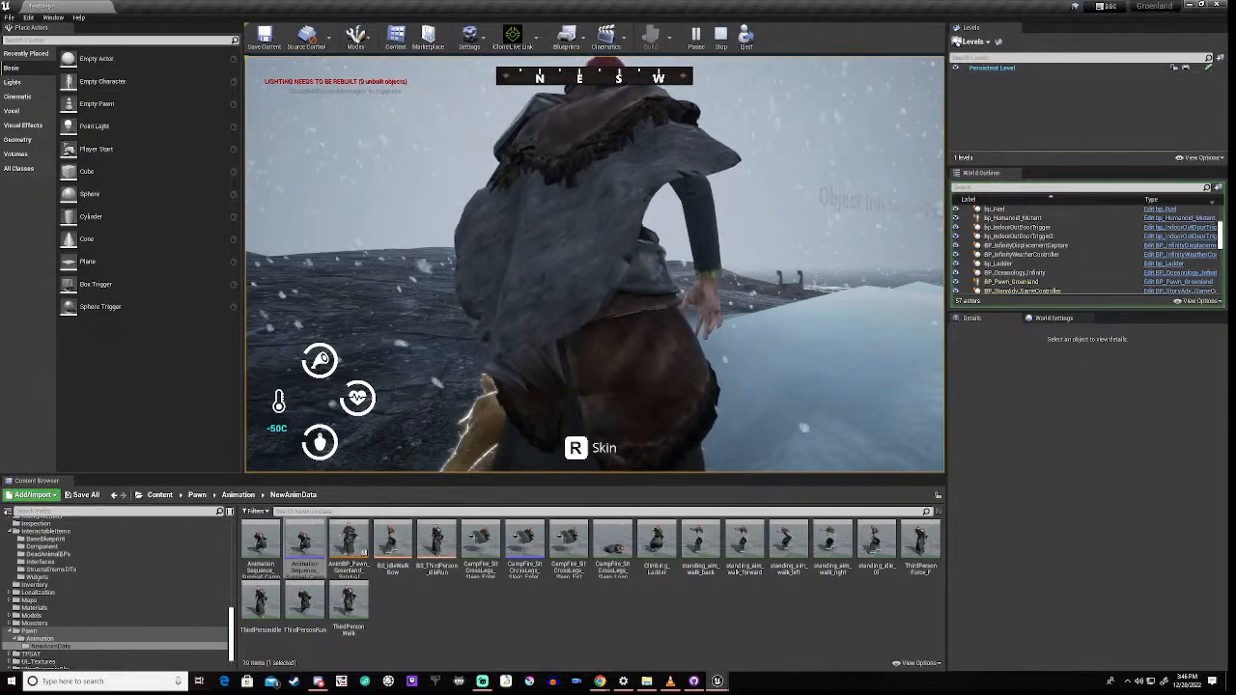
key("Escape")
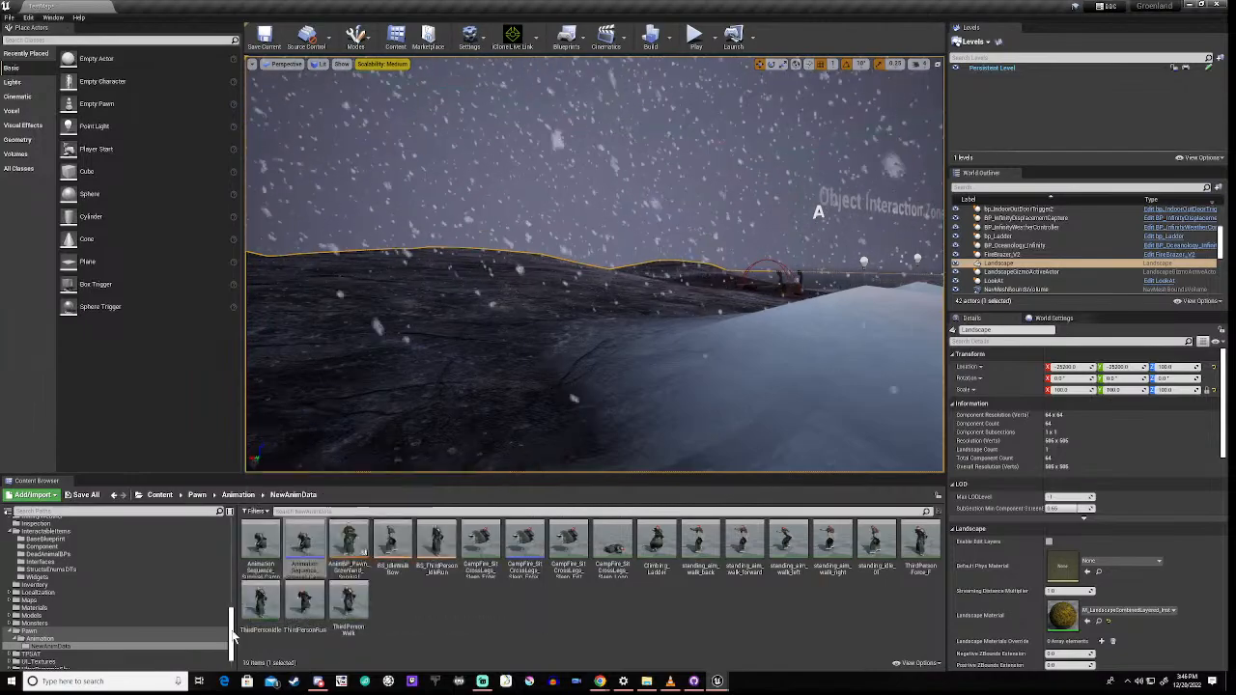
Step: Look through the Survival and Survival_Anims animation folders in the project content, including the campfire, foraging and skinning sets
left_click_drag(232, 635, 232, 536)
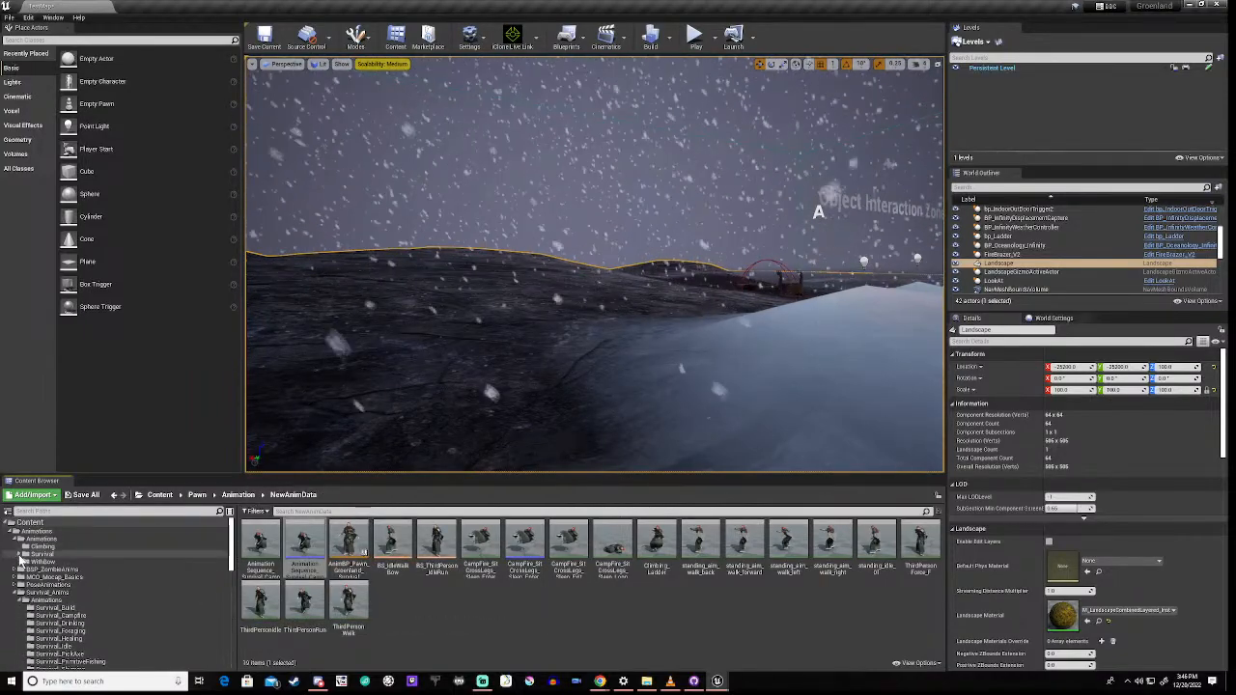
left_click(24, 554)
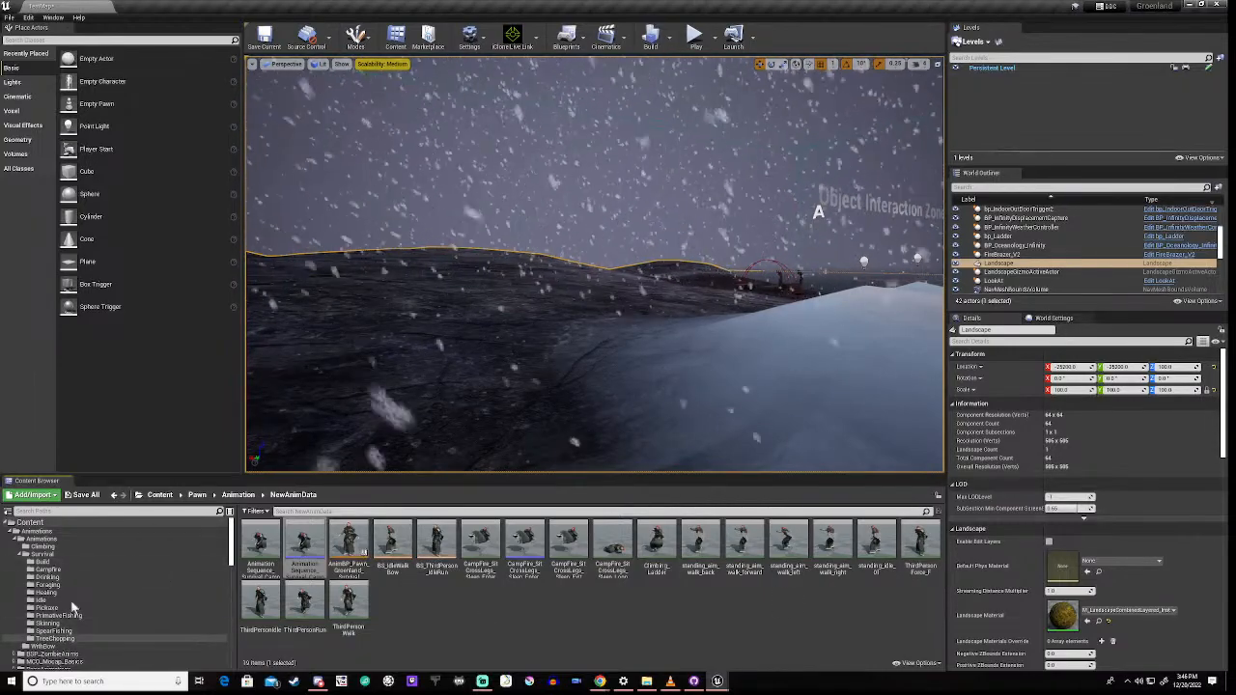
scroll(76, 592, "down", 3)
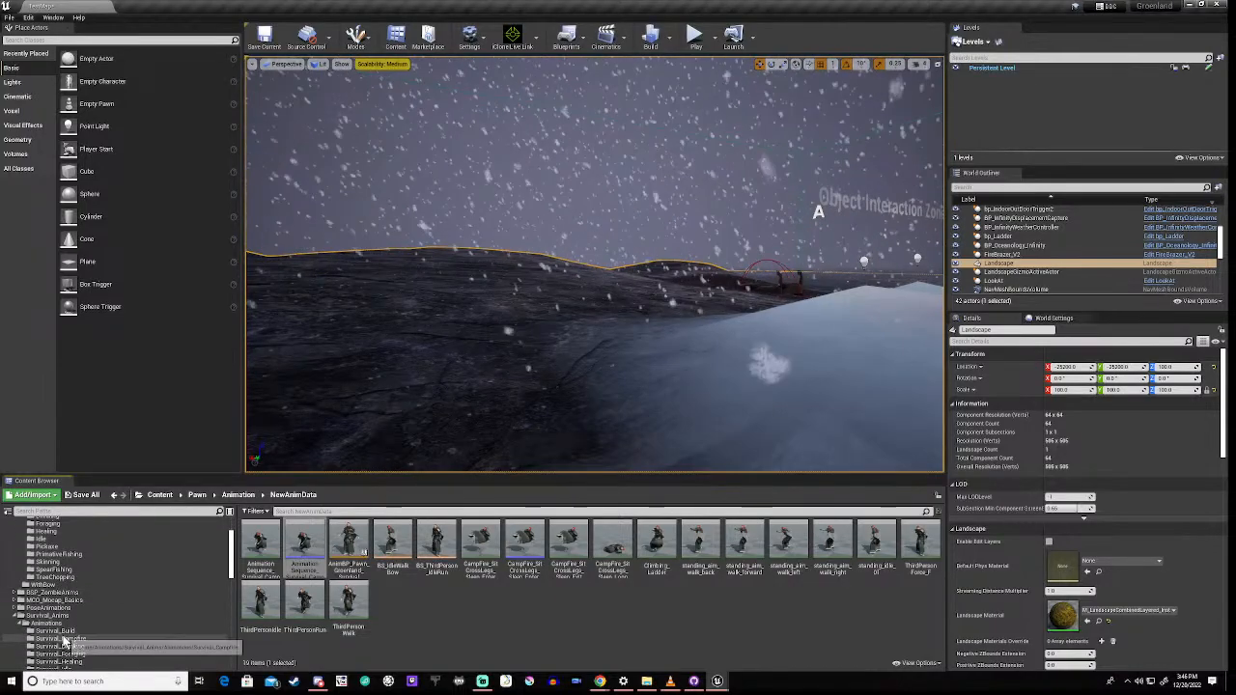
scroll(64, 639, "down", 3)
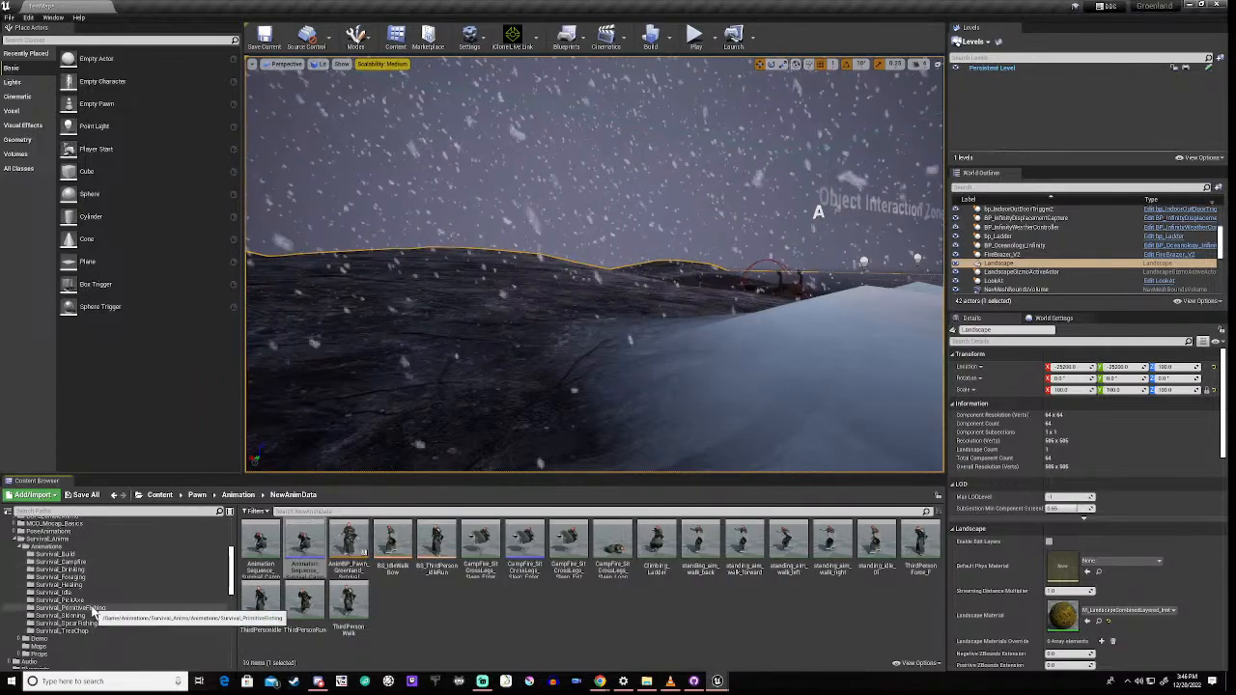
scroll(90, 604, "up", 5)
scroll(72, 587, "down", 5)
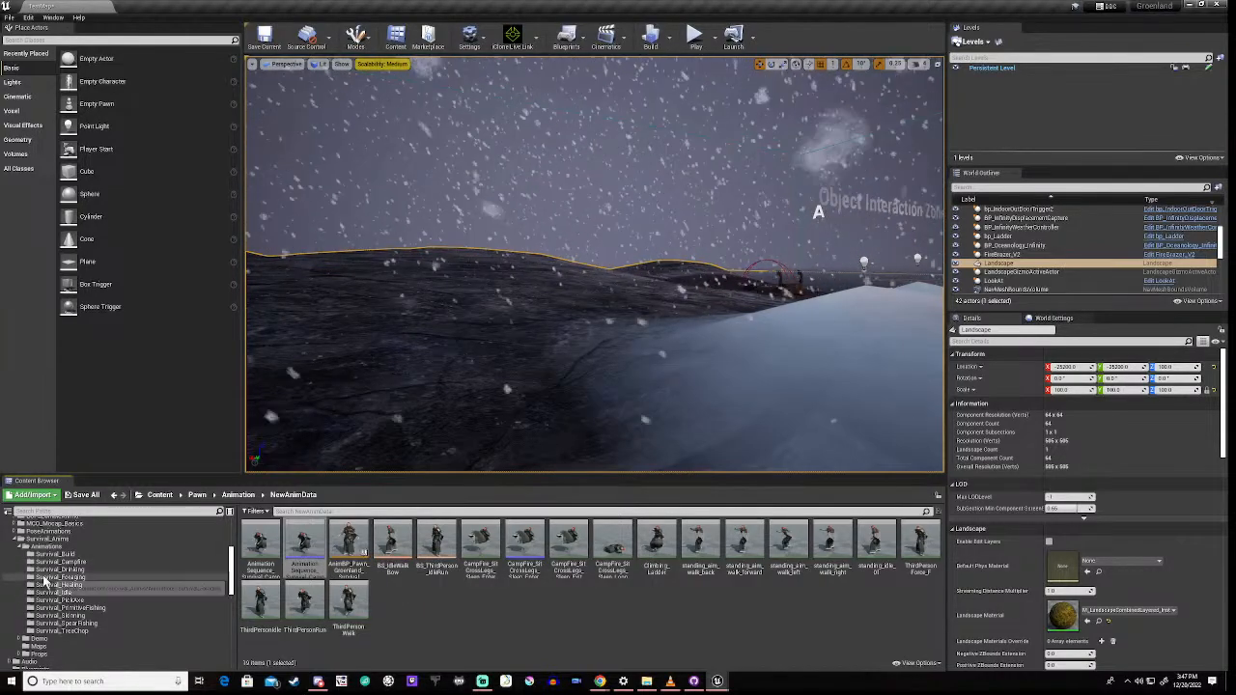
scroll(48, 589, "up", 3)
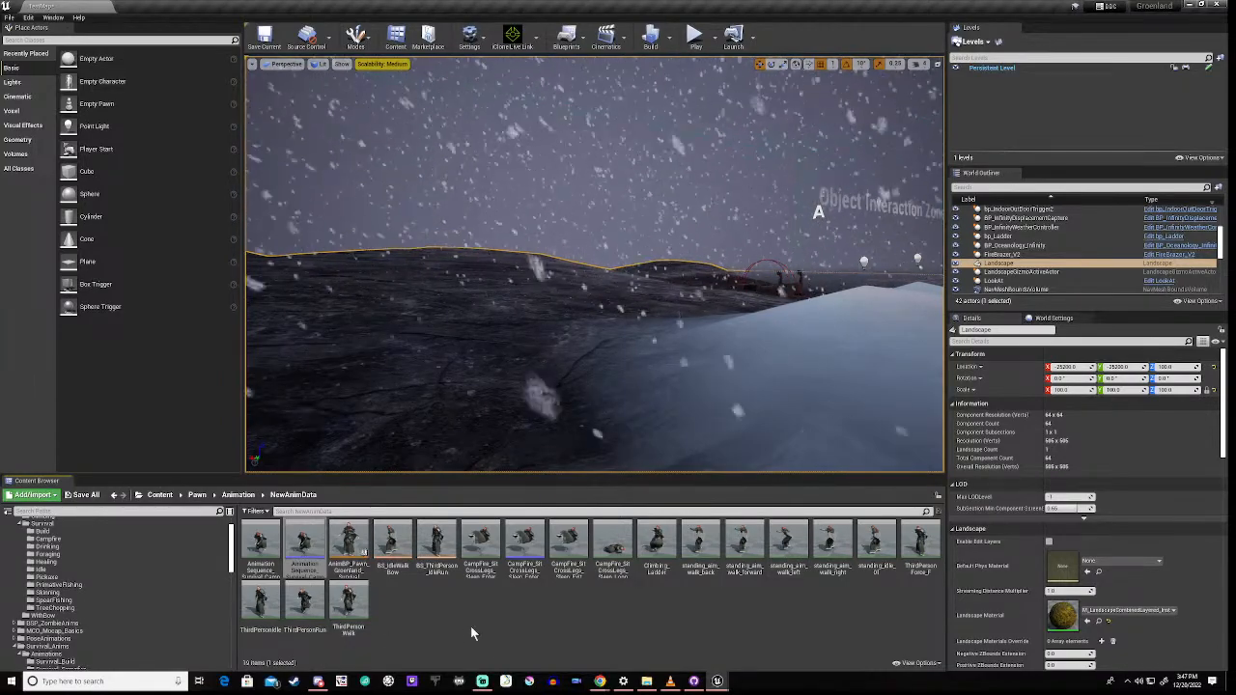
mouse_move(500, 533)
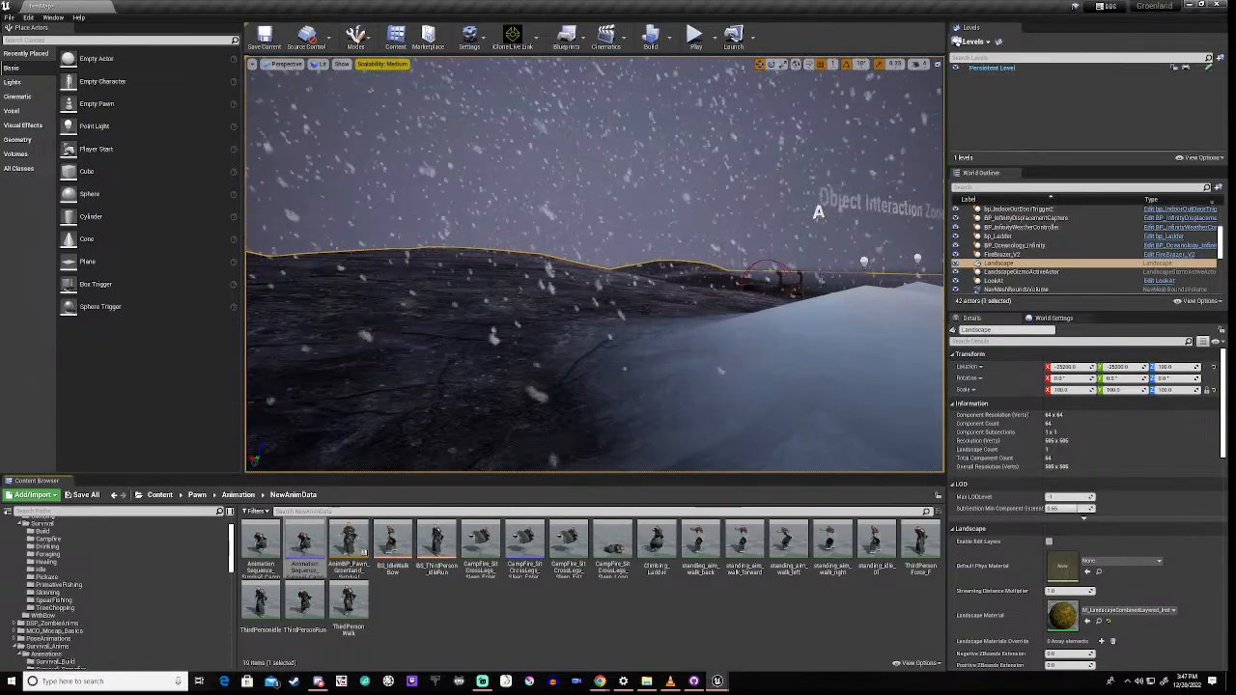
Step: Fly the level view across the snow to the dirt area with the ladder and log to inspect the placed objects
key("f")
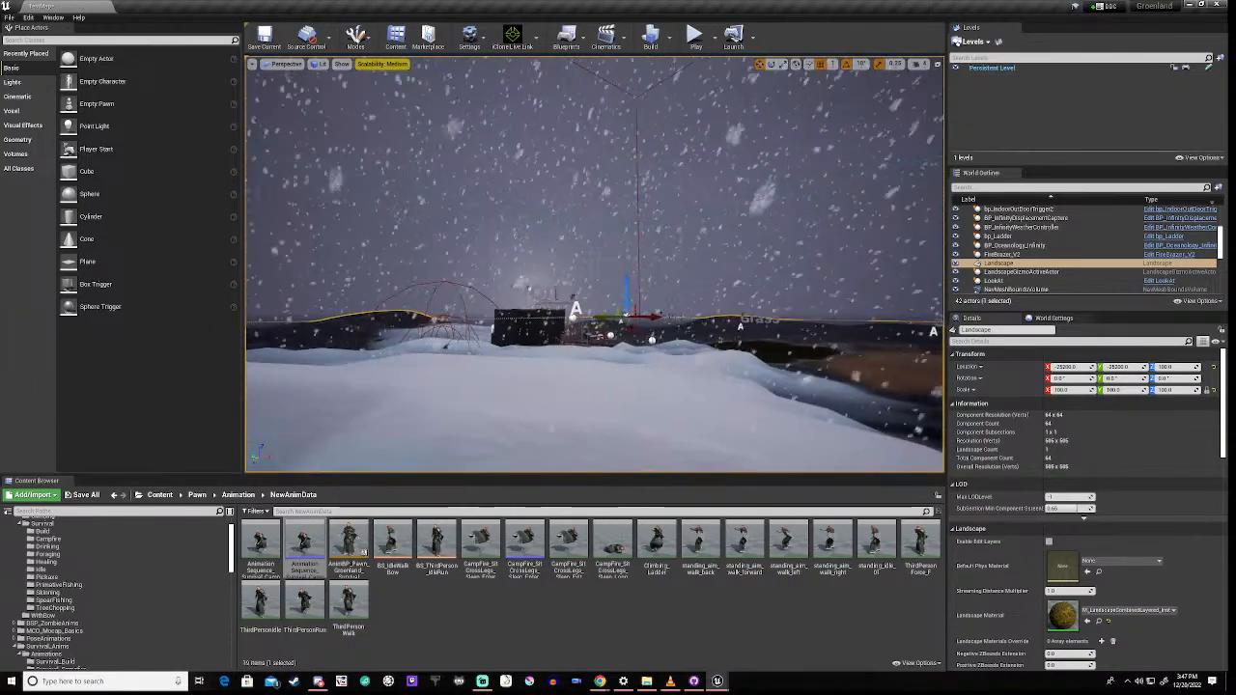
key("Up")
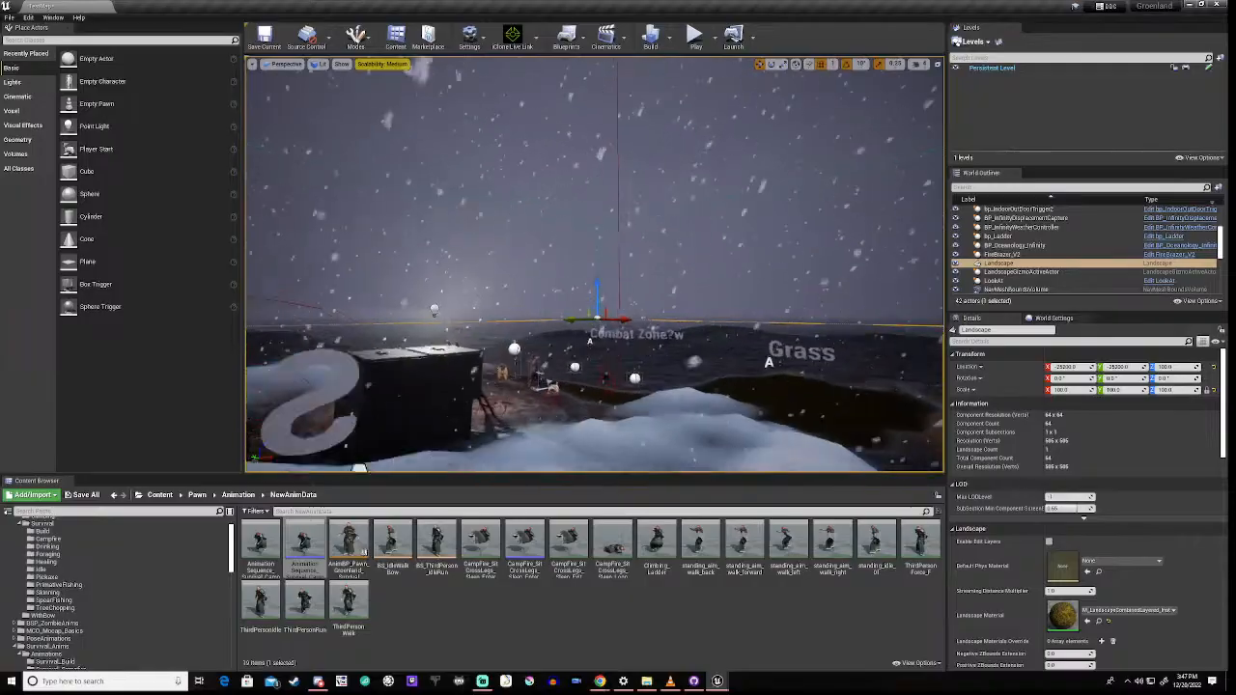
key("Up")
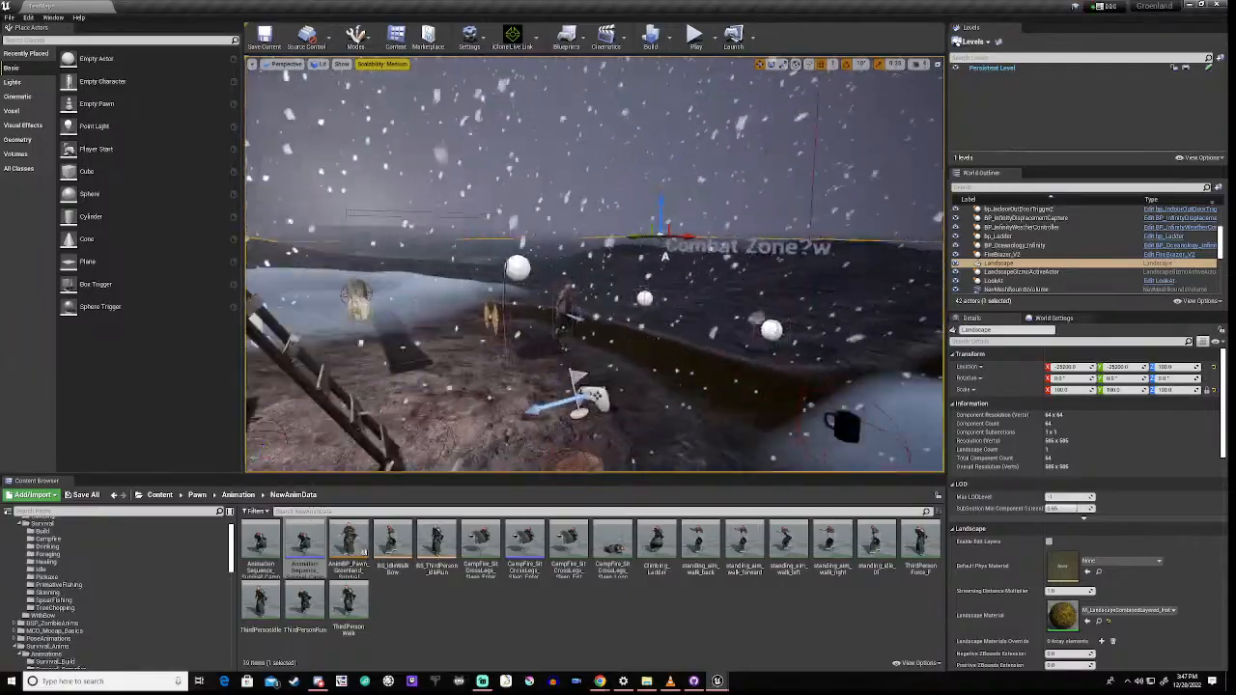
key("Left")
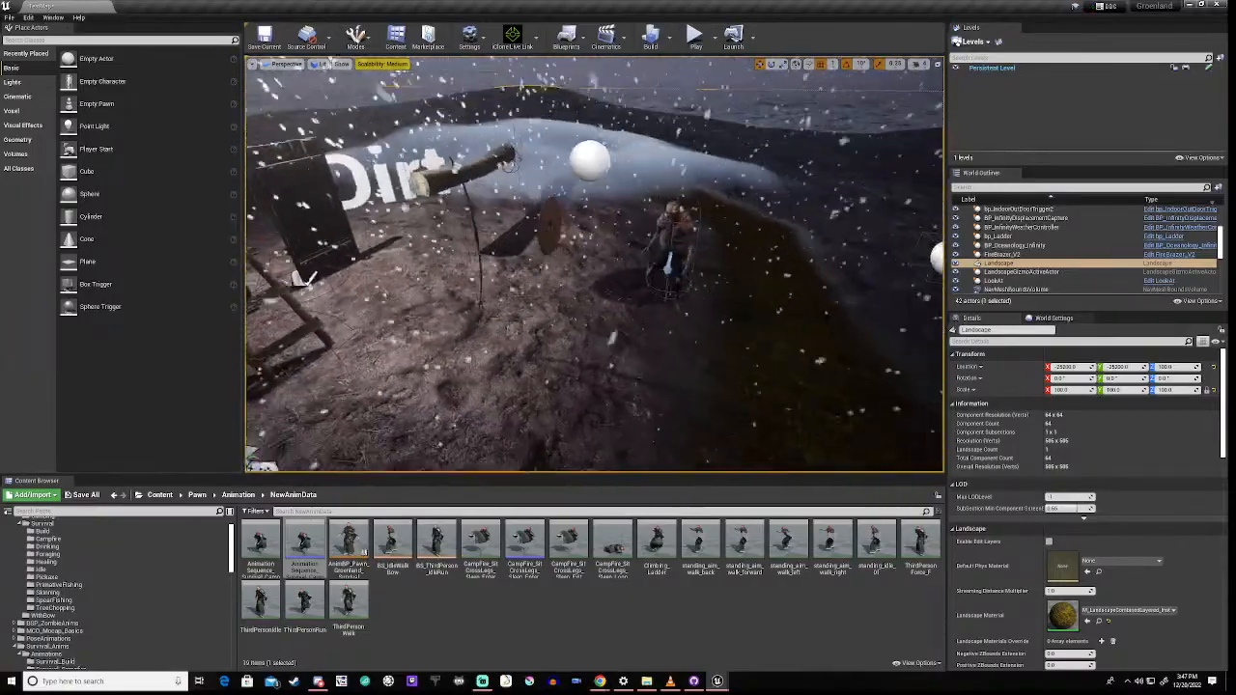